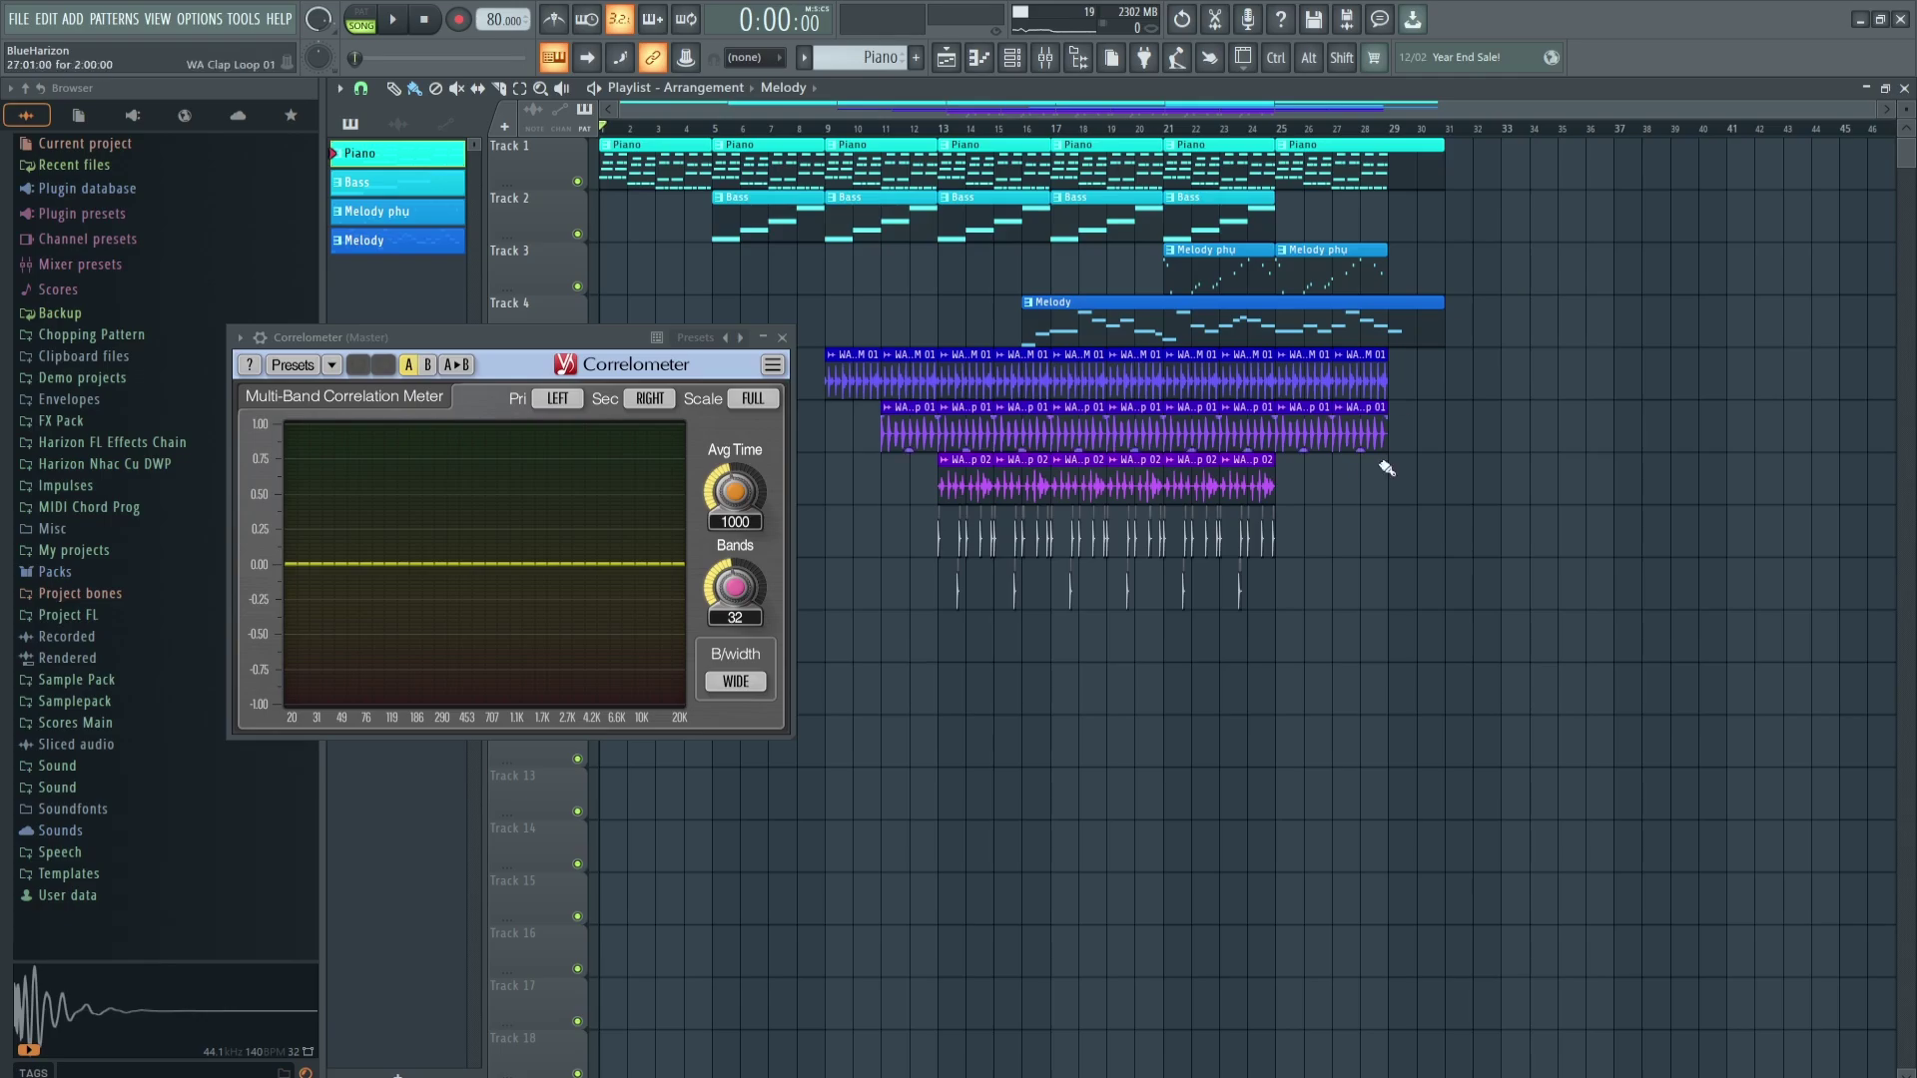
# Shift the Correlometer window slightly so it covers less of the playlist clips.
pyautogui.click(875, 1053)
pyautogui.moveTo(530, 354); pyautogui.dragTo(489, 346)
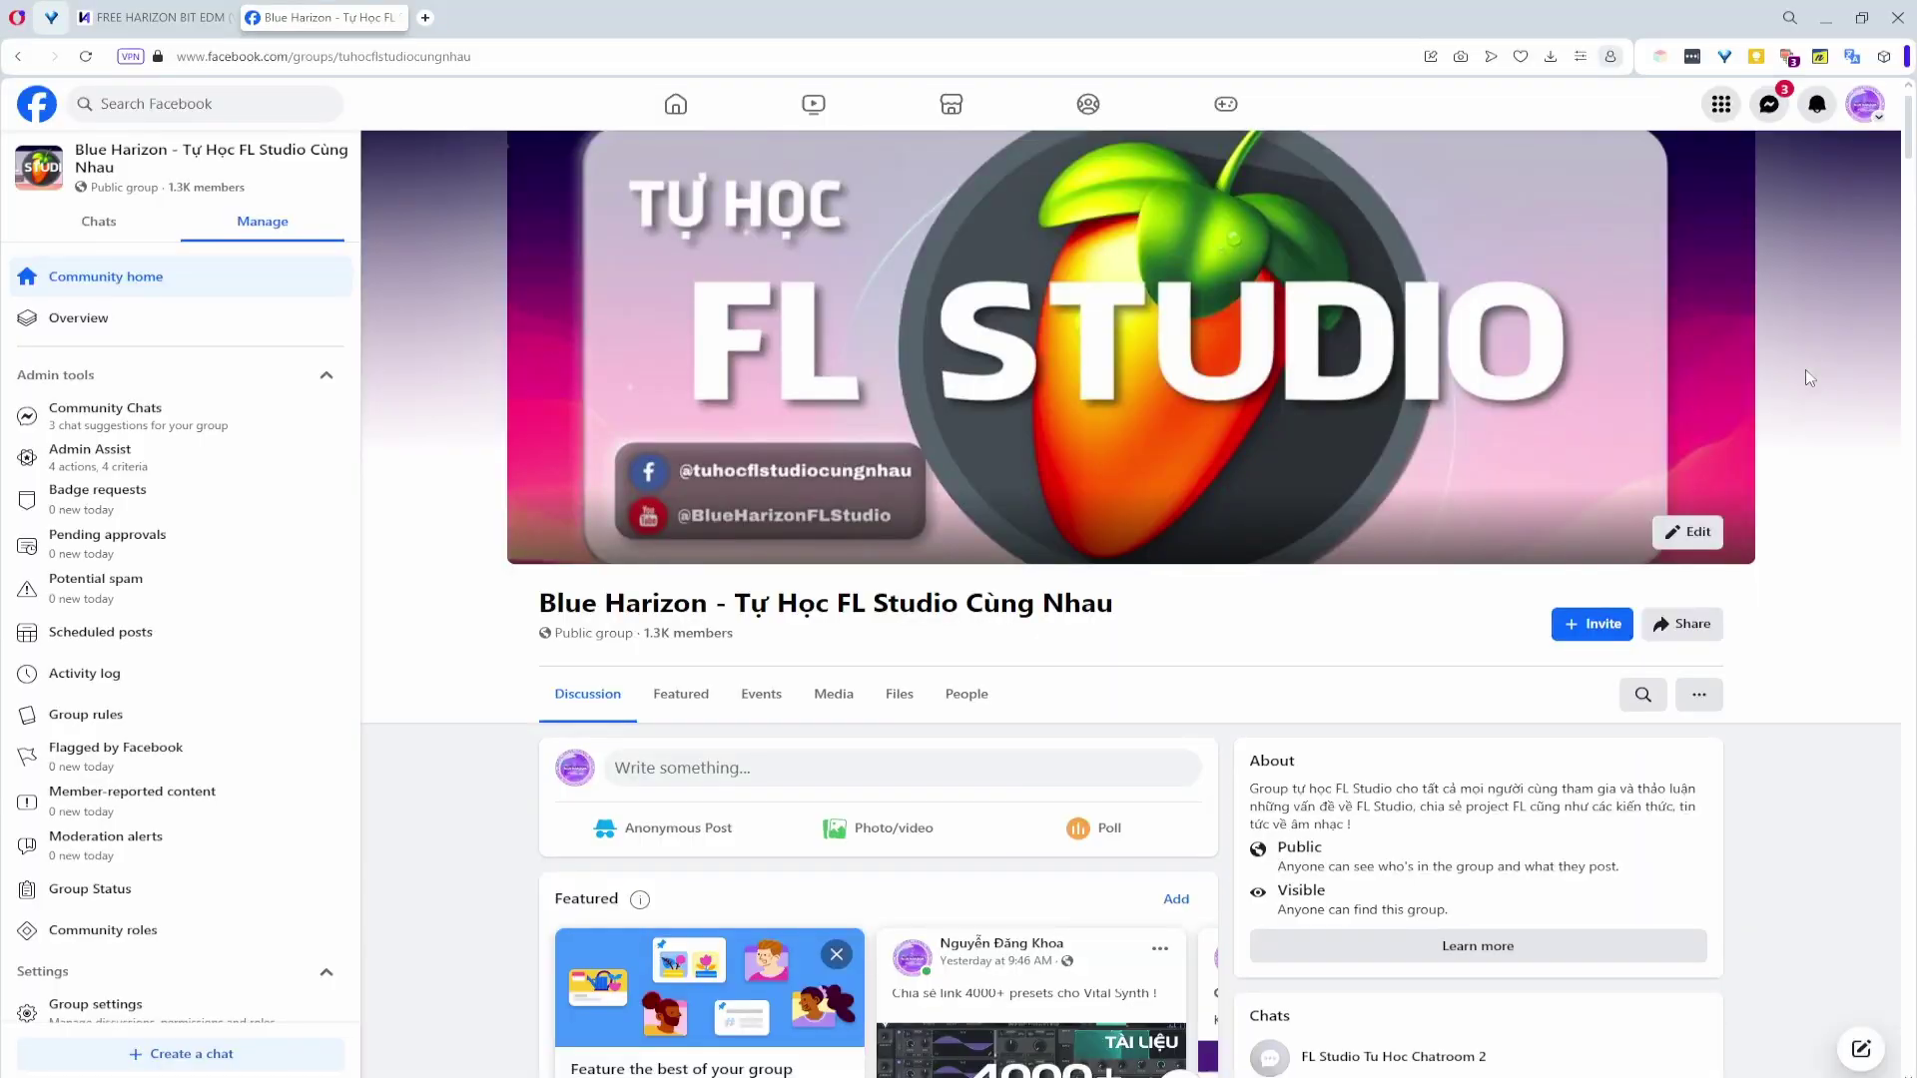
# Switch to the browser and look through the posts in the Blue Harizon FL Studio Facebook group.
pyautogui.scroll(-10, 1809, 377)
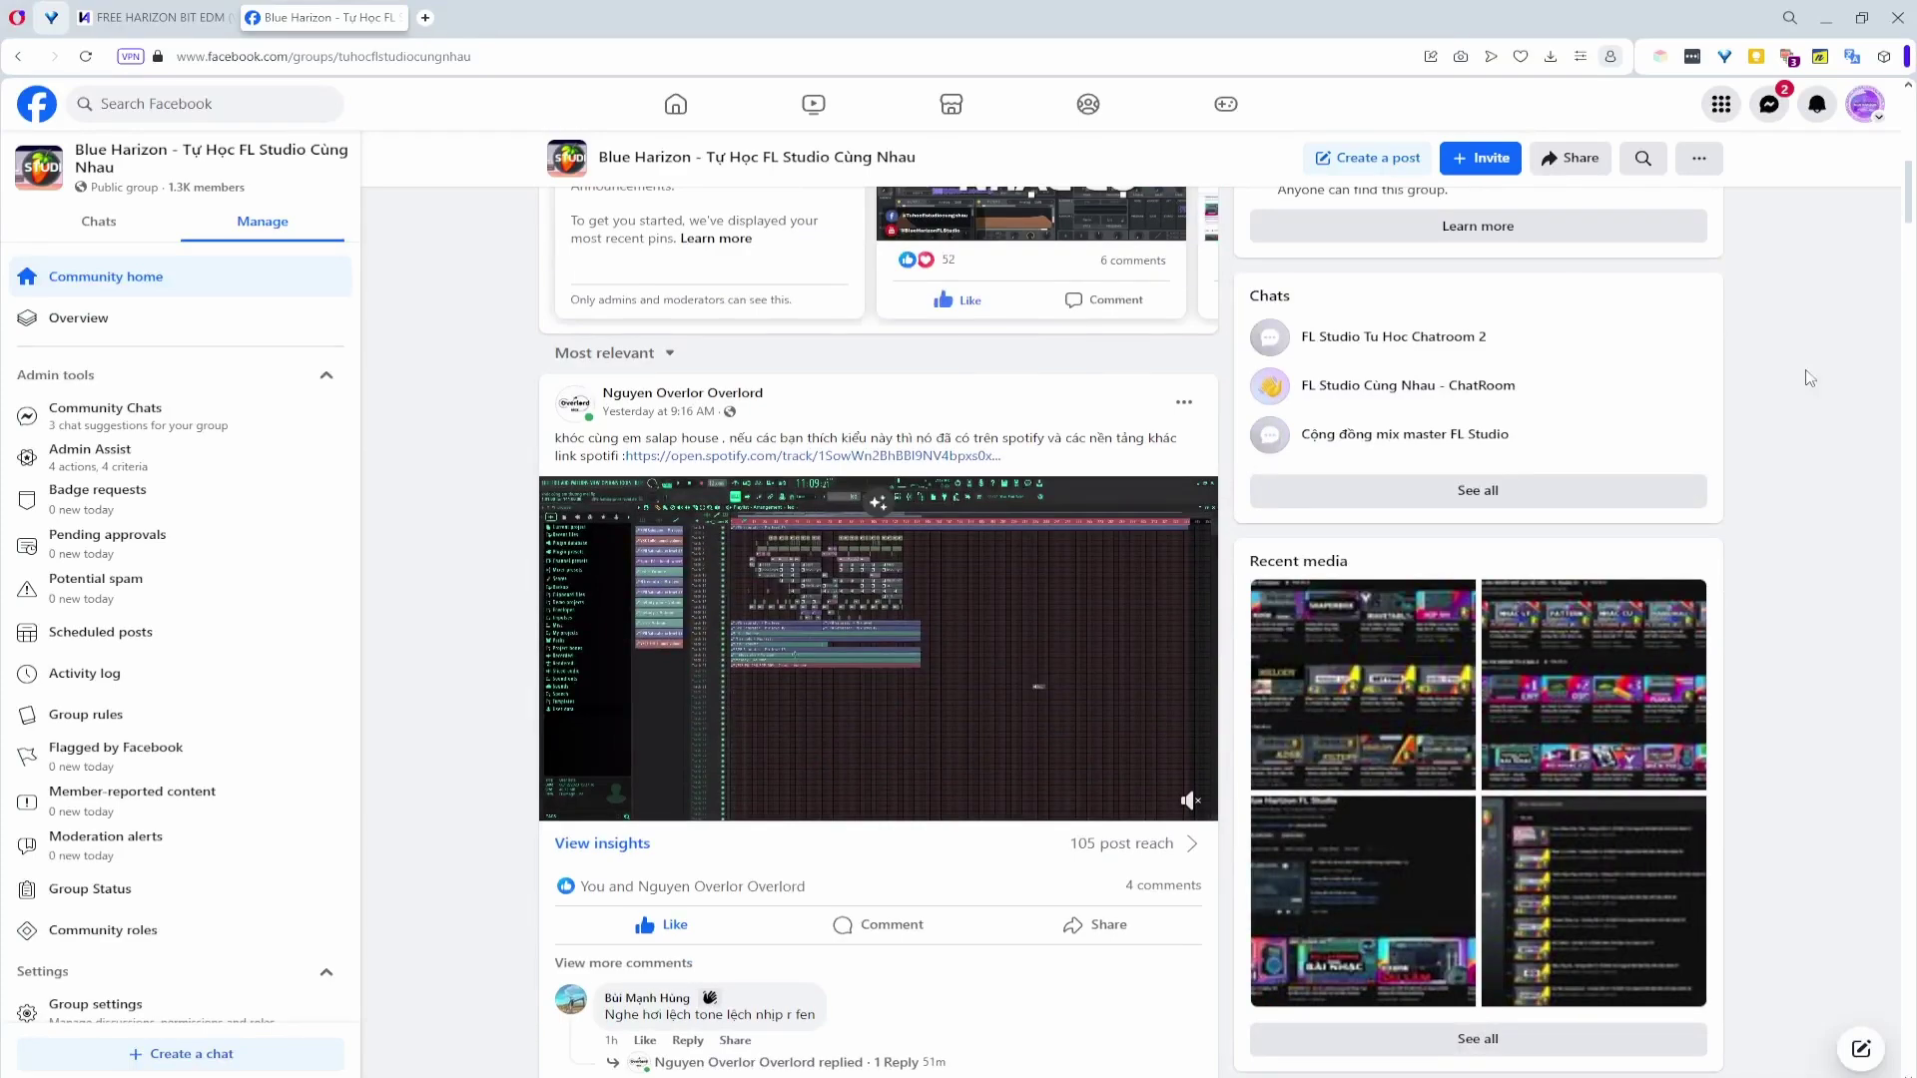
pyautogui.scroll(-2, 1809, 377)
pyautogui.scroll(-8, 1809, 378)
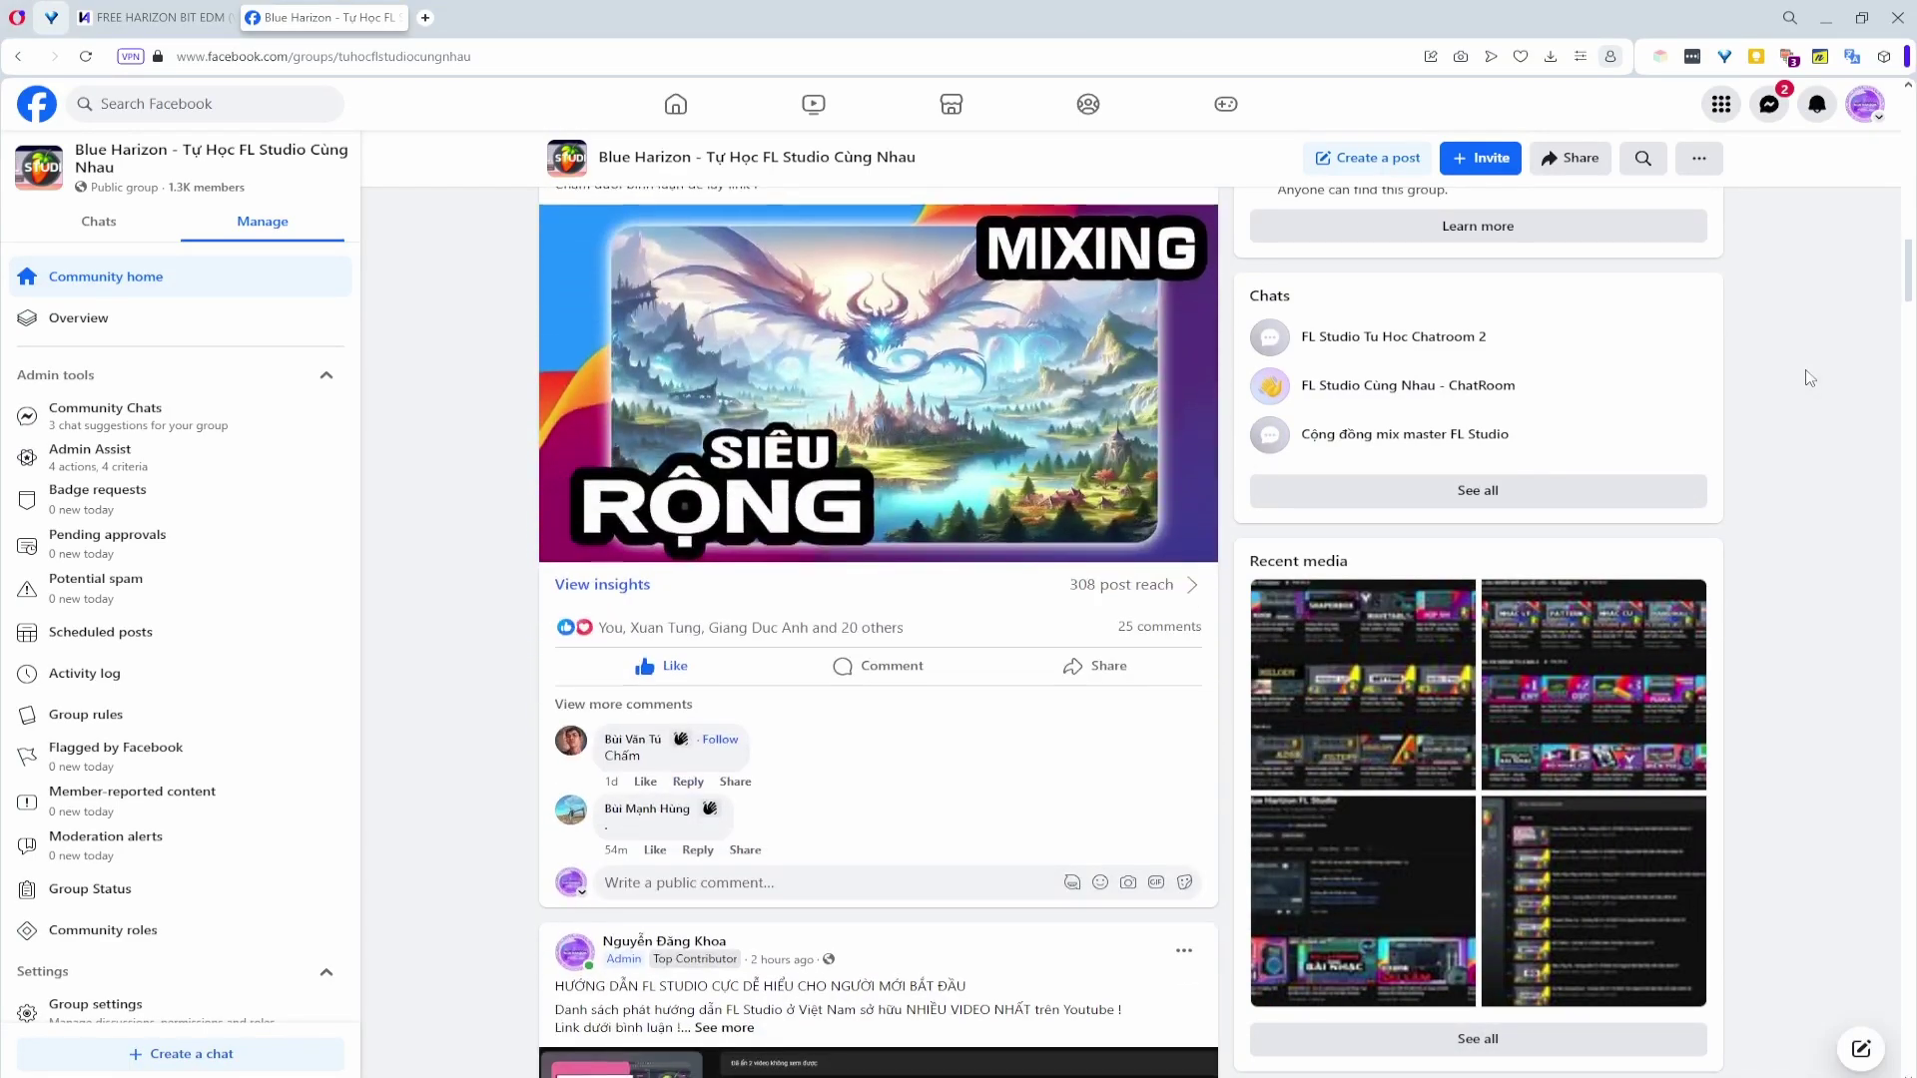
pyautogui.scroll(-5, 1809, 377)
pyautogui.scroll(-2, 1809, 378)
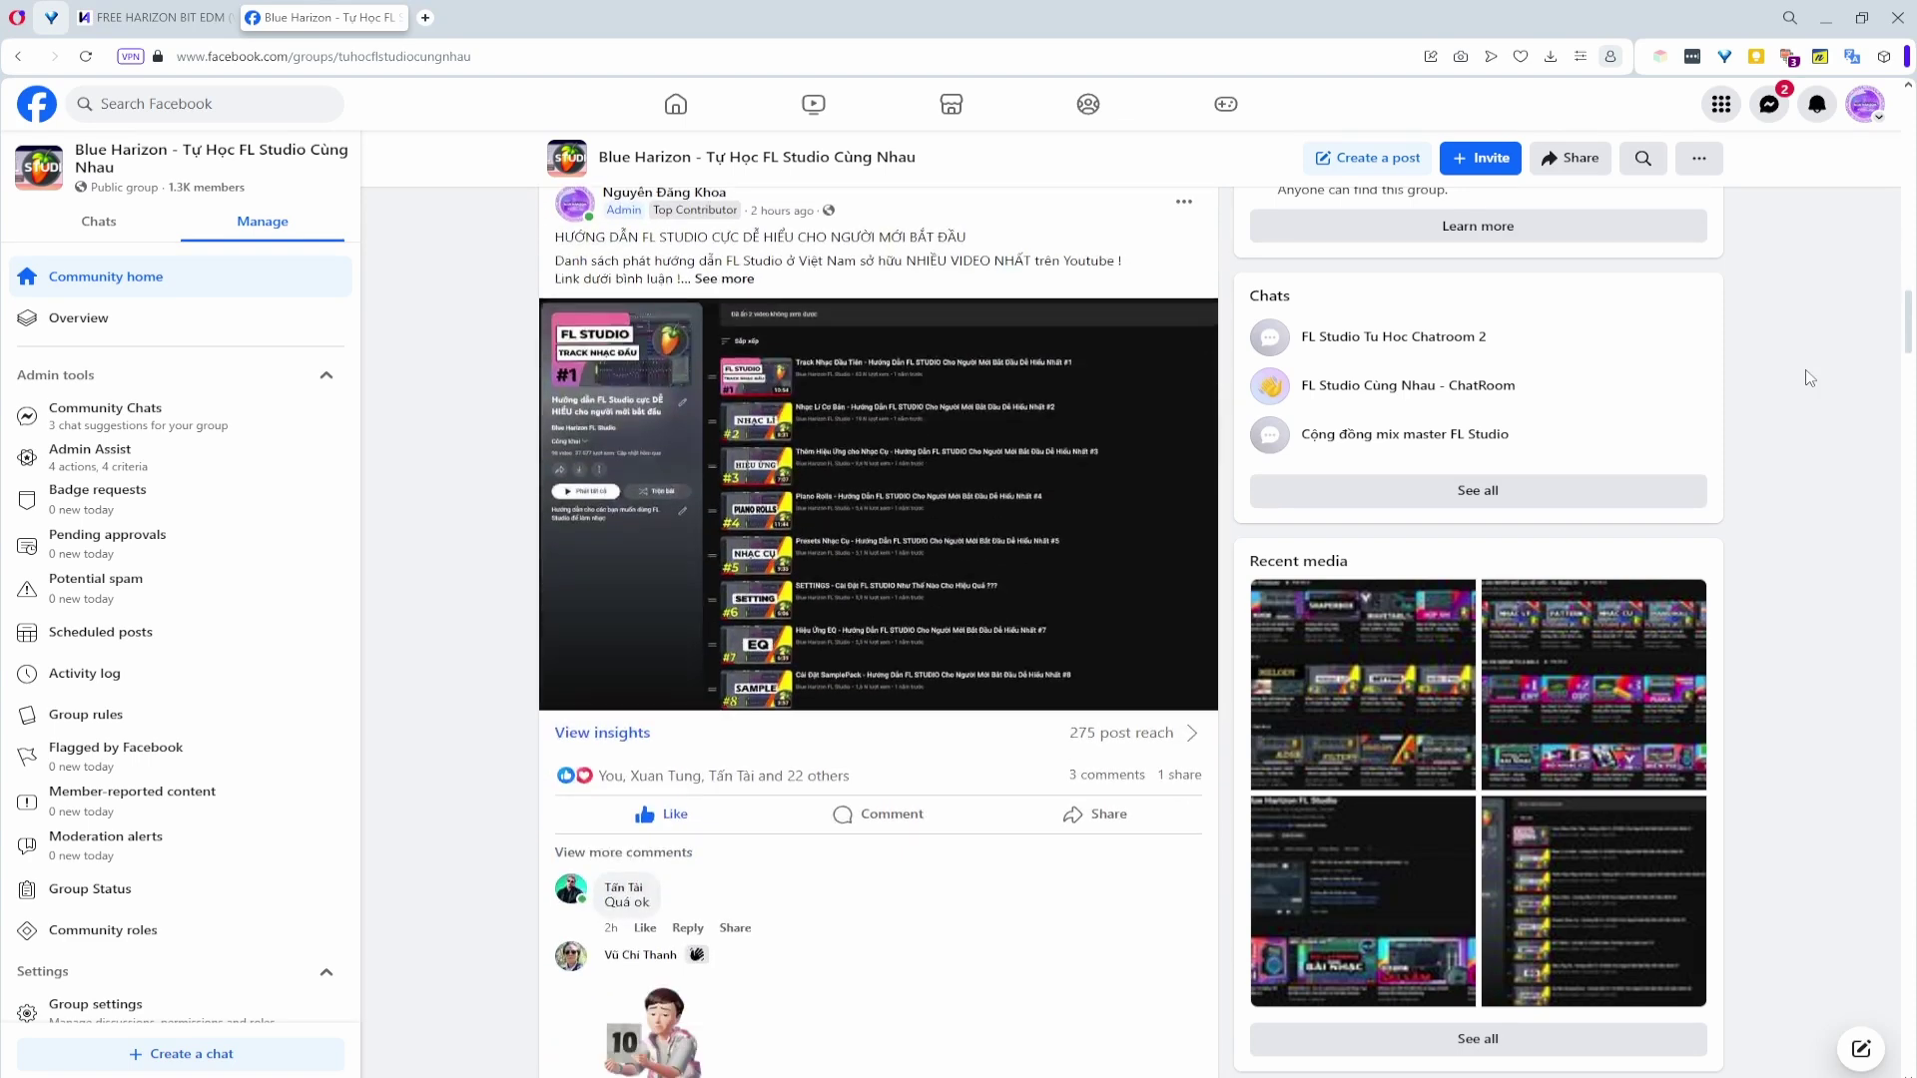
pyautogui.scroll(-4, 1809, 377)
pyautogui.scroll(-3, 1809, 377)
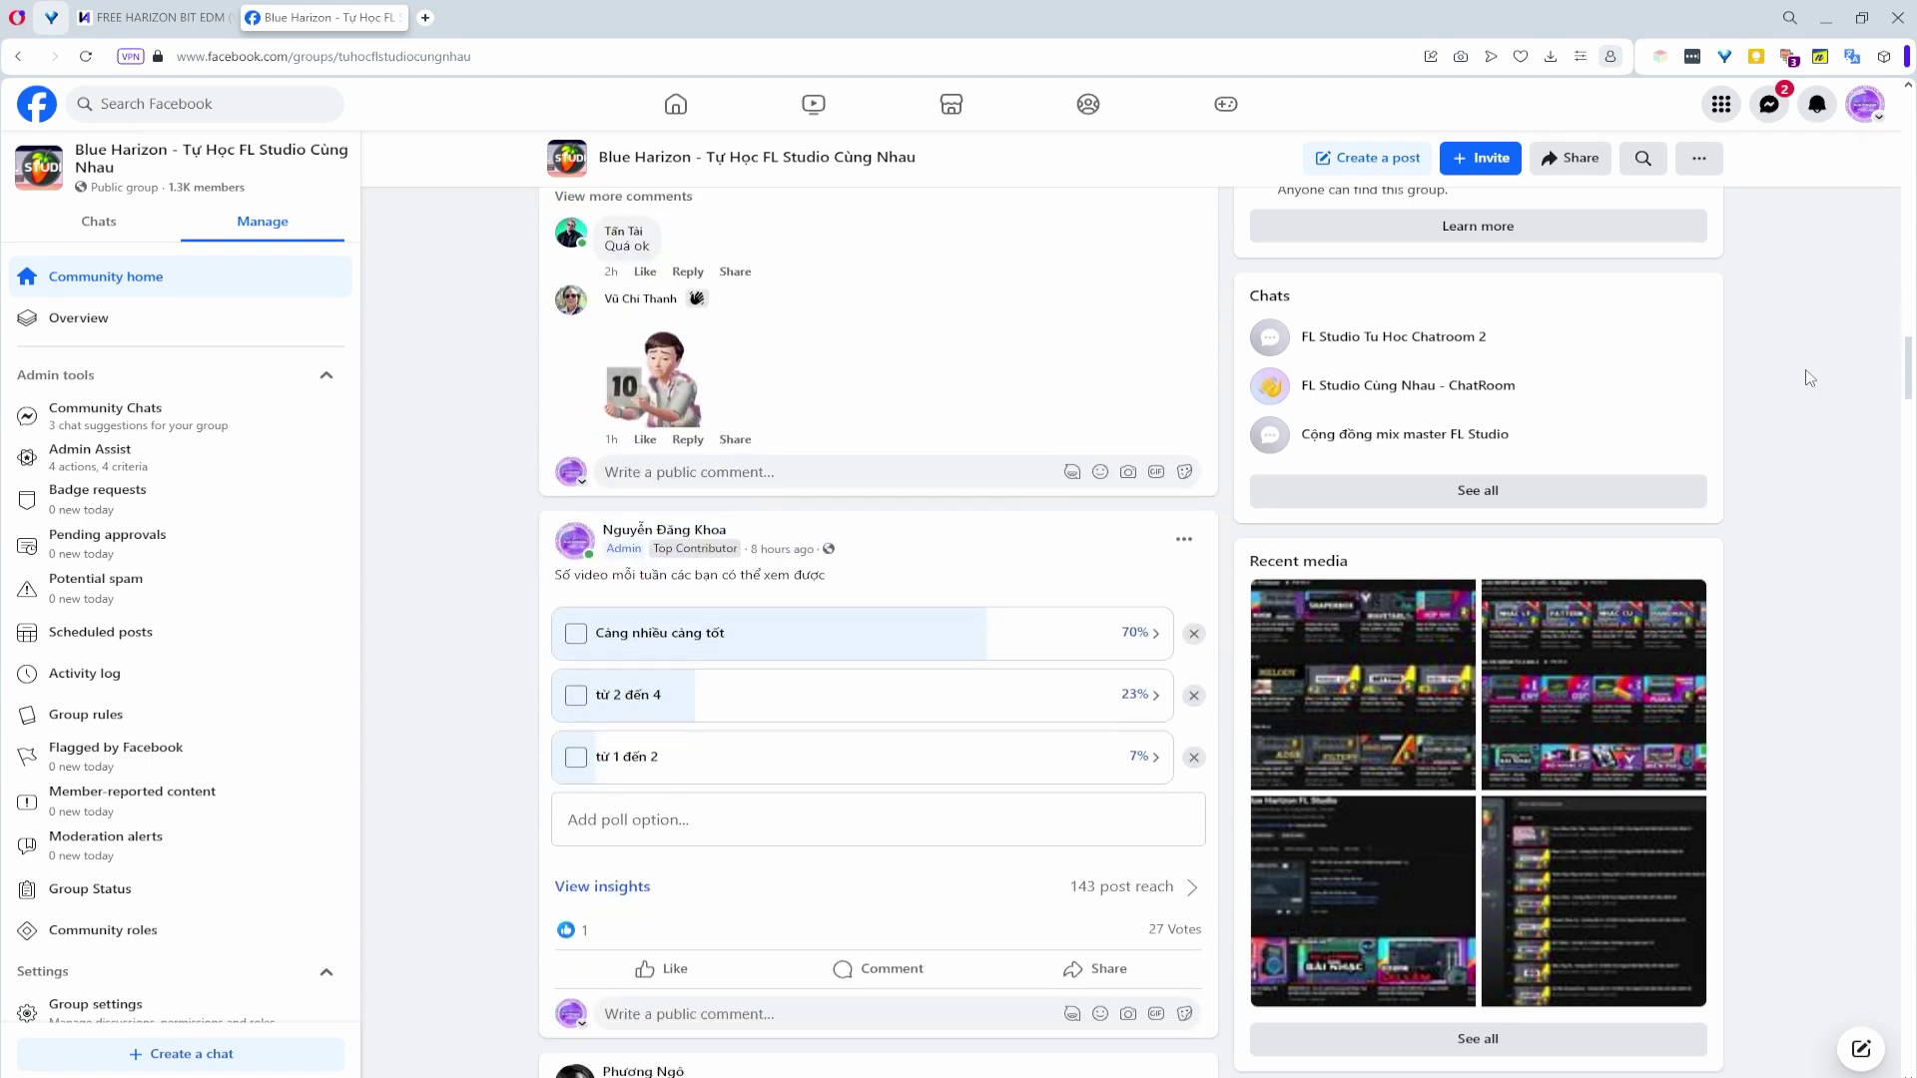
pyautogui.scroll(-4, 1809, 378)
pyautogui.scroll(-12, 1809, 378)
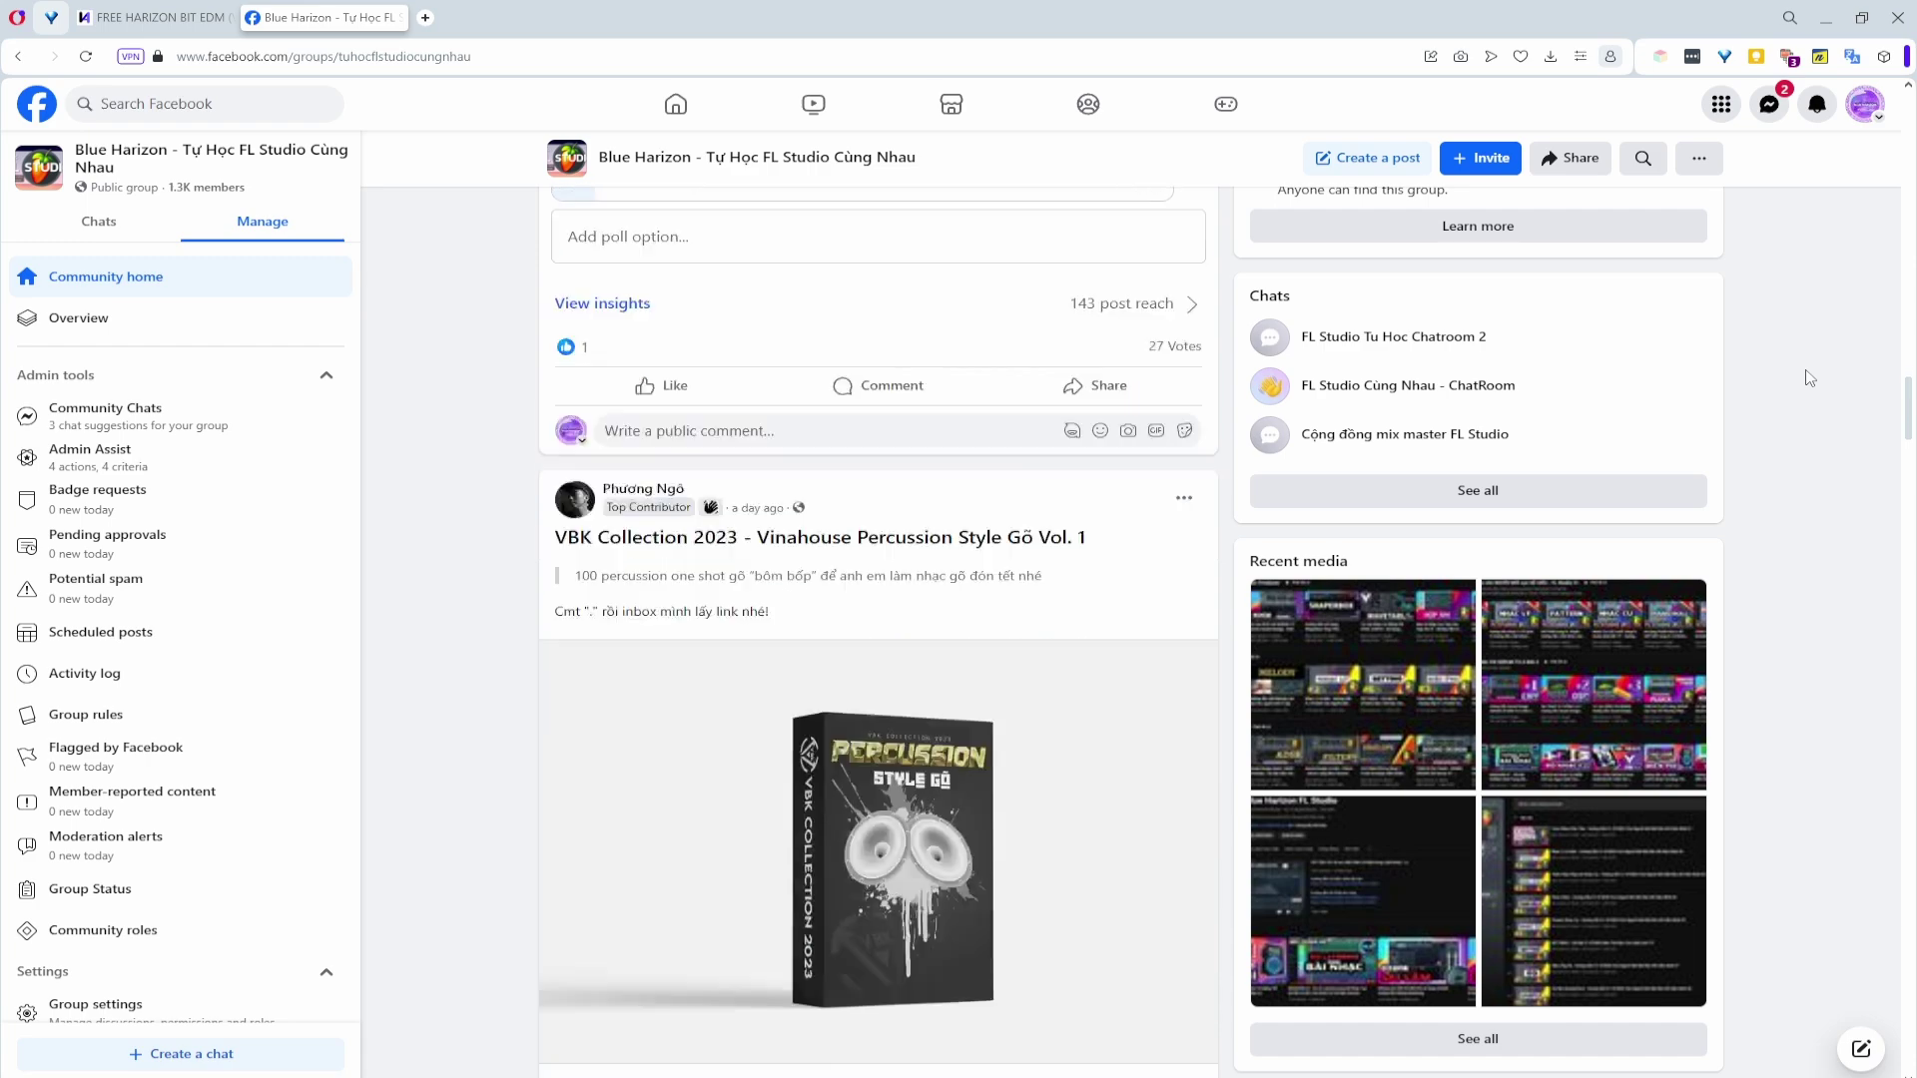
pyautogui.scroll(-12, 1809, 378)
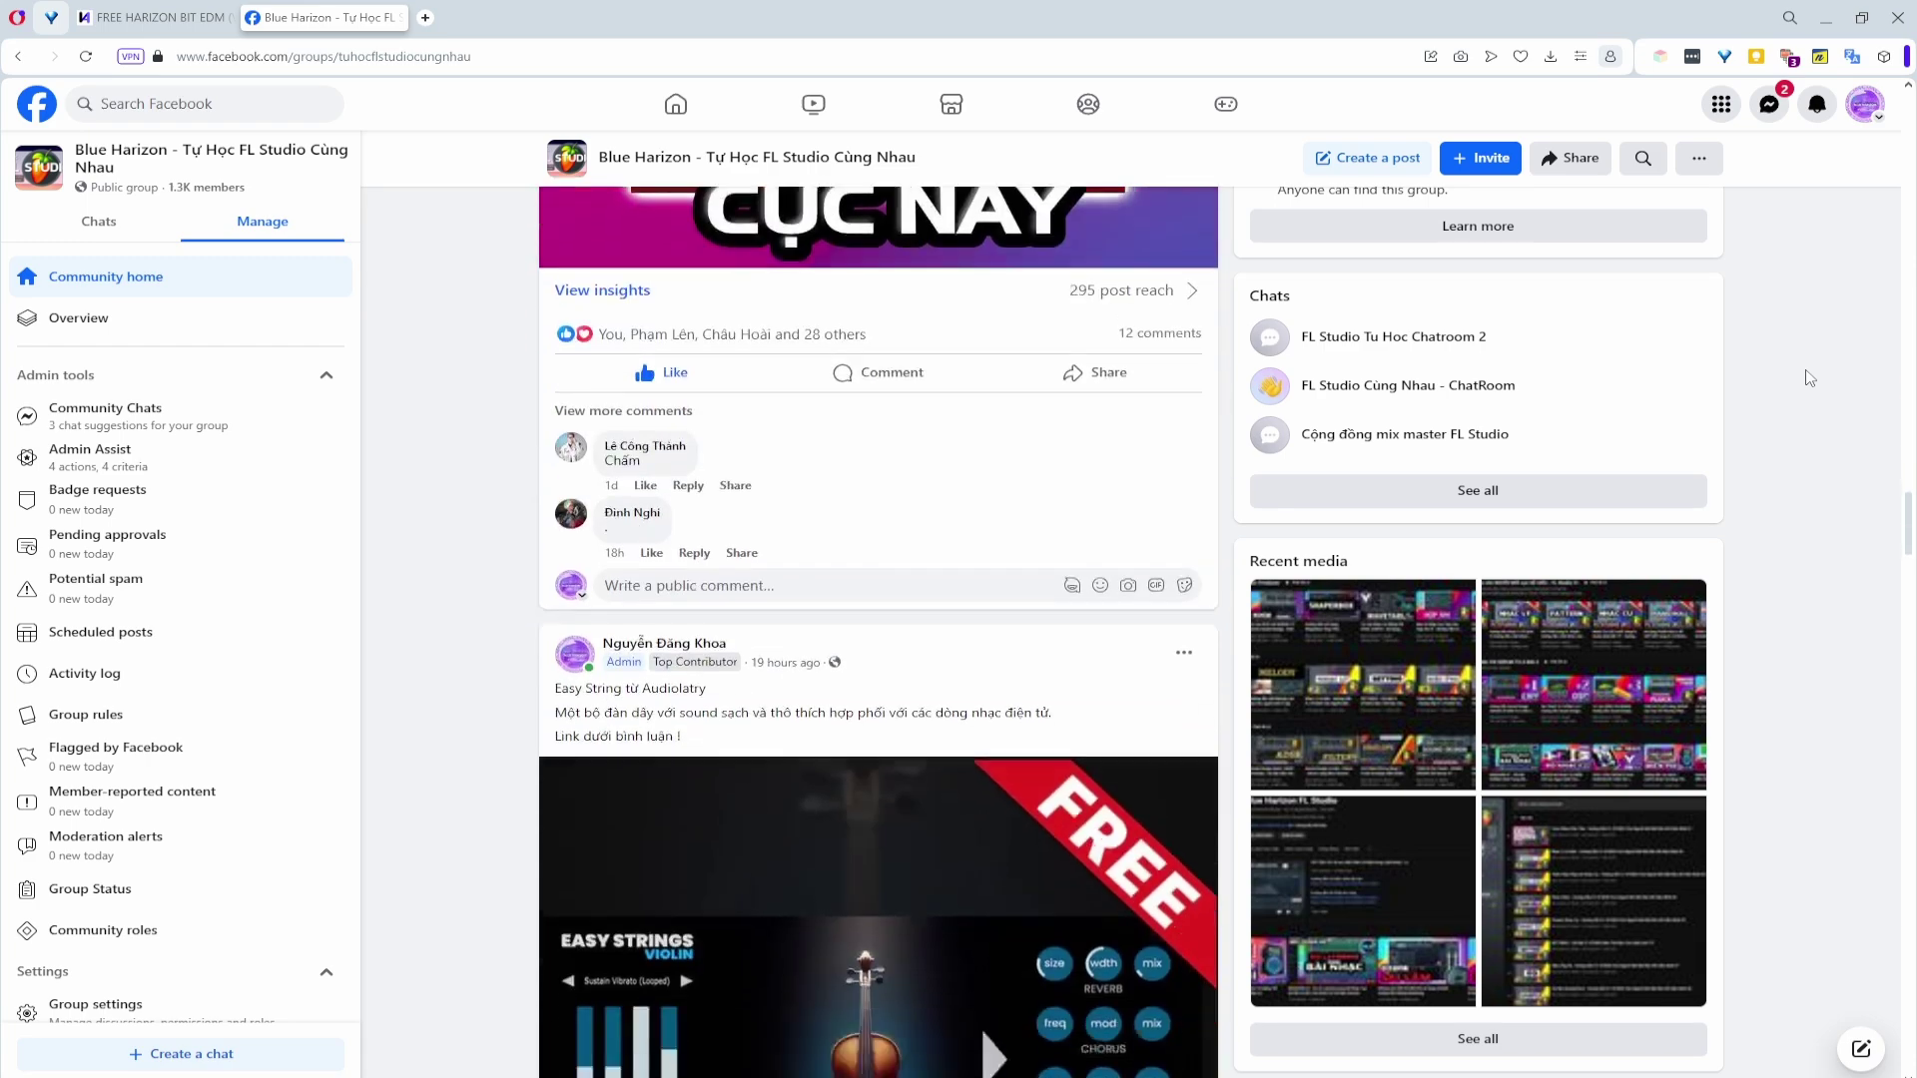
pyautogui.scroll(-12, 1810, 378)
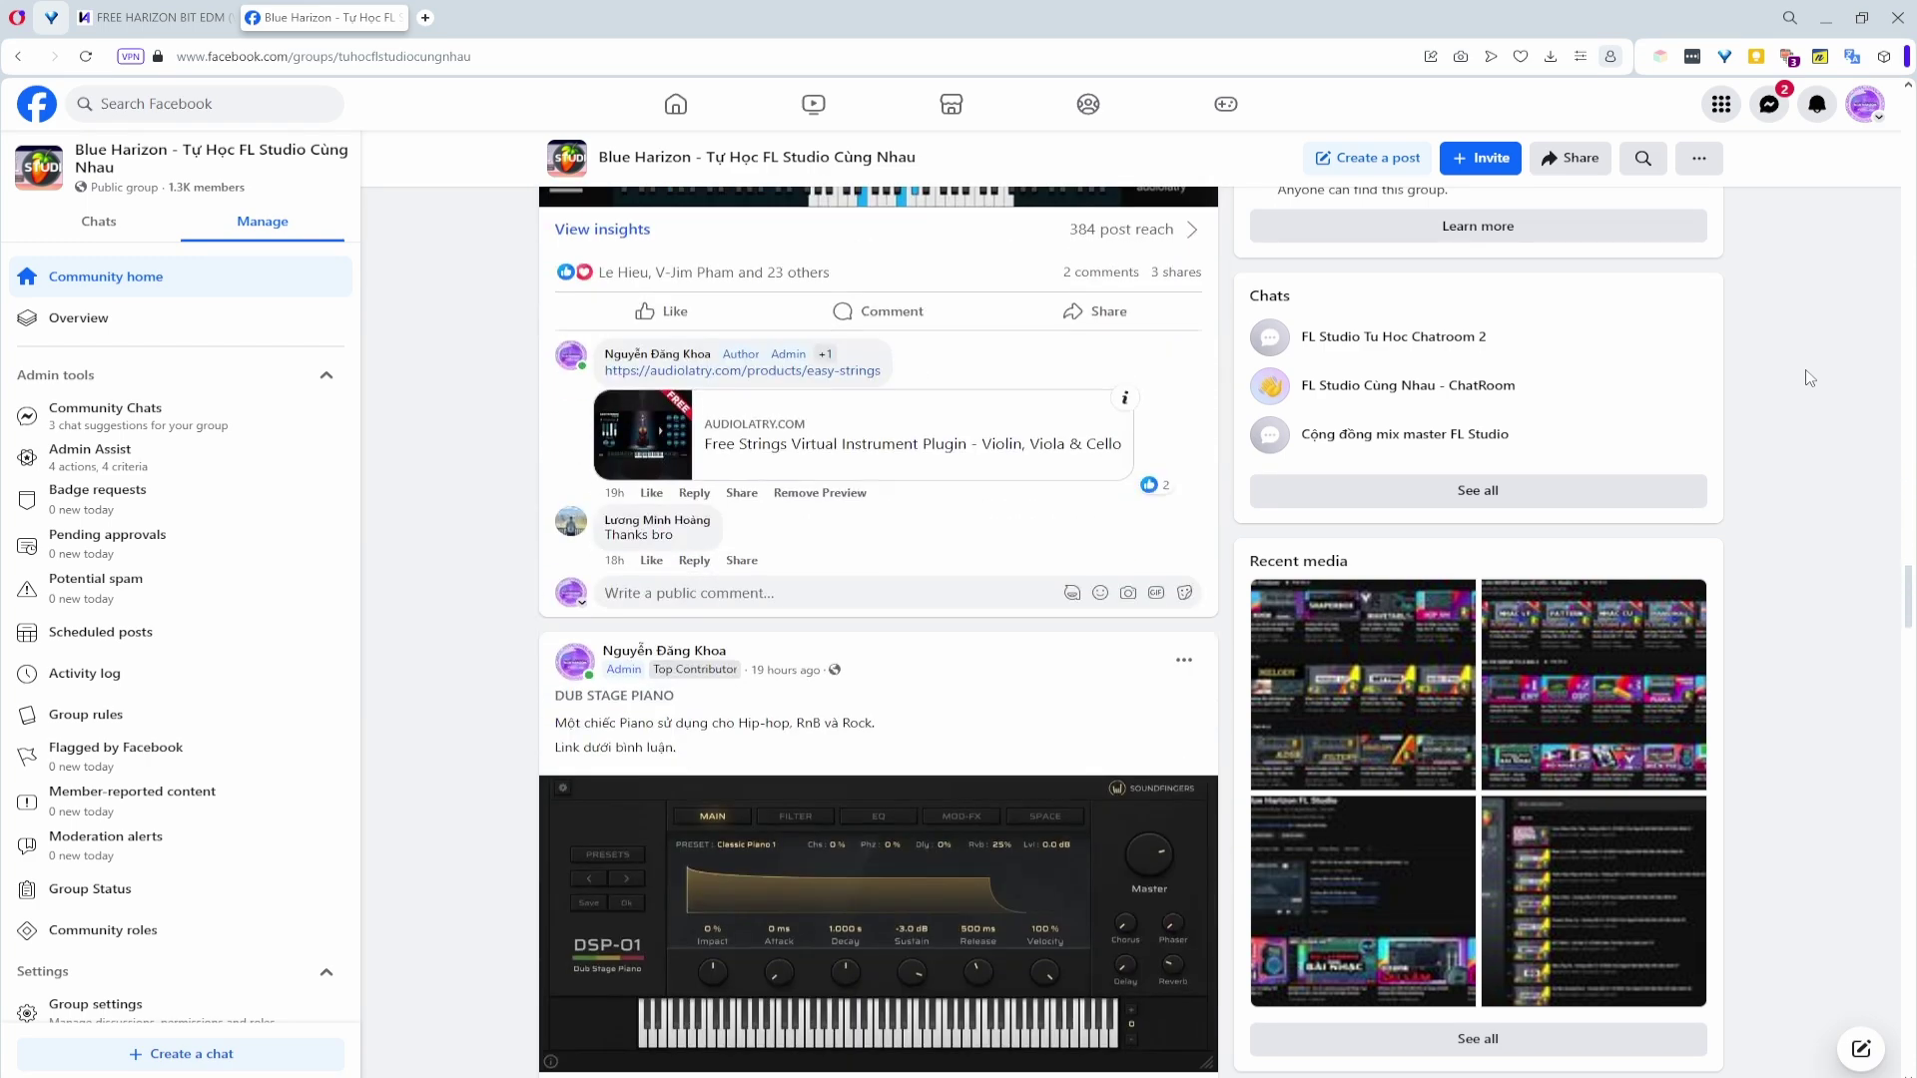
pyautogui.scroll(-12, 981, 355)
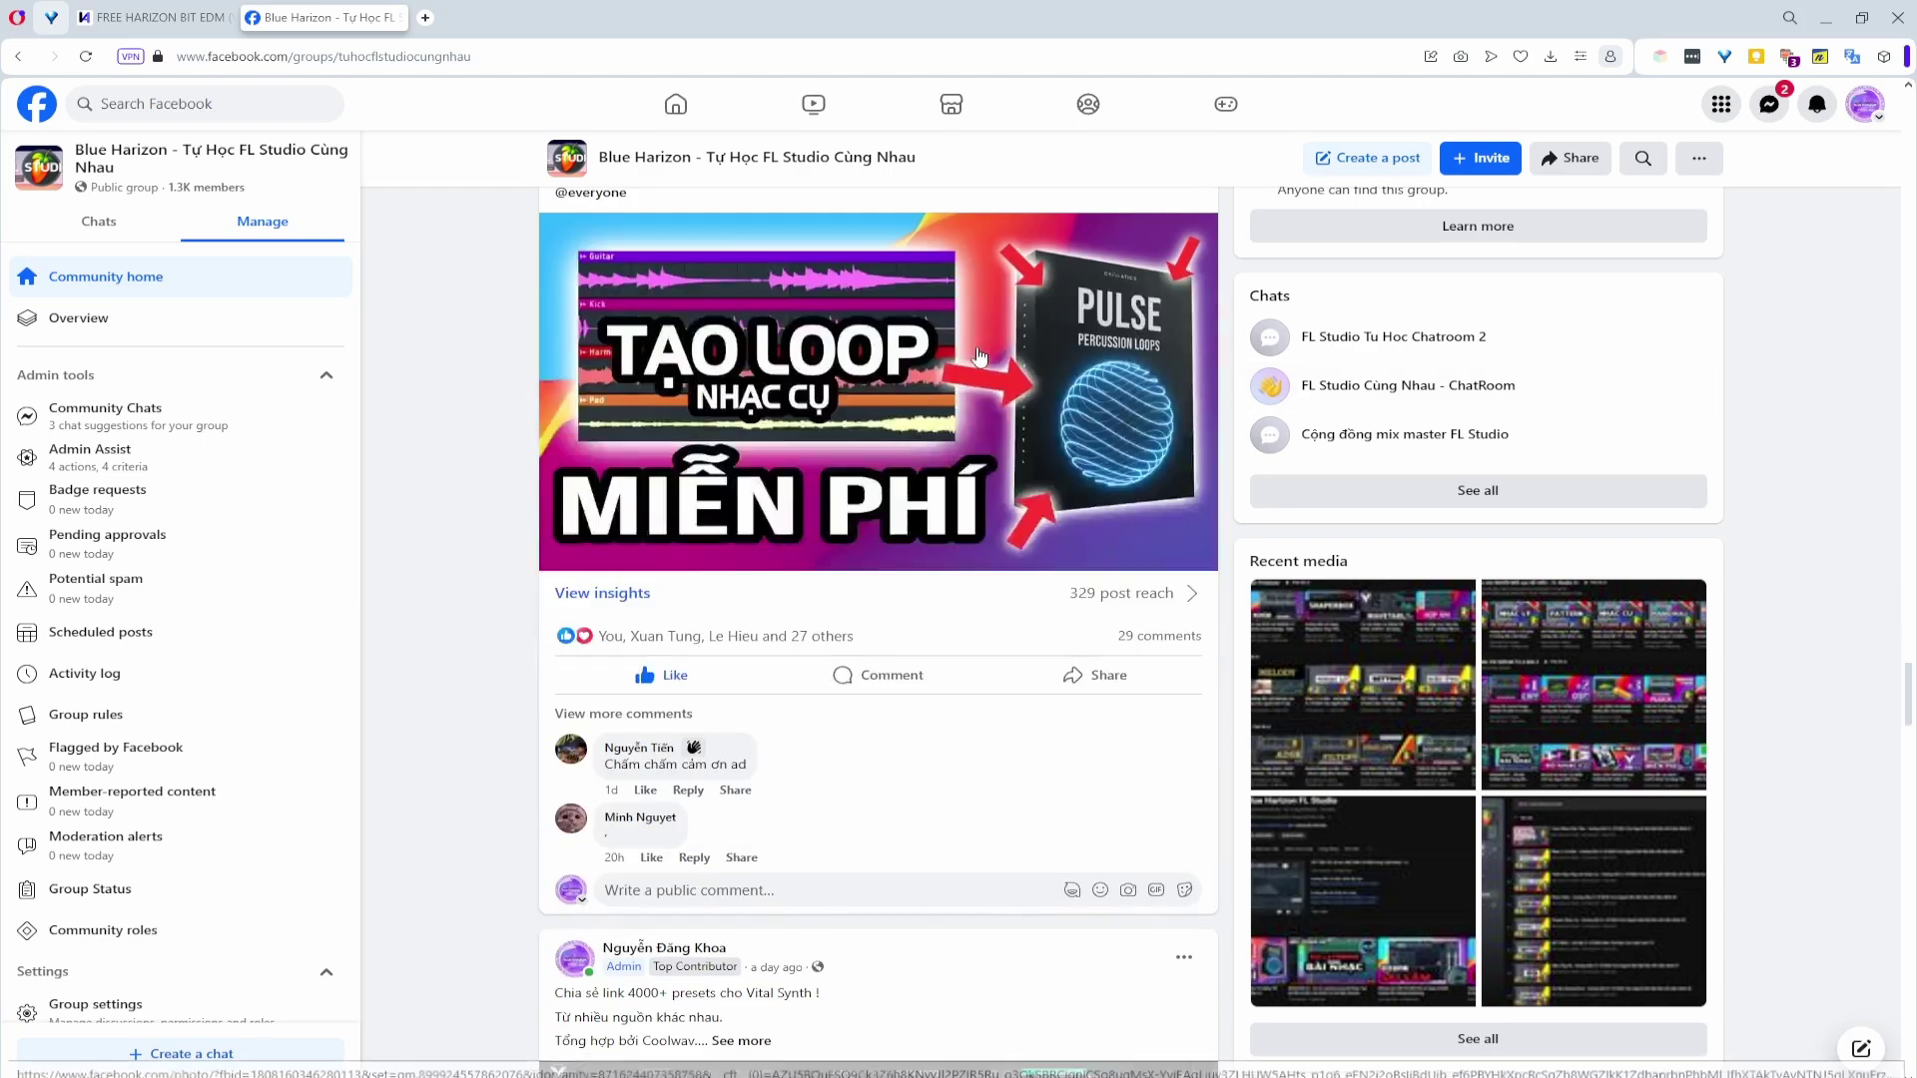
pyautogui.scroll(-2, 981, 355)
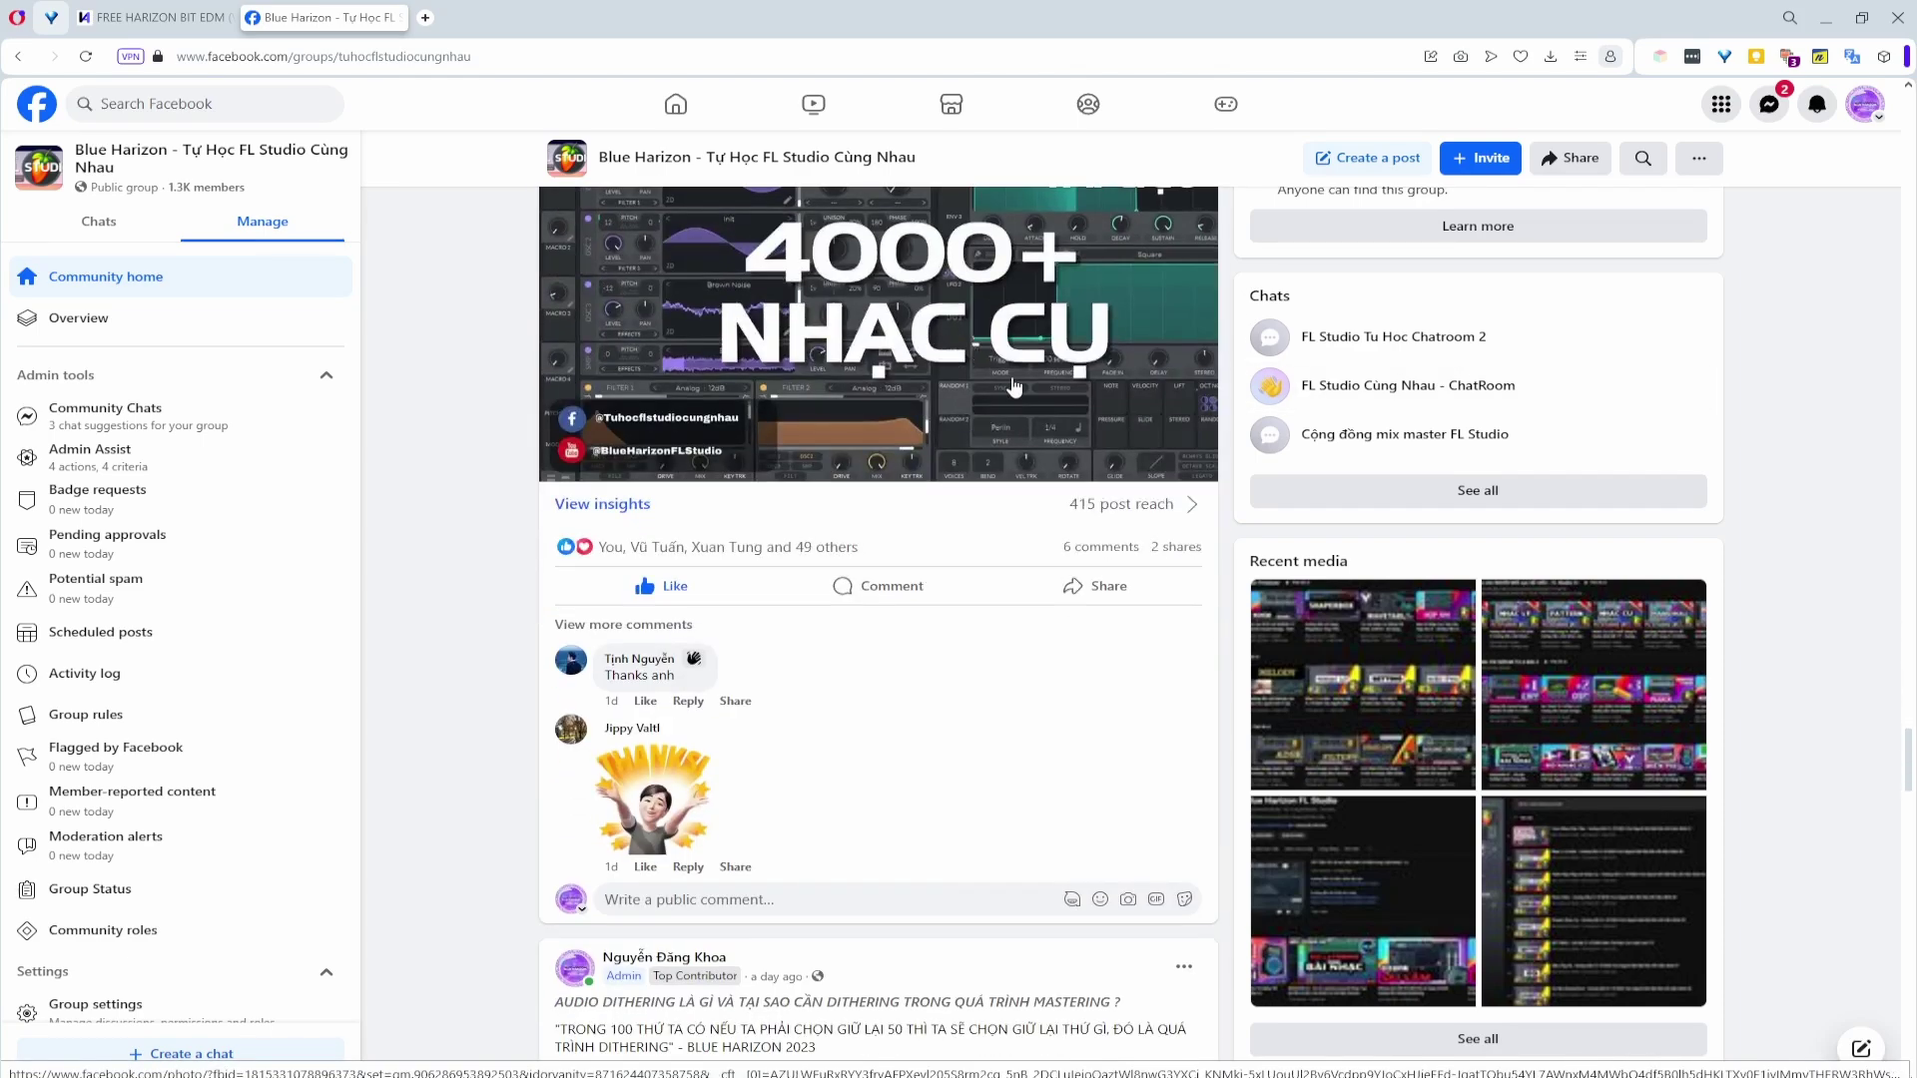
pyautogui.hotkey('ctrl', 'Tab')
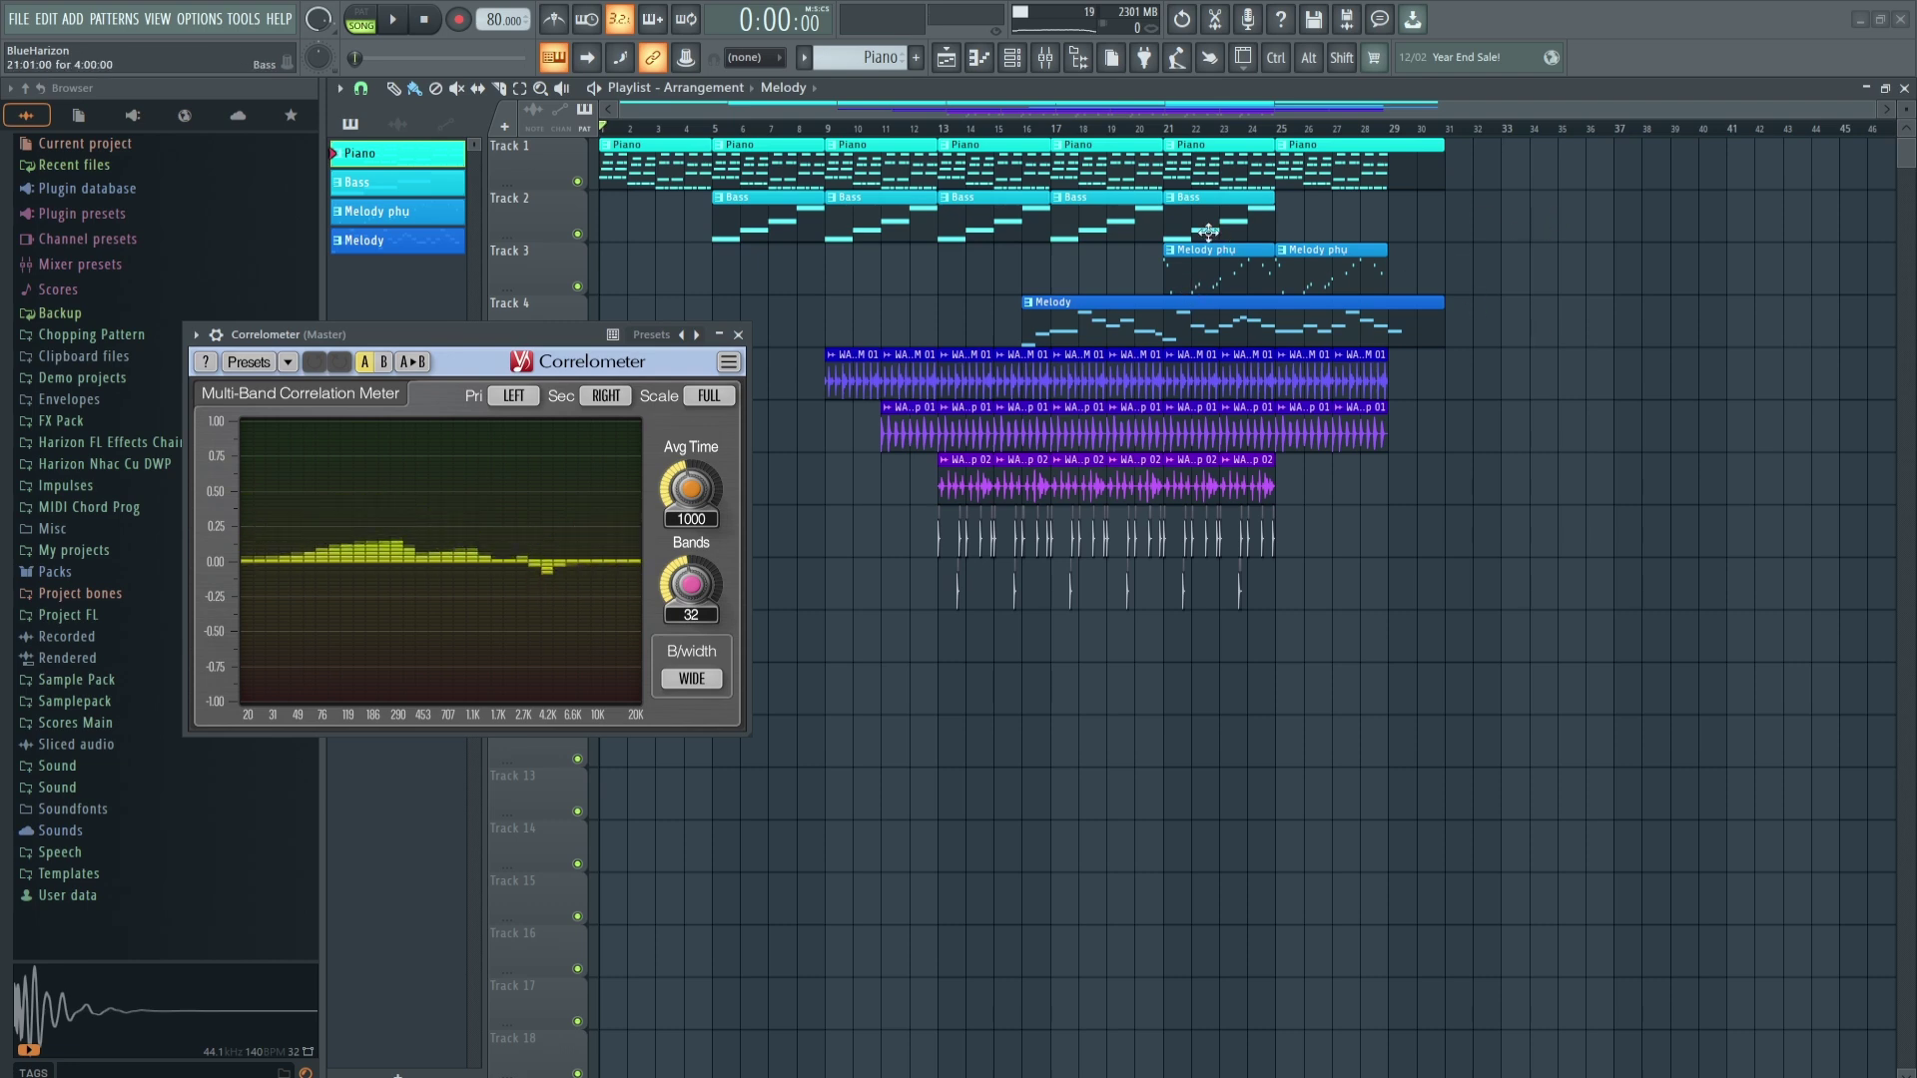
# In FL Studio, solo and play the Piano track and then the Bass track to compare their stereo correlation in Correlometer.
pyautogui.rightClick(577, 183)
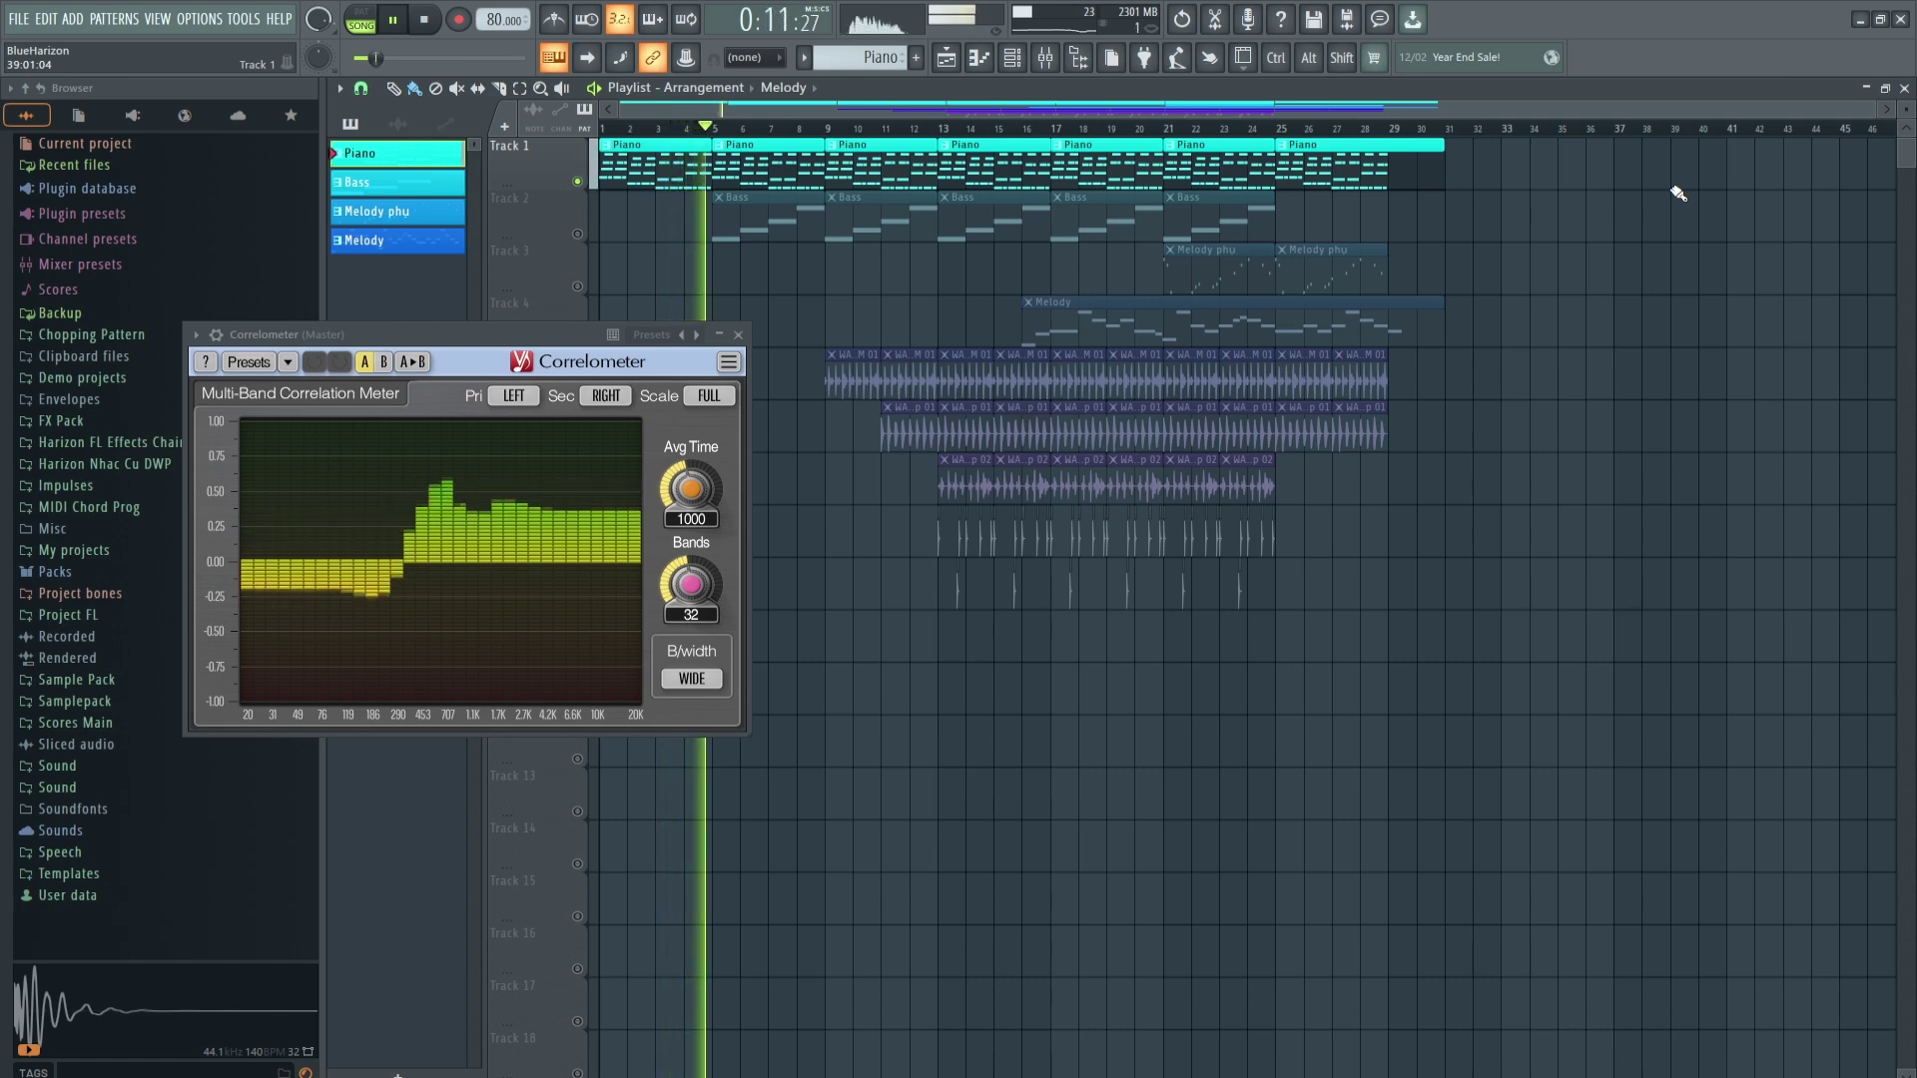
pyautogui.press('space')
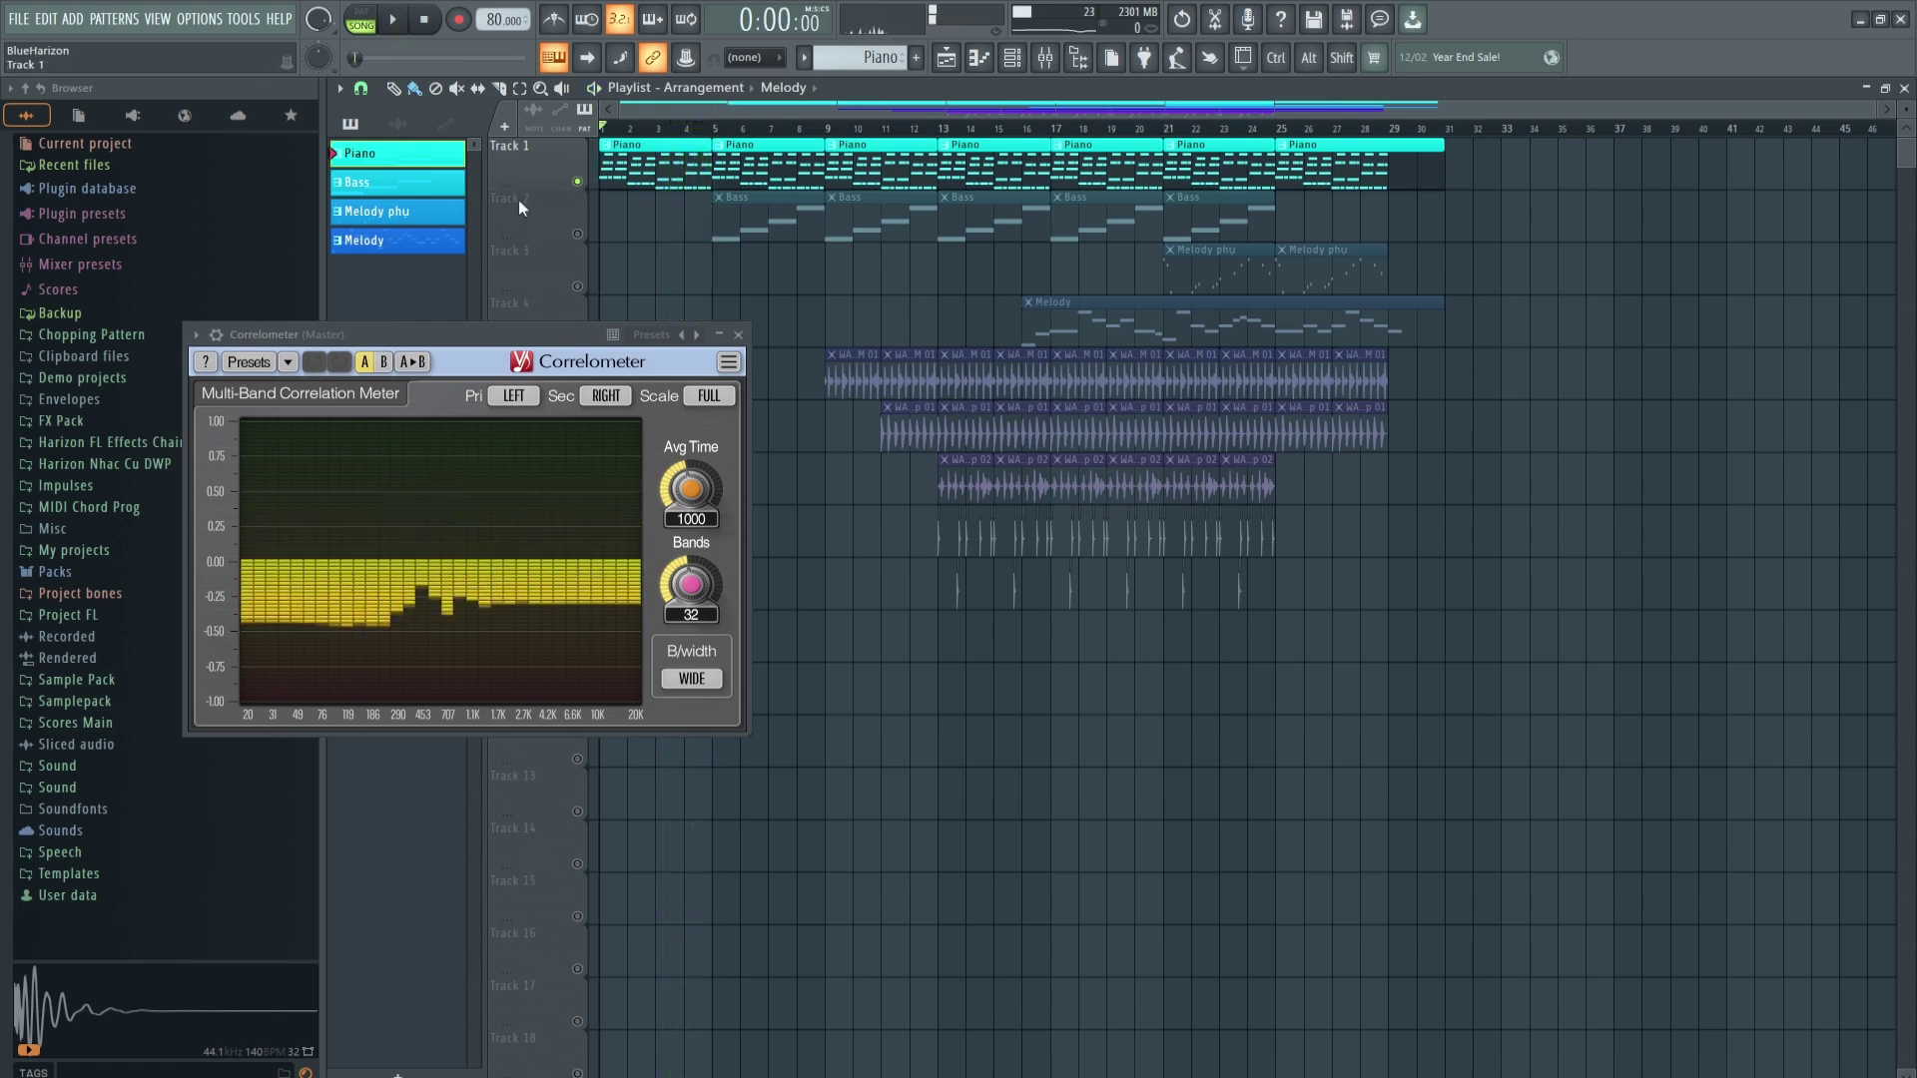
pyautogui.rightClick(577, 236)
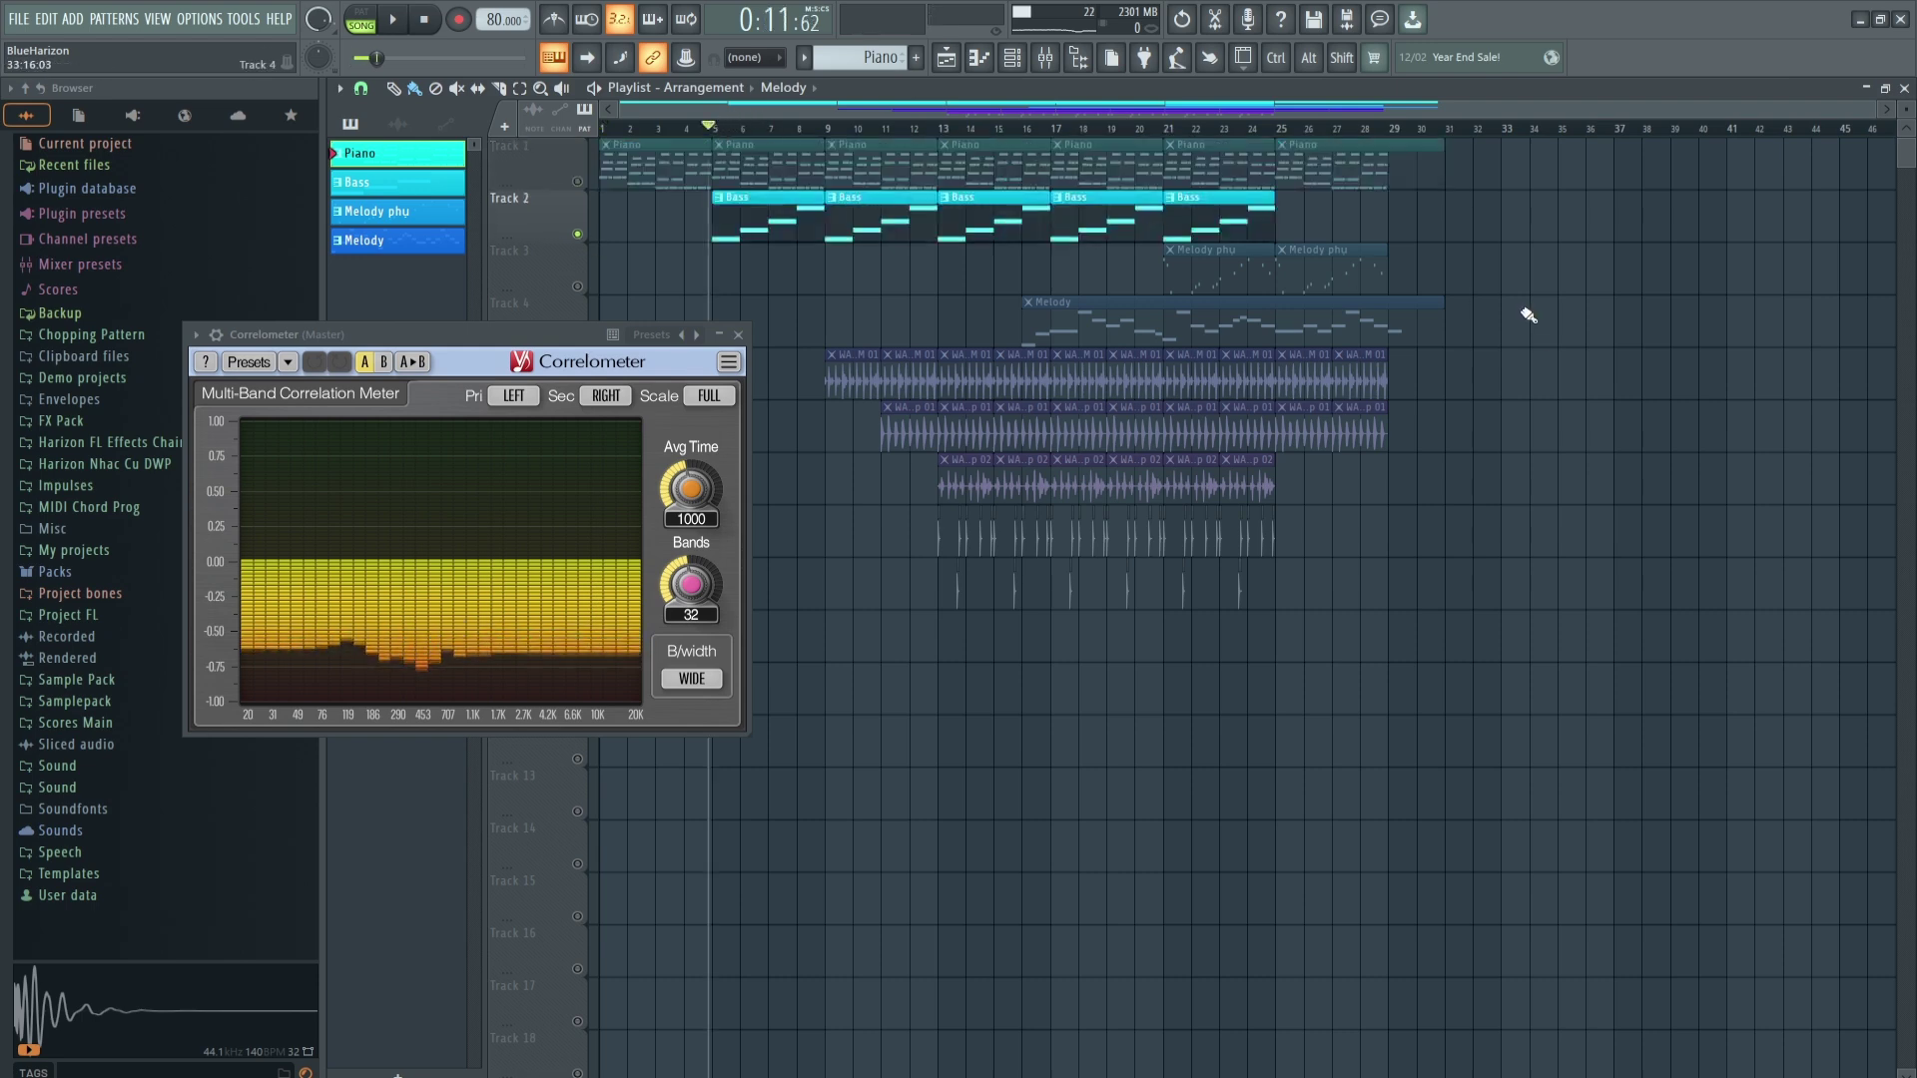
pyautogui.press('space')
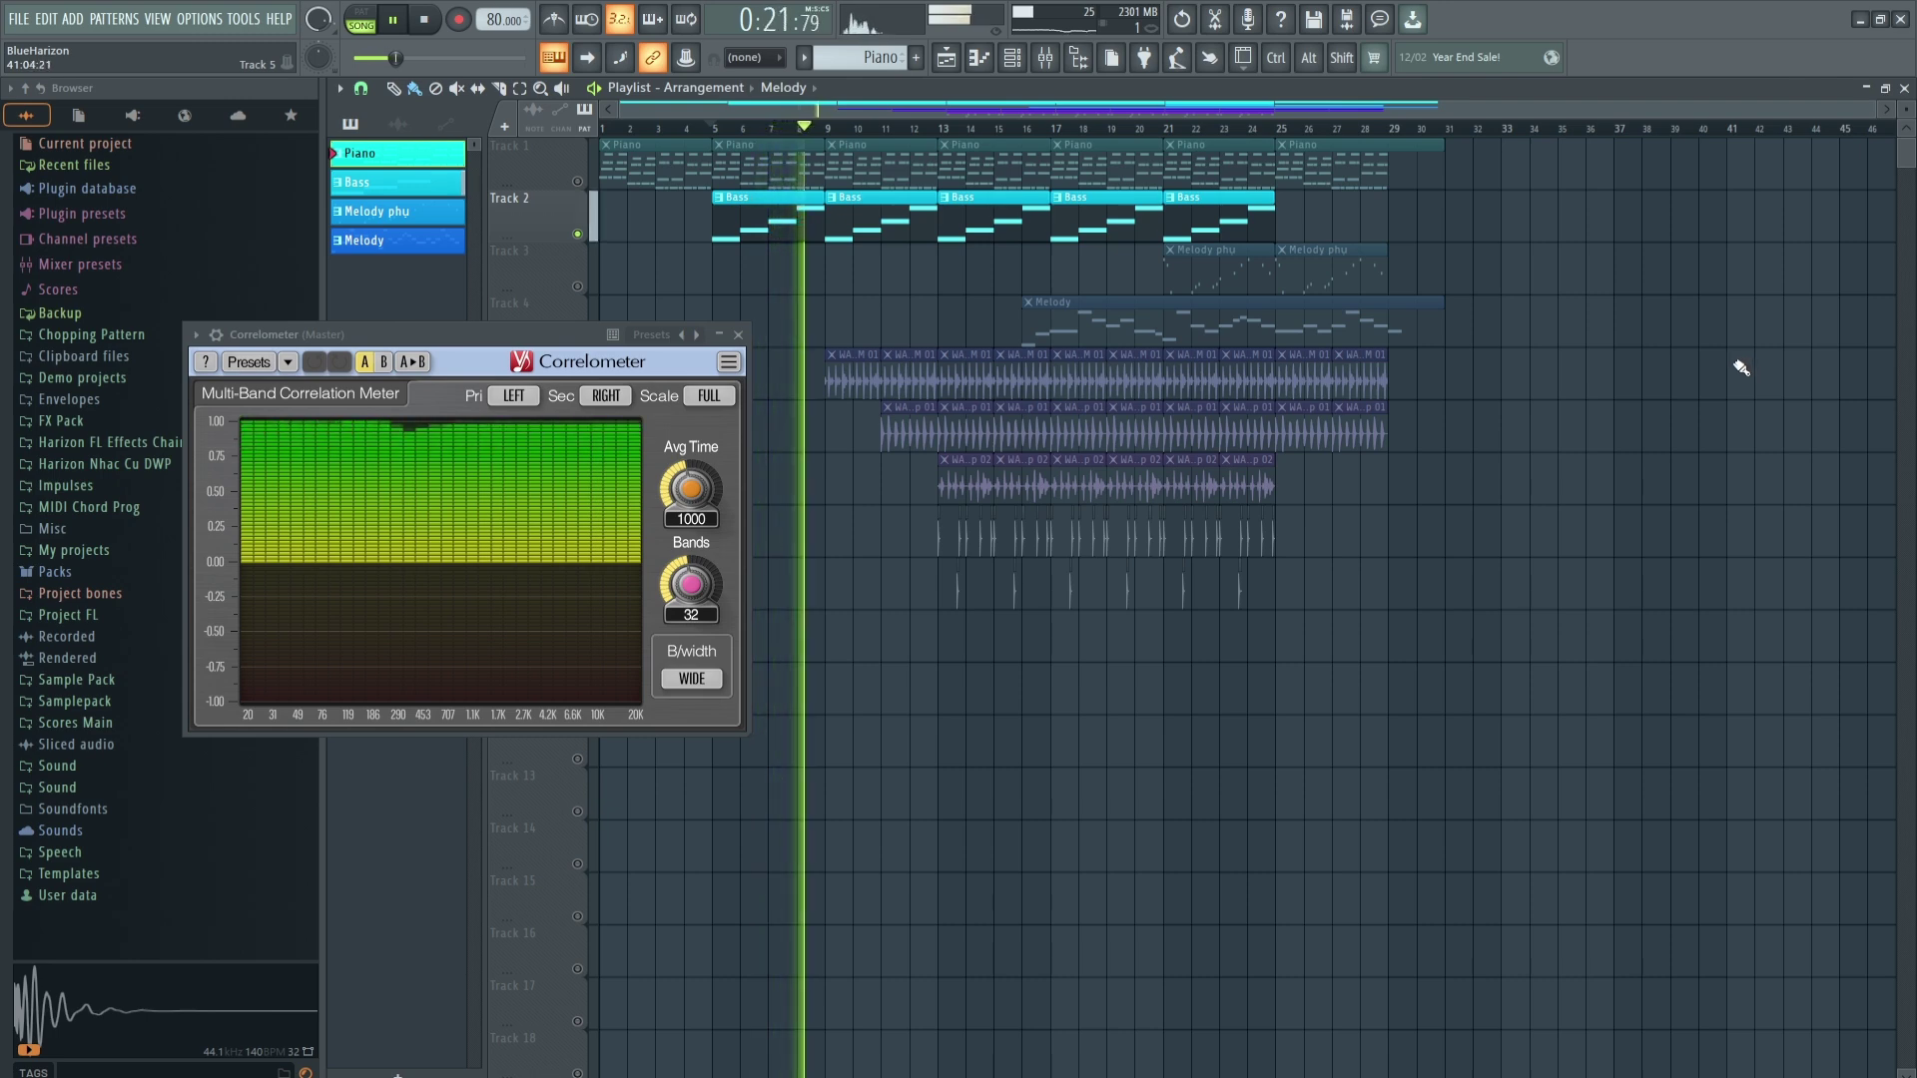
pyautogui.press('space')
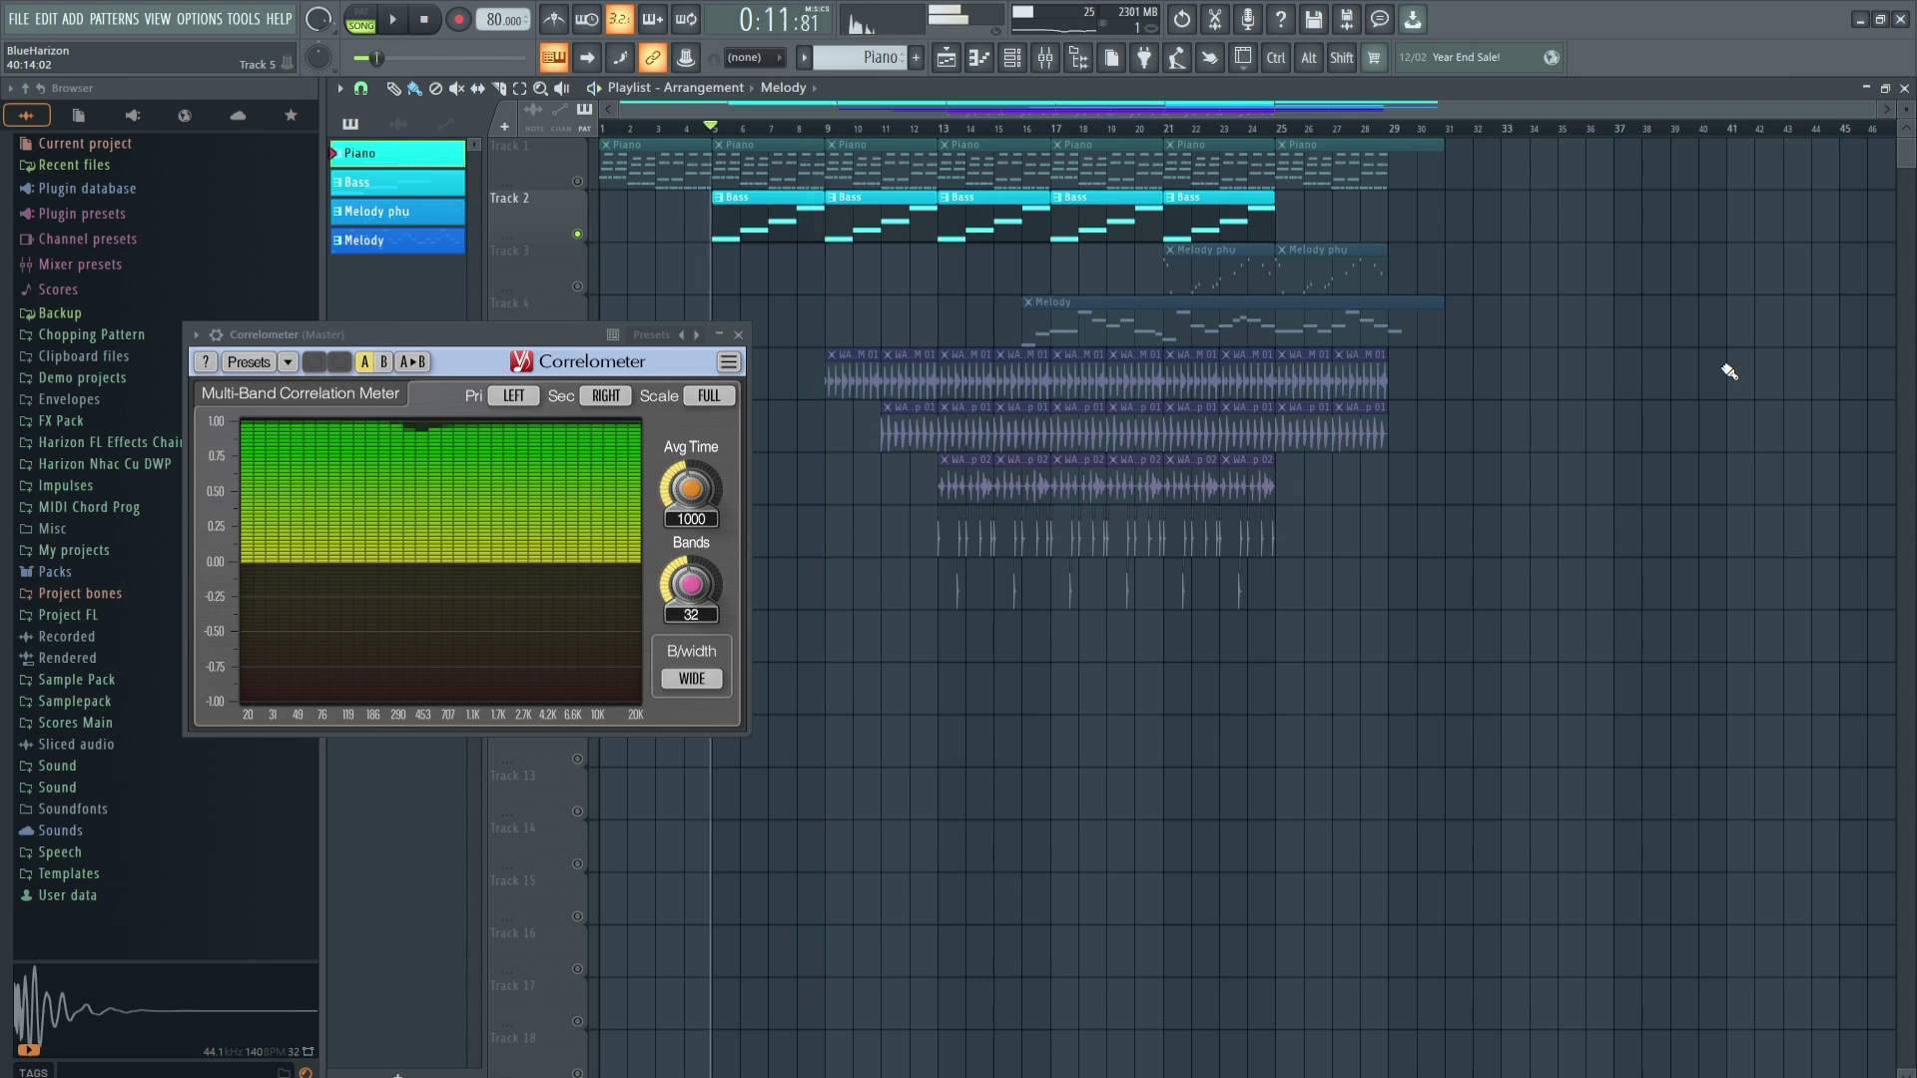
# Solo the Melody phu track and play it from bar 21 to check its correlation across the frequency bands.
pyautogui.rightClick(587, 287)
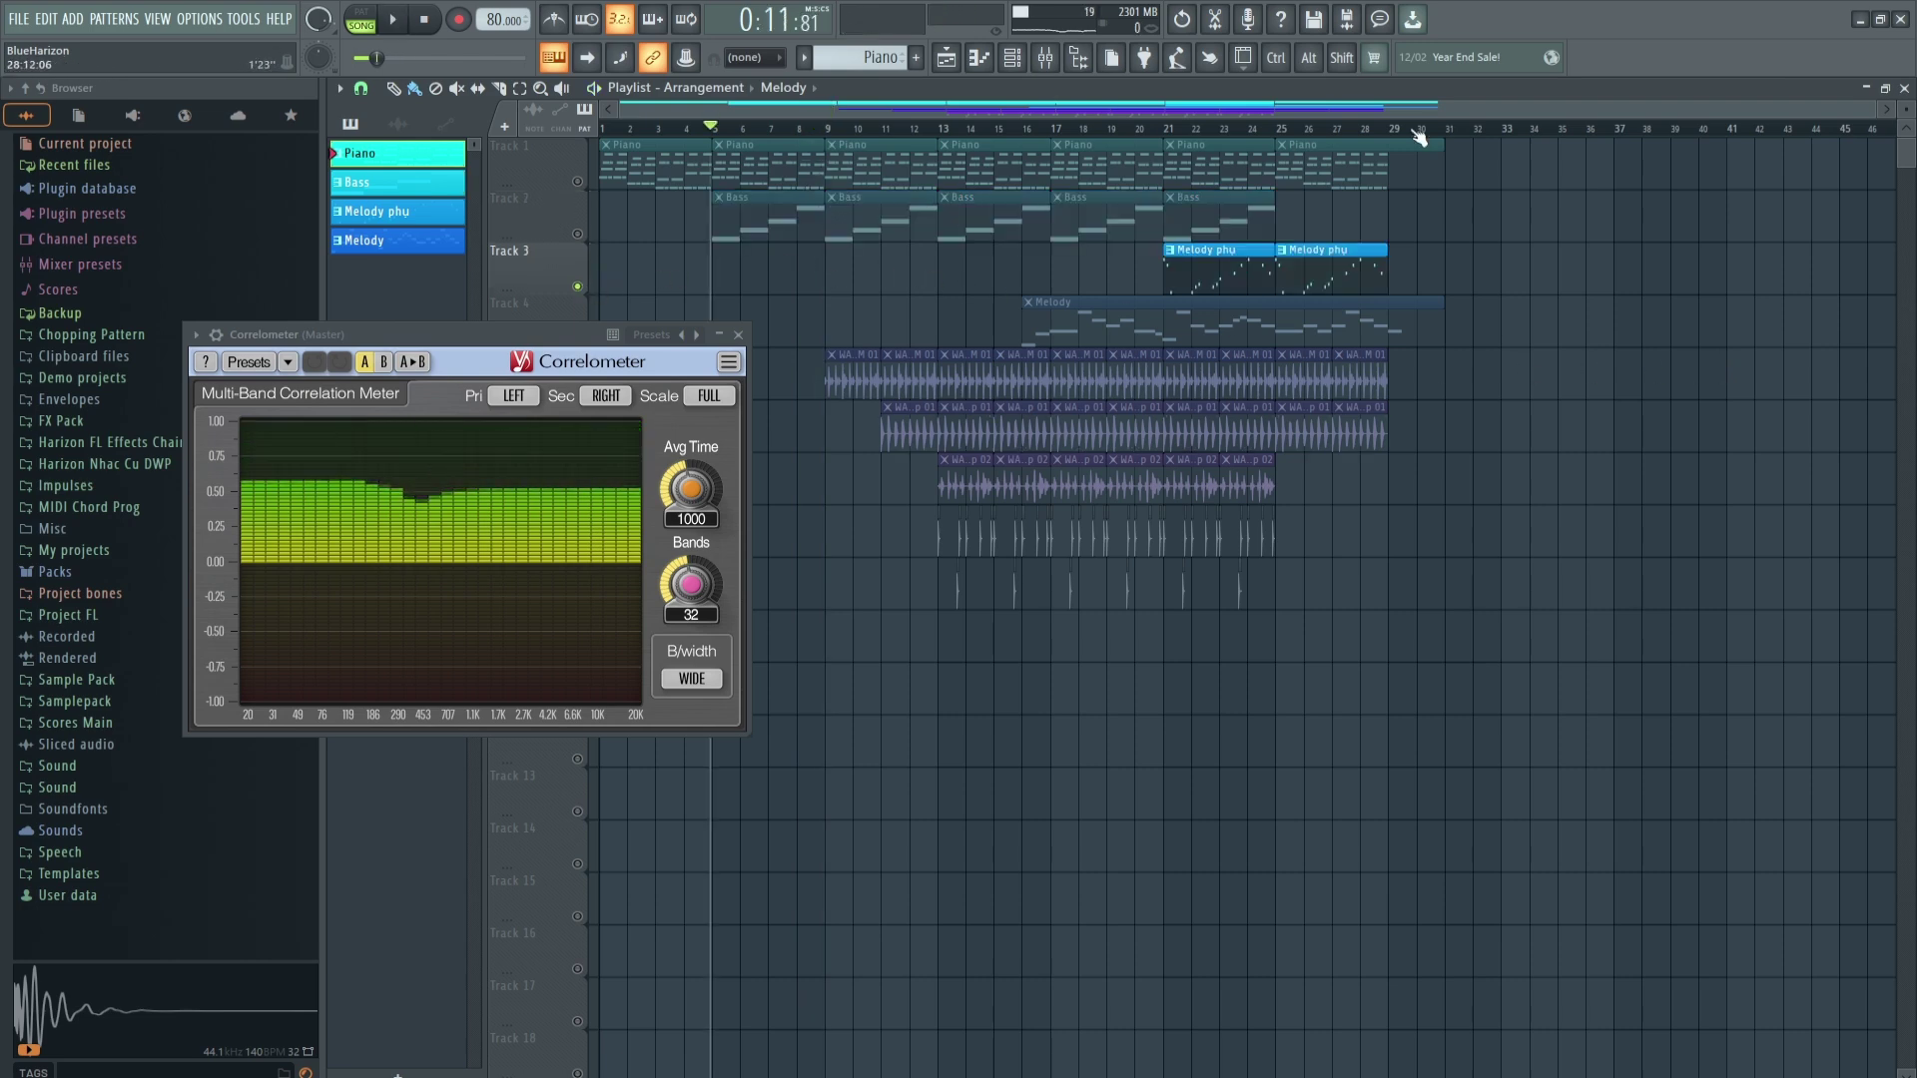
pyautogui.click(1153, 142)
pyautogui.press('space')
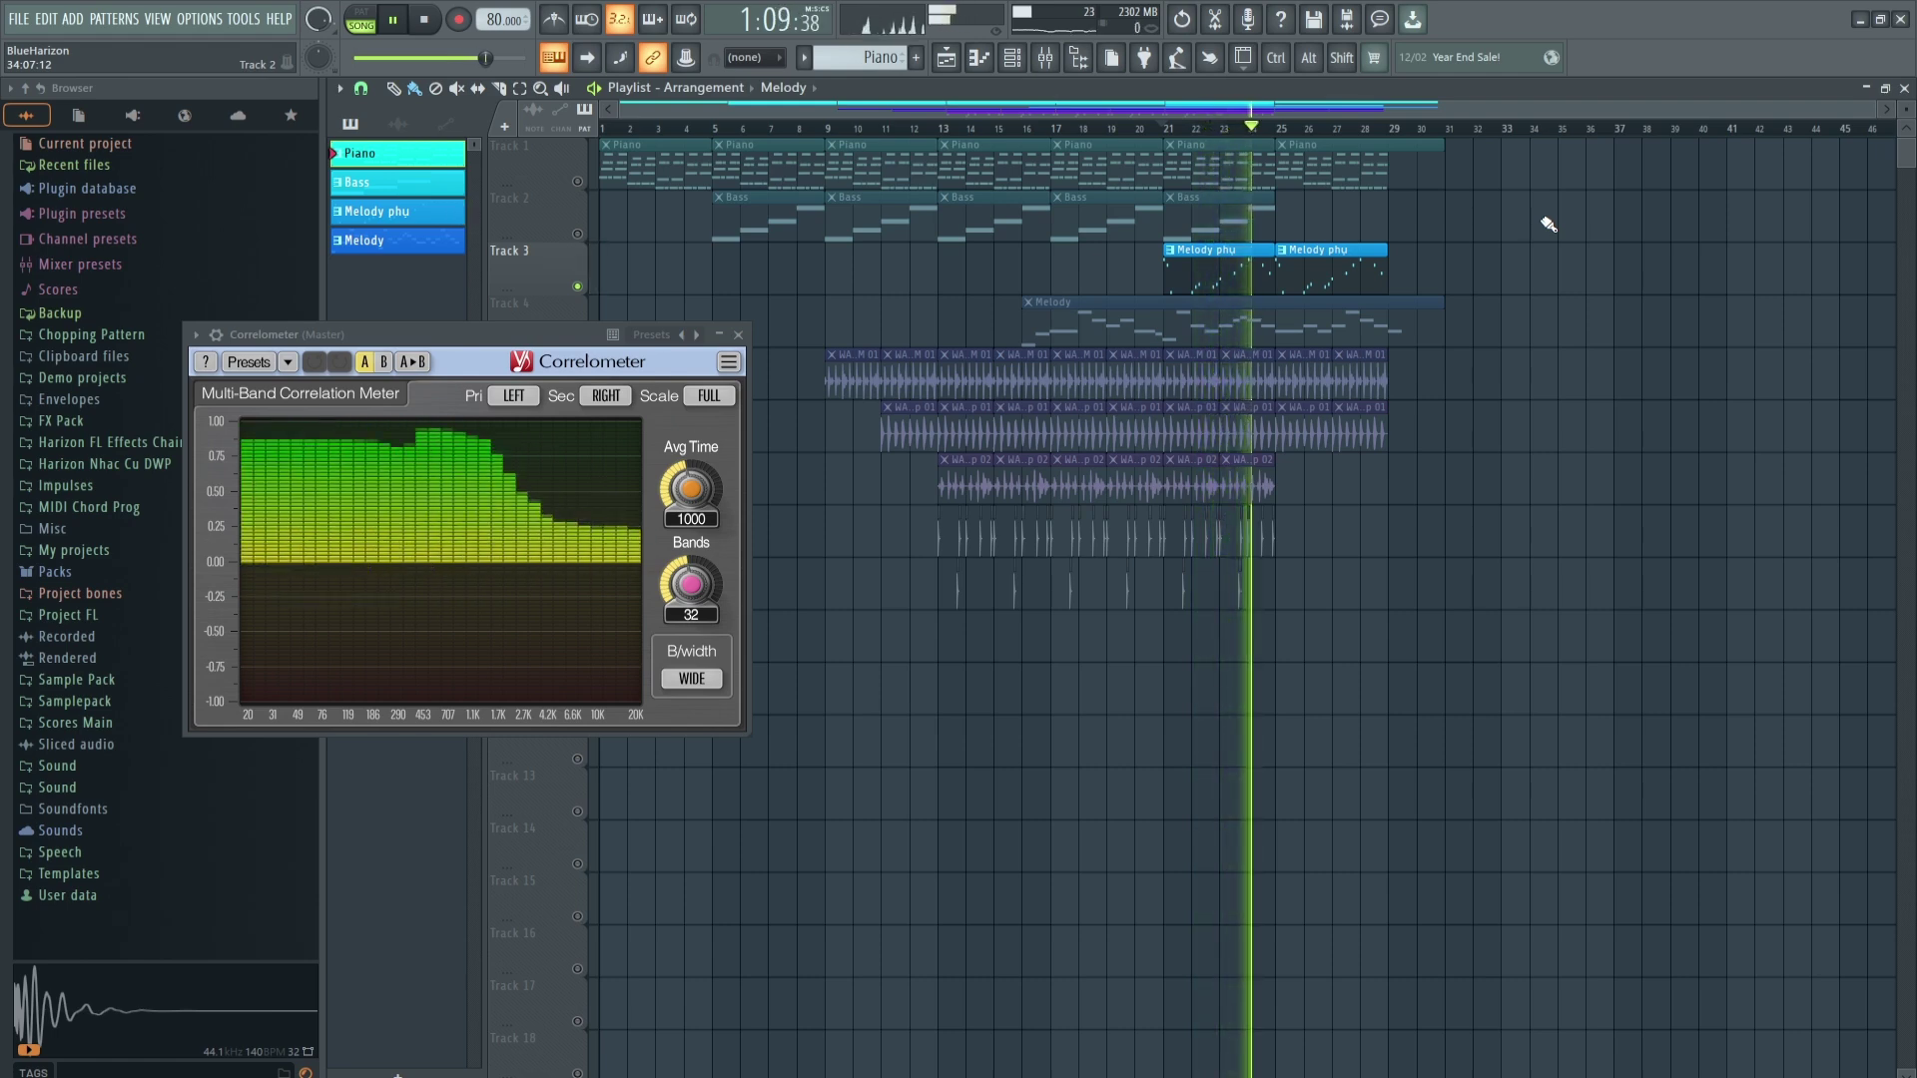
pyautogui.press('space')
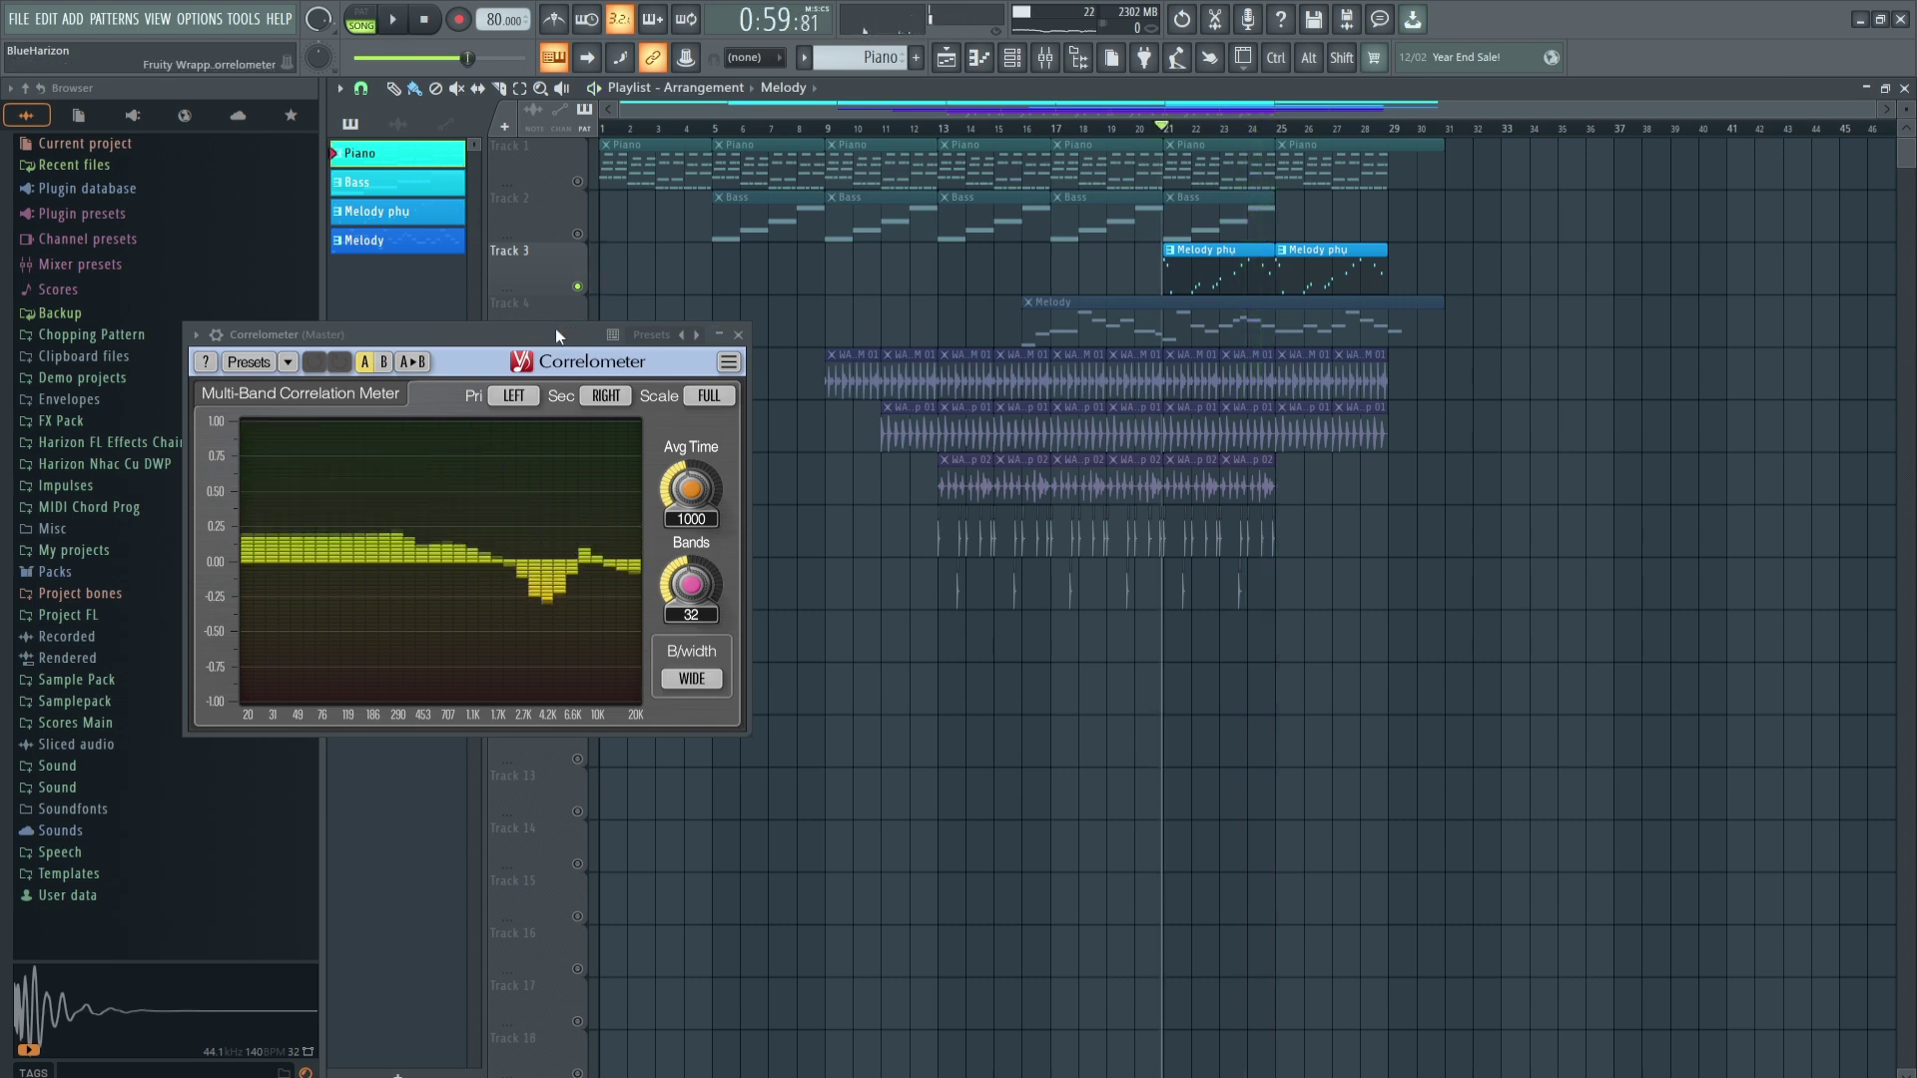
# Move the Correlometer window clear of Track 4, solo the Melody track and play it to check its correlation.
pyautogui.moveTo(555, 328); pyautogui.dragTo(558, 374)
pyautogui.click(582, 337)
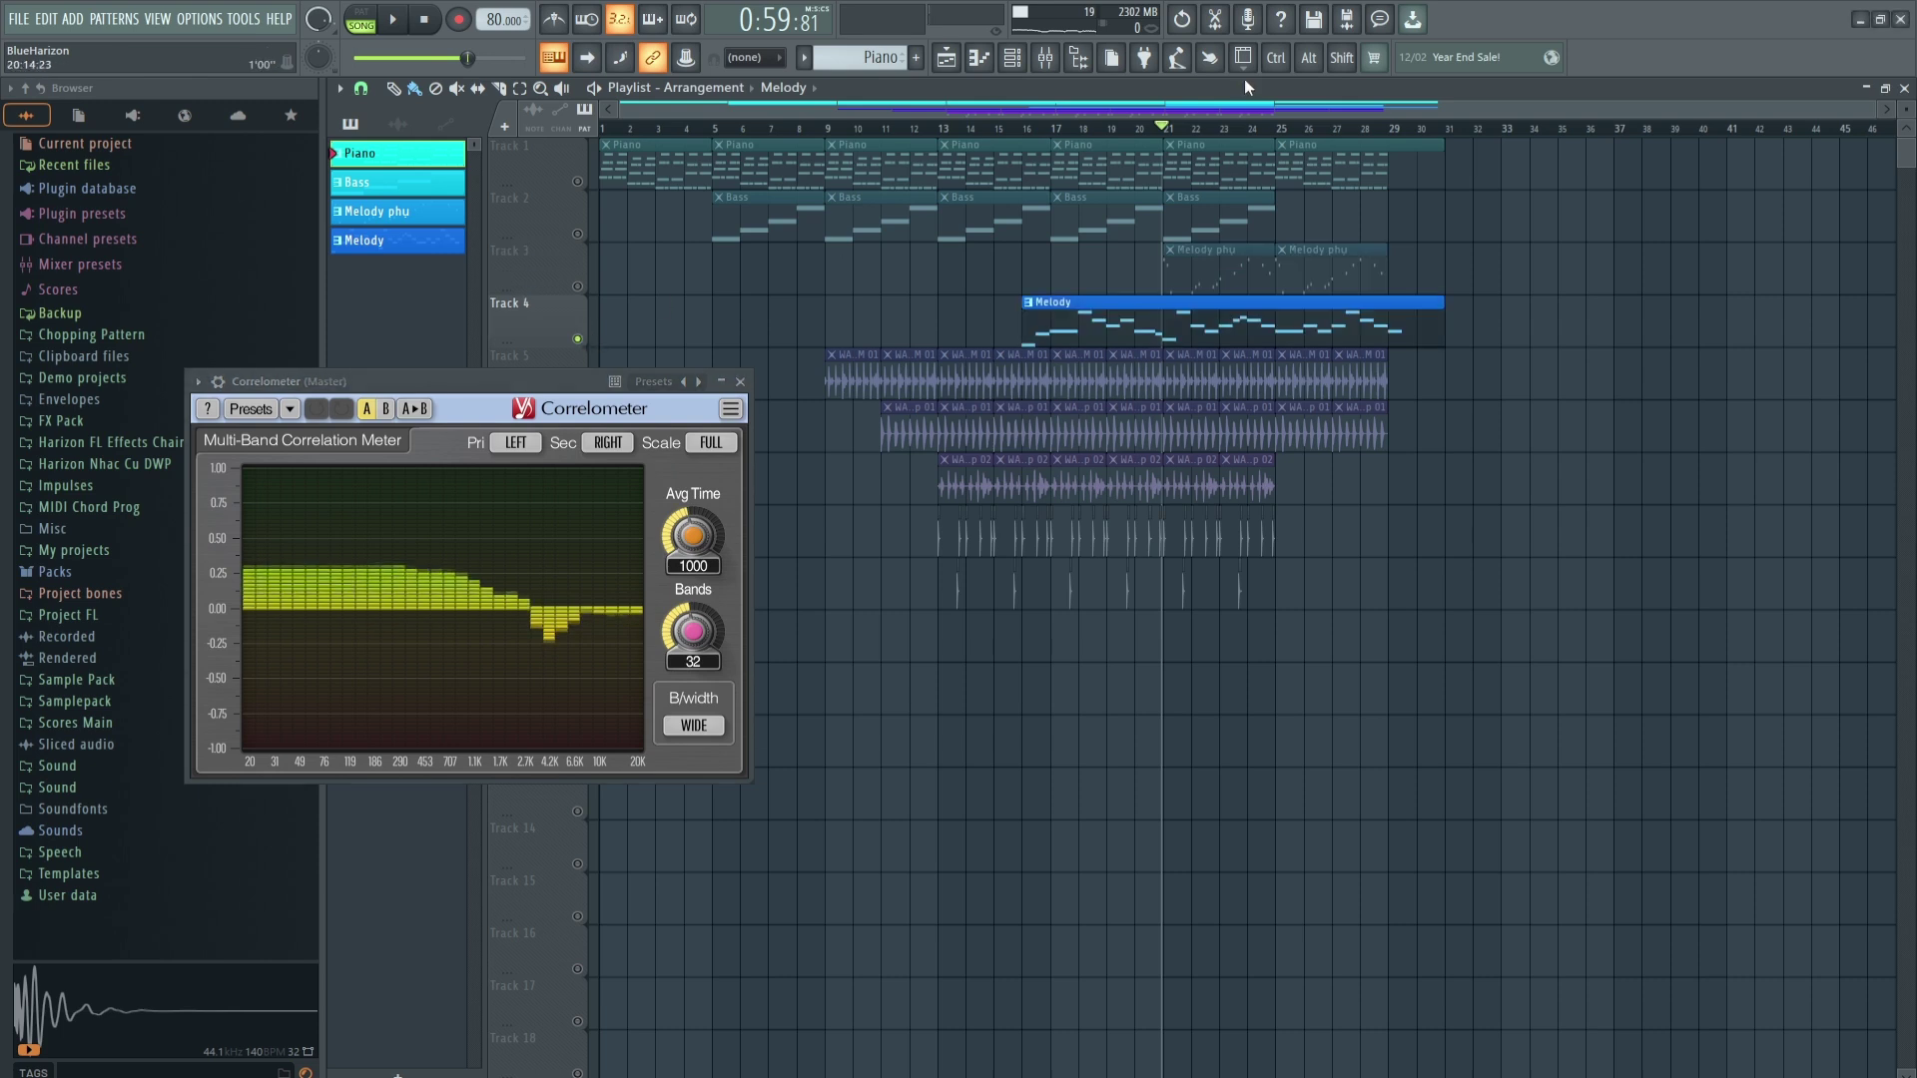
pyautogui.press('space')
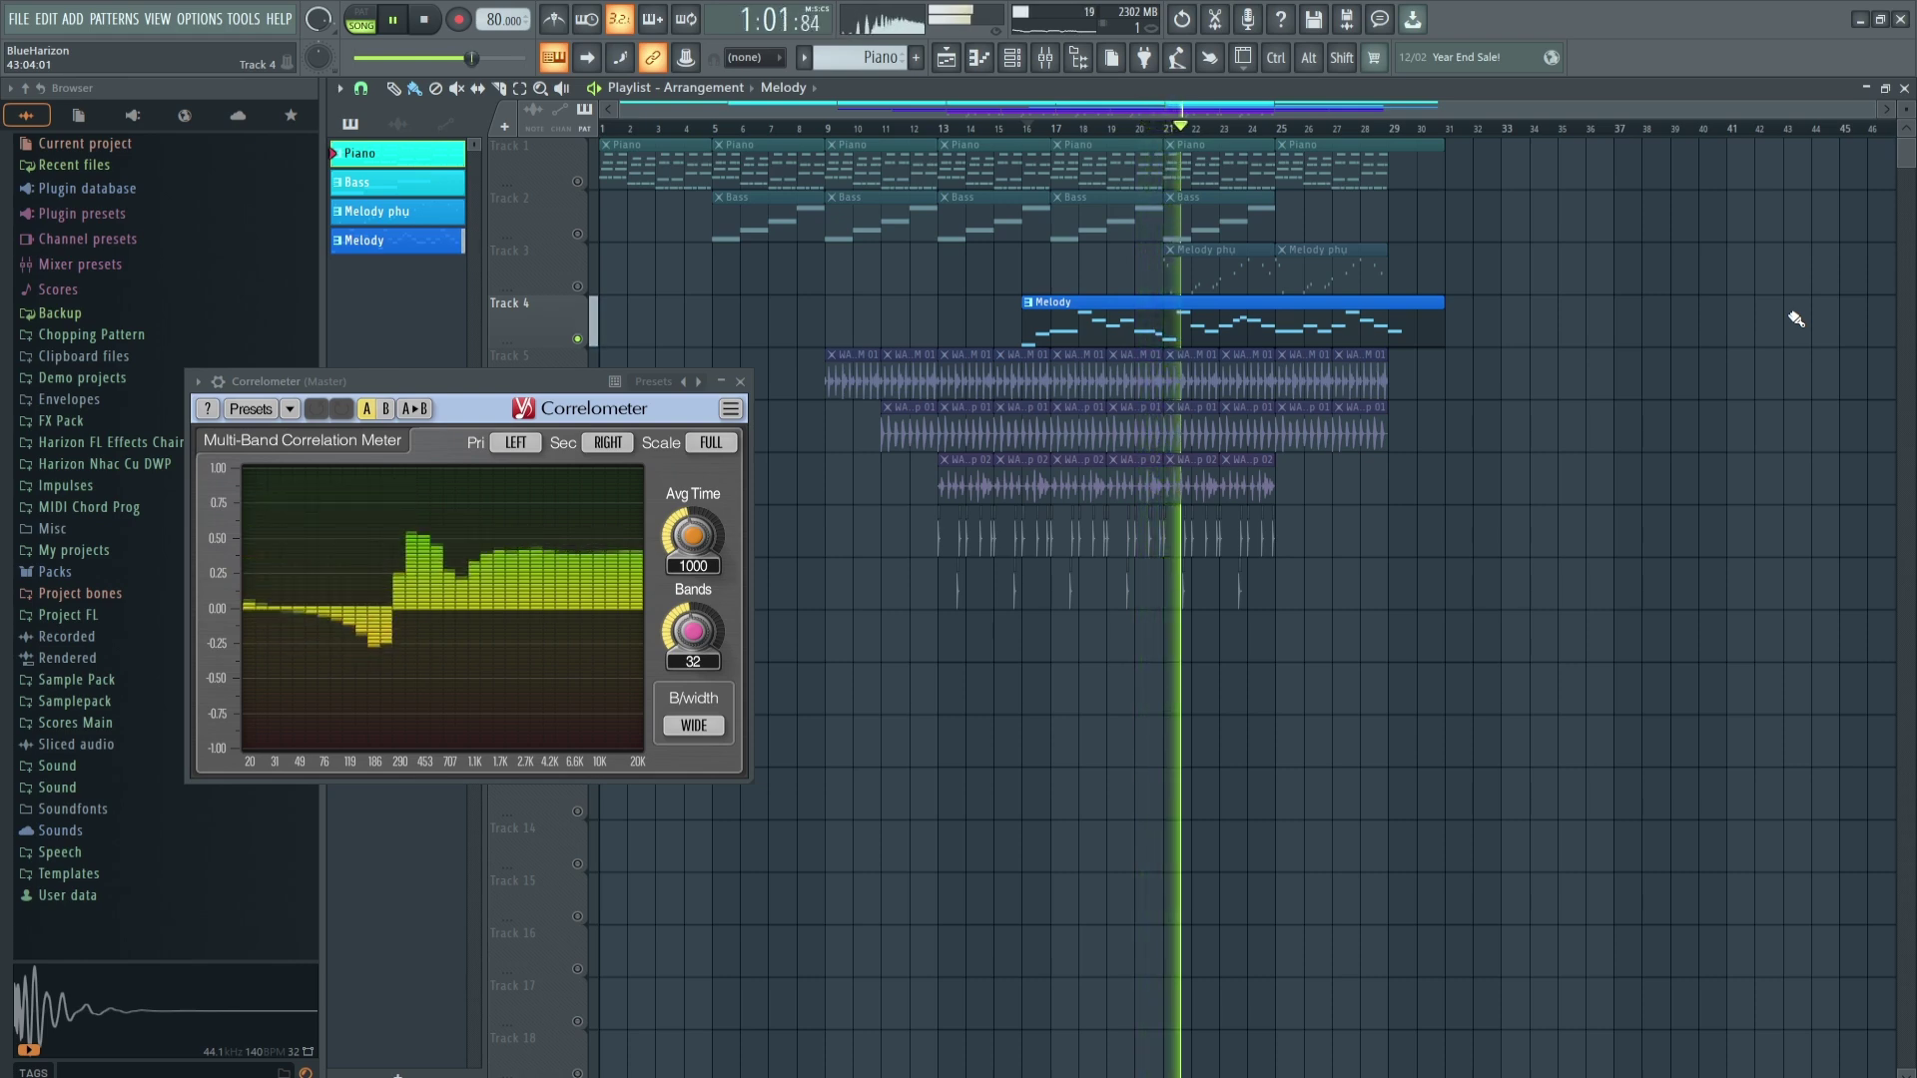
pyautogui.press('space')
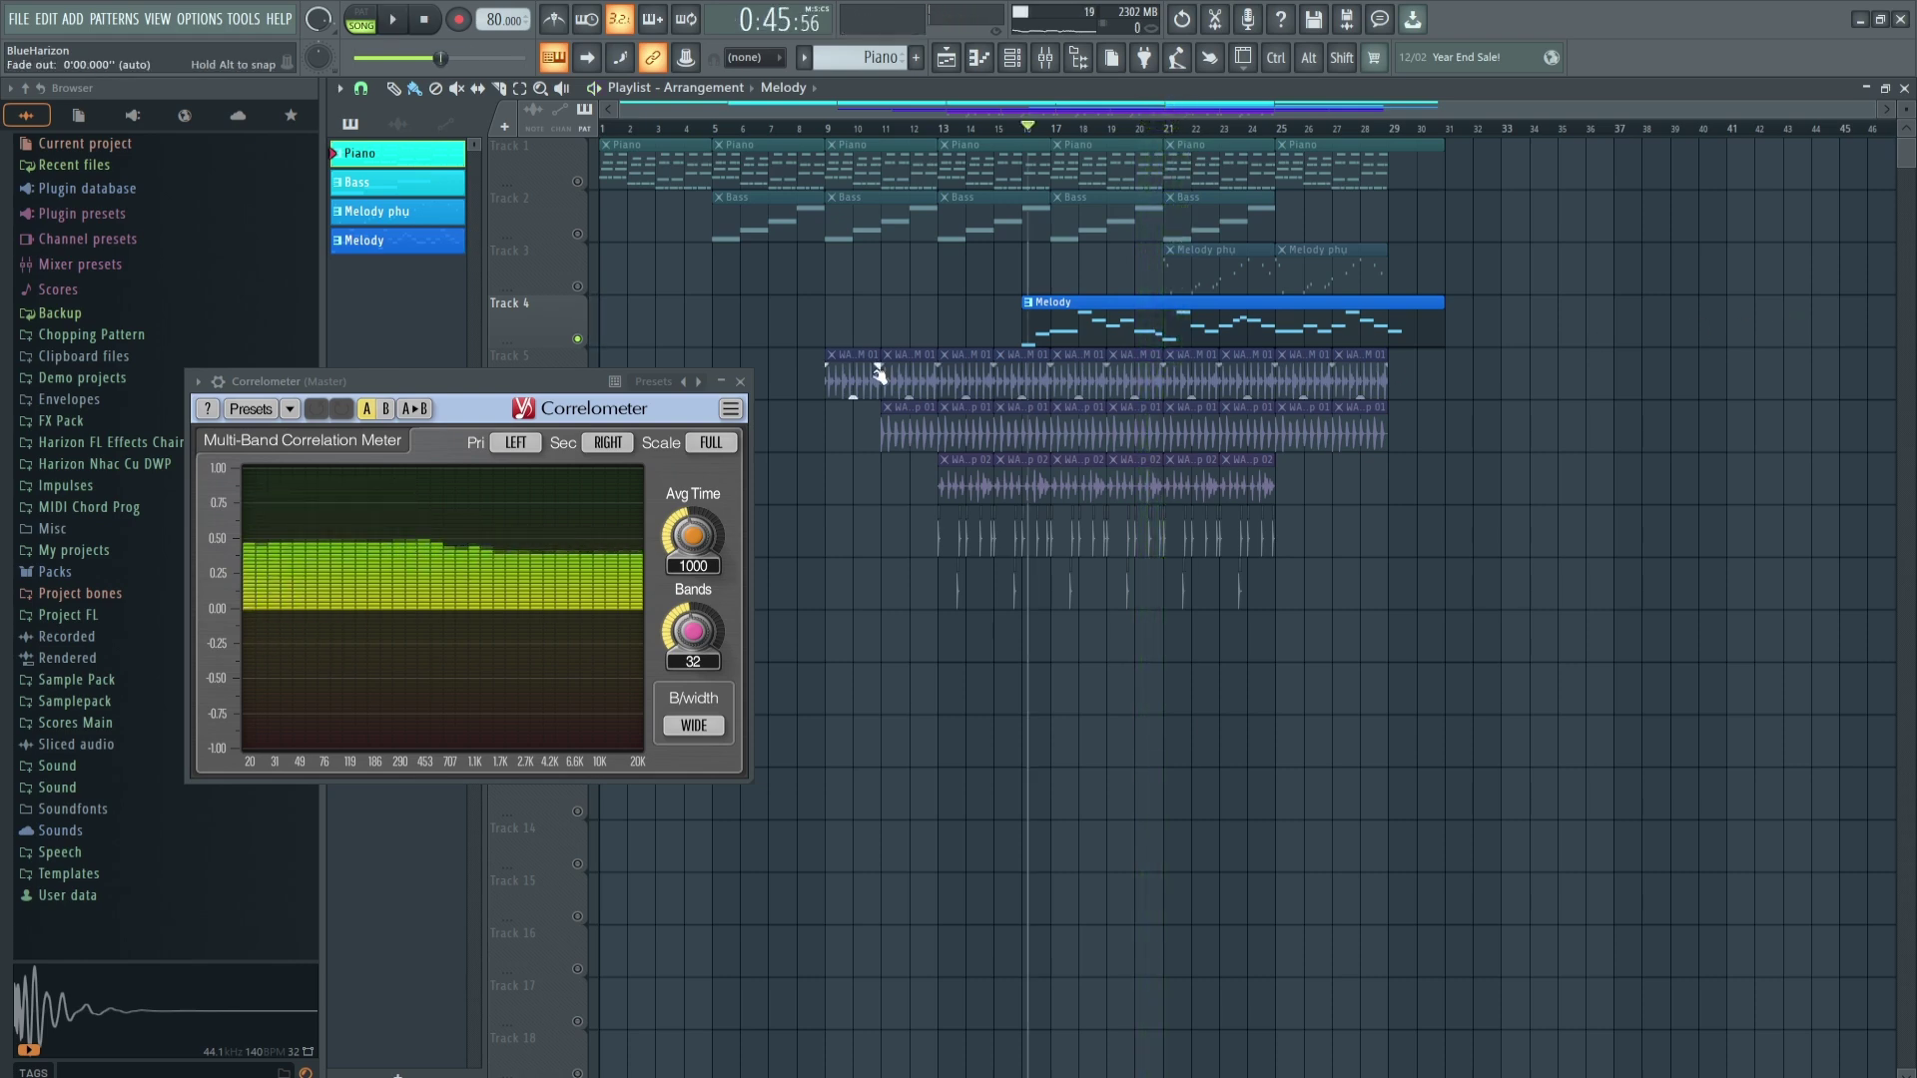
# Turn off the Track 4 solo, return the playhead to the start and move Correlometer below the Track 6 header.
pyautogui.click(620, 329)
pyautogui.moveTo(902, 127); pyautogui.dragTo(599, 128)
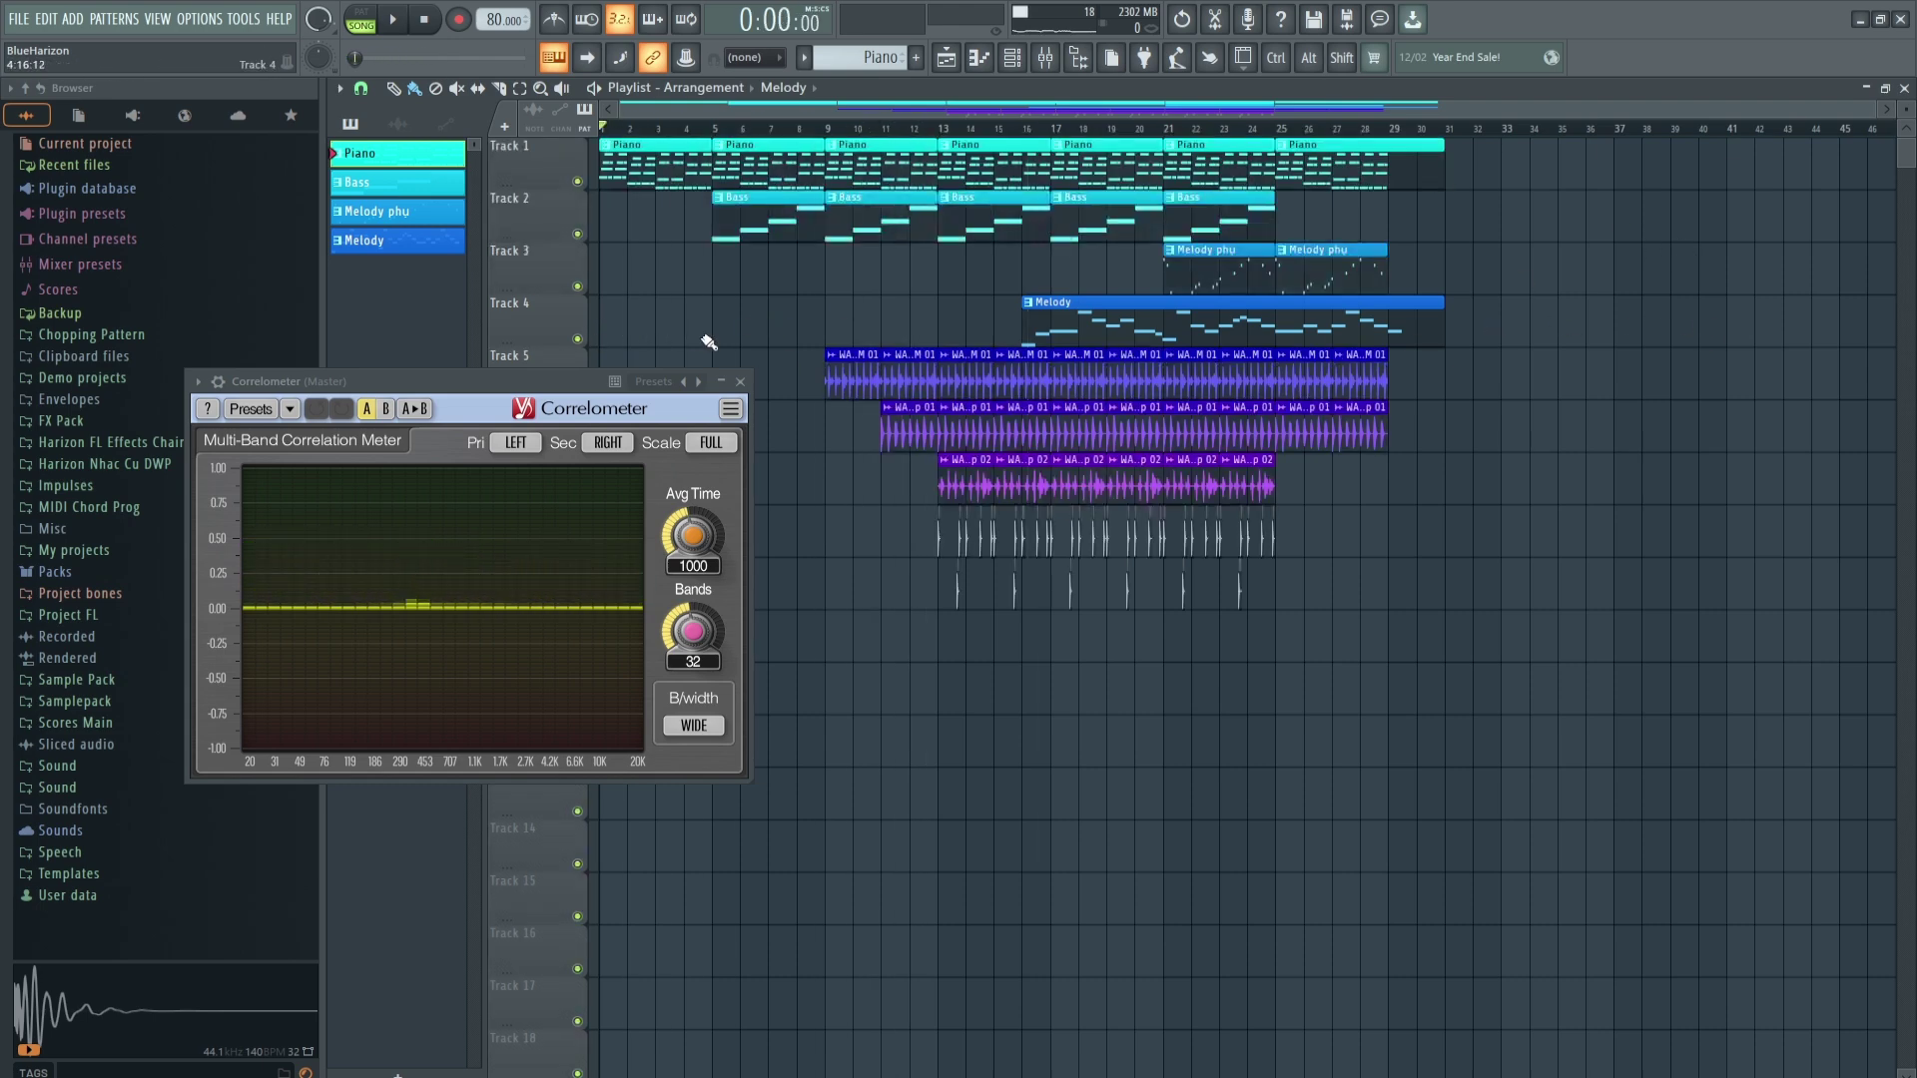
pyautogui.moveTo(552, 387); pyautogui.dragTo(542, 466)
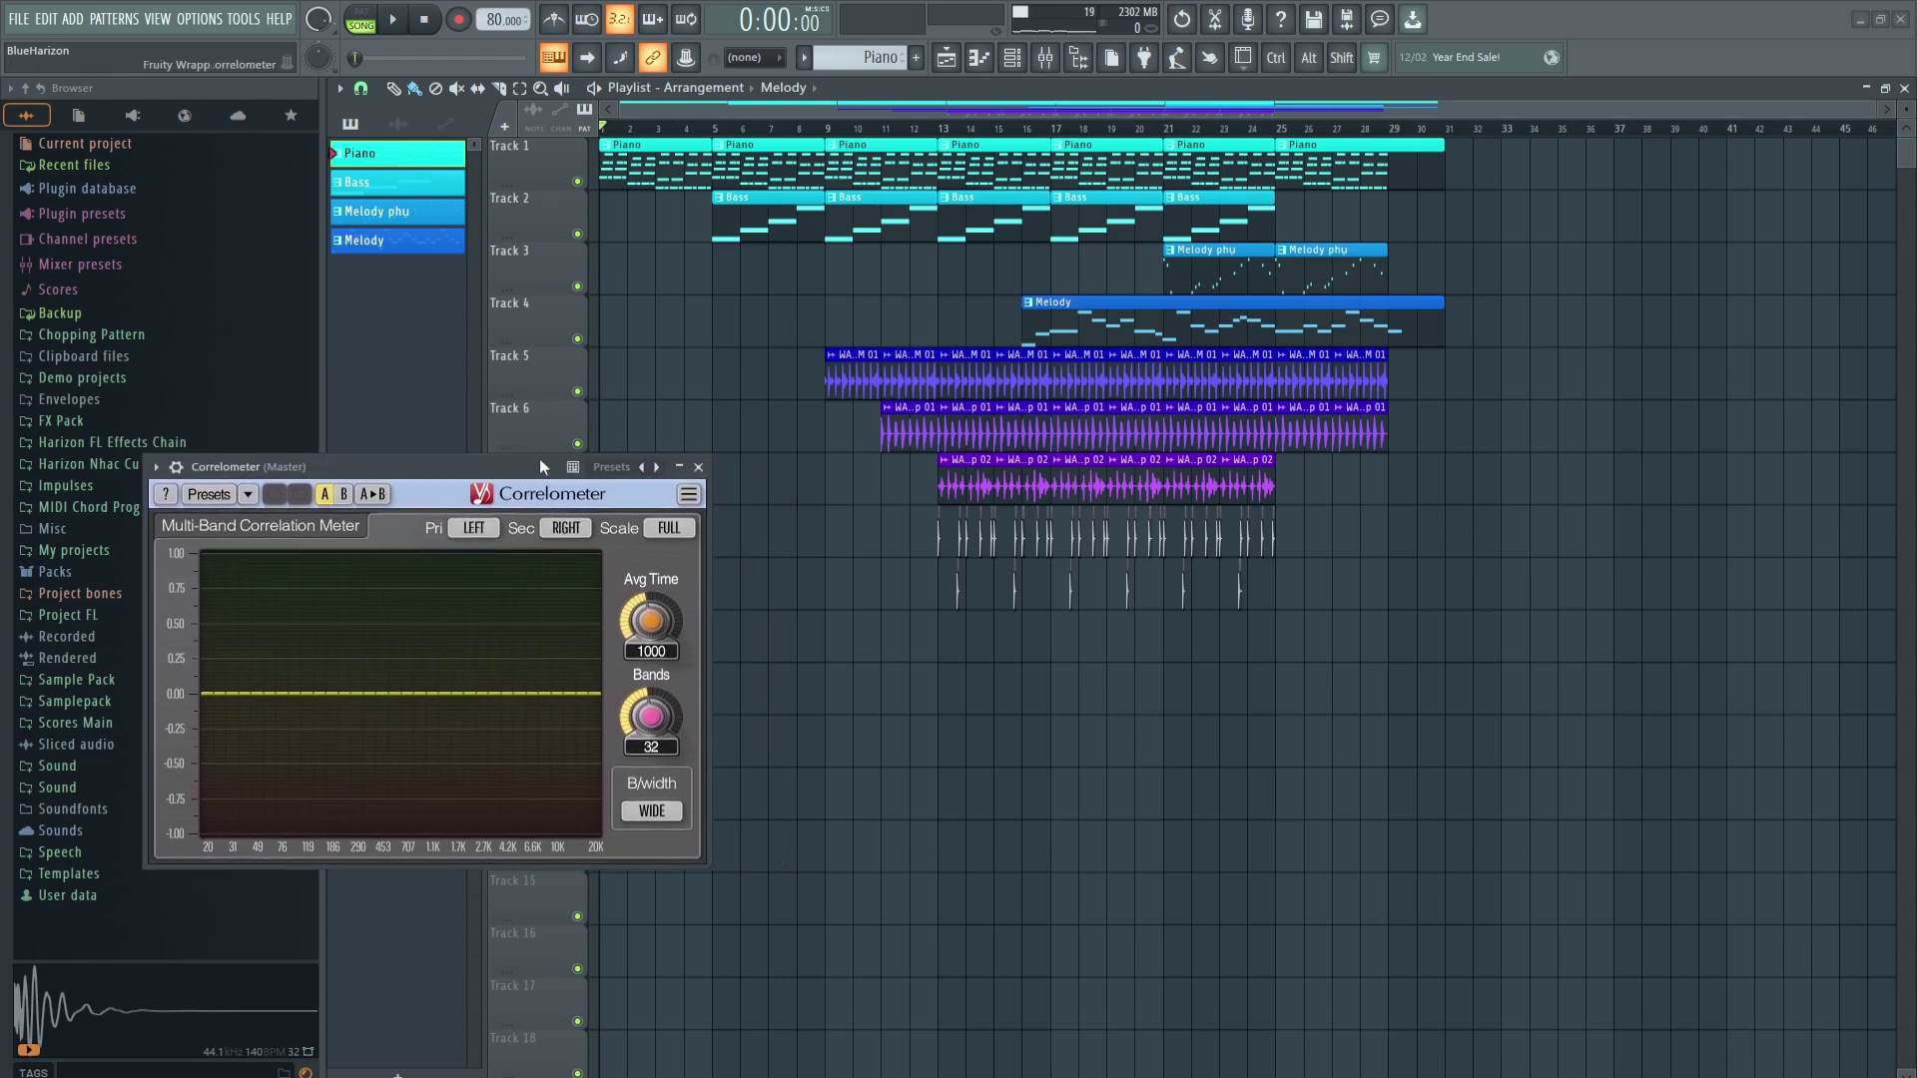
# Select all the drum and percussion audio clips, then select the Piano, Bass, Melody phu and Melody clips instead.
pyautogui.moveTo(780, 365); pyautogui.dragTo(1482, 617)
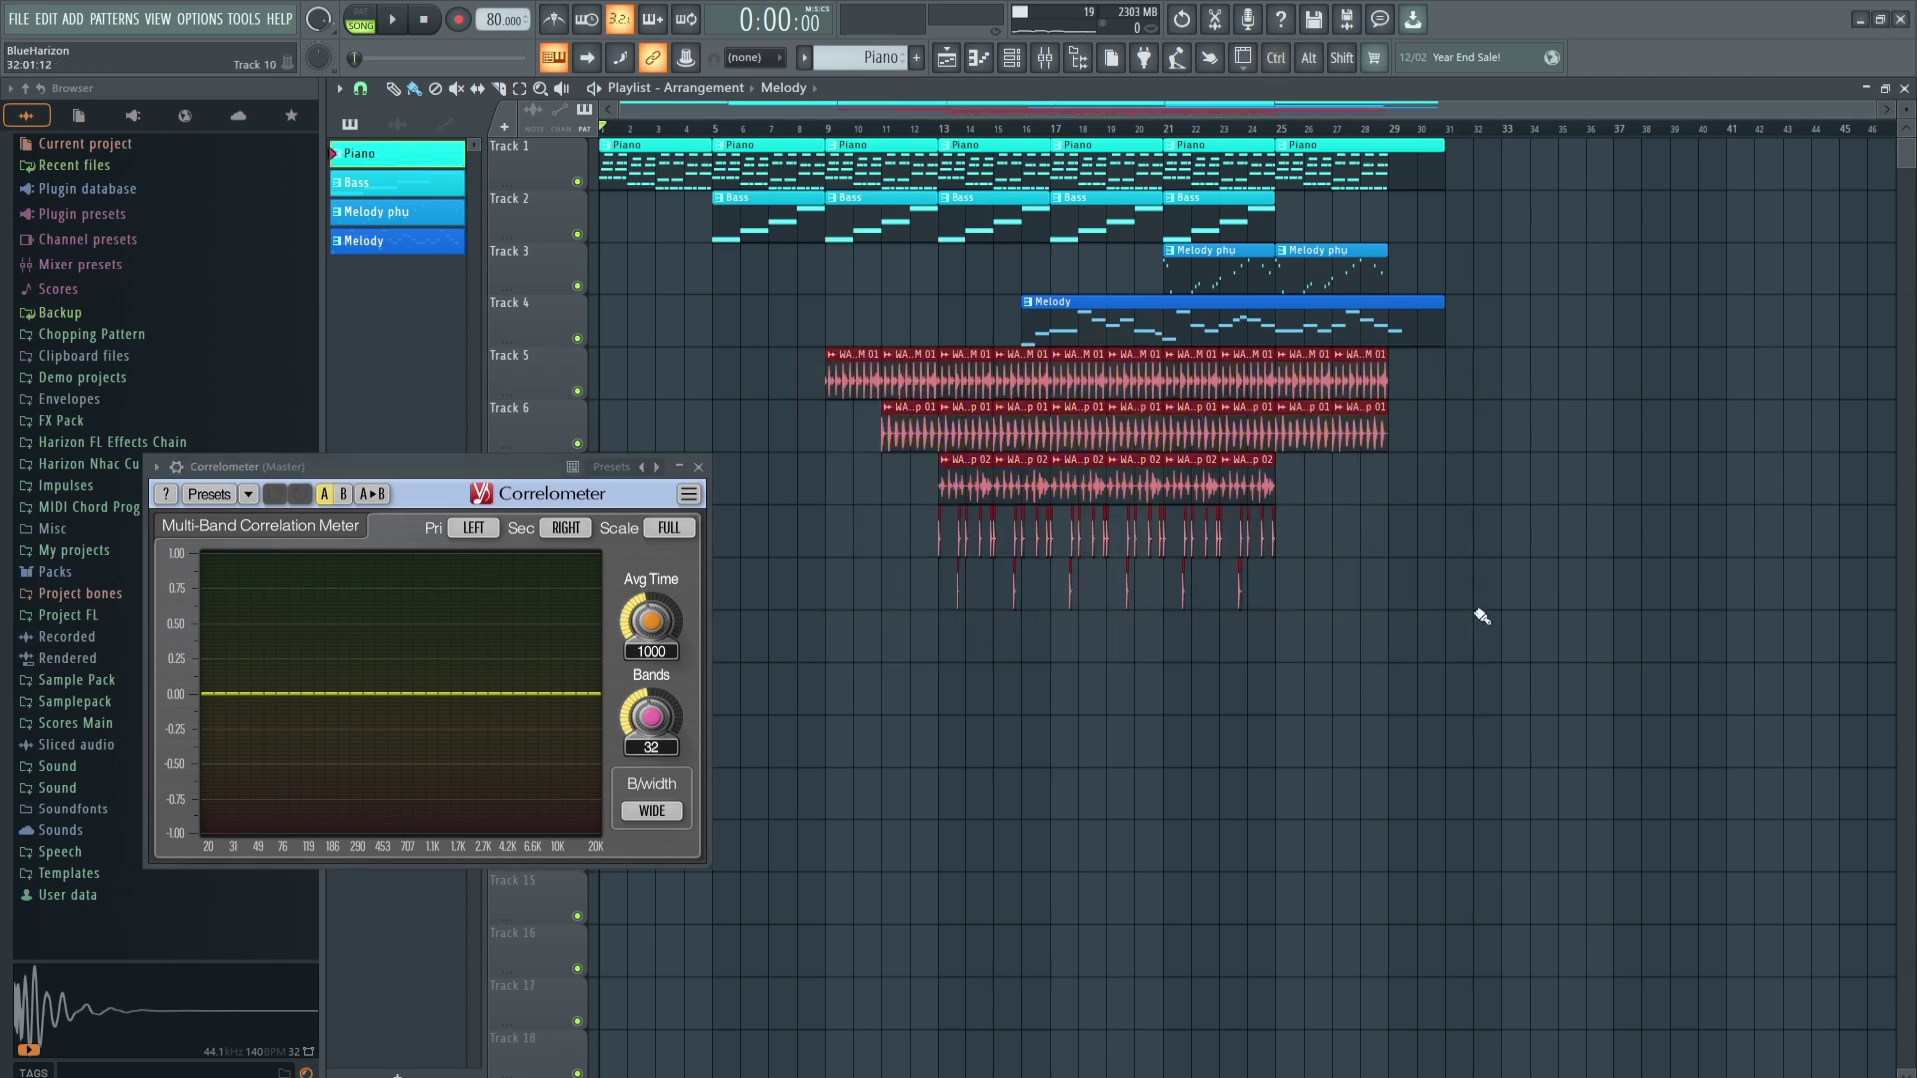
pyautogui.click(1657, 215)
pyautogui.moveTo(1459, 360); pyautogui.dragTo(599, 137)
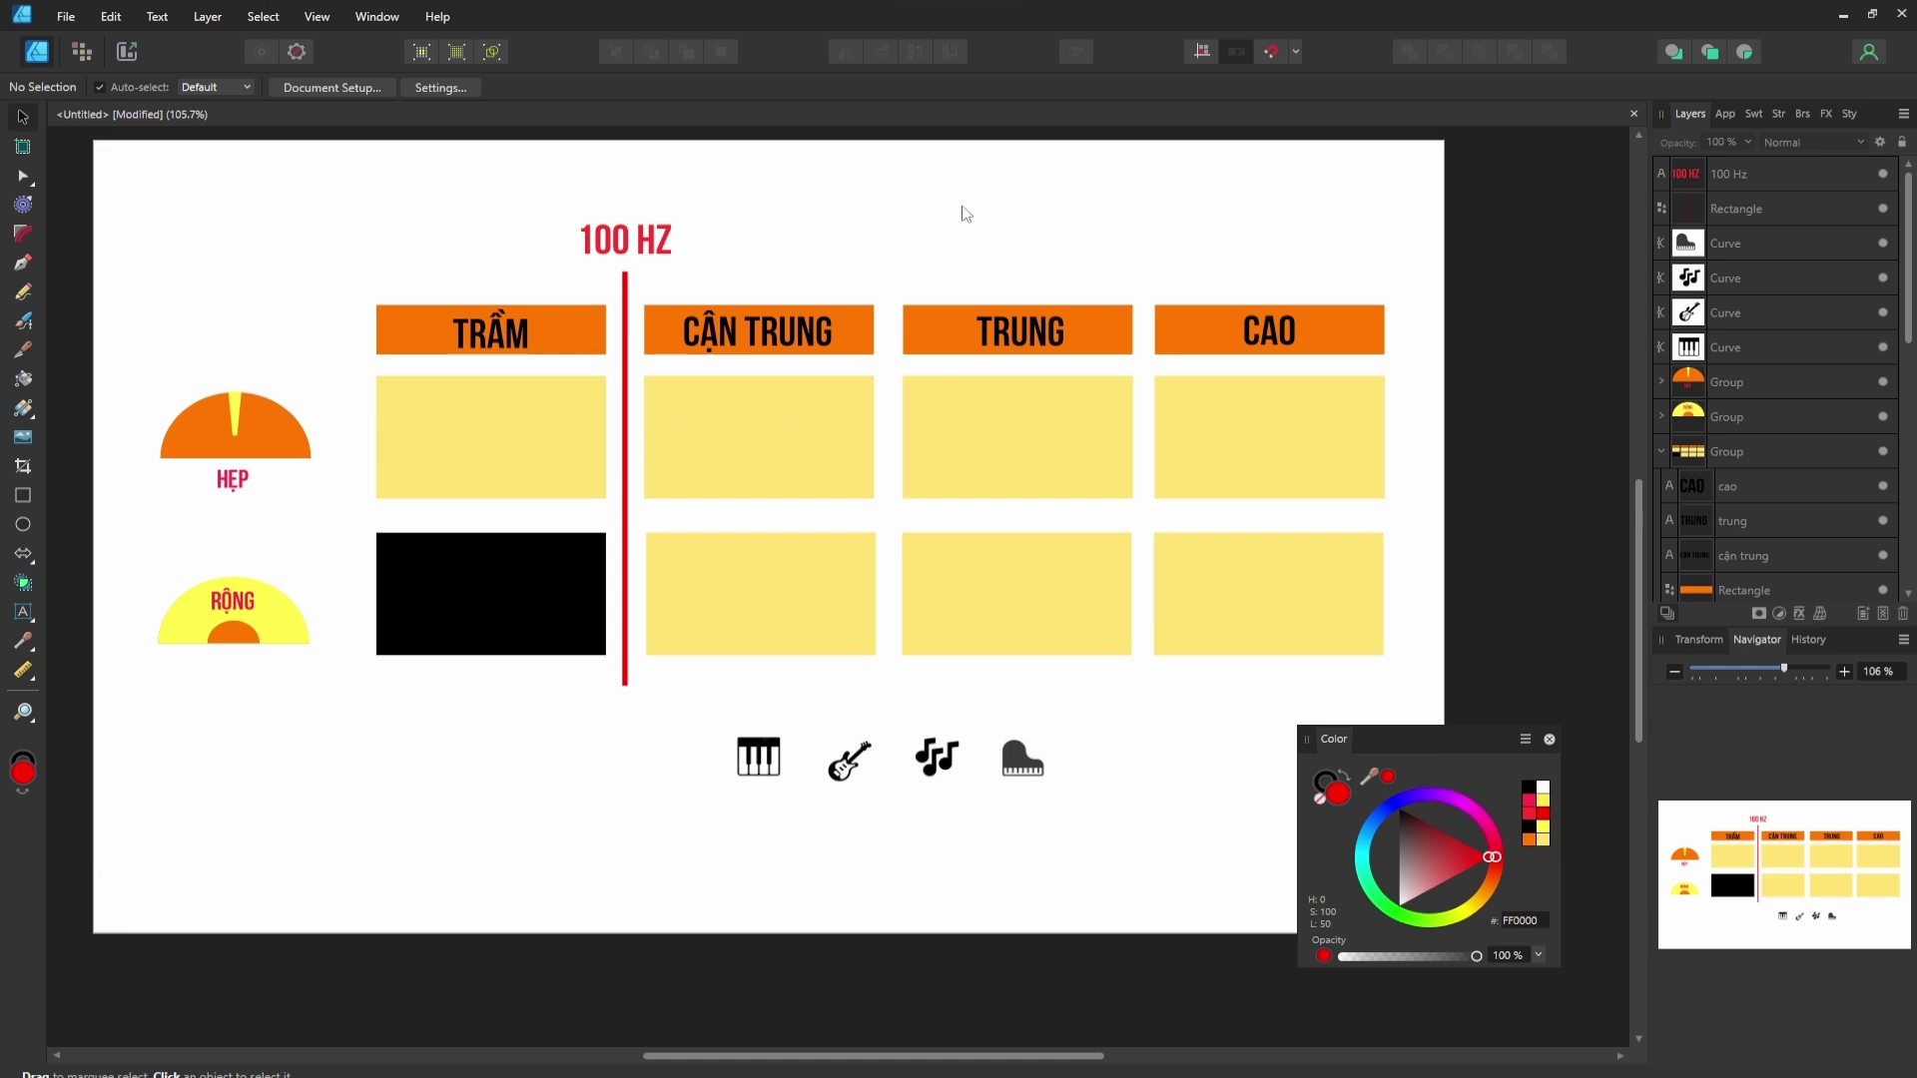
# Switch to Affinity Designer and try shifting the black rectangle in the Trầm column of the Rộng row.
pyautogui.click(497, 656)
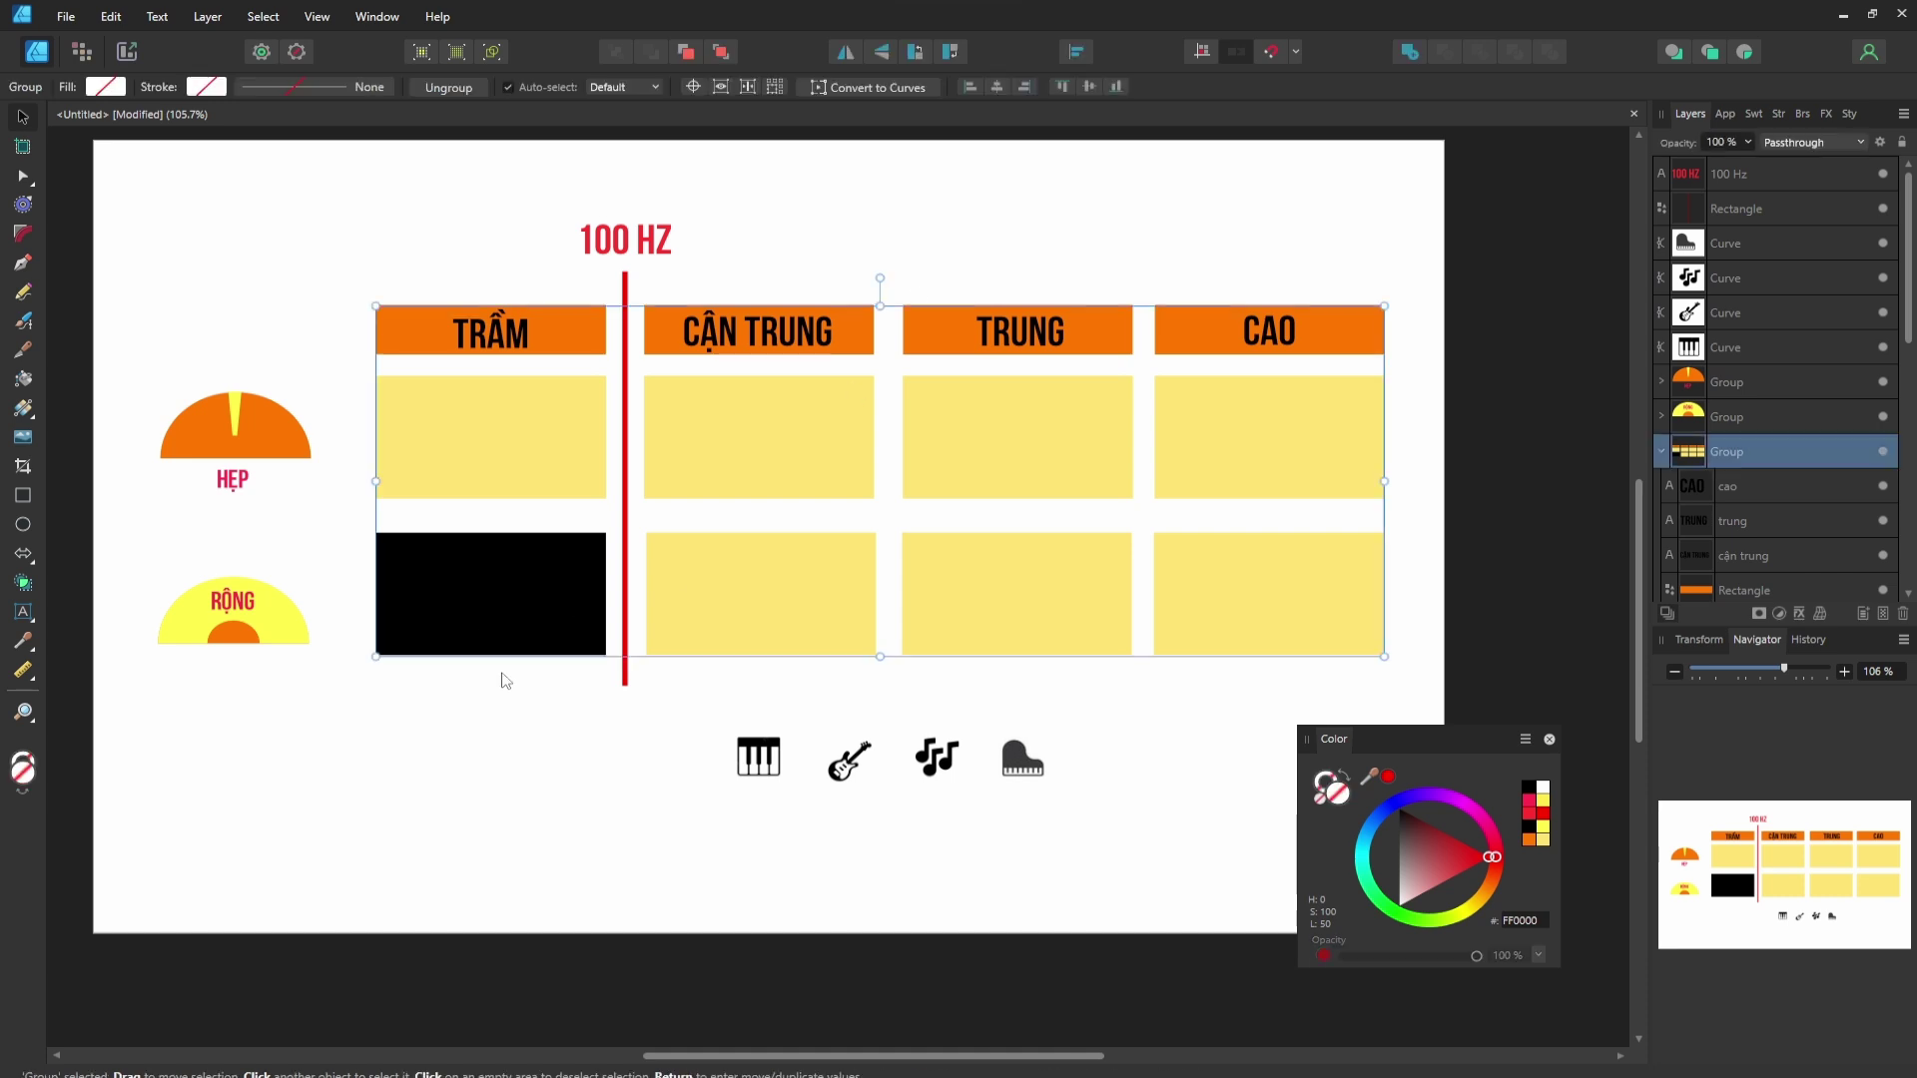
pyautogui.doubleClick(504, 612)
pyautogui.moveTo(494, 590); pyautogui.dragTo(494, 643)
pyautogui.hotkey('ctrl', 'z')
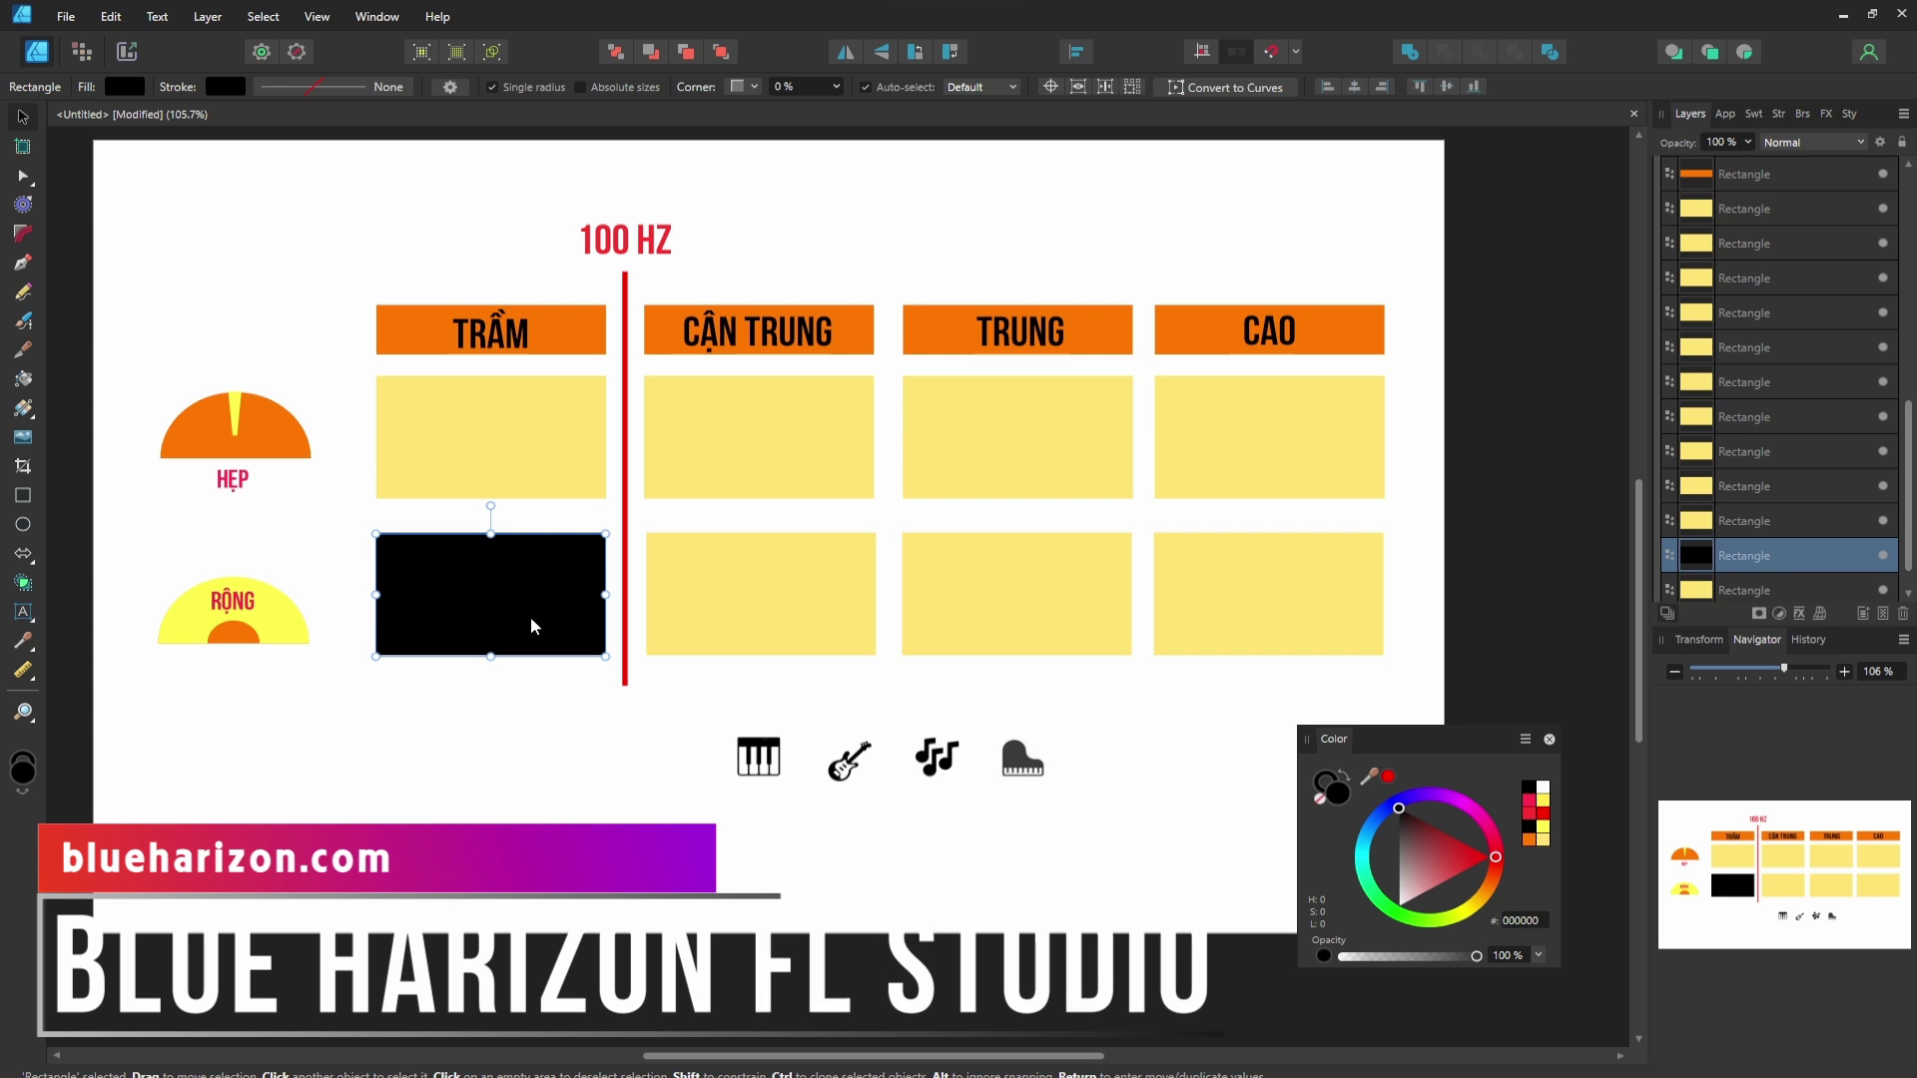
pyautogui.click(535, 289)
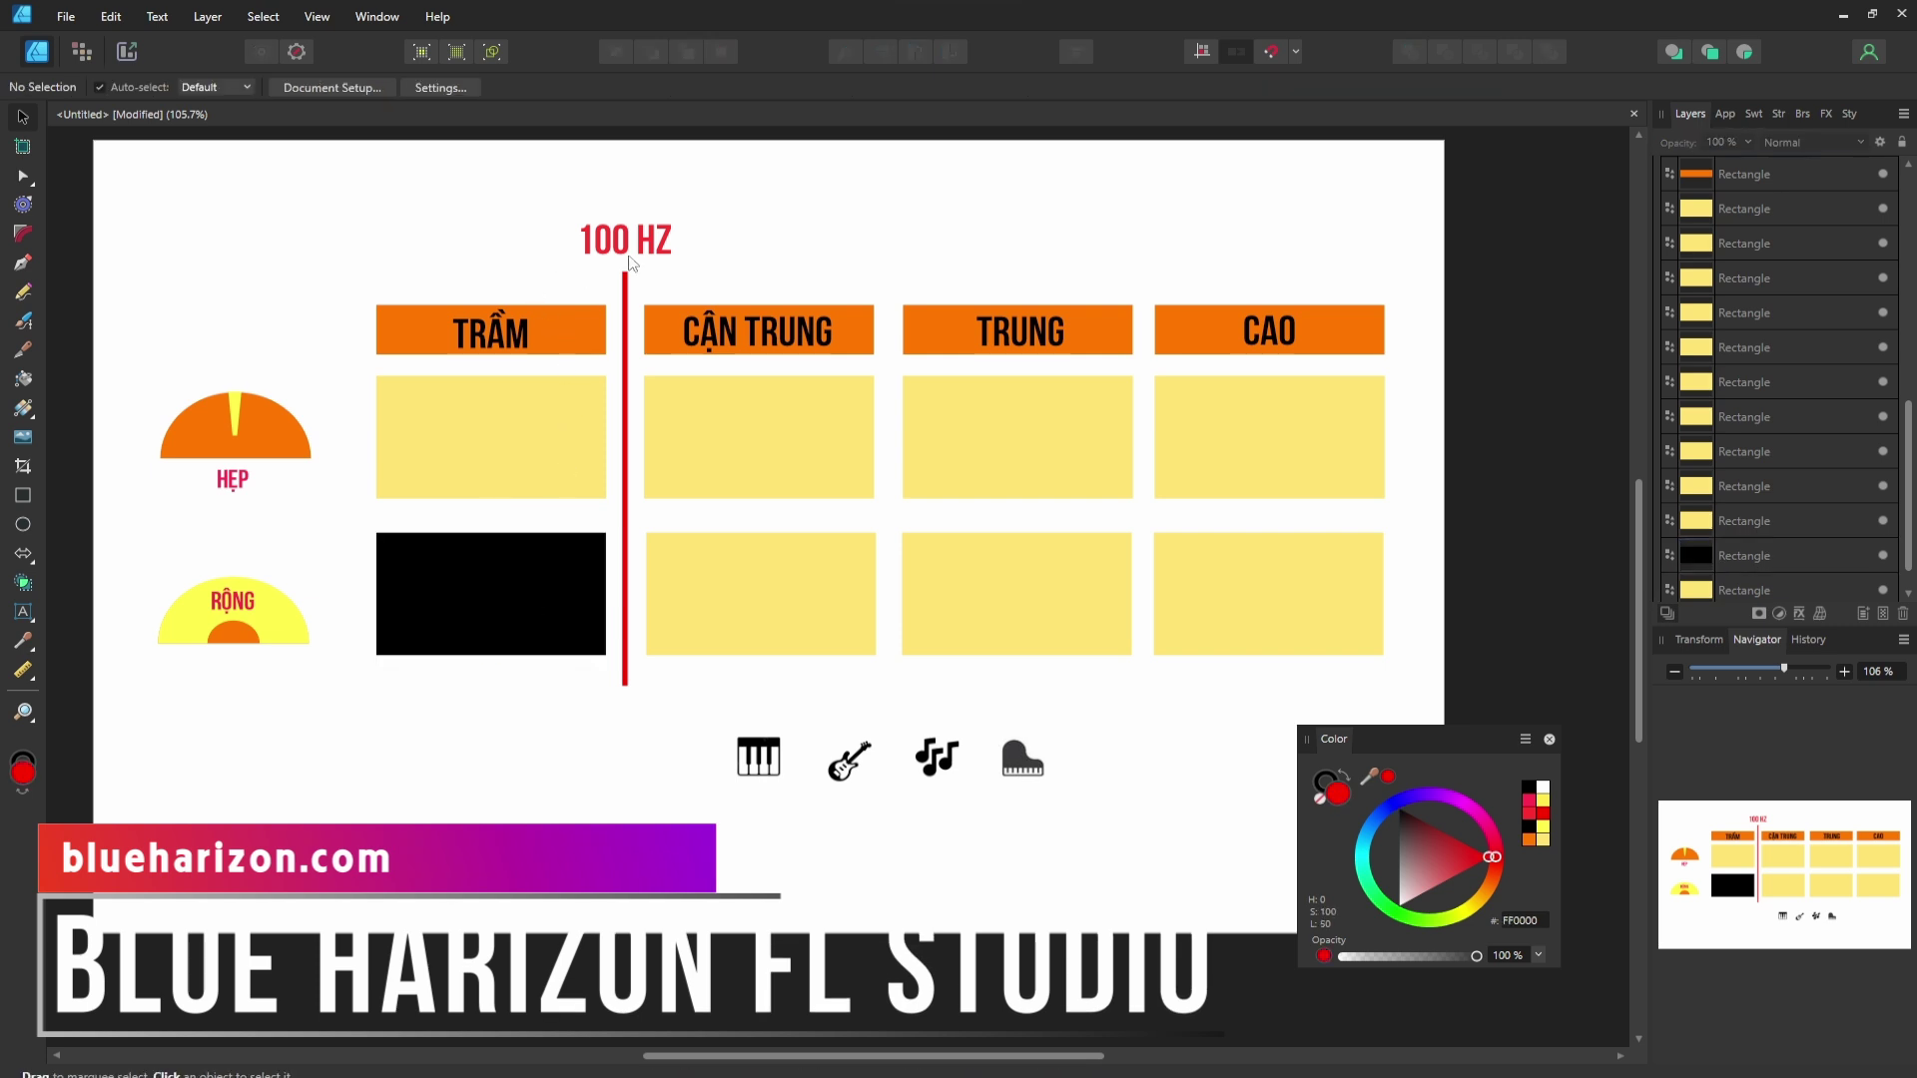
pyautogui.click(502, 629)
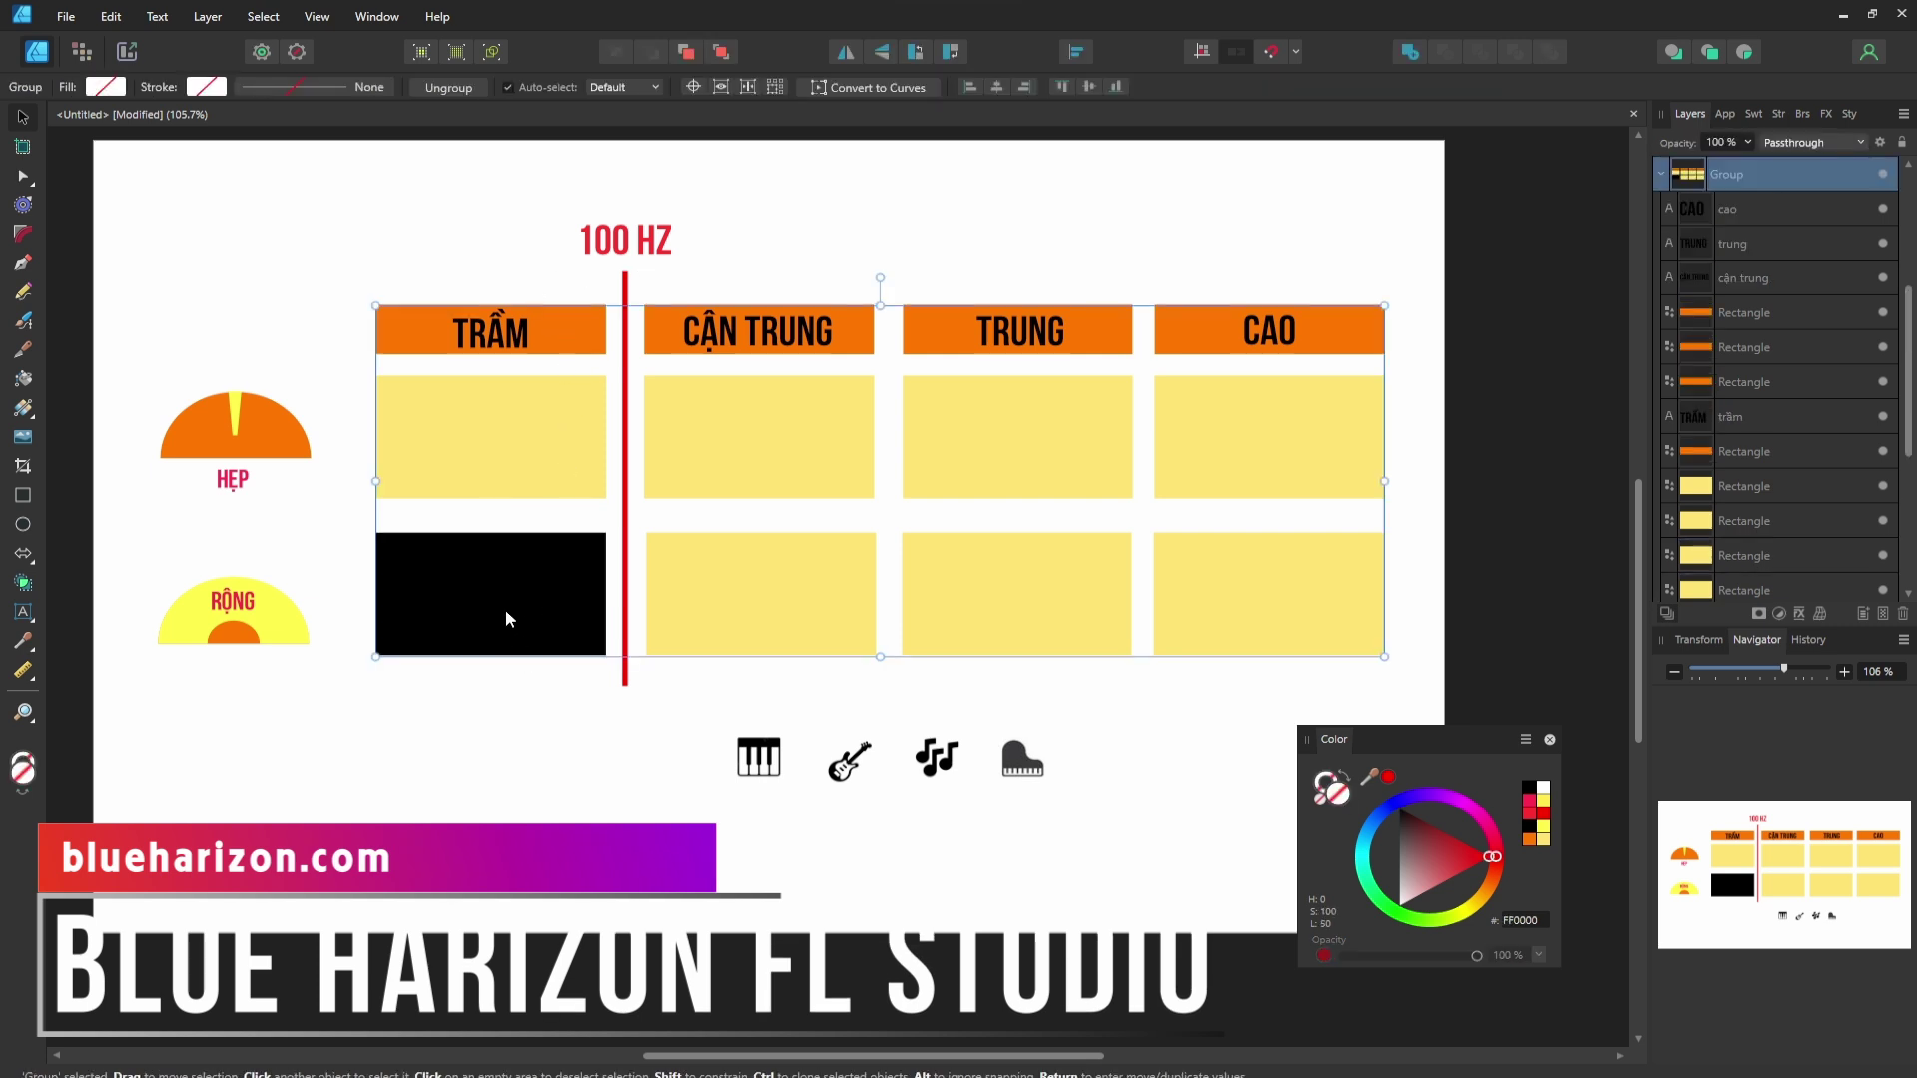
pyautogui.doubleClick(514, 587)
pyautogui.moveTo(514, 587); pyautogui.dragTo(519, 609)
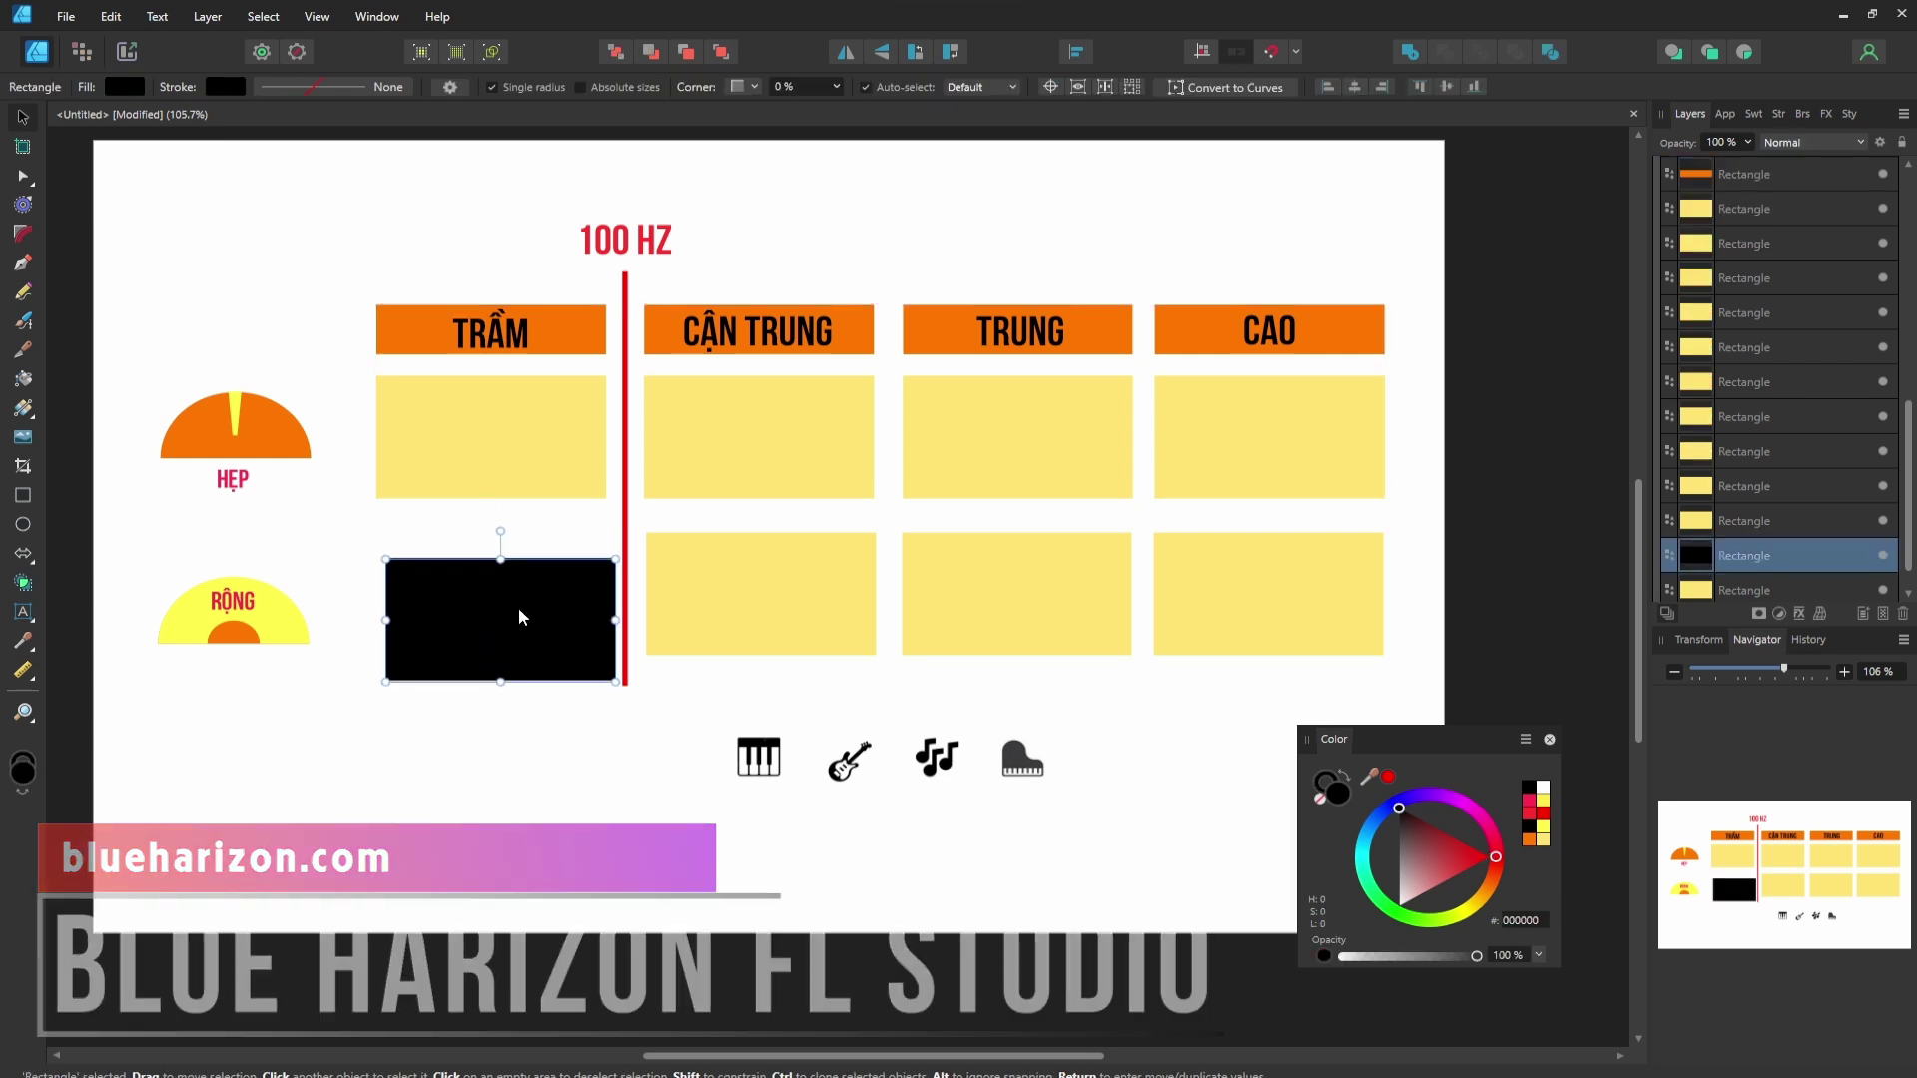
pyautogui.hotkey('ctrl', 'z')
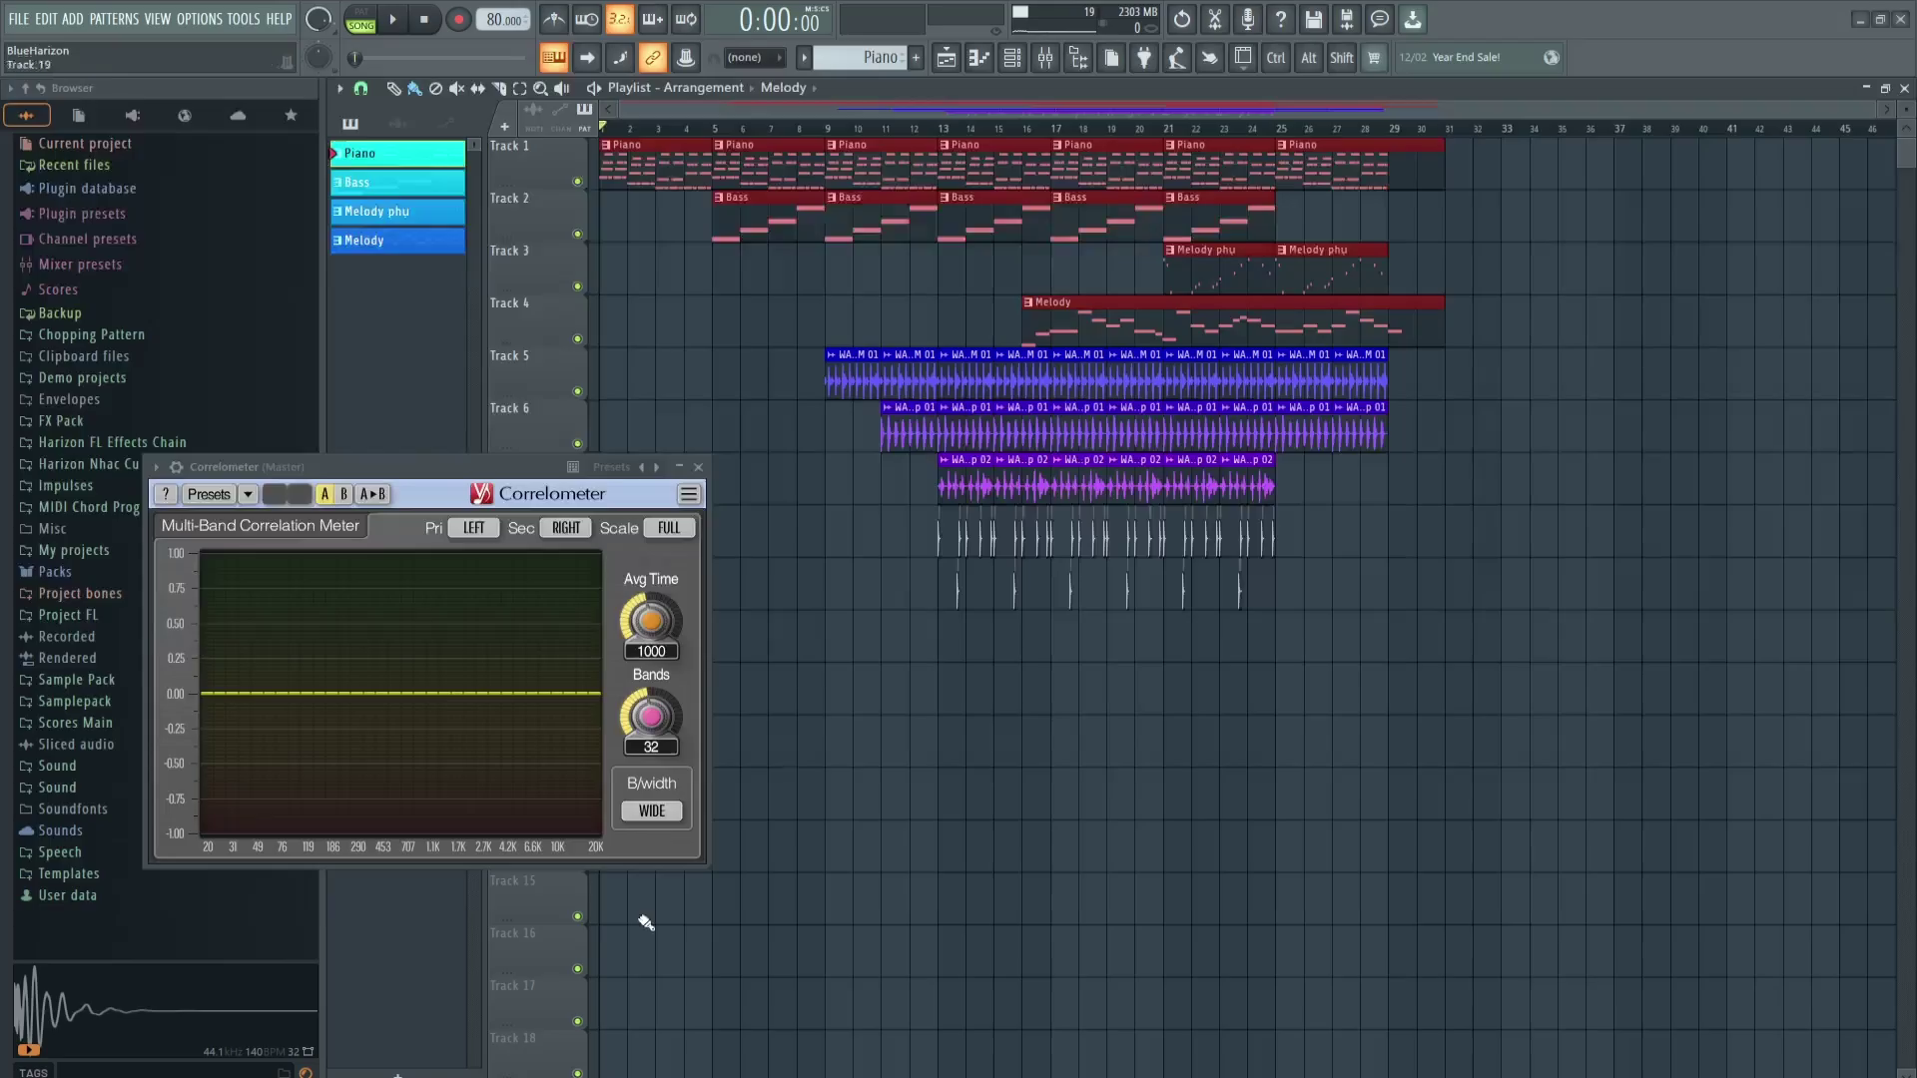
# Return to FL Studio, add a new Vital channel to the Channel rack and move its plugin window below the Bass clips.
pyautogui.click(1011, 57)
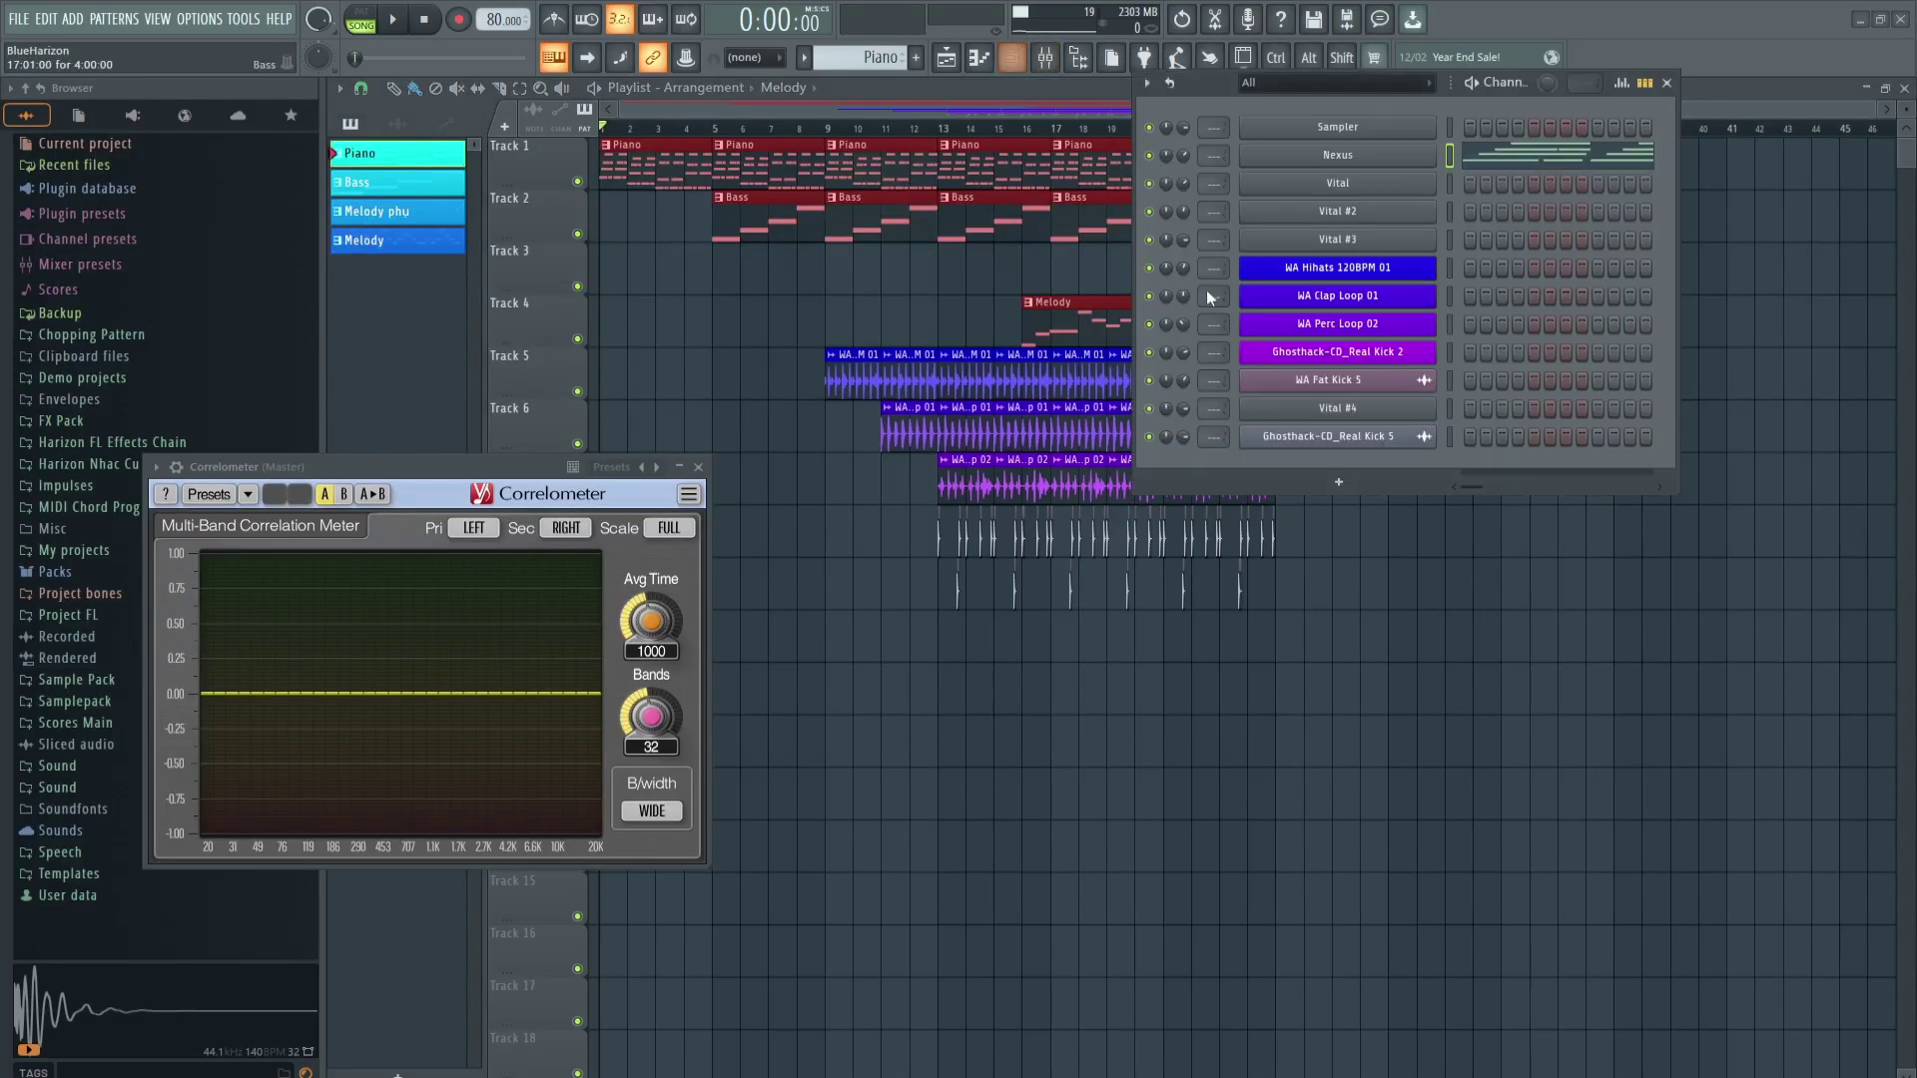
pyautogui.click(1381, 489)
pyautogui.click(1503, 475)
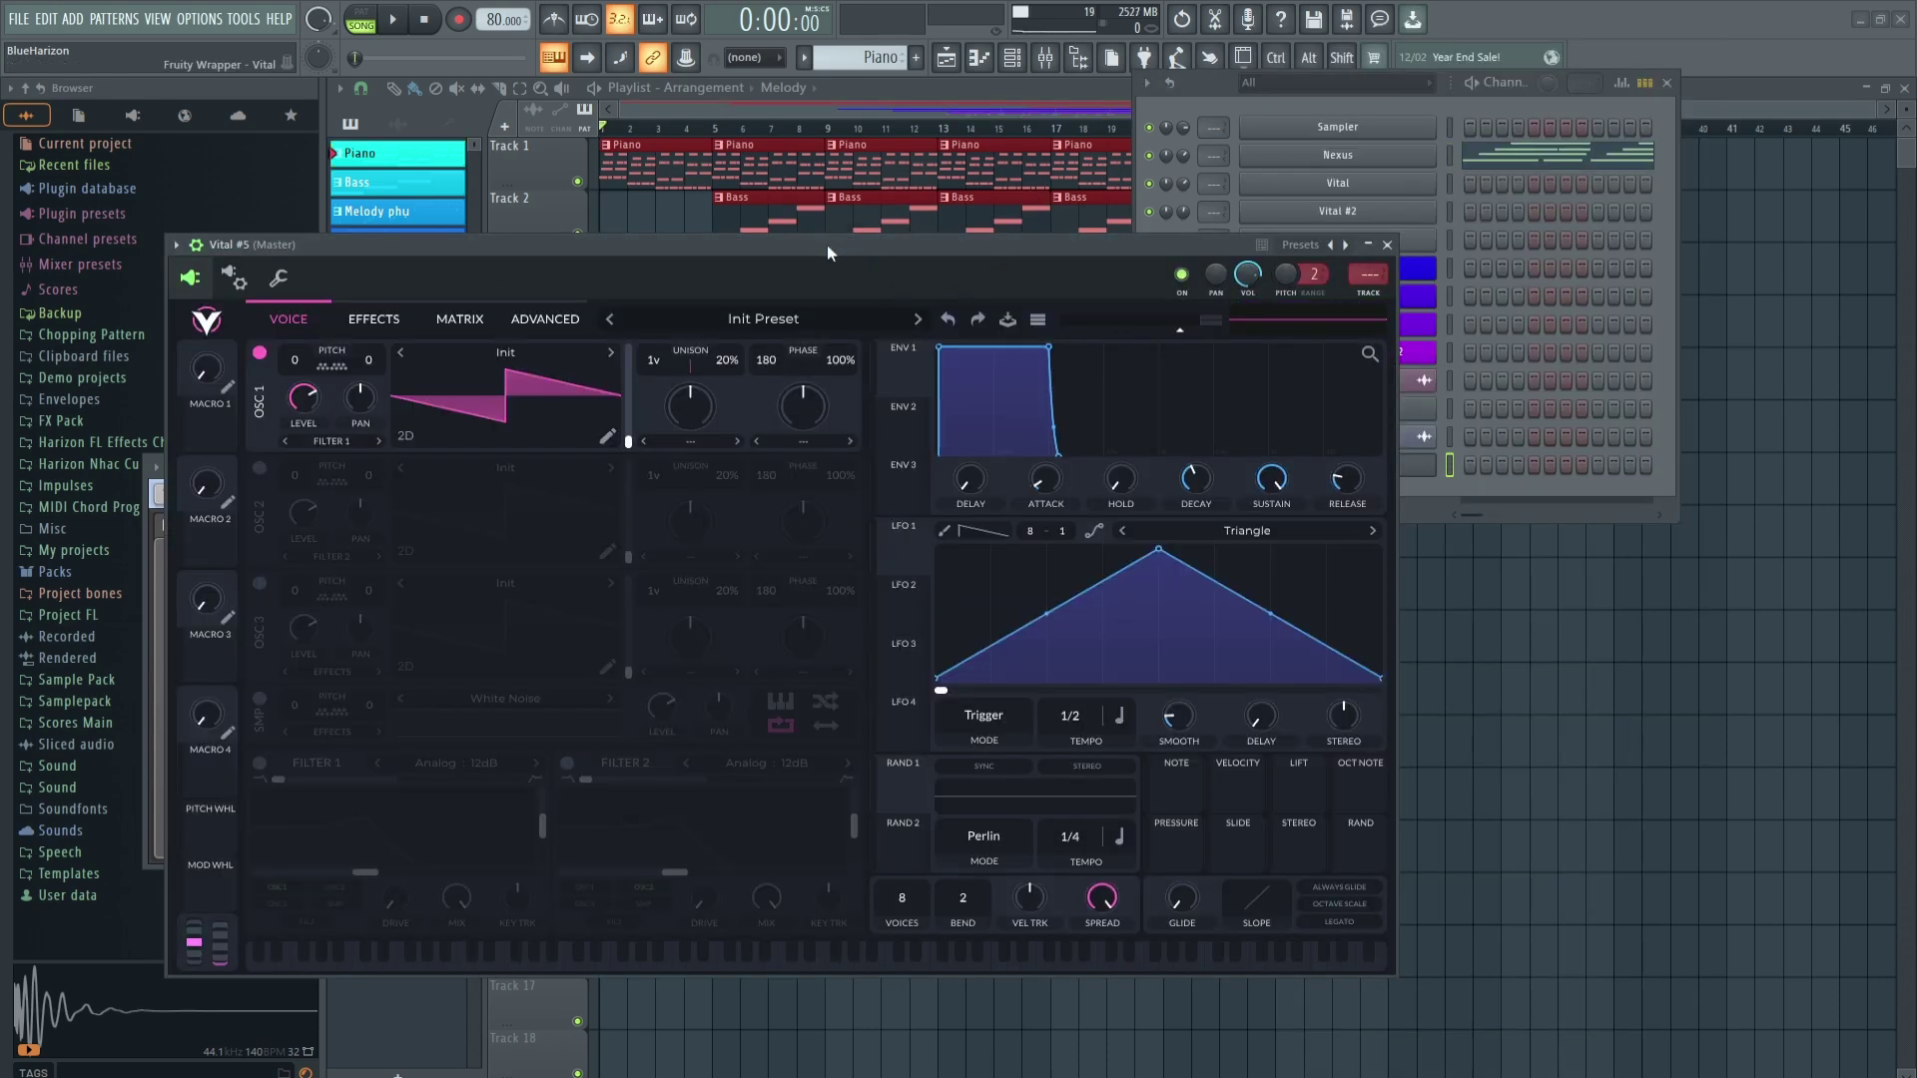
pyautogui.moveTo(827, 253); pyautogui.dragTo(1009, 309)
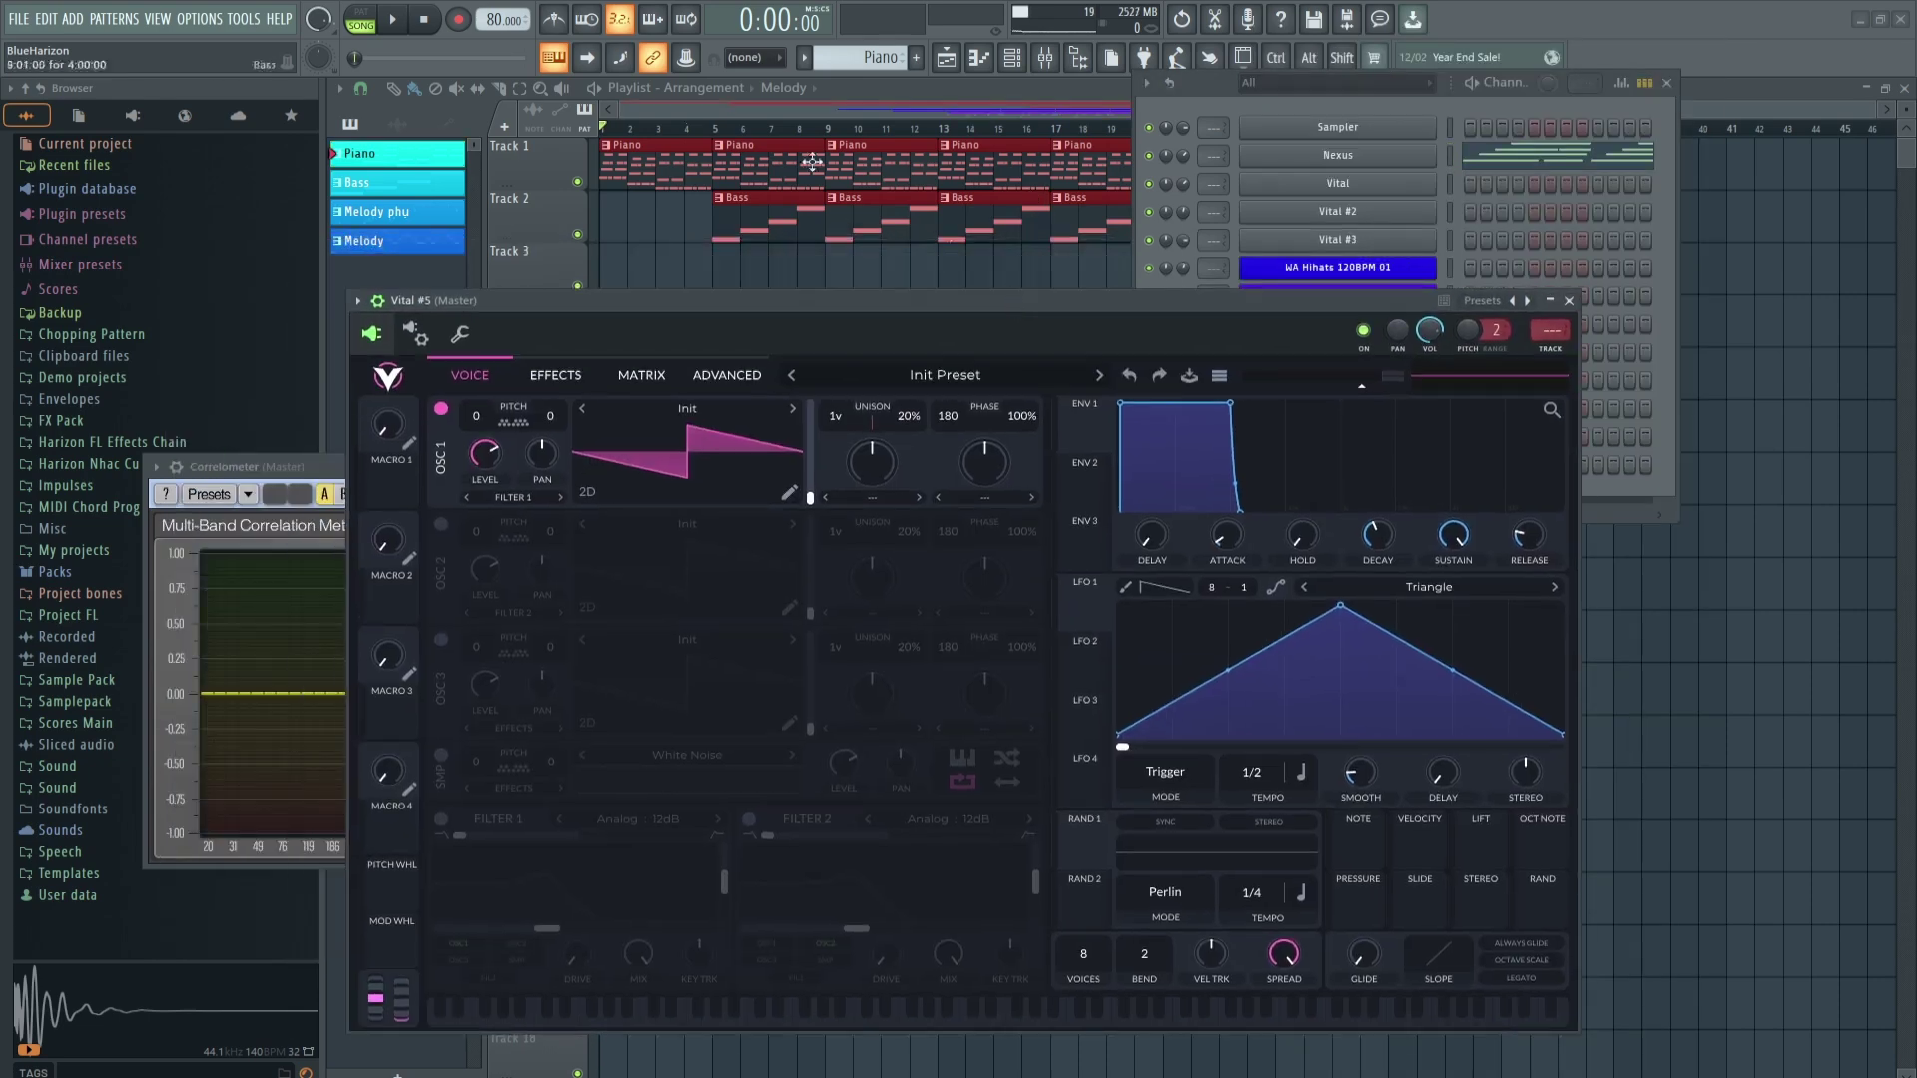
# Set the typing keyboard to start at octave 2 and change oscillator 1's wavetable in Vital to a sine wave.
pyautogui.rightClick(553, 57)
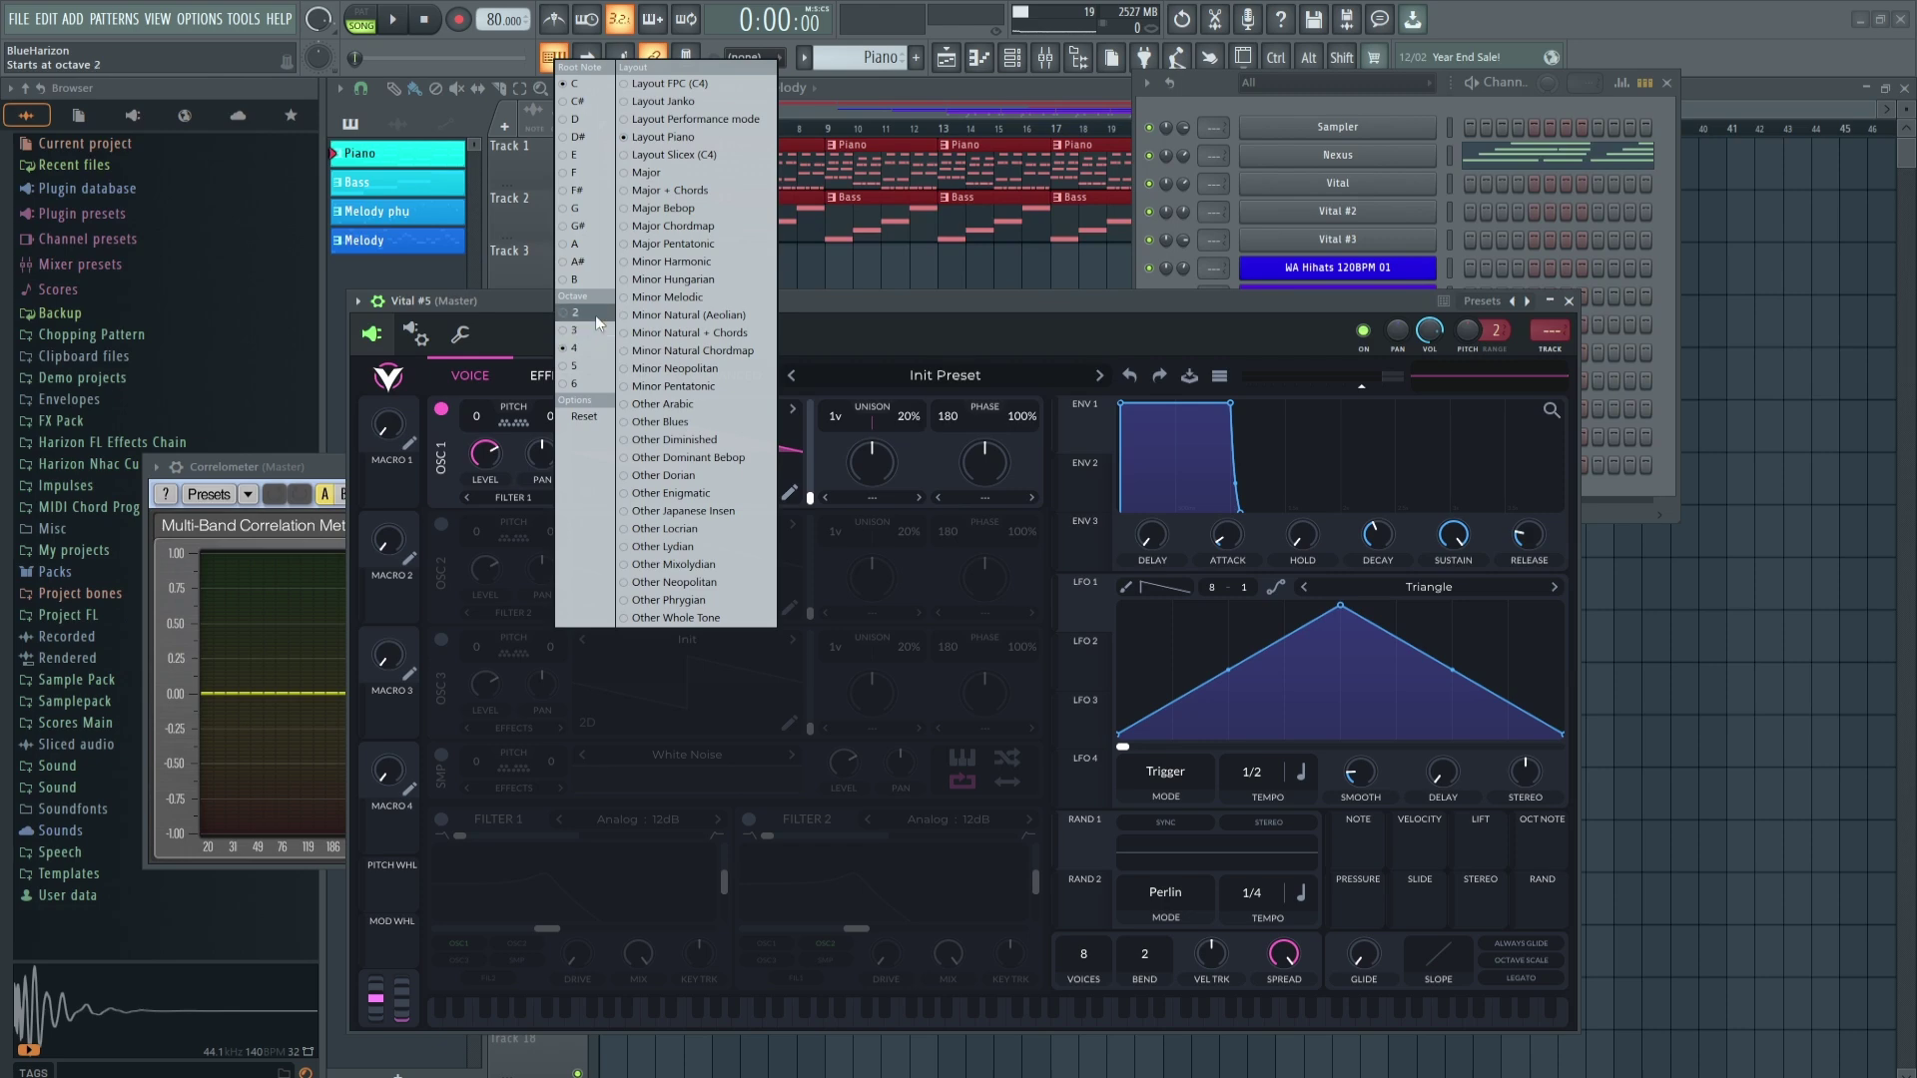
pyautogui.click(987, 327)
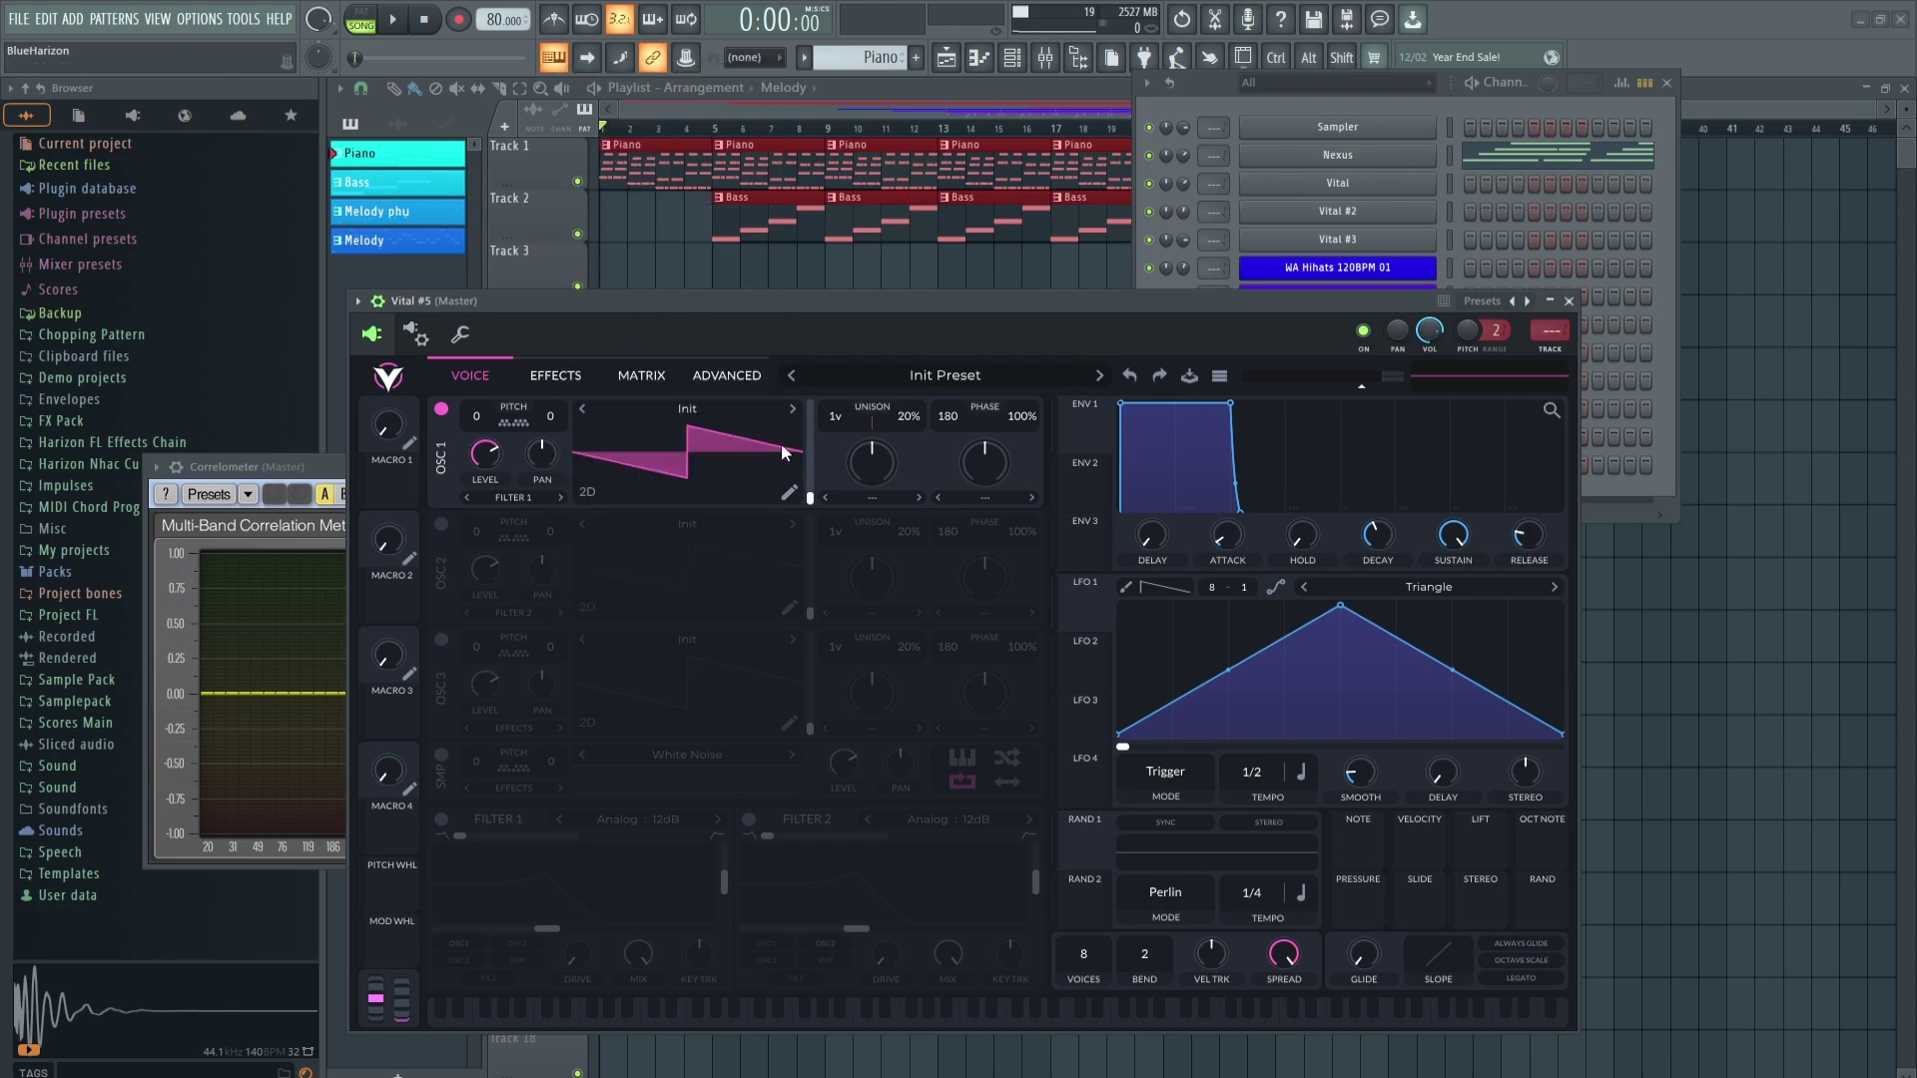
pyautogui.click(789, 493)
pyautogui.rightClick(479, 709)
pyautogui.click(484, 720)
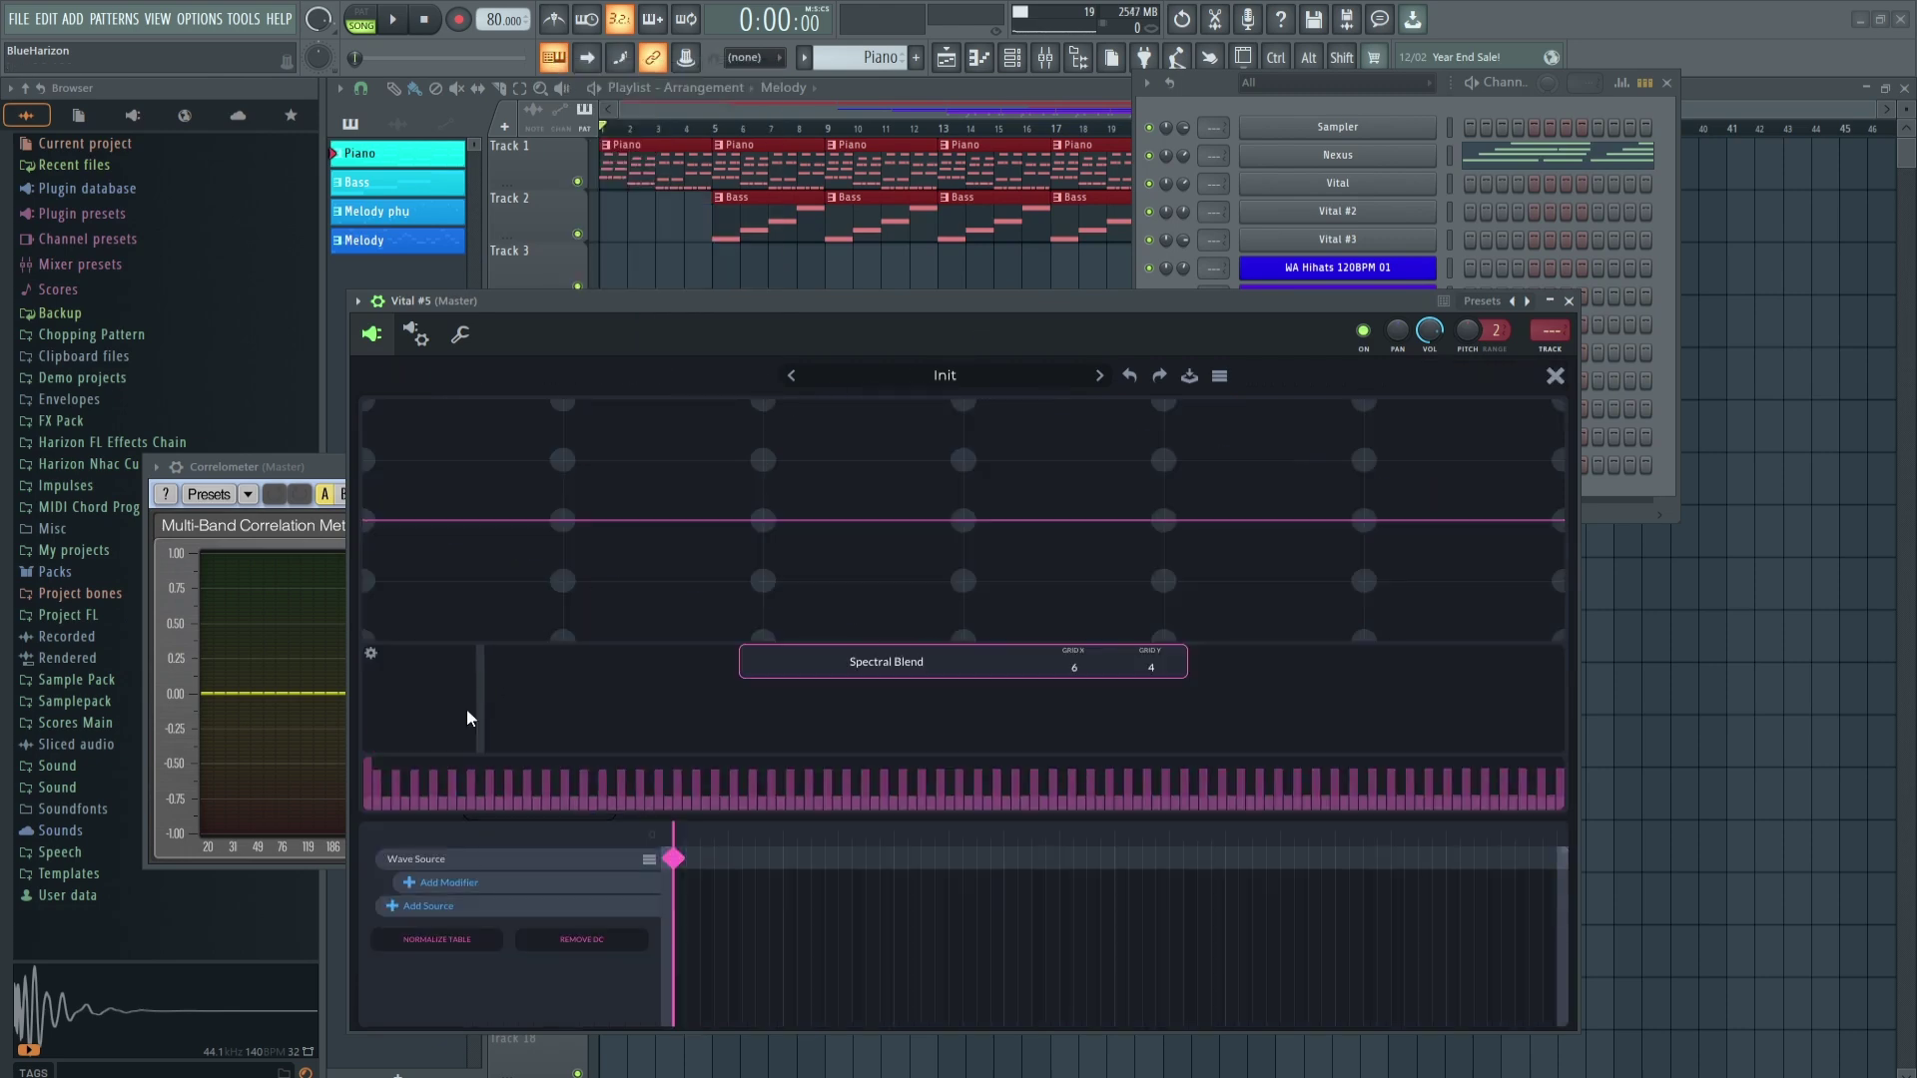
pyautogui.click(1553, 377)
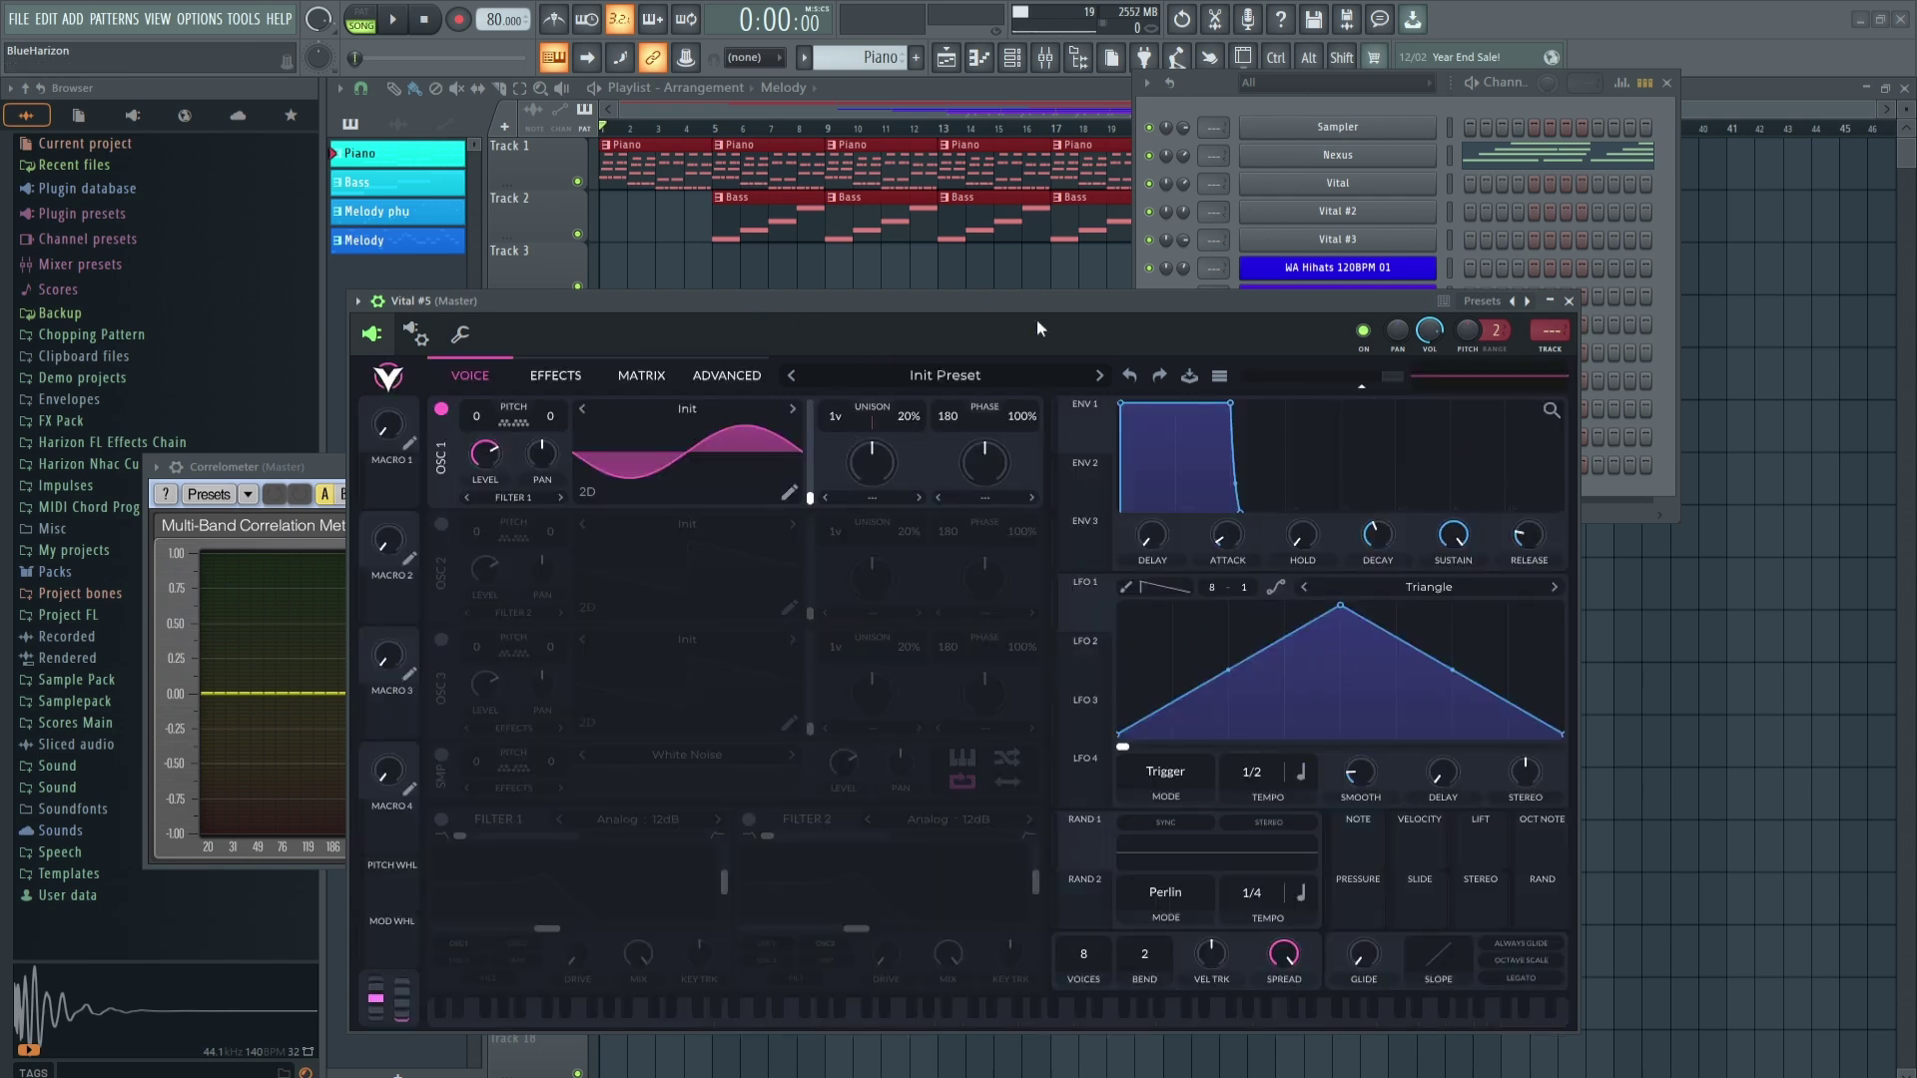
# Arrange the Vital and Correlometer windows side by side and play notes C2 and F2 to check the sine's stereo correlation.
pyautogui.moveTo(888, 299); pyautogui.dragTo(997, 299)
pyautogui.moveTo(430, 470); pyautogui.dragTo(597, 567)
pyautogui.click(667, 274)
pyautogui.press('z')
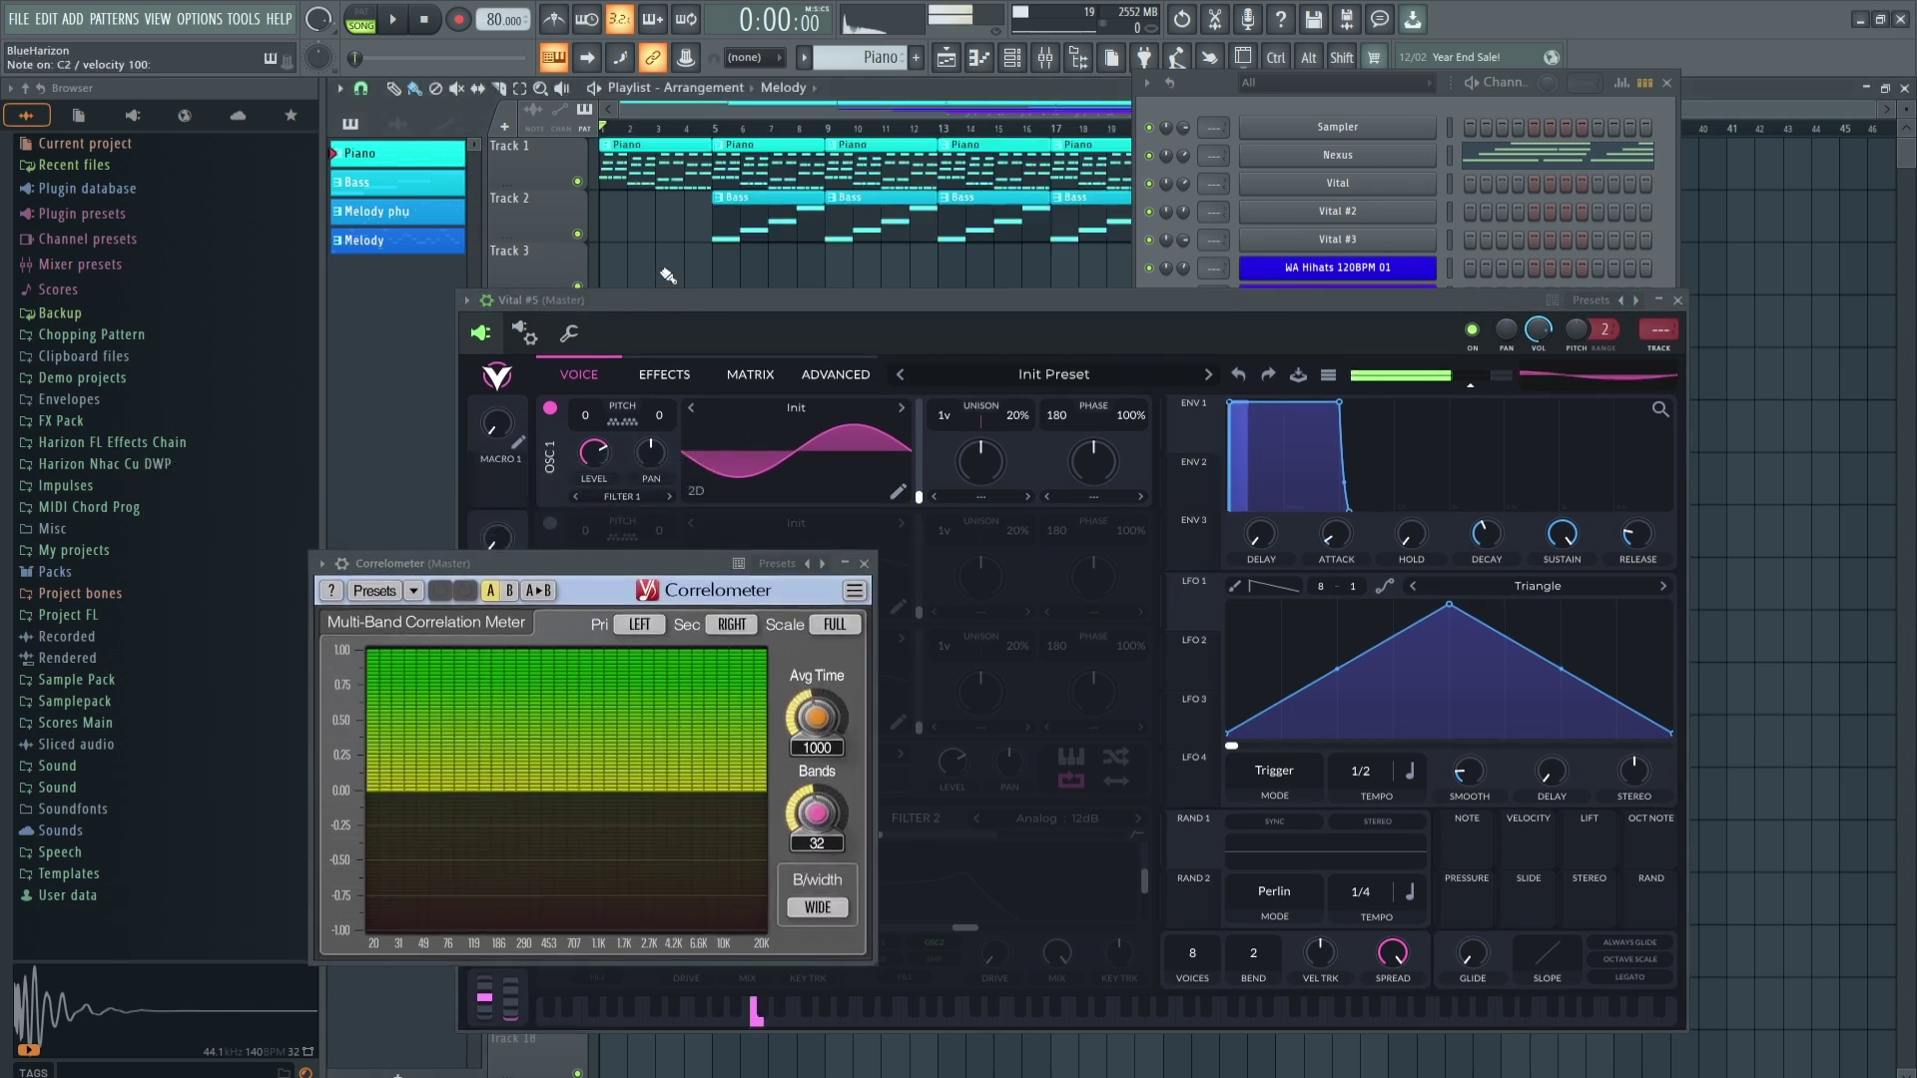
pyautogui.press('v')
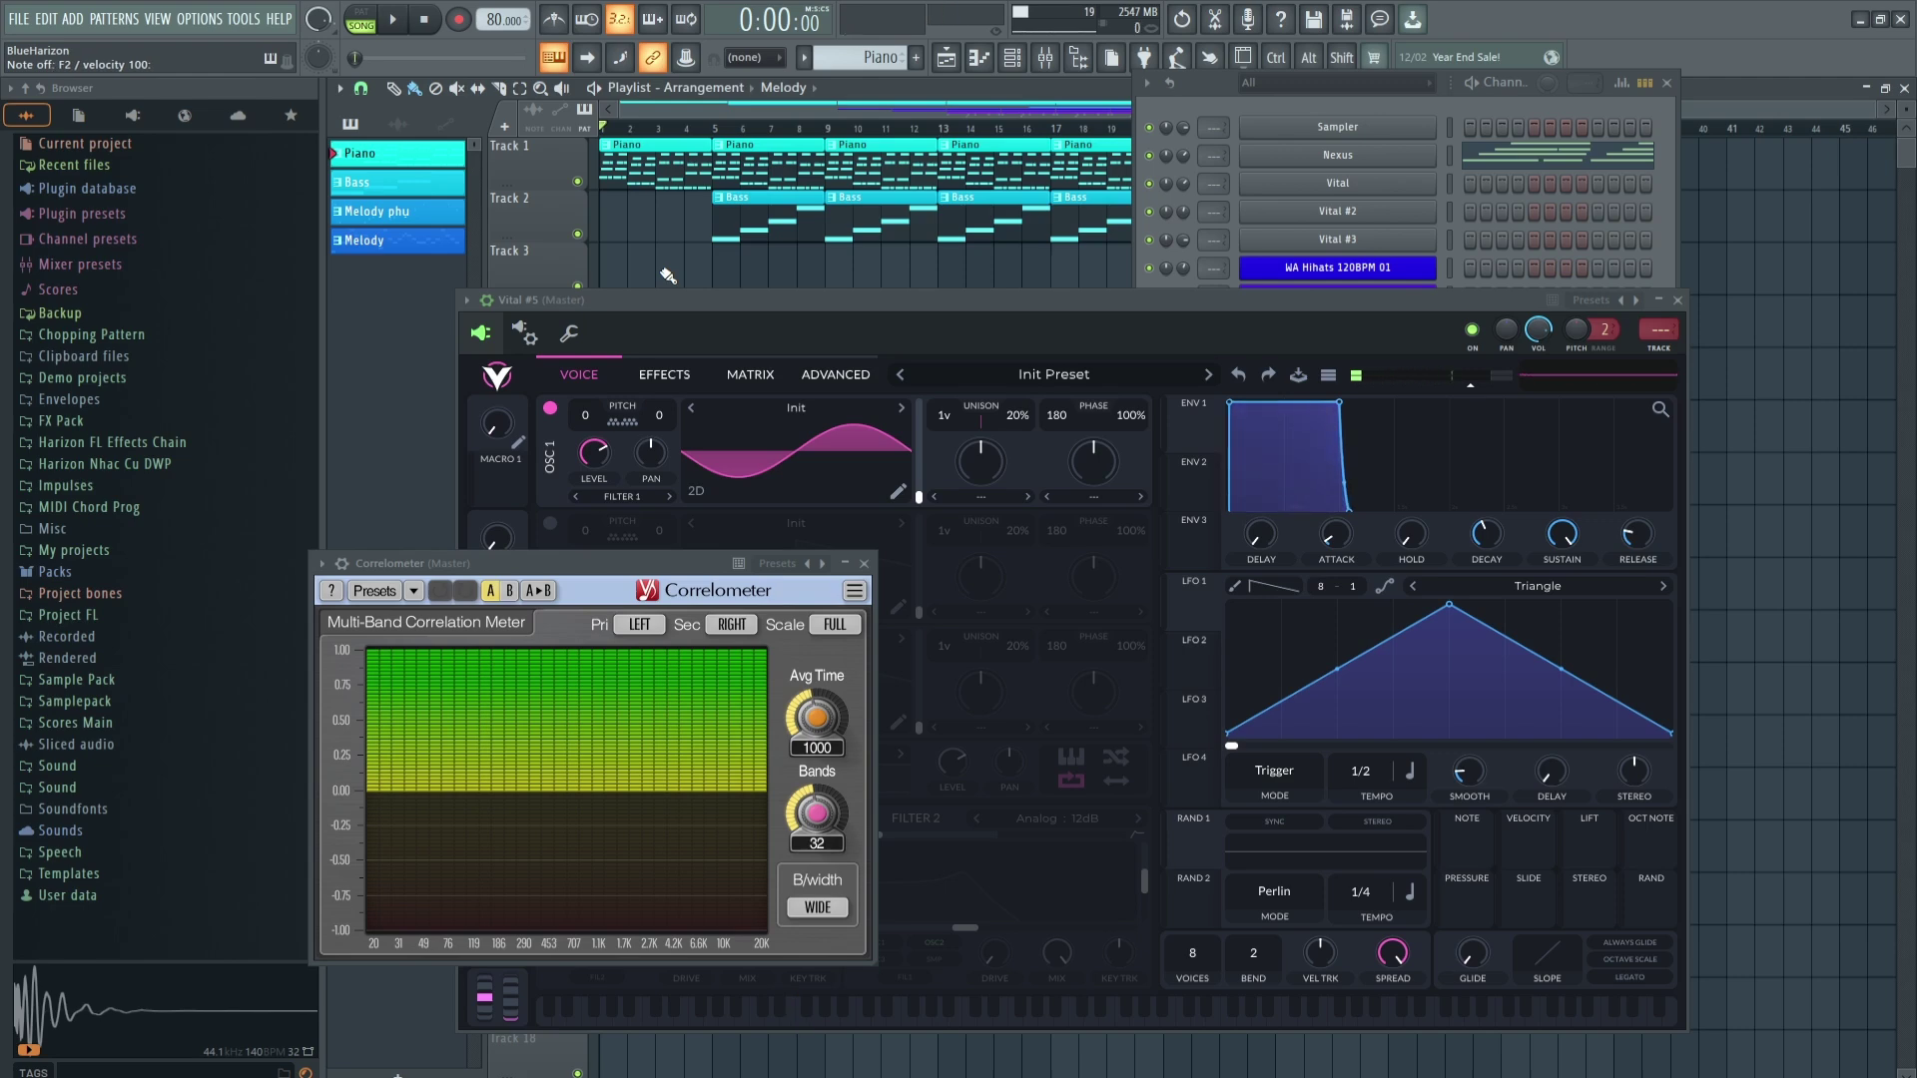
# Set oscillator 1's unison to 3 voices and bring Correlometer forward to check the stereo correlation.
pyautogui.moveTo(956, 417); pyautogui.dragTo(964, 393)
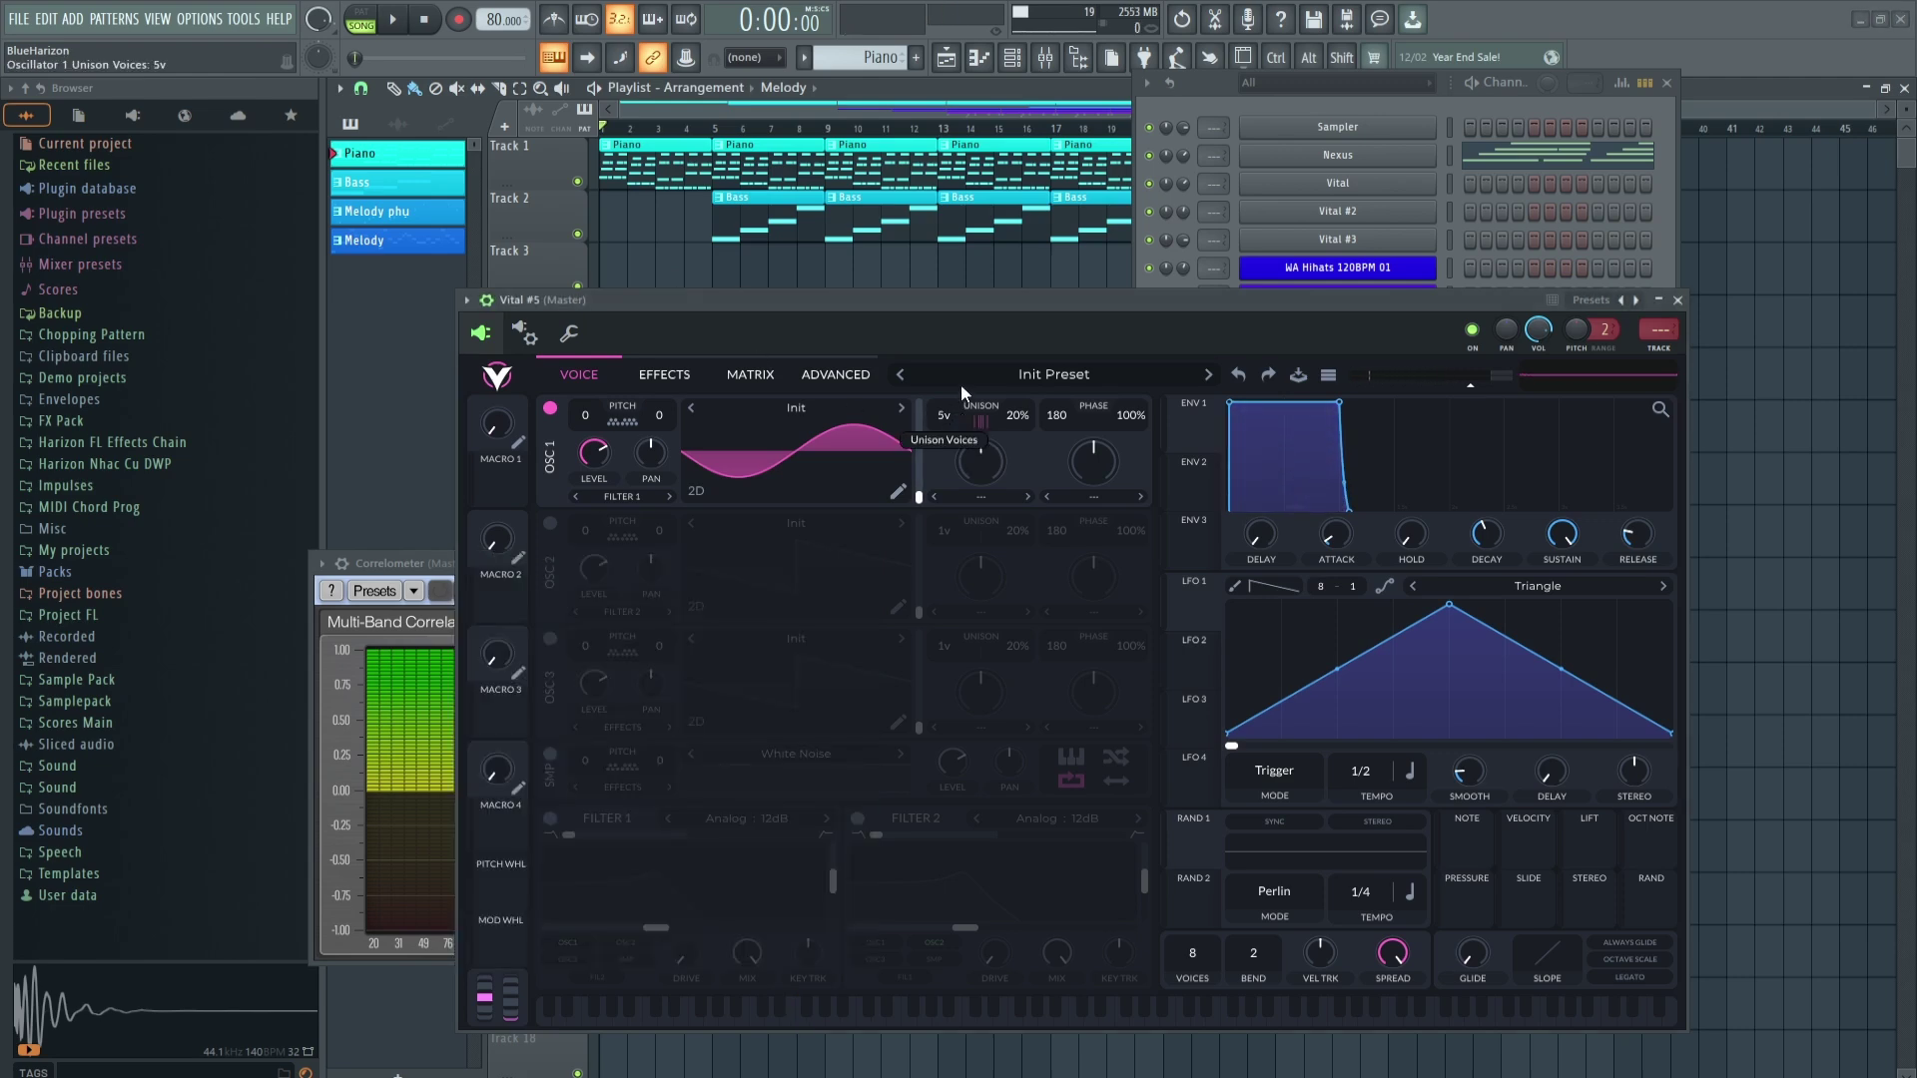
pyautogui.click(415, 595)
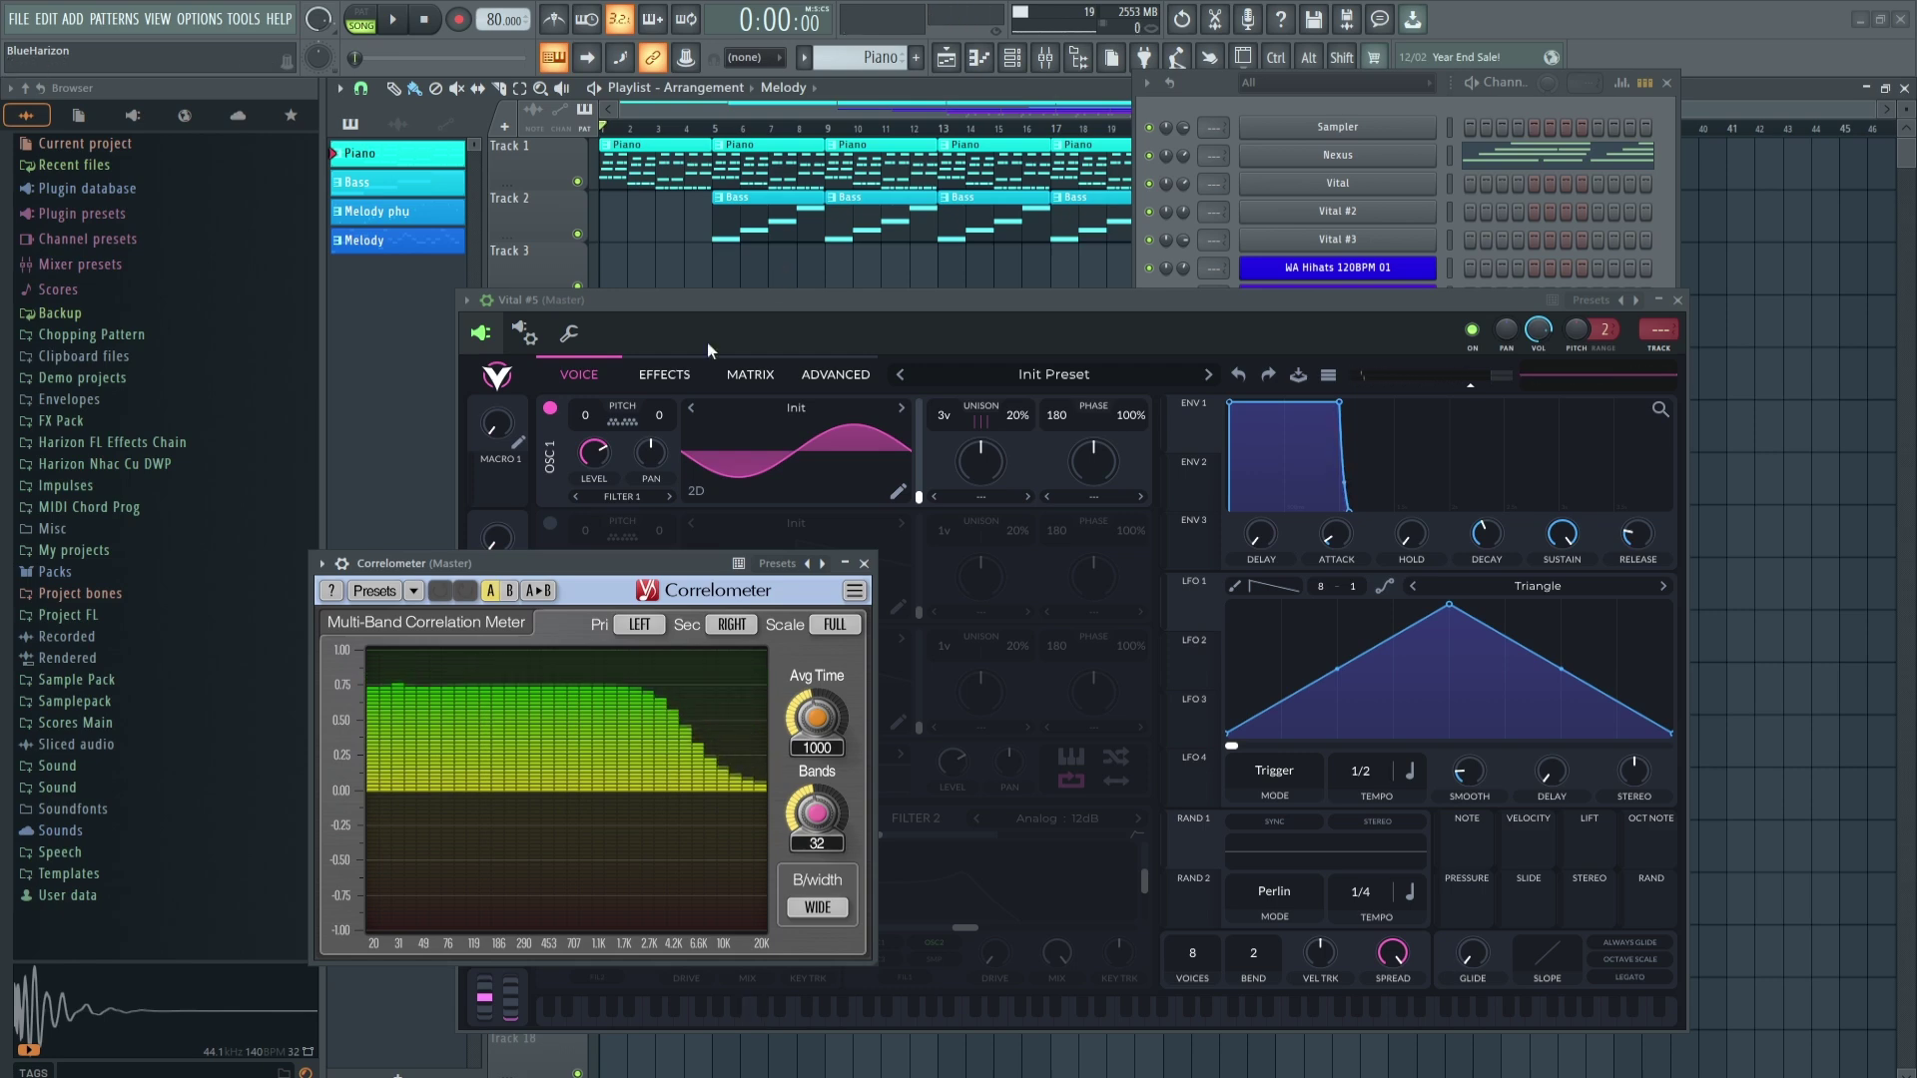
# Delete Correlometer from the Master track and close the Vital #5 window.
pyautogui.click(325, 565)
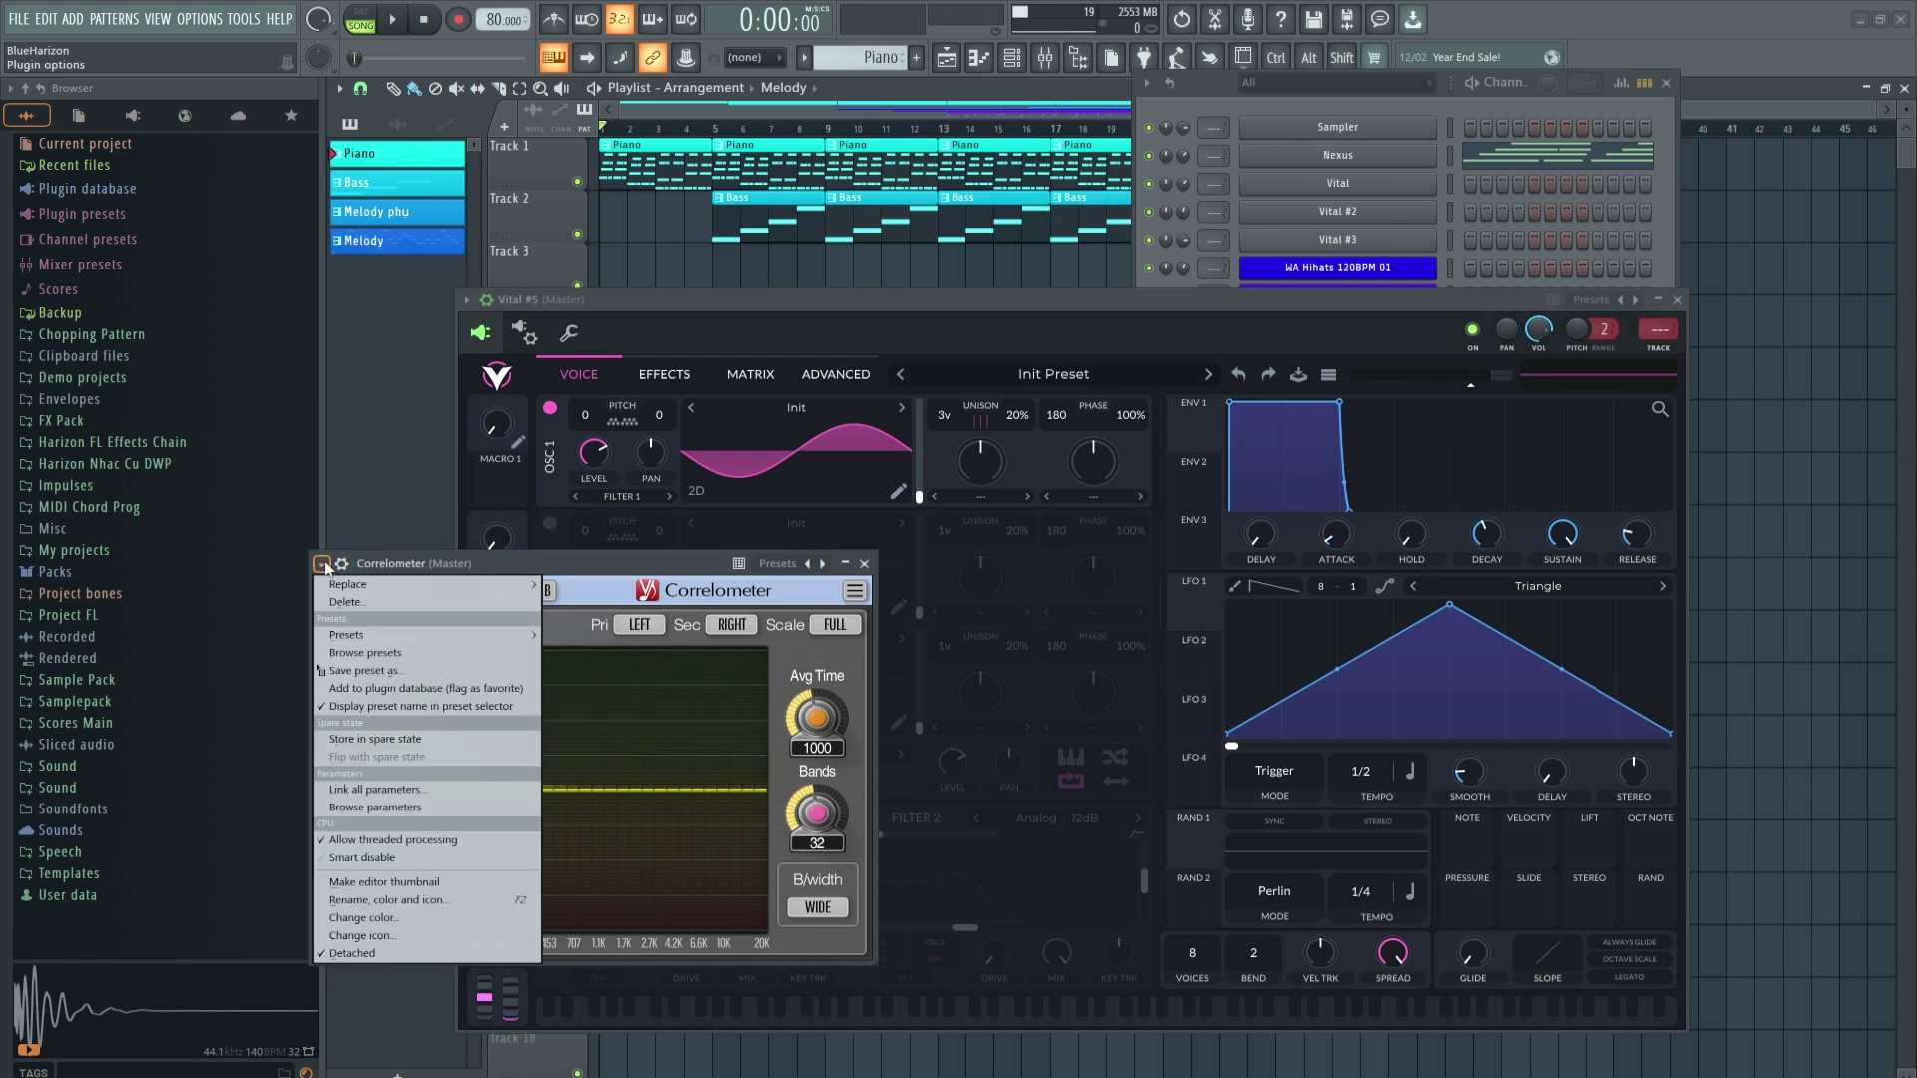
pyautogui.click(367, 602)
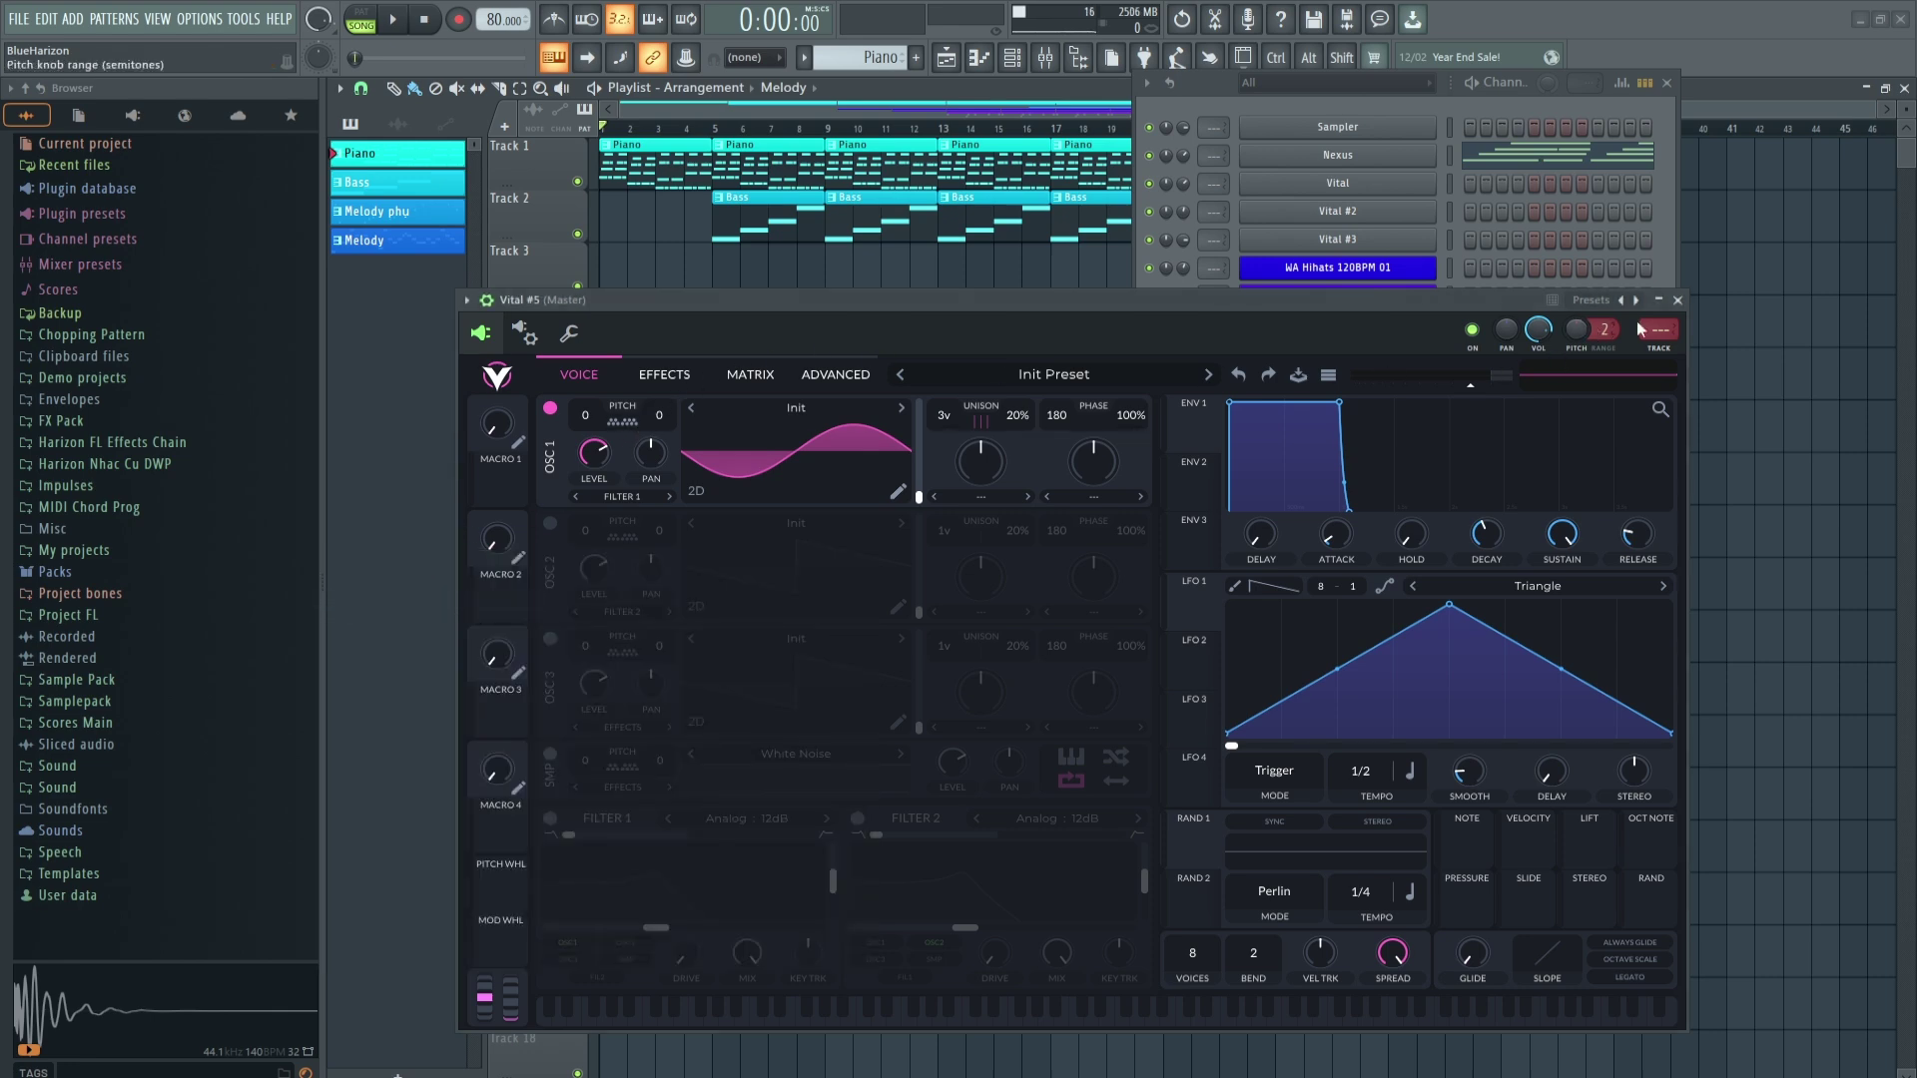
pyautogui.click(1677, 299)
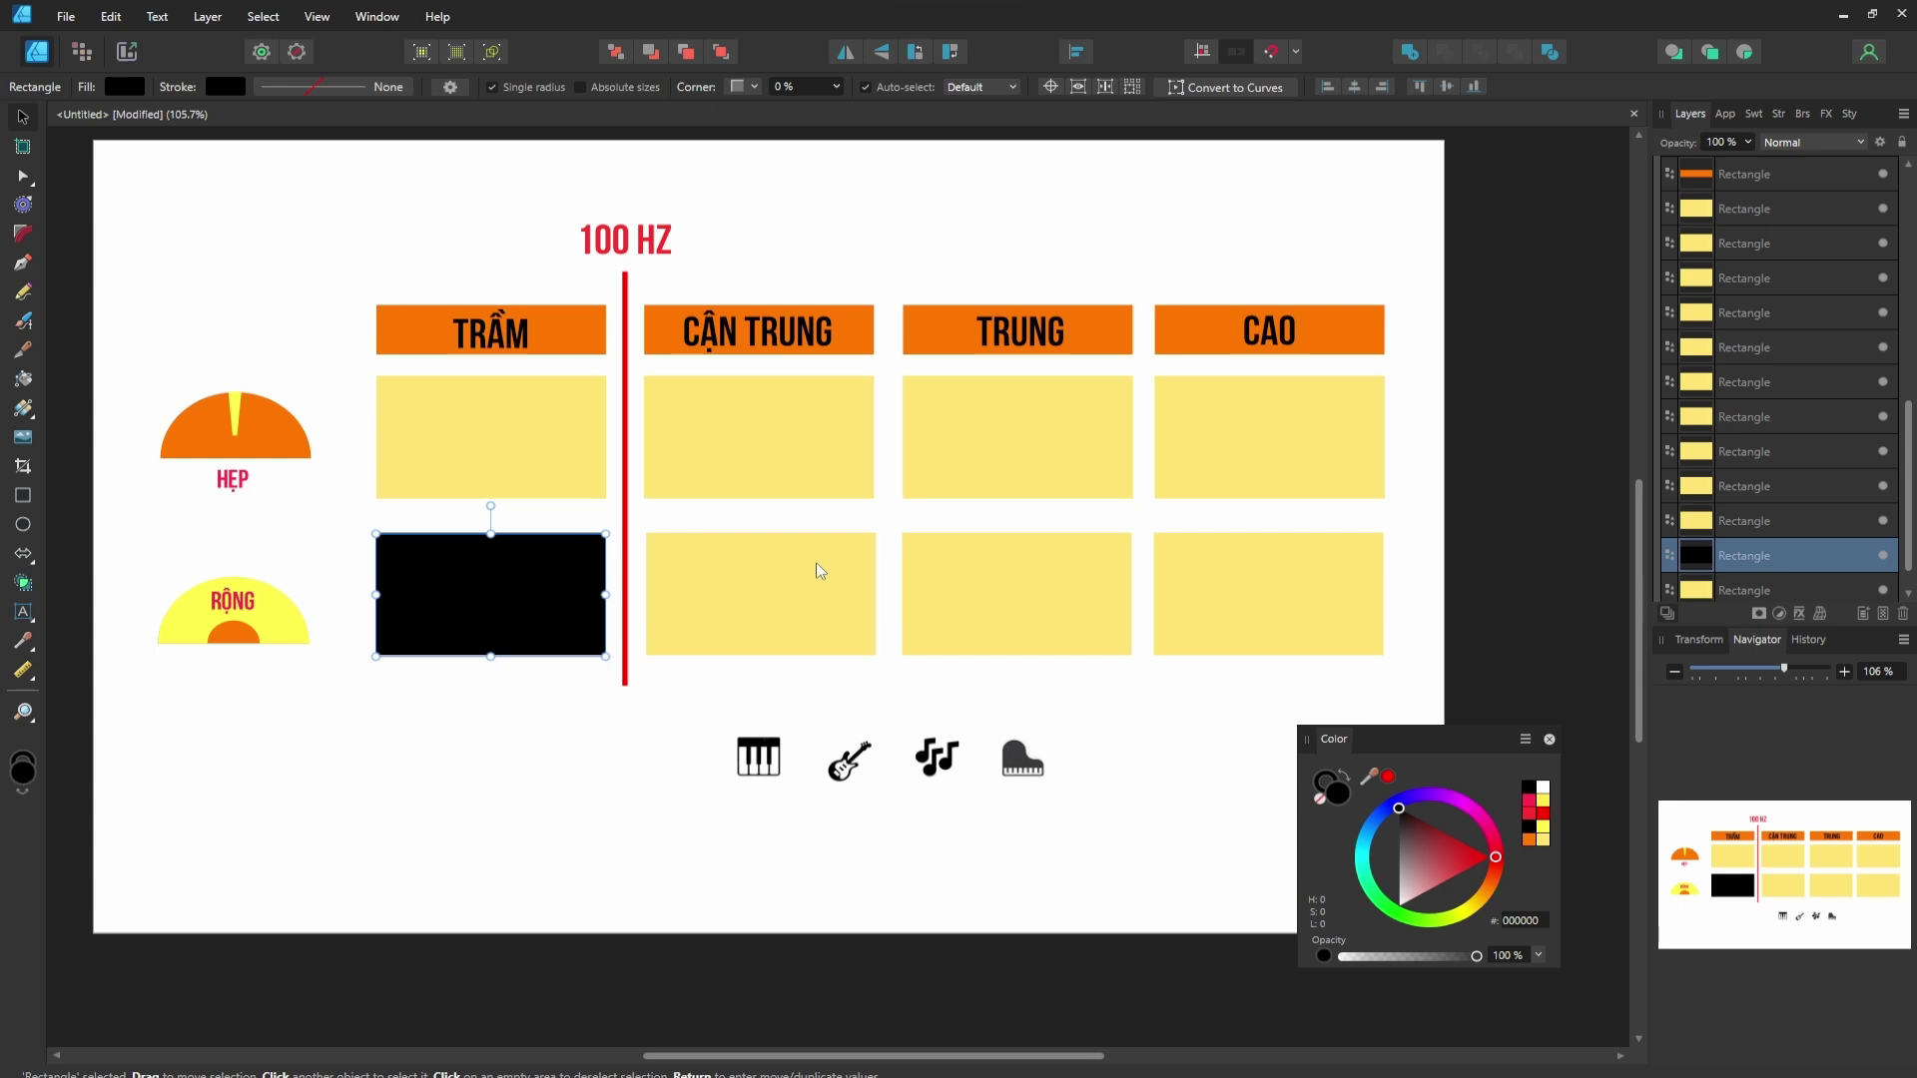
# Switch to Affinity Designer and move the guitar icon into the Trầm column of the Hẹp row.
pyautogui.click(484, 412)
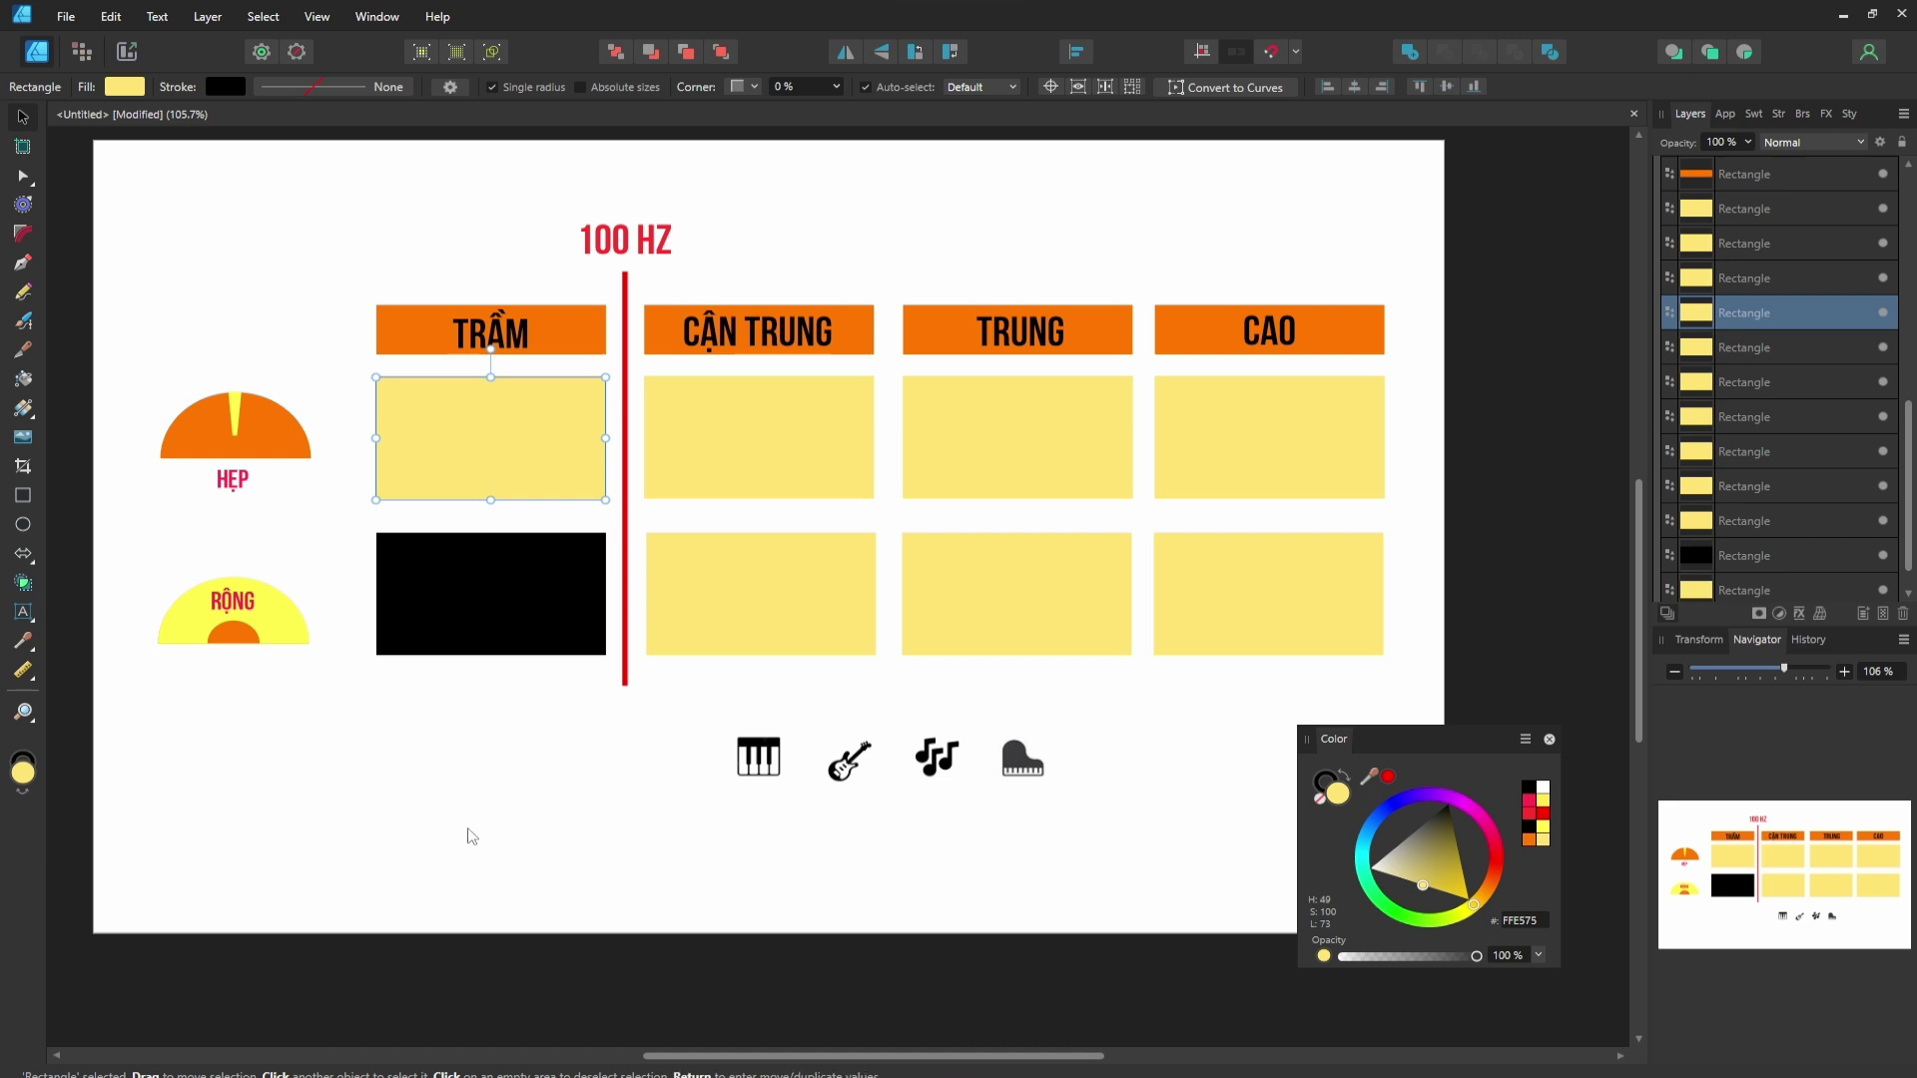
pyautogui.click(850, 767)
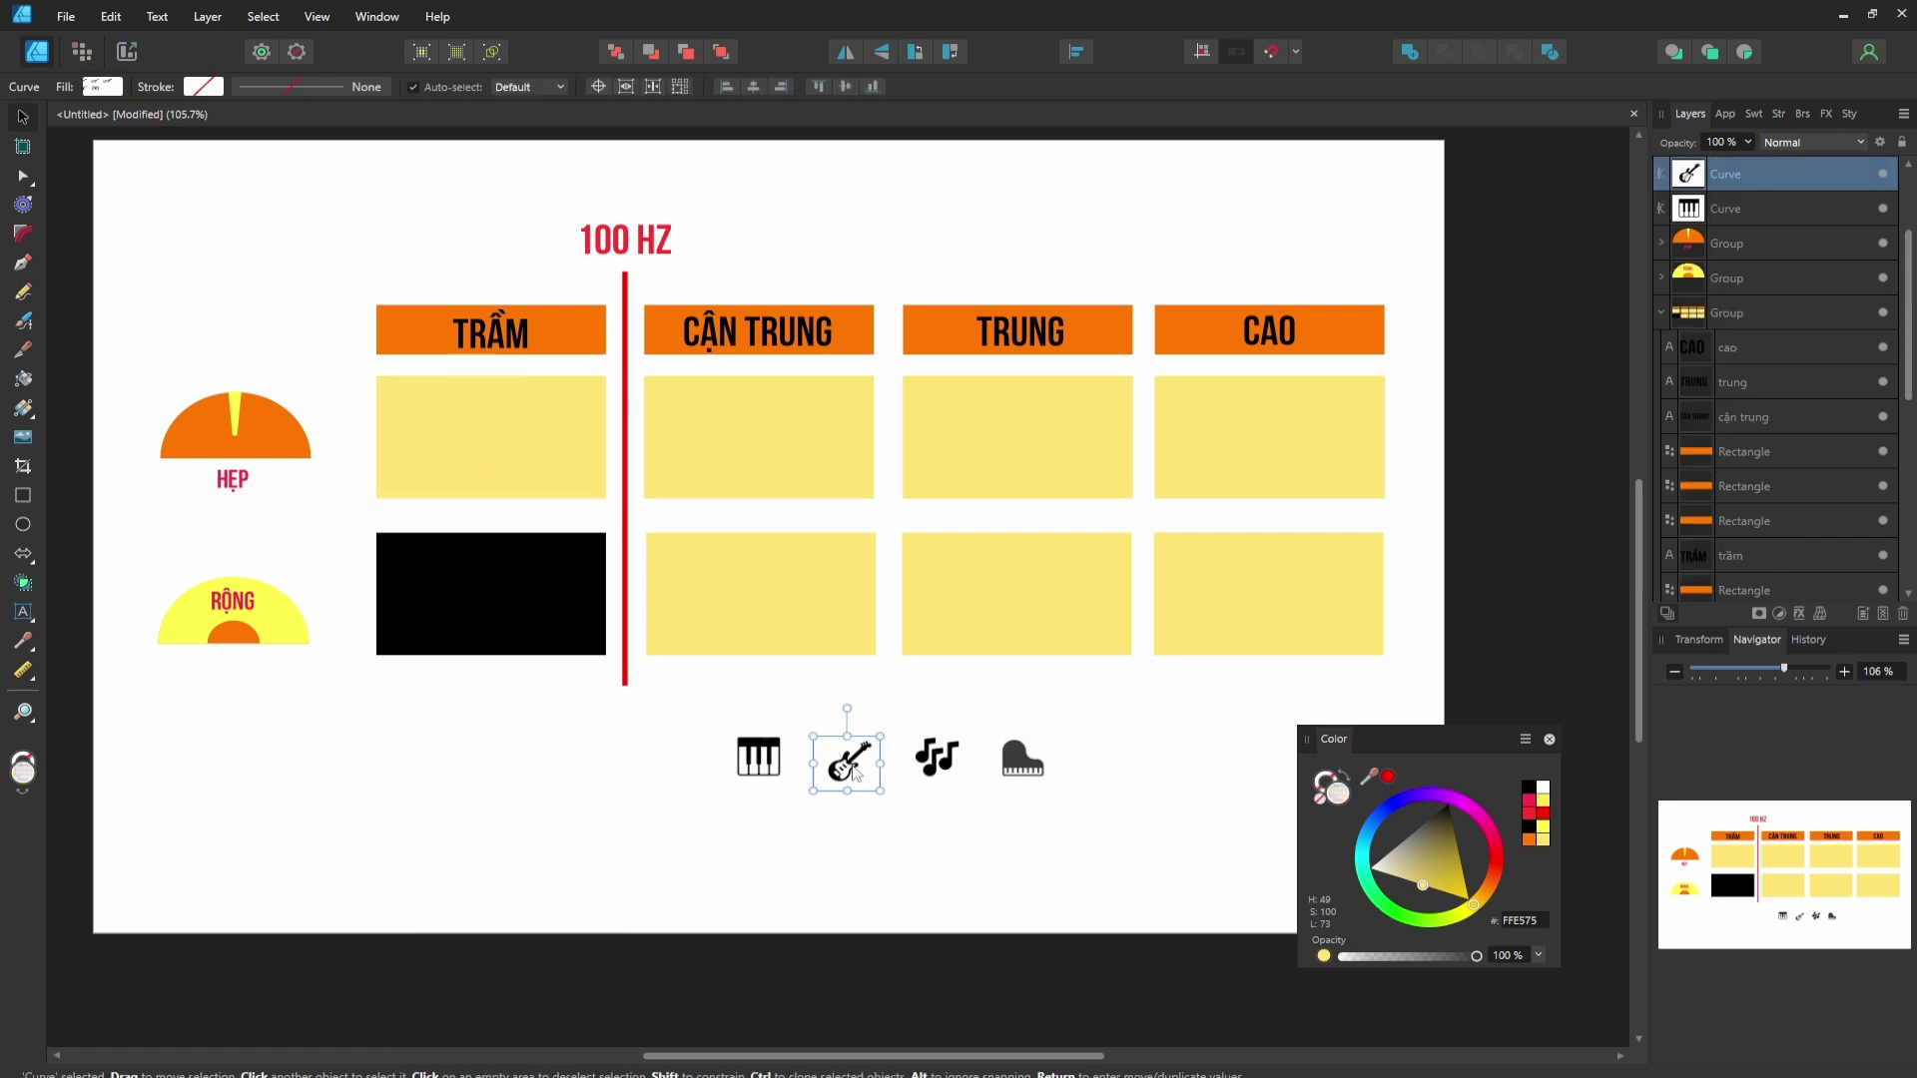
pyautogui.moveTo(852, 776); pyautogui.dragTo(497, 446)
pyautogui.click(536, 771)
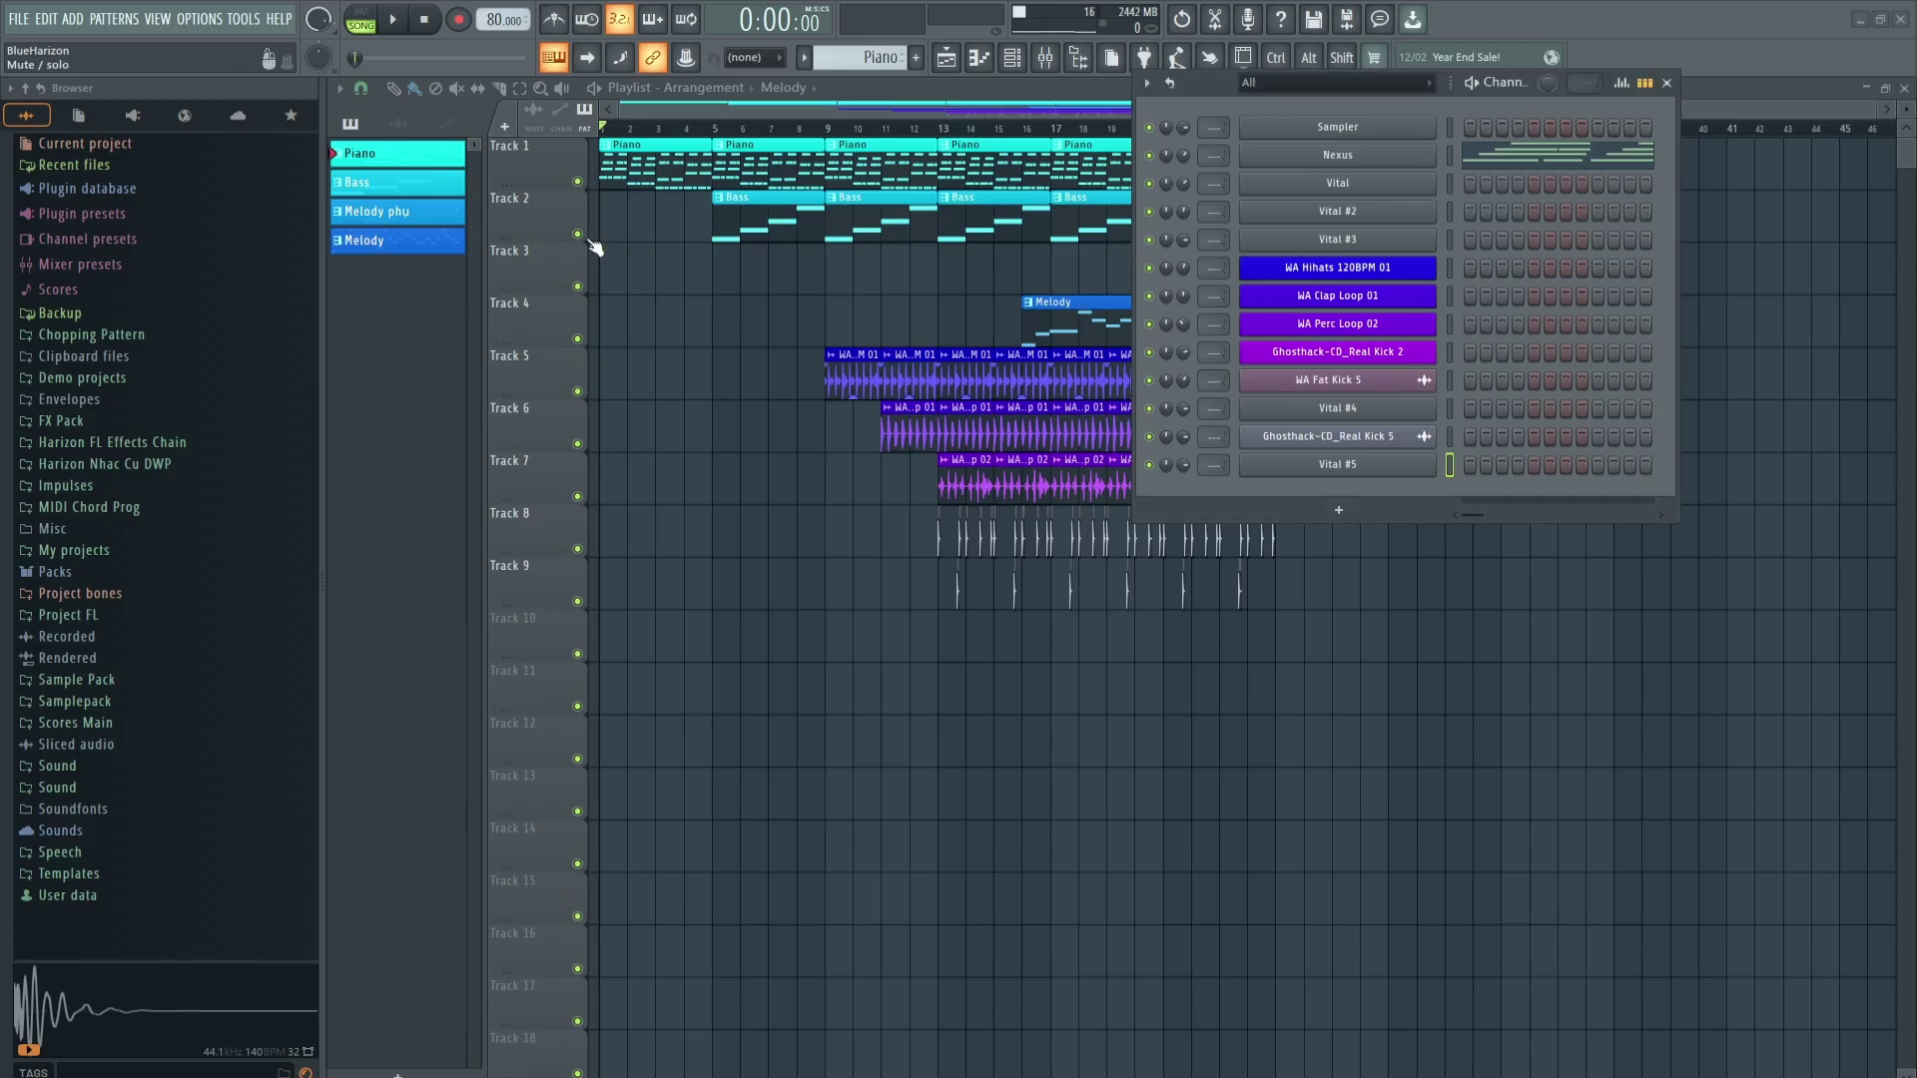
# Return to FL Studio, solo Track 2, place the playhead just before bar 5 and close the Channel rack.
pyautogui.rightClick(578, 235)
pyautogui.click(726, 131)
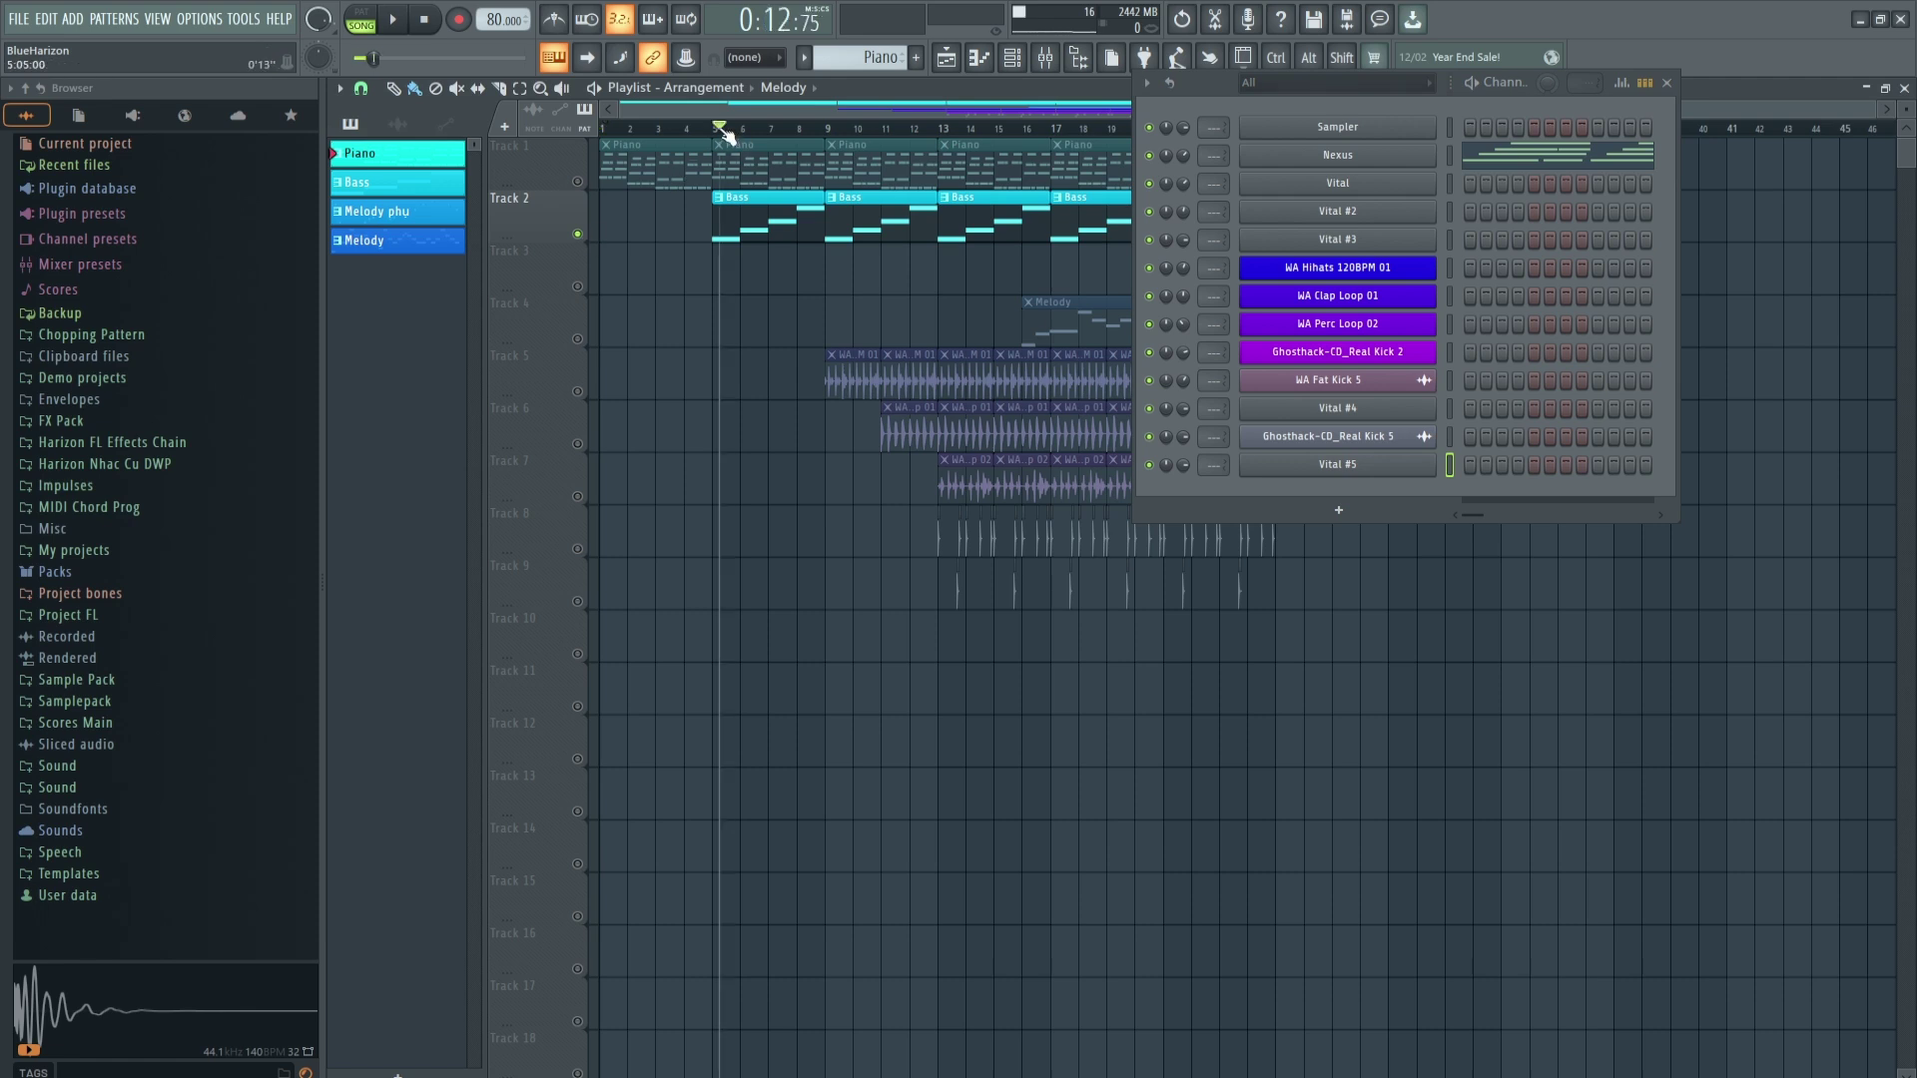
pyautogui.moveTo(726, 134); pyautogui.dragTo(717, 137)
pyautogui.click(1666, 83)
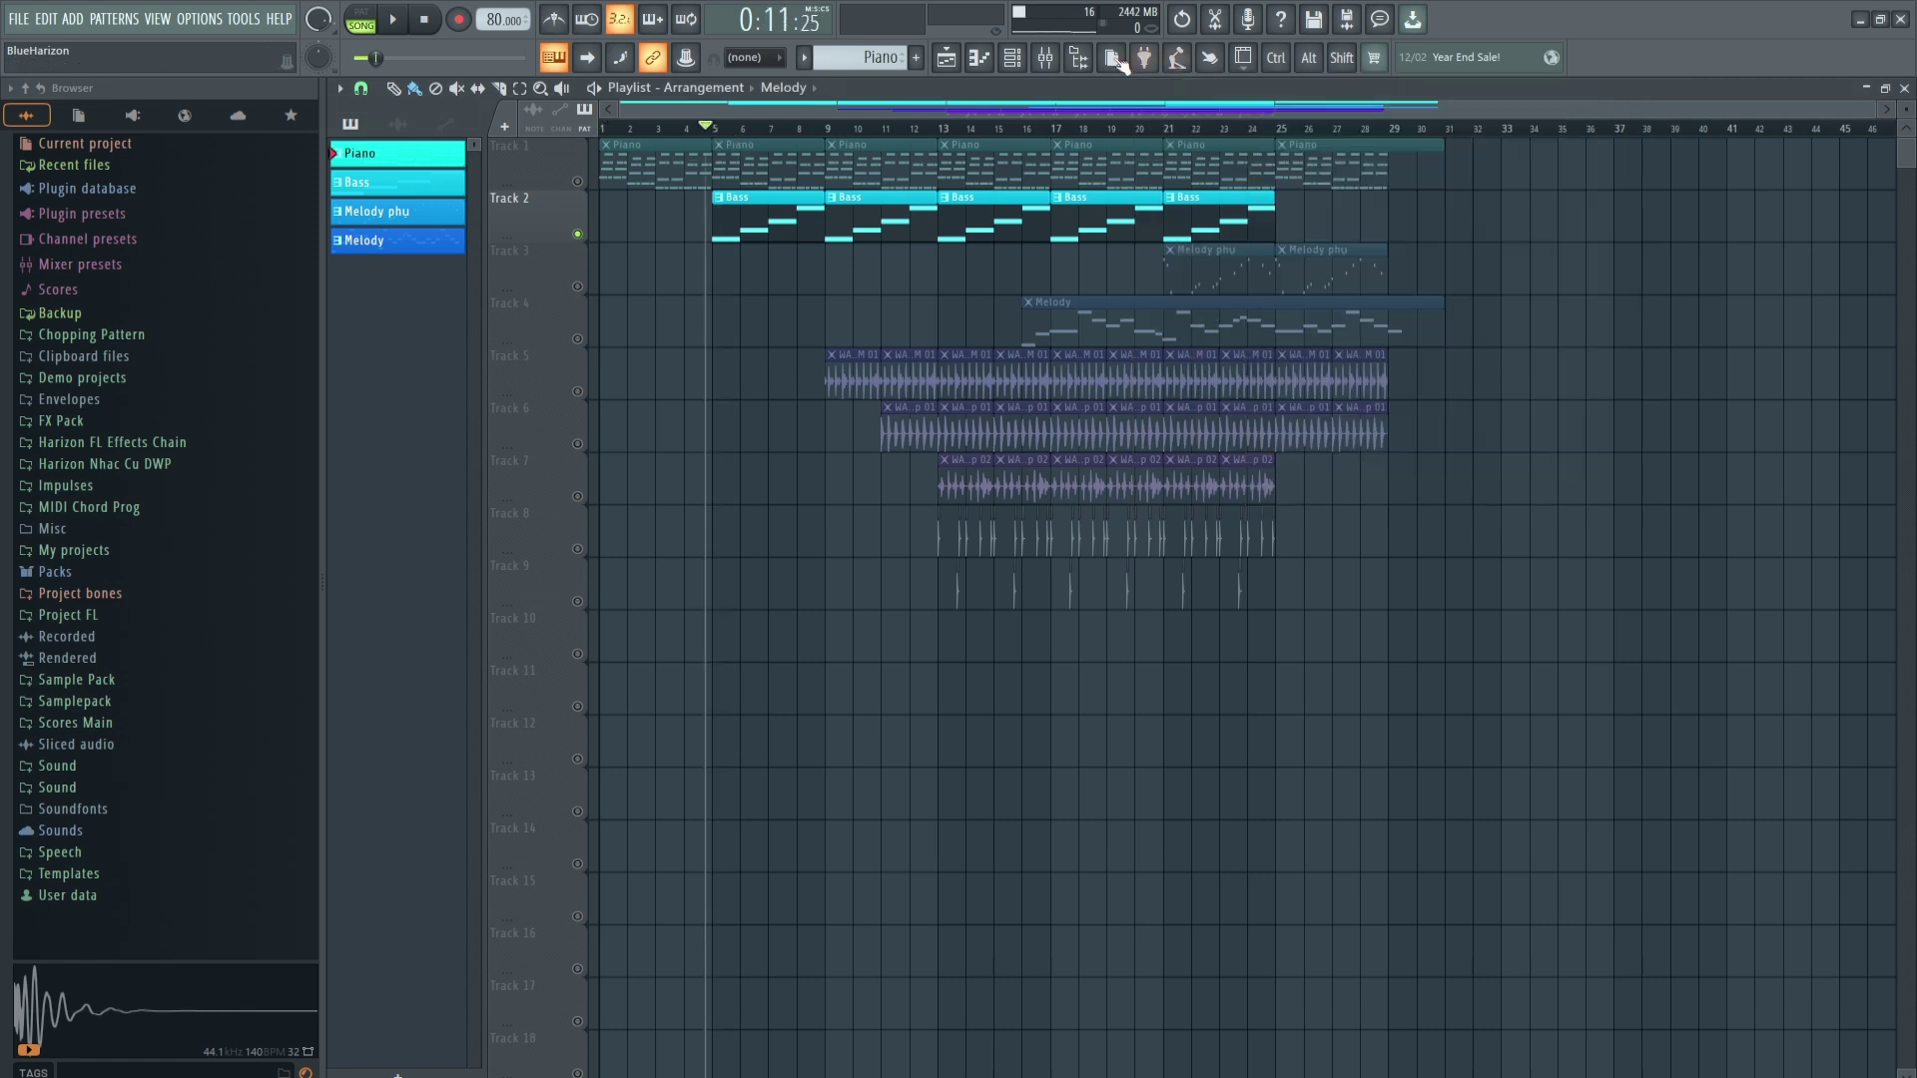
# Open Pro-Q 3 from the Master mixer track, close the mixer and move the plugin window below the Bass clips.
pyautogui.click(1045, 56)
pyautogui.click(1669, 397)
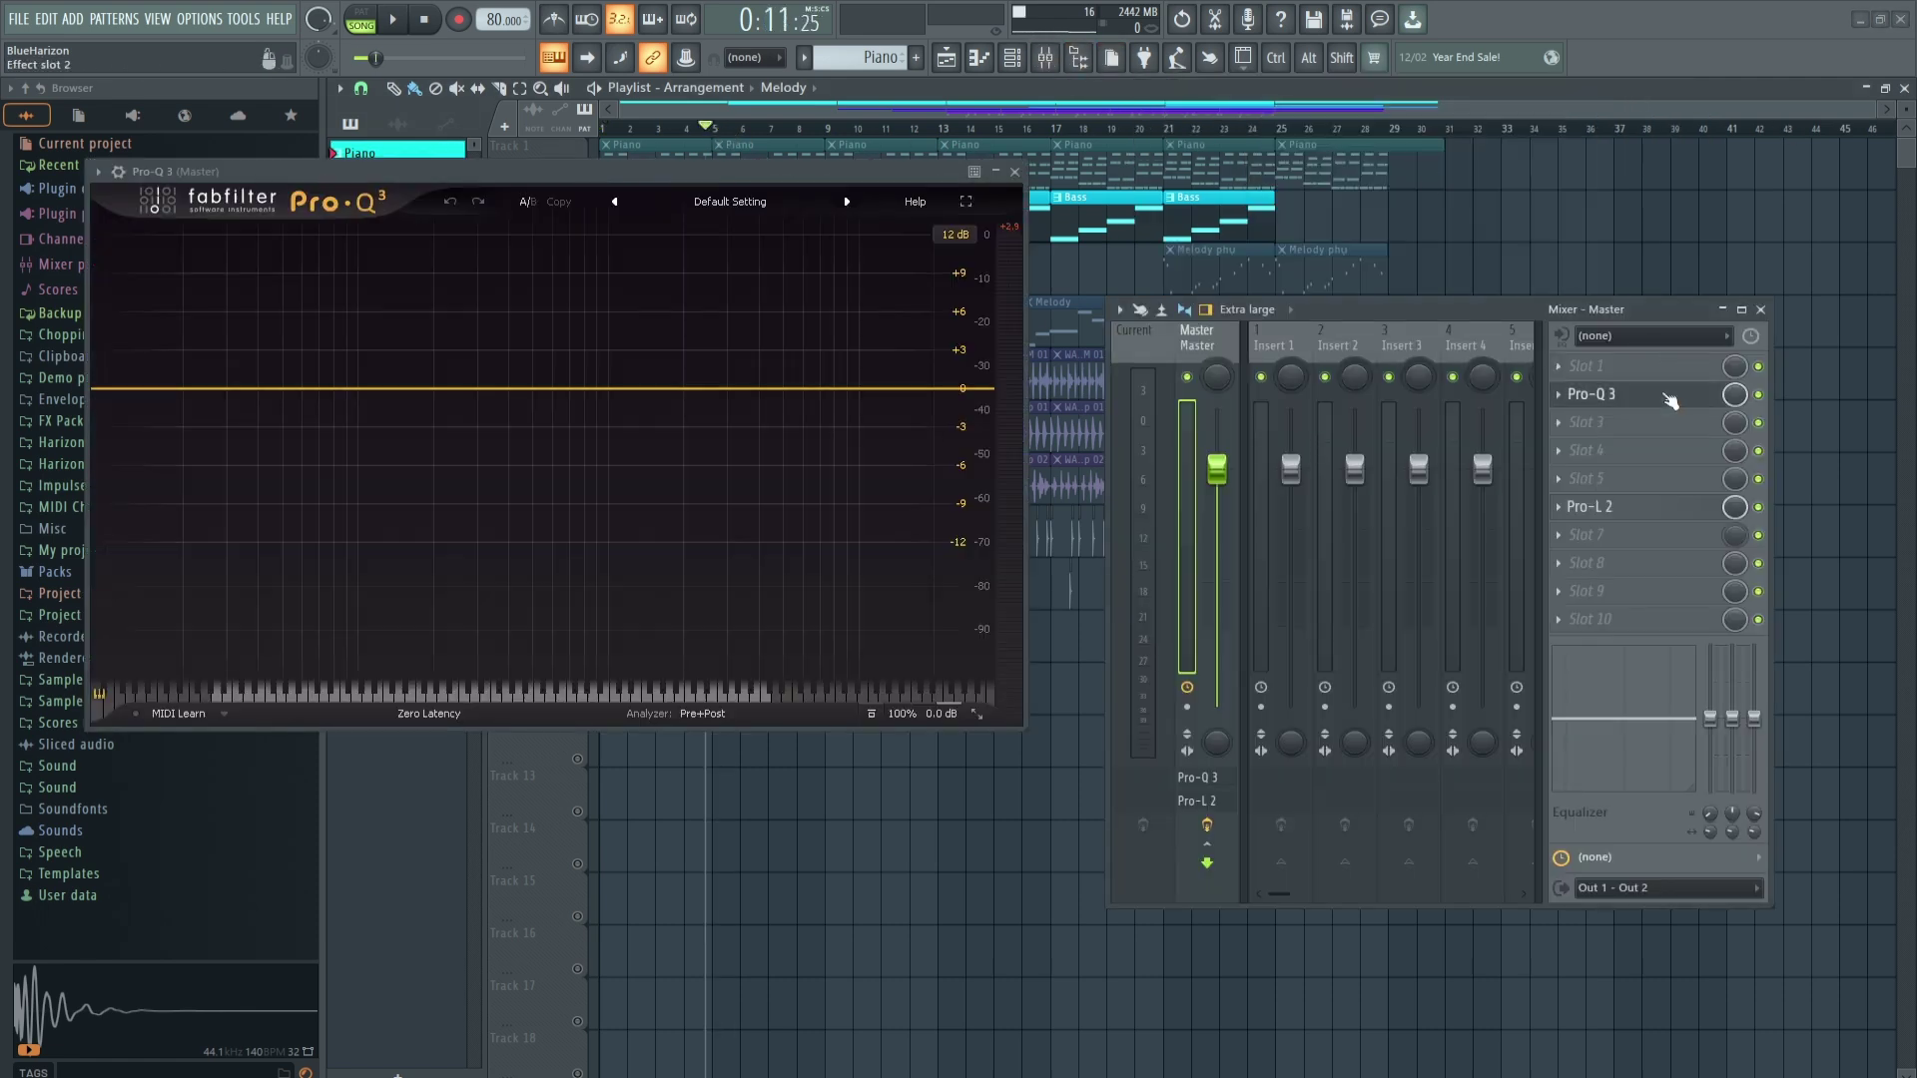
pyautogui.click(1760, 310)
pyautogui.moveTo(688, 160); pyautogui.dragTo(896, 441)
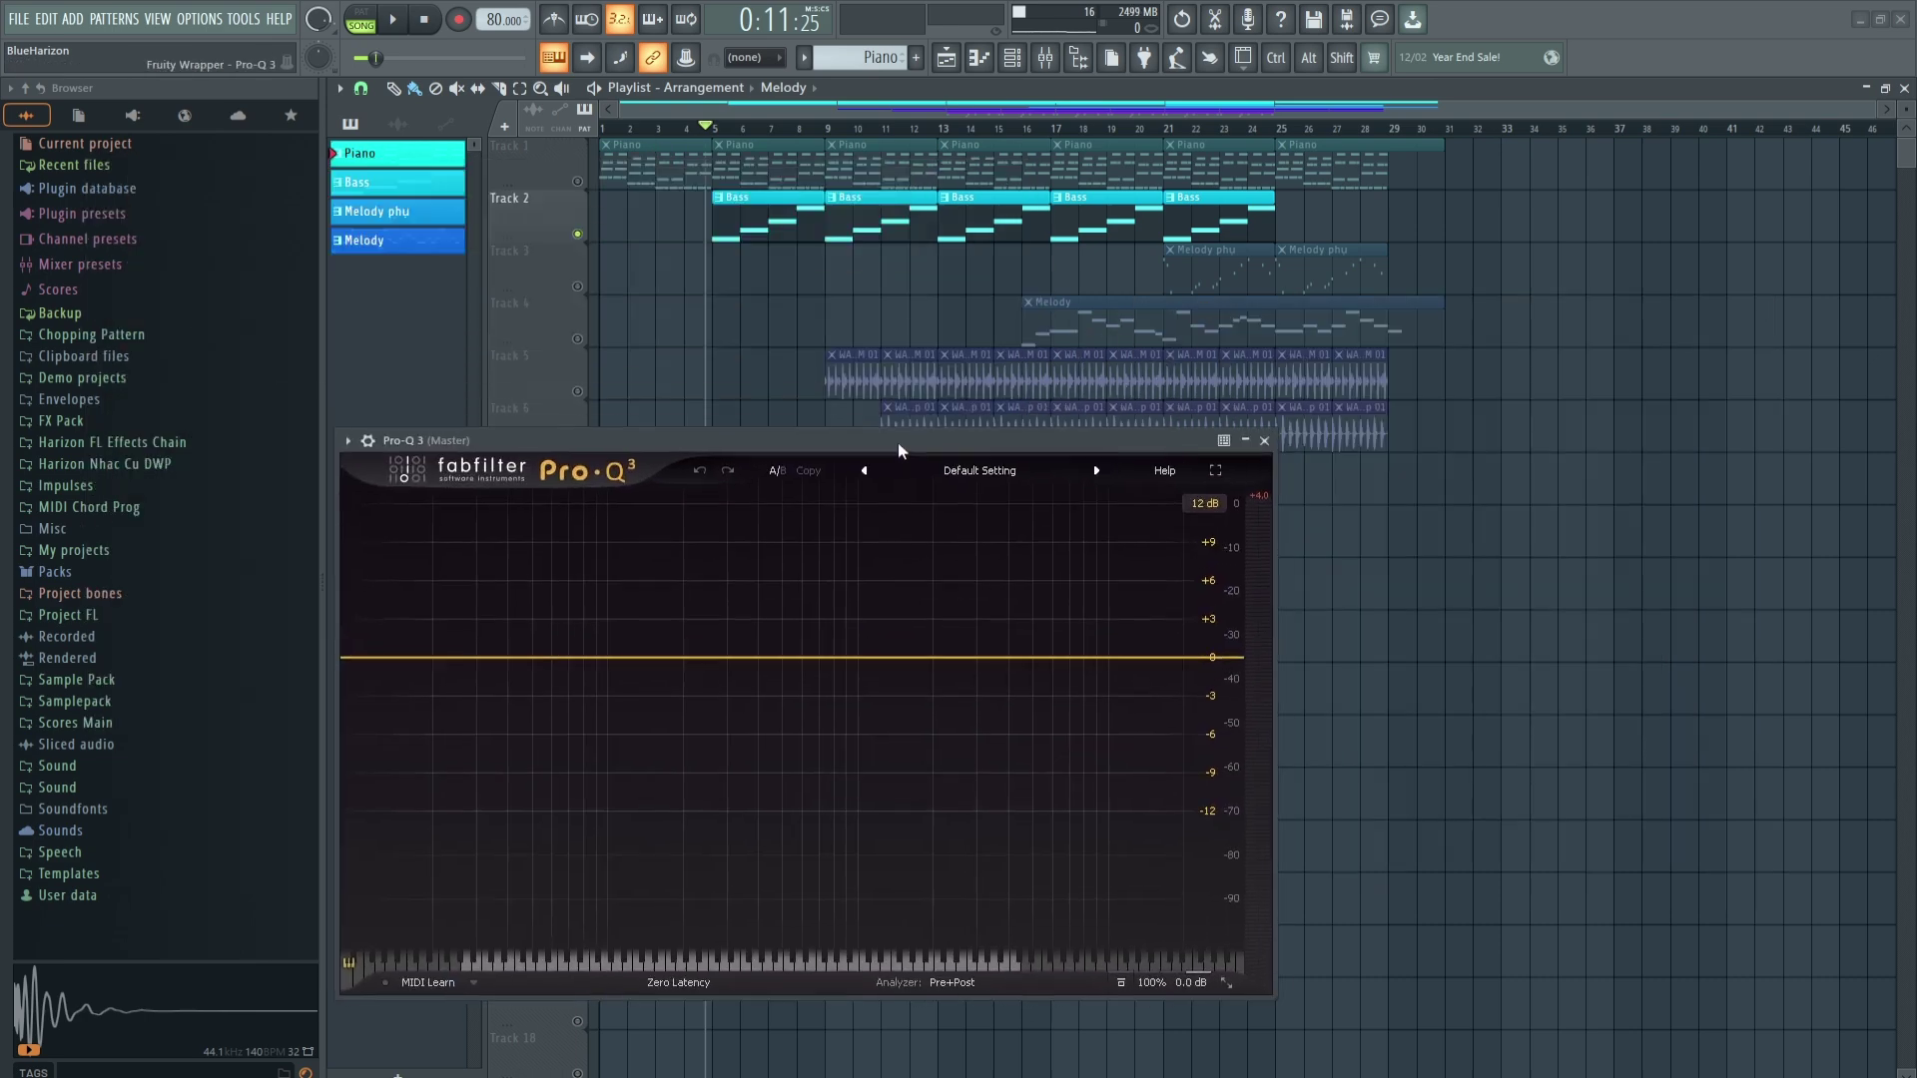
# Play the soloed Bass track to examine its frequency spectrum in Pro-Q 3, stop playback and close the plugin window.
pyautogui.press('space')
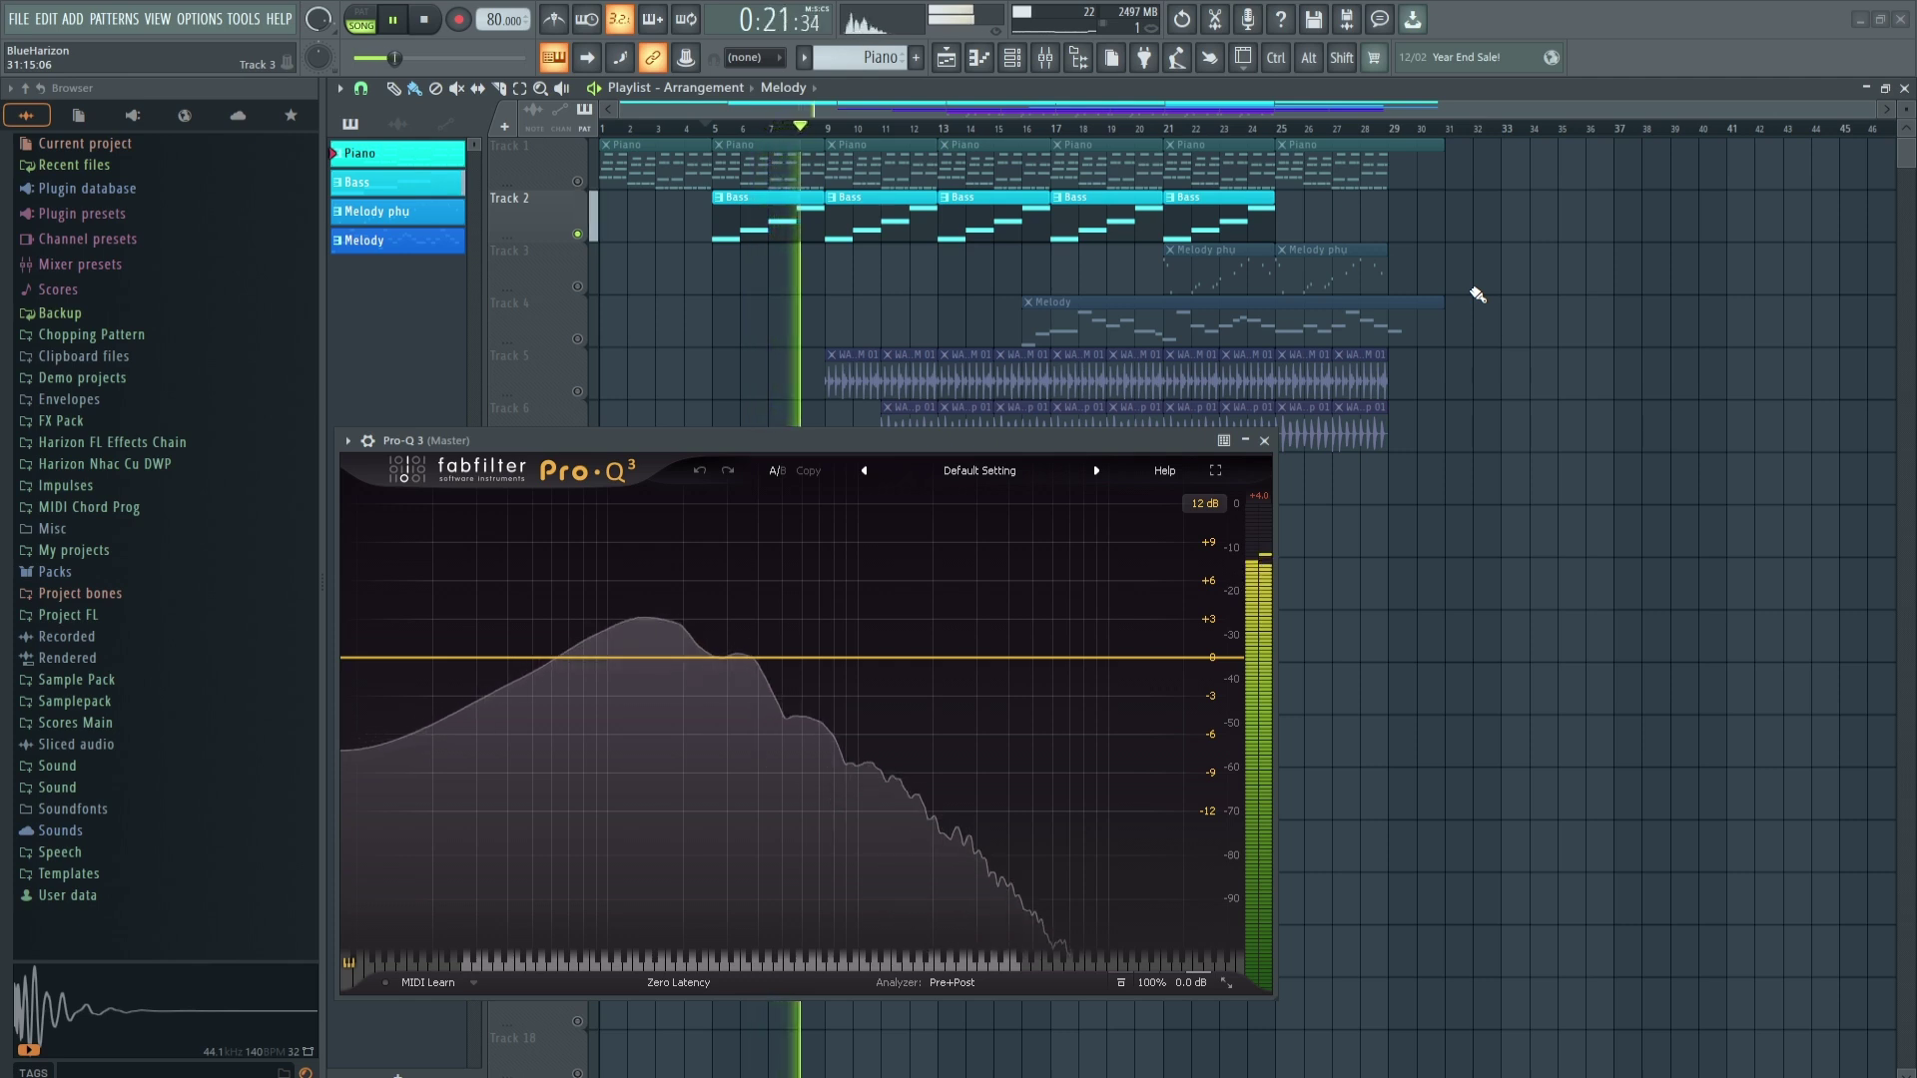
pyautogui.press('space')
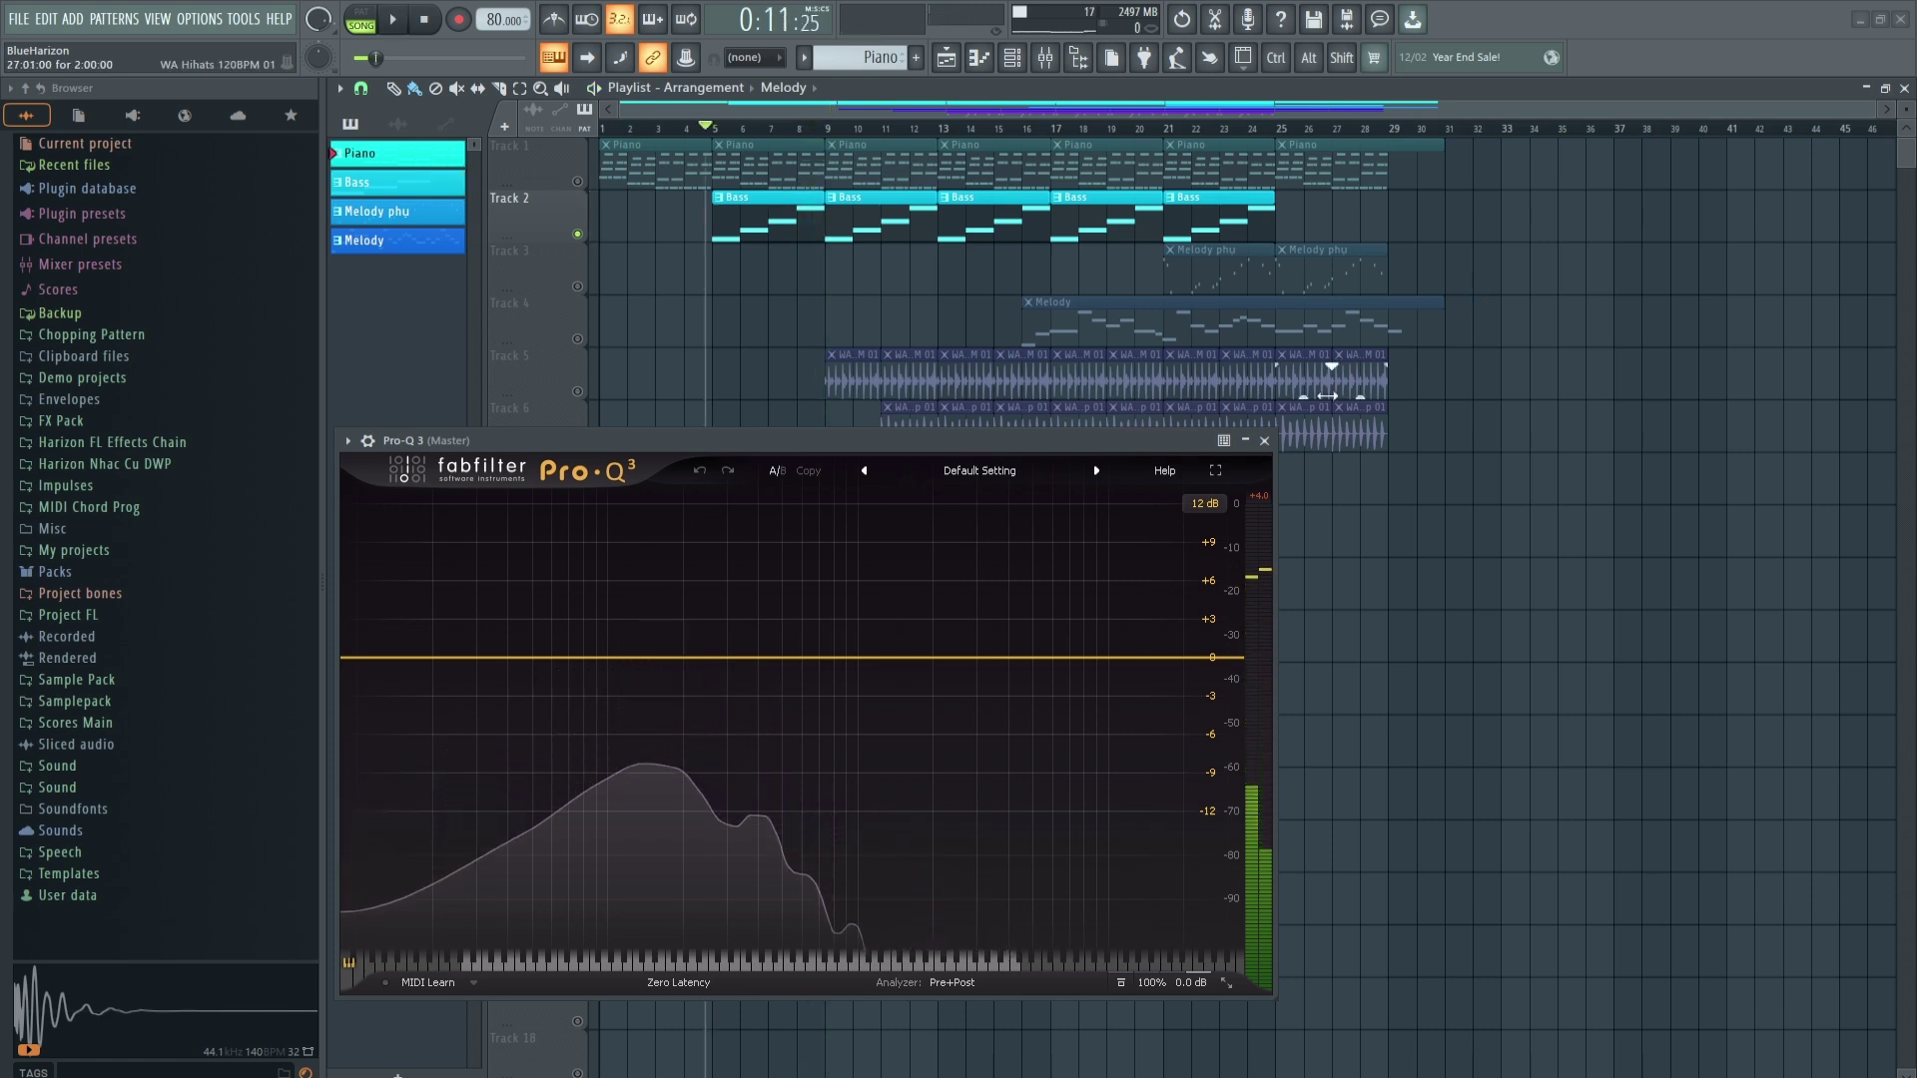
pyautogui.click(1265, 440)
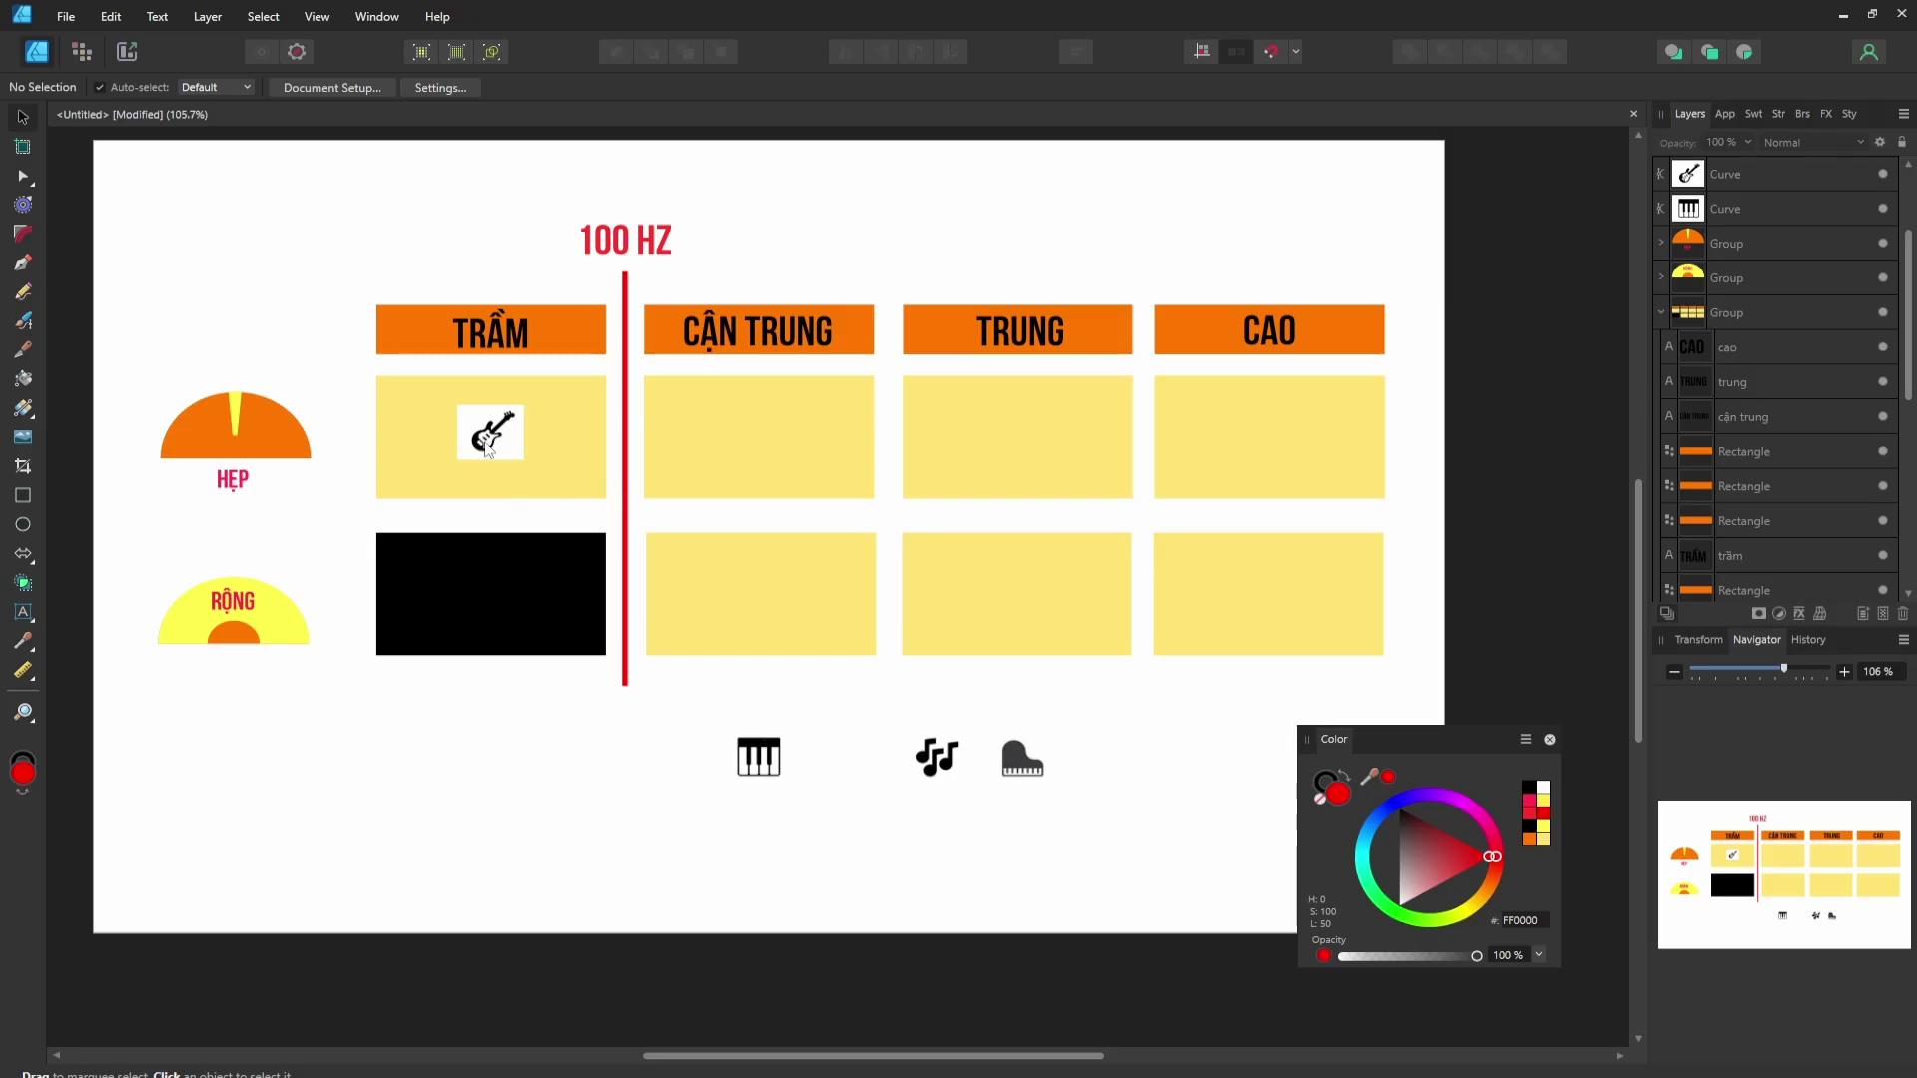
# Switch to Affinity Designer, copy the guitar icon into the Cận Trung column of the Hẹp row and nudge the copy into place.
pyautogui.click(488, 450)
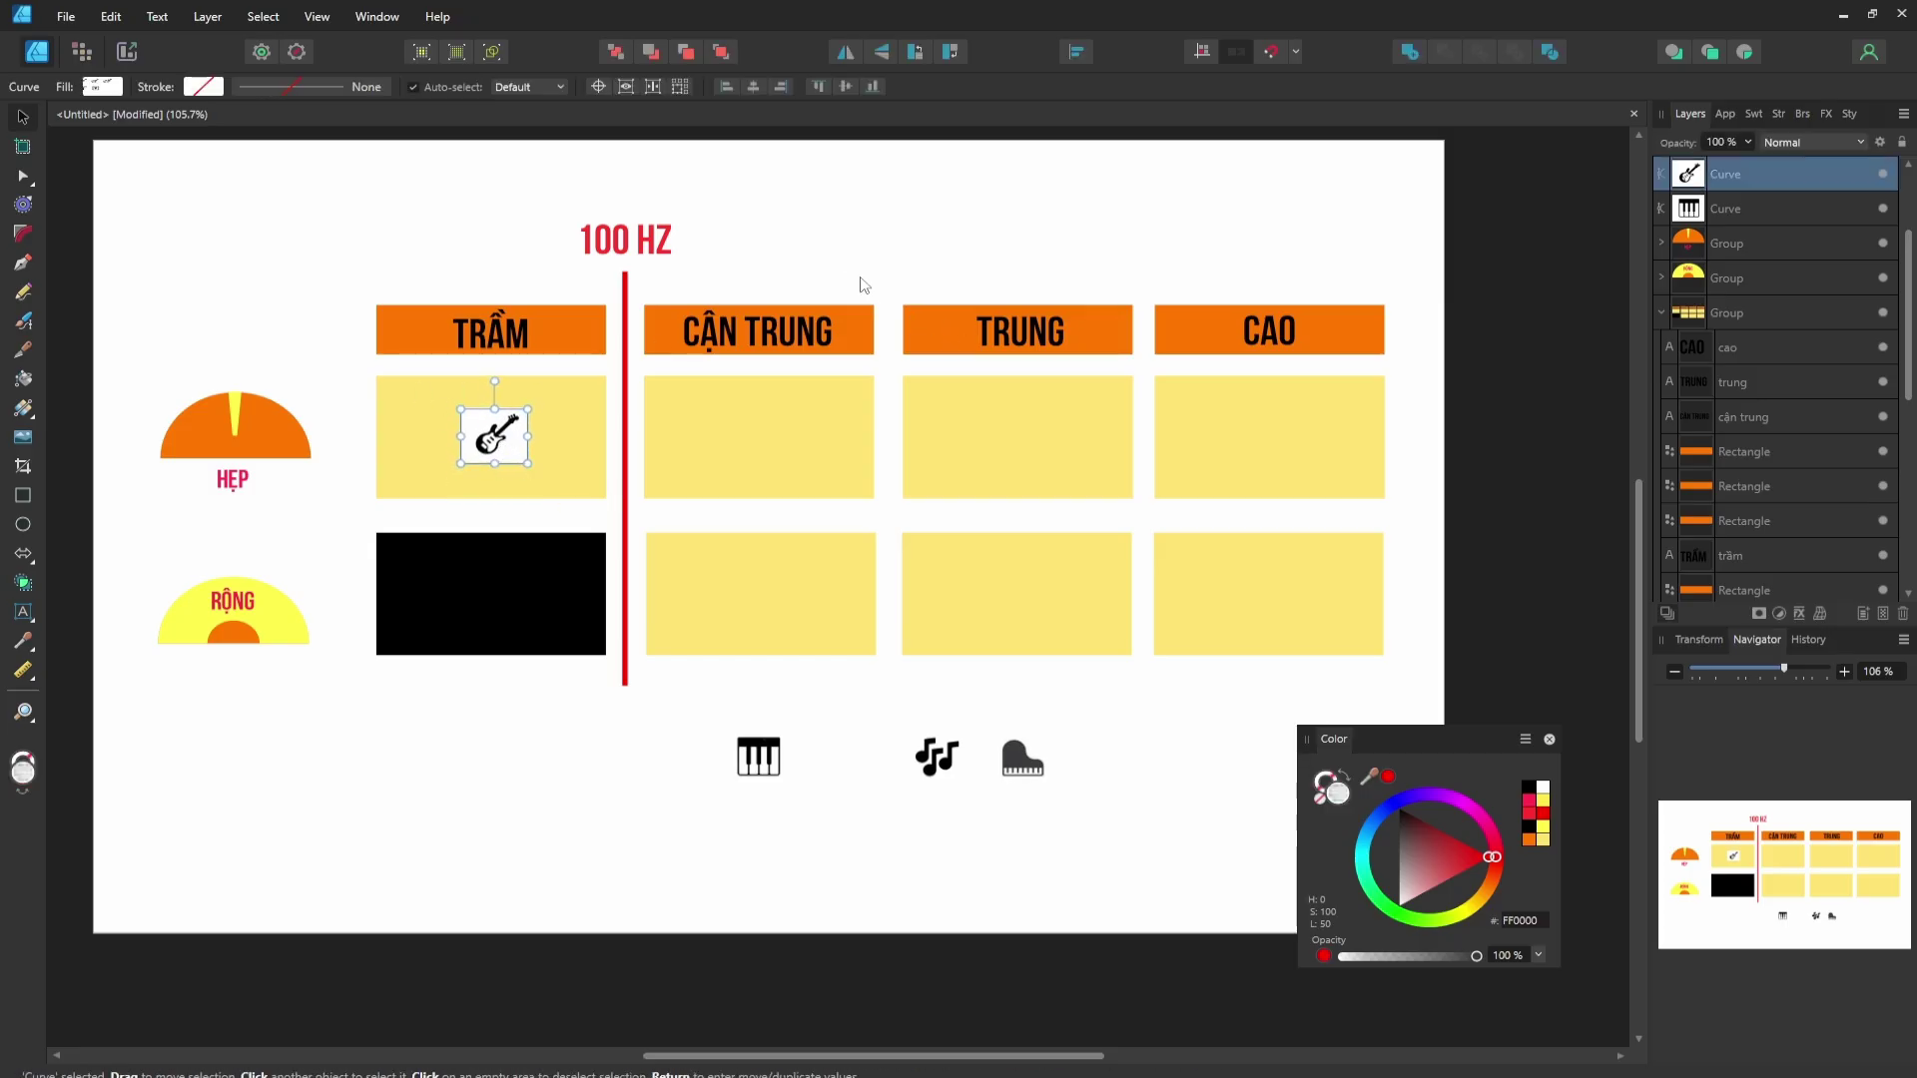
pyautogui.moveTo(512, 457)
pyautogui.mouseDown()
pyautogui.moveTo(726, 452)
pyautogui.moveTo(703, 449)
pyautogui.mouseUp()
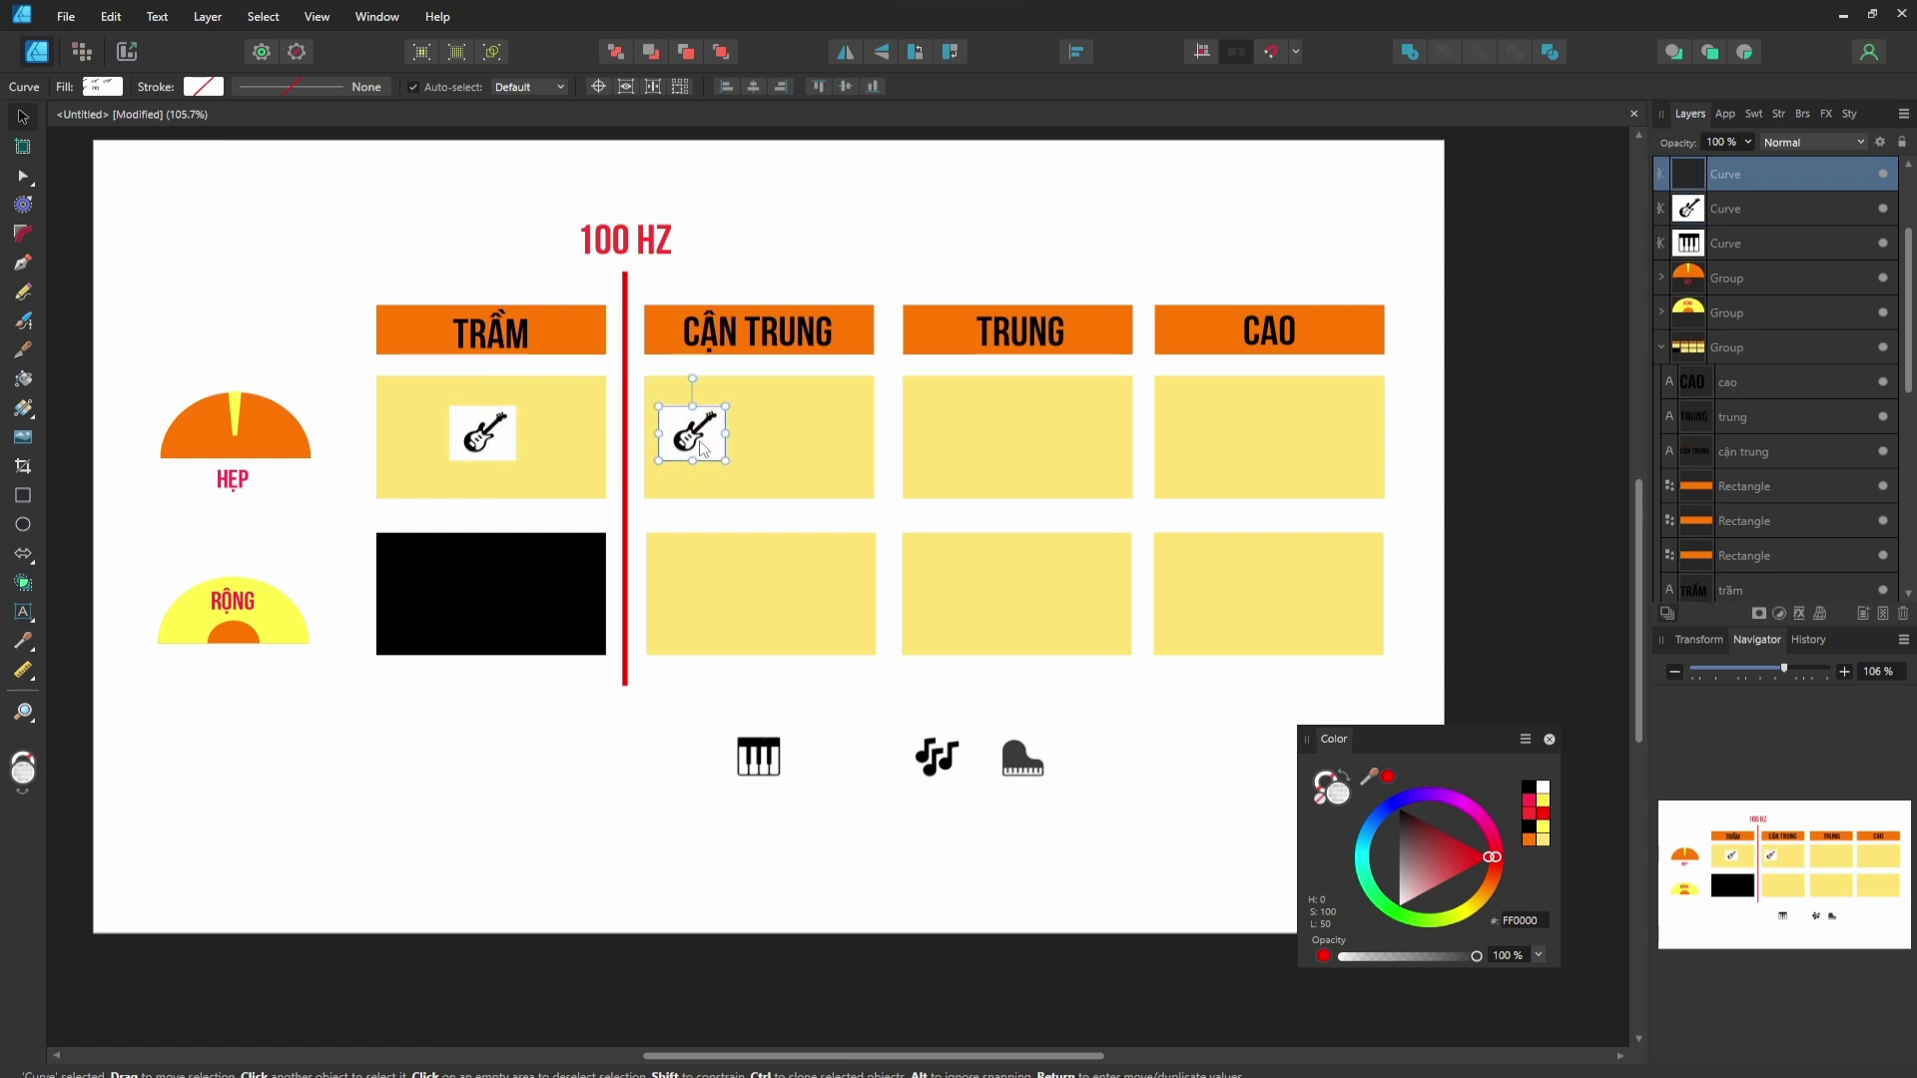
pyautogui.click(788, 224)
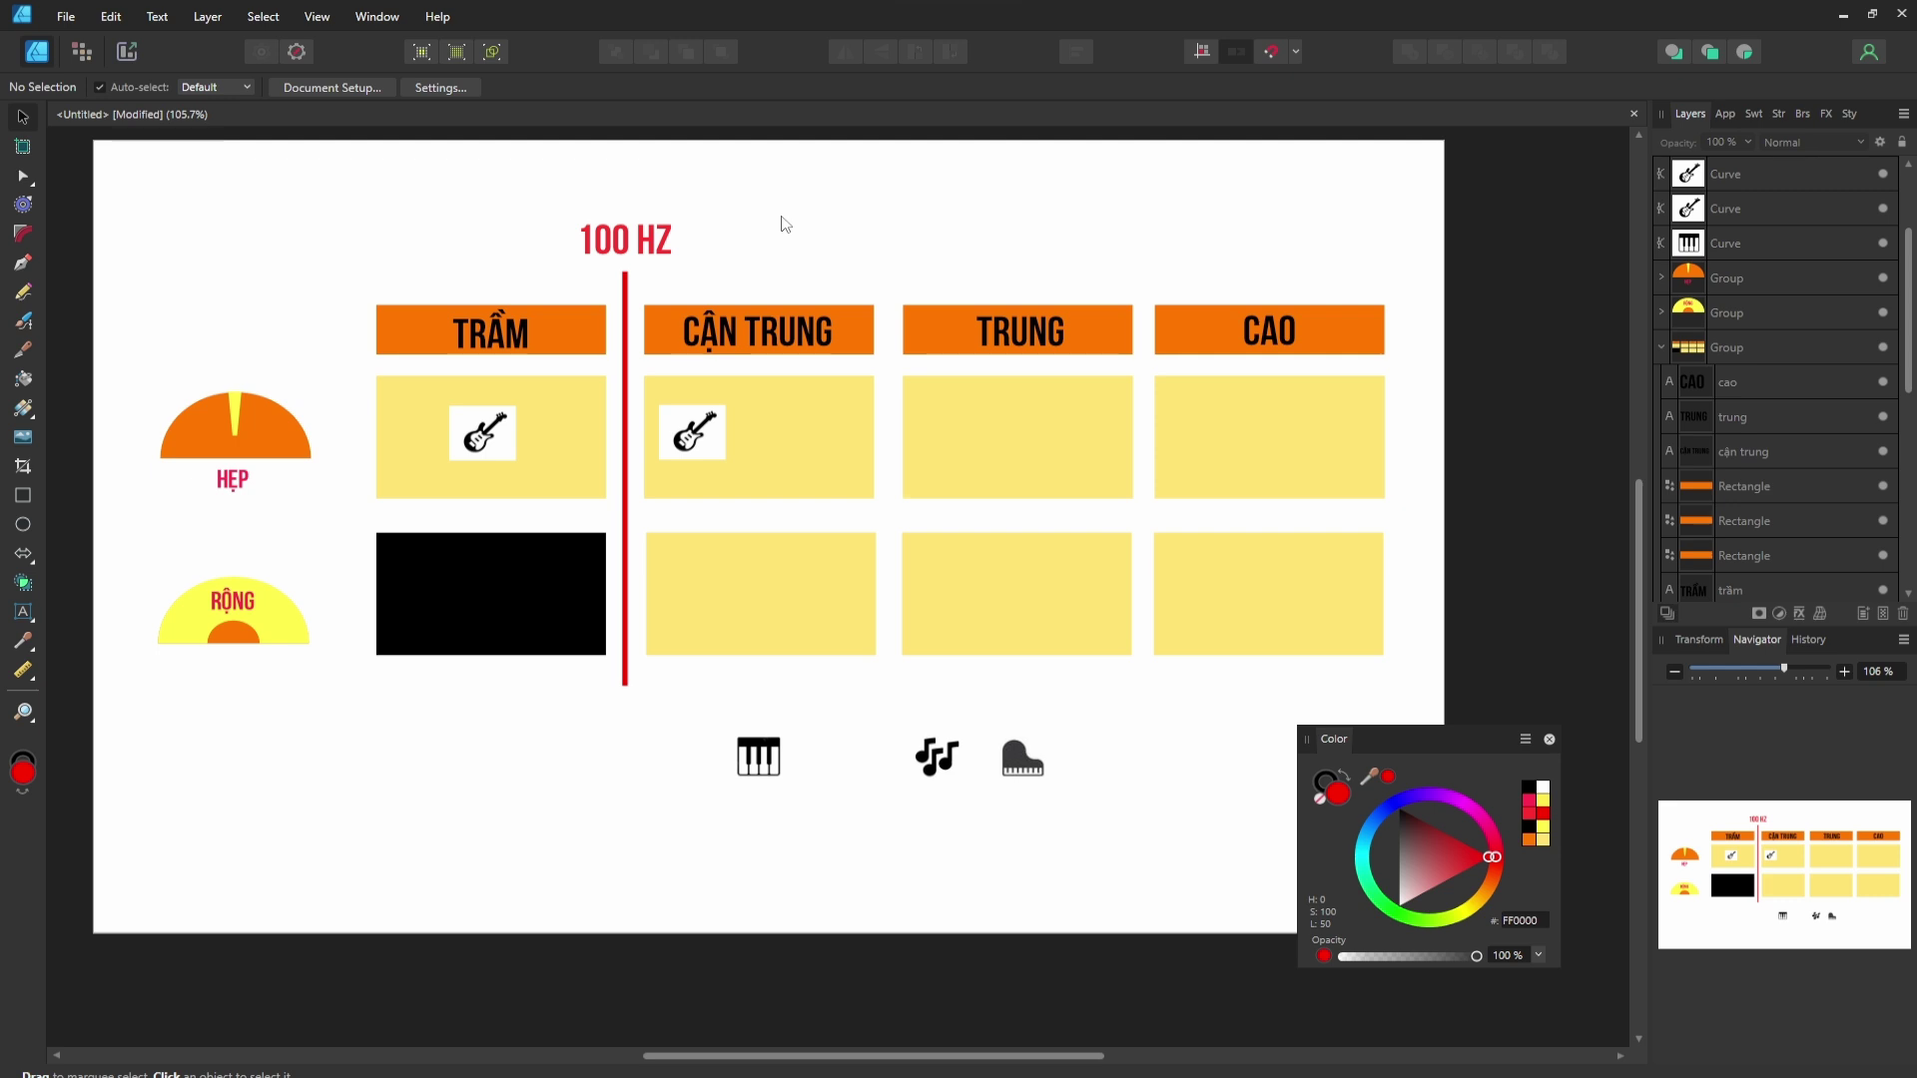
pyautogui.moveTo(685, 437); pyautogui.dragTo(689, 440)
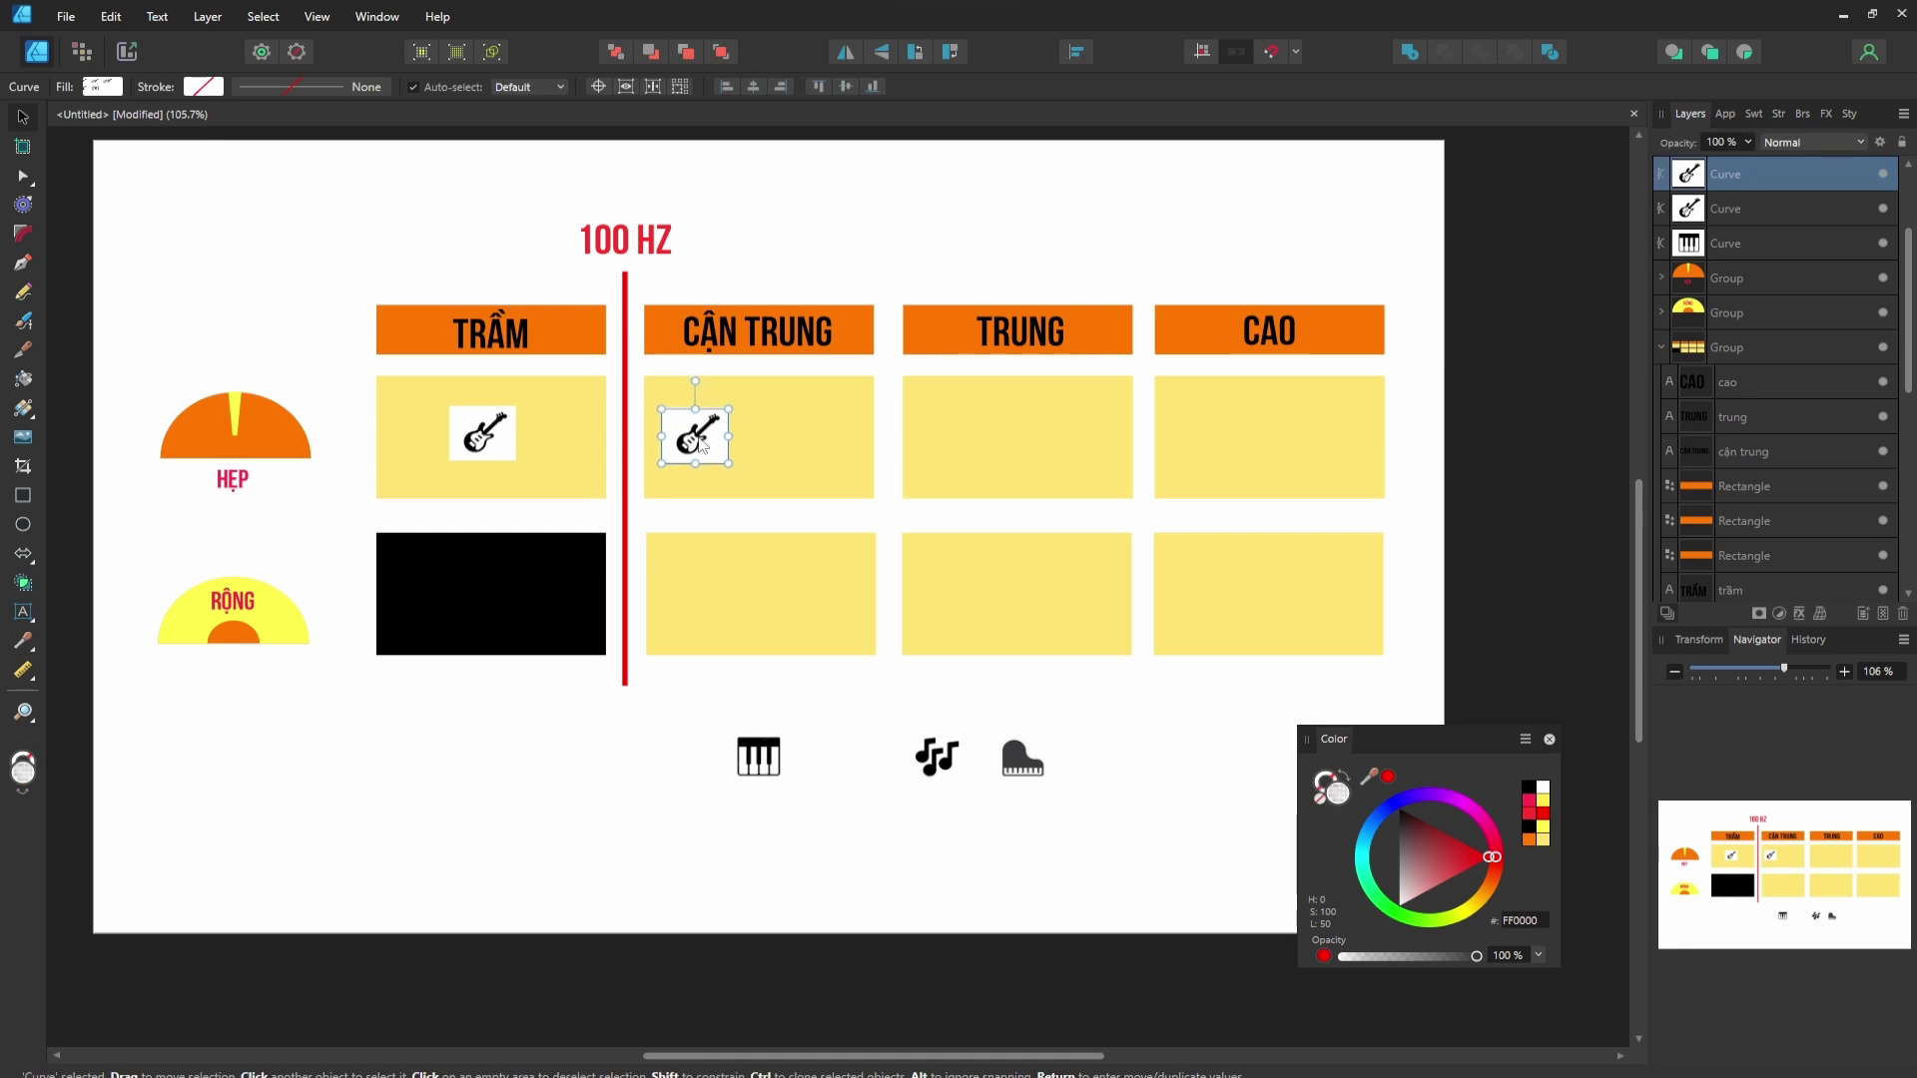
pyautogui.click(796, 232)
pyautogui.click(706, 446)
pyautogui.moveTo(695, 442); pyautogui.dragTo(697, 442)
pyautogui.click(790, 251)
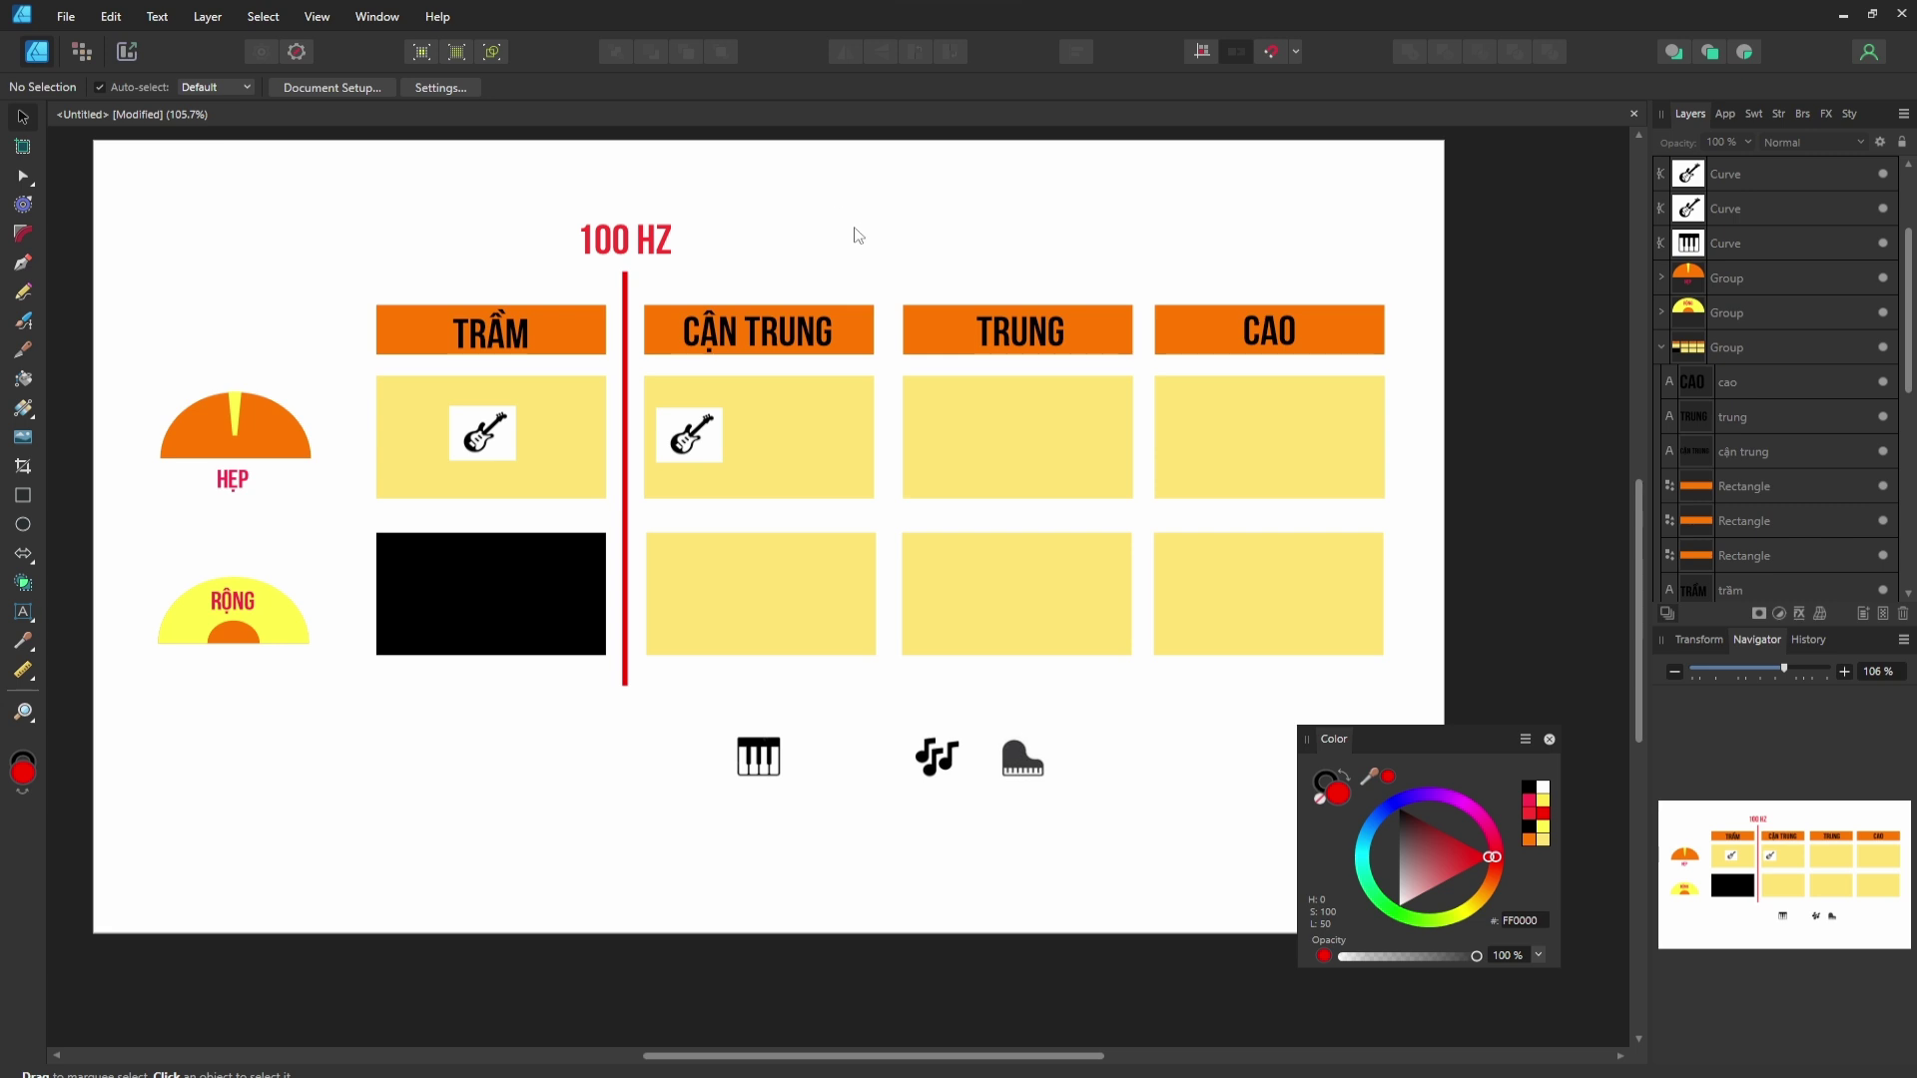
pyautogui.moveTo(703, 417); pyautogui.dragTo(708, 433)
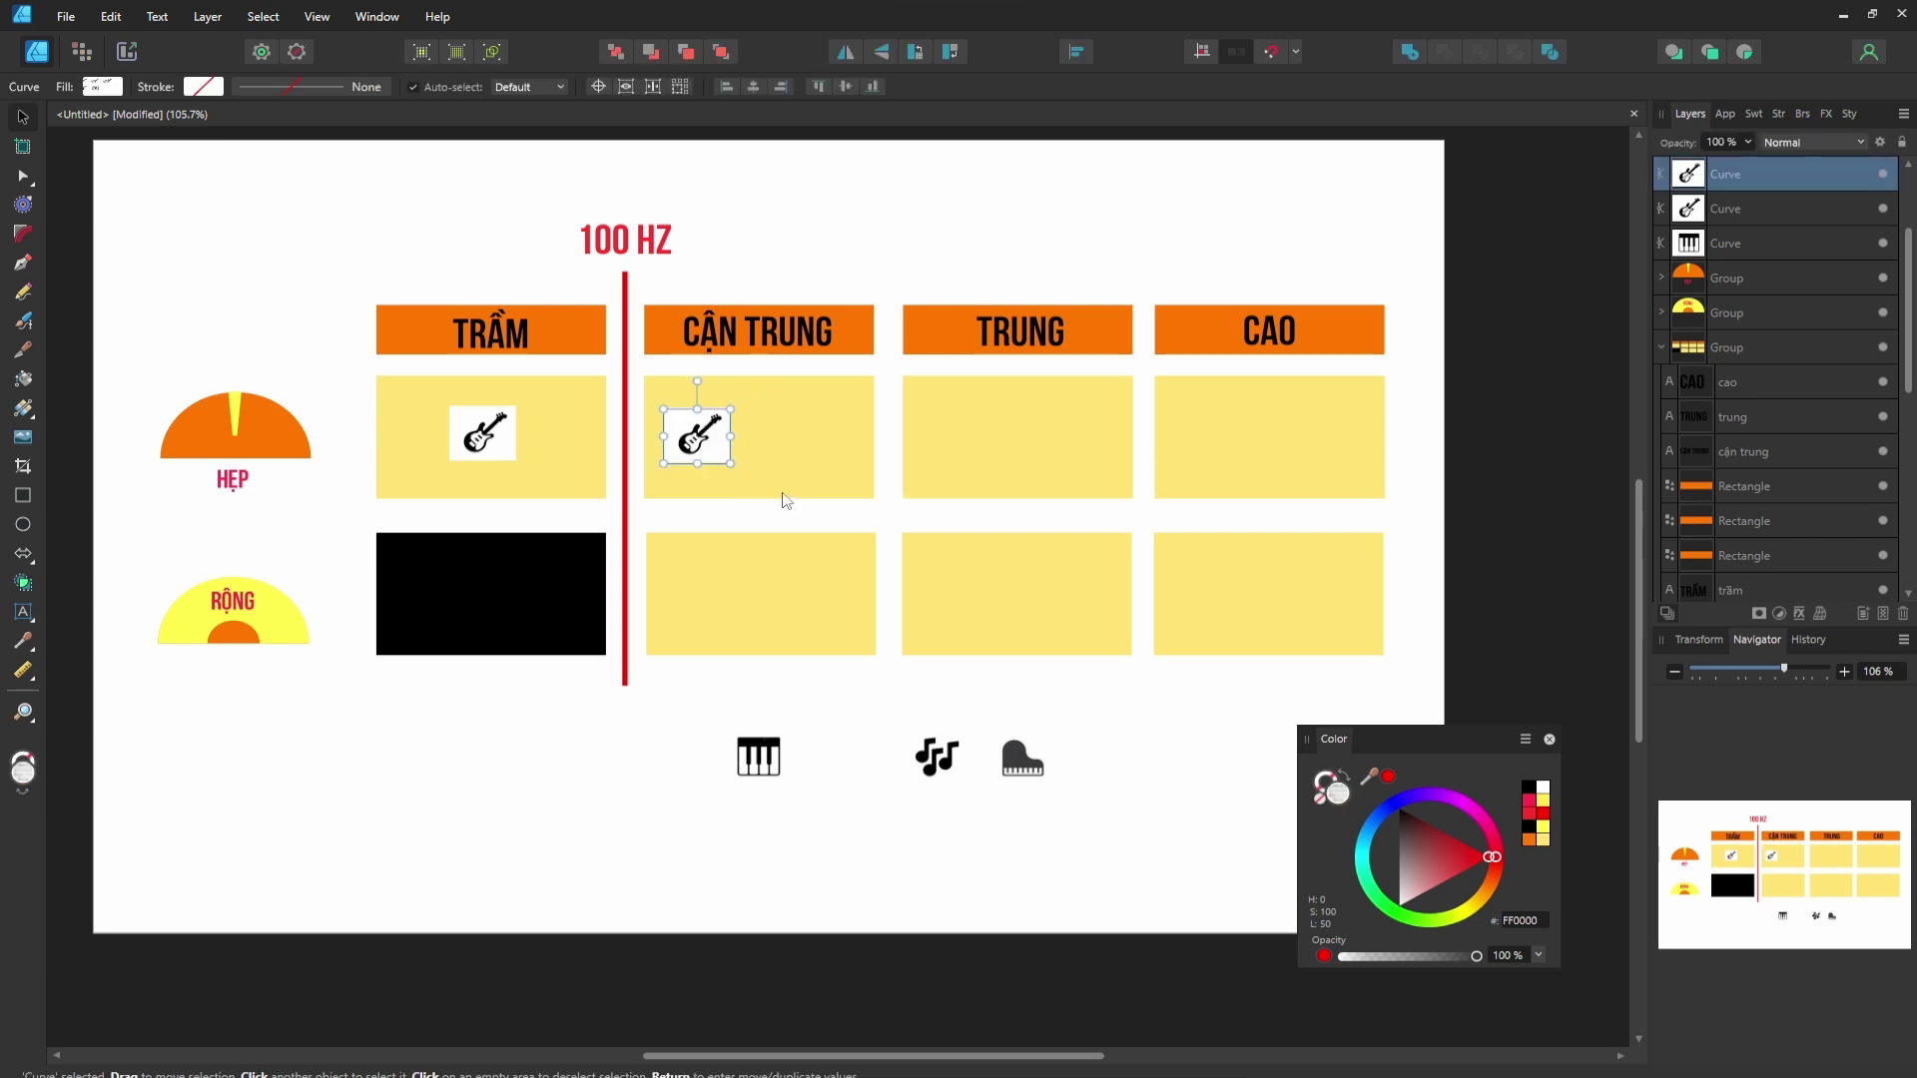
pyautogui.click(775, 764)
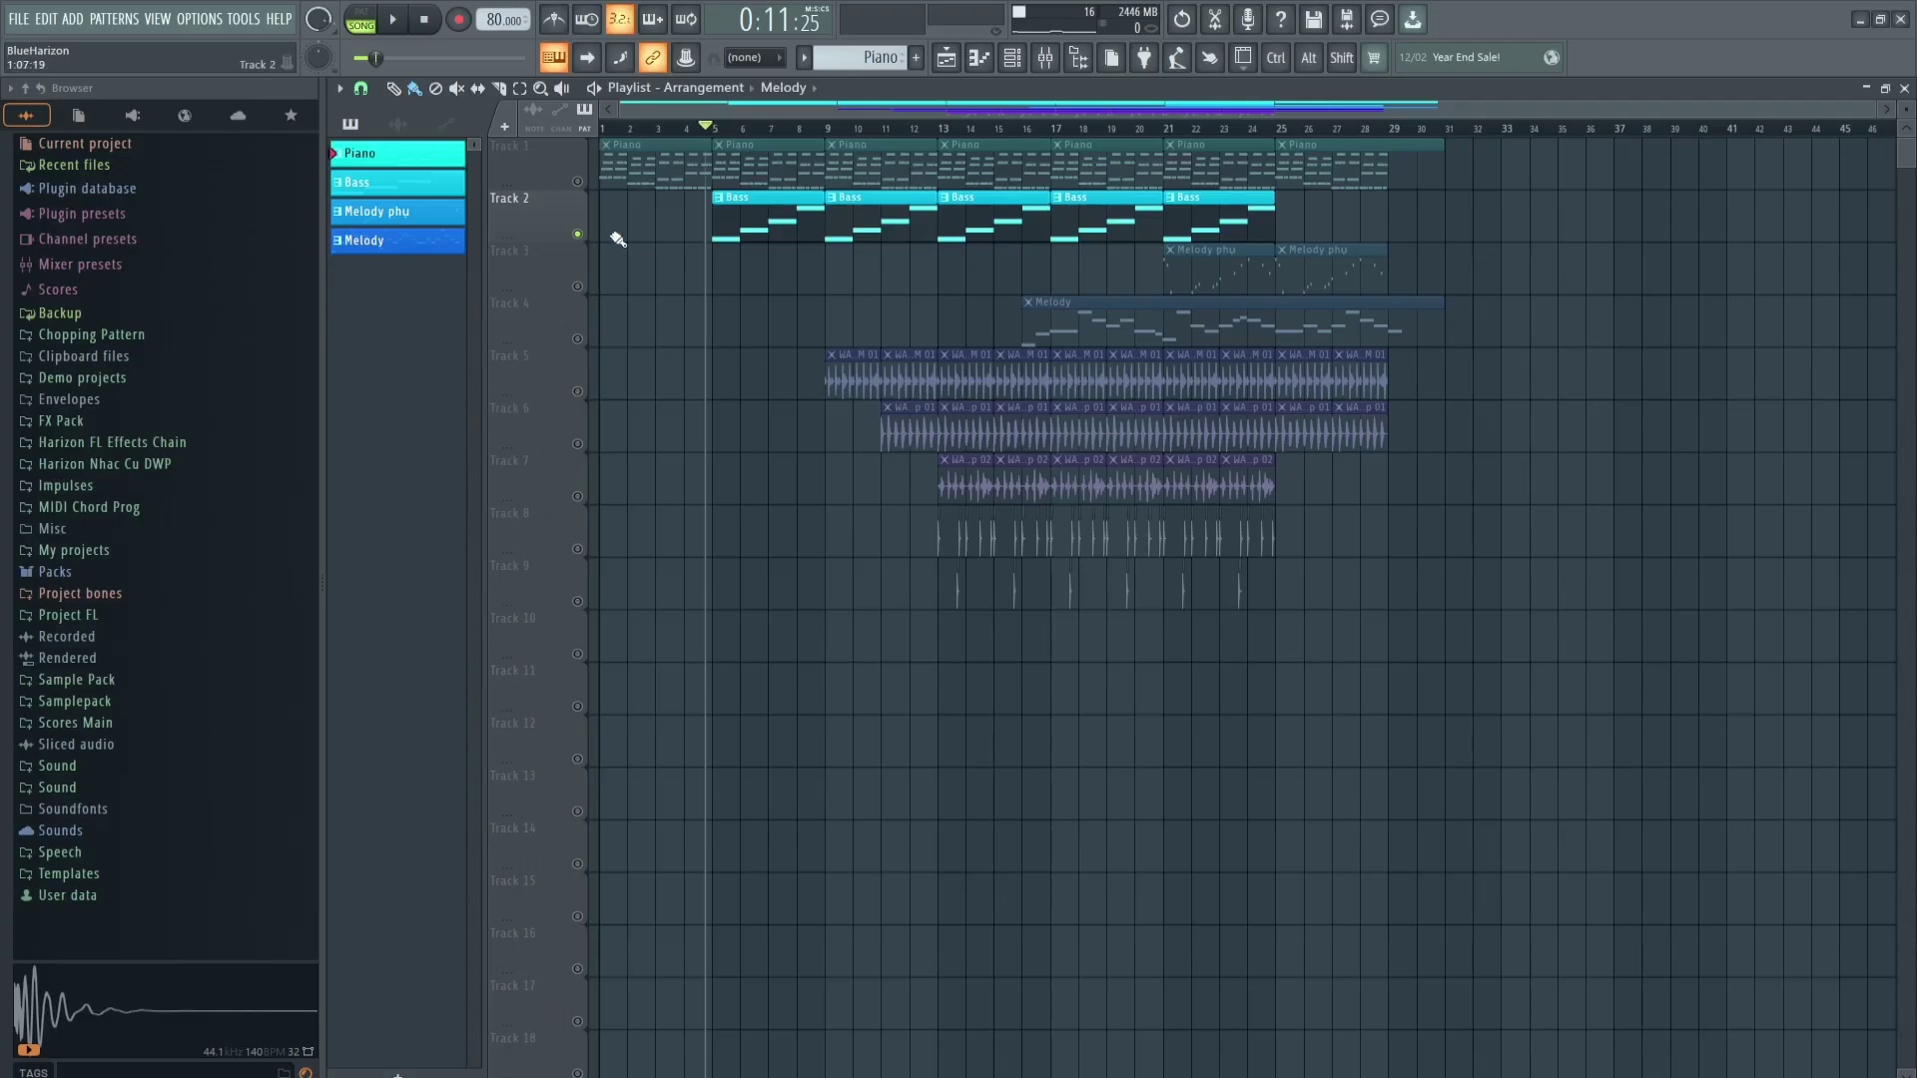
# Return to FL Studio, unmute Track 1 with the Piano clips and mute Track 2, leaving the Channel rack closed.
pyautogui.click(578, 181)
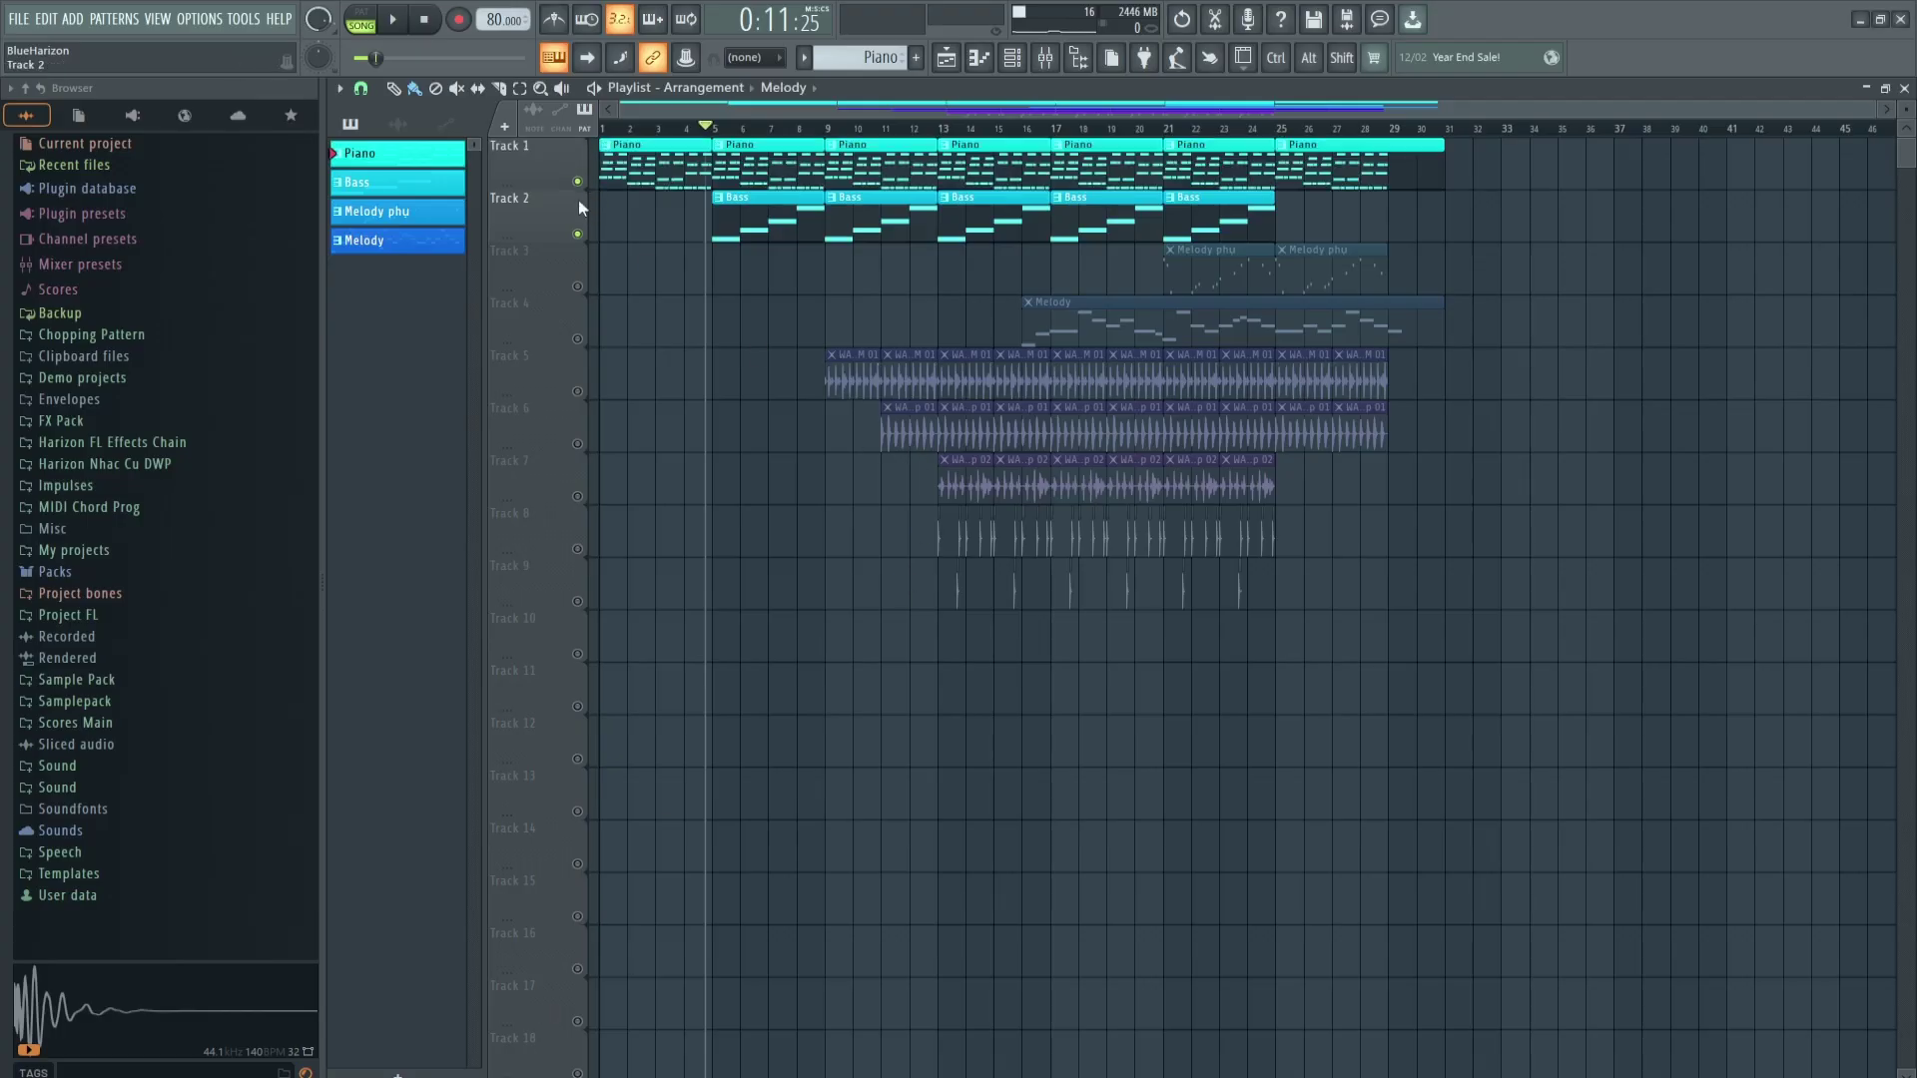
pyautogui.click(578, 233)
pyautogui.click(1029, 62)
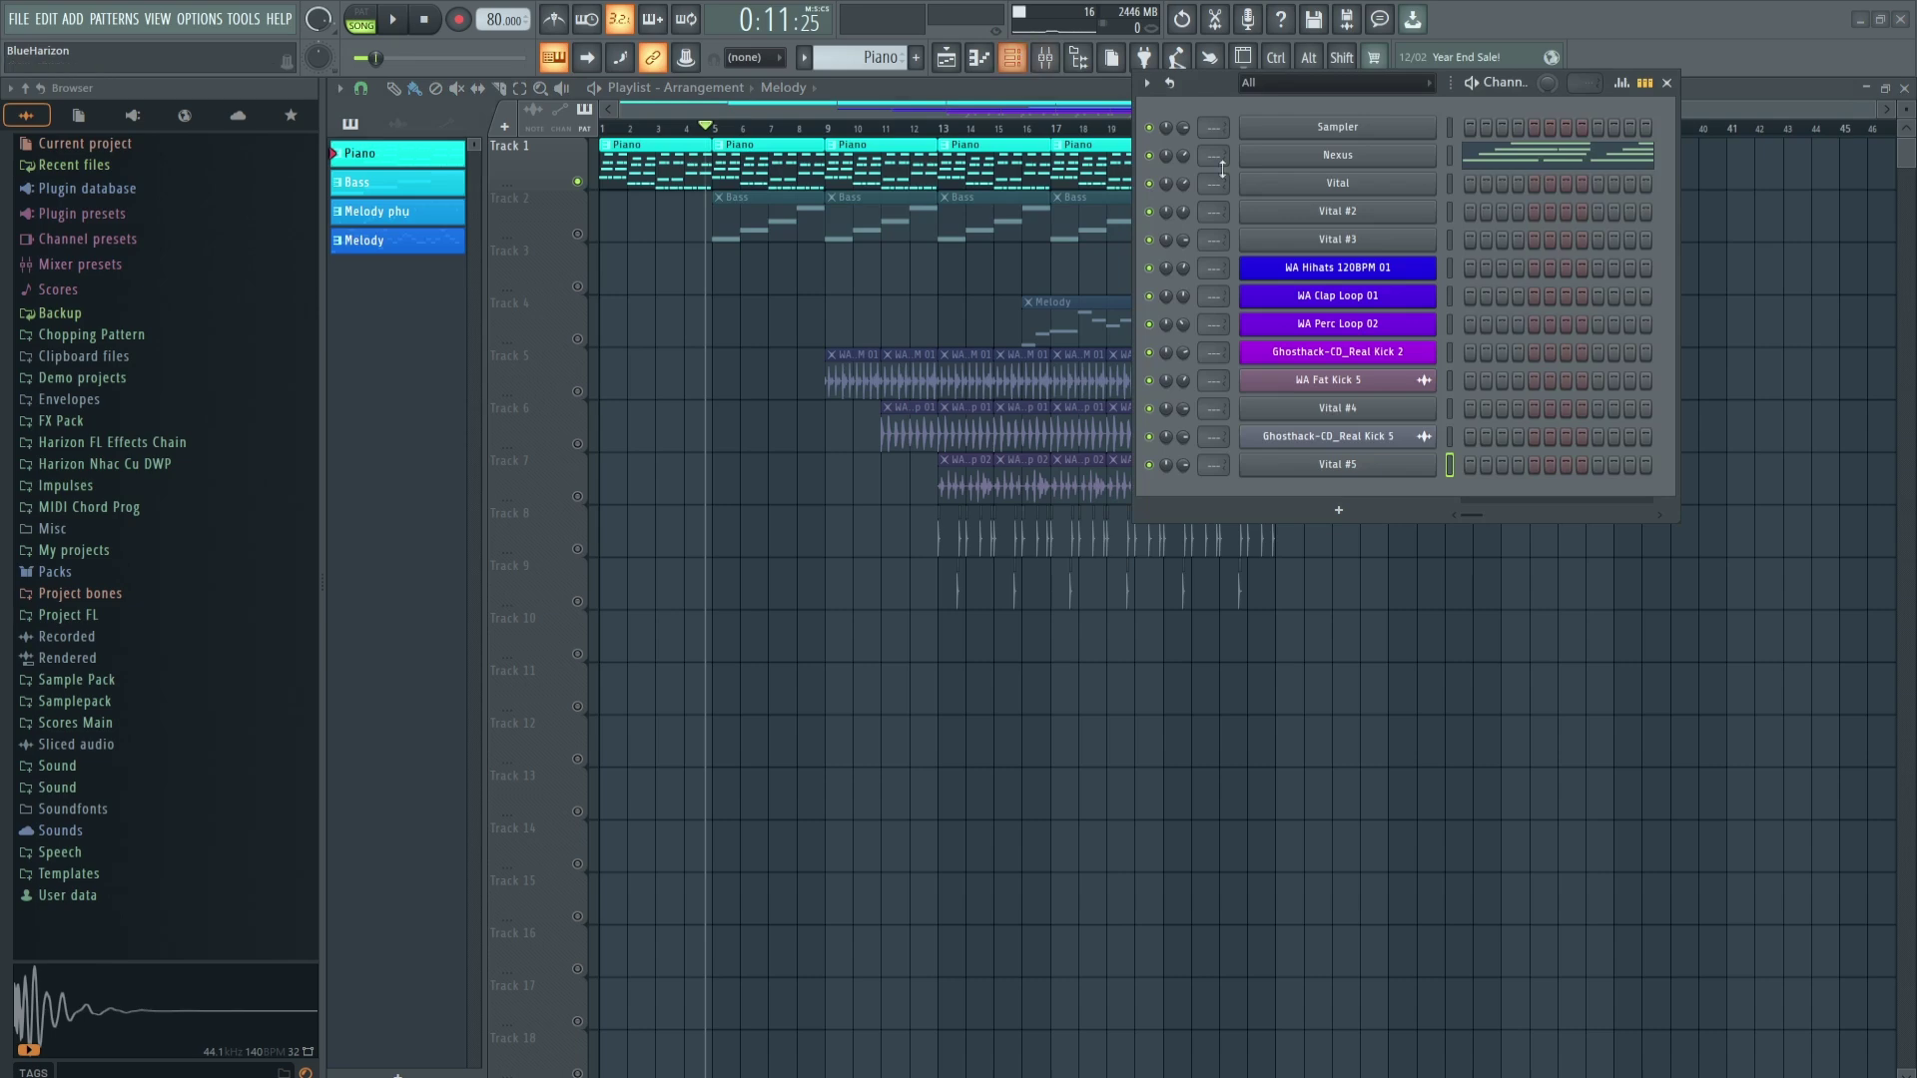
pyautogui.click(1665, 84)
# Reopen the Master track's Pro-Q 3 window and close the mixer.
pyautogui.click(1044, 57)
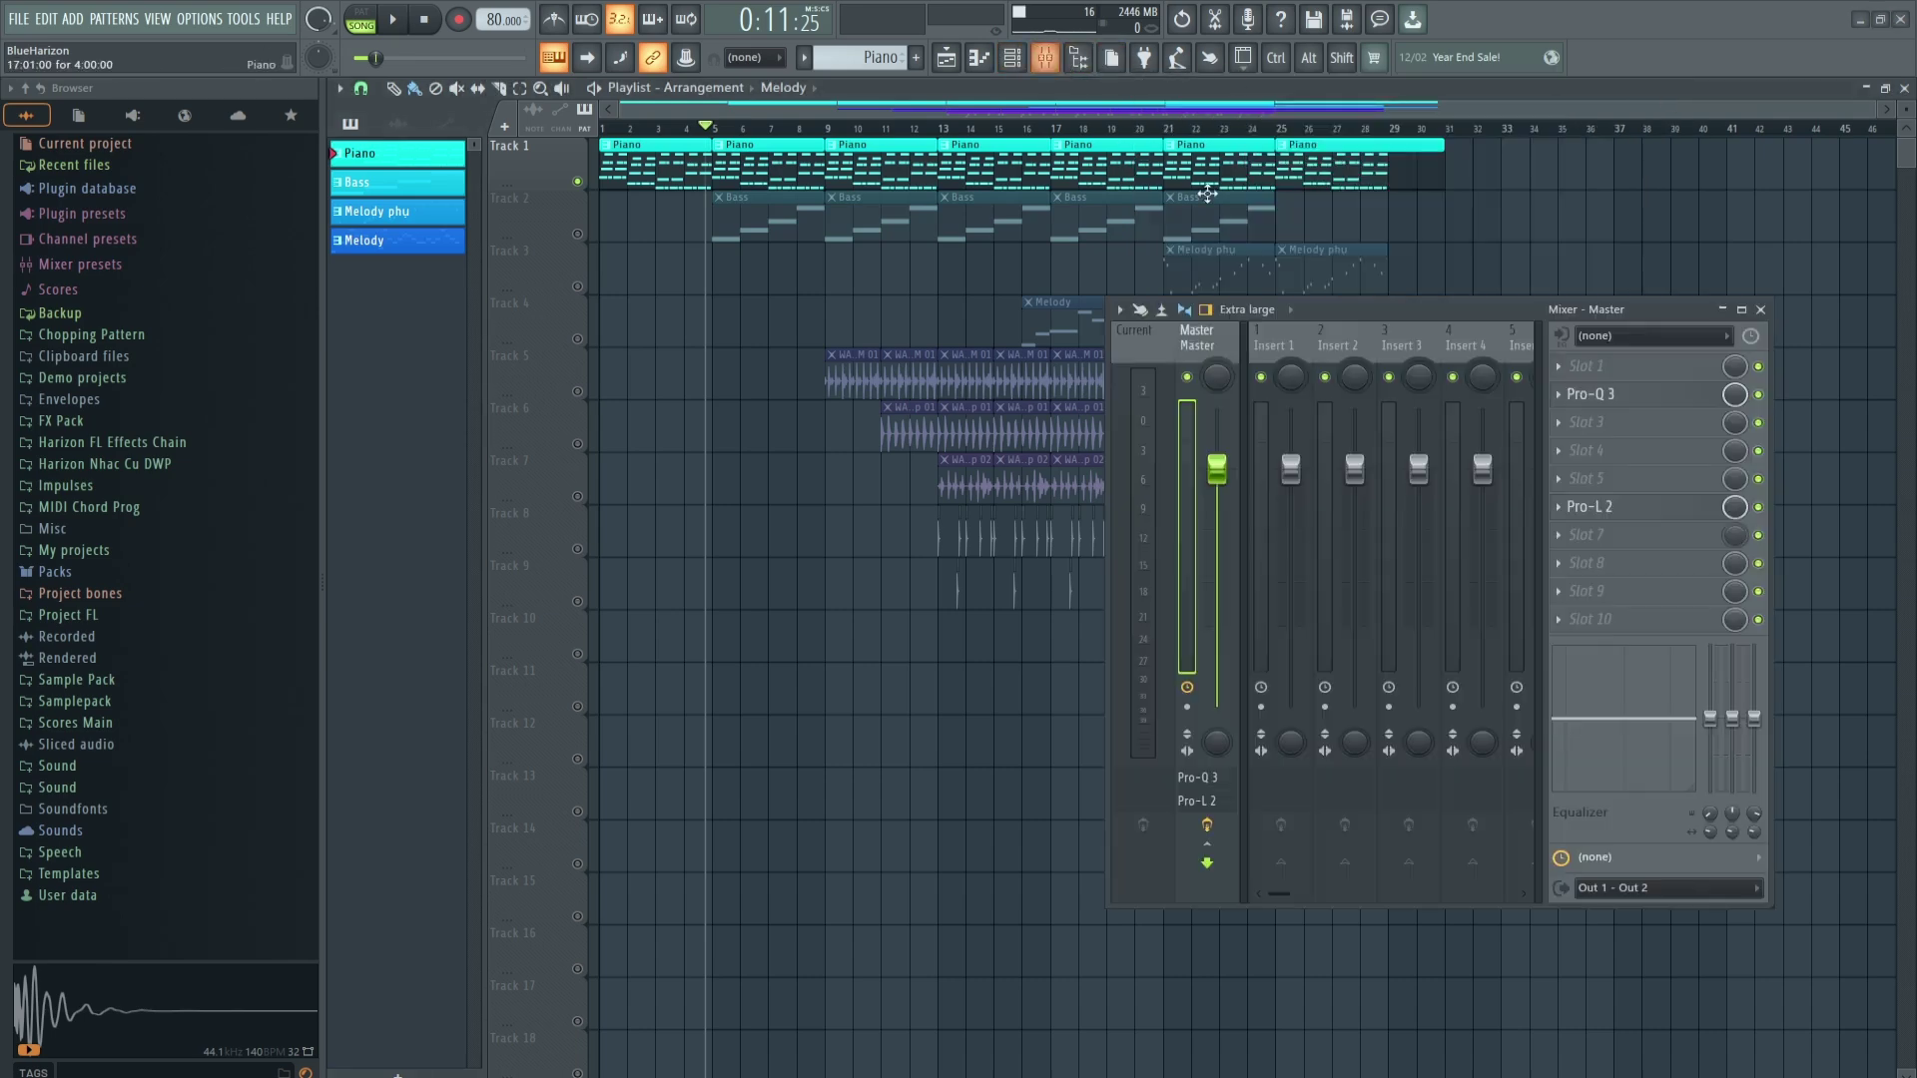
pyautogui.click(1630, 397)
pyautogui.click(1760, 309)
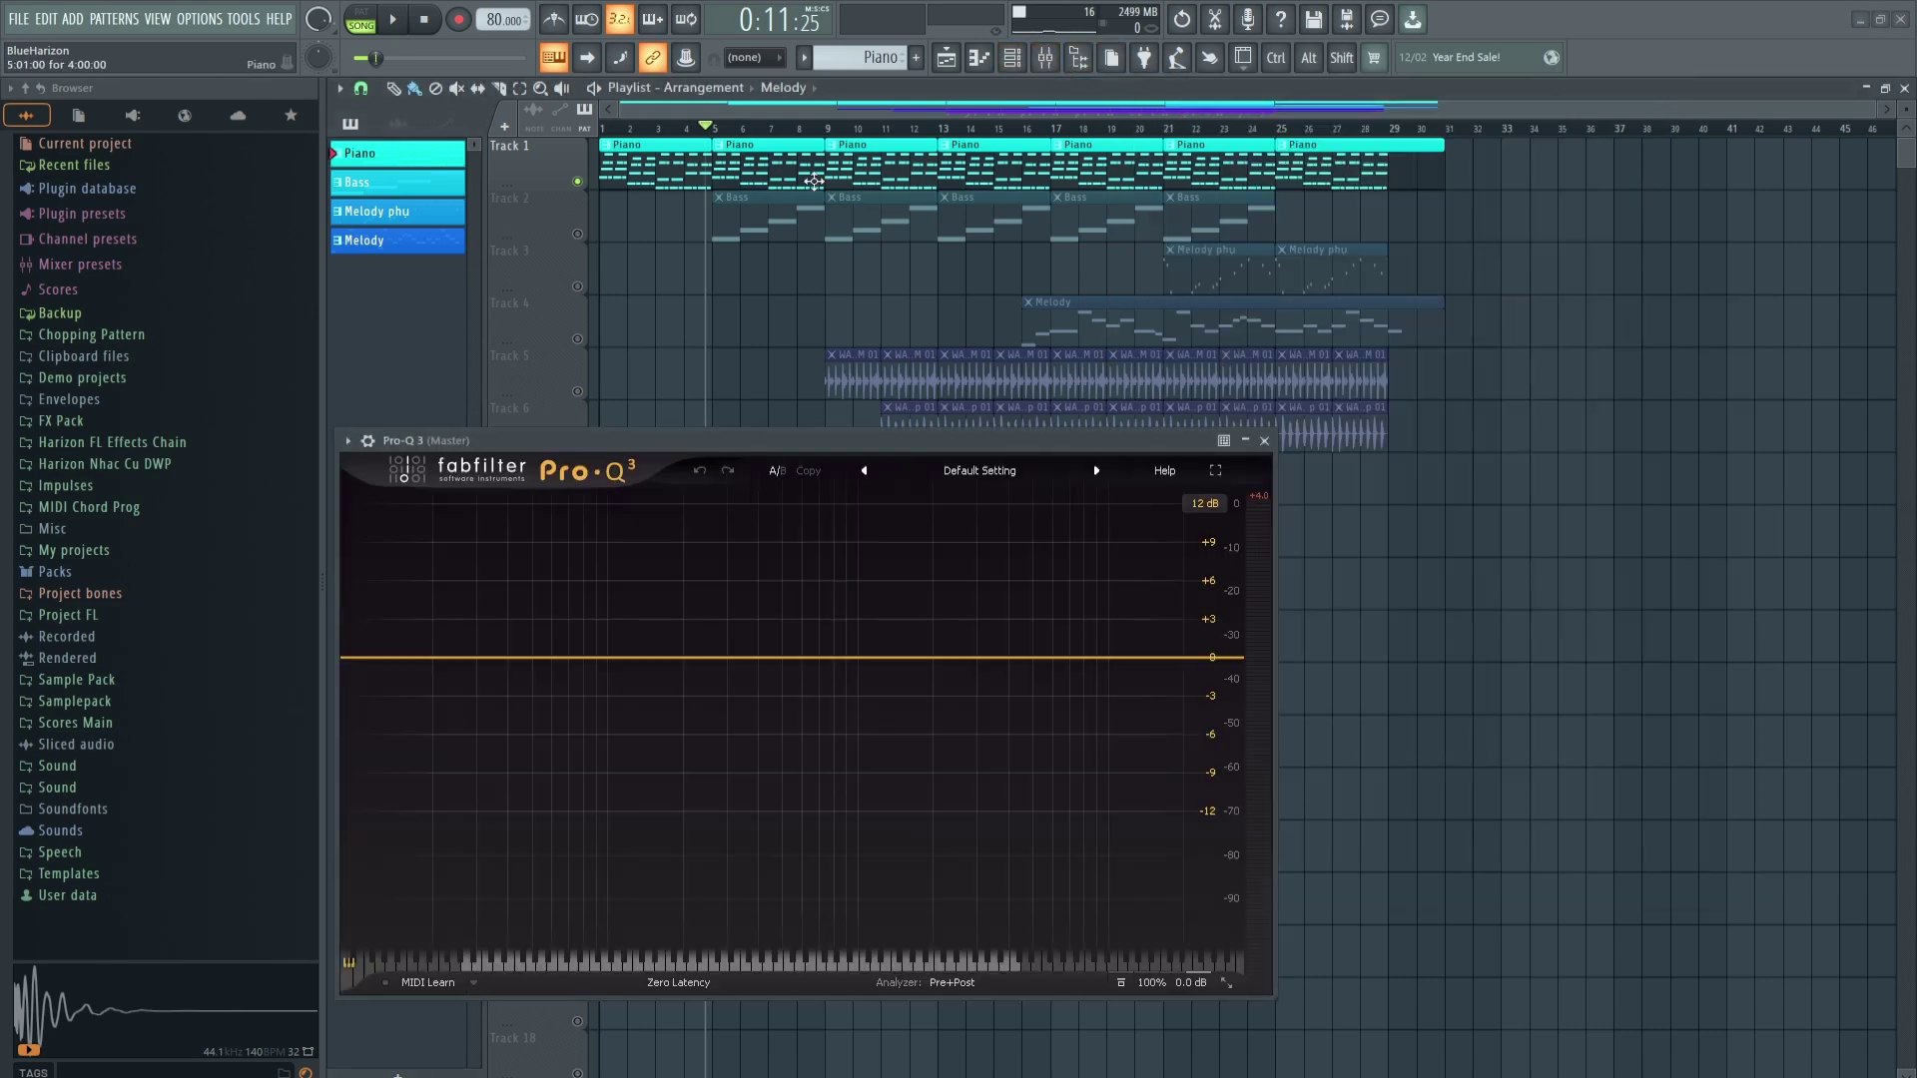
# Play the Piano track from about bar 2 and examine its frequency spectrum in Pro-Q 3.
pyautogui.click(635, 137)
pyautogui.press('space')
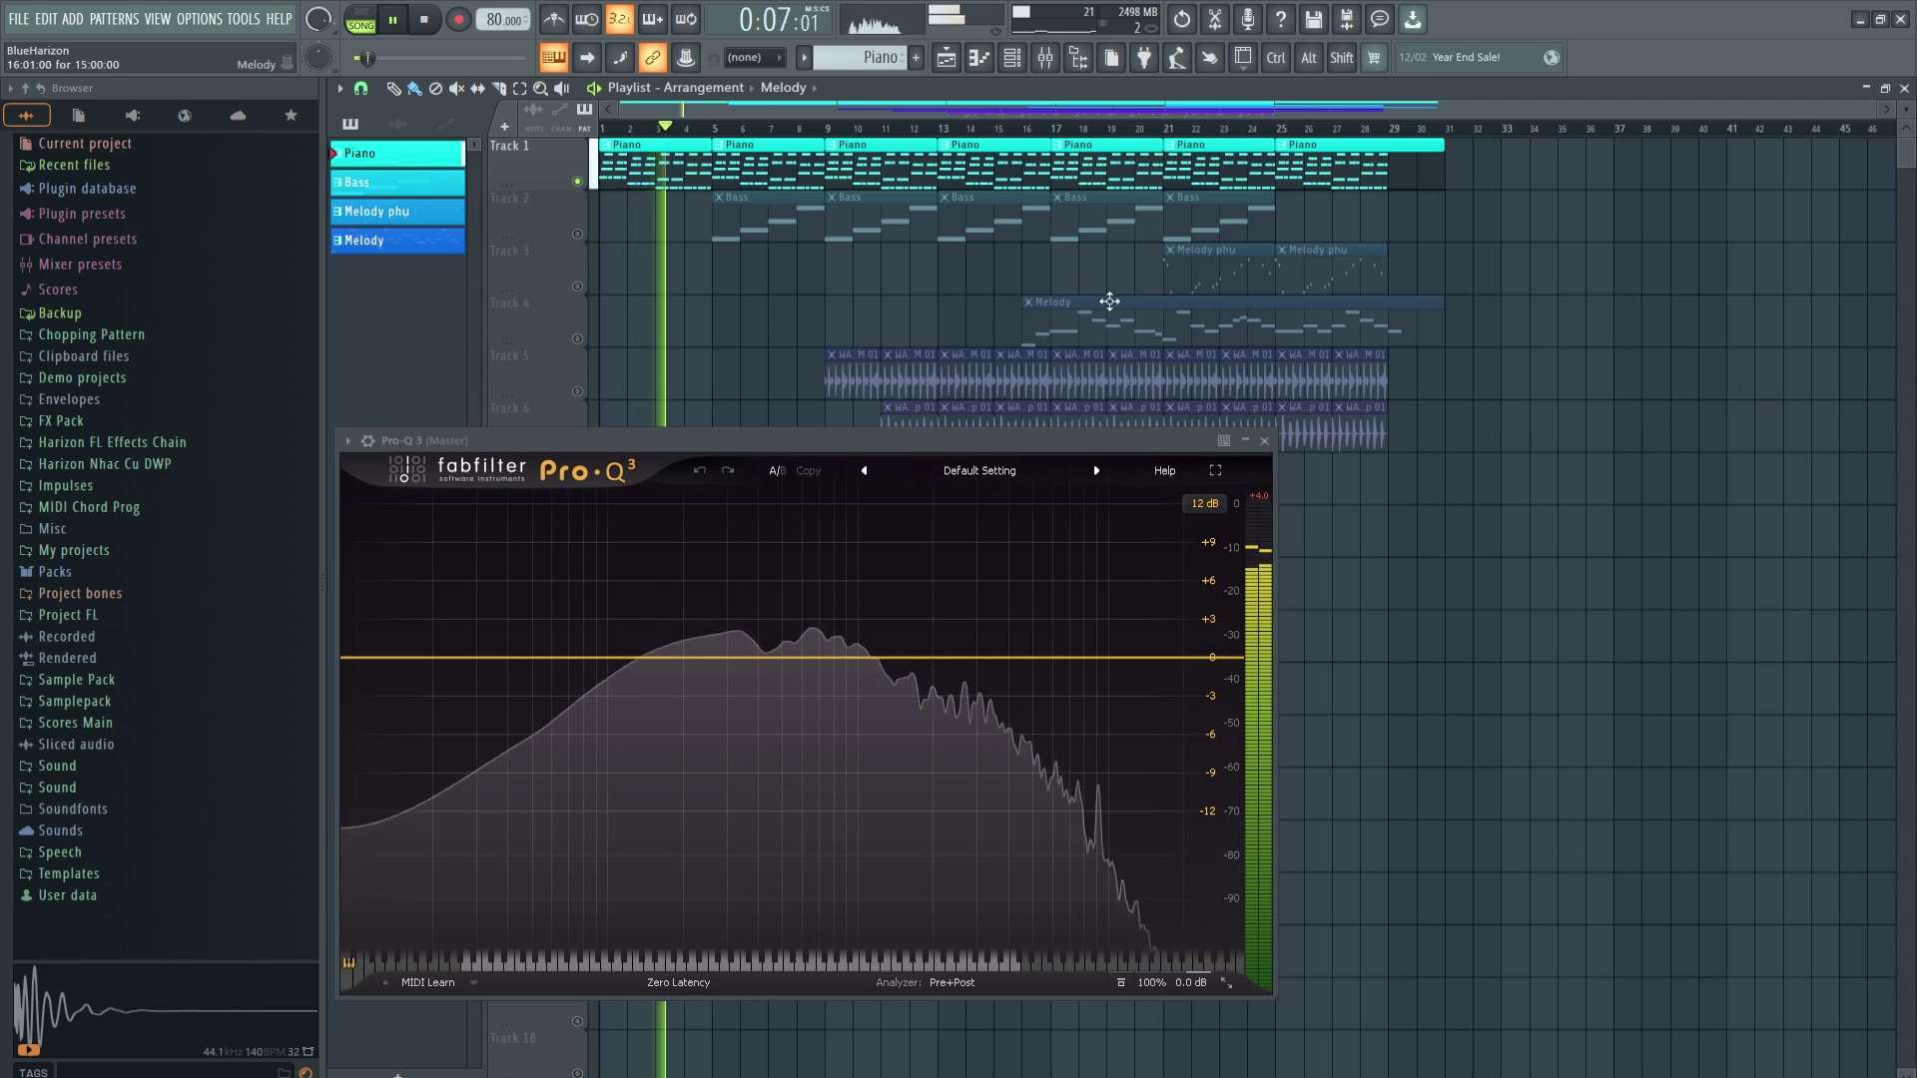
pyautogui.click(1012, 59)
pyautogui.click(1012, 59)
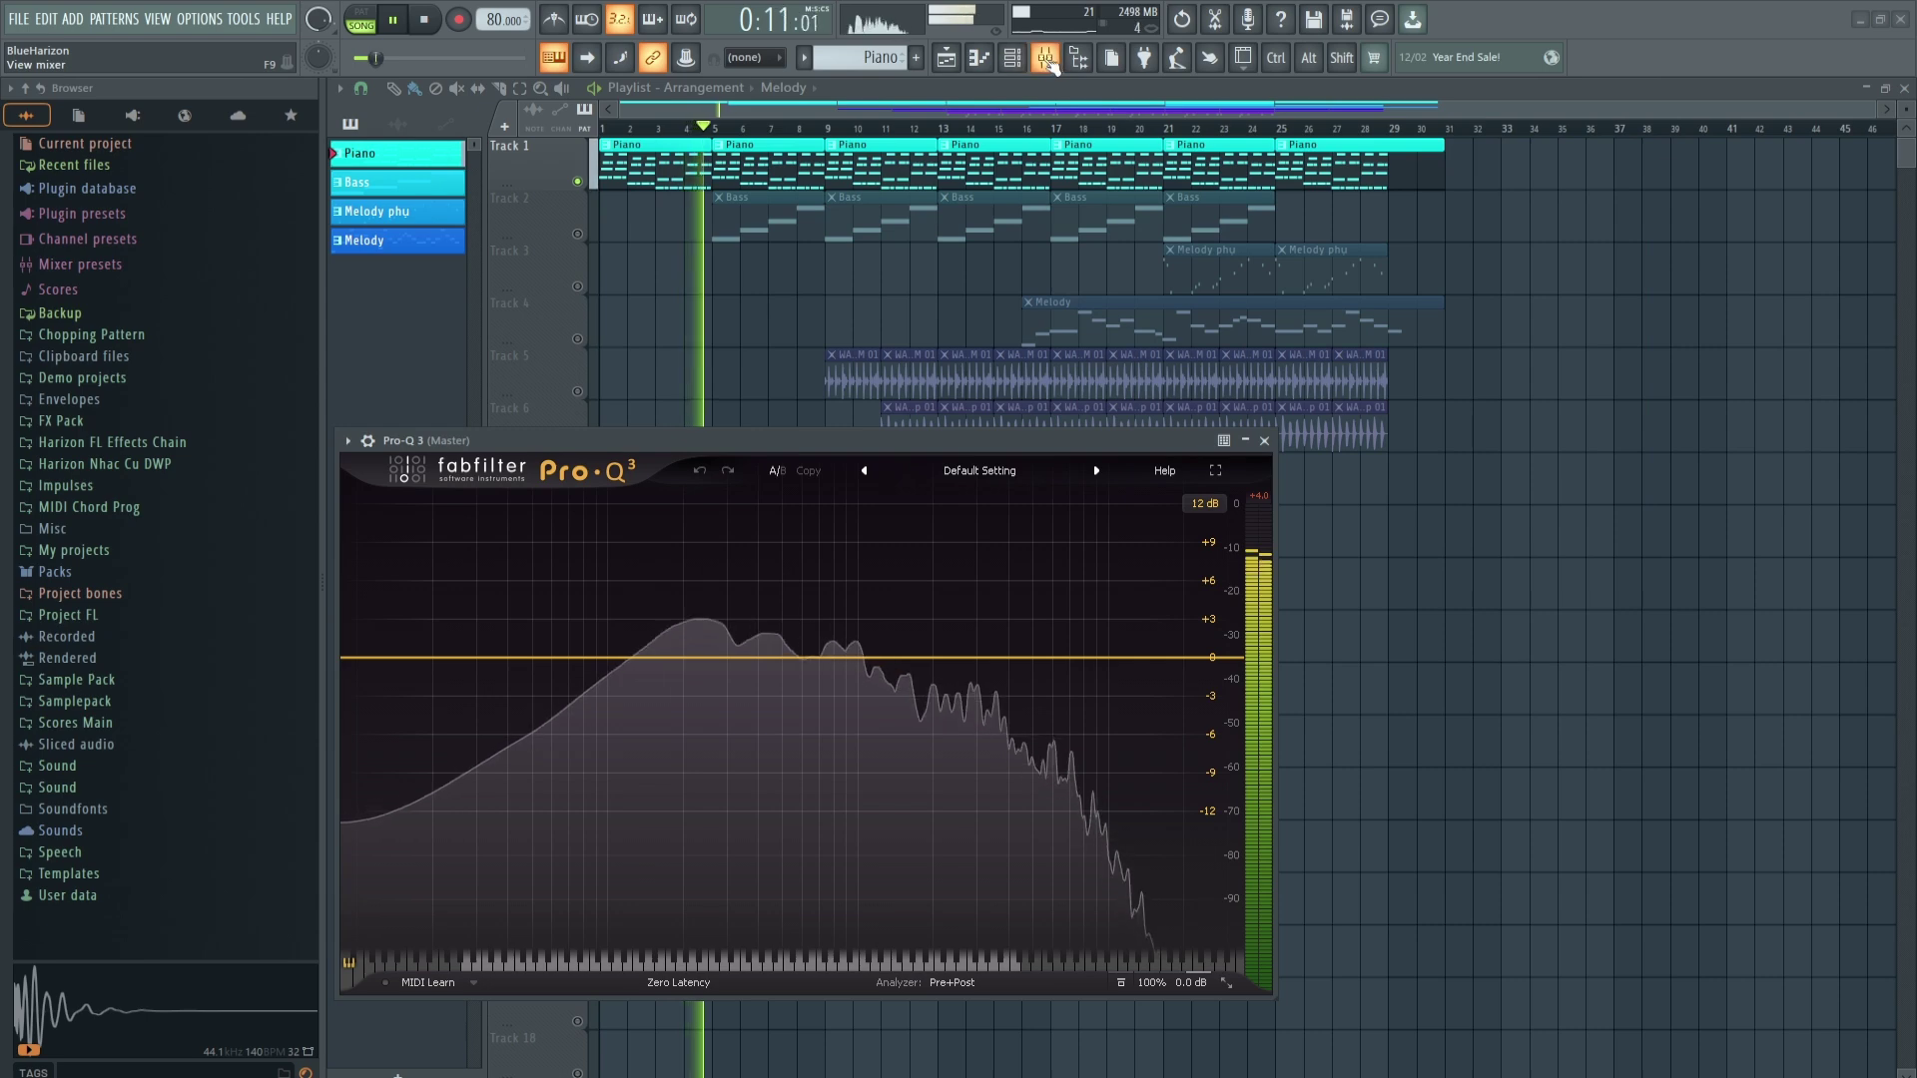
pyautogui.click(1031, 60)
pyautogui.click(1031, 60)
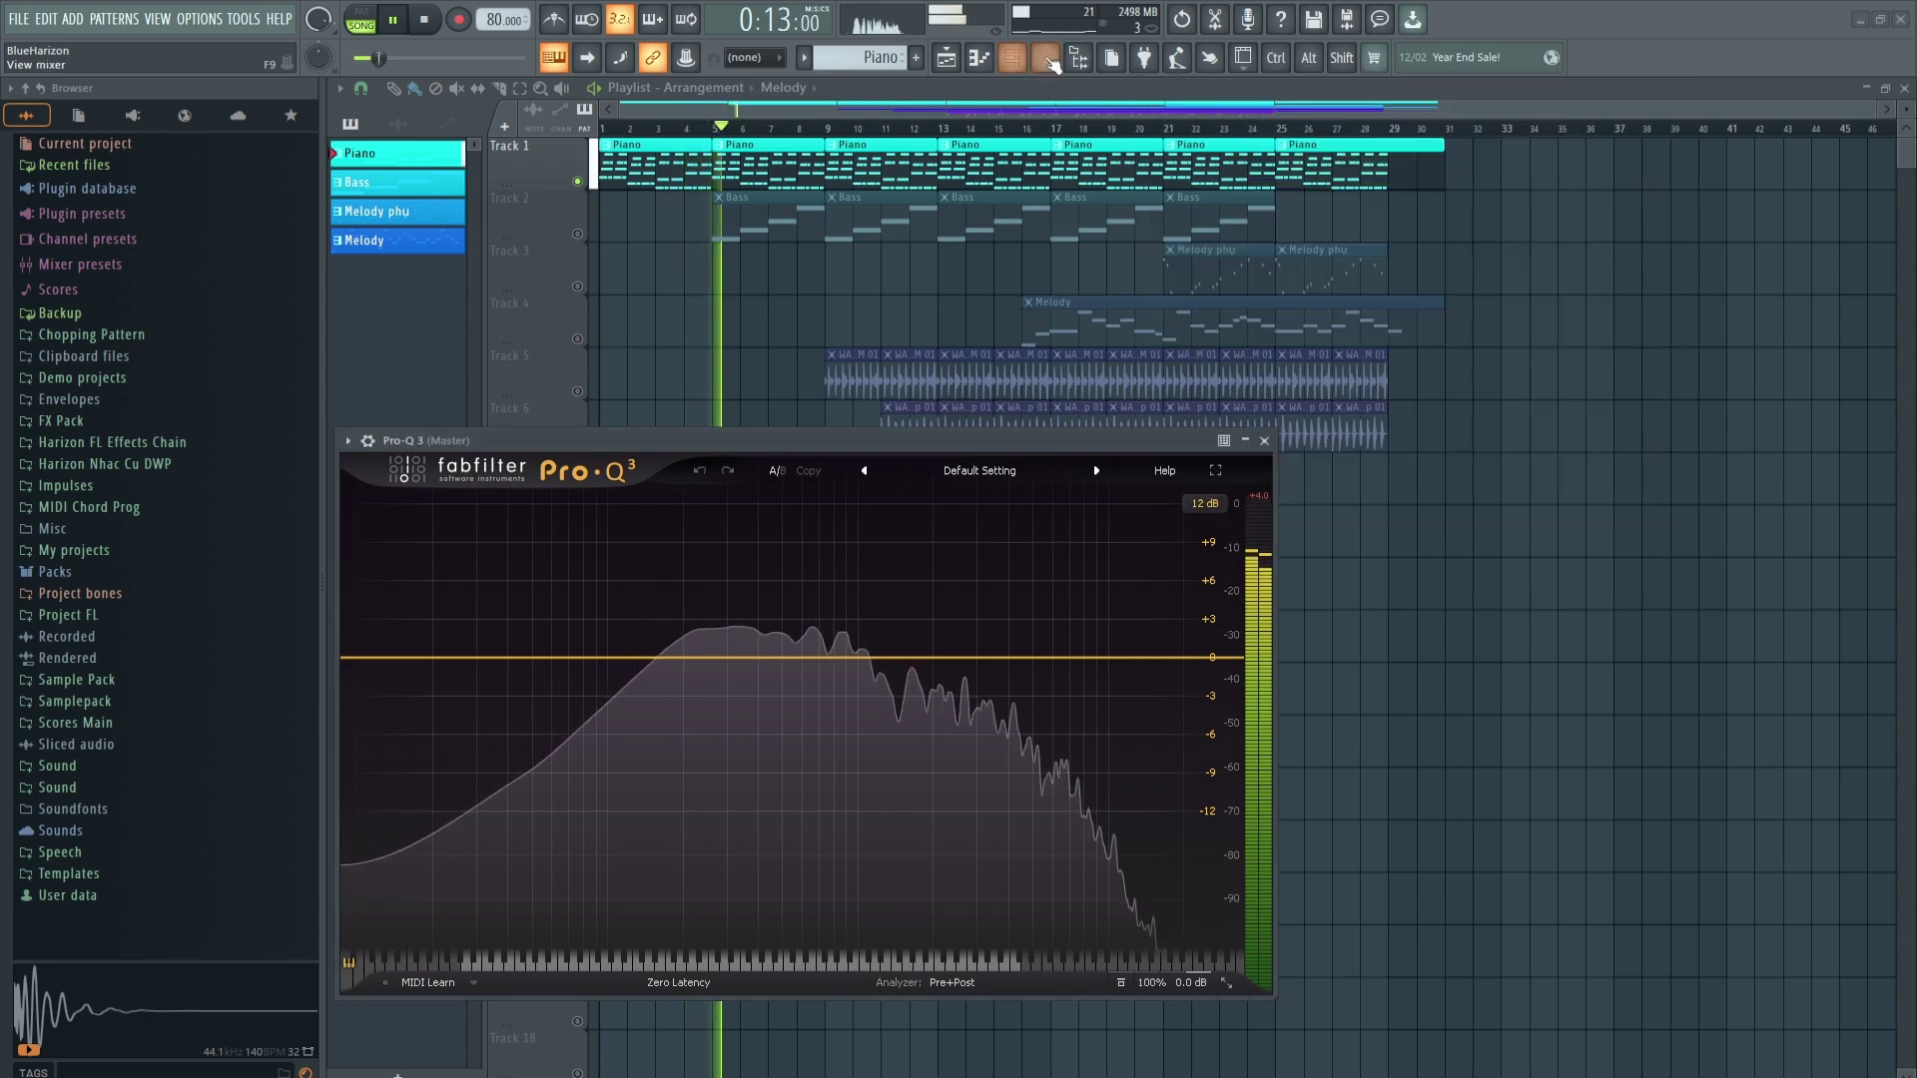
# Stop playback and load Ozone Imager 2 into slot 3 of the Master track.
pyautogui.click(1047, 58)
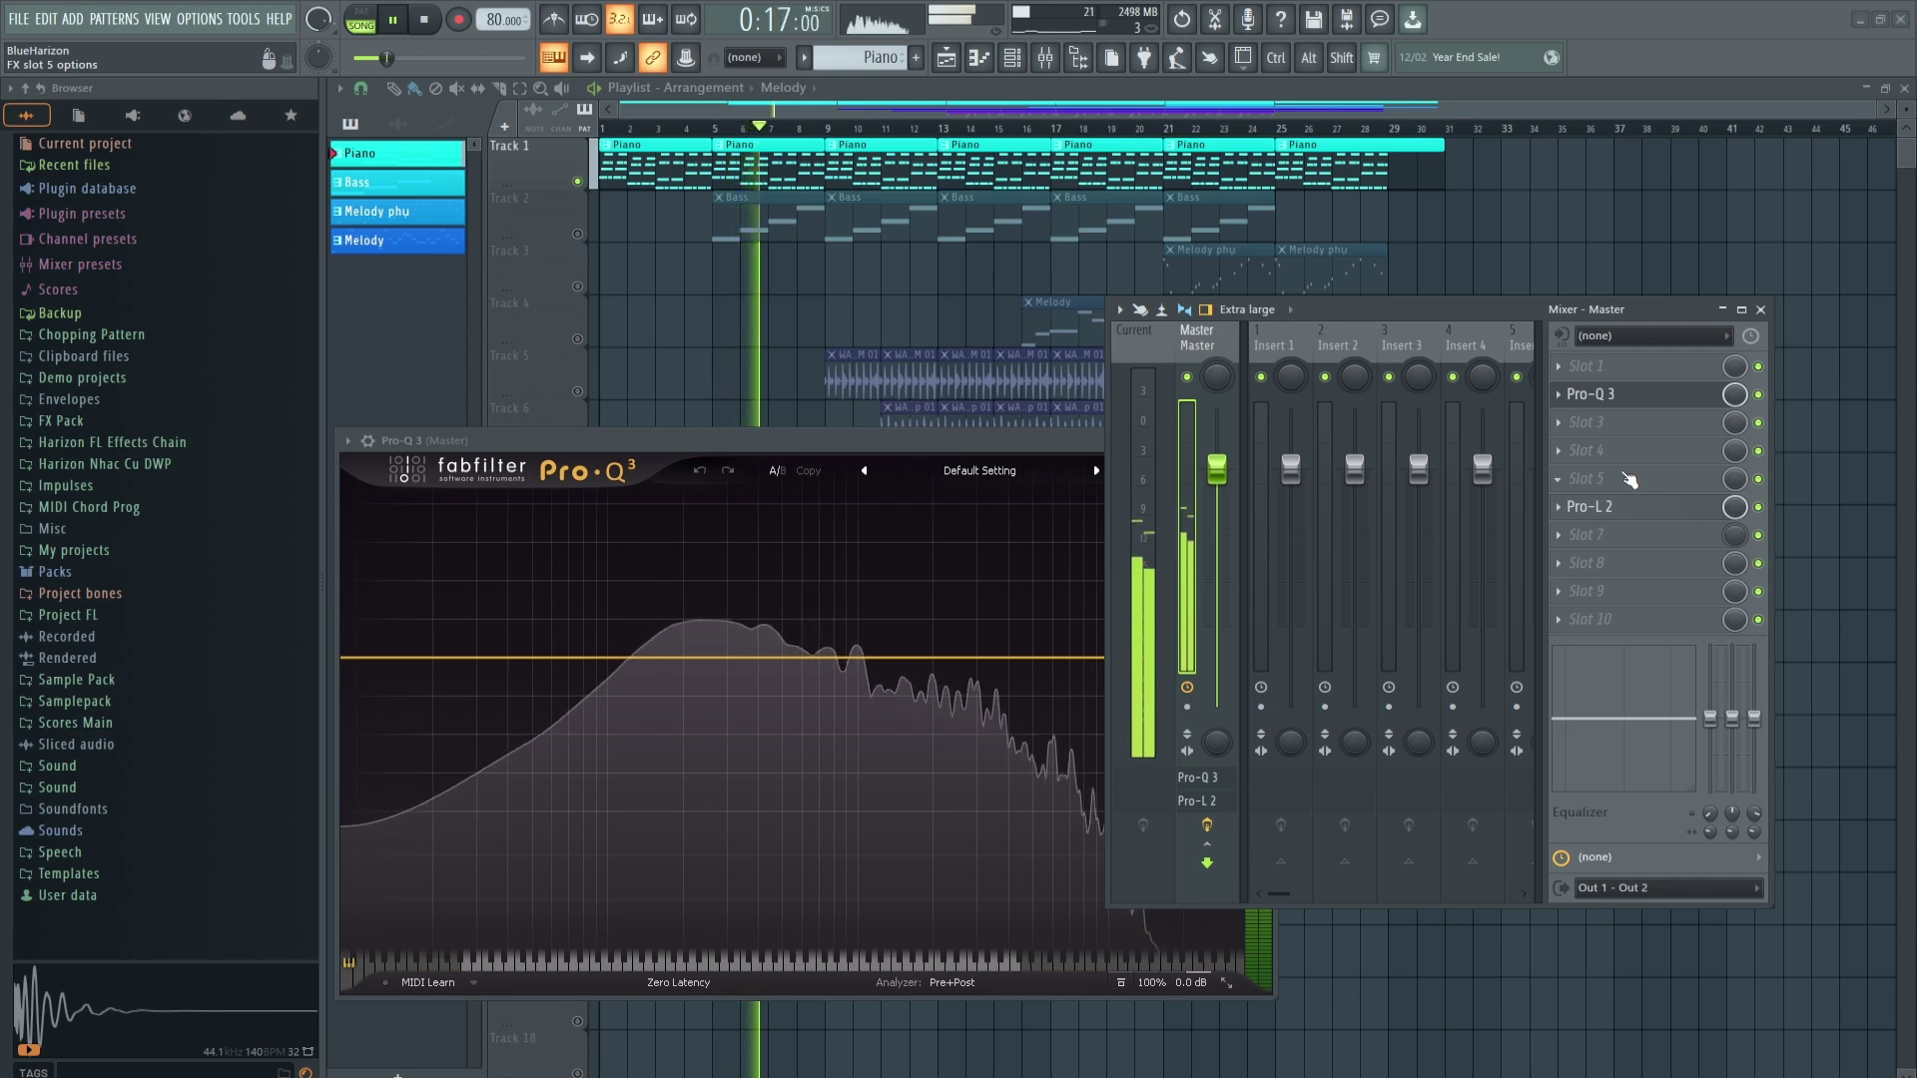
pyautogui.press('space')
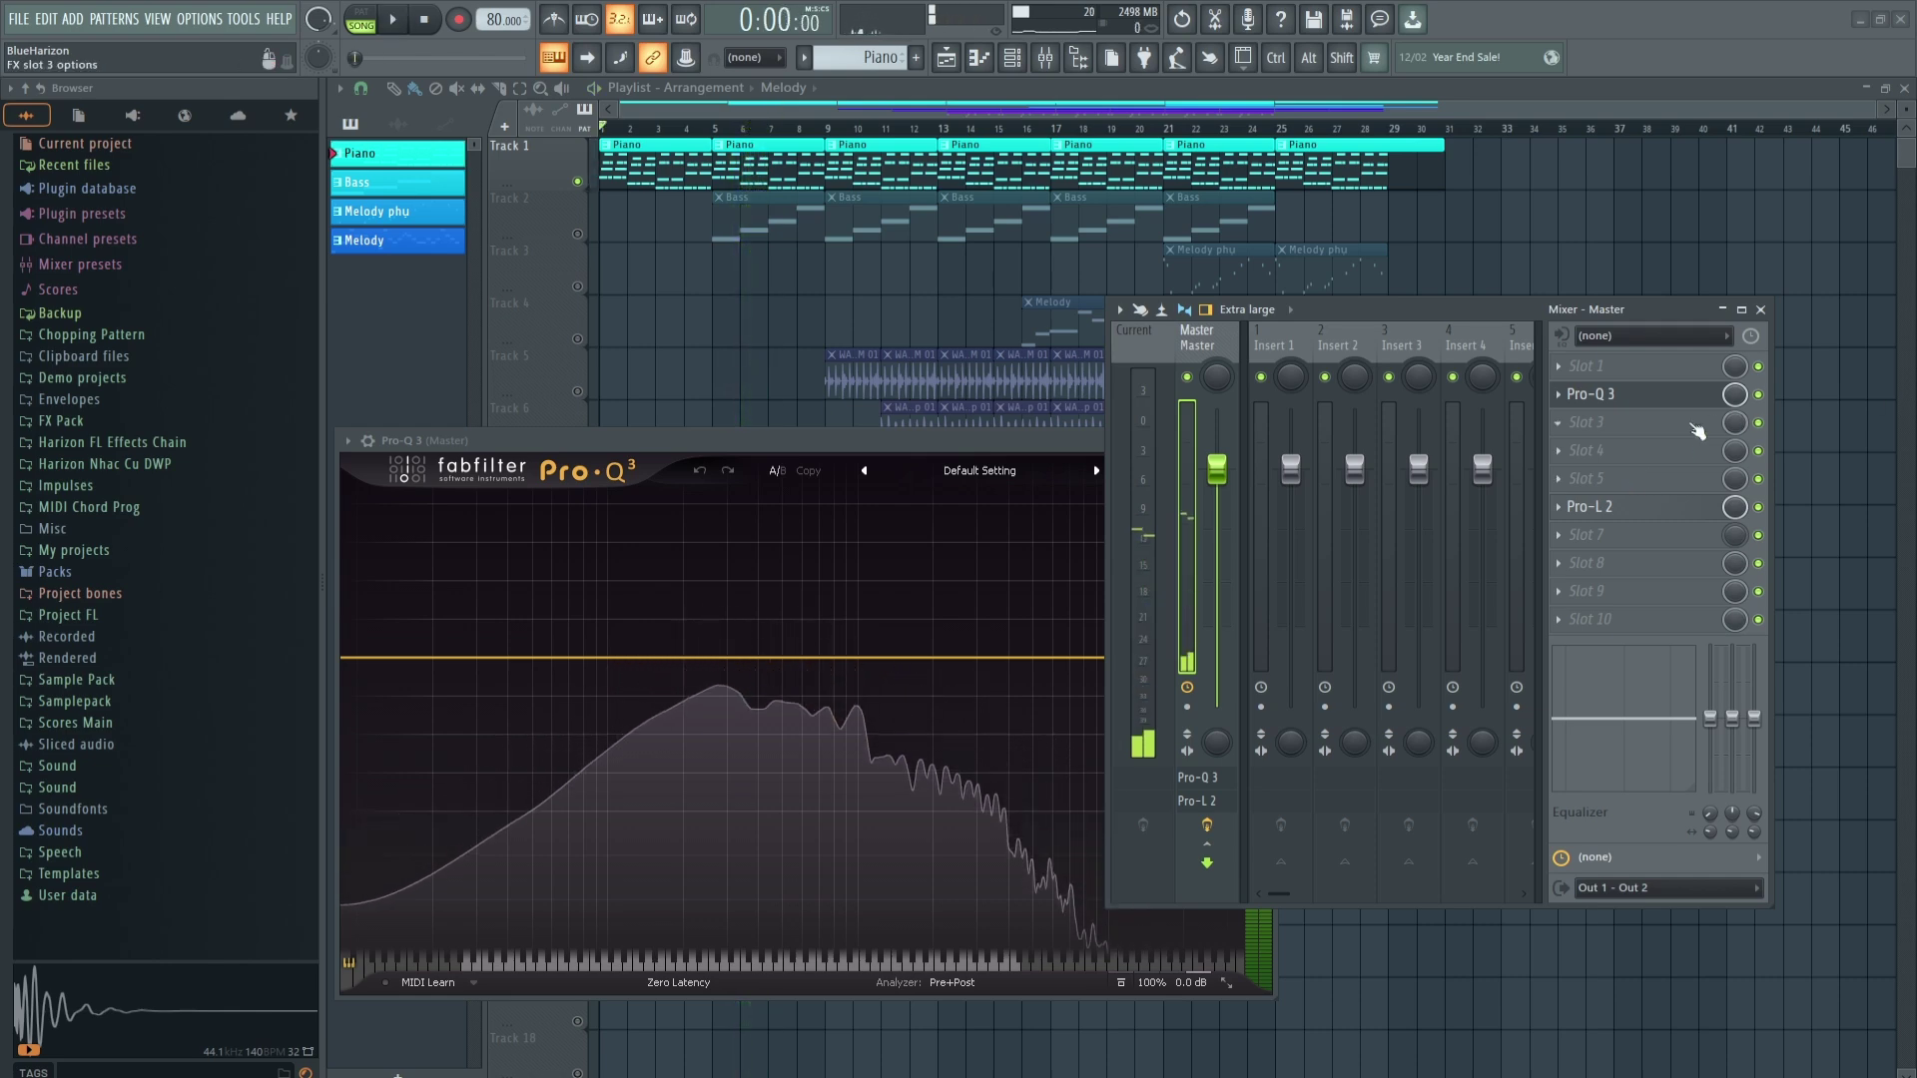
pyautogui.click(1637, 421)
pyautogui.click(961, 26)
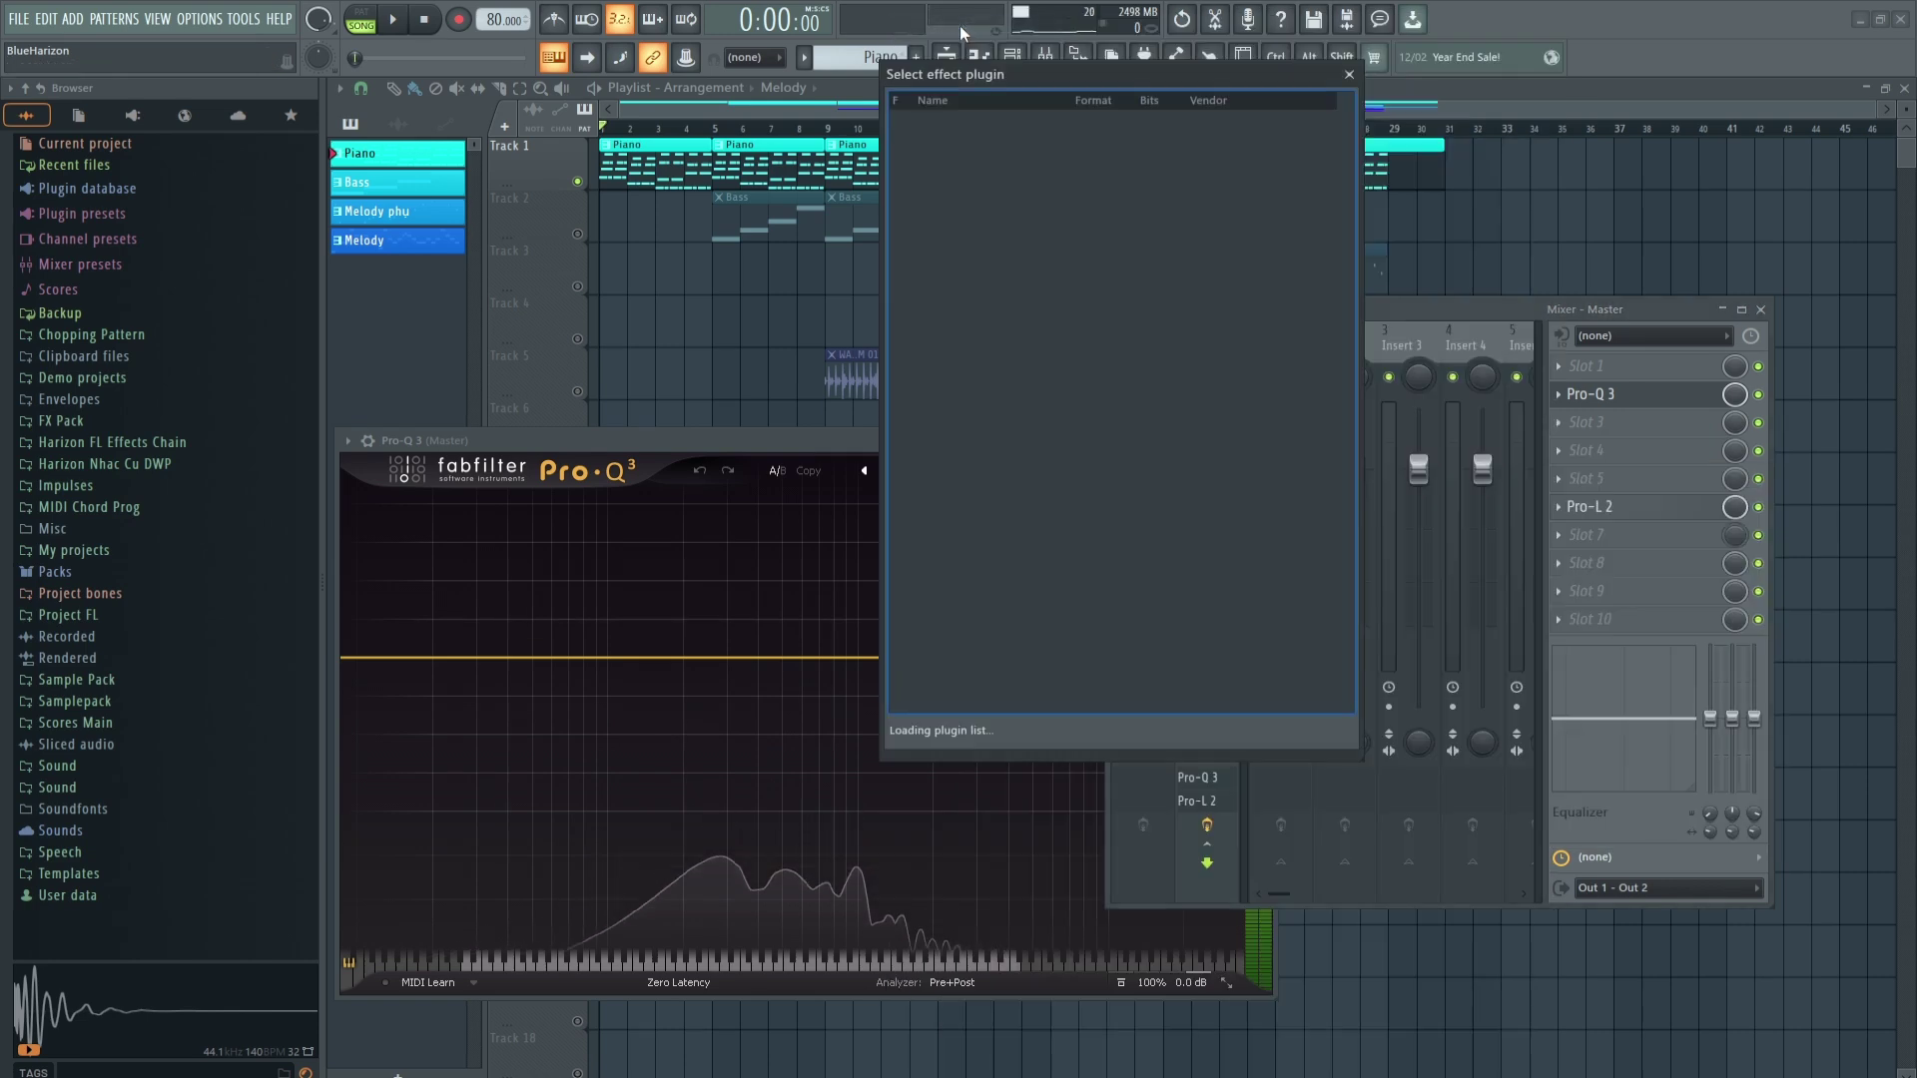
pyautogui.write('ozone im')
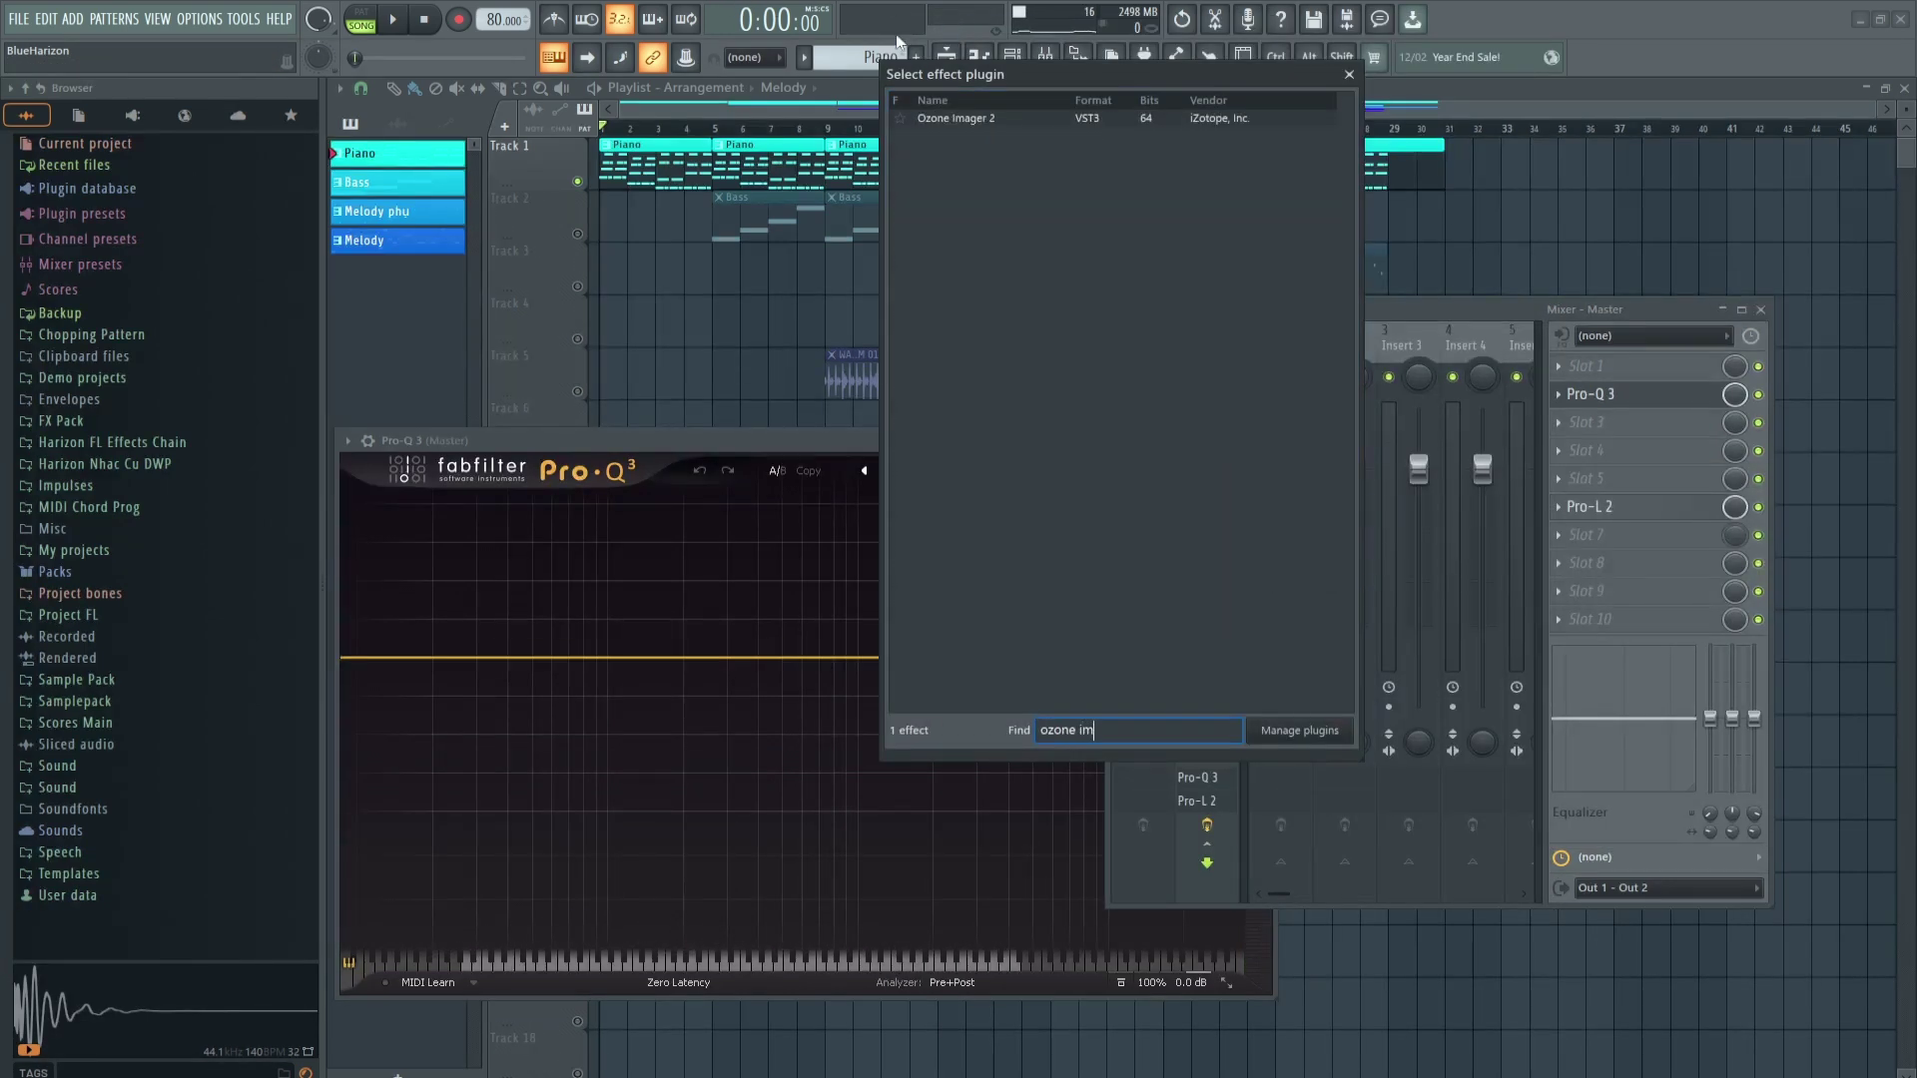
pyautogui.doubleClick(963, 118)
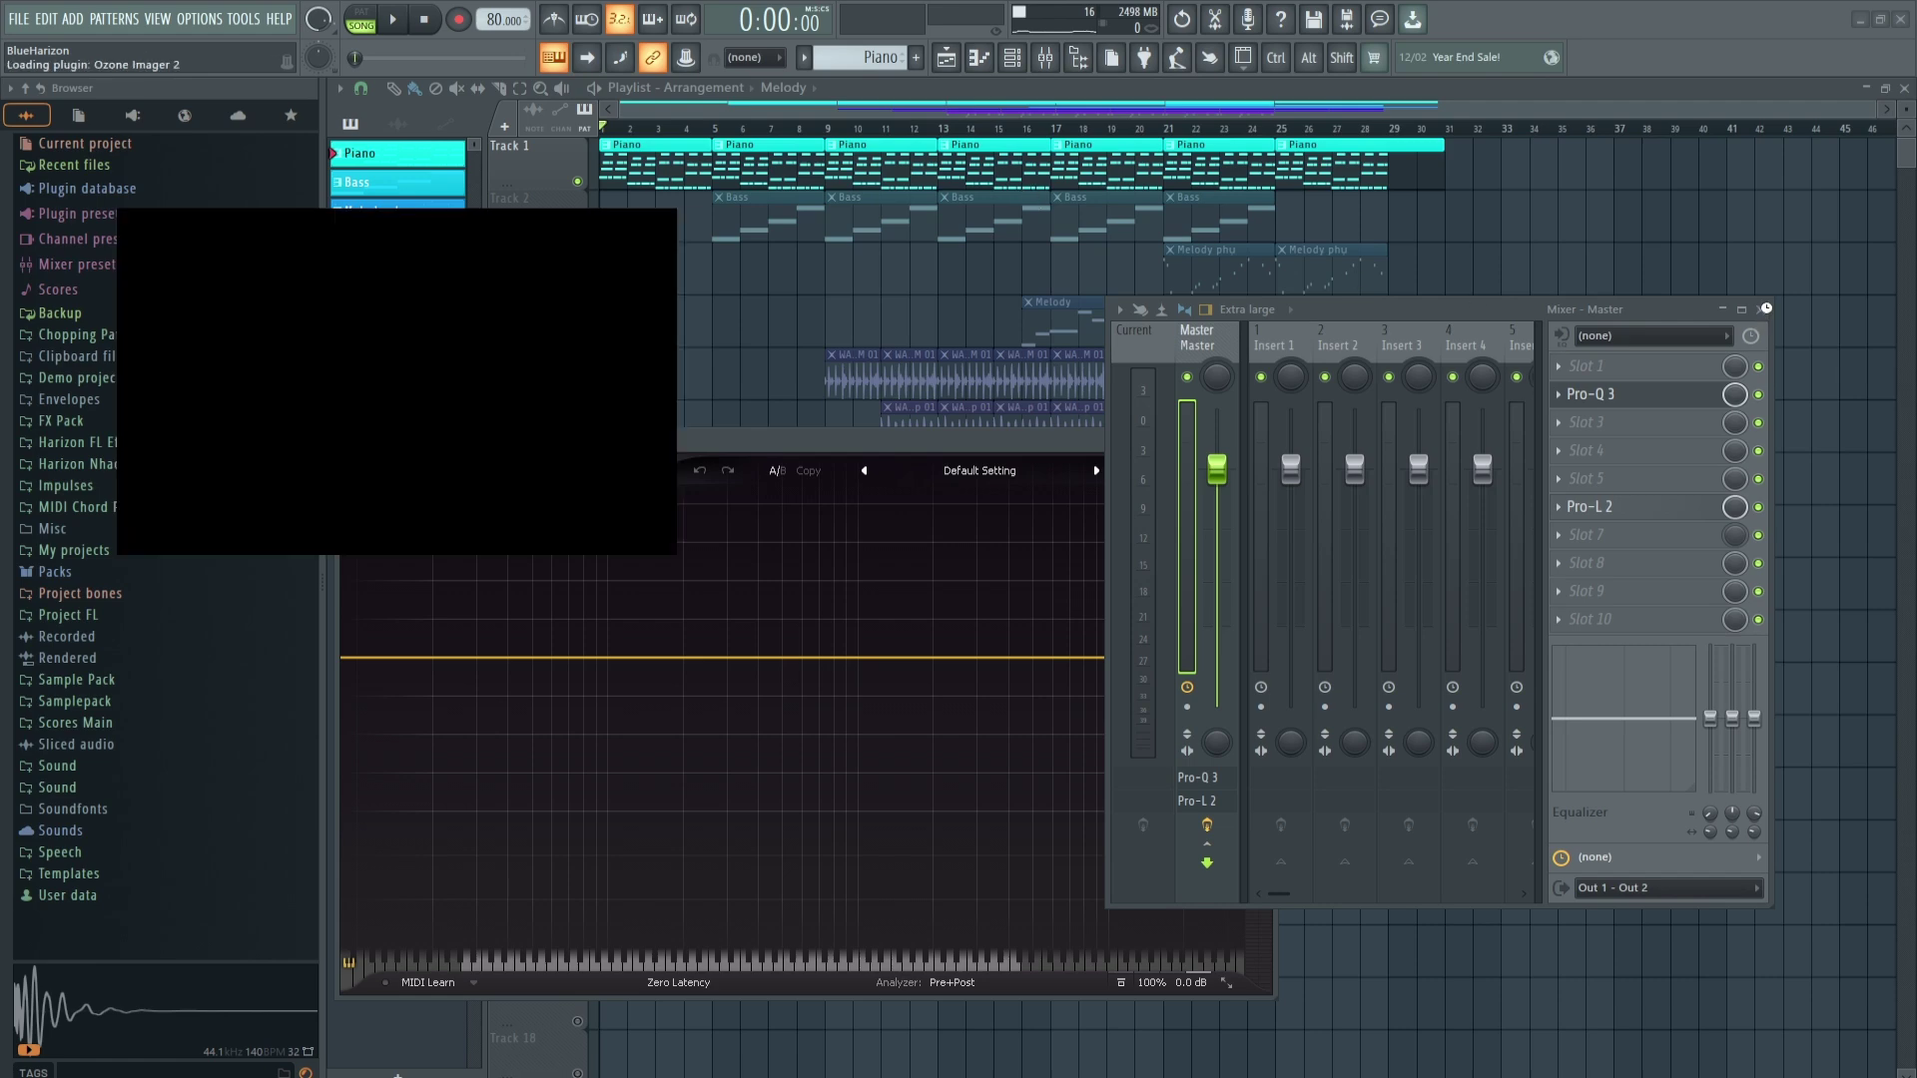
# Close the mixer, move Pro-Q 3 clear of Ozone Imager 2, and play the Piano track to examine its stereo image in Polar Sample and Lissajous views.
pyautogui.press('F9')
pyautogui.moveTo(984, 445); pyautogui.dragTo(1475, 491)
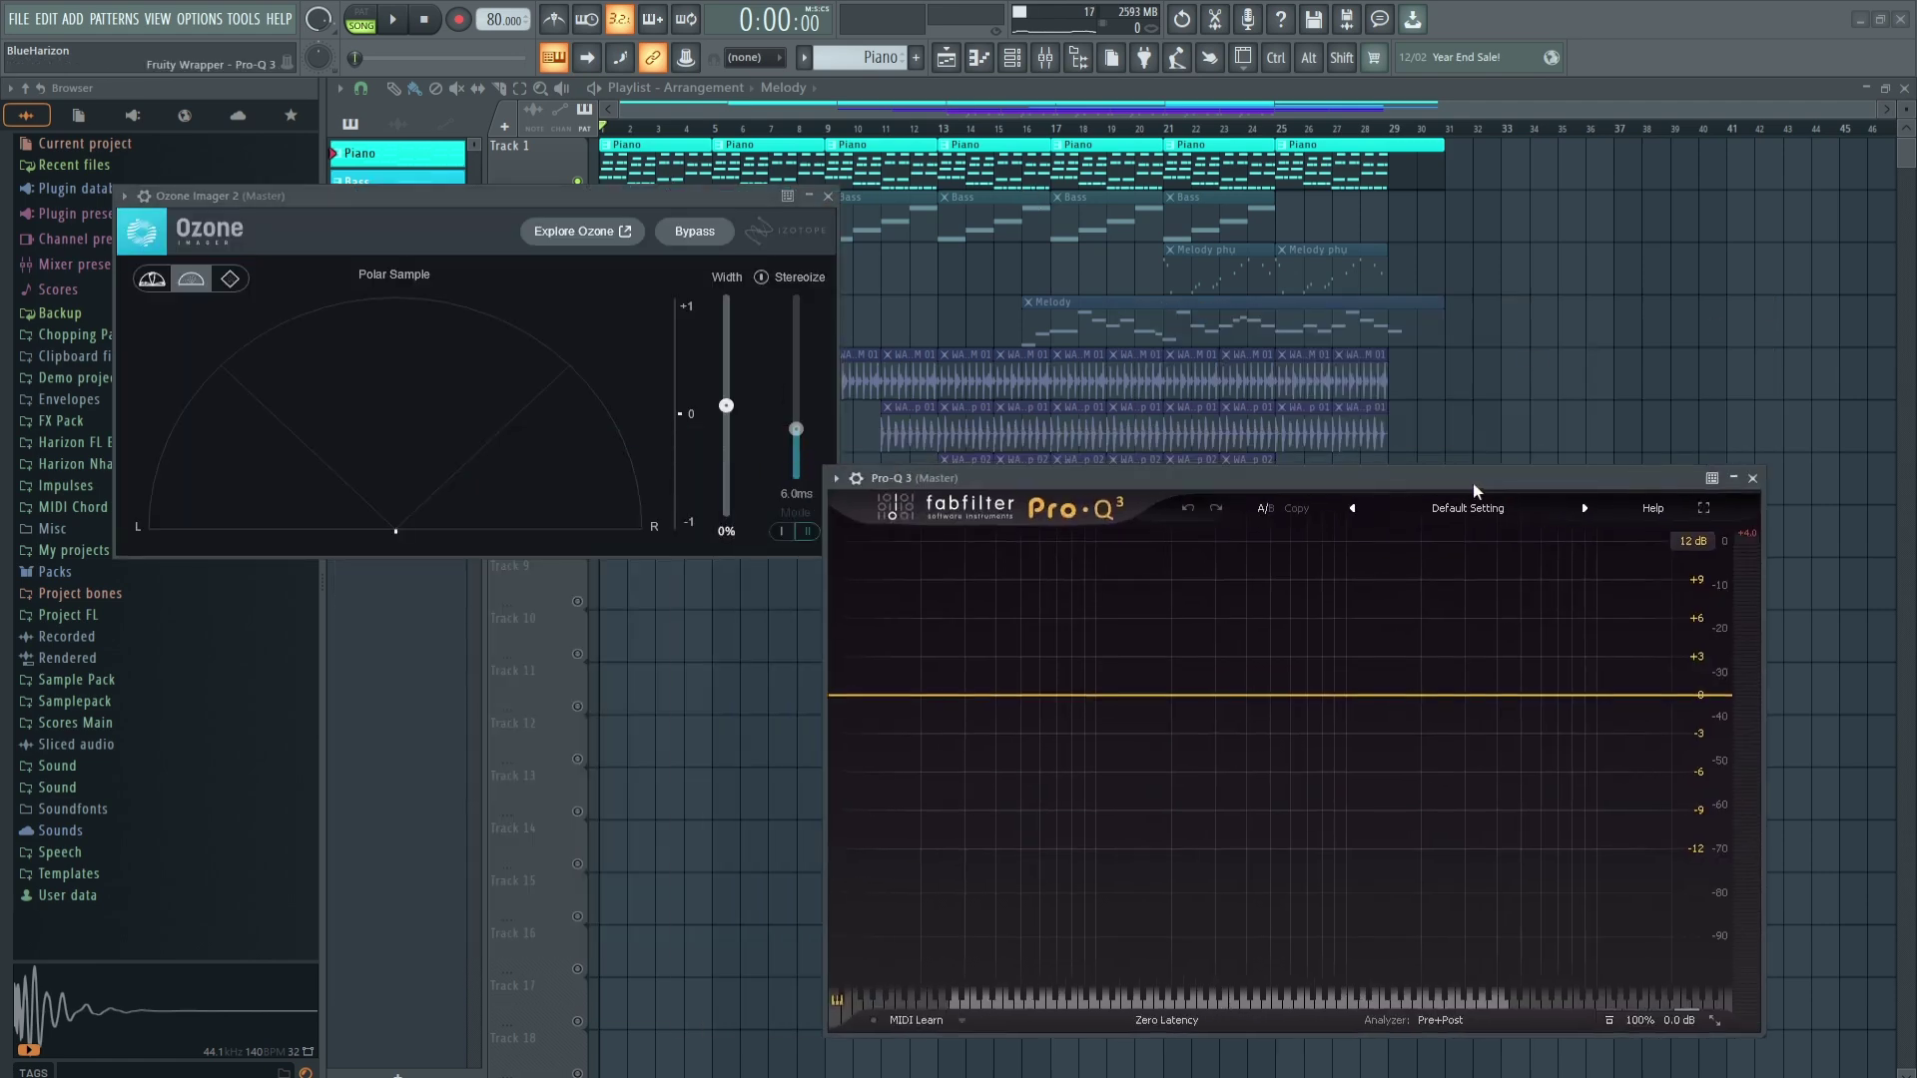
pyautogui.press('space')
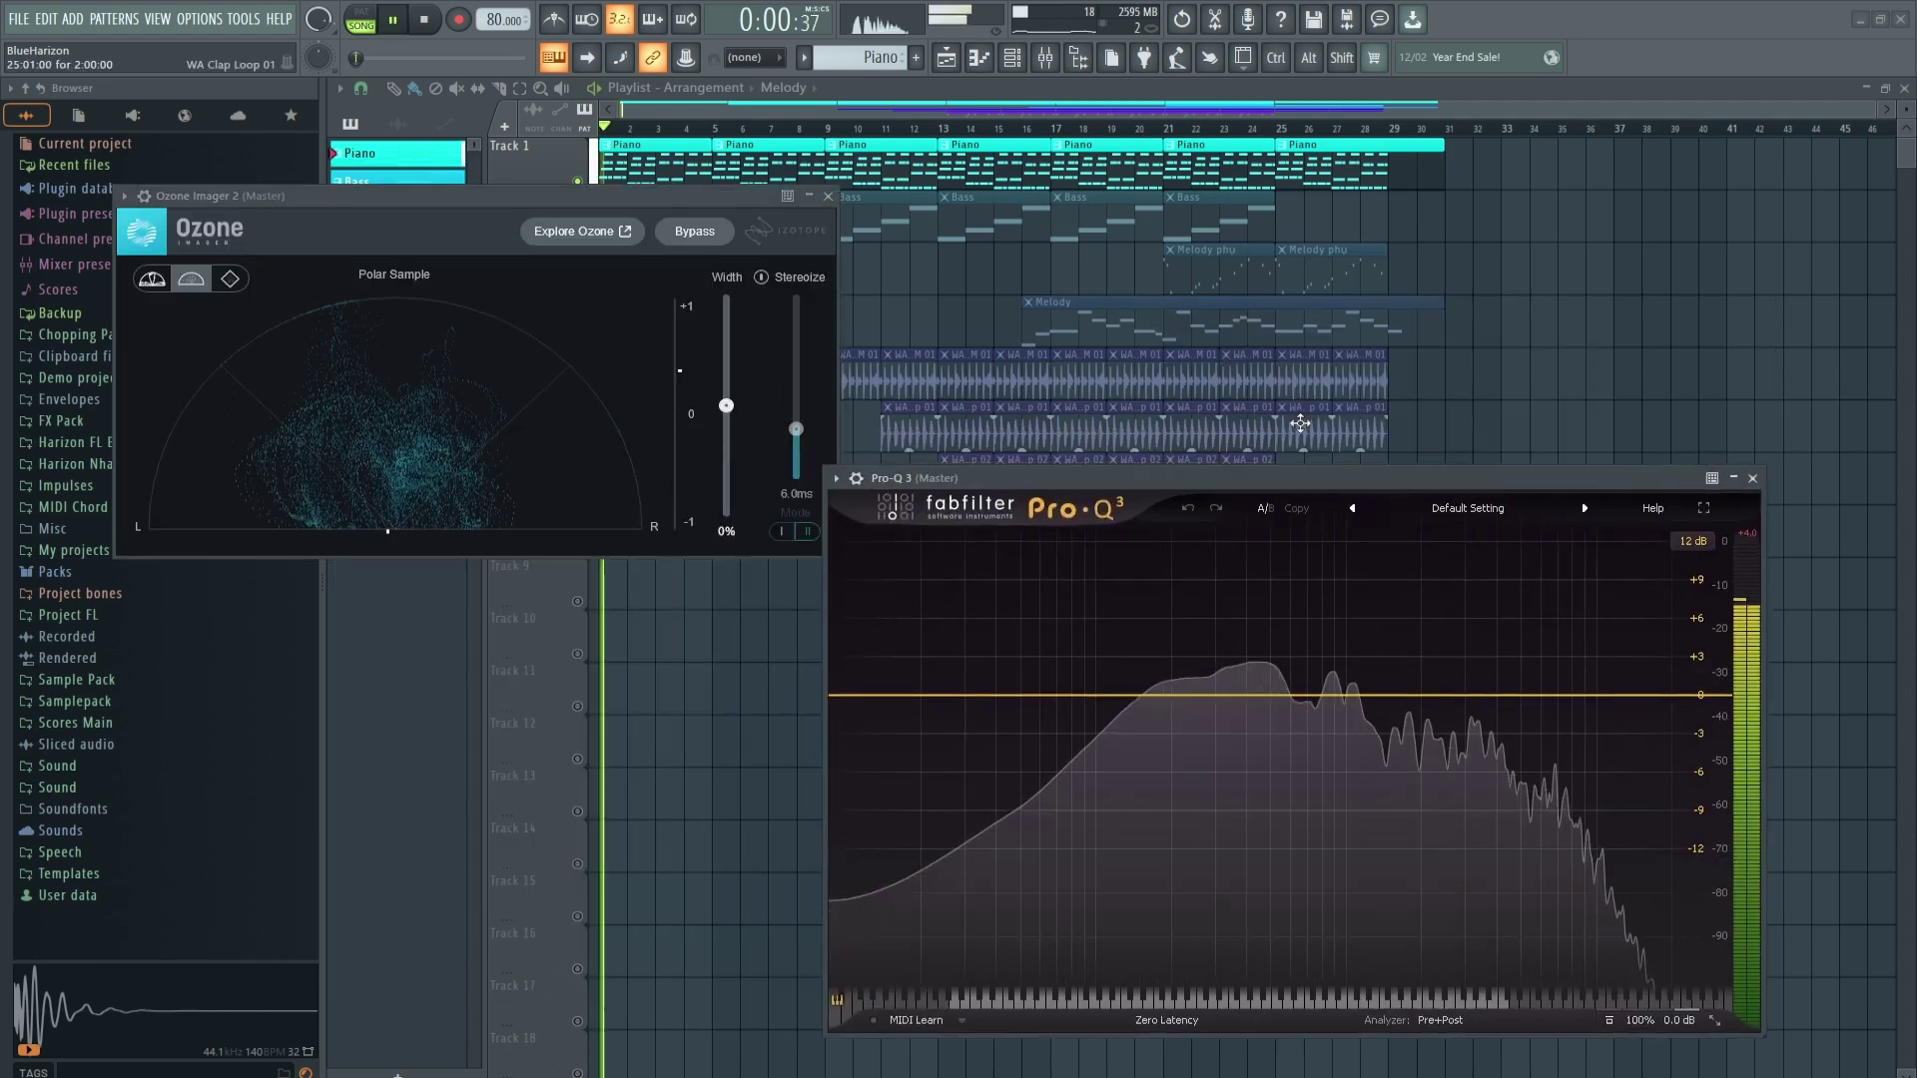
pyautogui.click(243, 289)
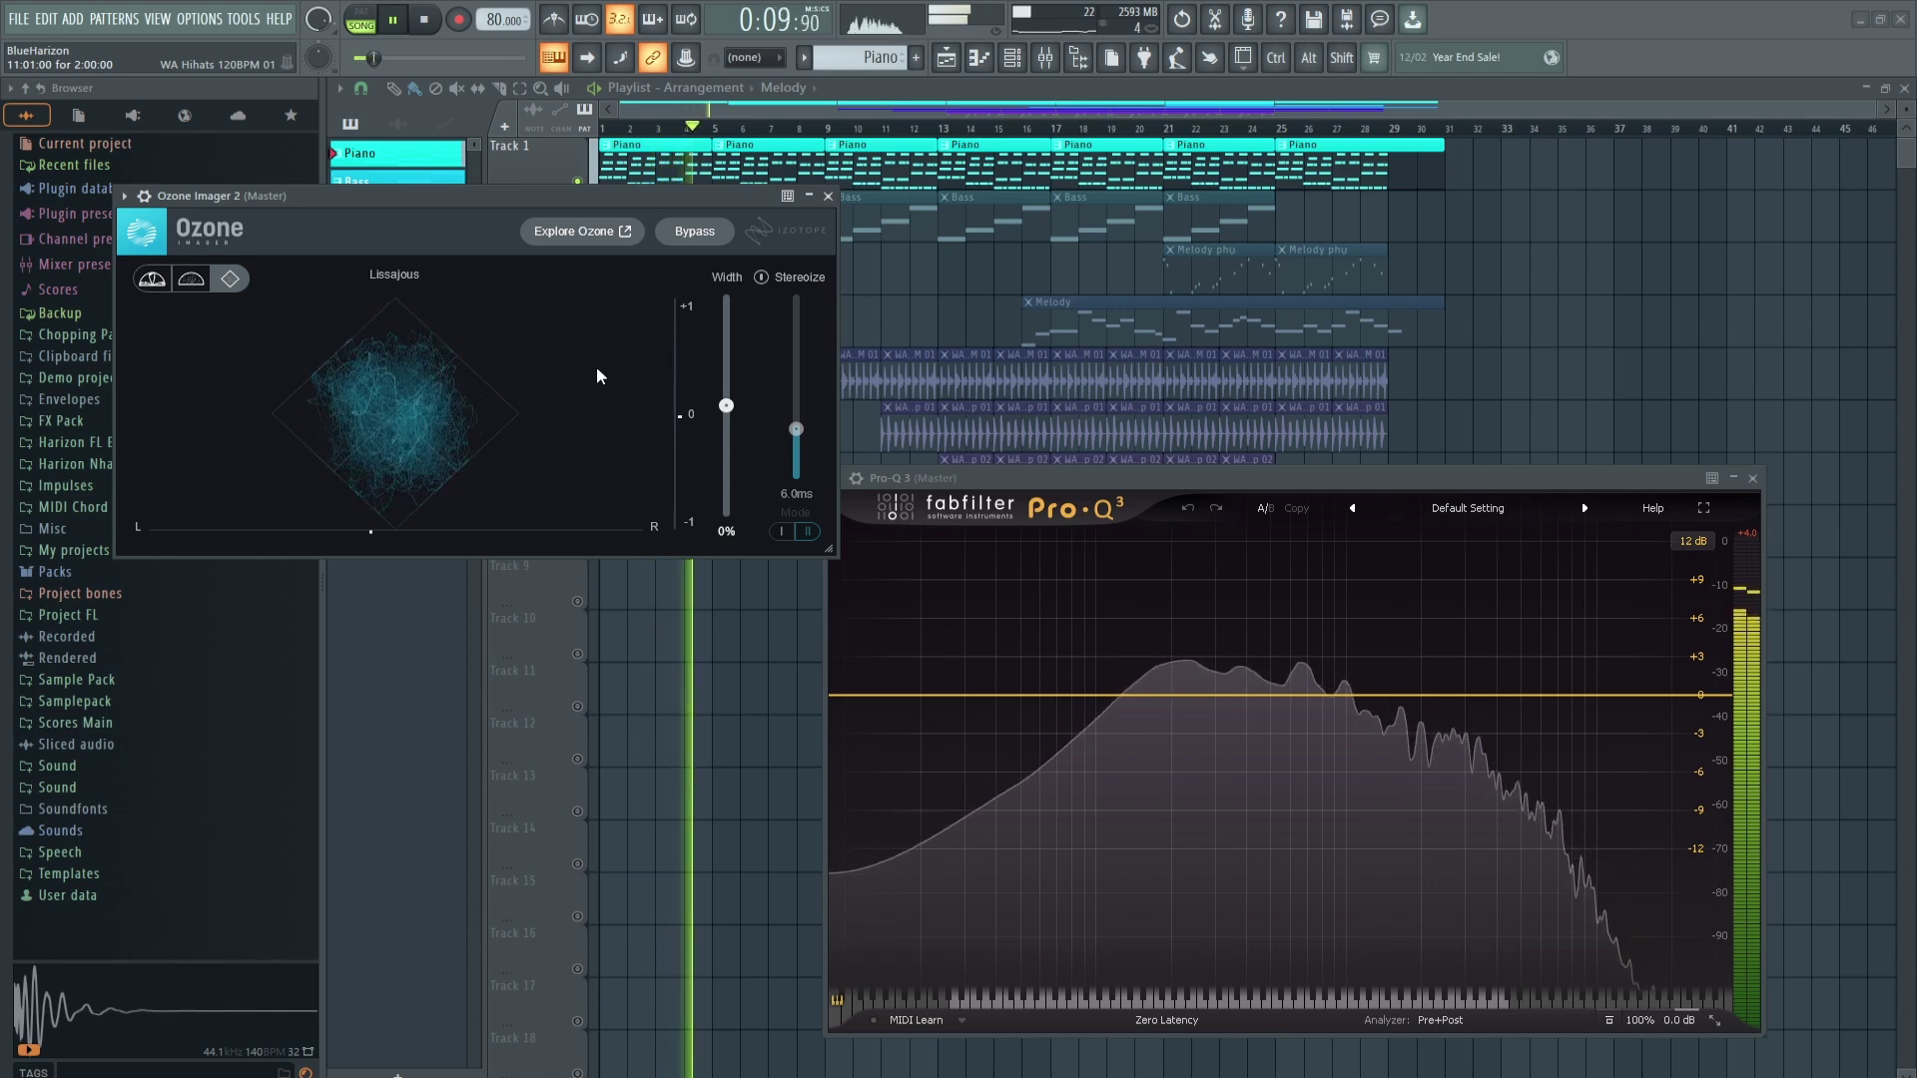
pyautogui.press('space')
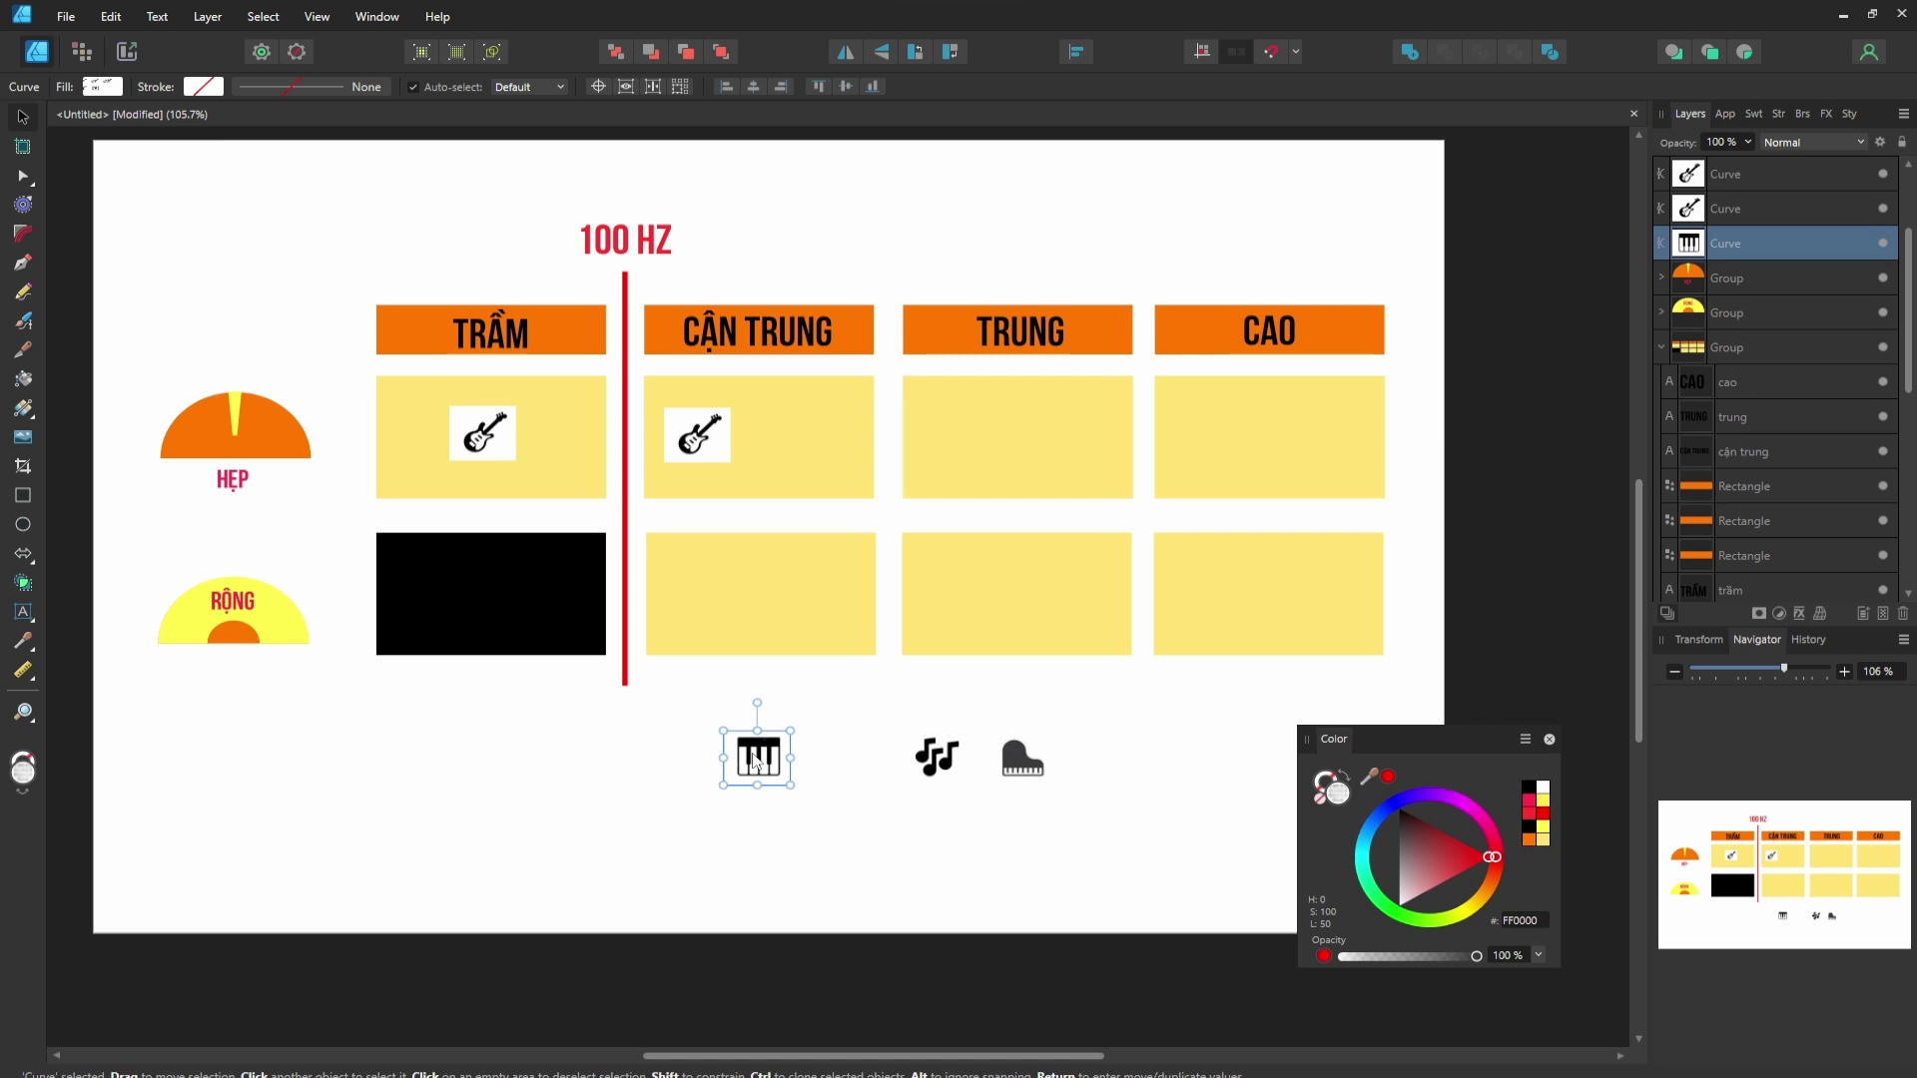
# Switch to Affinity Designer, duplicate the keyboard icon and place the copy beside the original below the chart.
pyautogui.moveTo(764, 767); pyautogui.dragTo(759, 604)
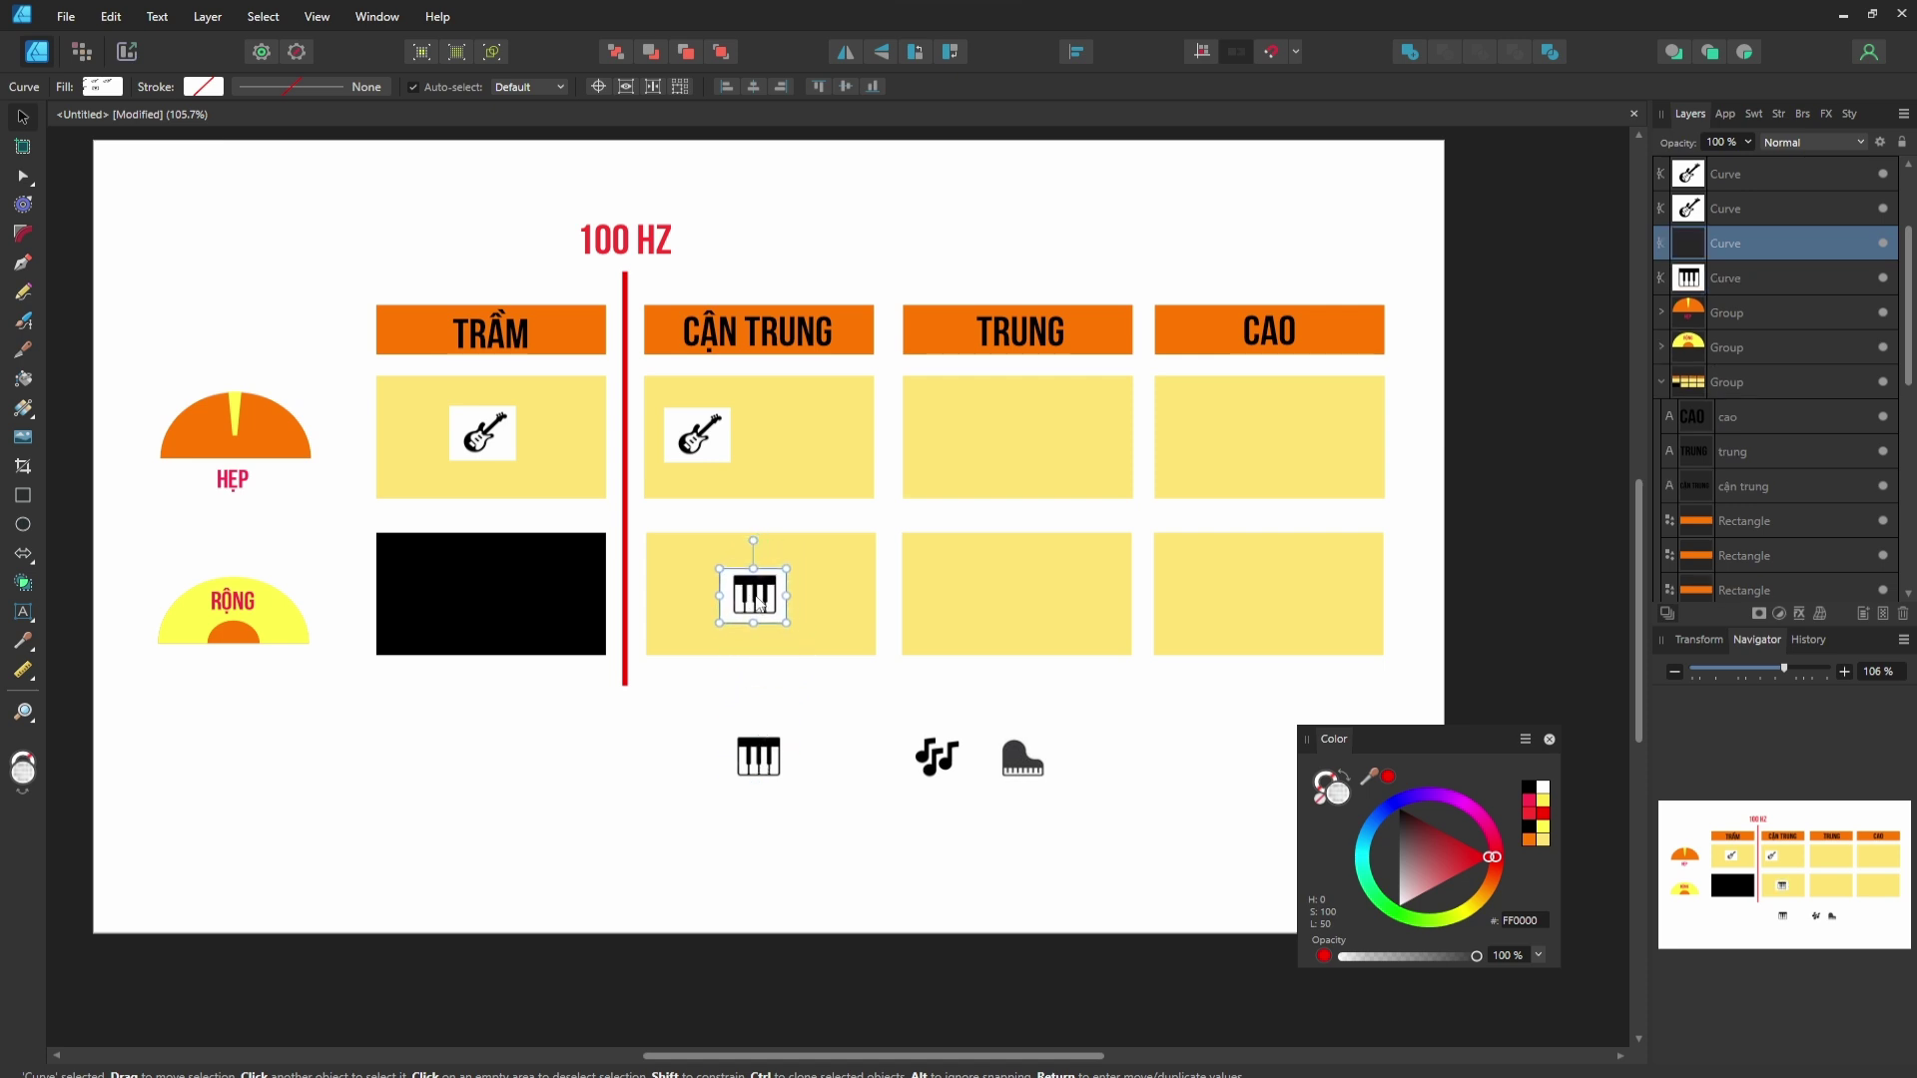
pyautogui.click(881, 743)
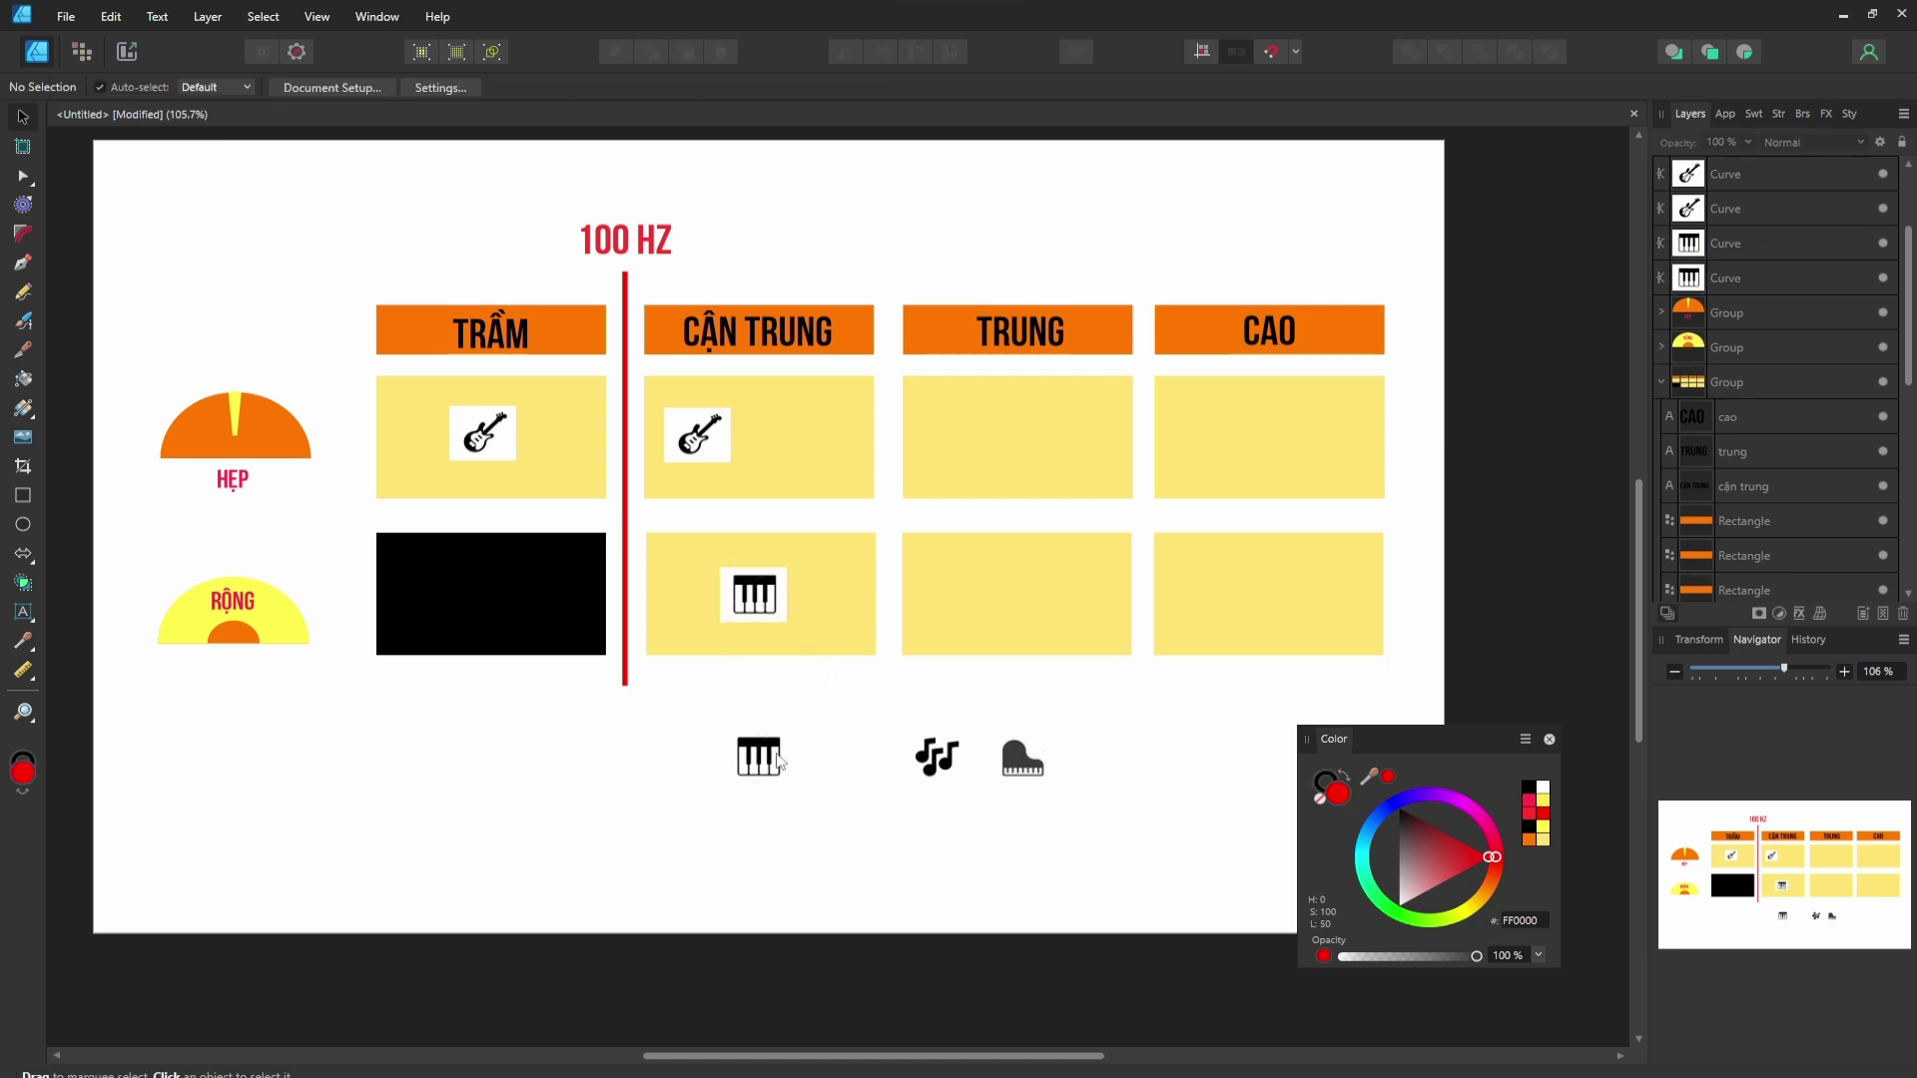
pyautogui.moveTo(763, 600); pyautogui.dragTo(671, 759)
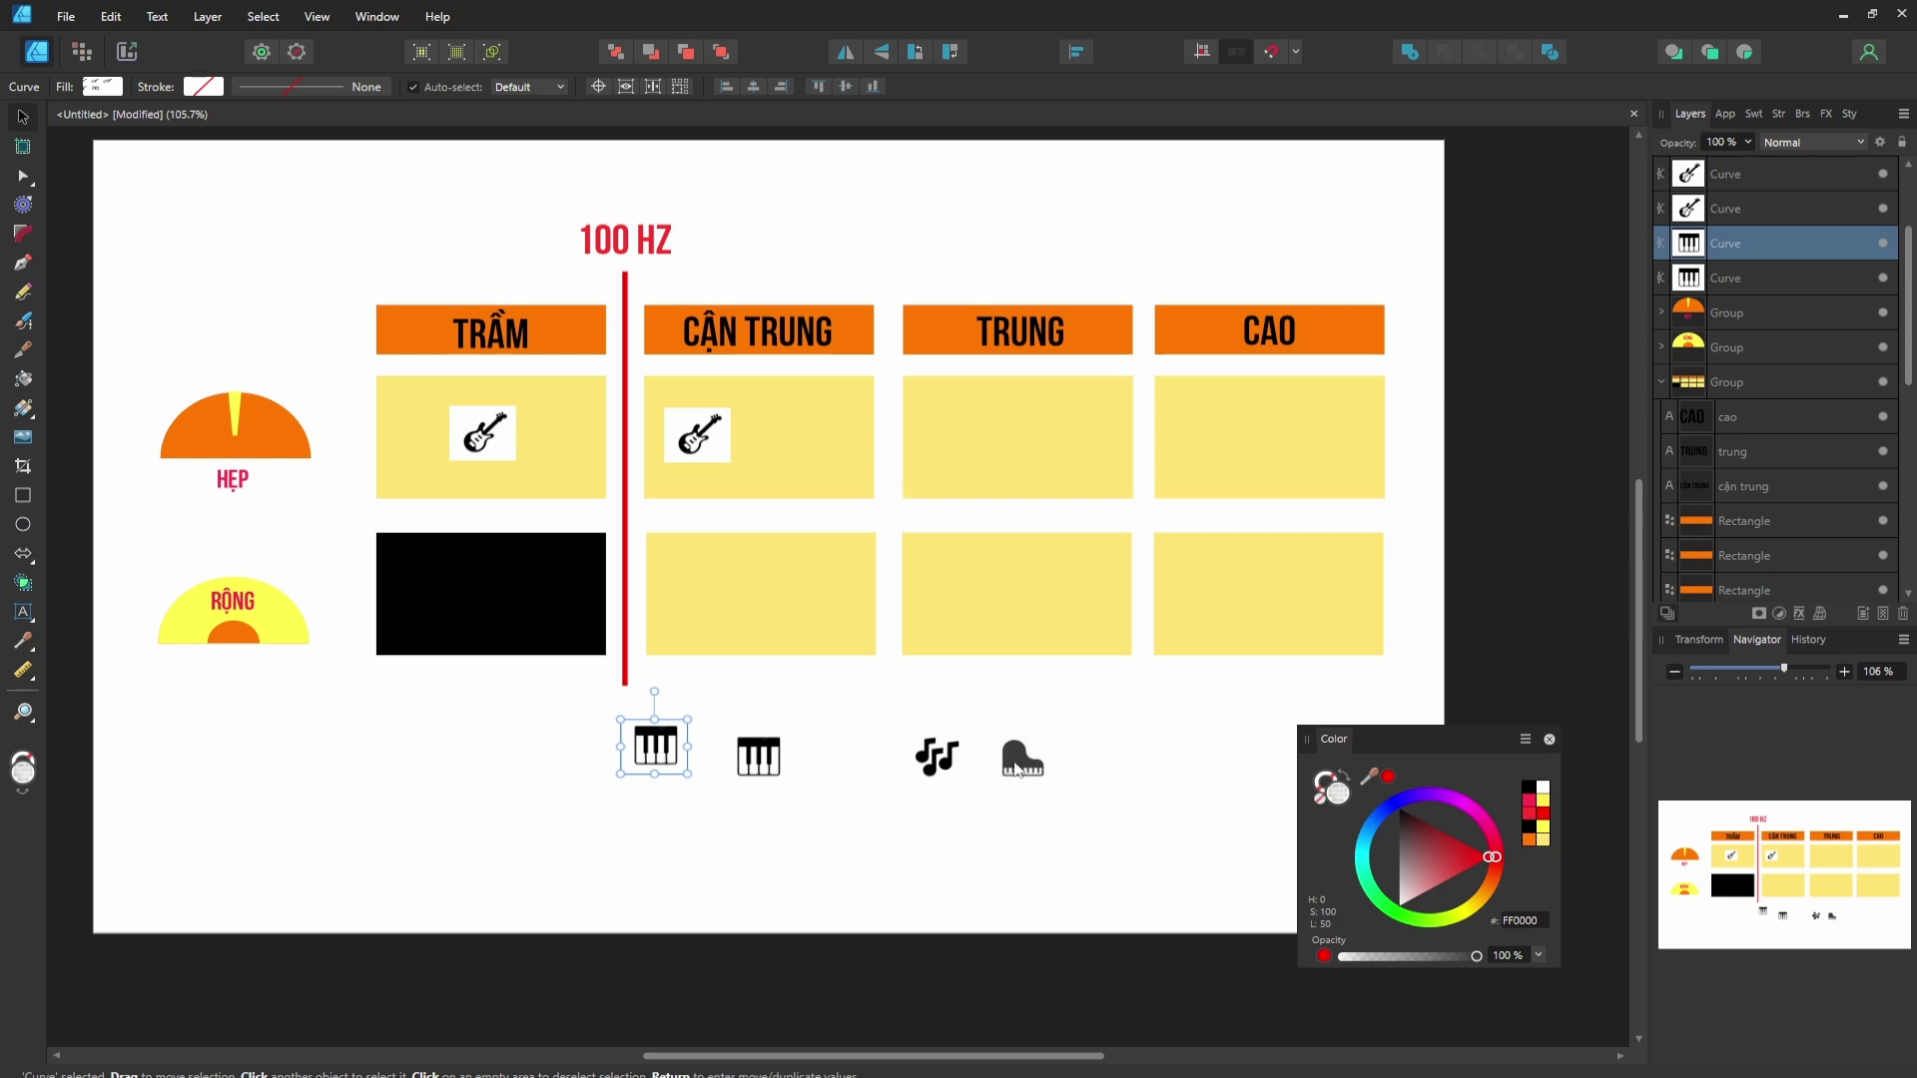
# Copy the grand piano icon into the Cận Trung column of the Rộng row and nudge it into place.
pyautogui.click(1041, 778)
pyautogui.moveTo(1034, 771); pyautogui.dragTo(764, 611)
pyautogui.click(1042, 769)
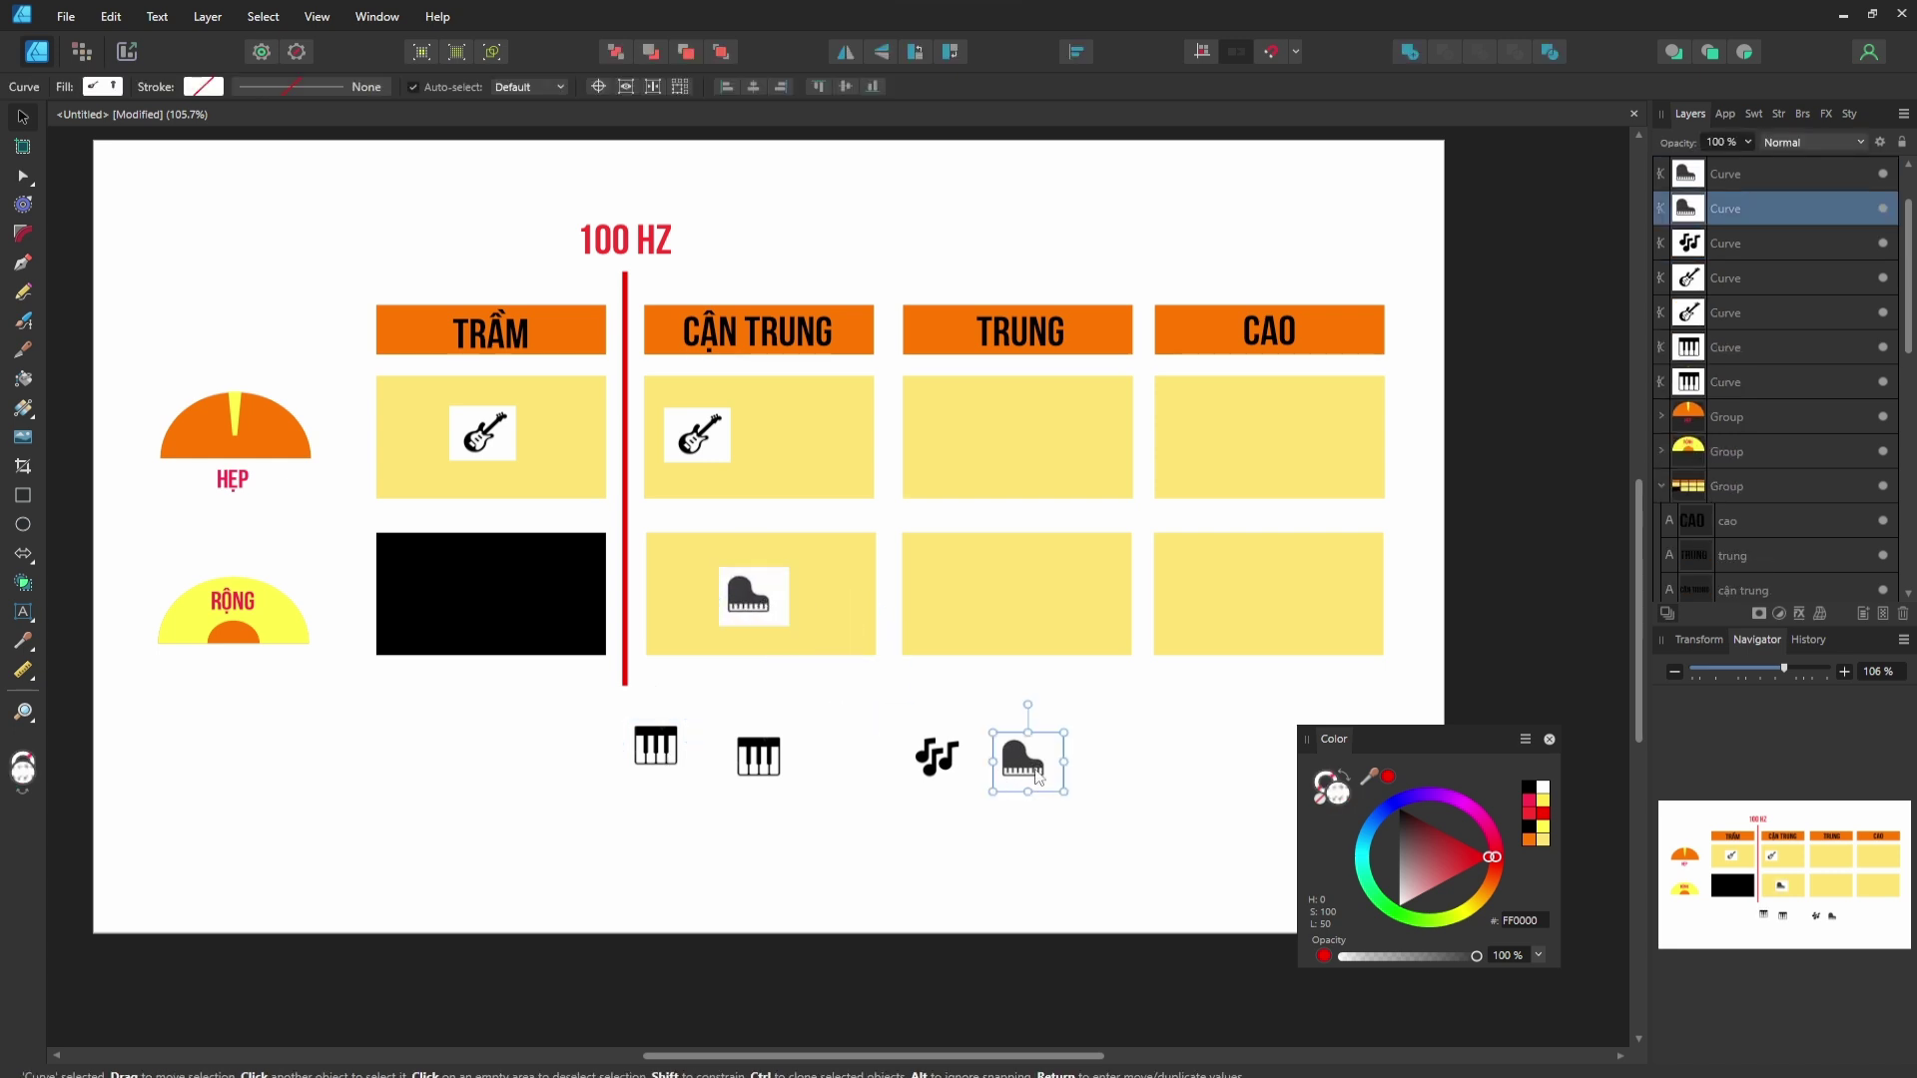
pyautogui.moveTo(753, 609); pyautogui.dragTo(760, 602)
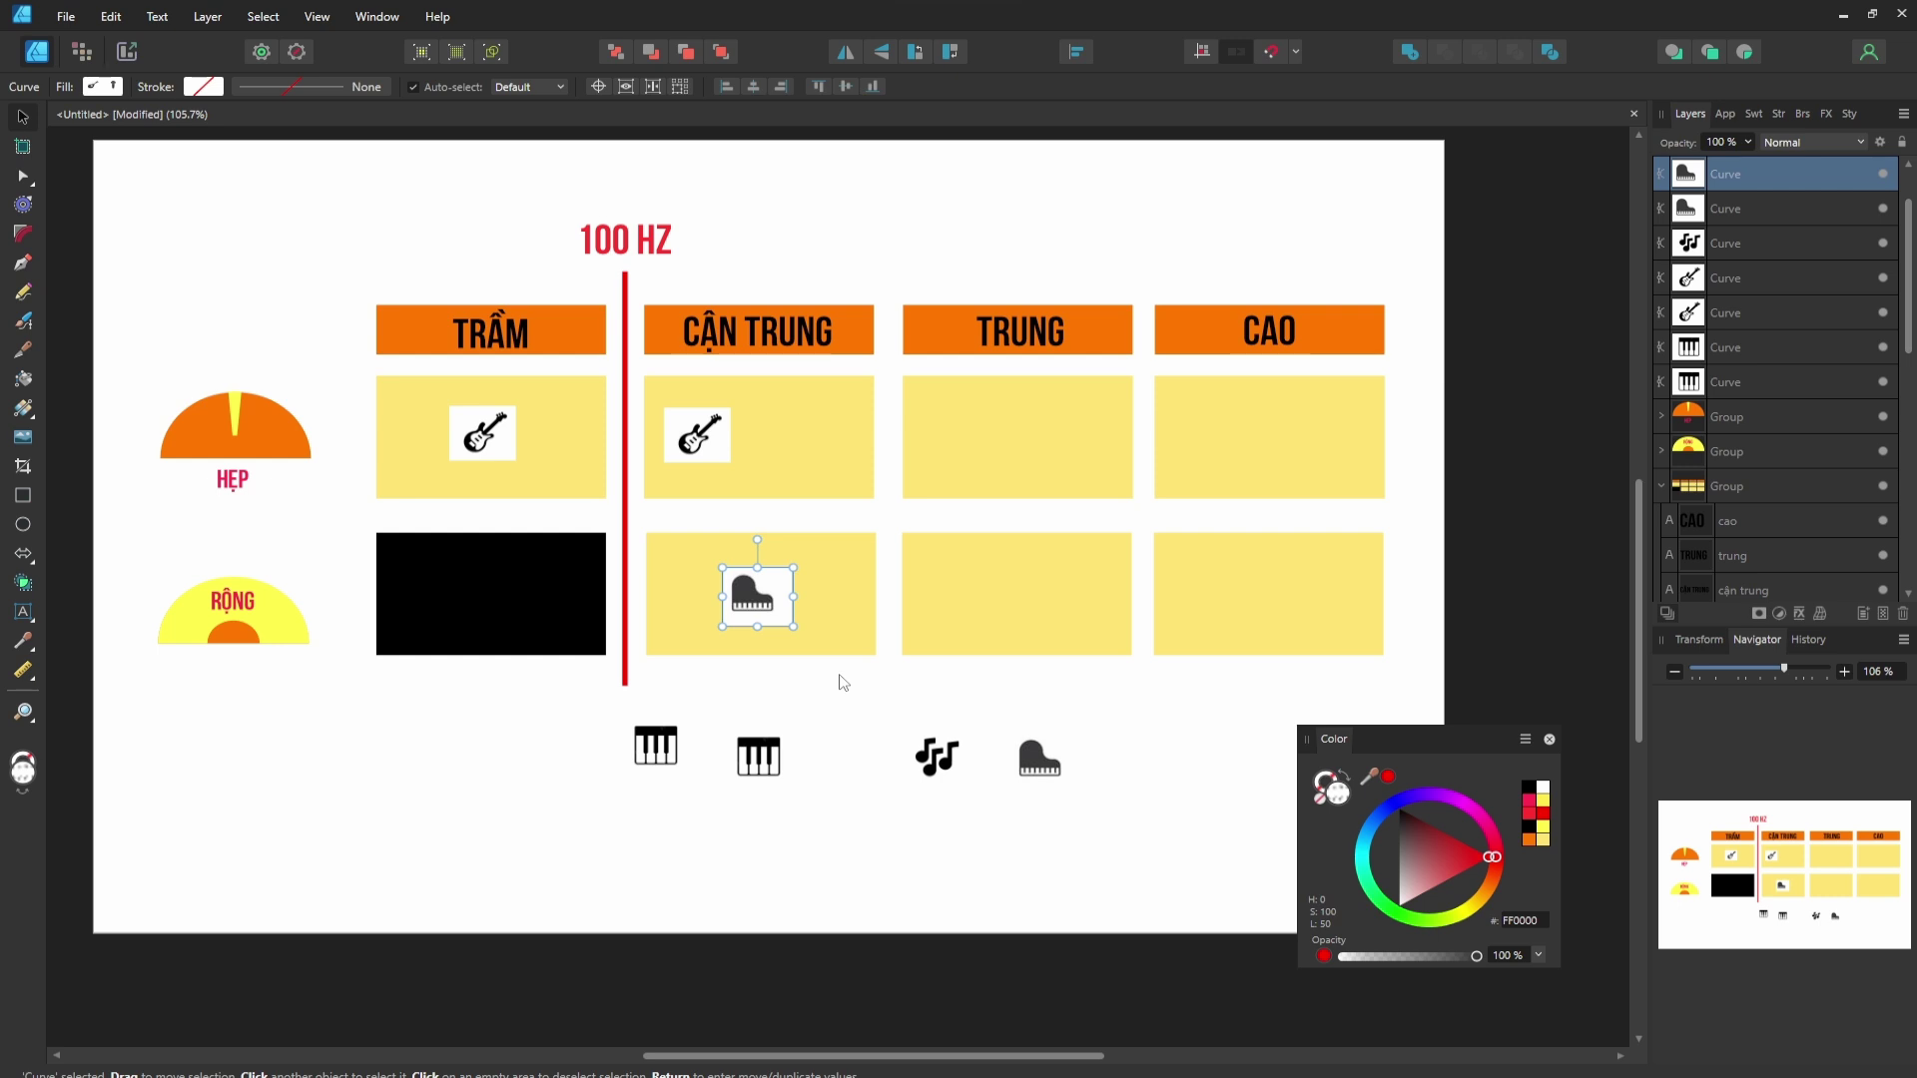
pyautogui.moveTo(771, 603)
pyautogui.mouseDown()
pyautogui.moveTo(816, 605)
pyautogui.moveTo(774, 606)
pyautogui.mouseUp()
pyautogui.click(824, 256)
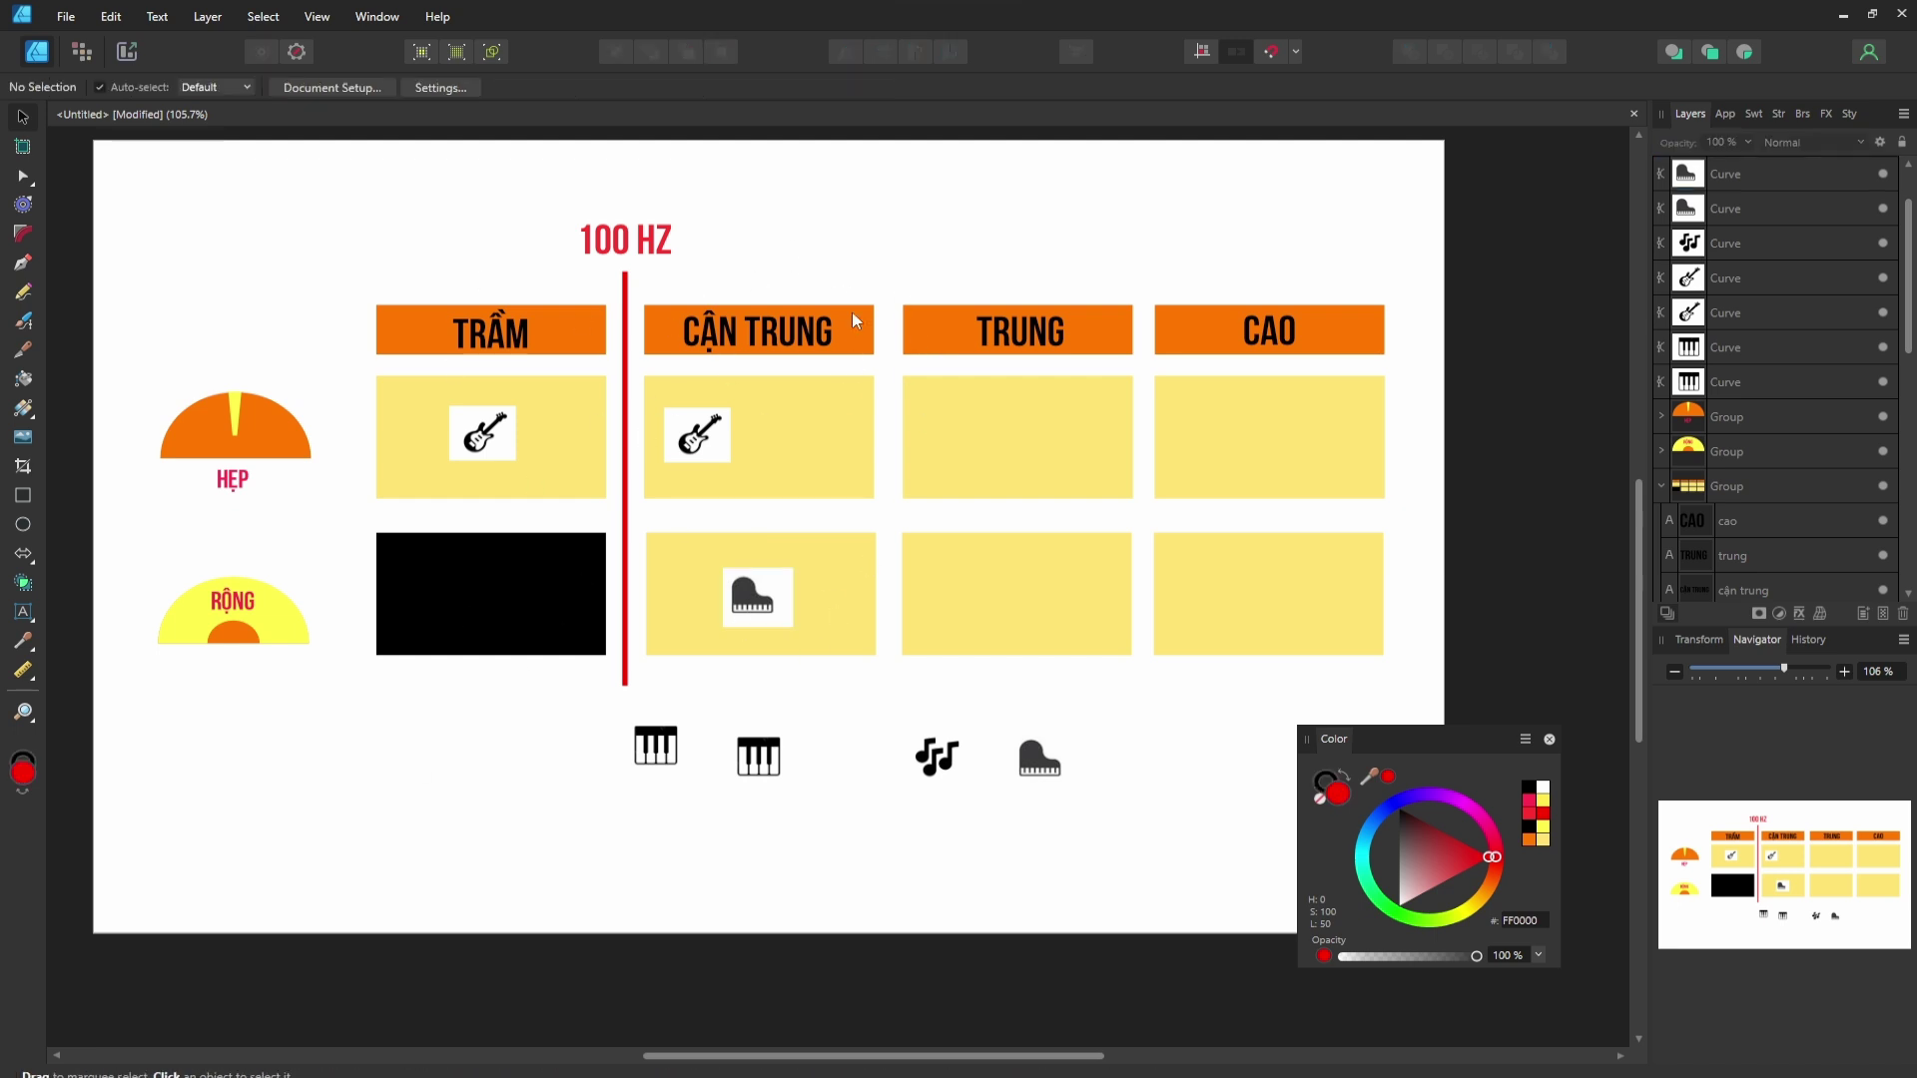
# Add copies of the grand piano icon to the Cận Trung and Trung columns of the Hẹp row.
pyautogui.click(1050, 781)
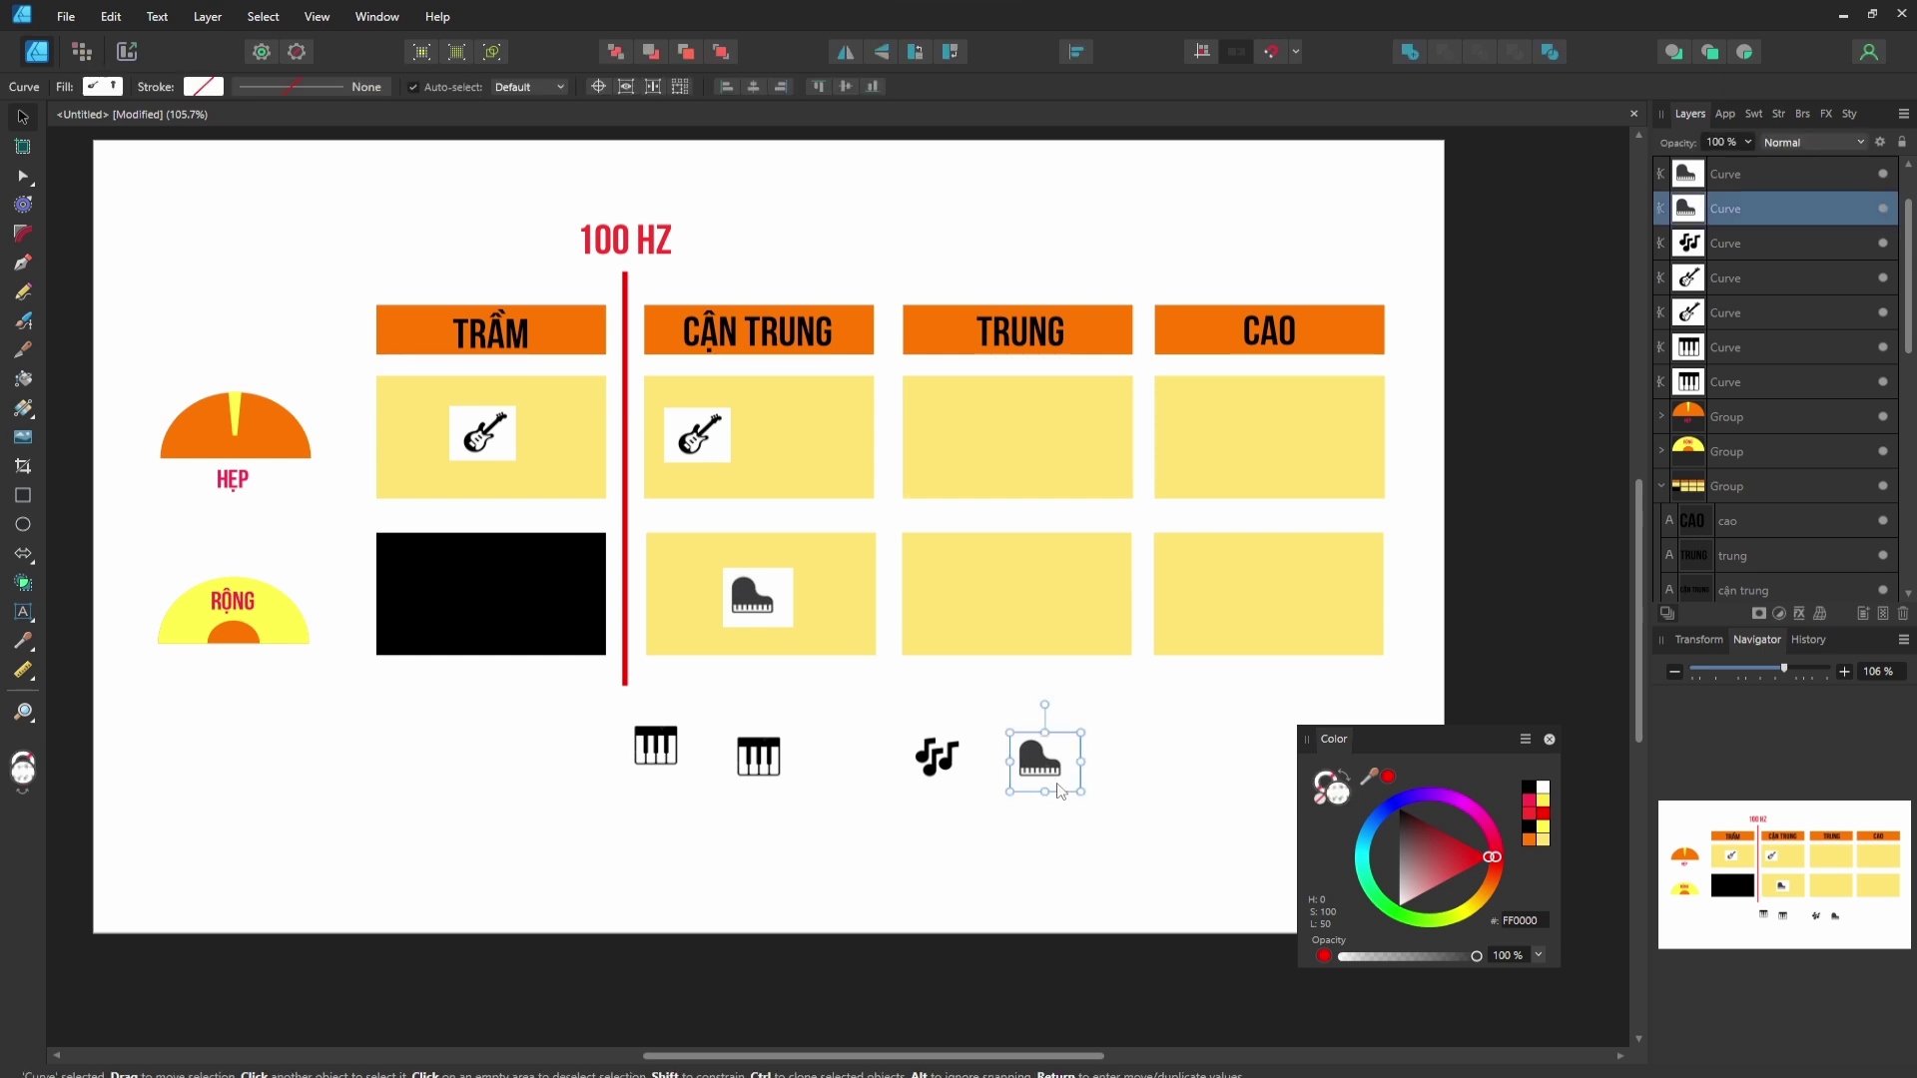
pyautogui.moveTo(1056, 789)
pyautogui.mouseDown()
pyautogui.moveTo(1040, 639)
pyautogui.moveTo(923, 450)
pyautogui.moveTo(953, 457)
pyautogui.moveTo(796, 454)
pyautogui.moveTo(953, 446)
pyautogui.mouseUp()
pyautogui.click(808, 451)
pyautogui.moveTo(806, 456); pyautogui.dragTo(806, 448)
pyautogui.click(898, 243)
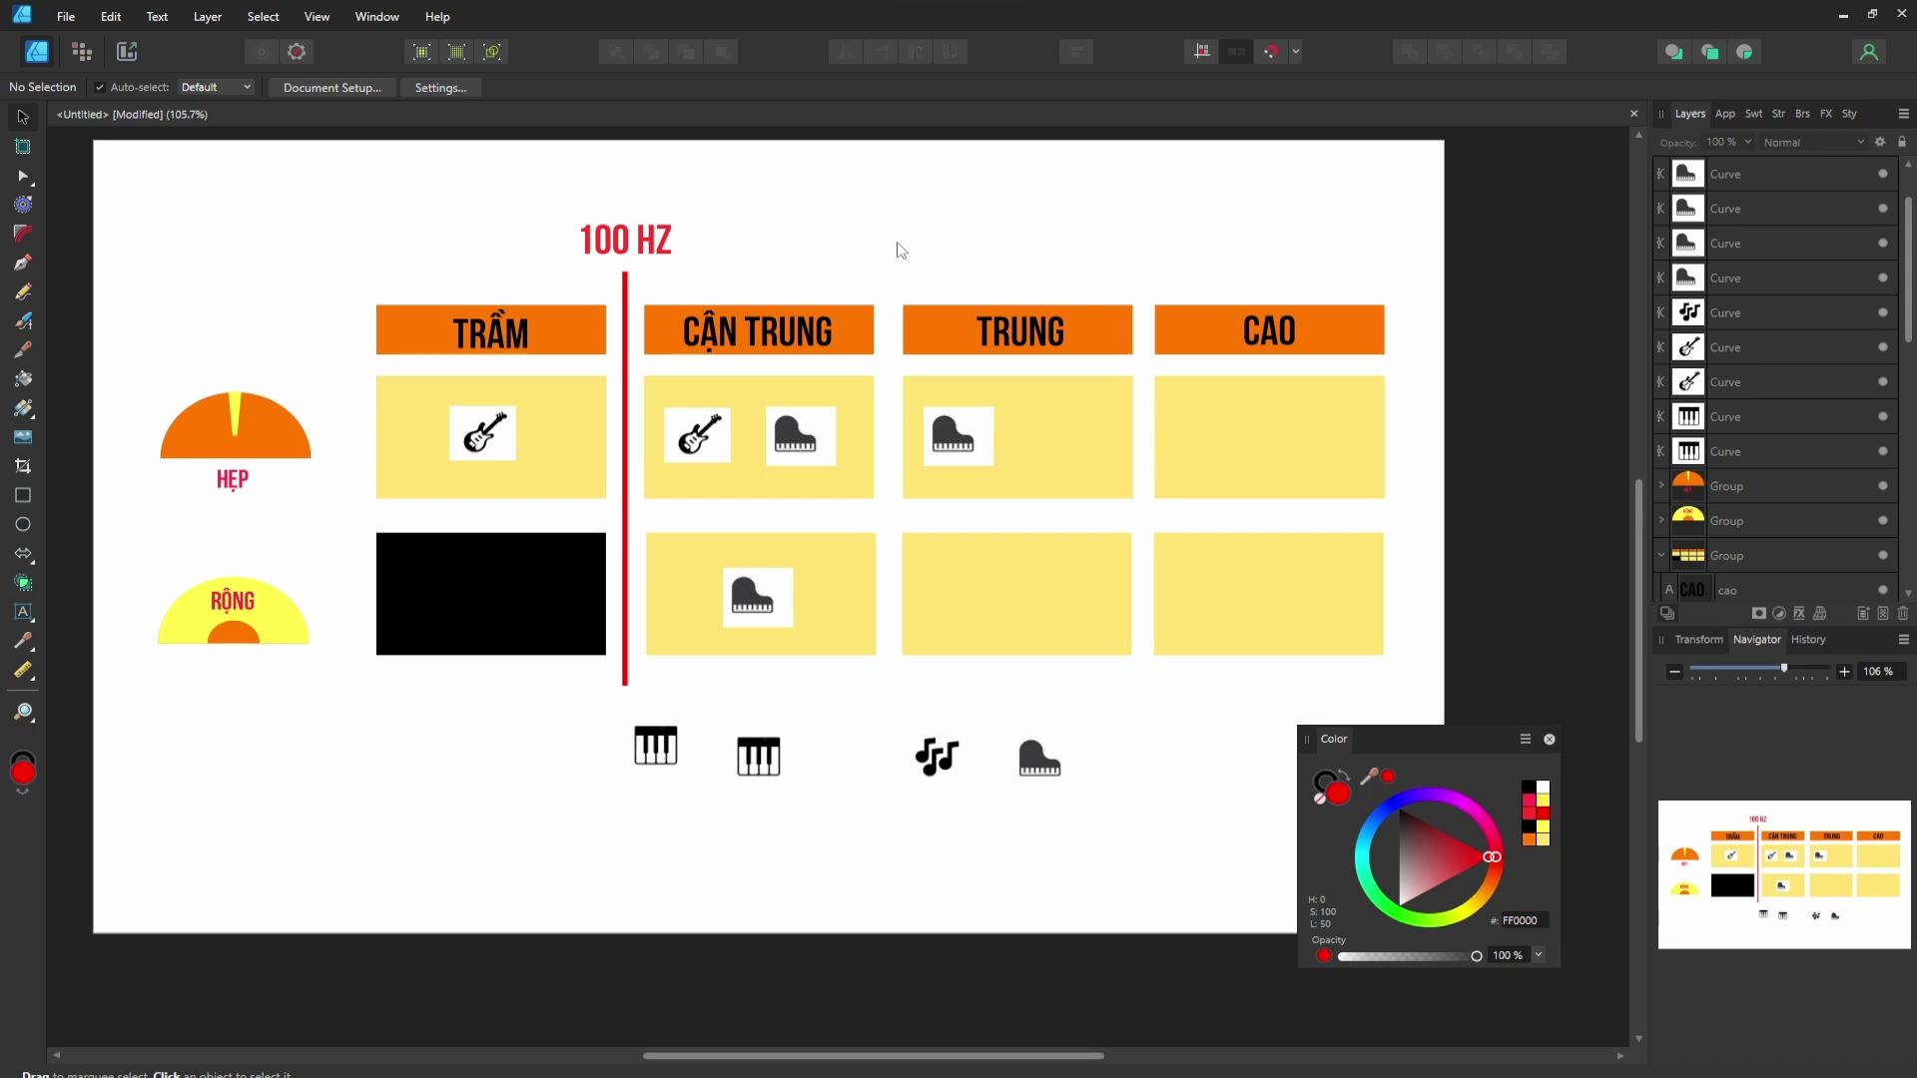
# Line up the duplicated keyboard icon below the chart with the original keyboard icon.
pyautogui.click(1049, 766)
pyautogui.click(756, 757)
pyautogui.click(653, 754)
pyautogui.moveTo(653, 753); pyautogui.dragTo(667, 764)
pyautogui.click(749, 769)
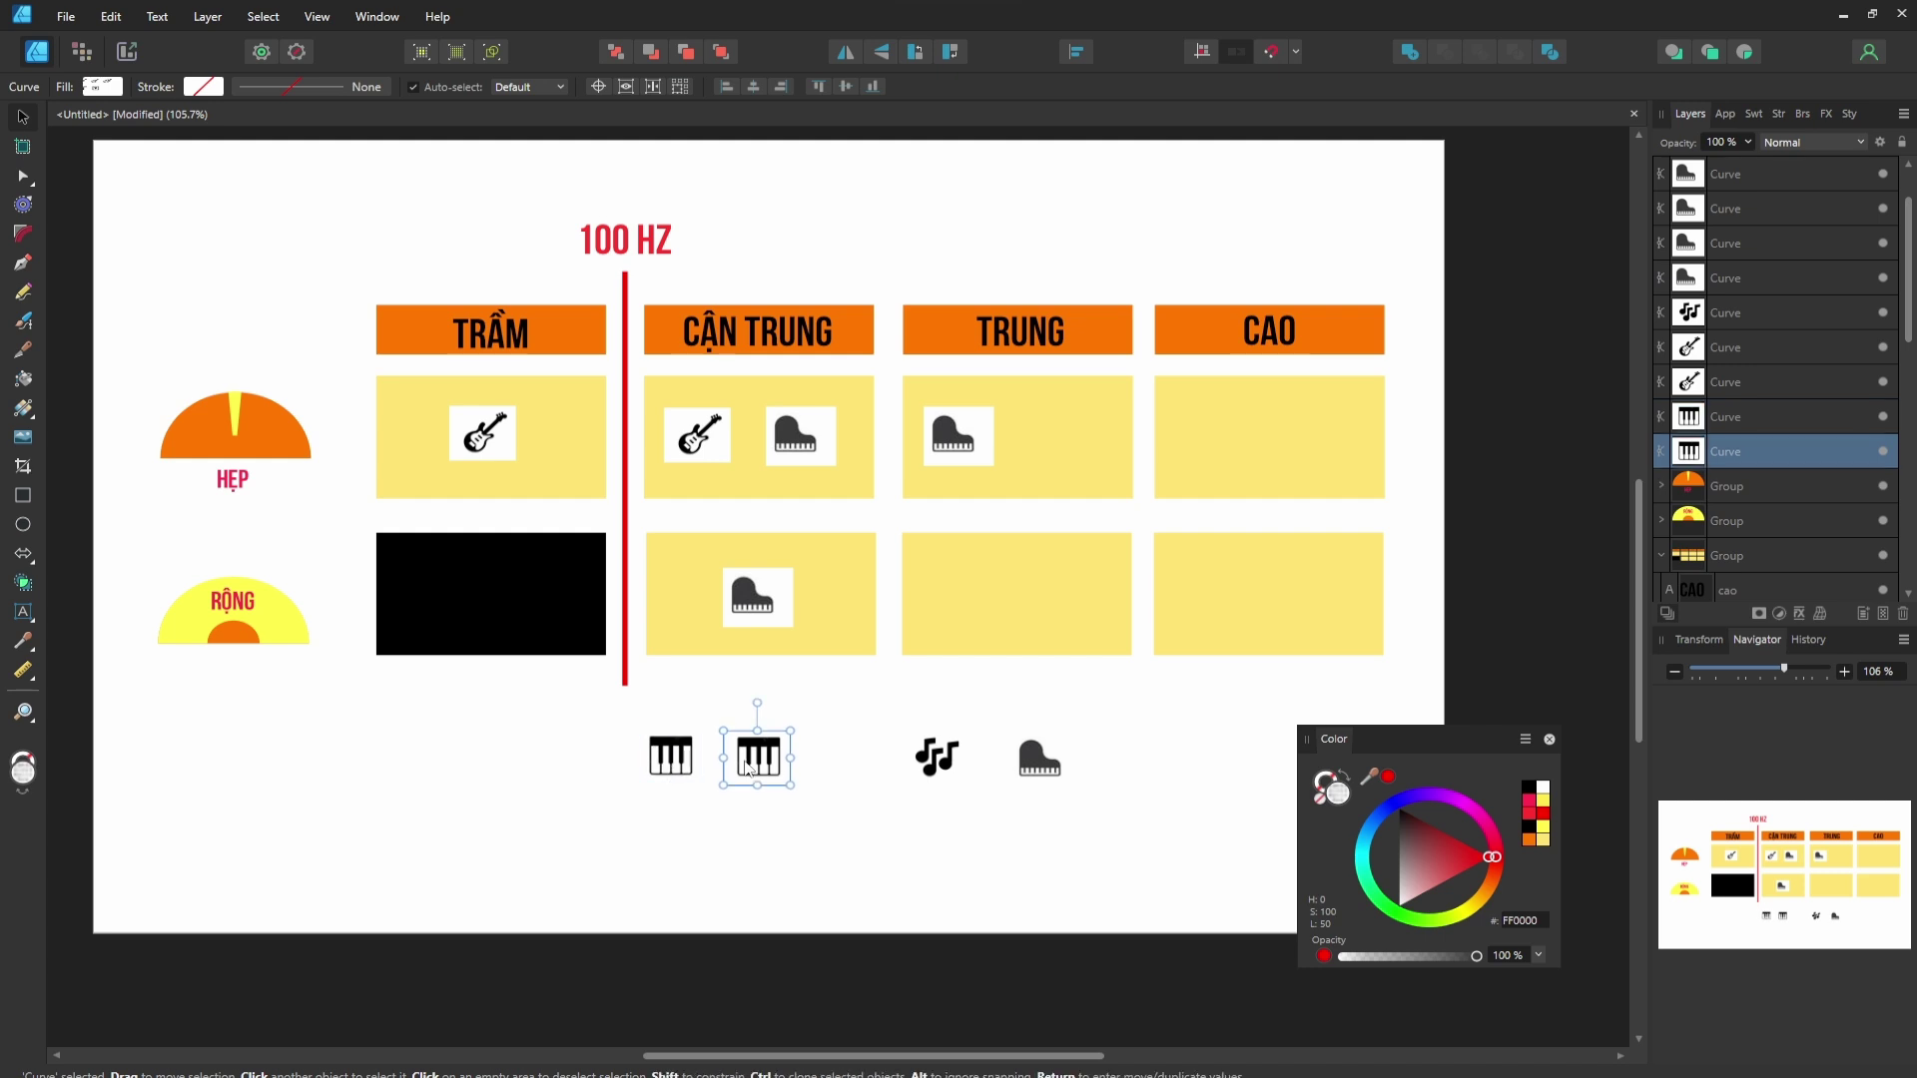
pyautogui.click(654, 816)
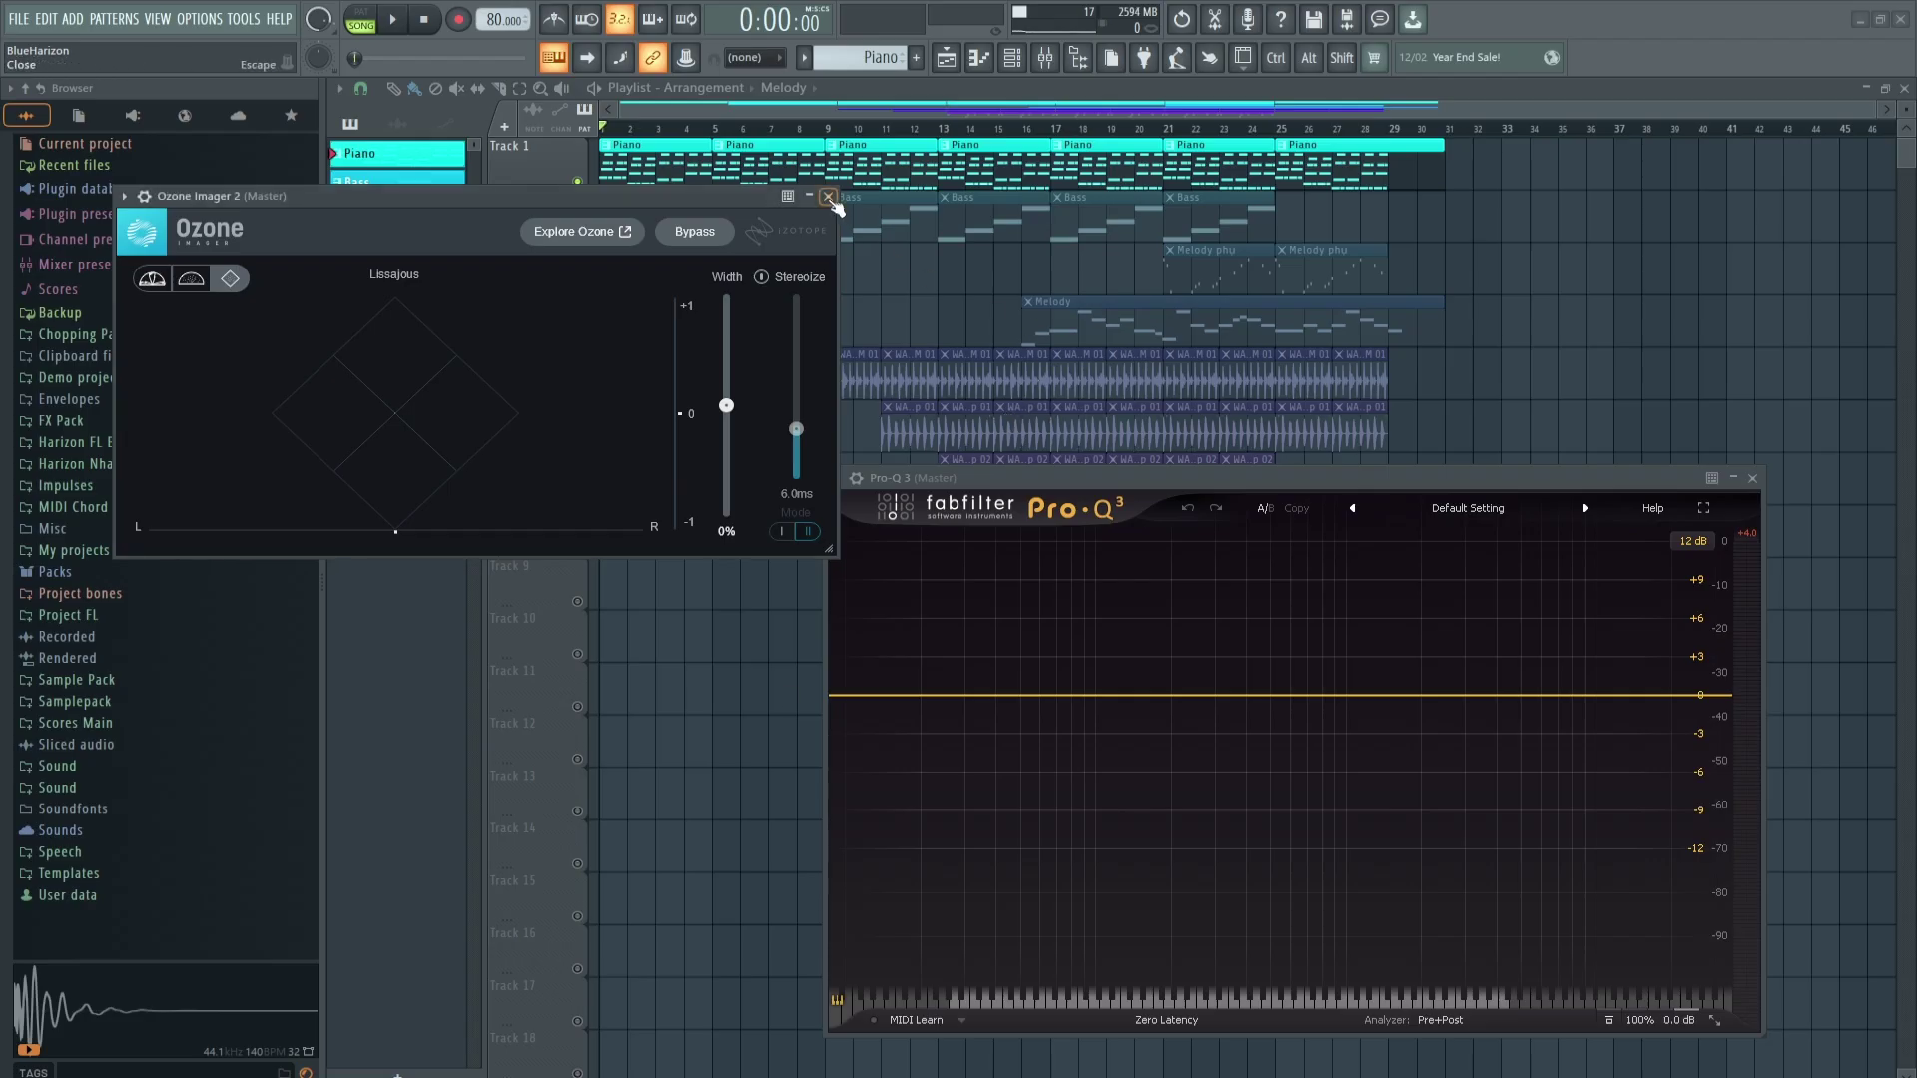
# Return to FL Studio, solo Track 4 with the Melody clip and reopen the Master track's Ozone Imager 2, leaving the mixer closed.
pyautogui.click(828, 197)
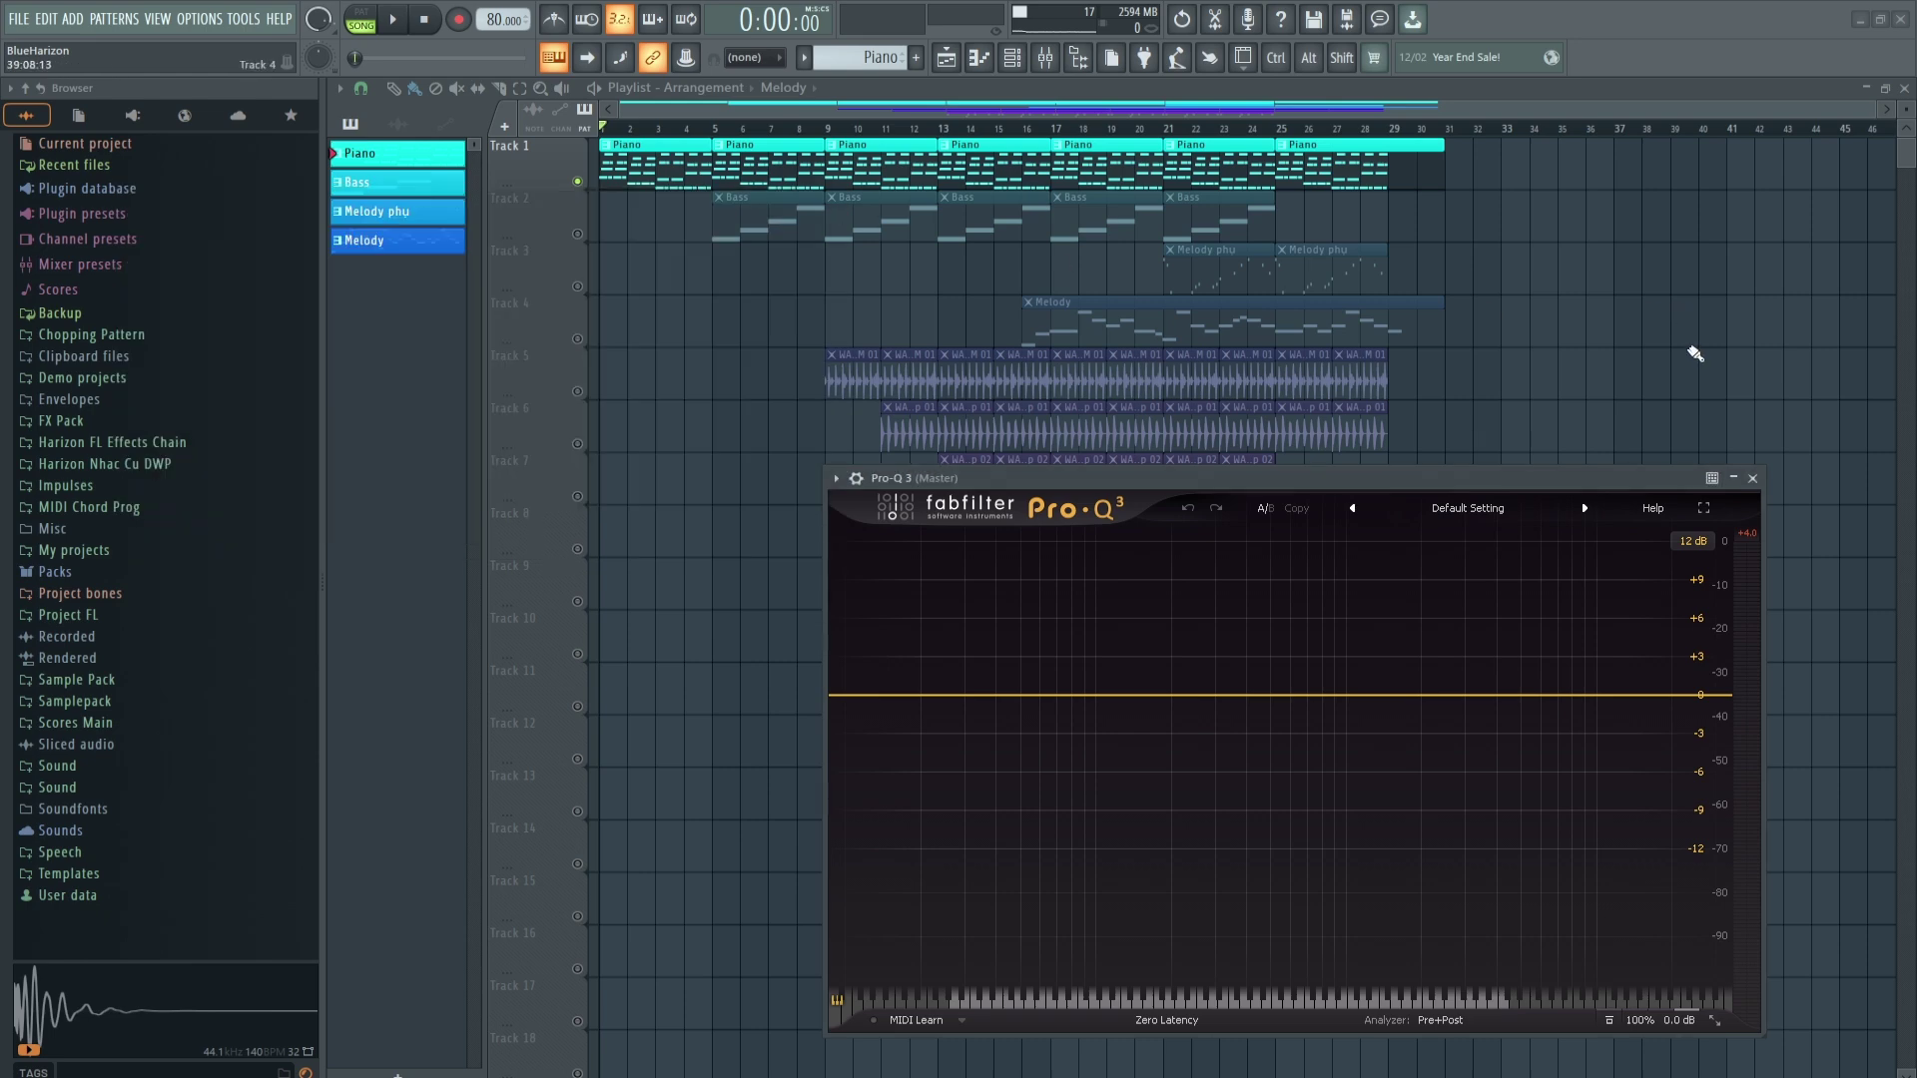
pyautogui.click(579, 340)
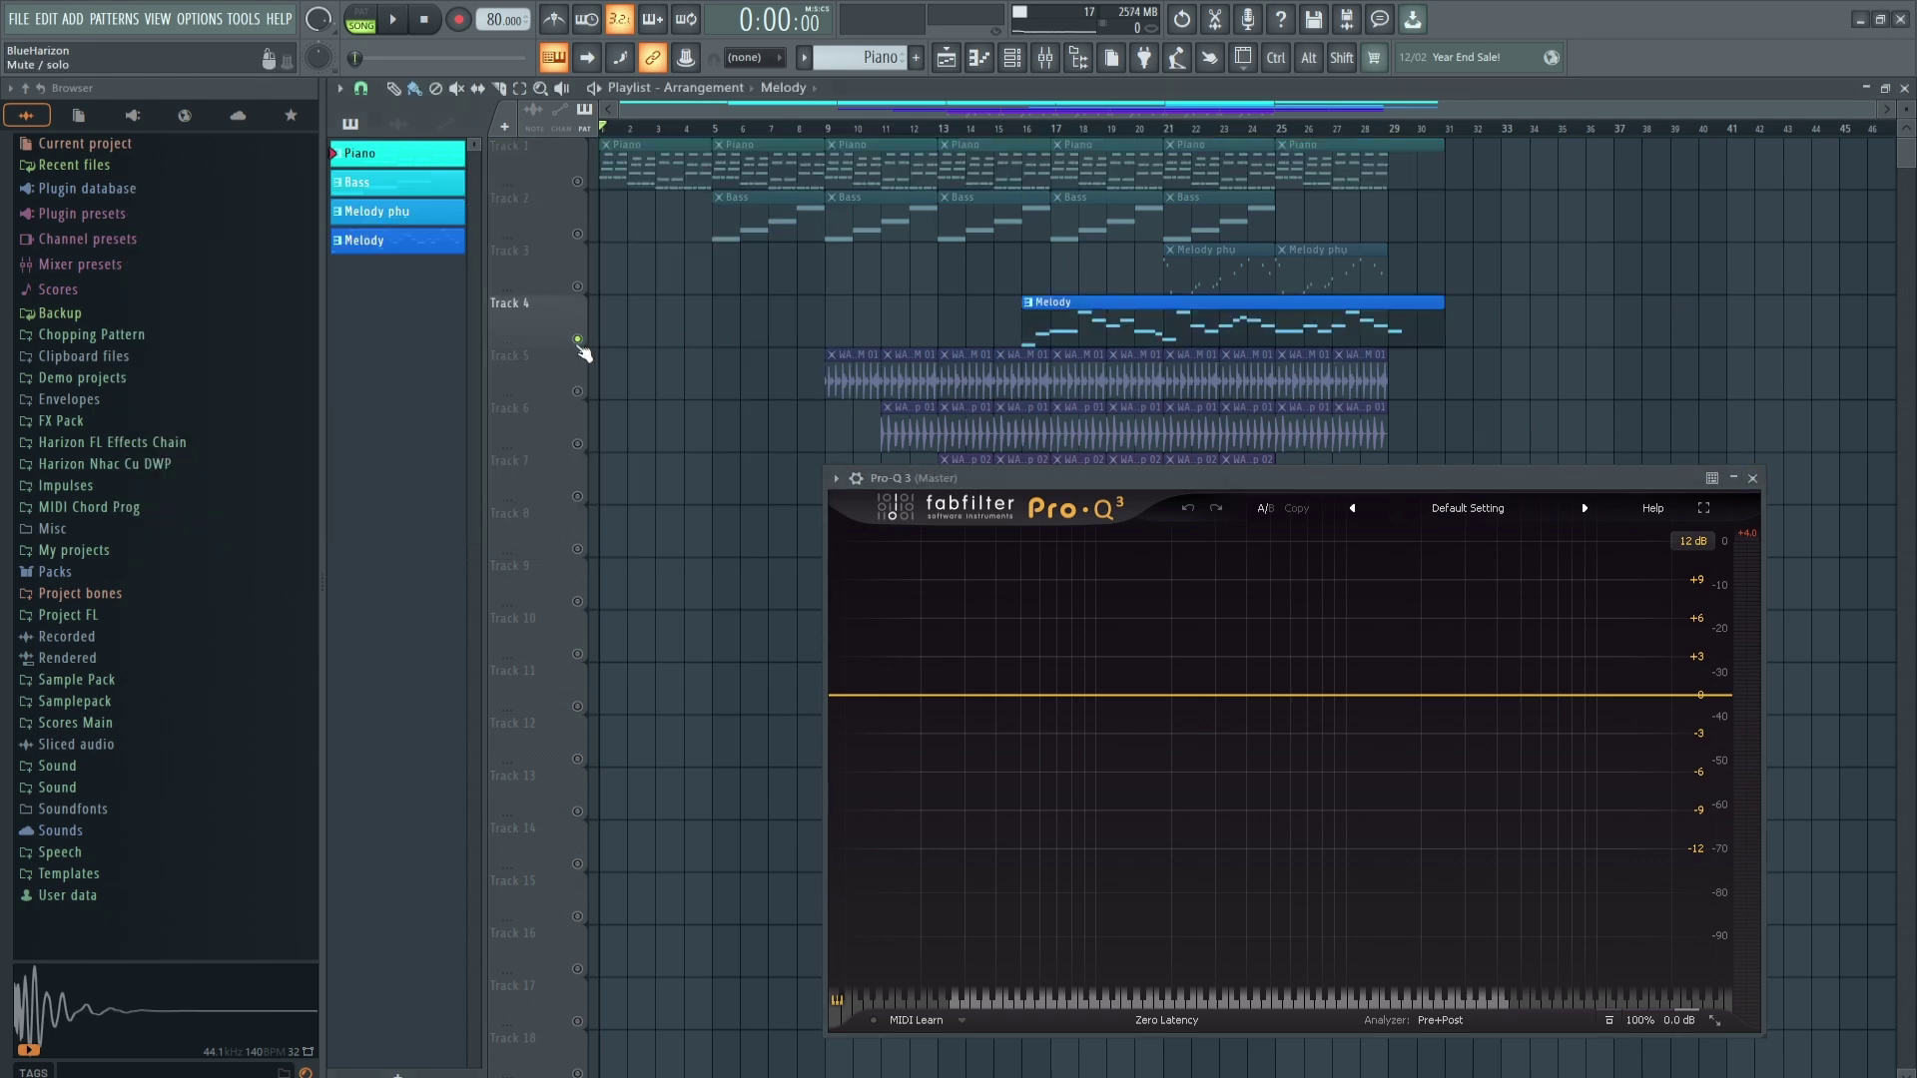
pyautogui.click(1045, 58)
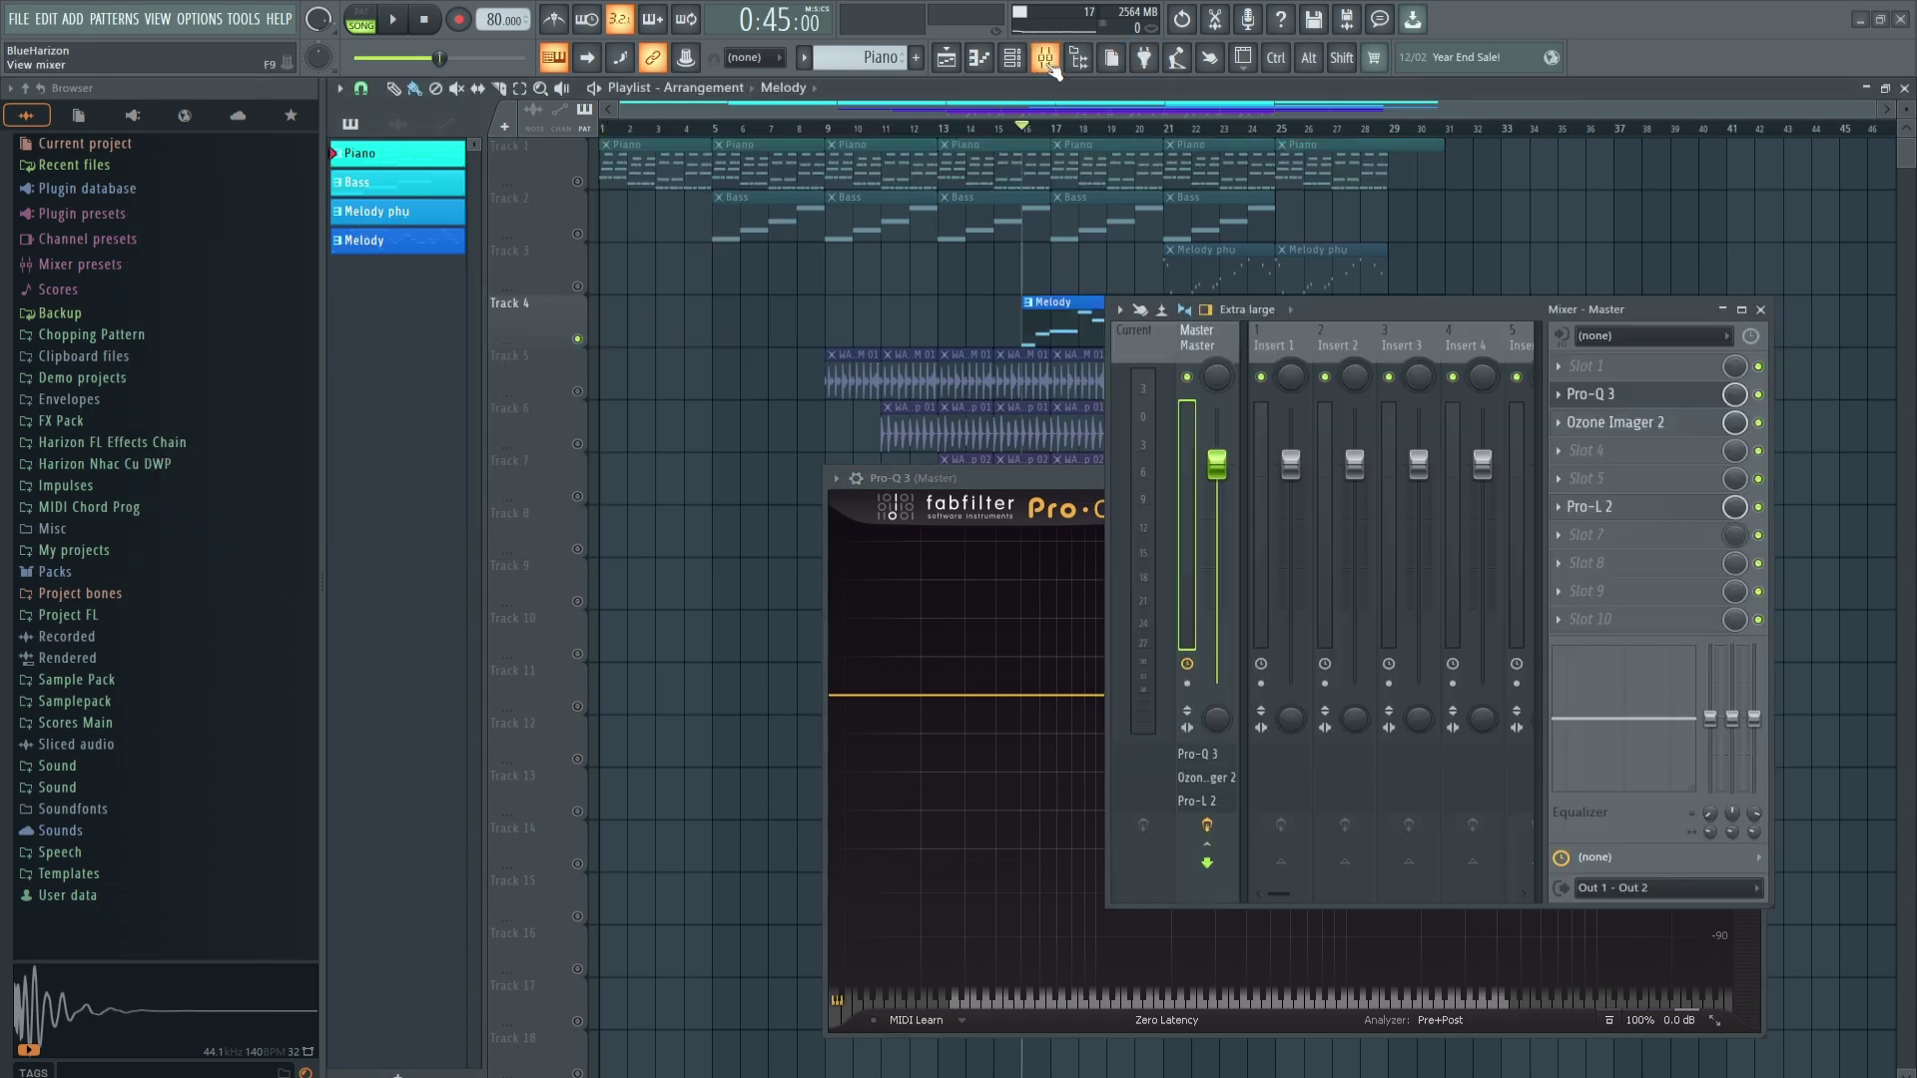
pyautogui.click(1648, 422)
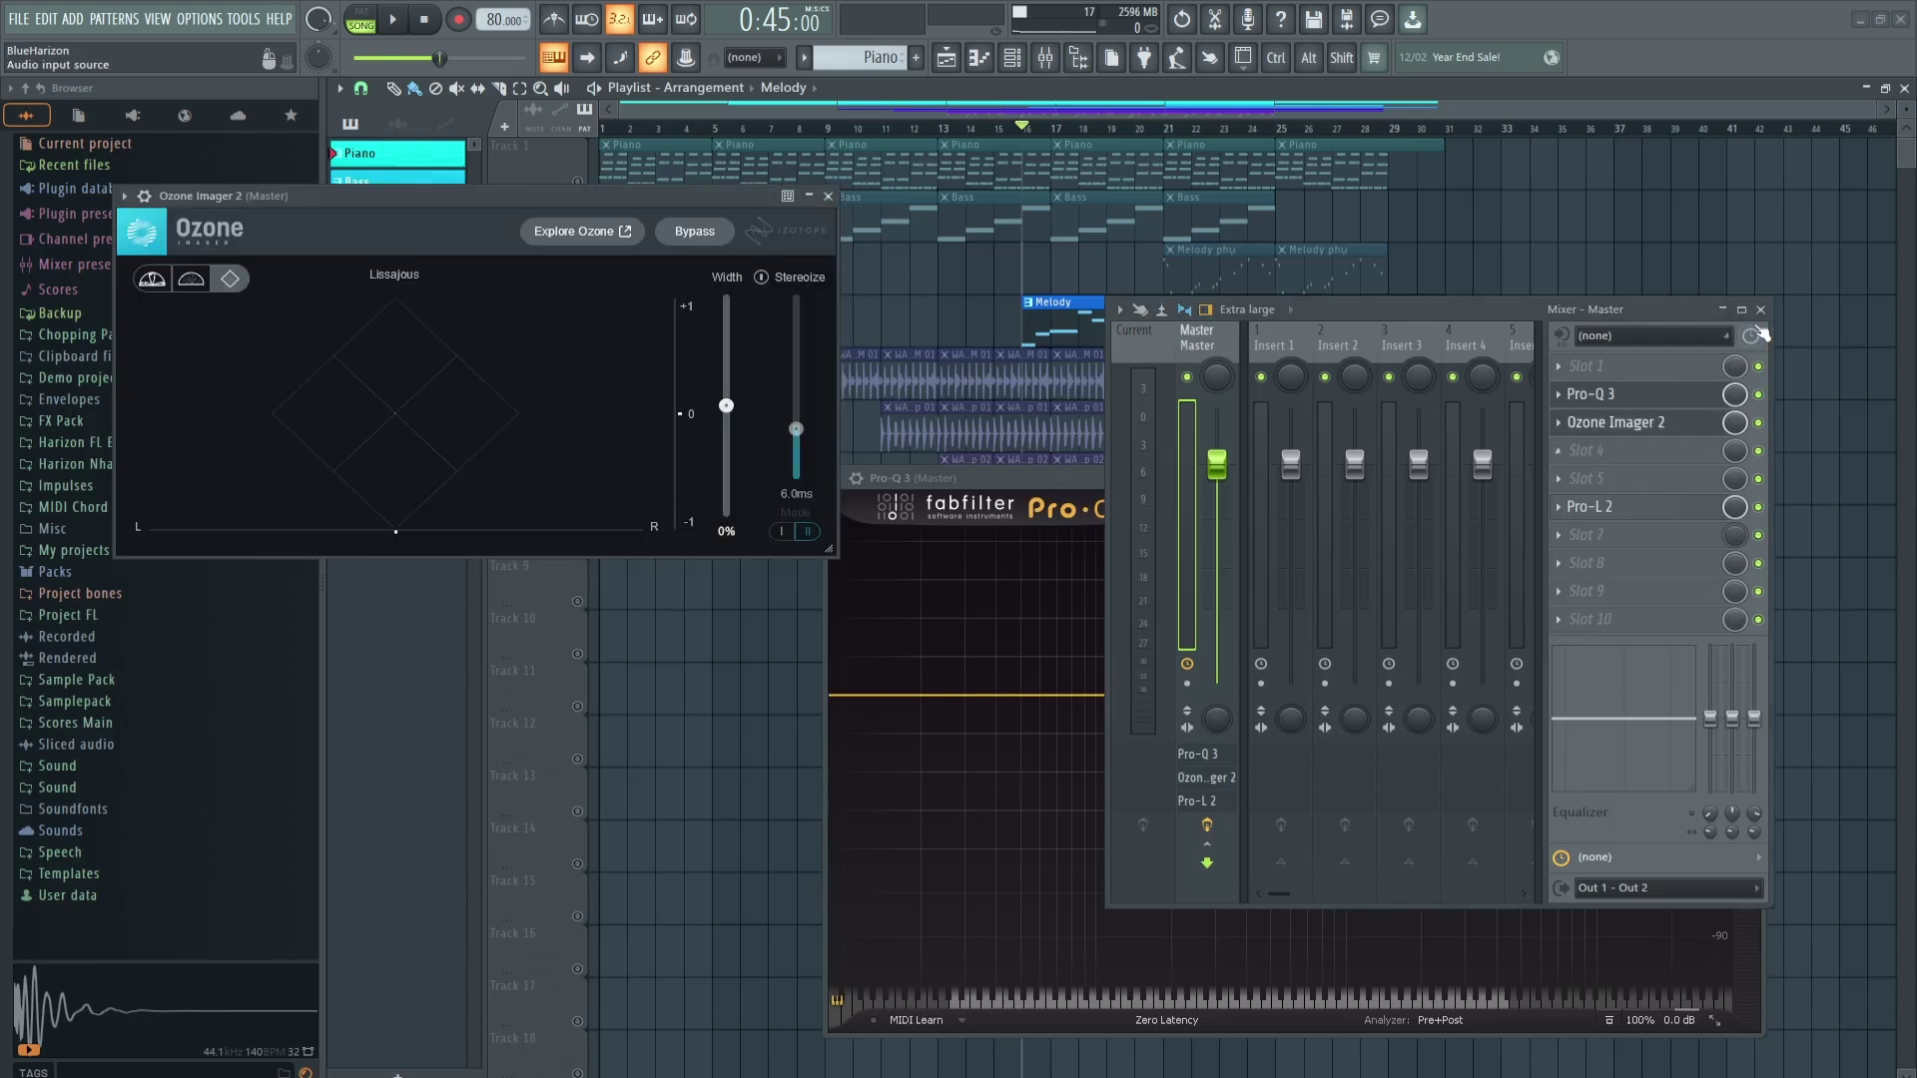
pyautogui.click(1760, 310)
# Play the Melody track to examine its stereo width in Lissajous and Polar Sample views and its spectrum, closing Ozone Imager 2 when done.
pyautogui.press('space')
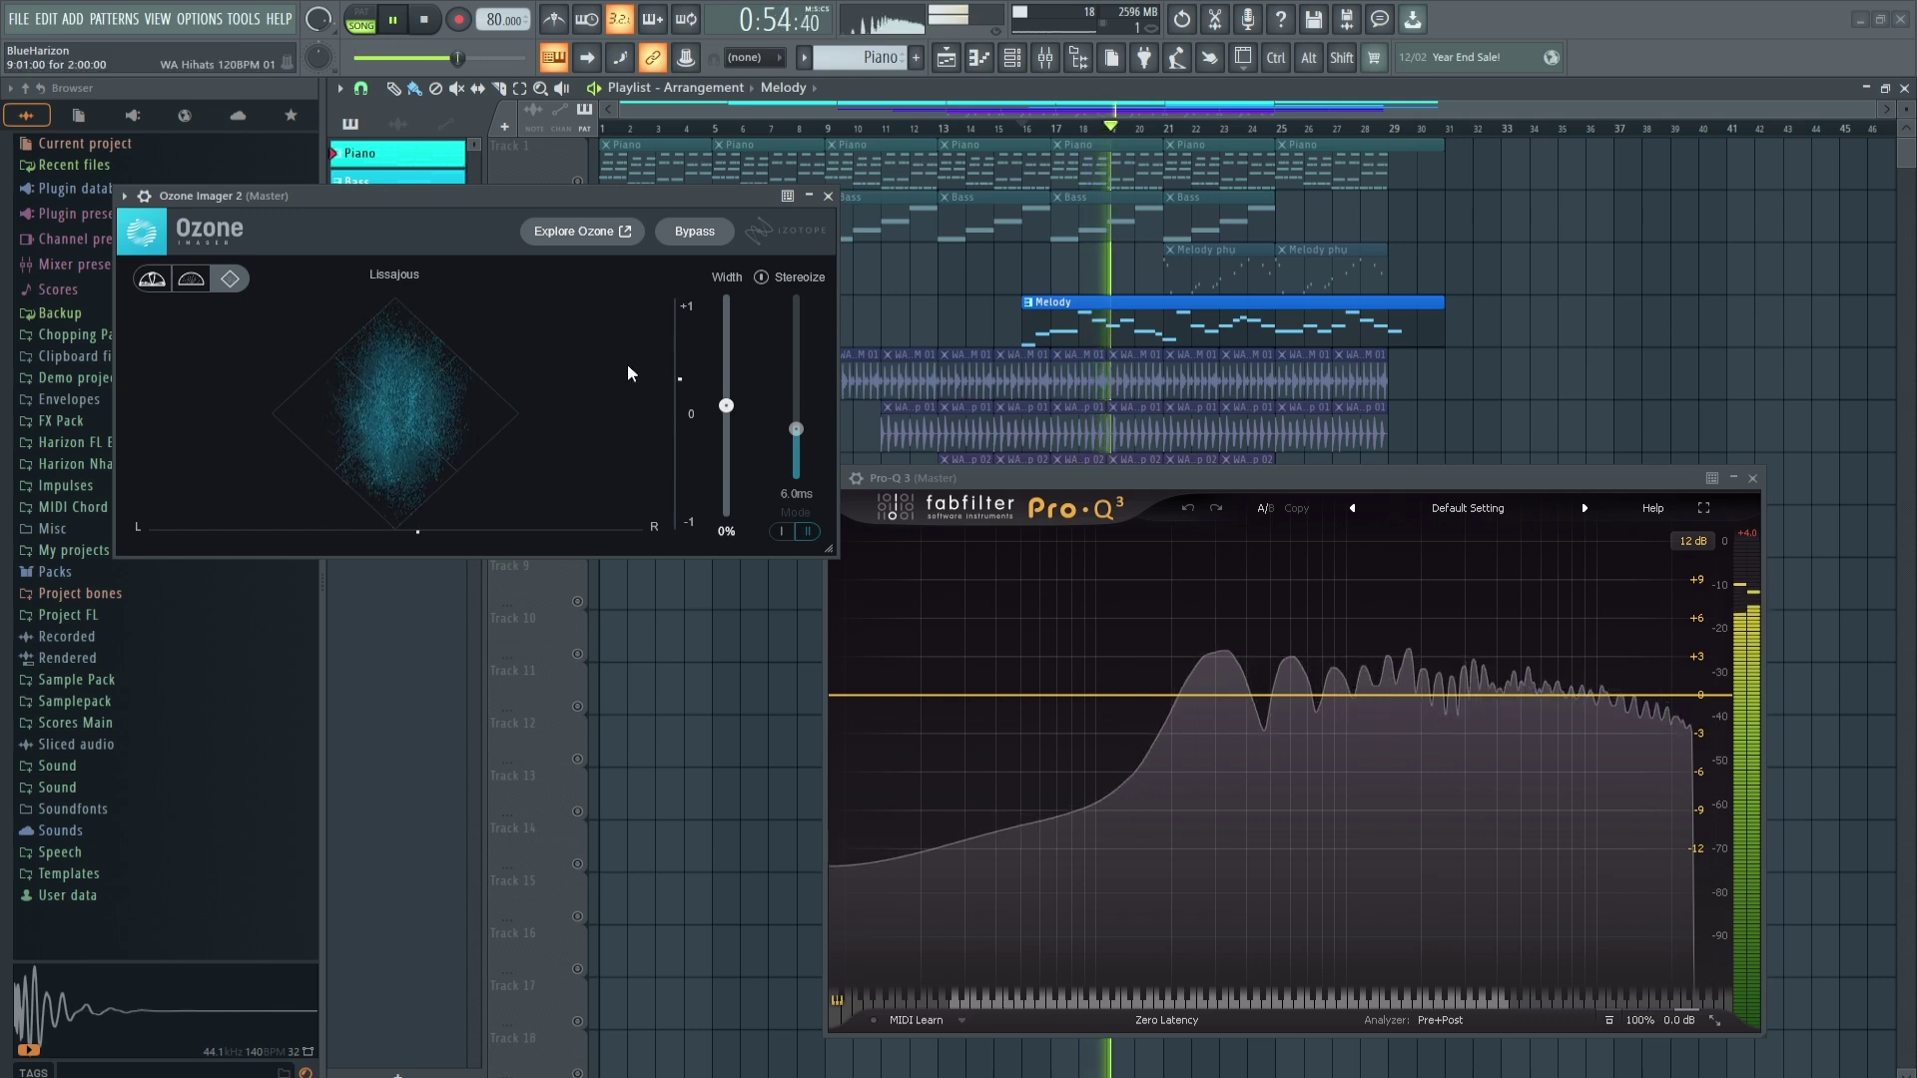
pyautogui.click(194, 285)
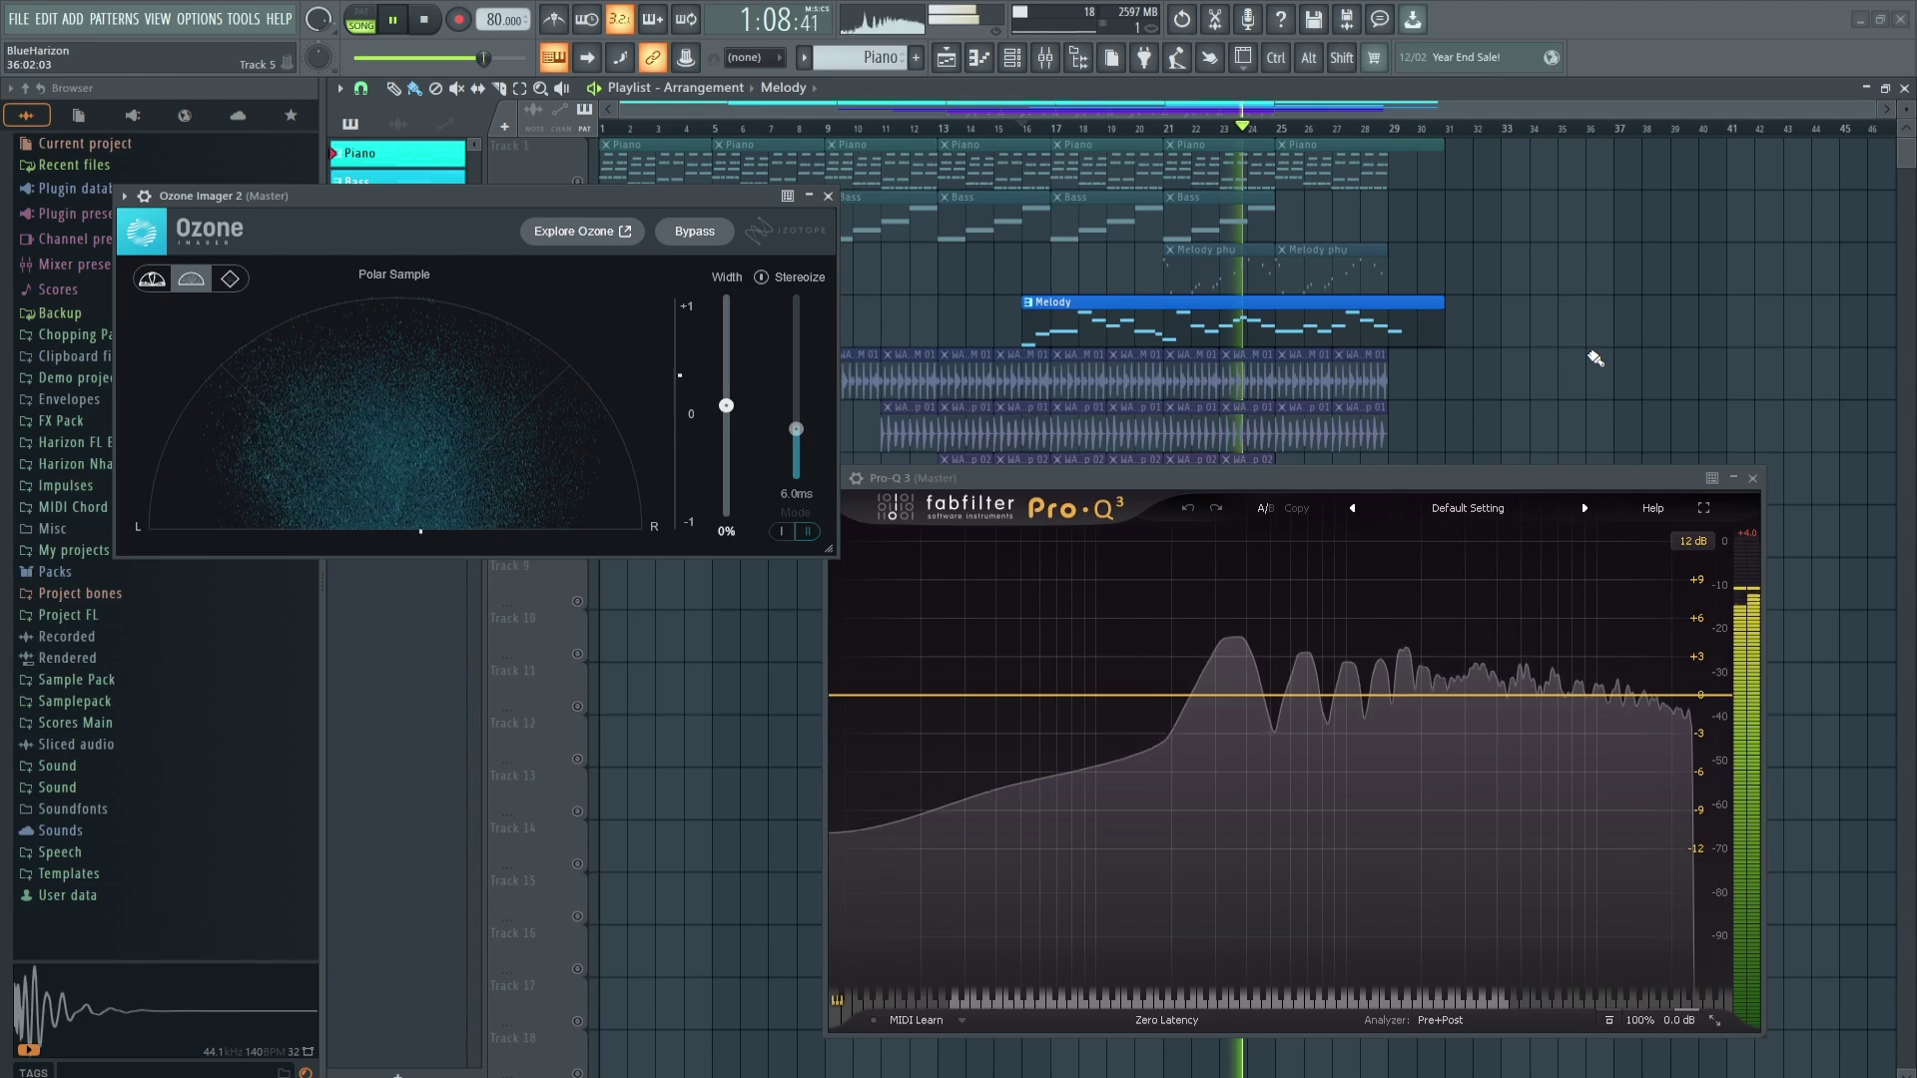
pyautogui.press('space')
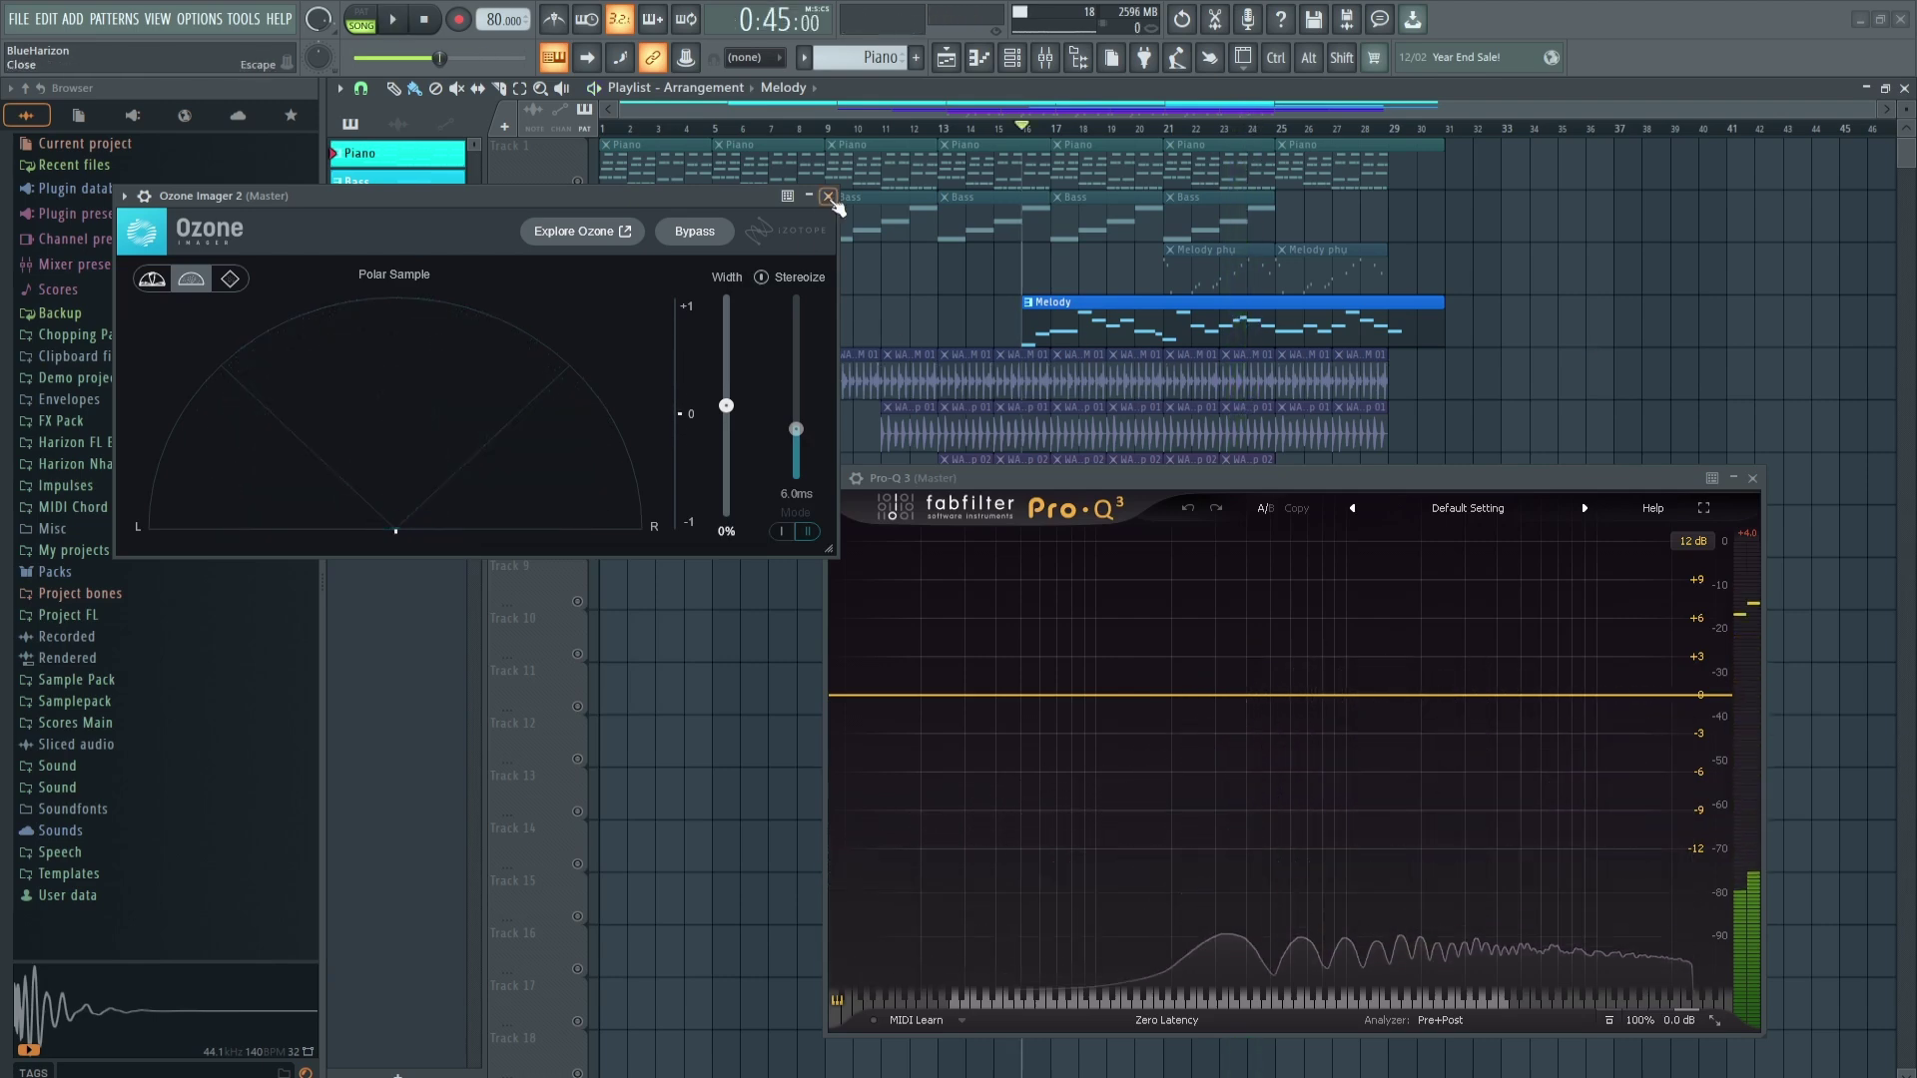
pyautogui.click(829, 197)
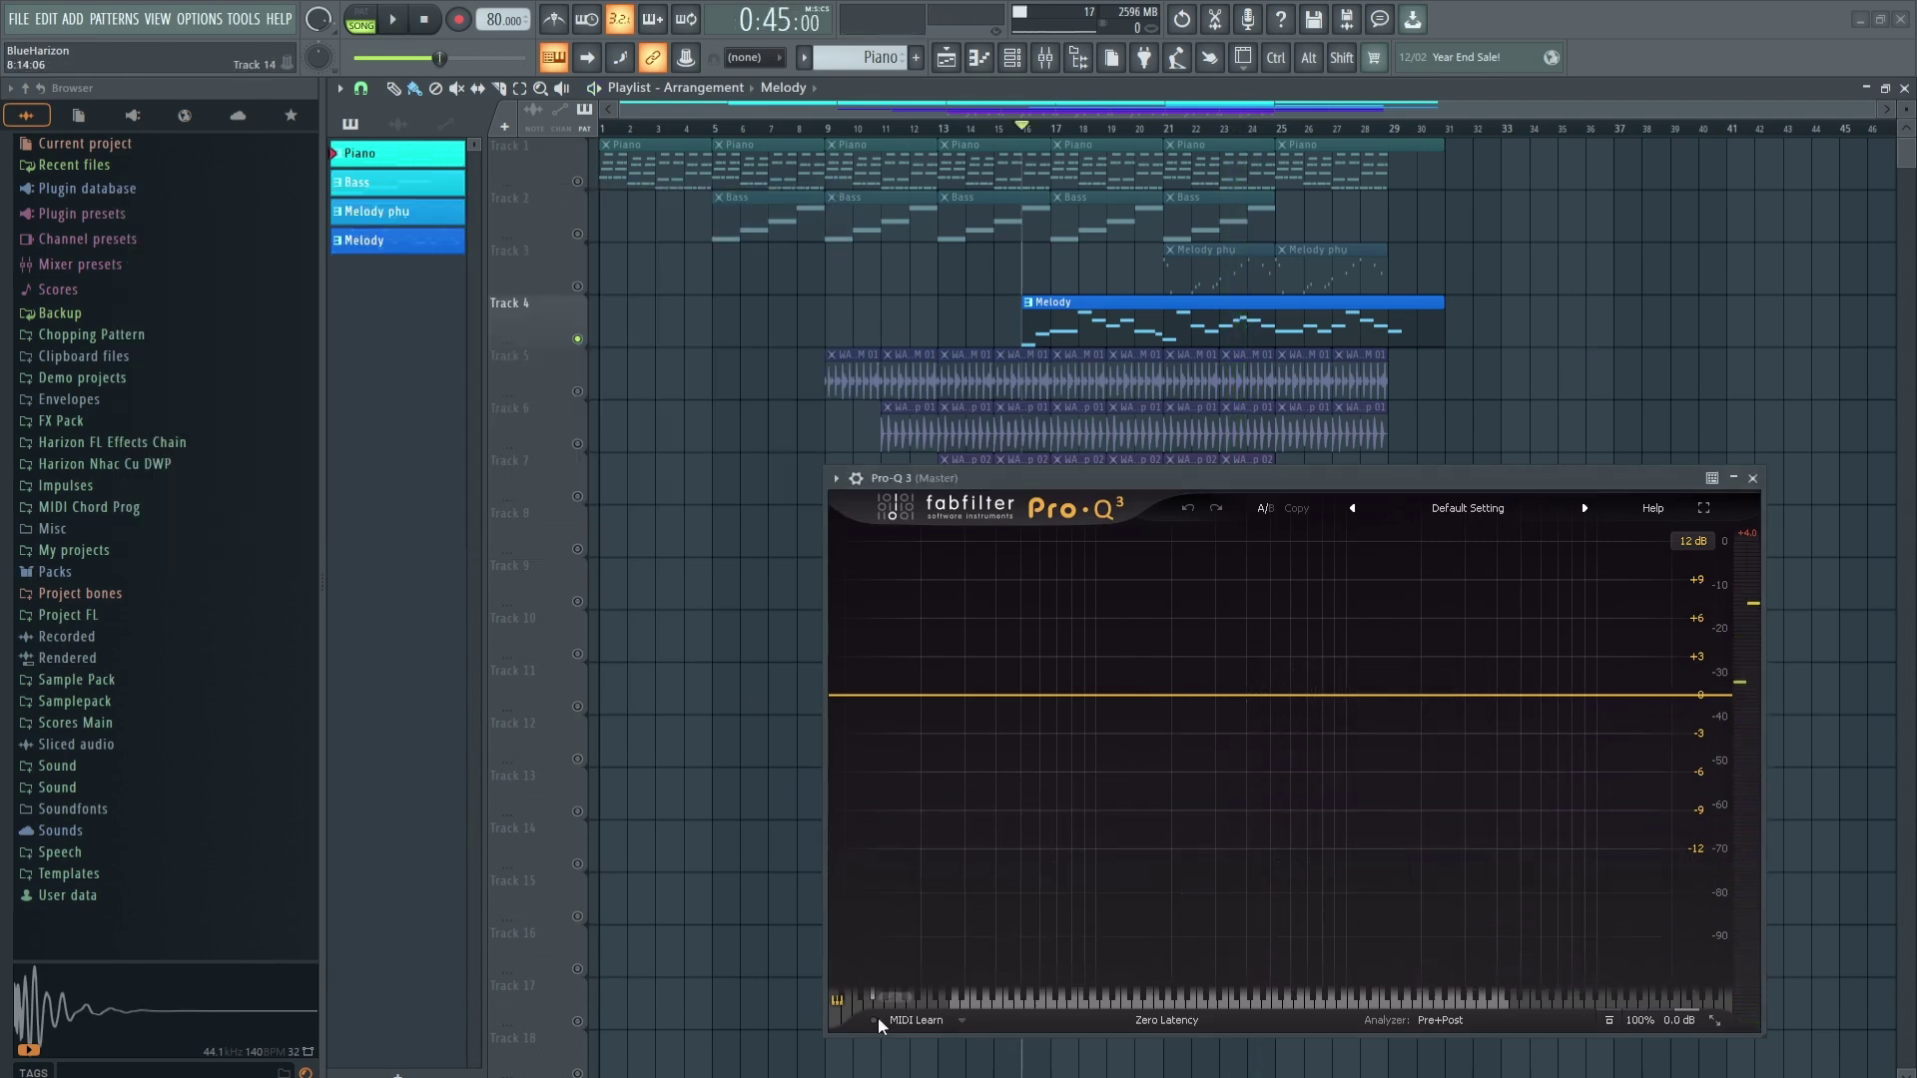
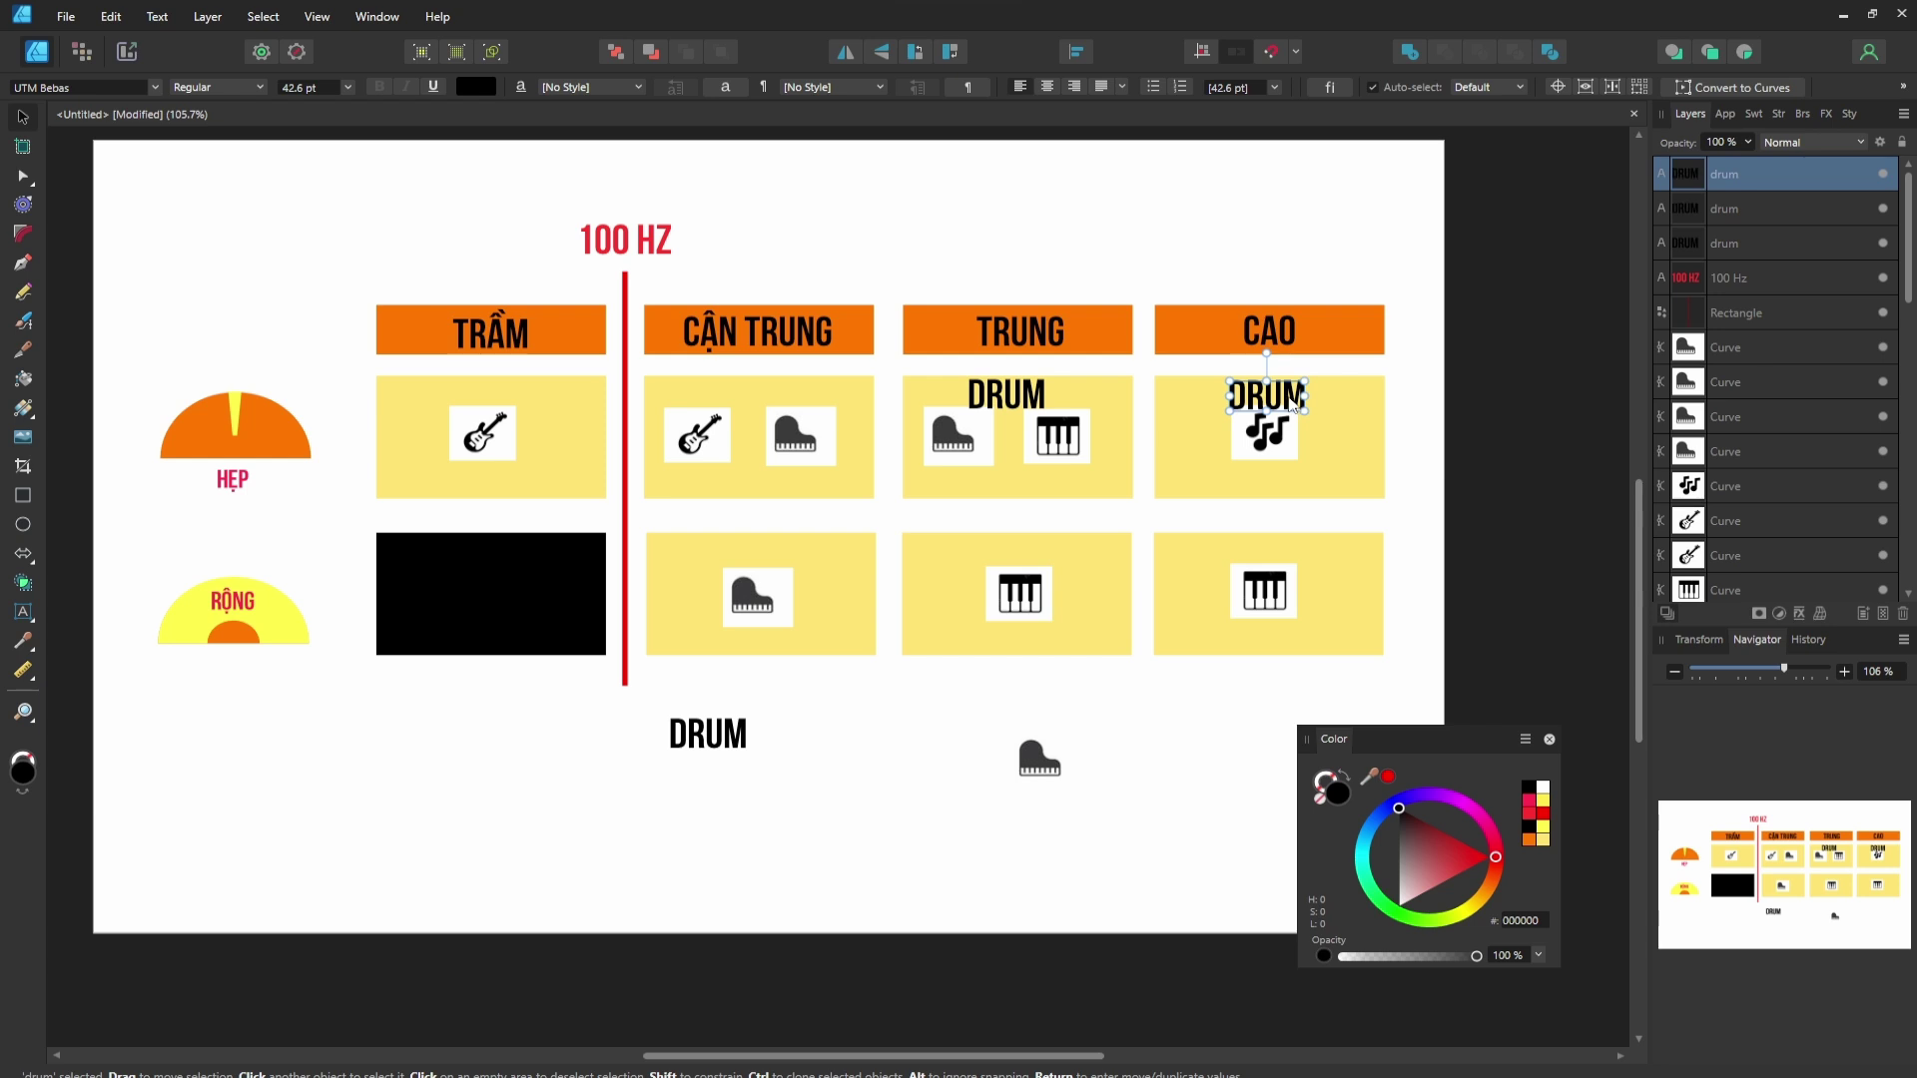
# In Affinity Designer, copy the Drum label into the Trầm column of the Hẹp row and change its text to "kick".
pyautogui.click(1032, 397)
pyautogui.moveTo(1031, 397); pyautogui.dragTo(488, 404)
pyautogui.doubleClick(495, 399)
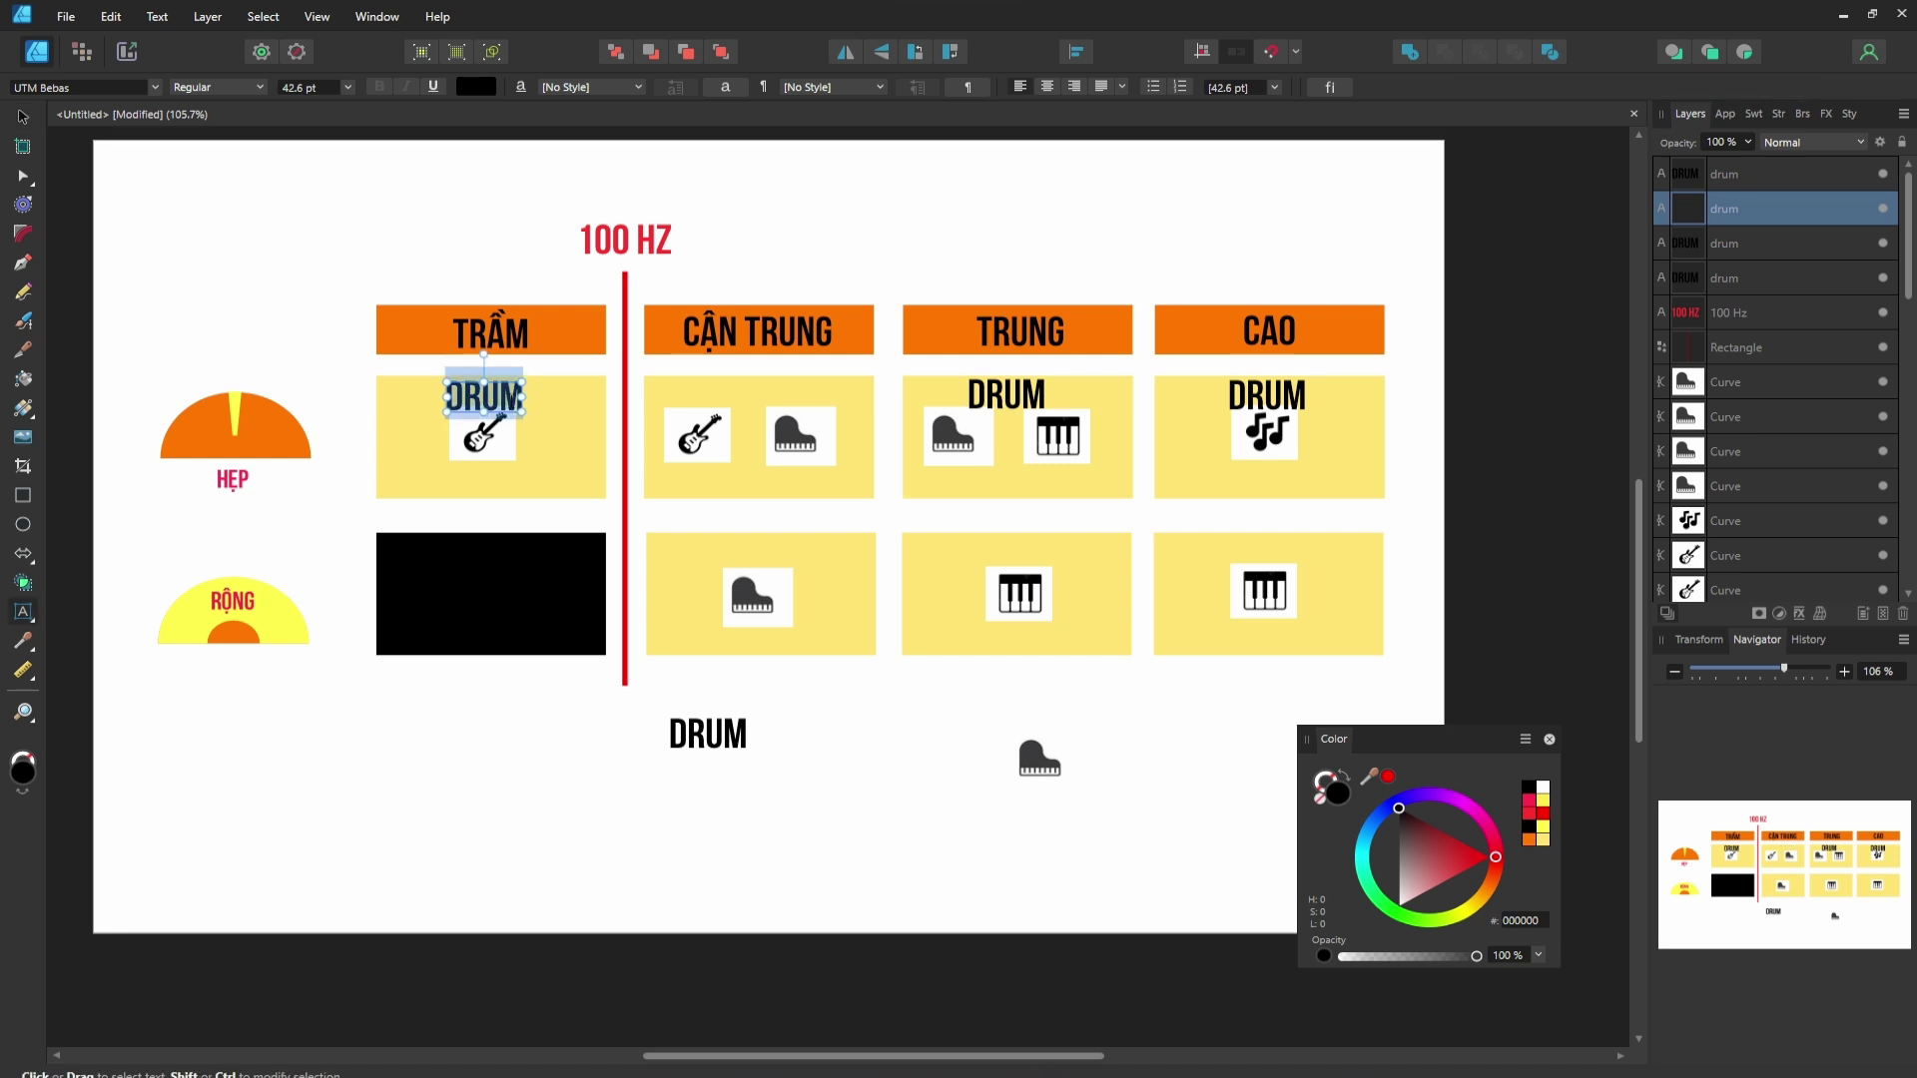
pyautogui.click(498, 399)
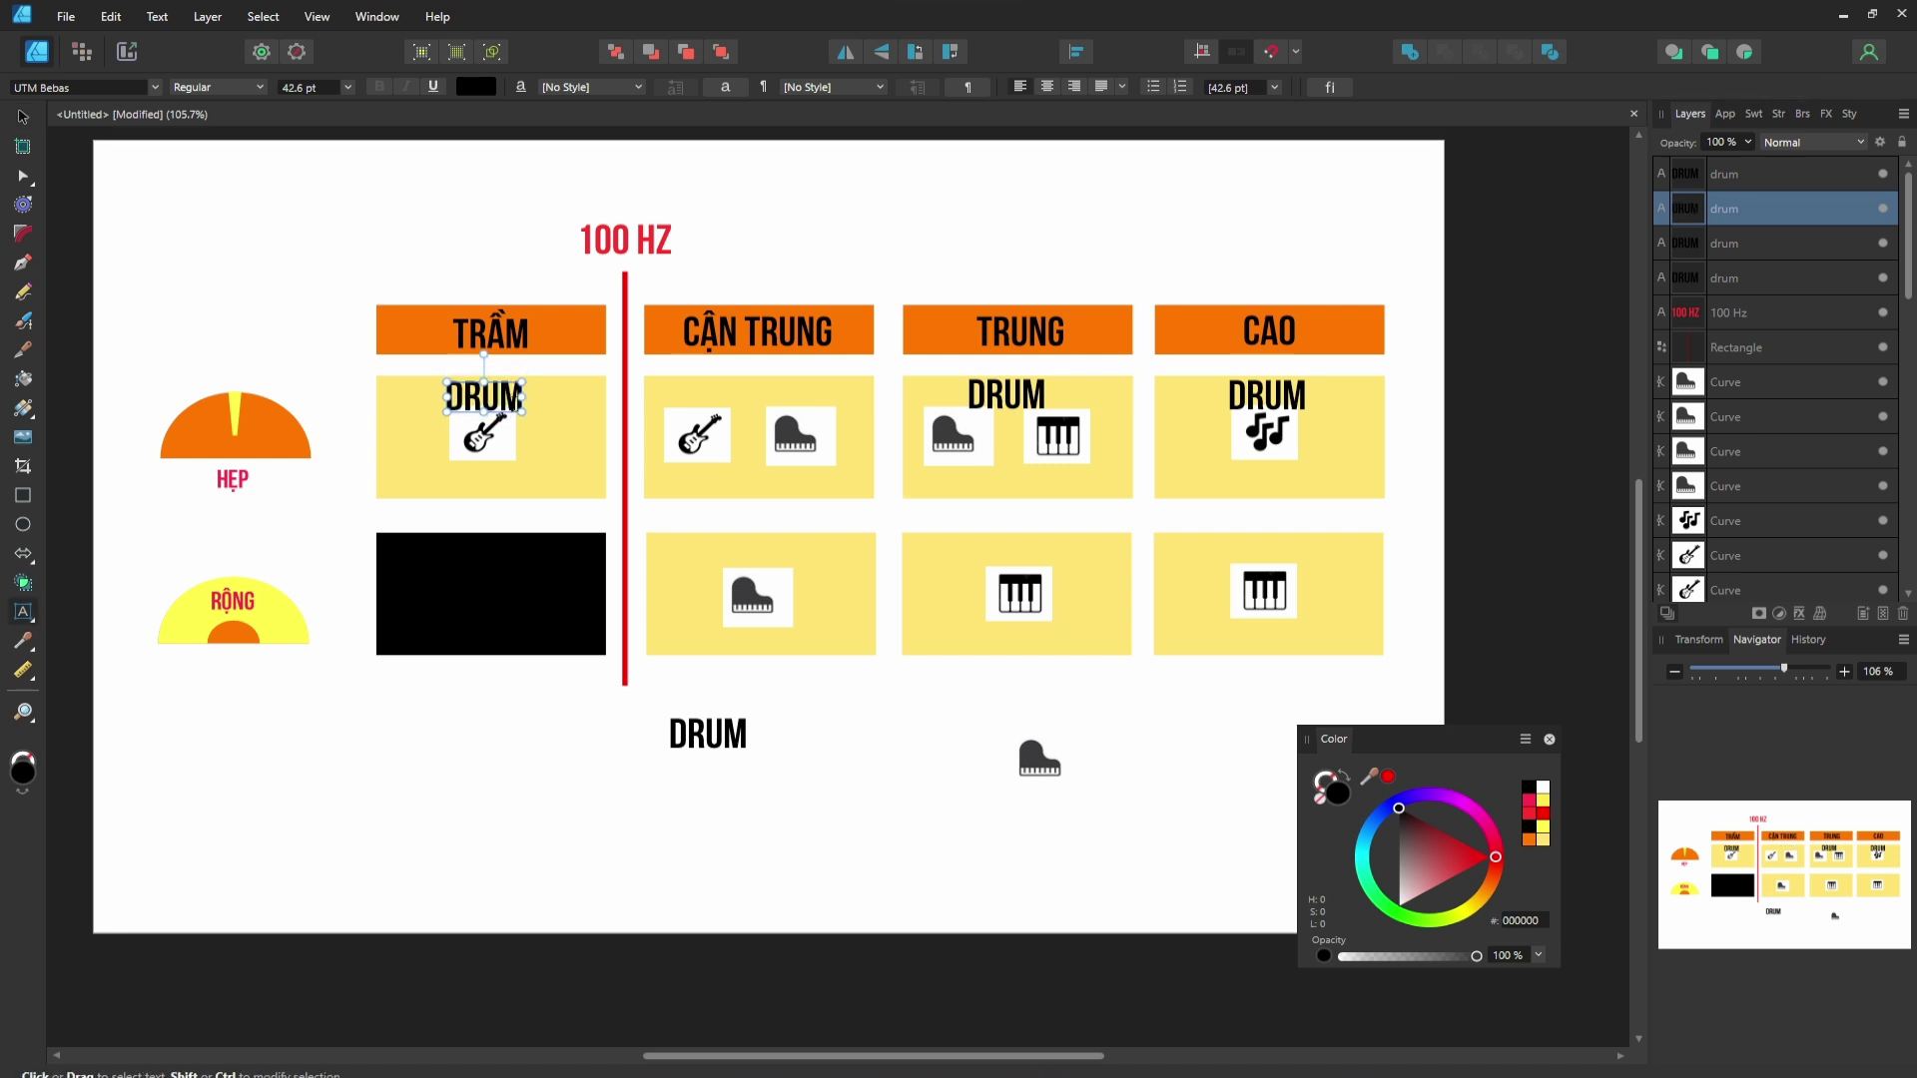
pyautogui.press('BackSpace')
pyautogui.press('BackSpace')
pyautogui.press('BackSpace')
pyautogui.press('BackSpace')
pyautogui.write('kic')
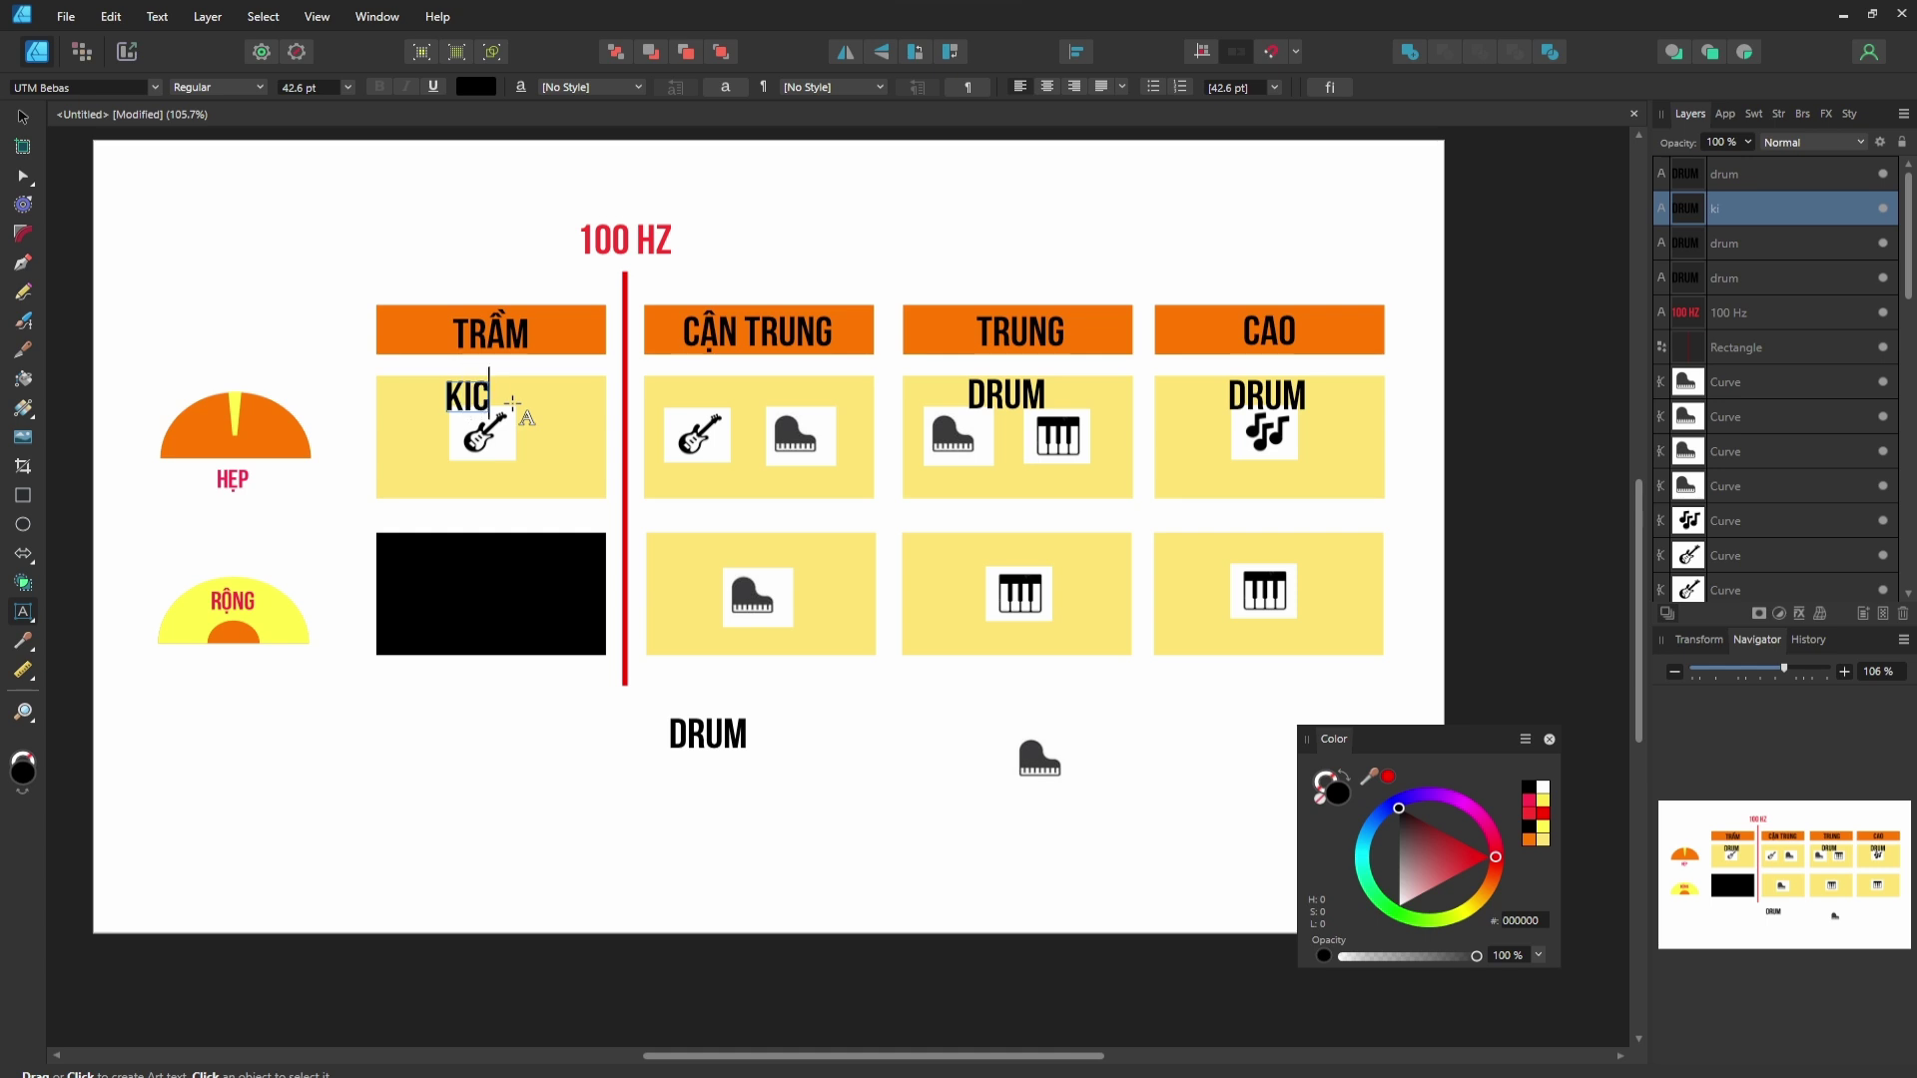
pyautogui.write('k')
pyautogui.press('Escape')
# Copy the kick label at 31 pt into the Cận Trung column of the Hẹp row and retype the copy as "KICK".
pyautogui.moveTo(510, 378); pyautogui.dragTo(761, 396)
pyautogui.click(20, 118)
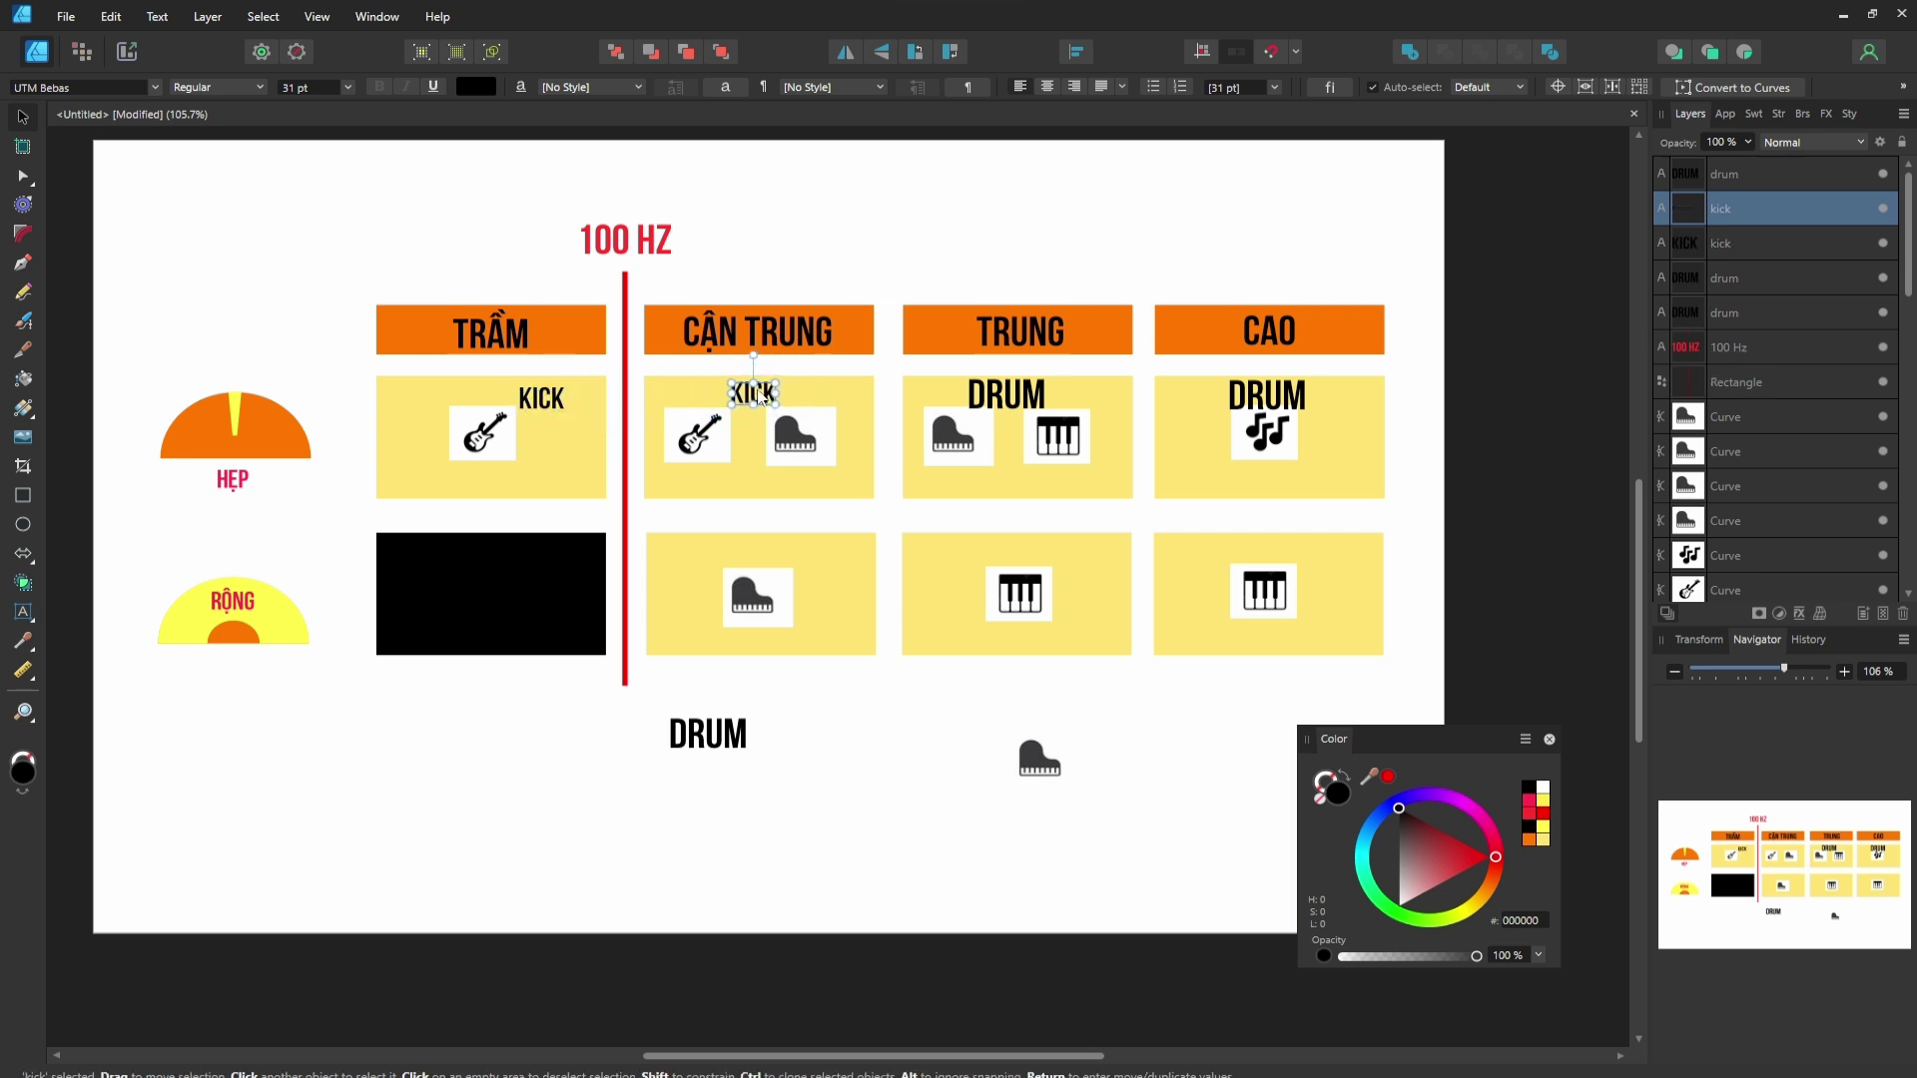
pyautogui.doubleClick(761, 394)
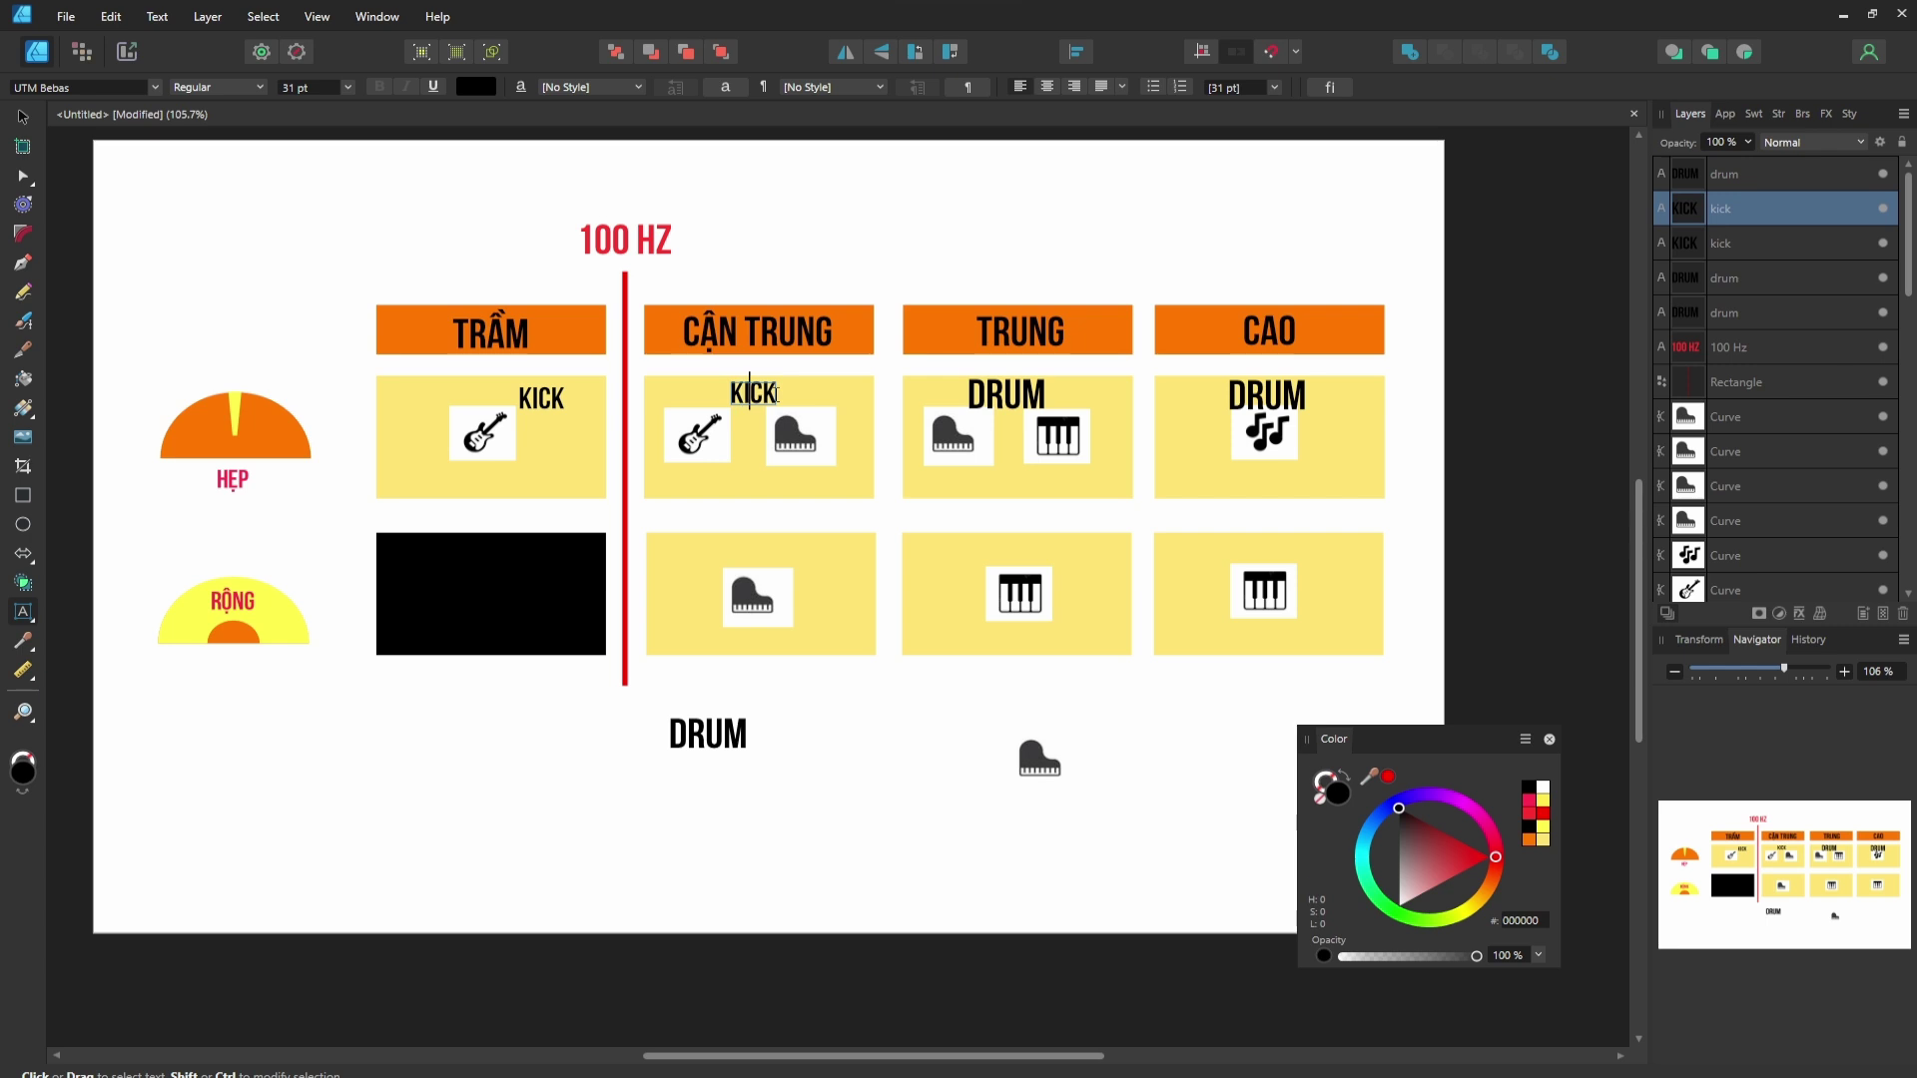
pyautogui.press('BackSpace')
pyautogui.press('BackSpace')
pyautogui.press('BackSpace')
pyautogui.write('ICK')
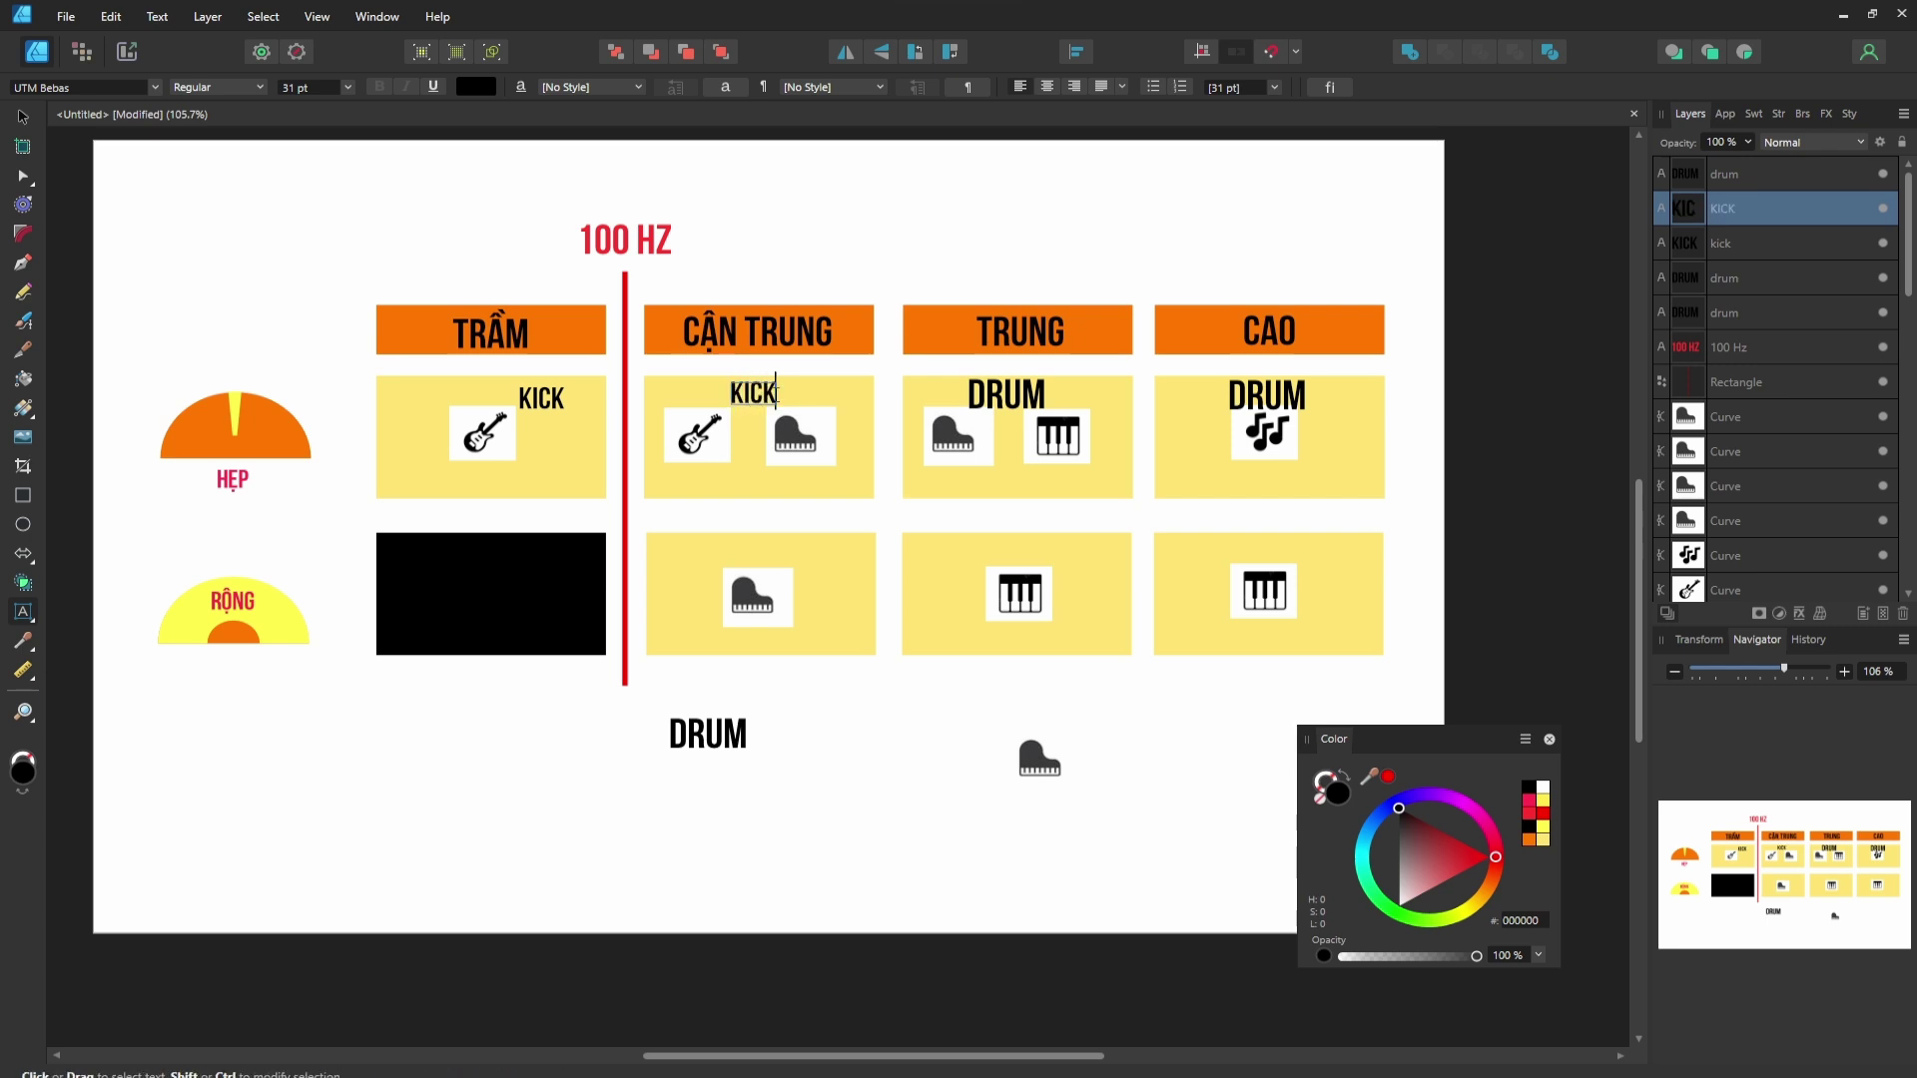
pyautogui.press('Escape')
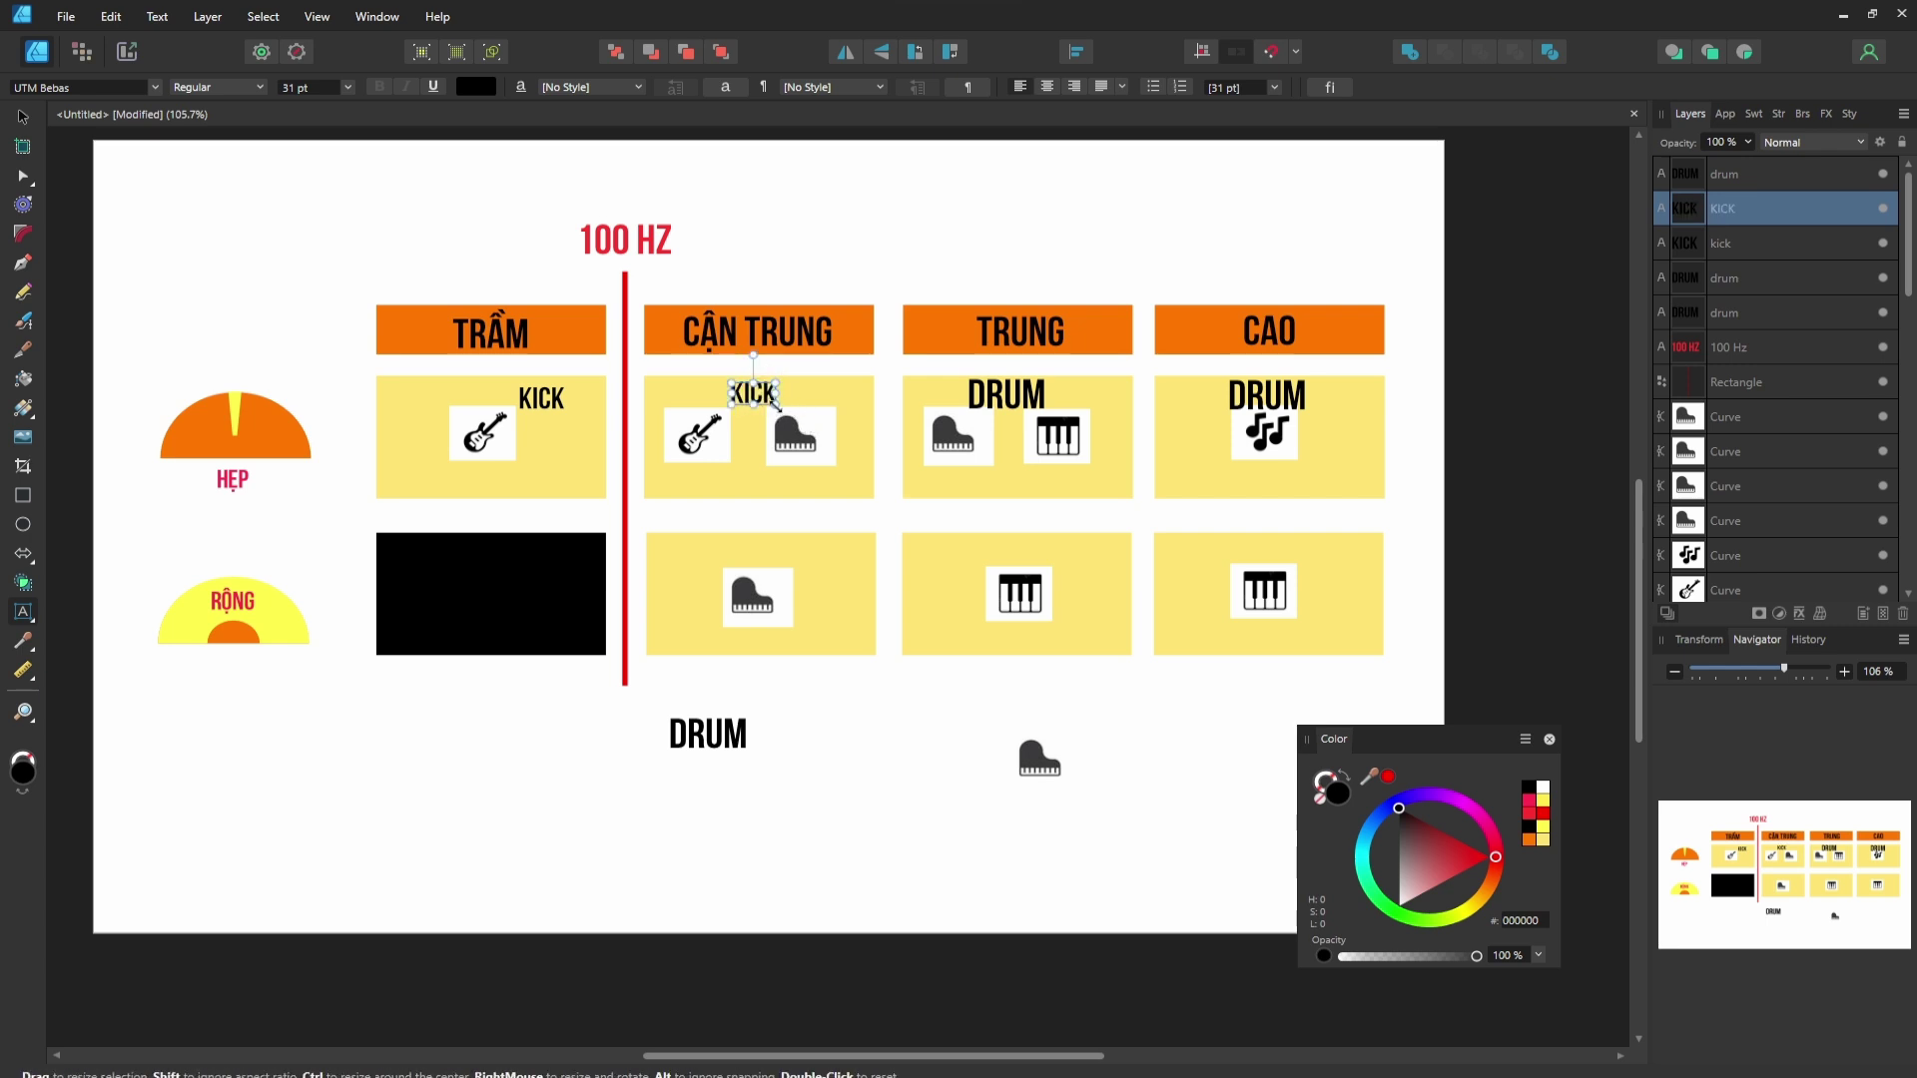
# Enlarge the KICK label in the Cận Trung column of the Hẹp row to 49.5 pt, deselect it and close the floating color controls.
pyautogui.moveTo(777, 404)
pyautogui.mouseDown()
pyautogui.moveTo(802, 419)
pyautogui.moveTo(764, 409)
pyautogui.mouseUp()
pyautogui.click(21, 117)
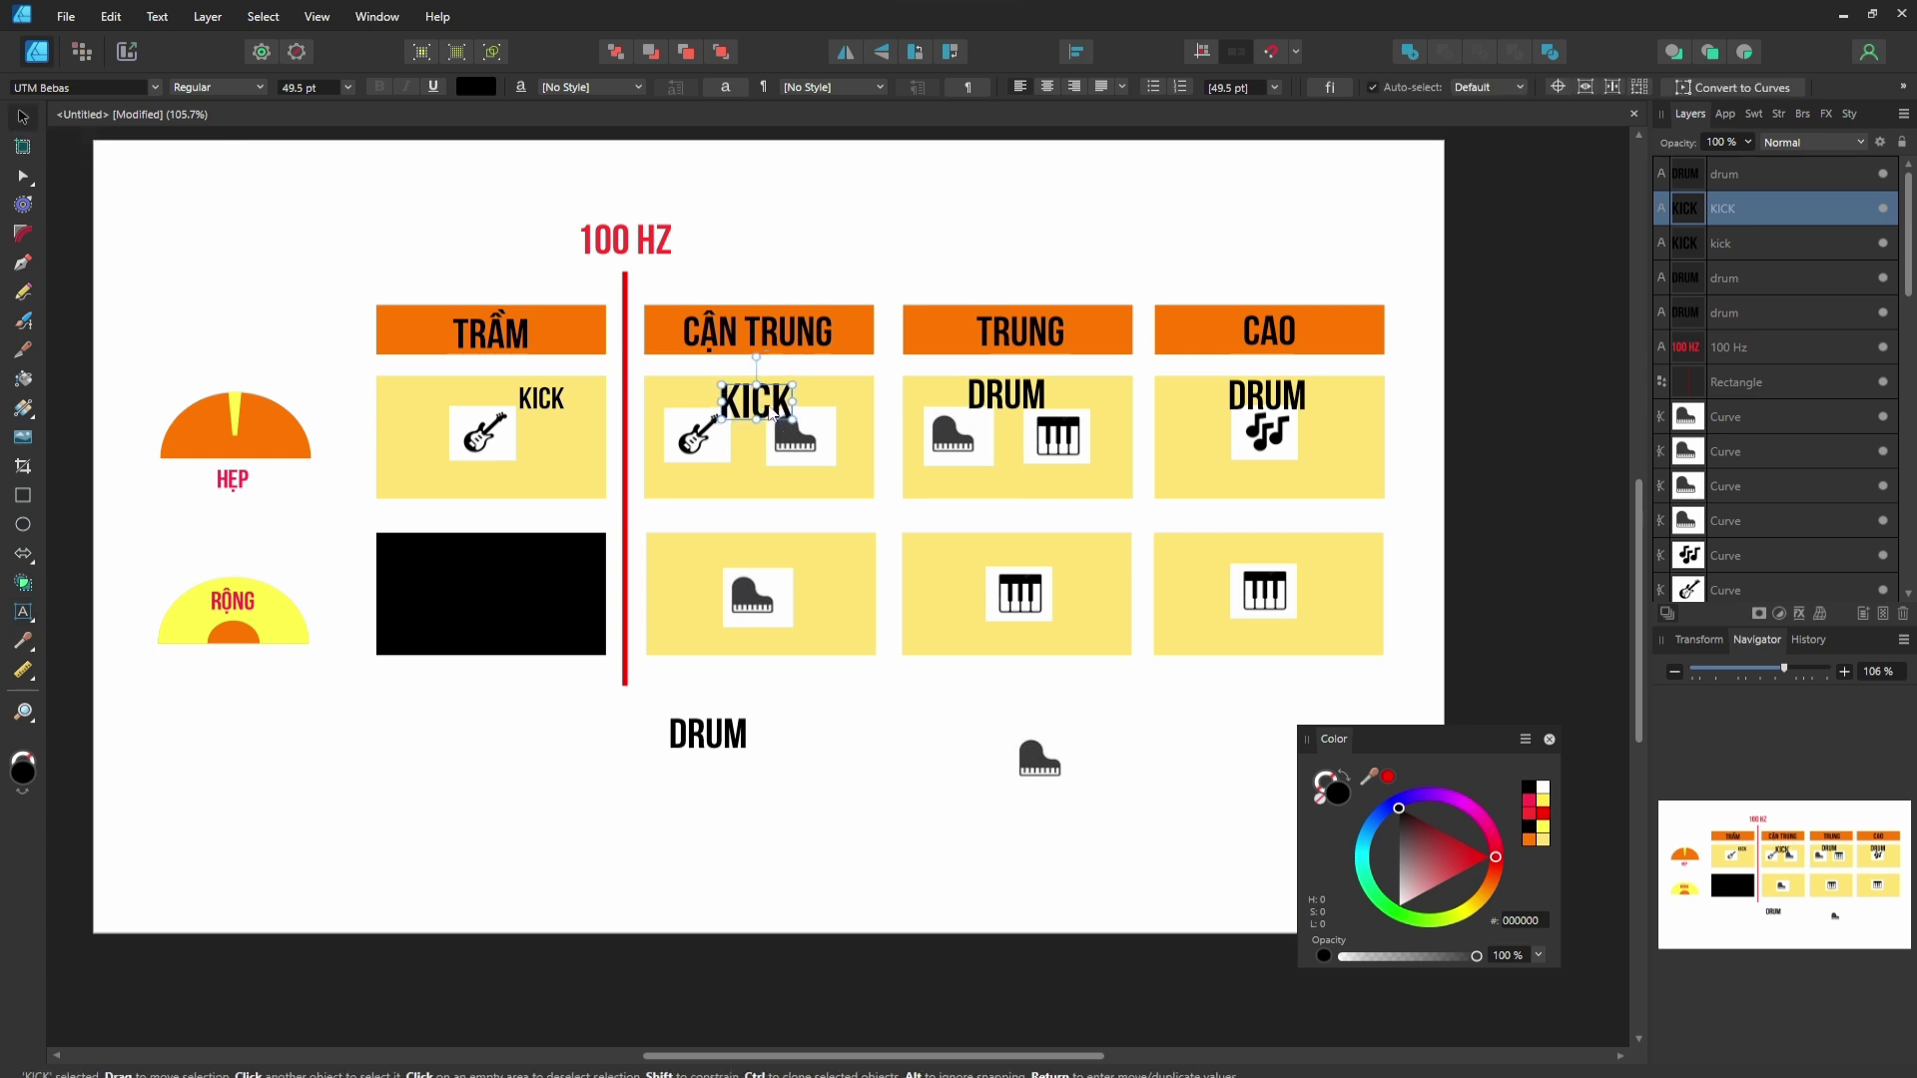
pyautogui.click(978, 155)
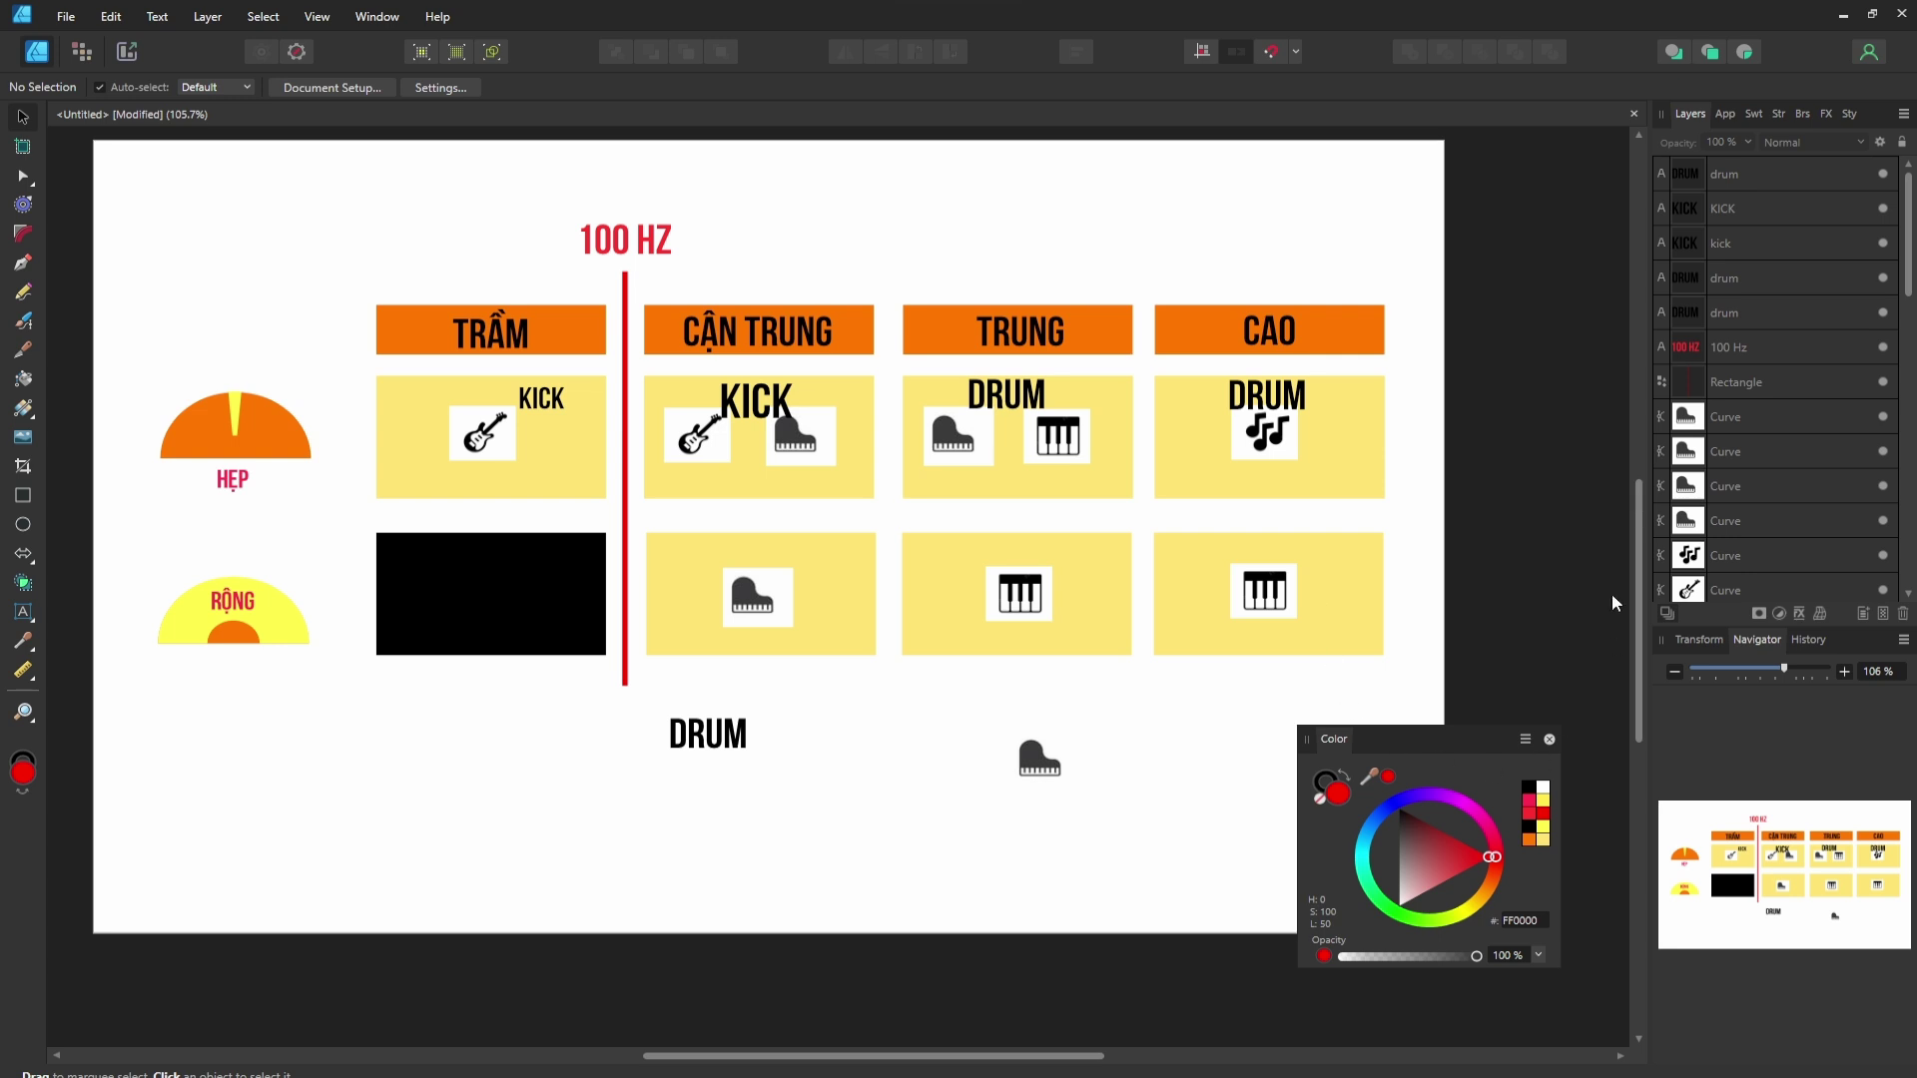
pyautogui.click(1548, 739)
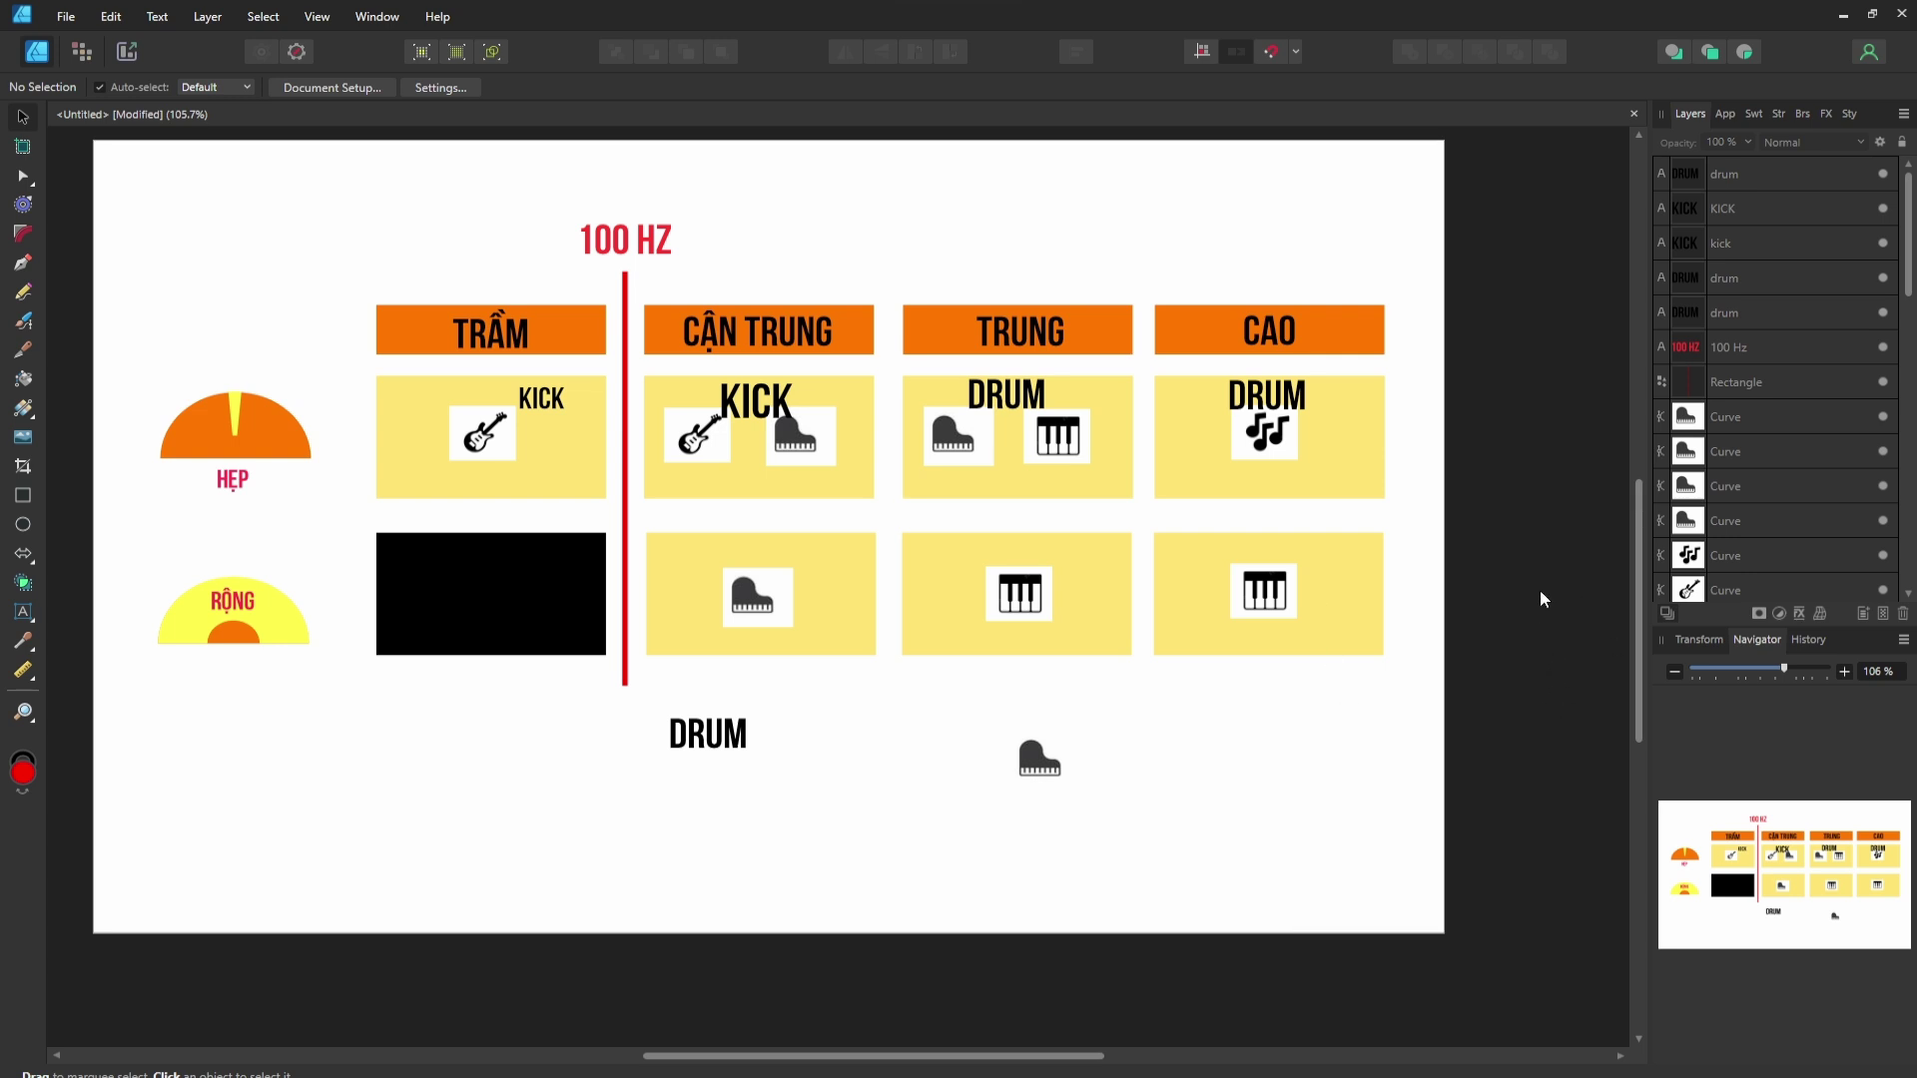
# Compare the keyboard icons in the Hẹp and Rộng rows of the Trung column.
pyautogui.click(1053, 462)
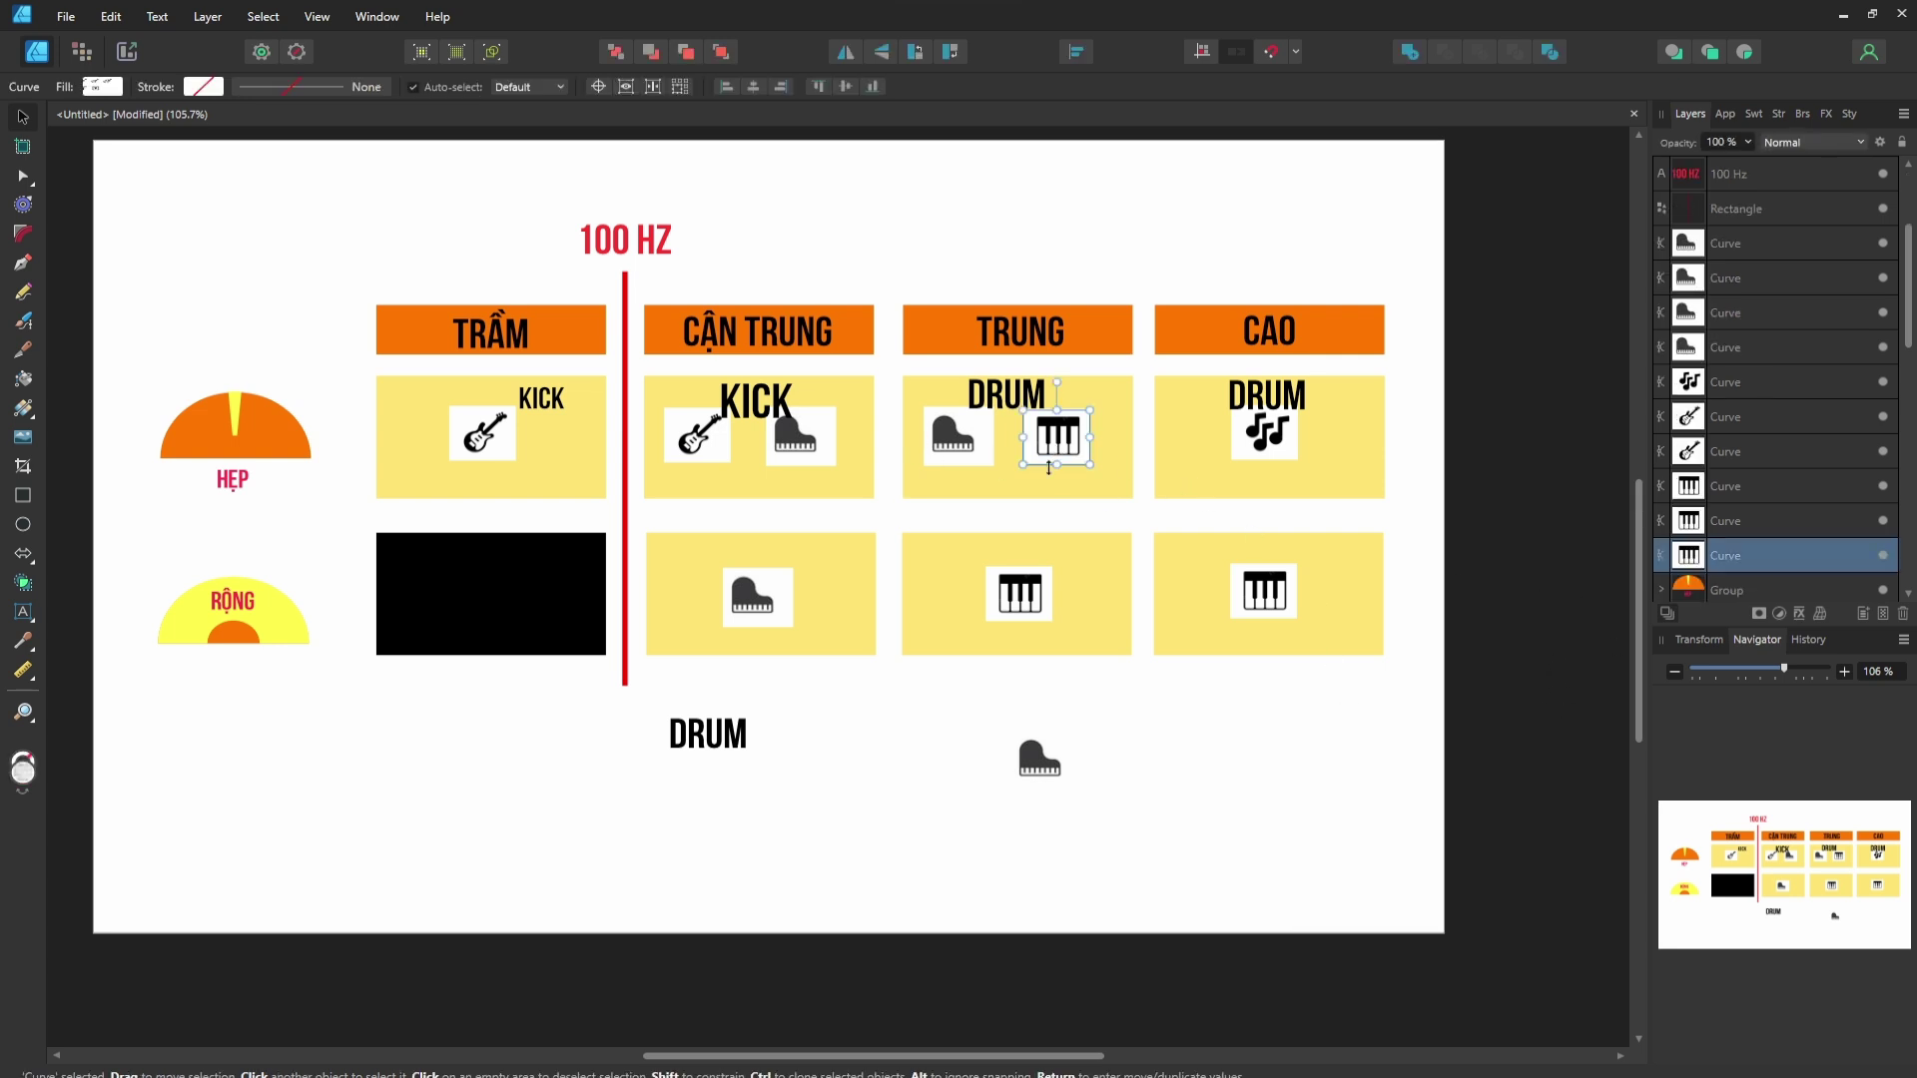
pyautogui.click(1016, 597)
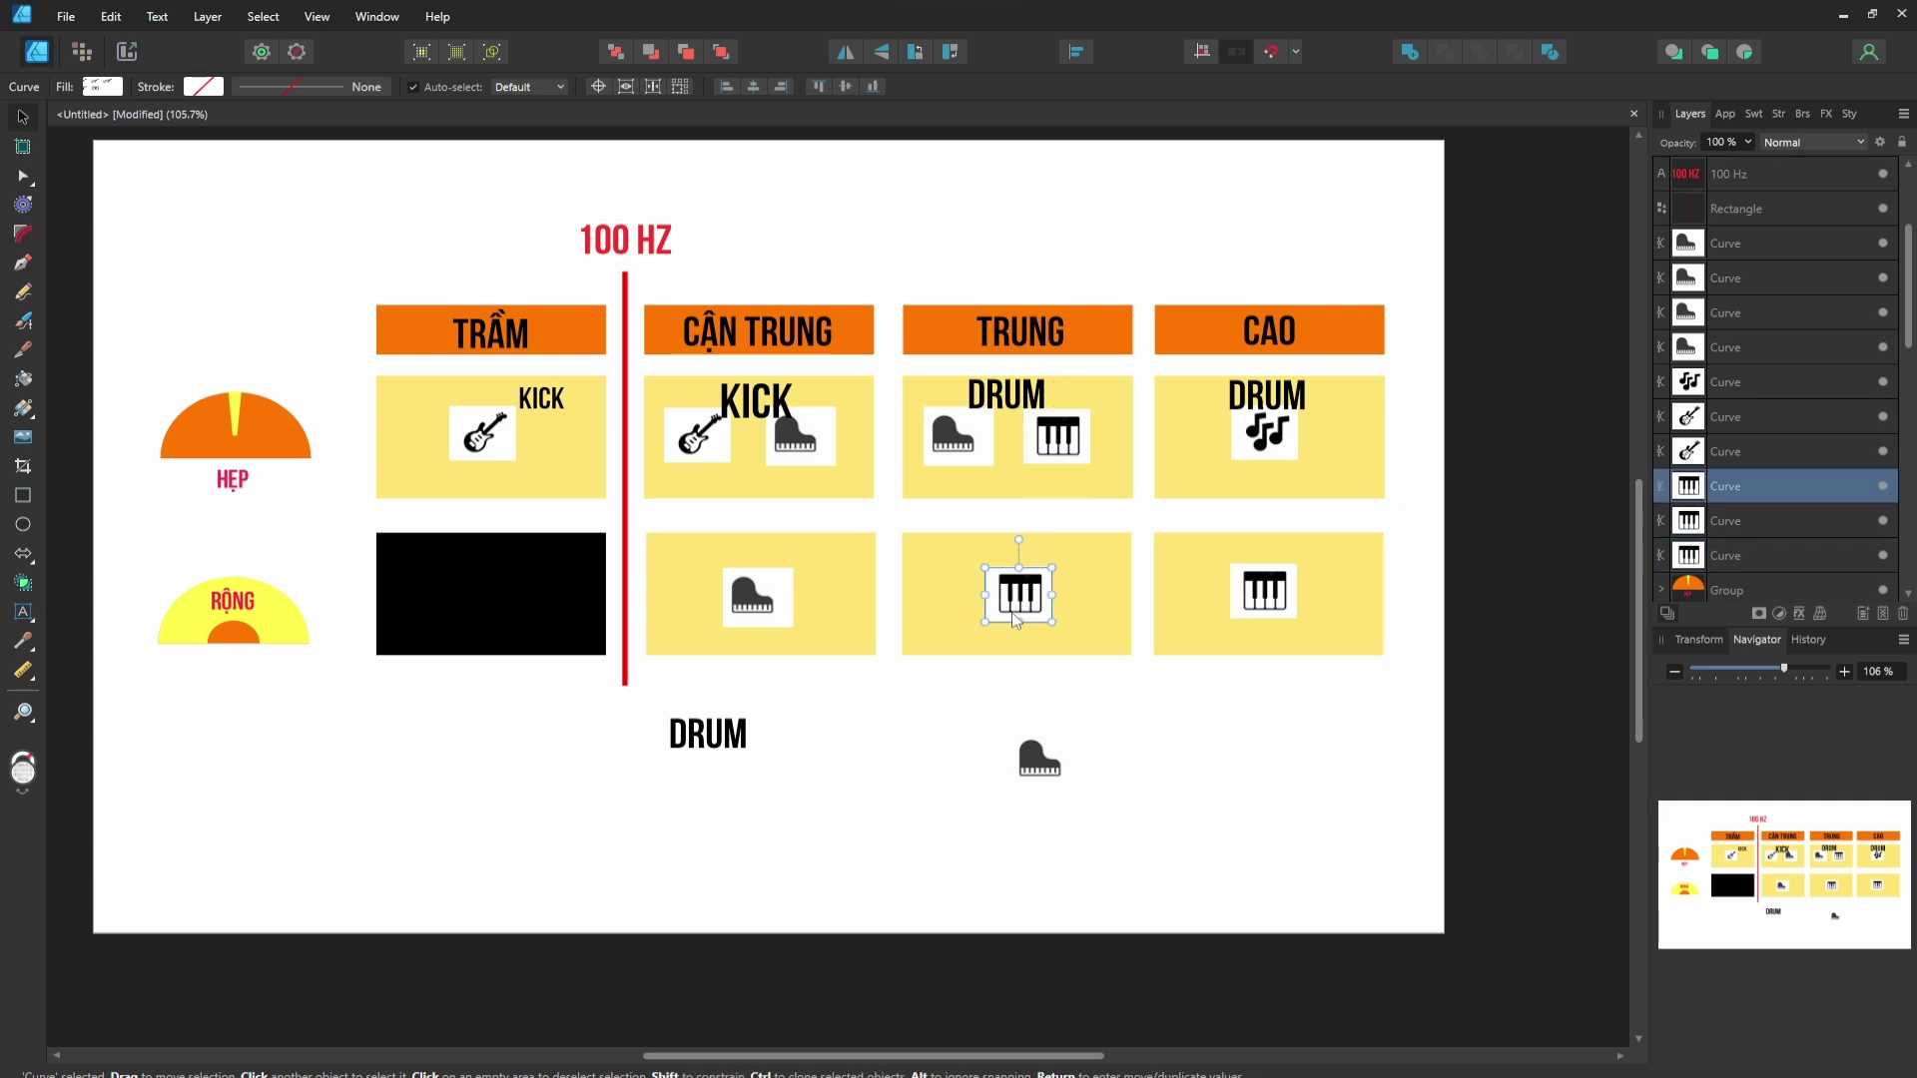
pyautogui.click(1056, 444)
pyautogui.click(1019, 595)
pyautogui.click(1056, 459)
pyautogui.click(1018, 595)
pyautogui.click(1056, 444)
pyautogui.click(1018, 595)
# Apply a red Color Overlay effect at 22% opacity to the keyboard icon in the Trung column of the Hẹp row.
pyautogui.click(1056, 450)
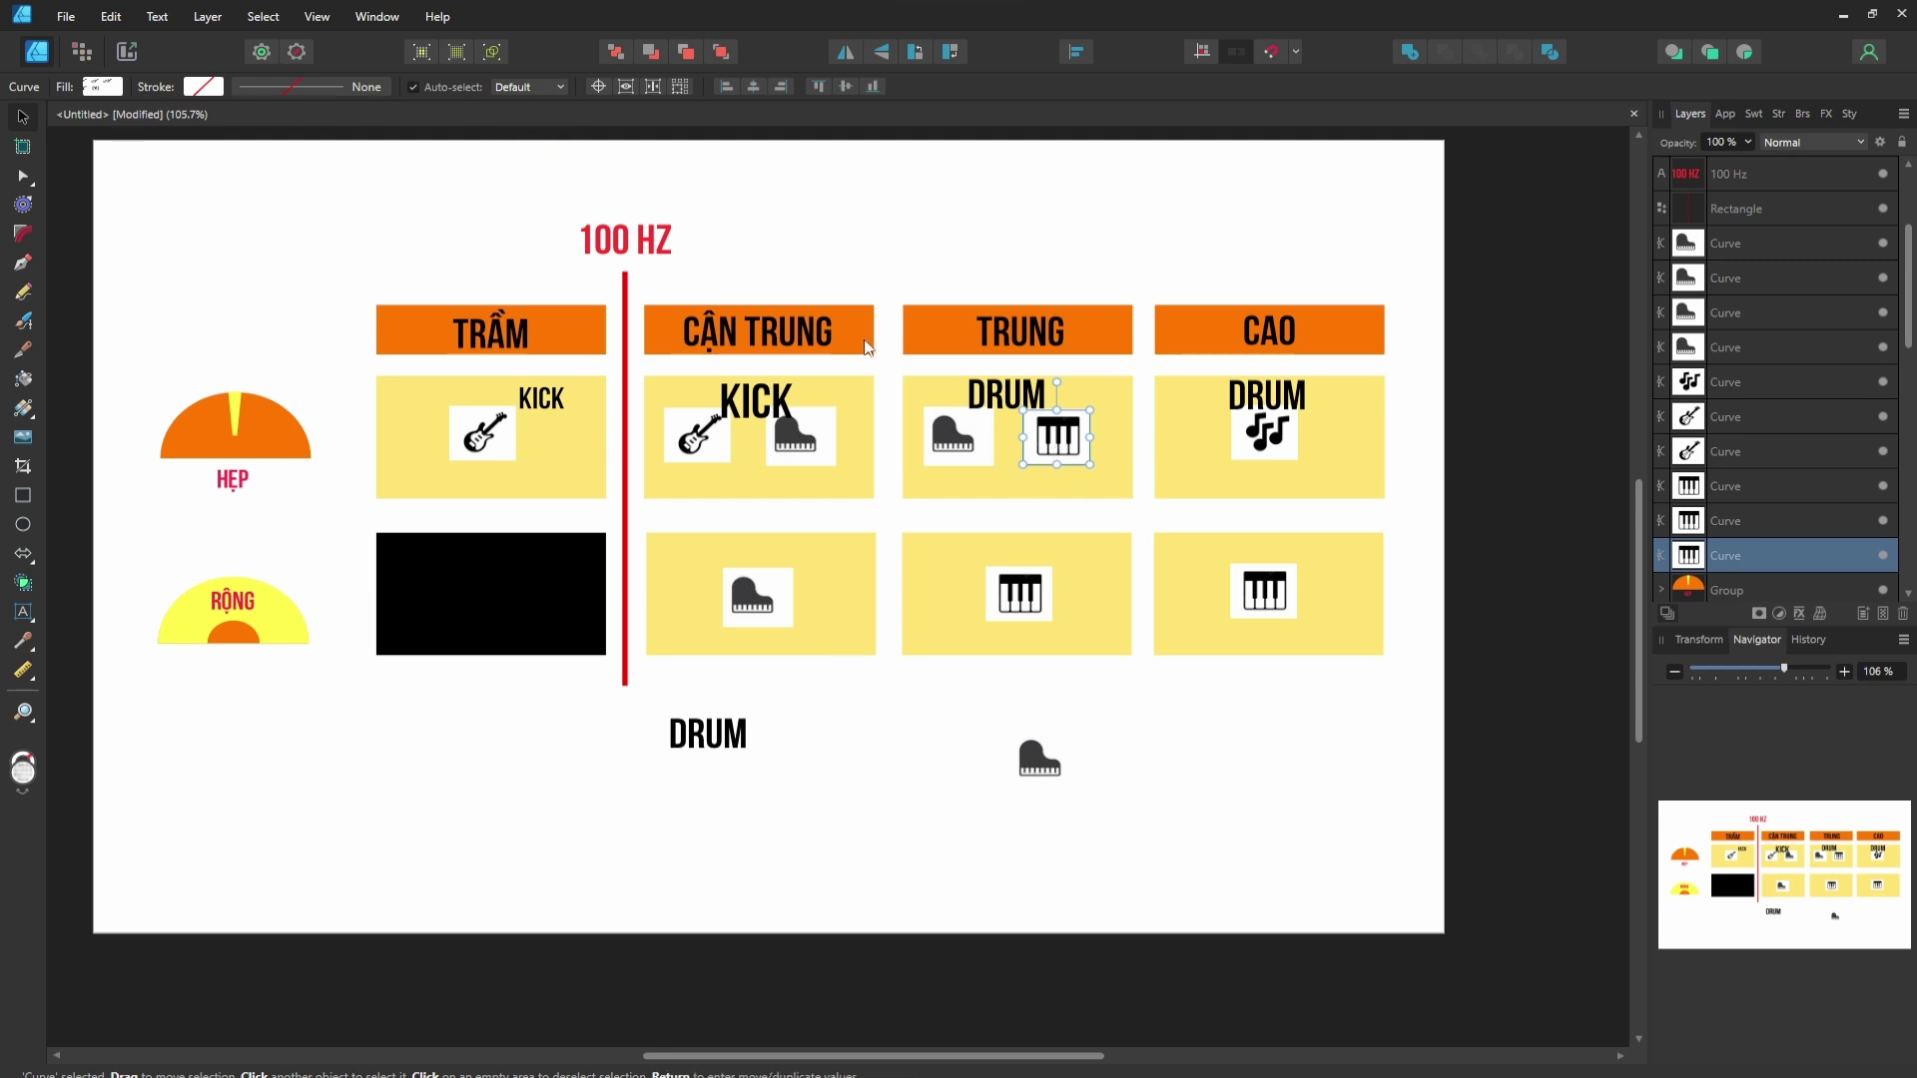
pyautogui.click(1800, 616)
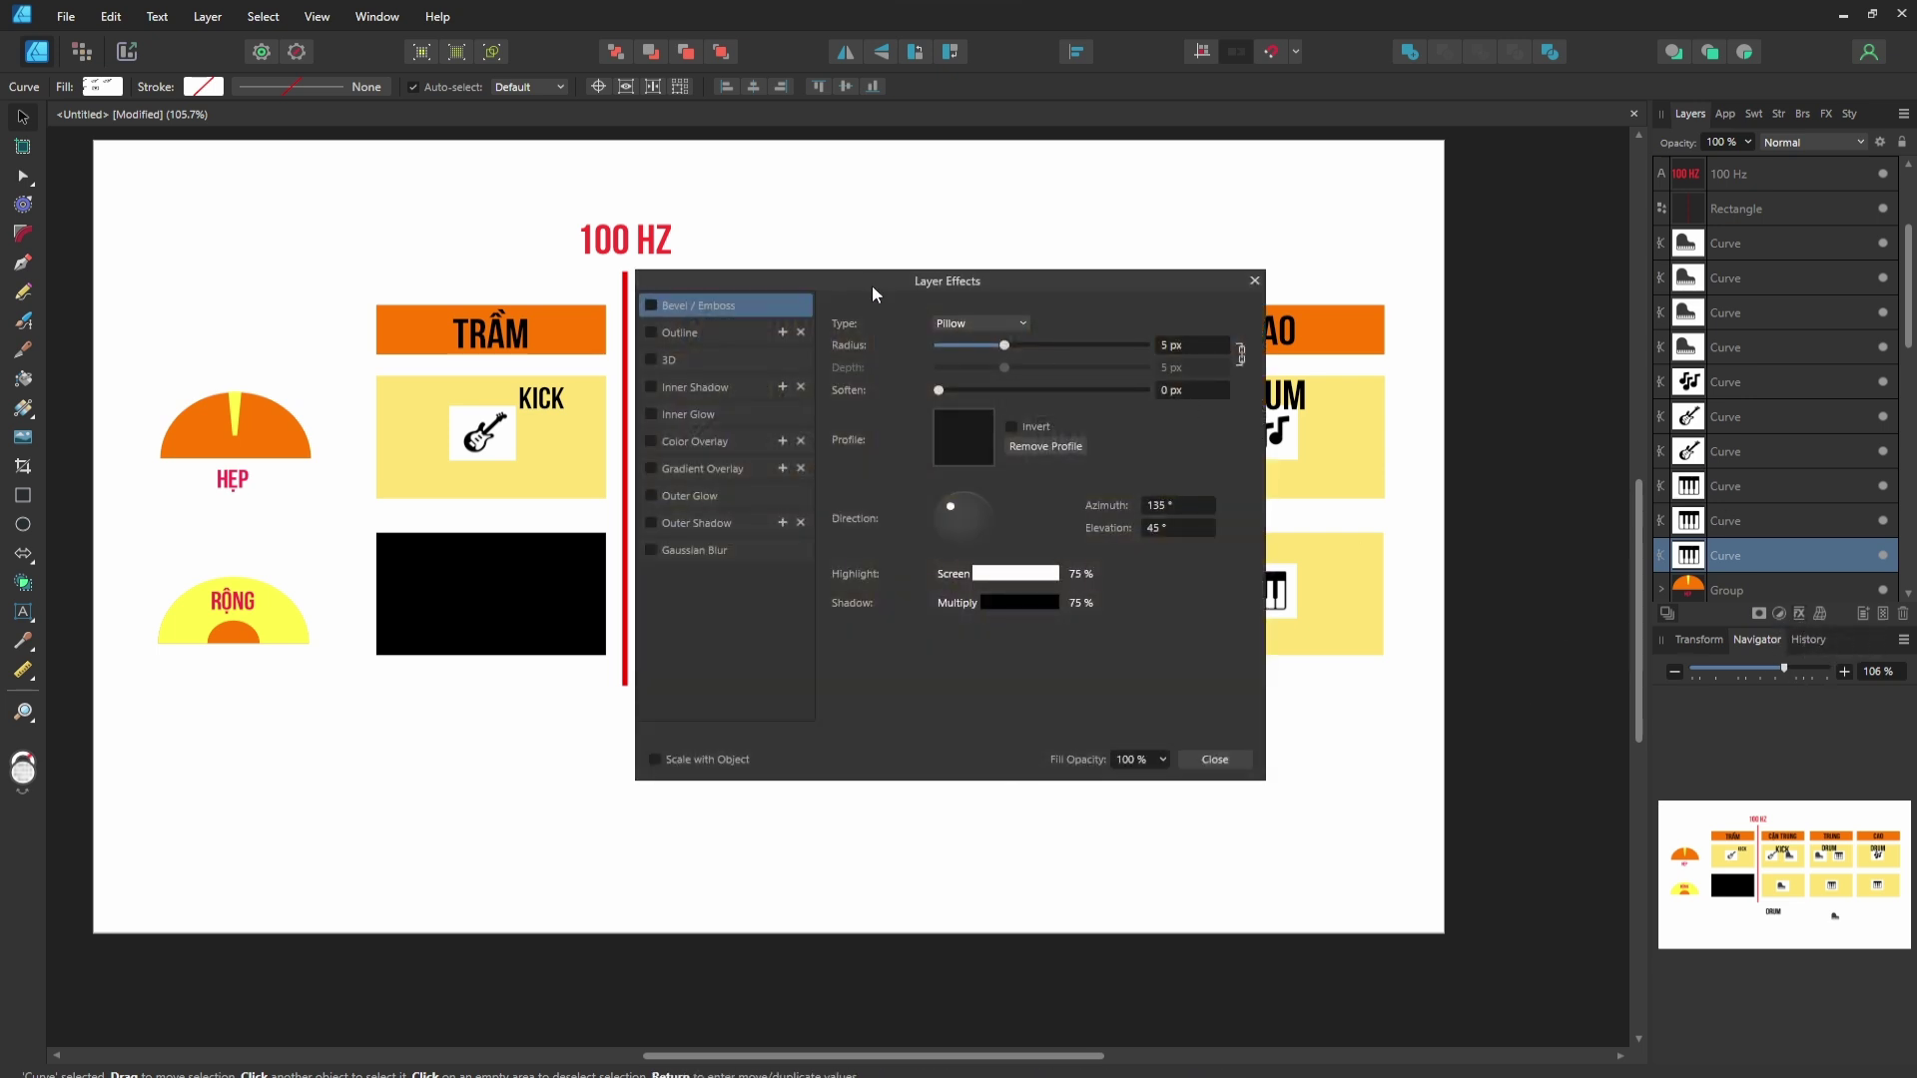
pyautogui.moveTo(872, 284); pyautogui.dragTo(399, 512)
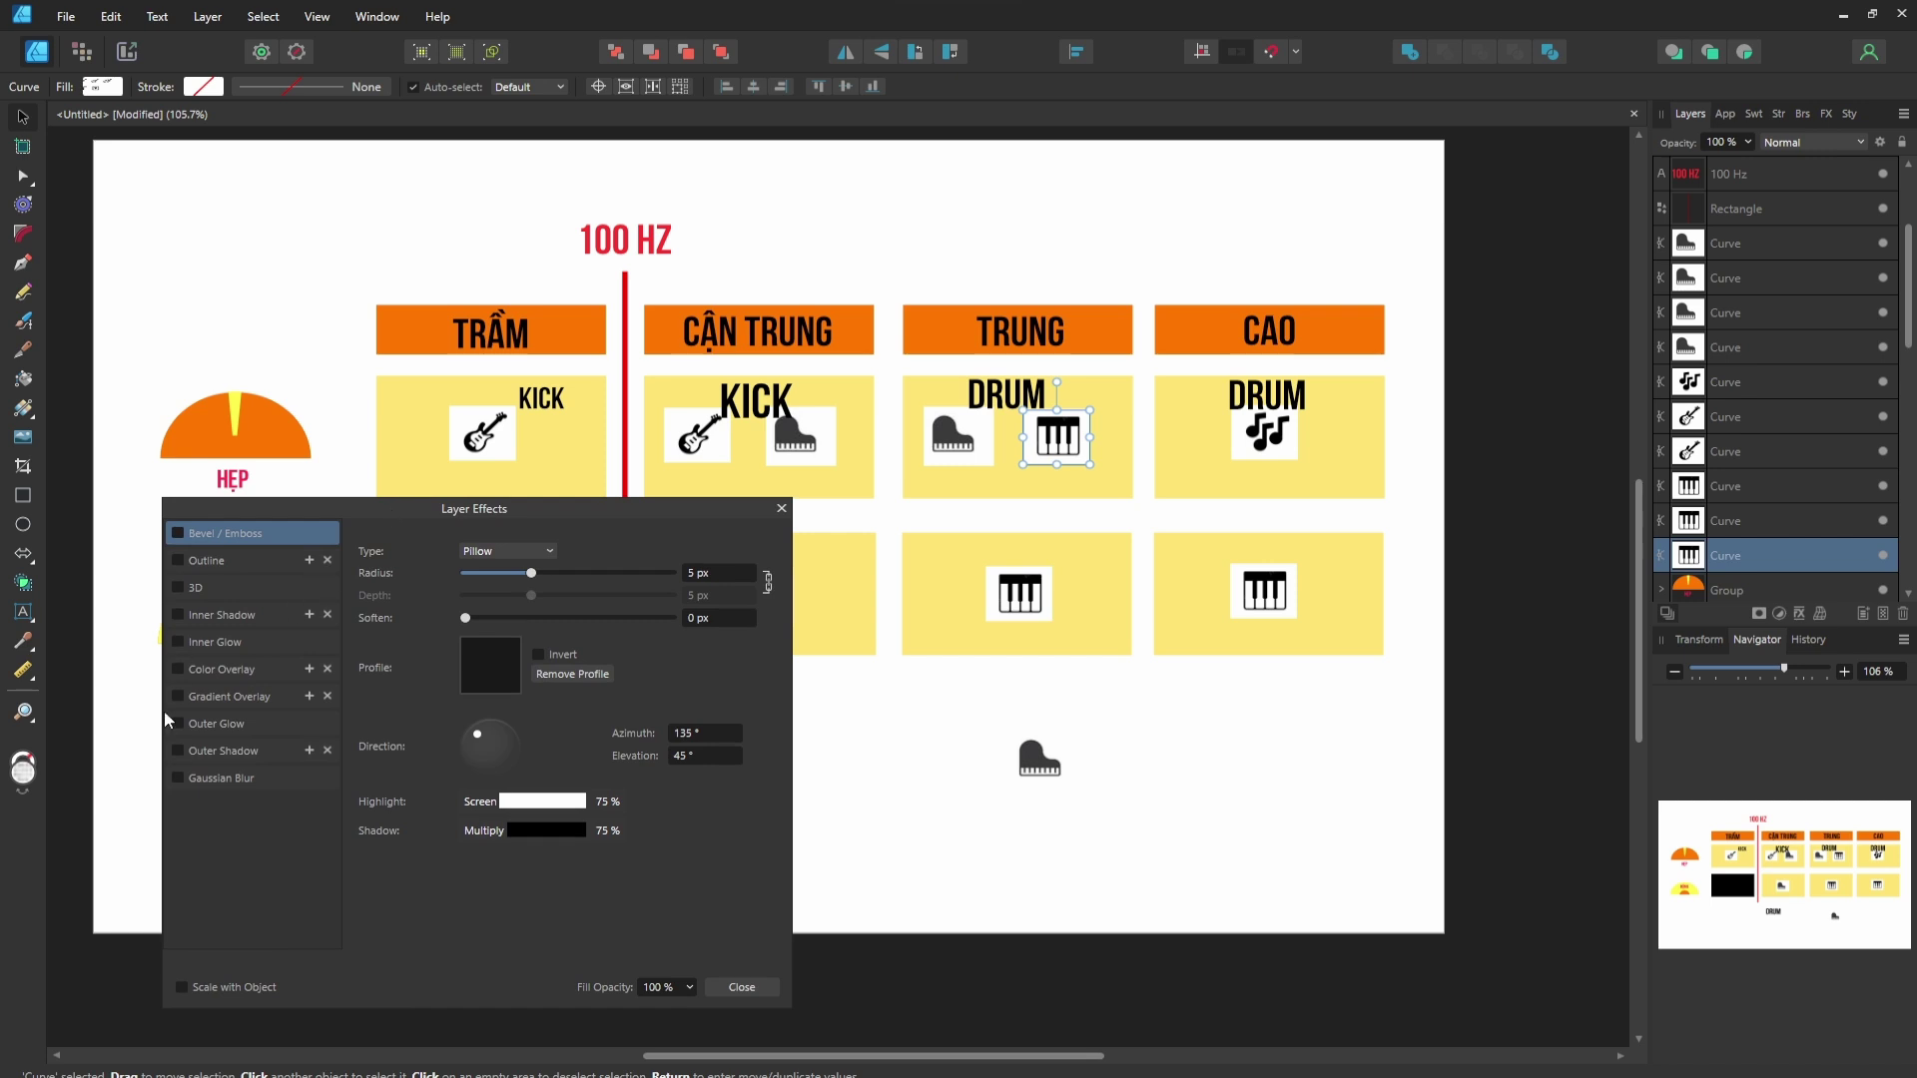
pyautogui.click(189, 669)
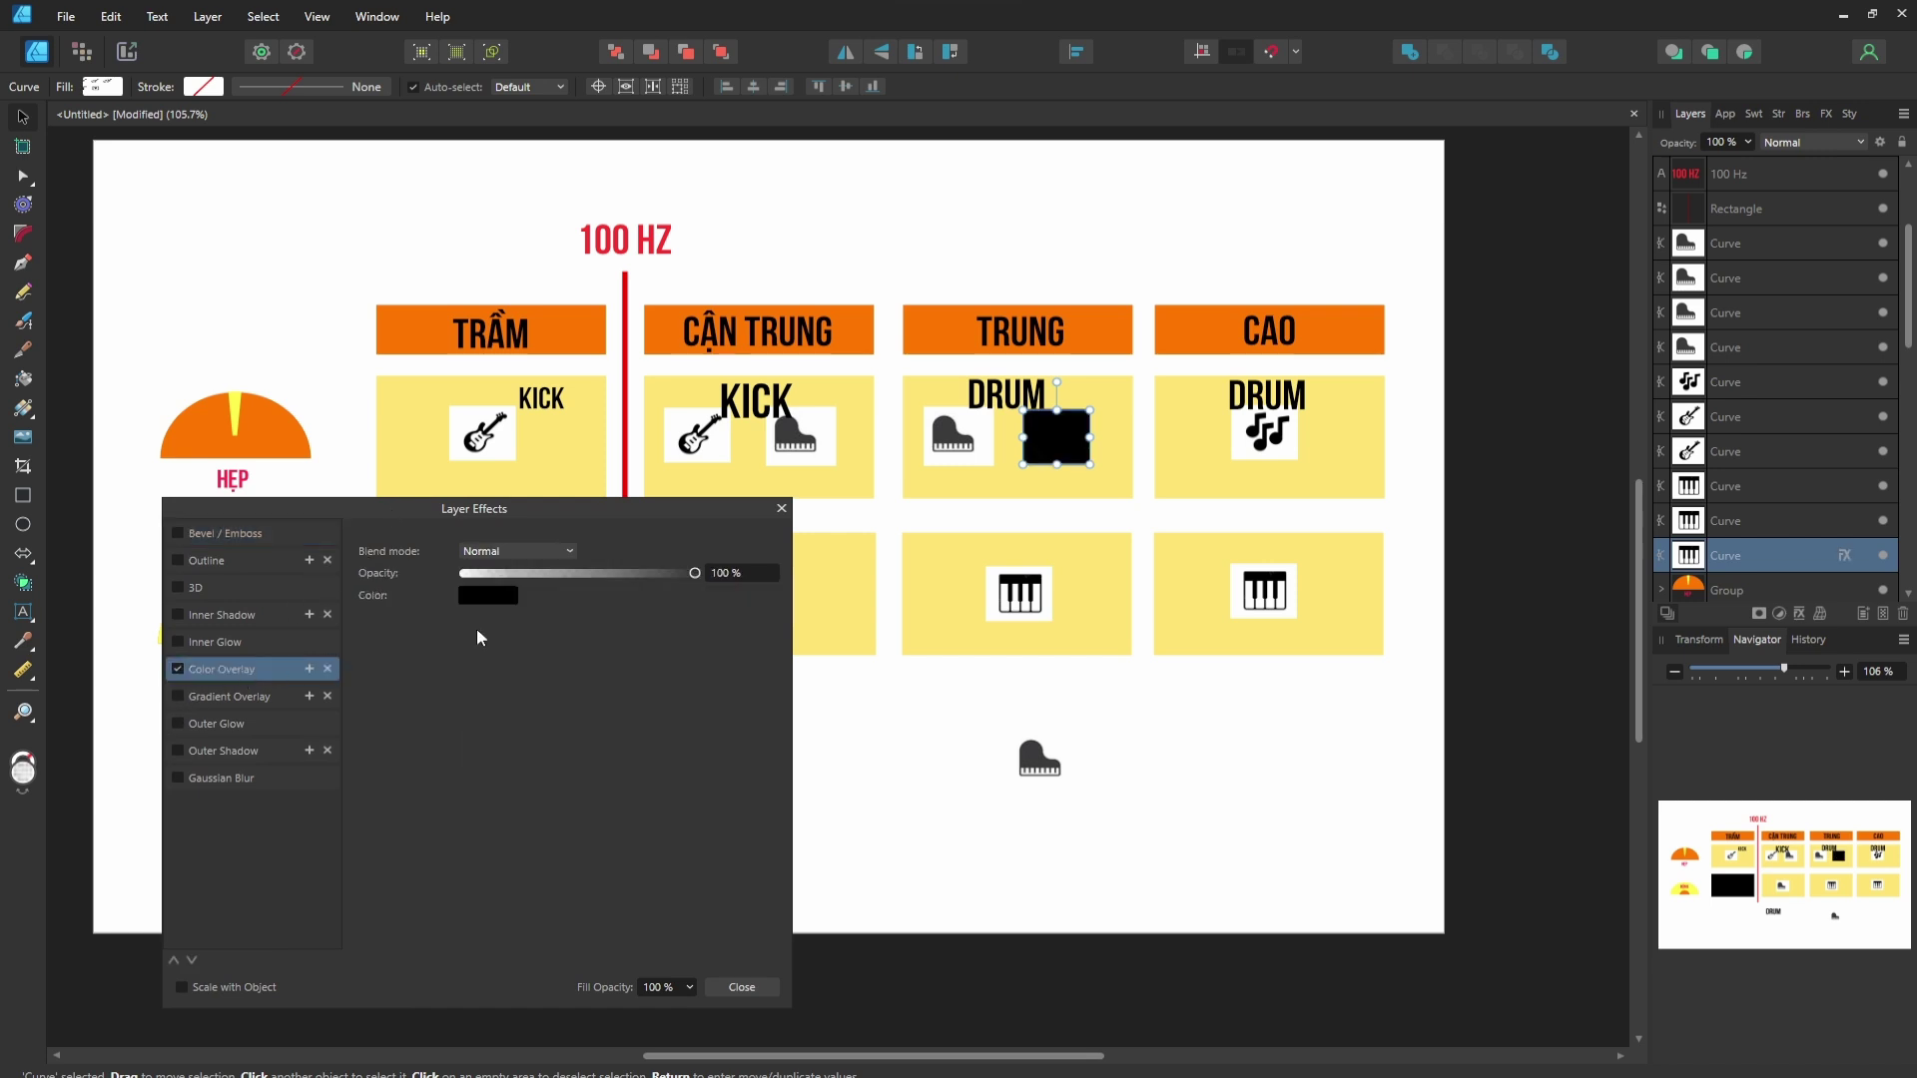
pyautogui.moveTo(688, 577); pyautogui.dragTo(513, 577)
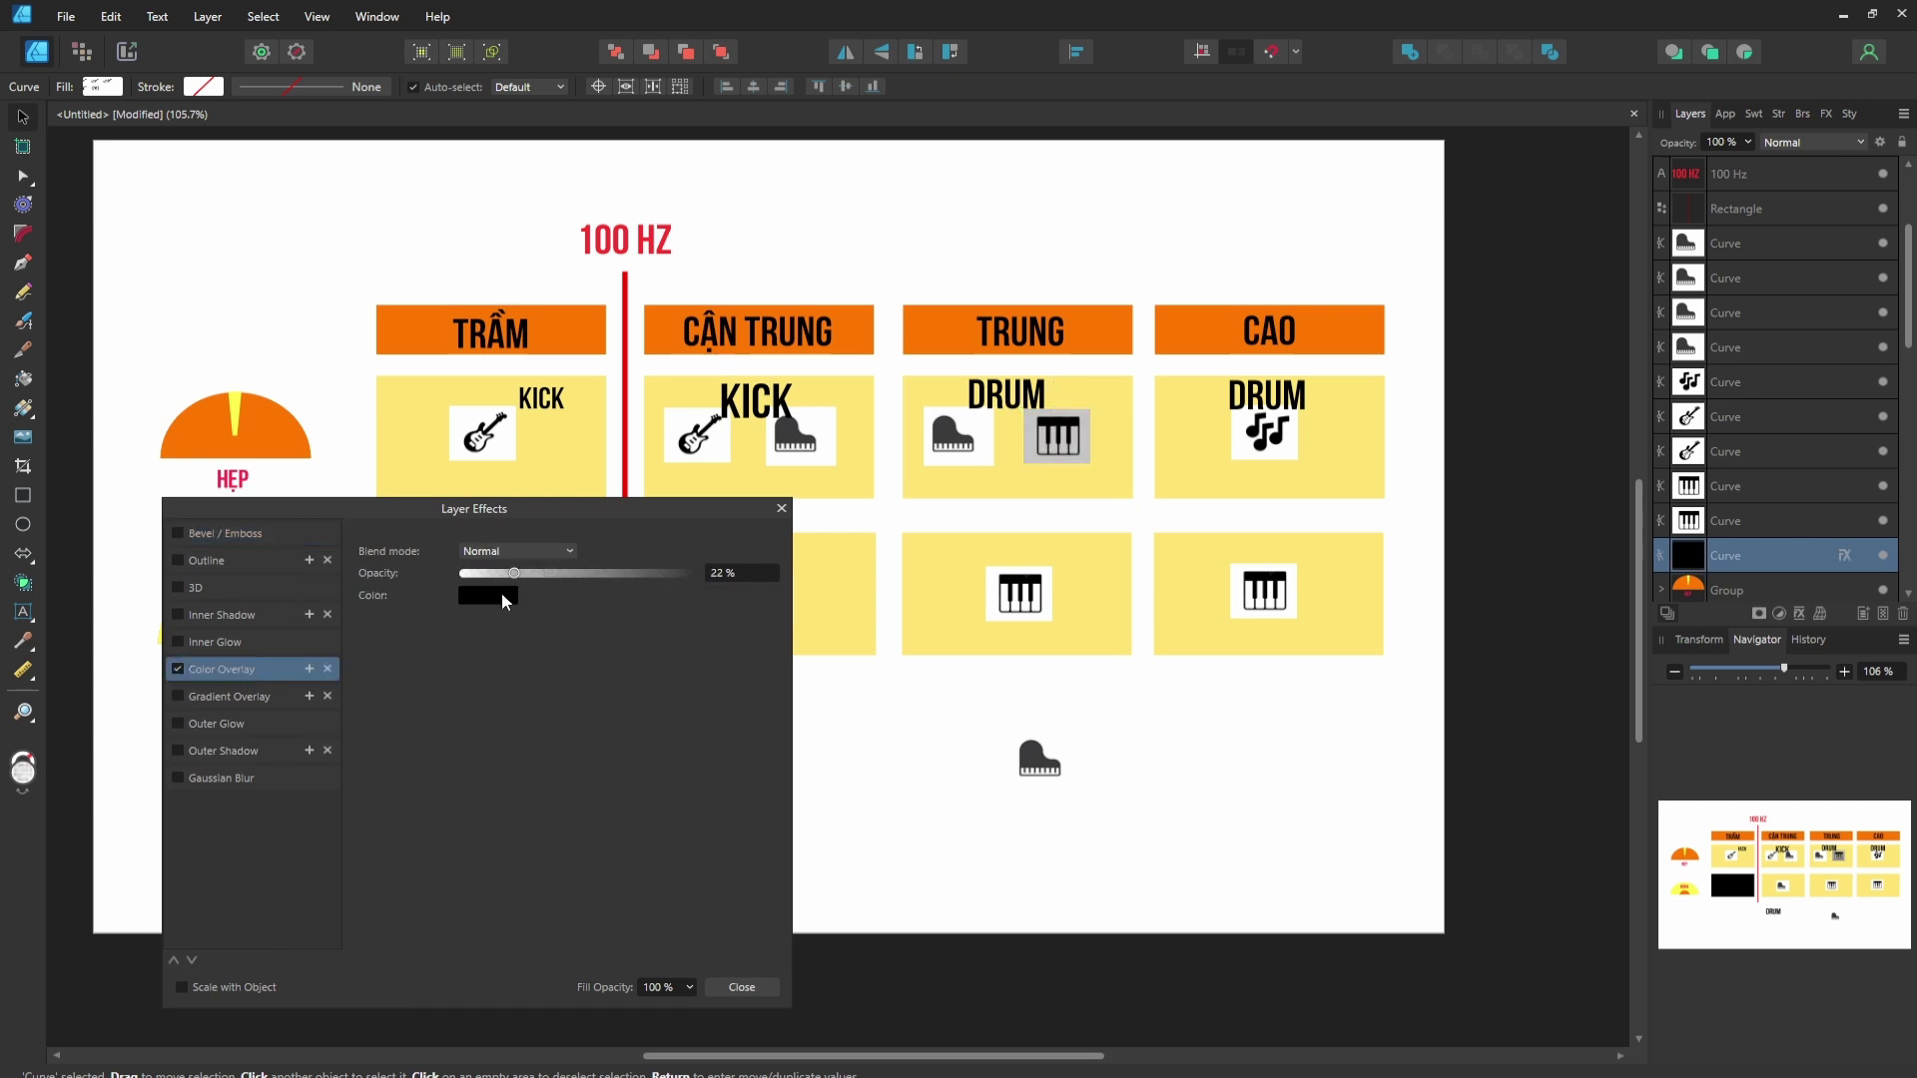
pyautogui.click(488, 595)
pyautogui.click(607, 745)
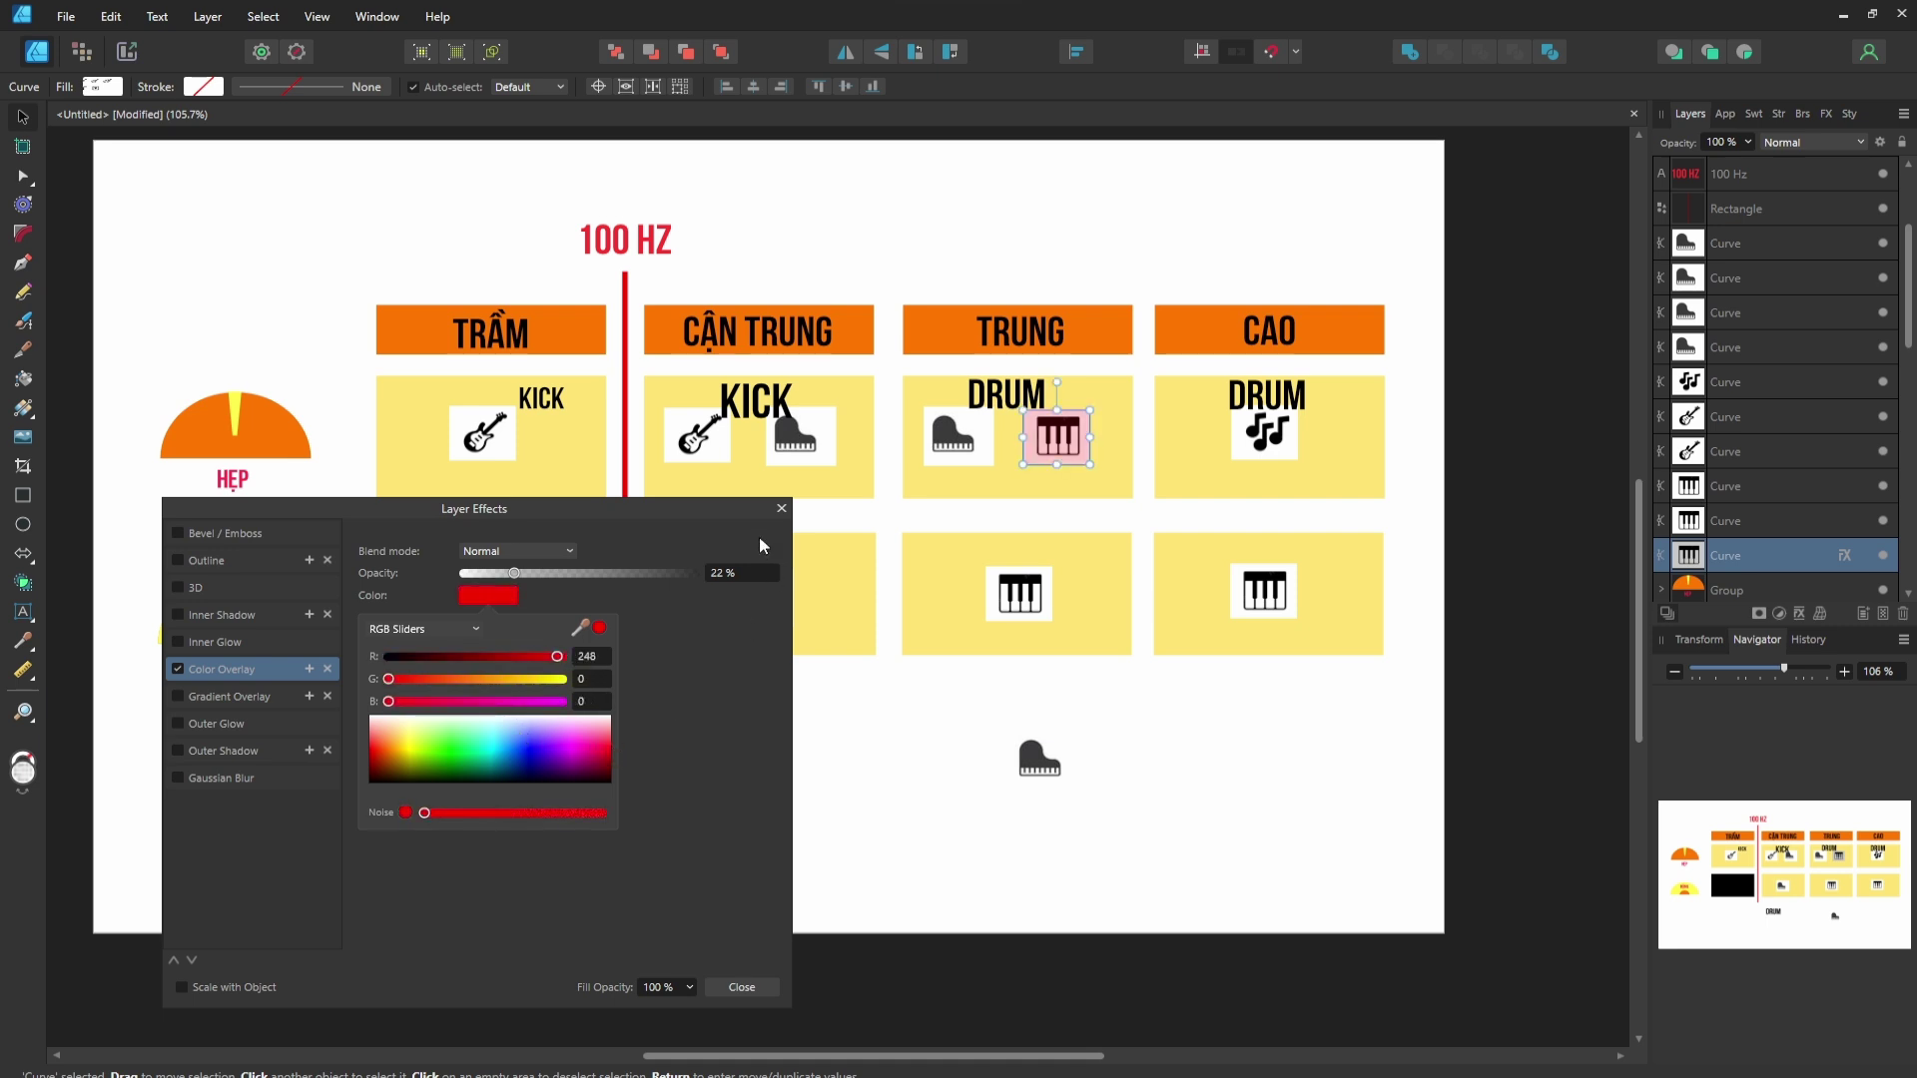
pyautogui.click(780, 510)
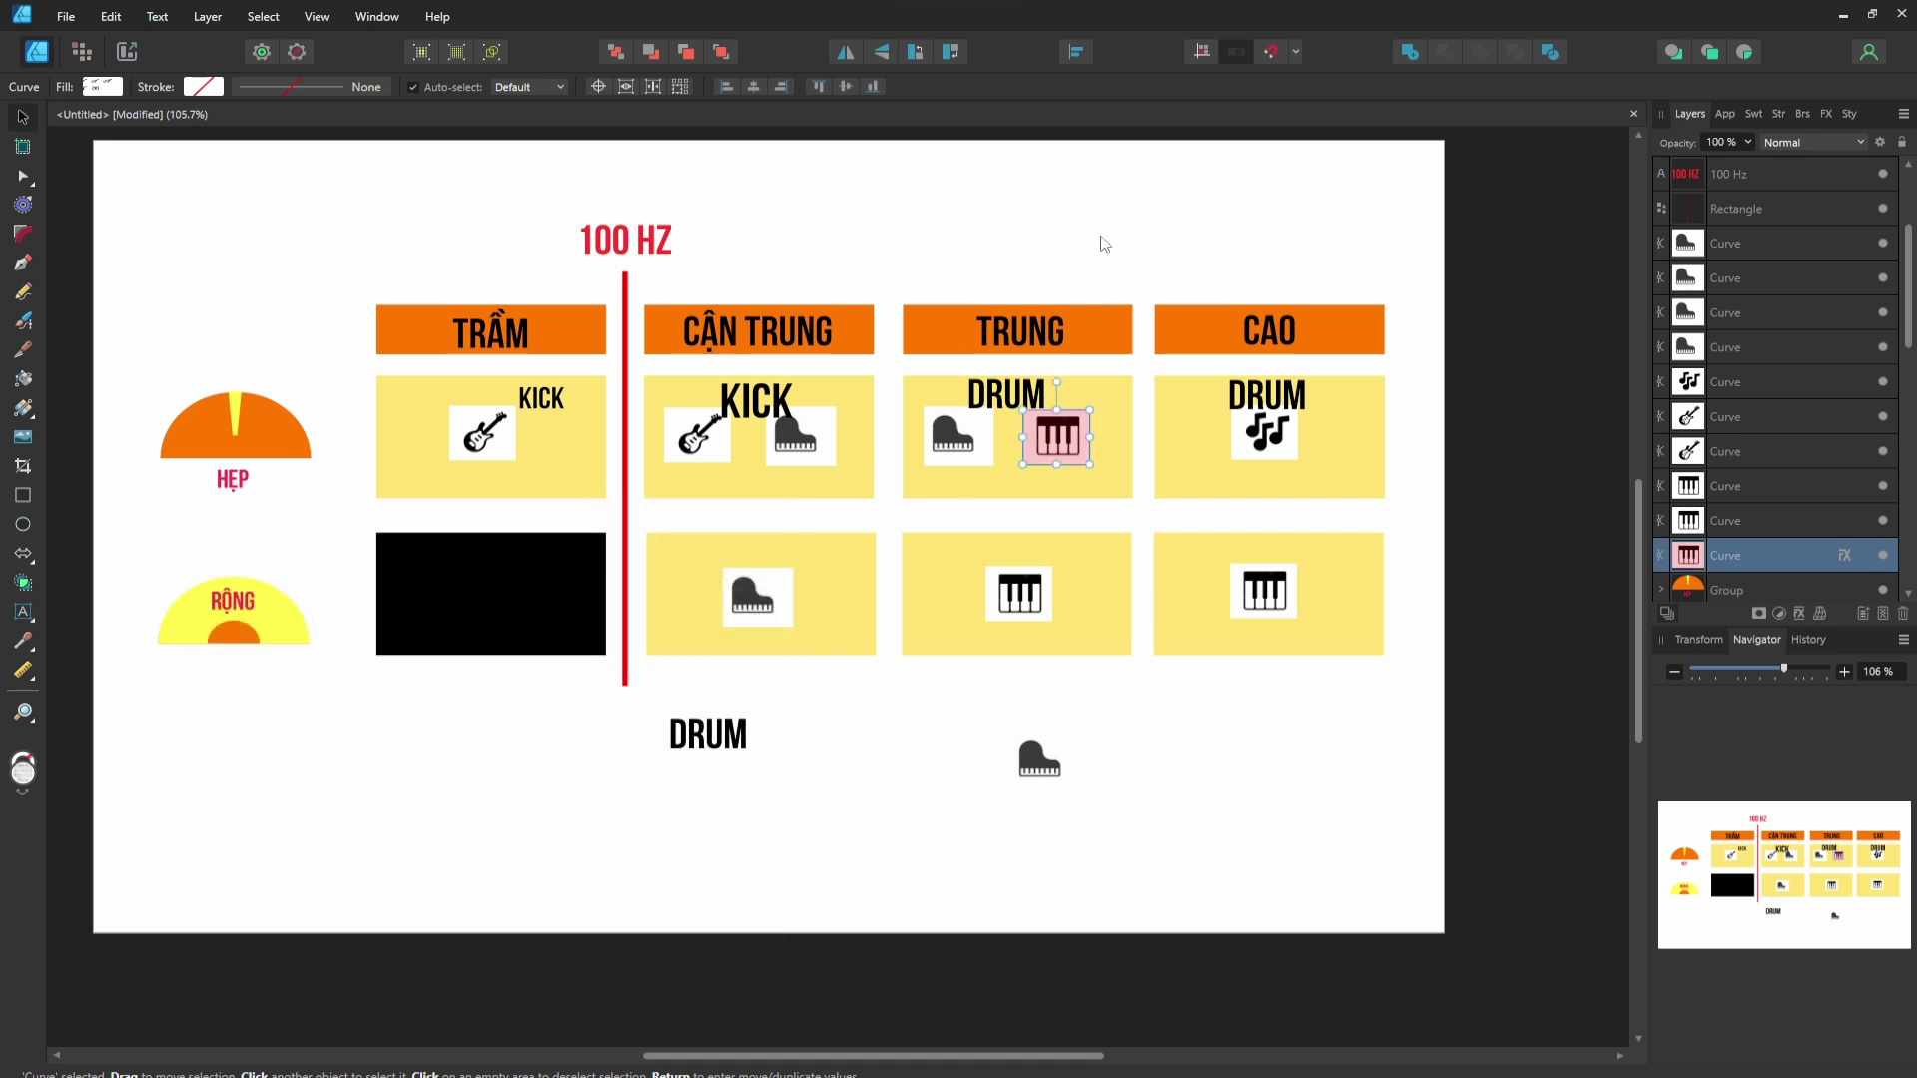
pyautogui.click(1104, 242)
pyautogui.click(1061, 427)
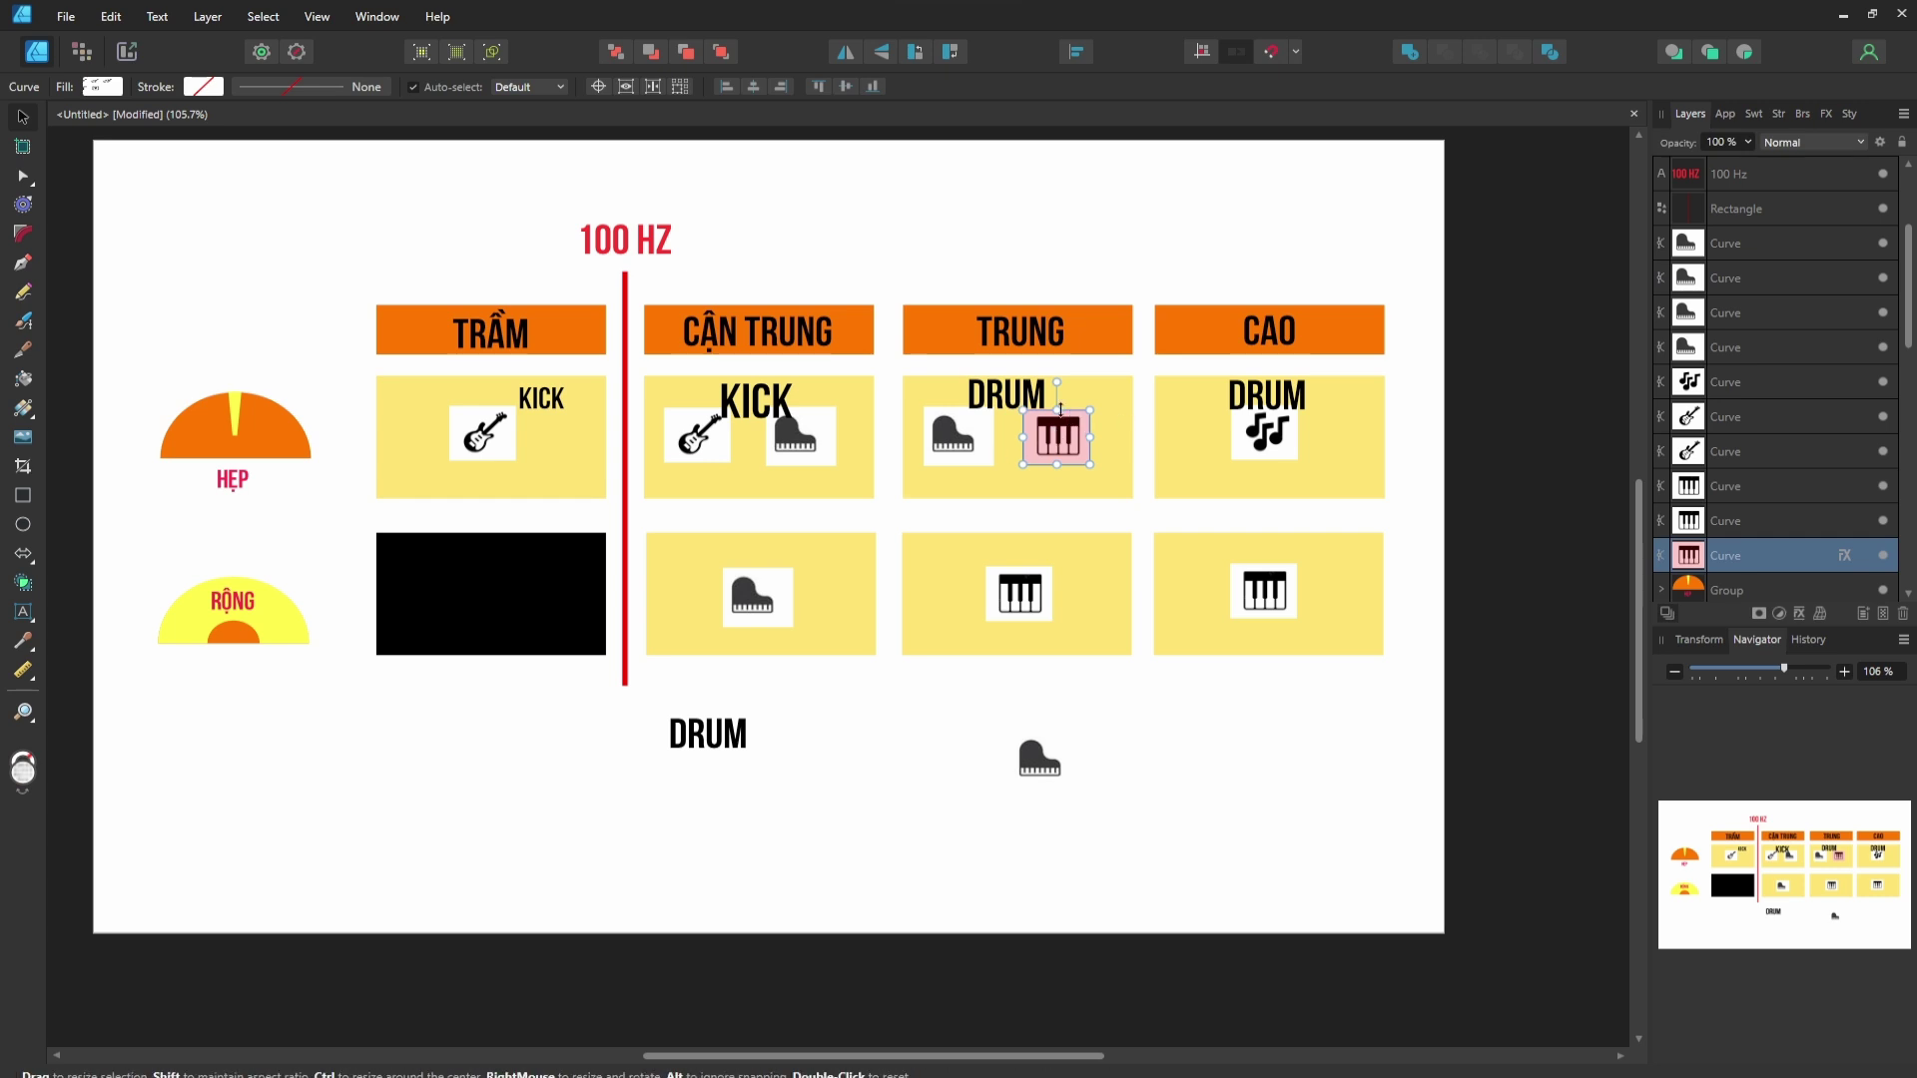
pyautogui.click(1028, 602)
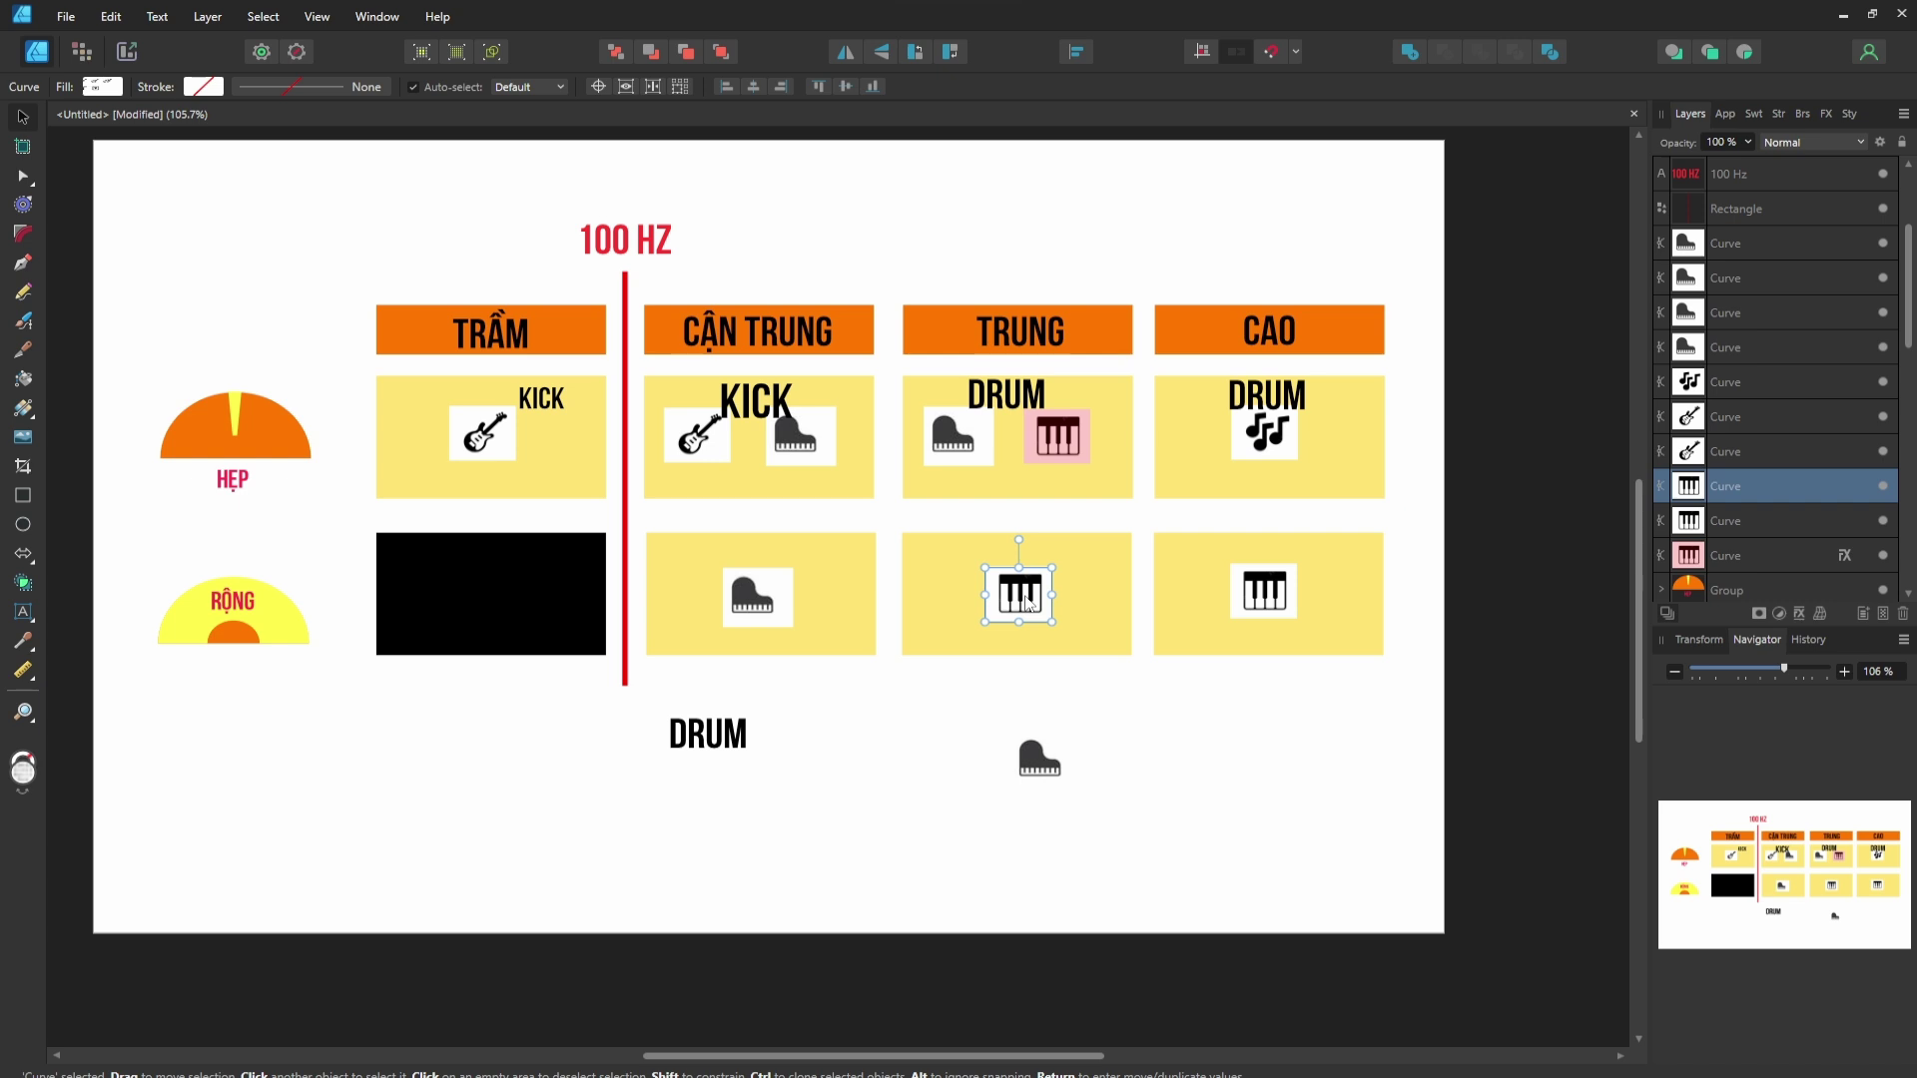
pyautogui.click(1101, 257)
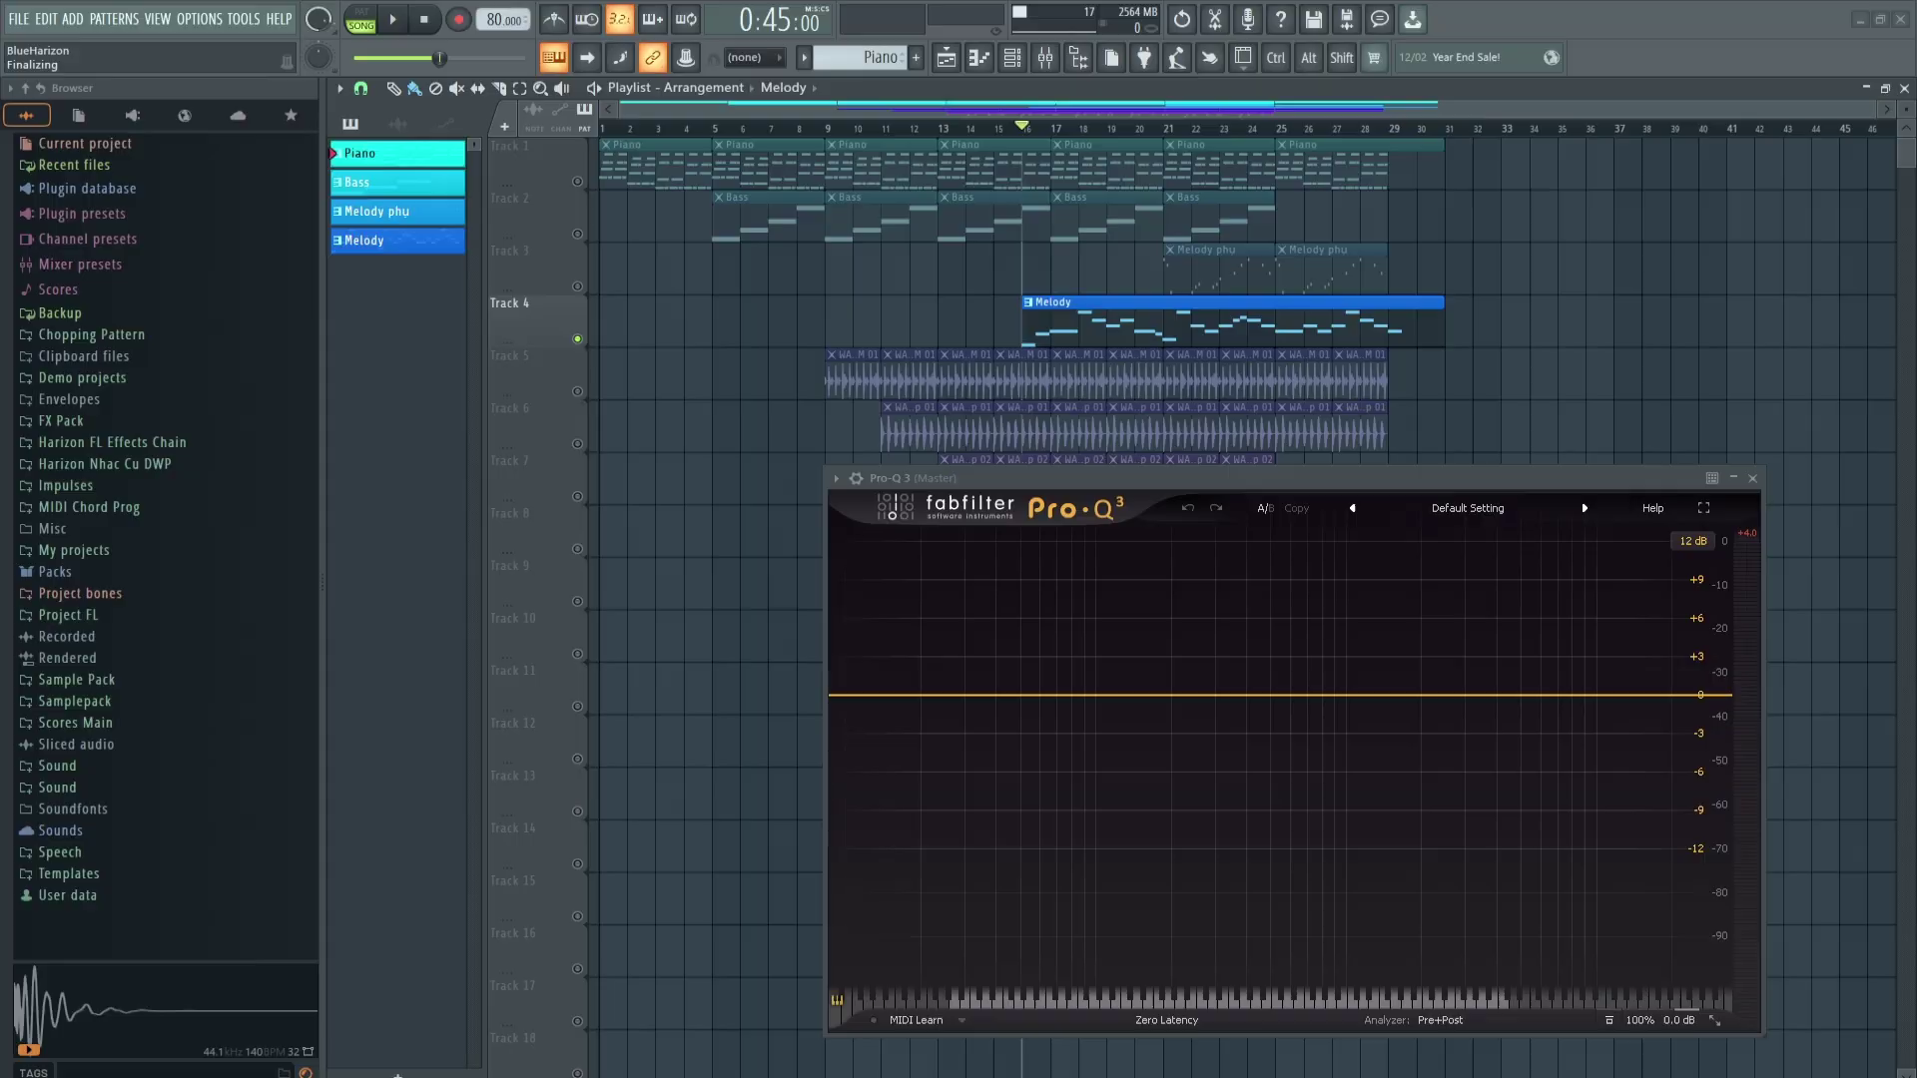
# In FL Studio, take all playlist tracks out of solo, open the Track 4 Melody clip's notes in the piano roll and close Pro-Q 3.
pyautogui.rightClick(578, 235)
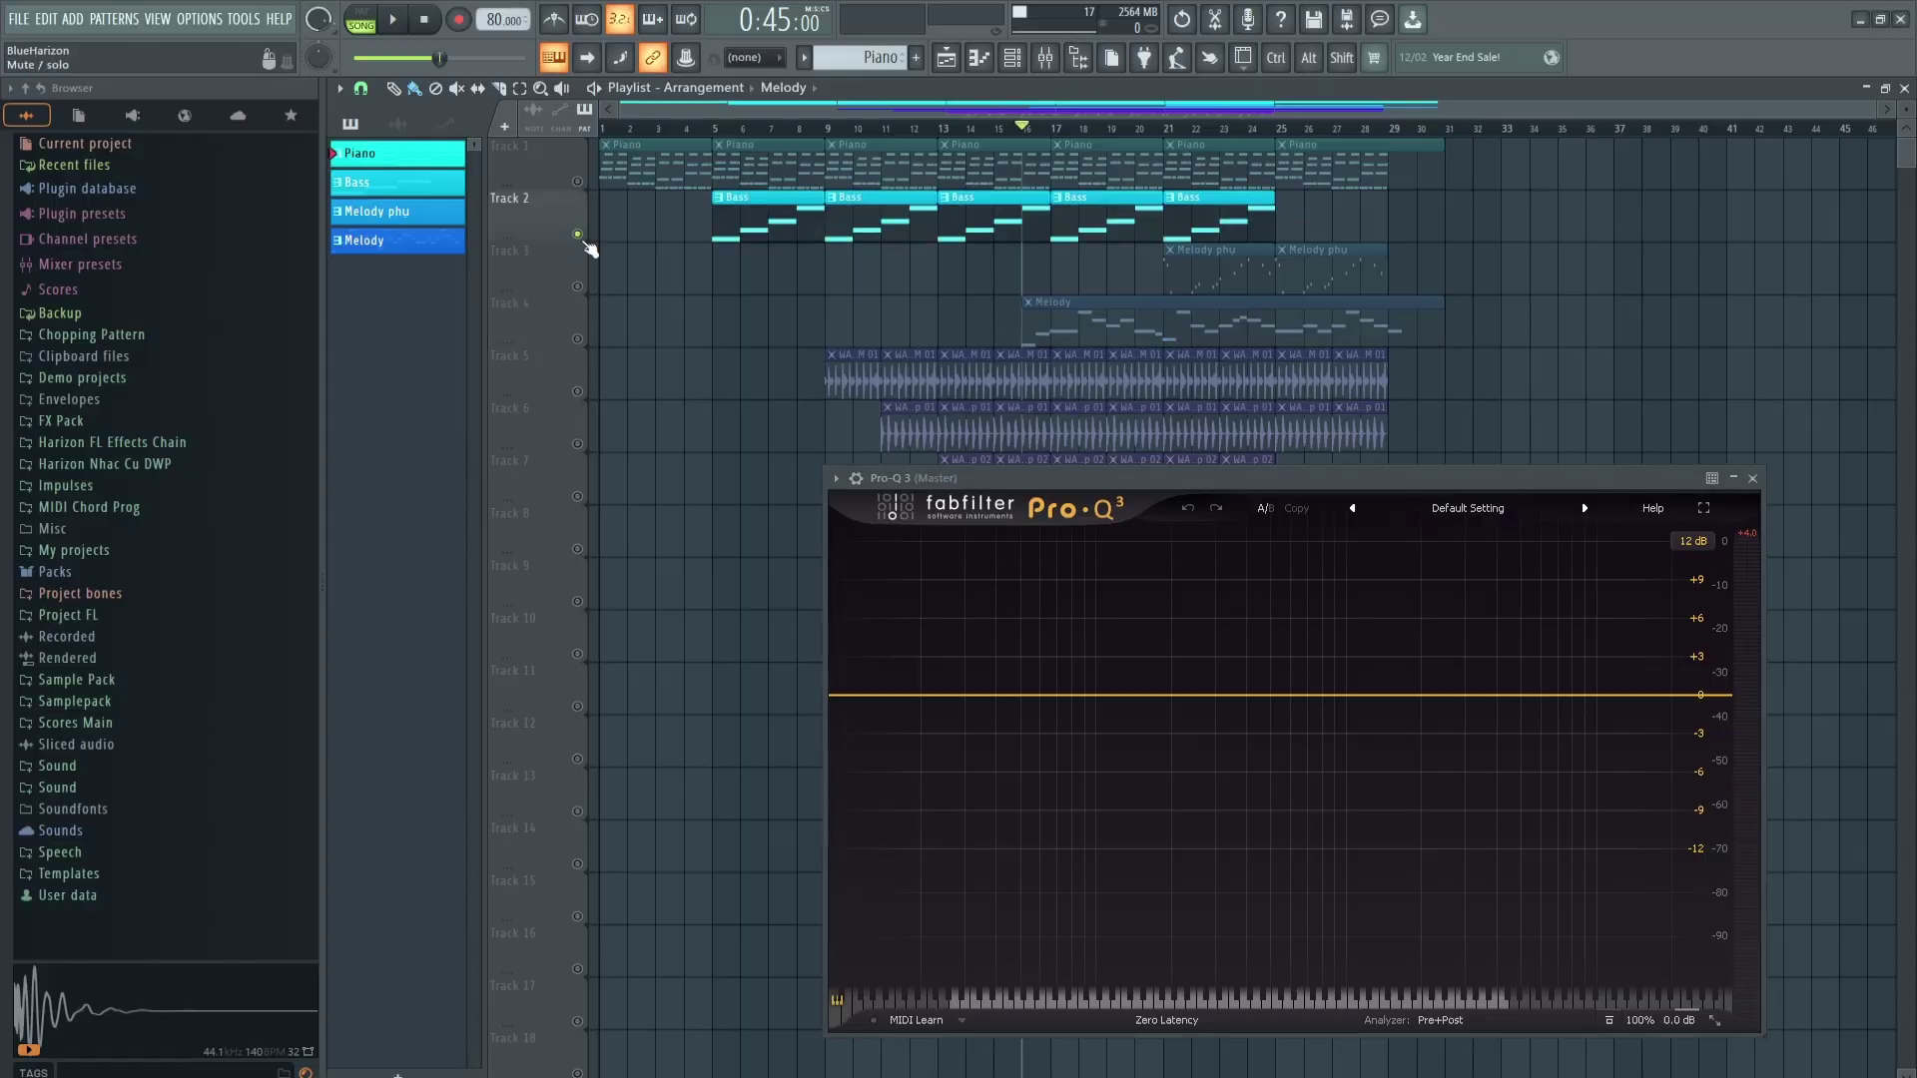
pyautogui.rightClick(578, 235)
pyautogui.doubleClick(1211, 313)
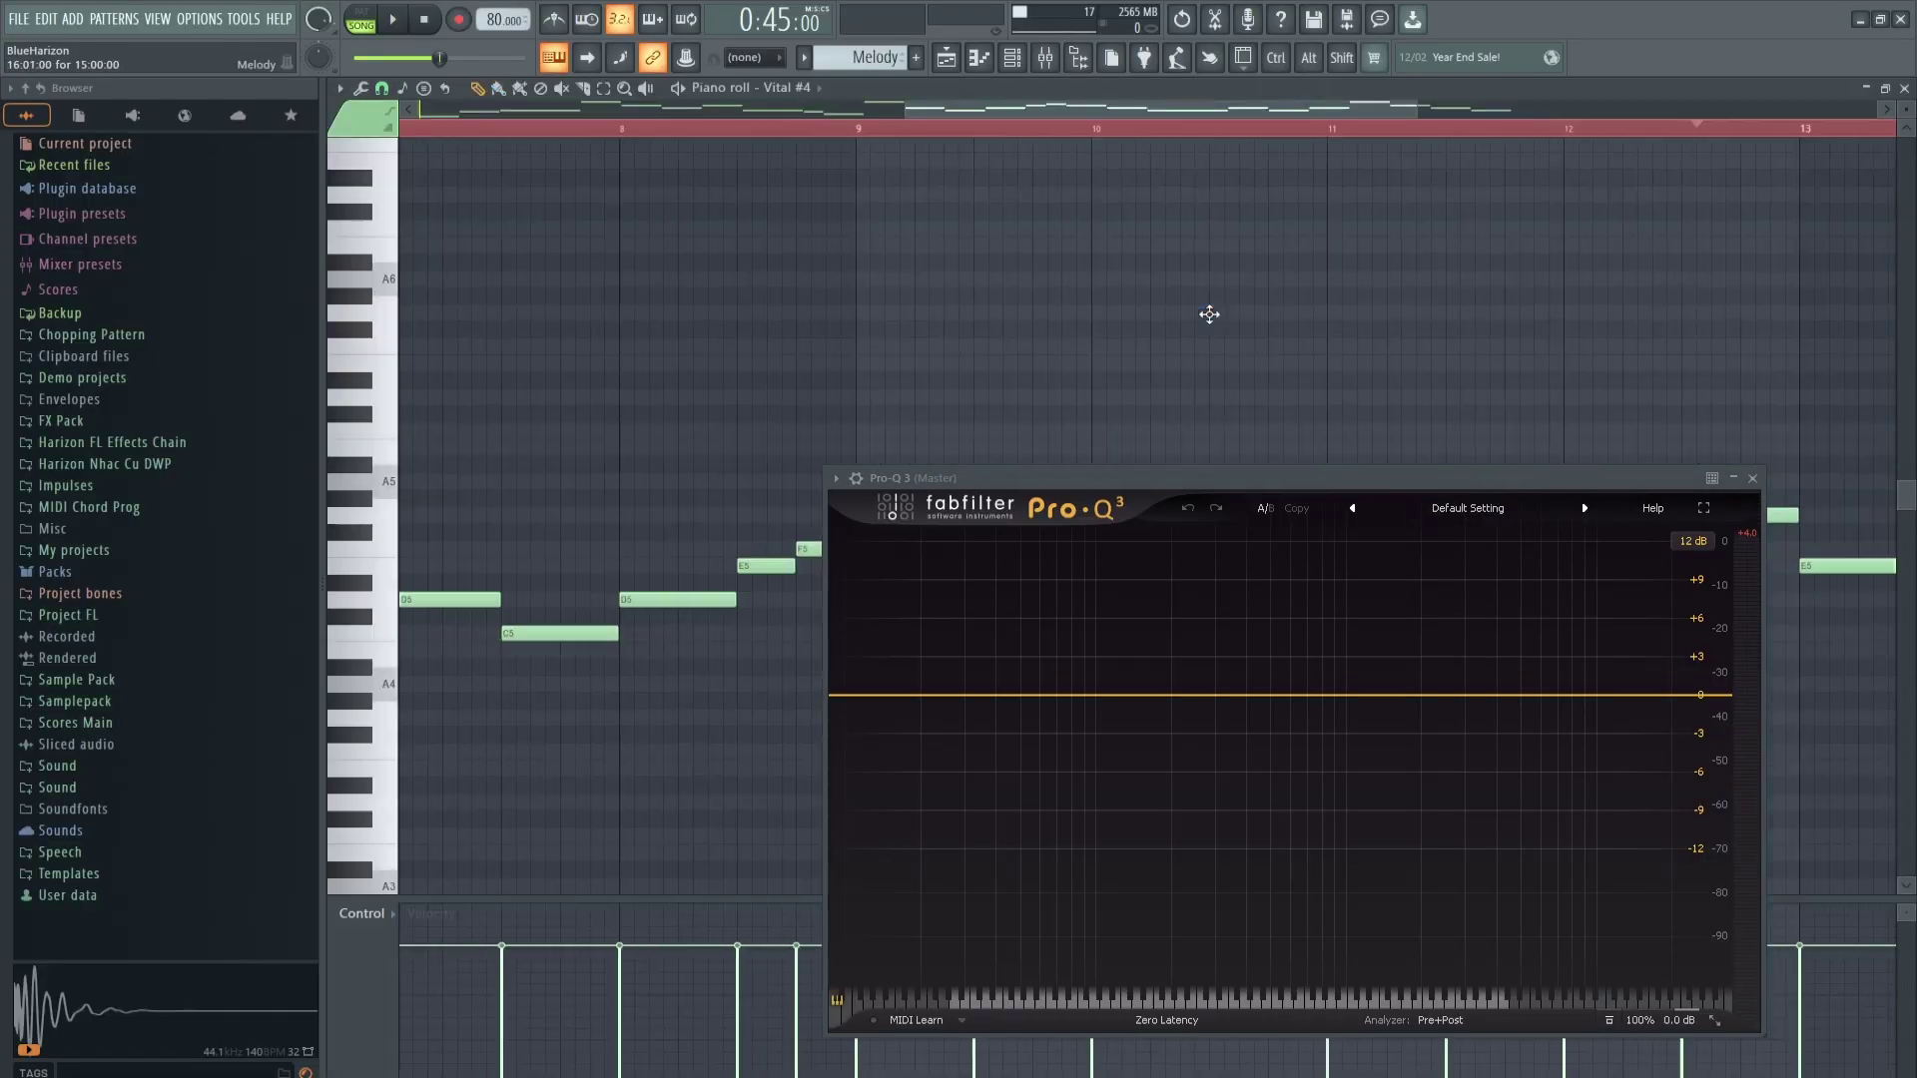
pyautogui.click(1752, 478)
pyautogui.scroll(-4, 1028, 137)
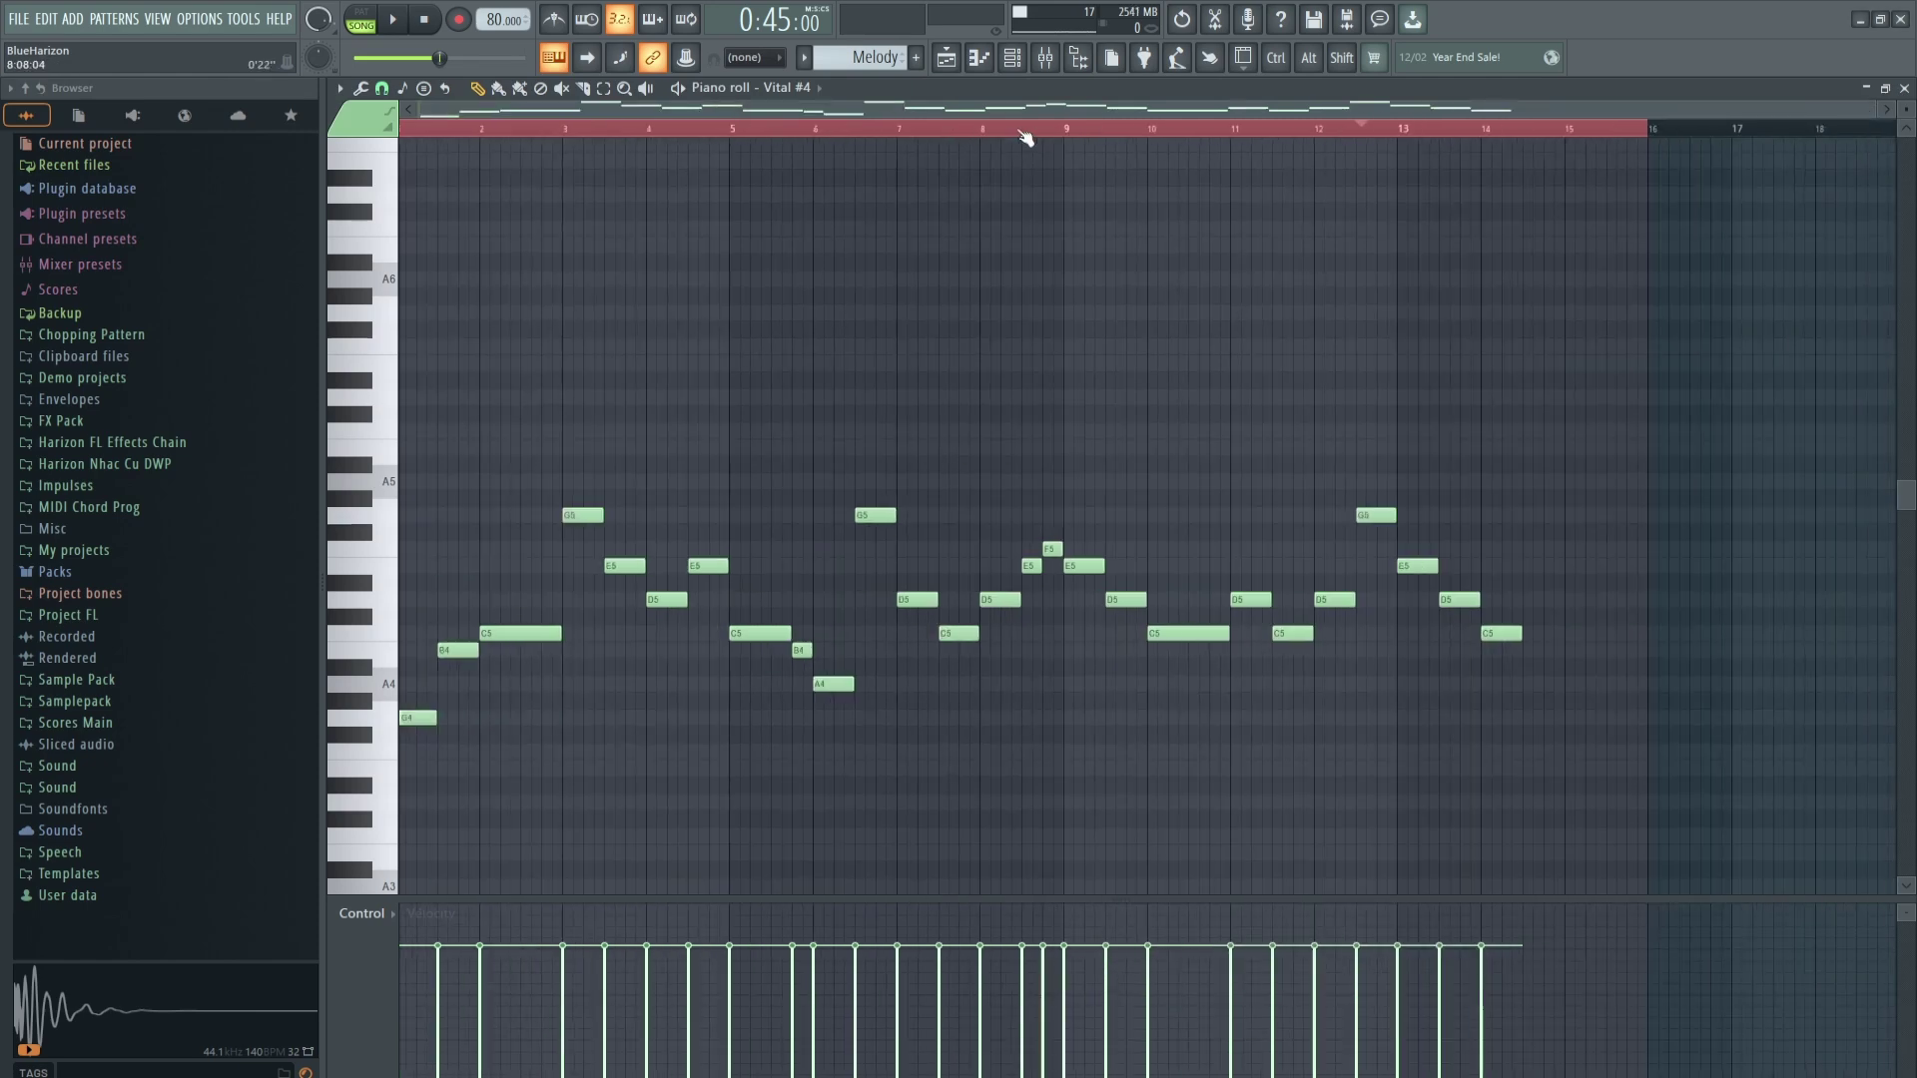
# Return to the playlist, clone the Melody pattern and place the clone on Track 10 starting at bar 16.
pyautogui.click(946, 57)
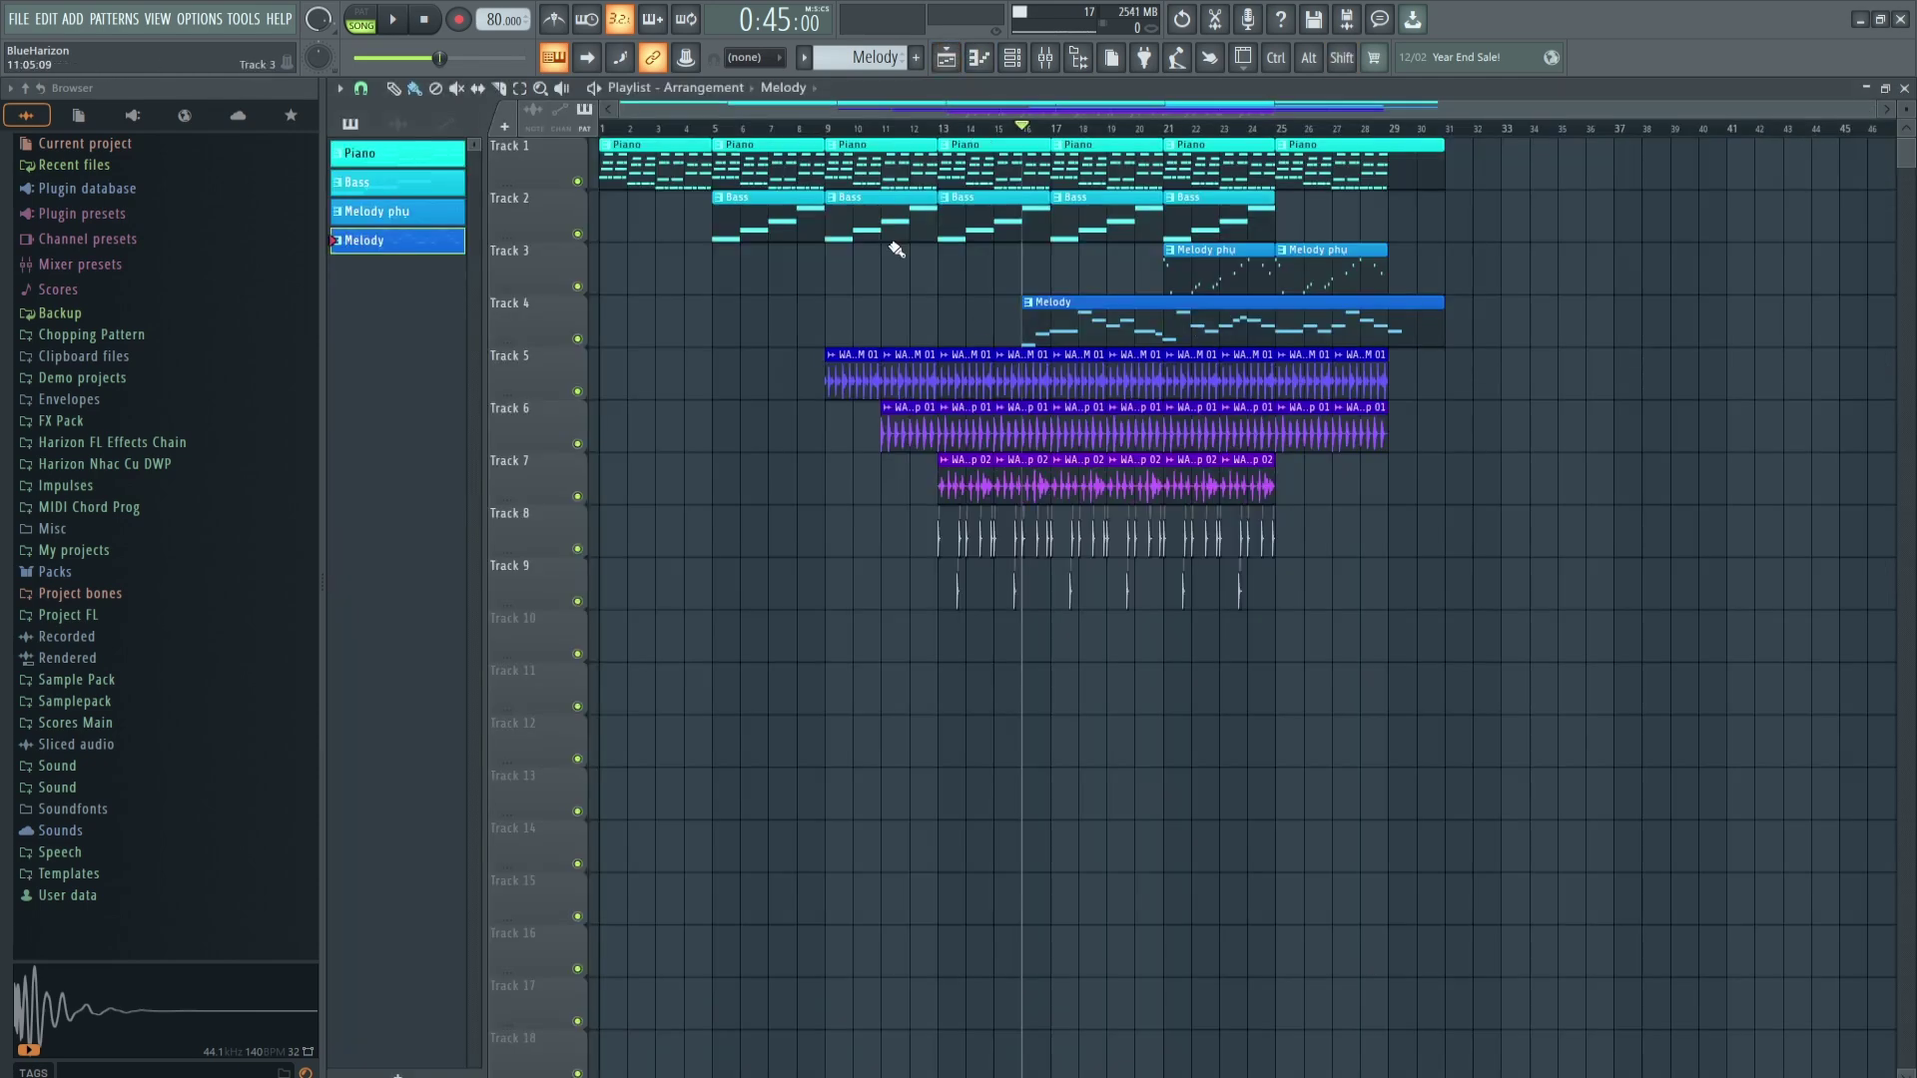
pyautogui.rightClick(423, 250)
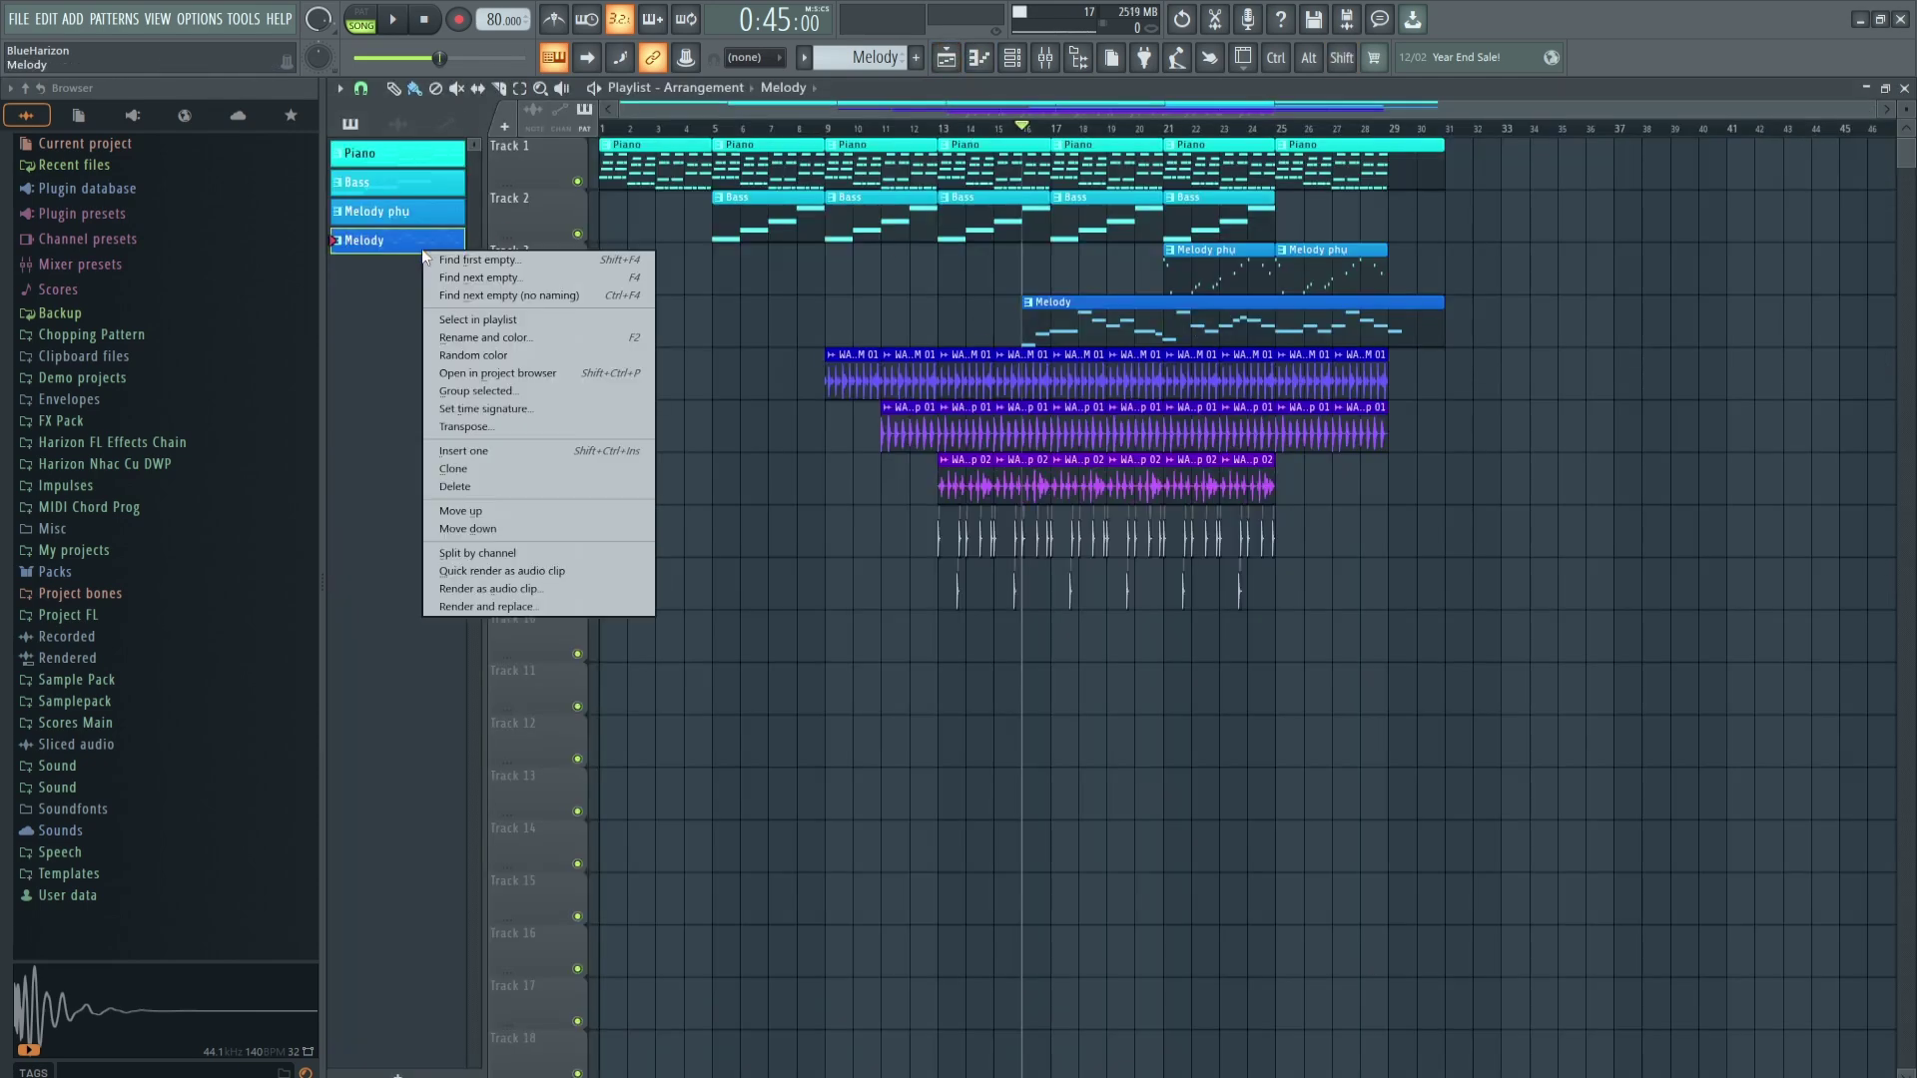
pyautogui.click(530, 467)
pyautogui.click(1071, 734)
pyautogui.moveTo(1071, 734); pyautogui.dragTo(1111, 639)
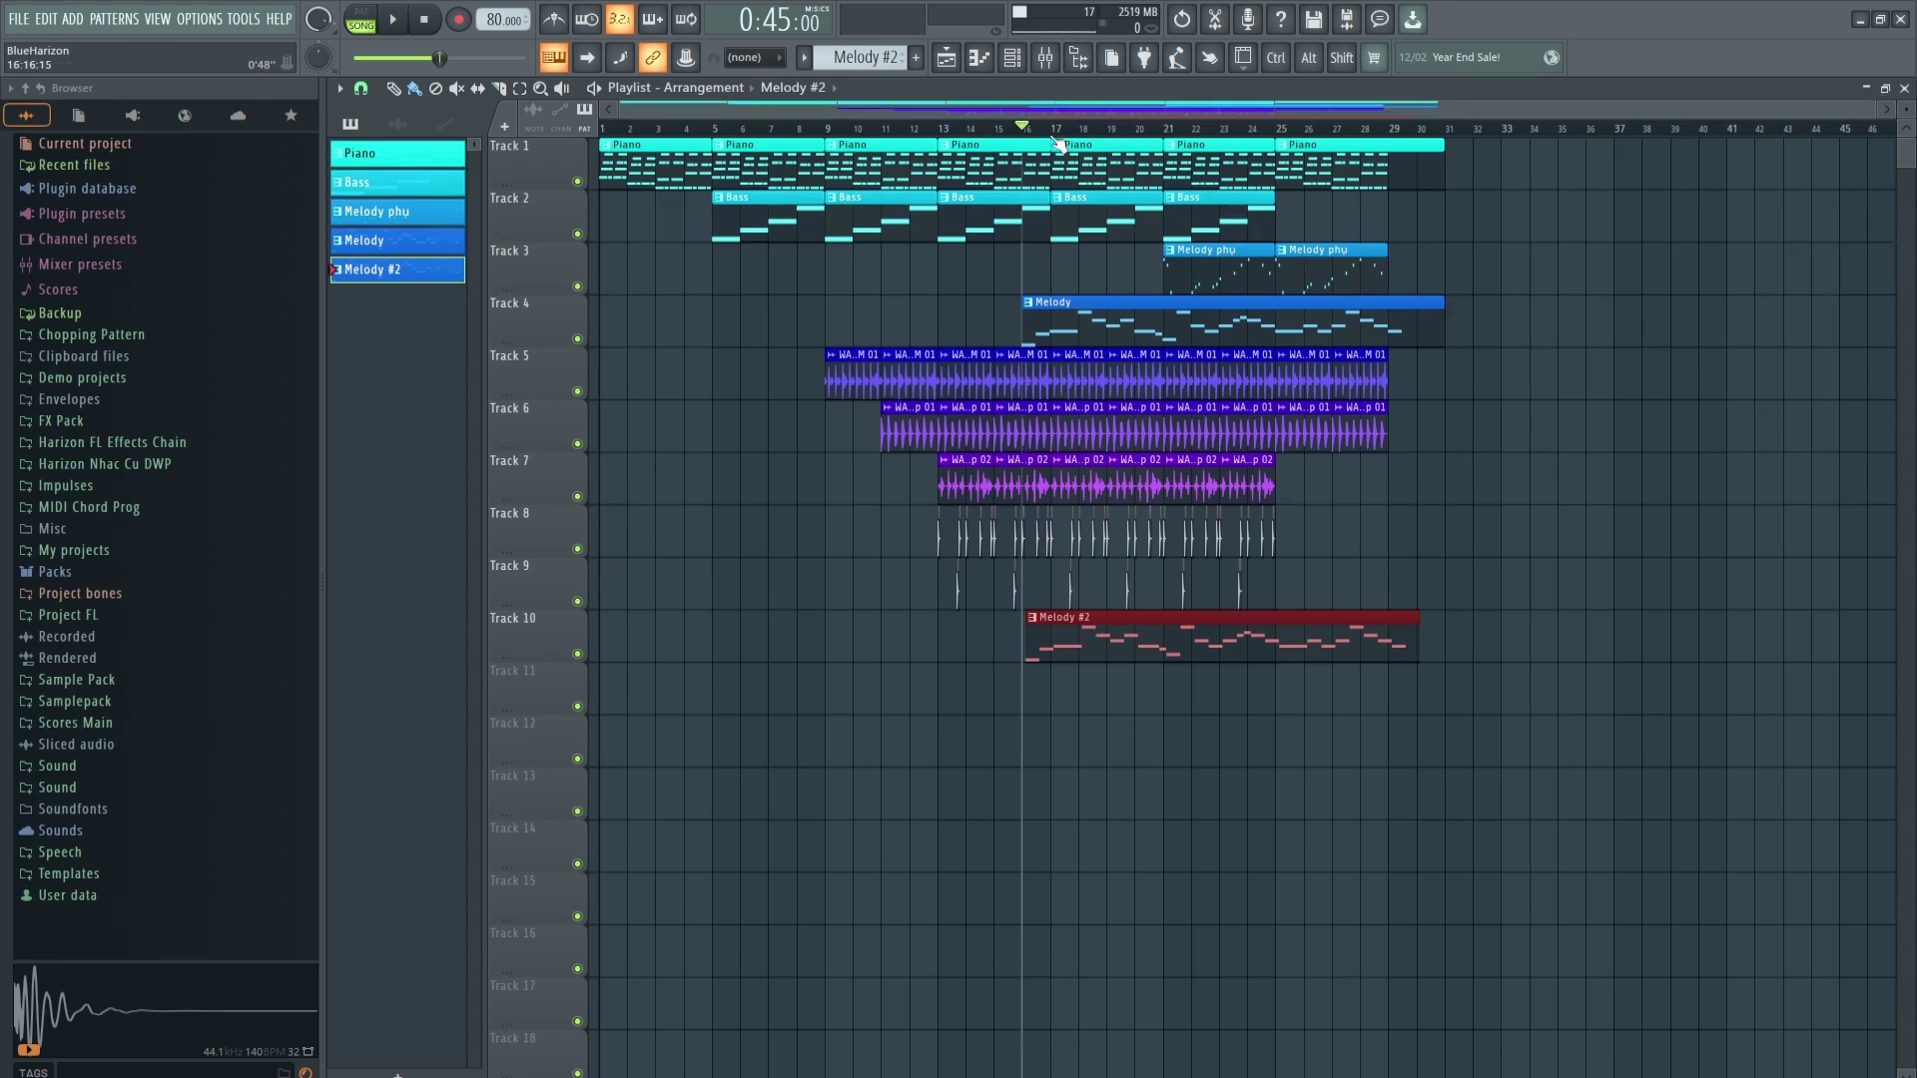
pyautogui.scroll(5, 1054, 140)
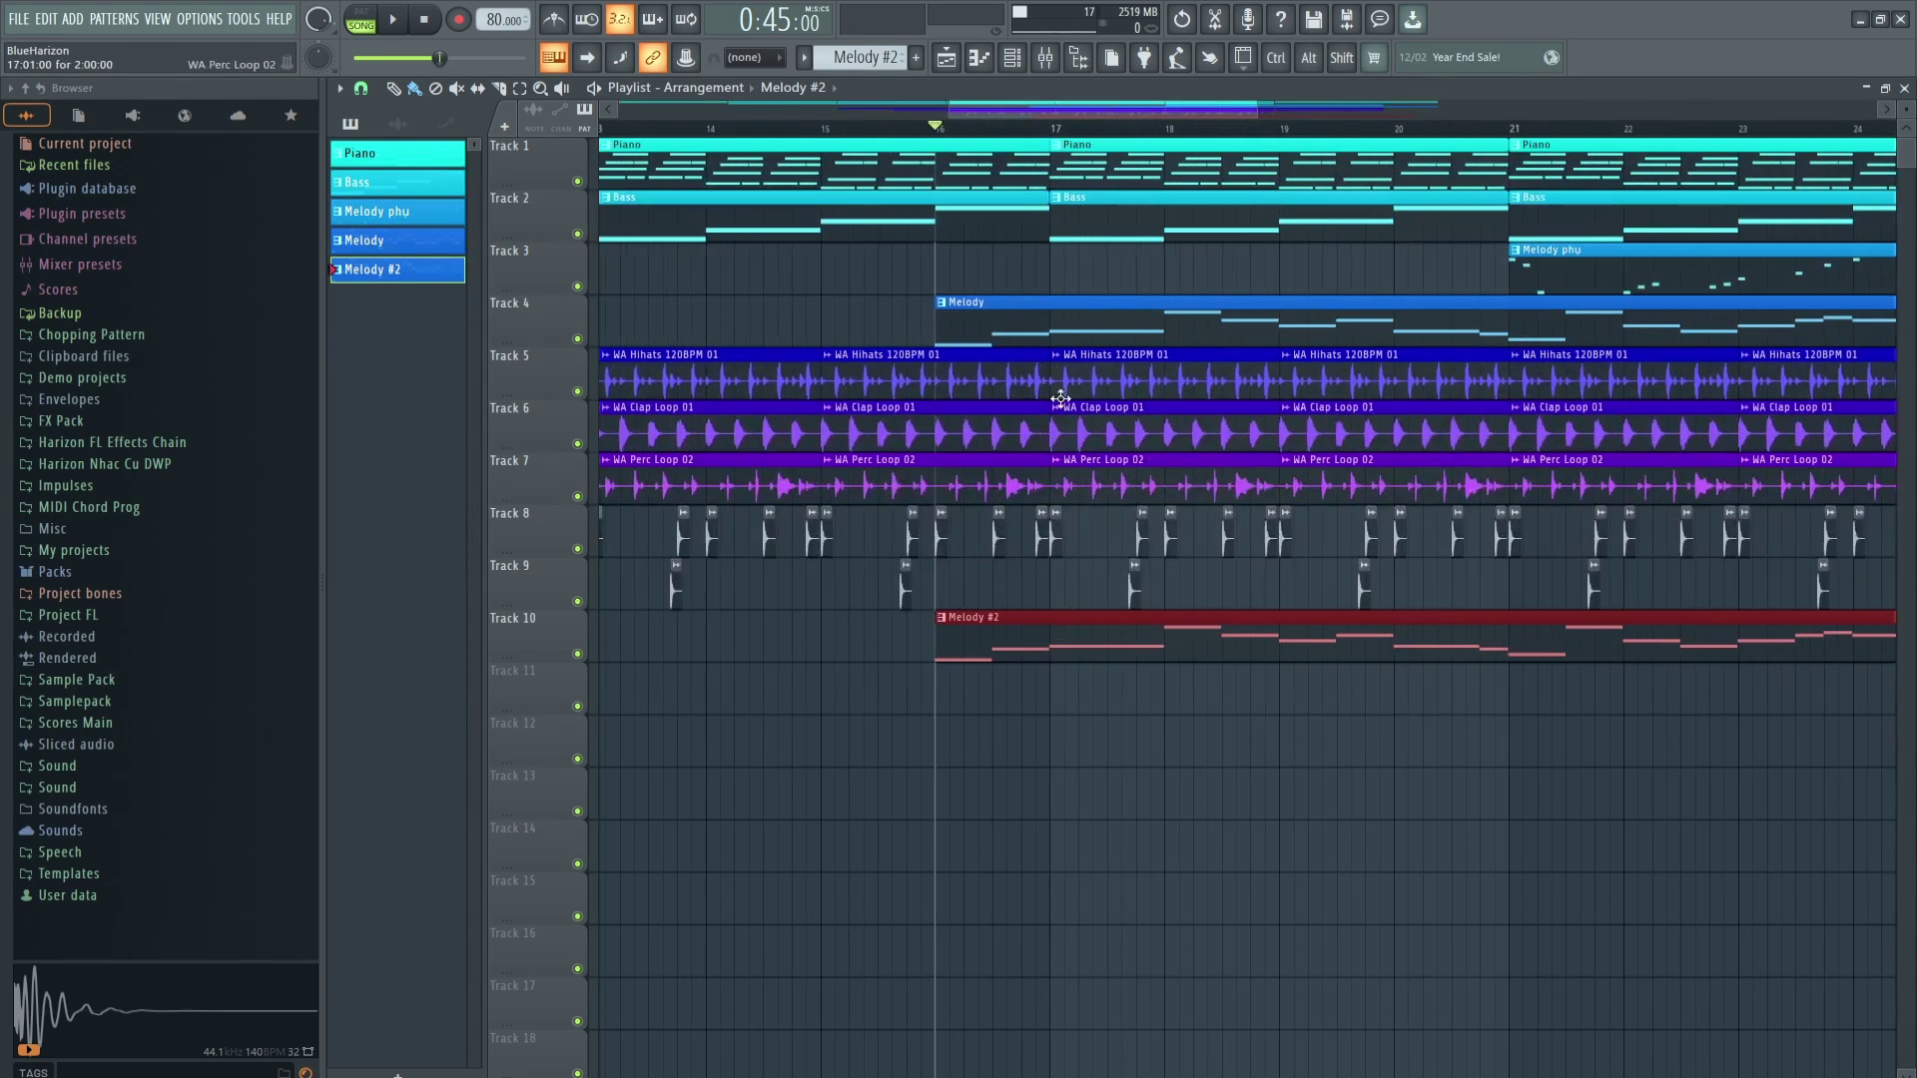
# Open the Vital #5 synth, view oscillator 1's waveform editor, initialize the synth's preset and close its window.
pyautogui.click(1011, 57)
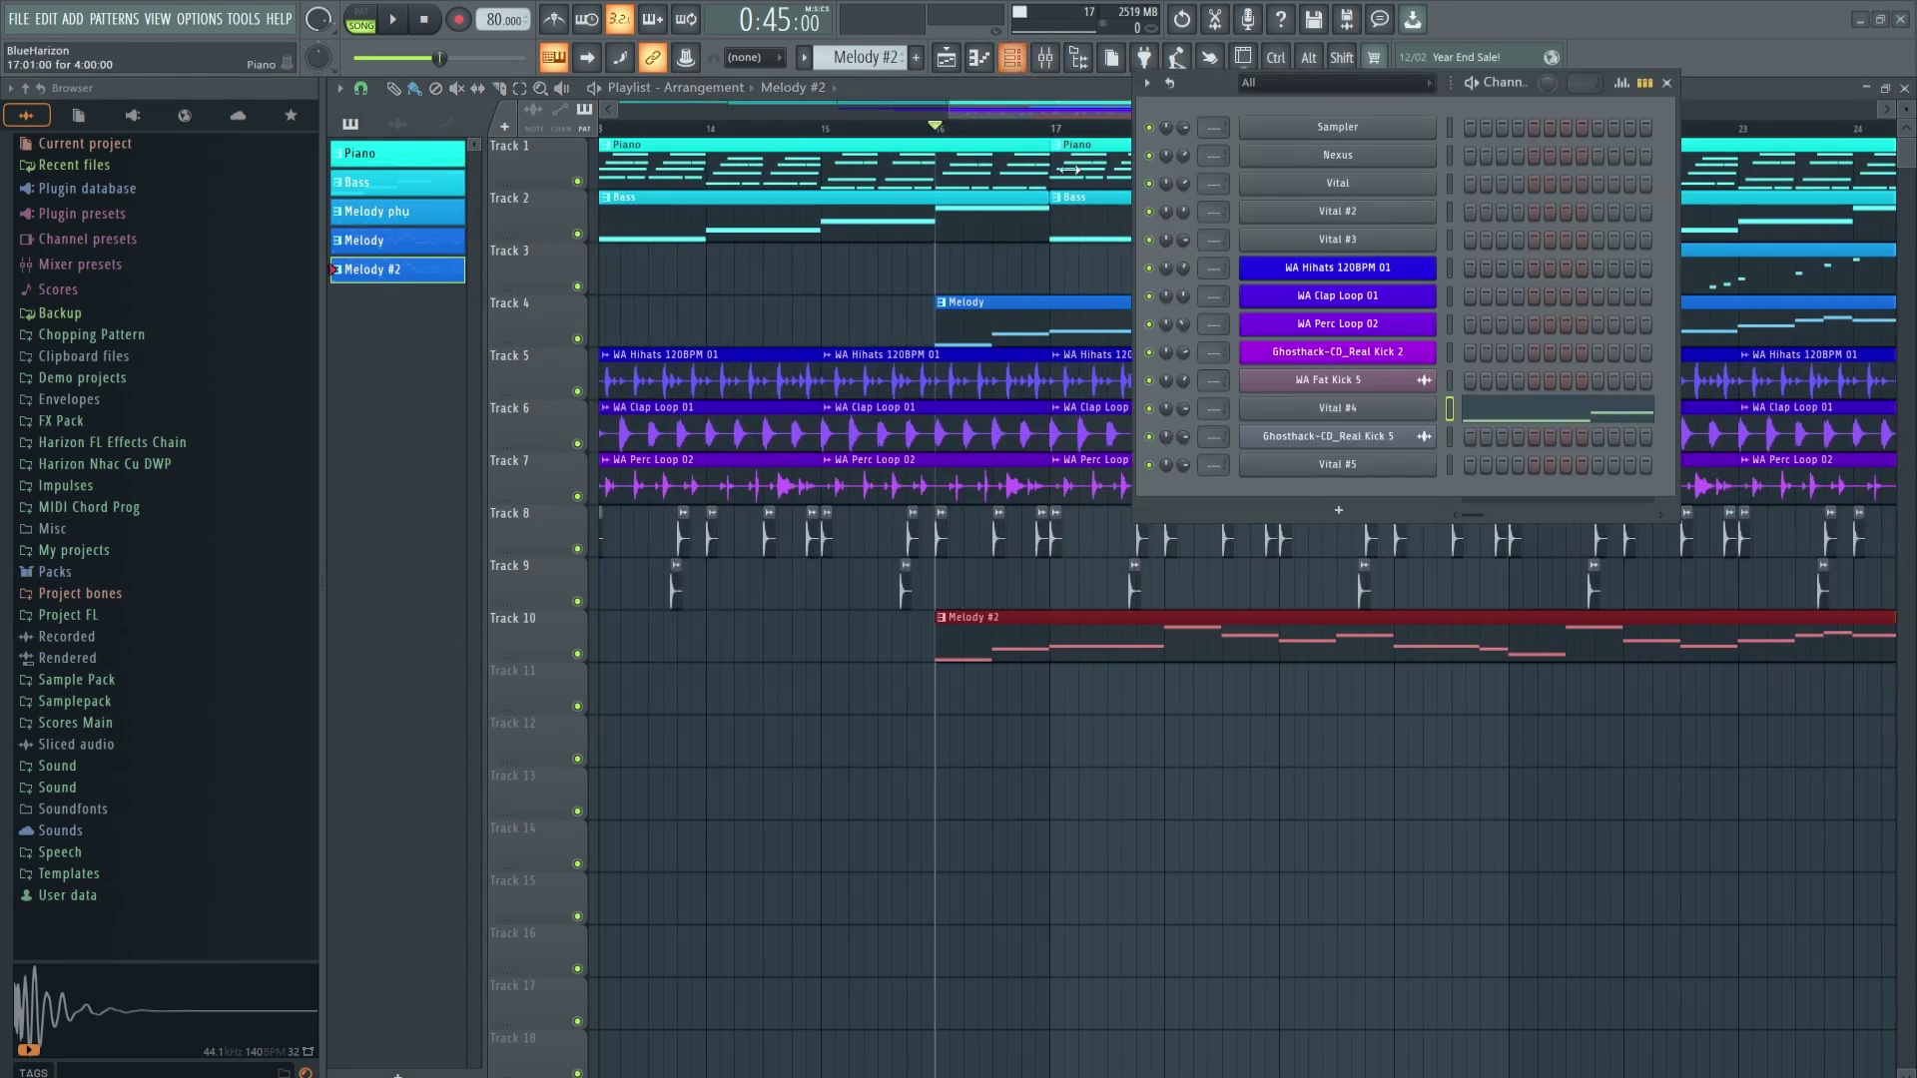
pyautogui.click(1381, 466)
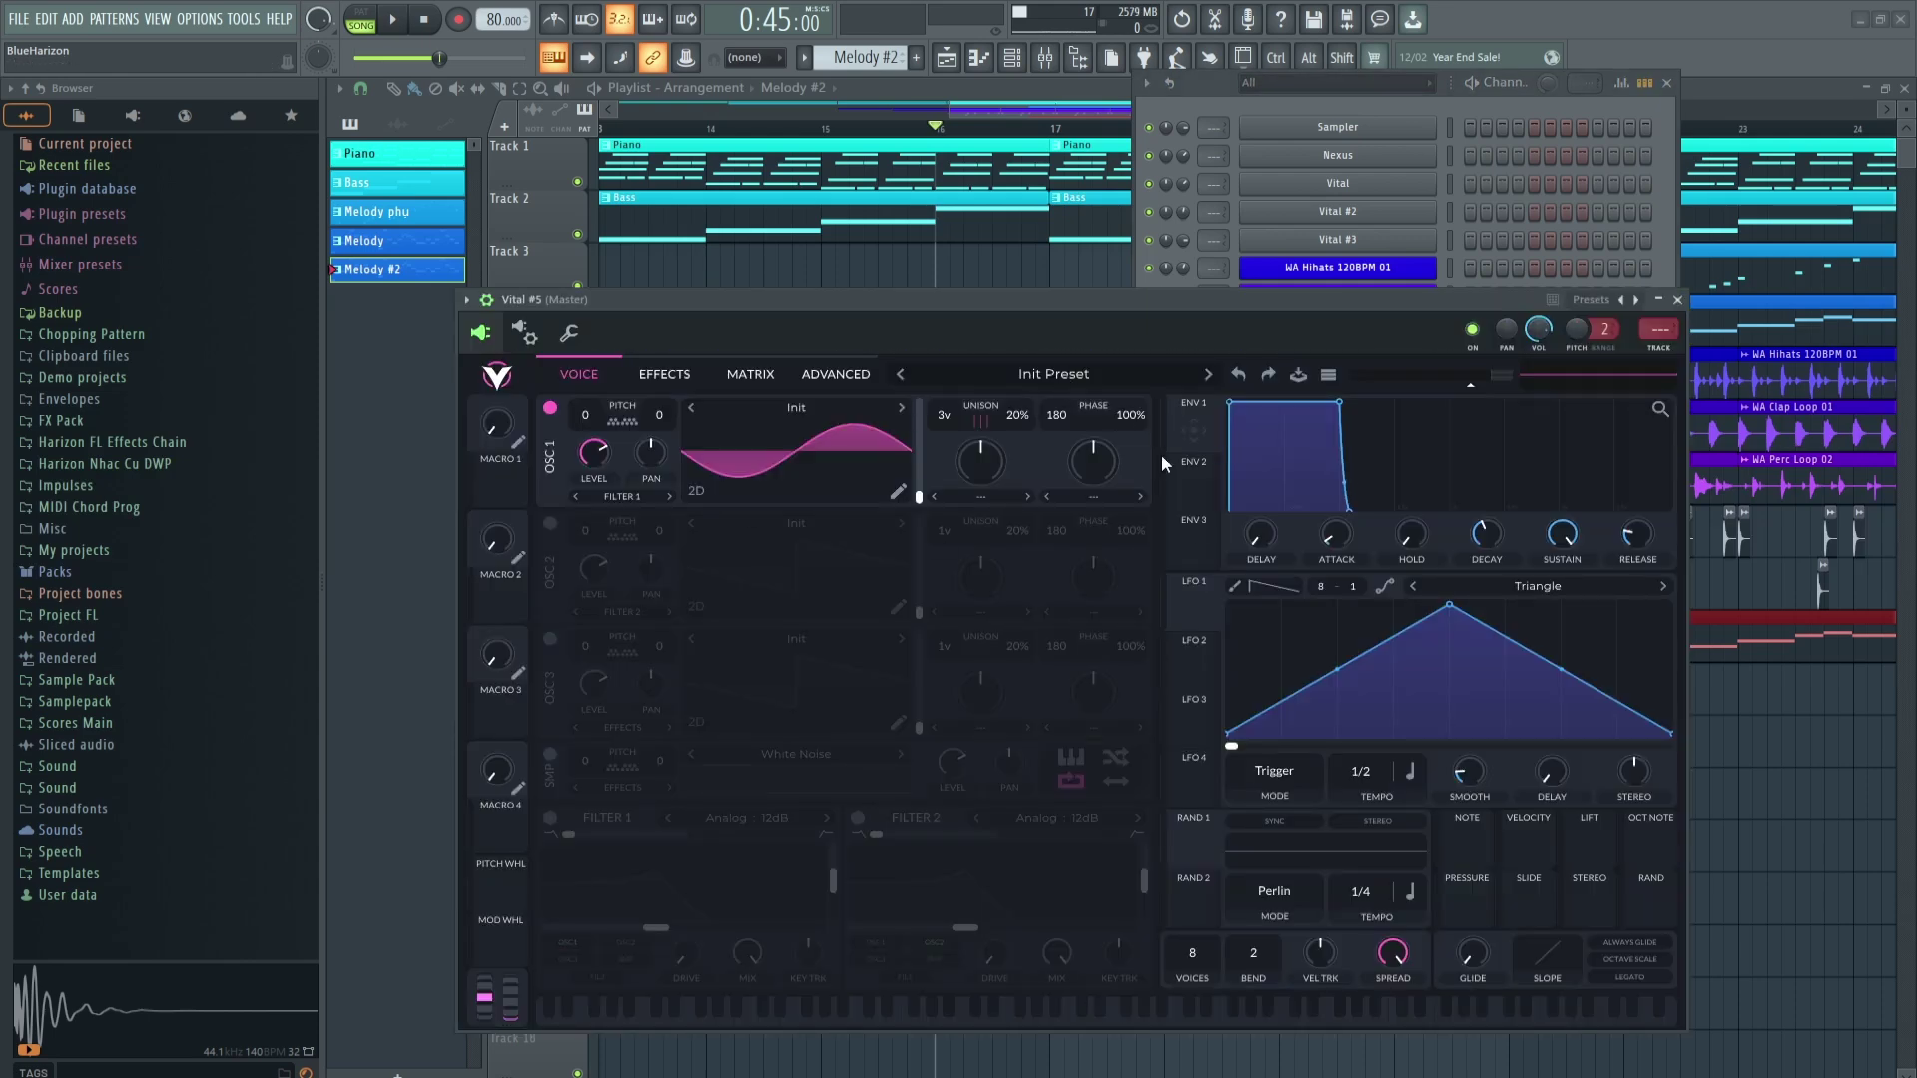
pyautogui.click(868, 413)
pyautogui.click(877, 426)
pyautogui.click(898, 495)
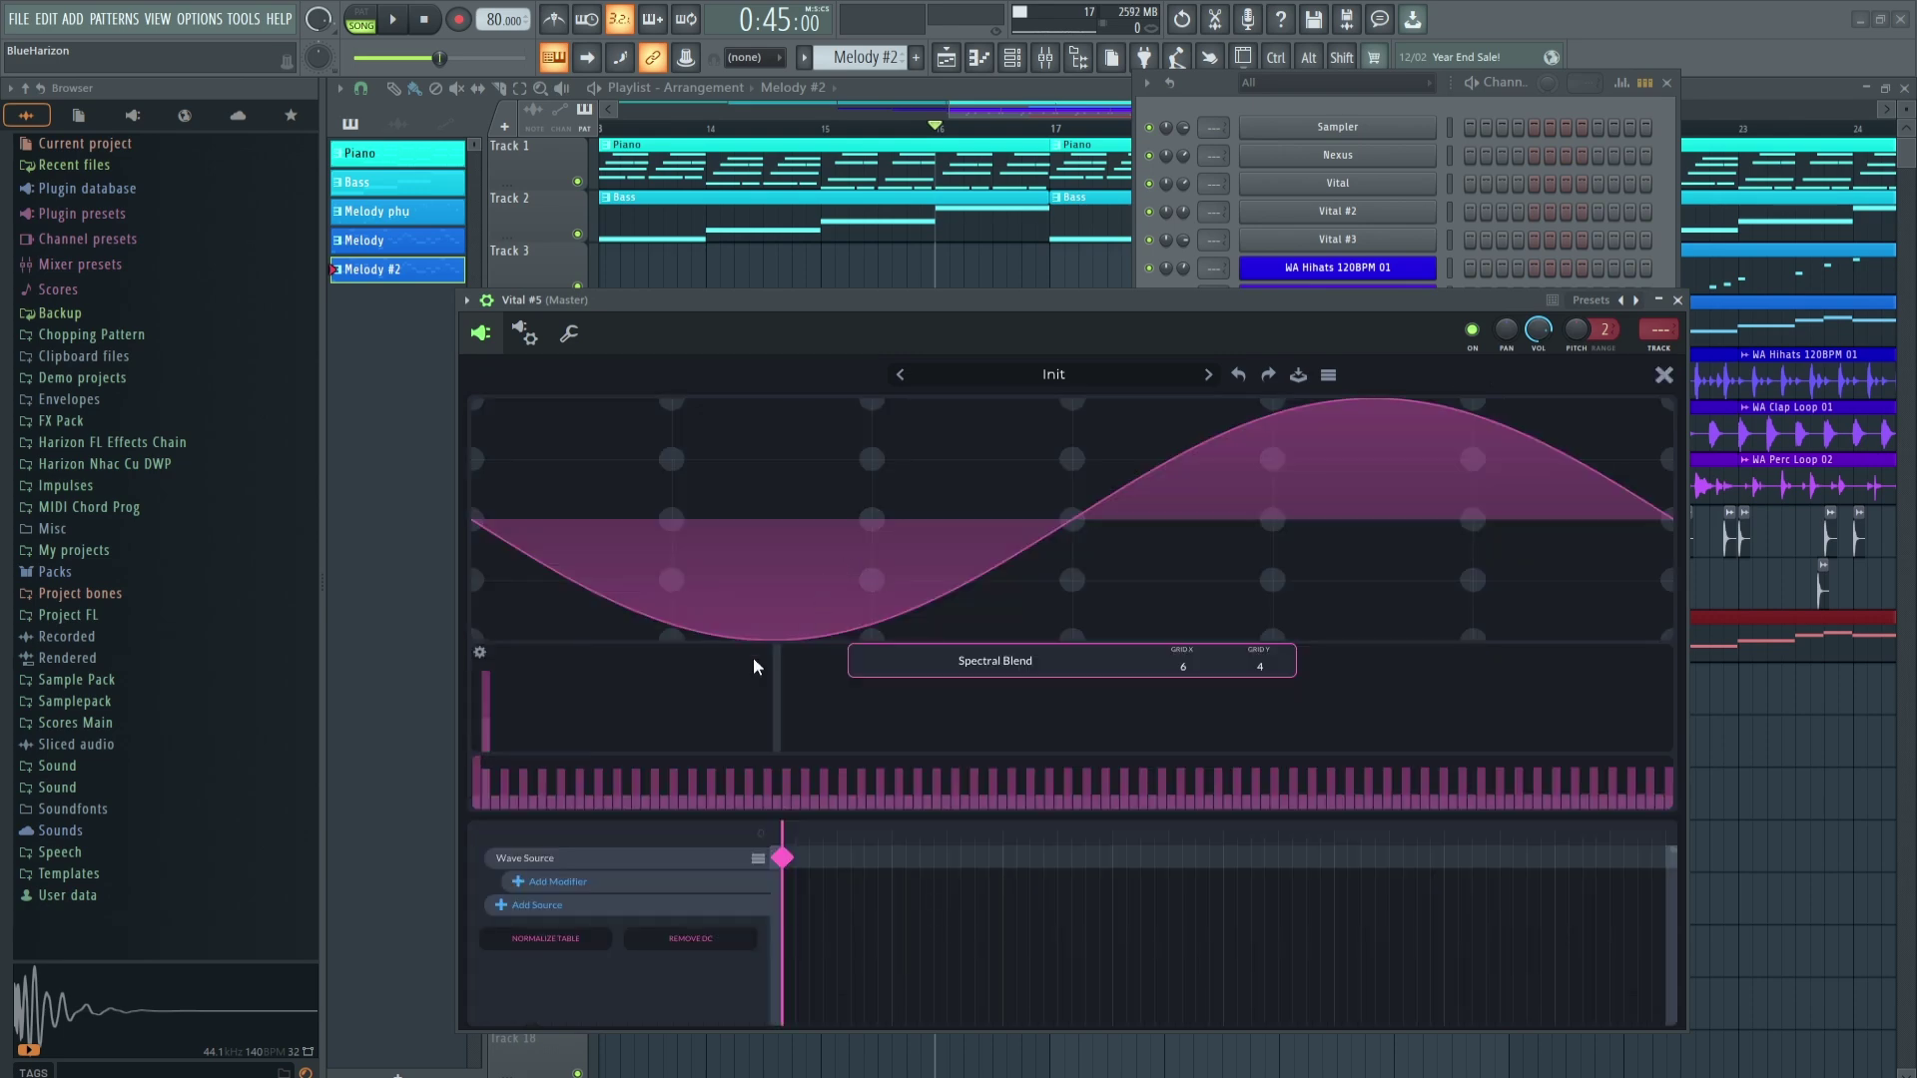
pyautogui.click(1662, 377)
pyautogui.click(1328, 376)
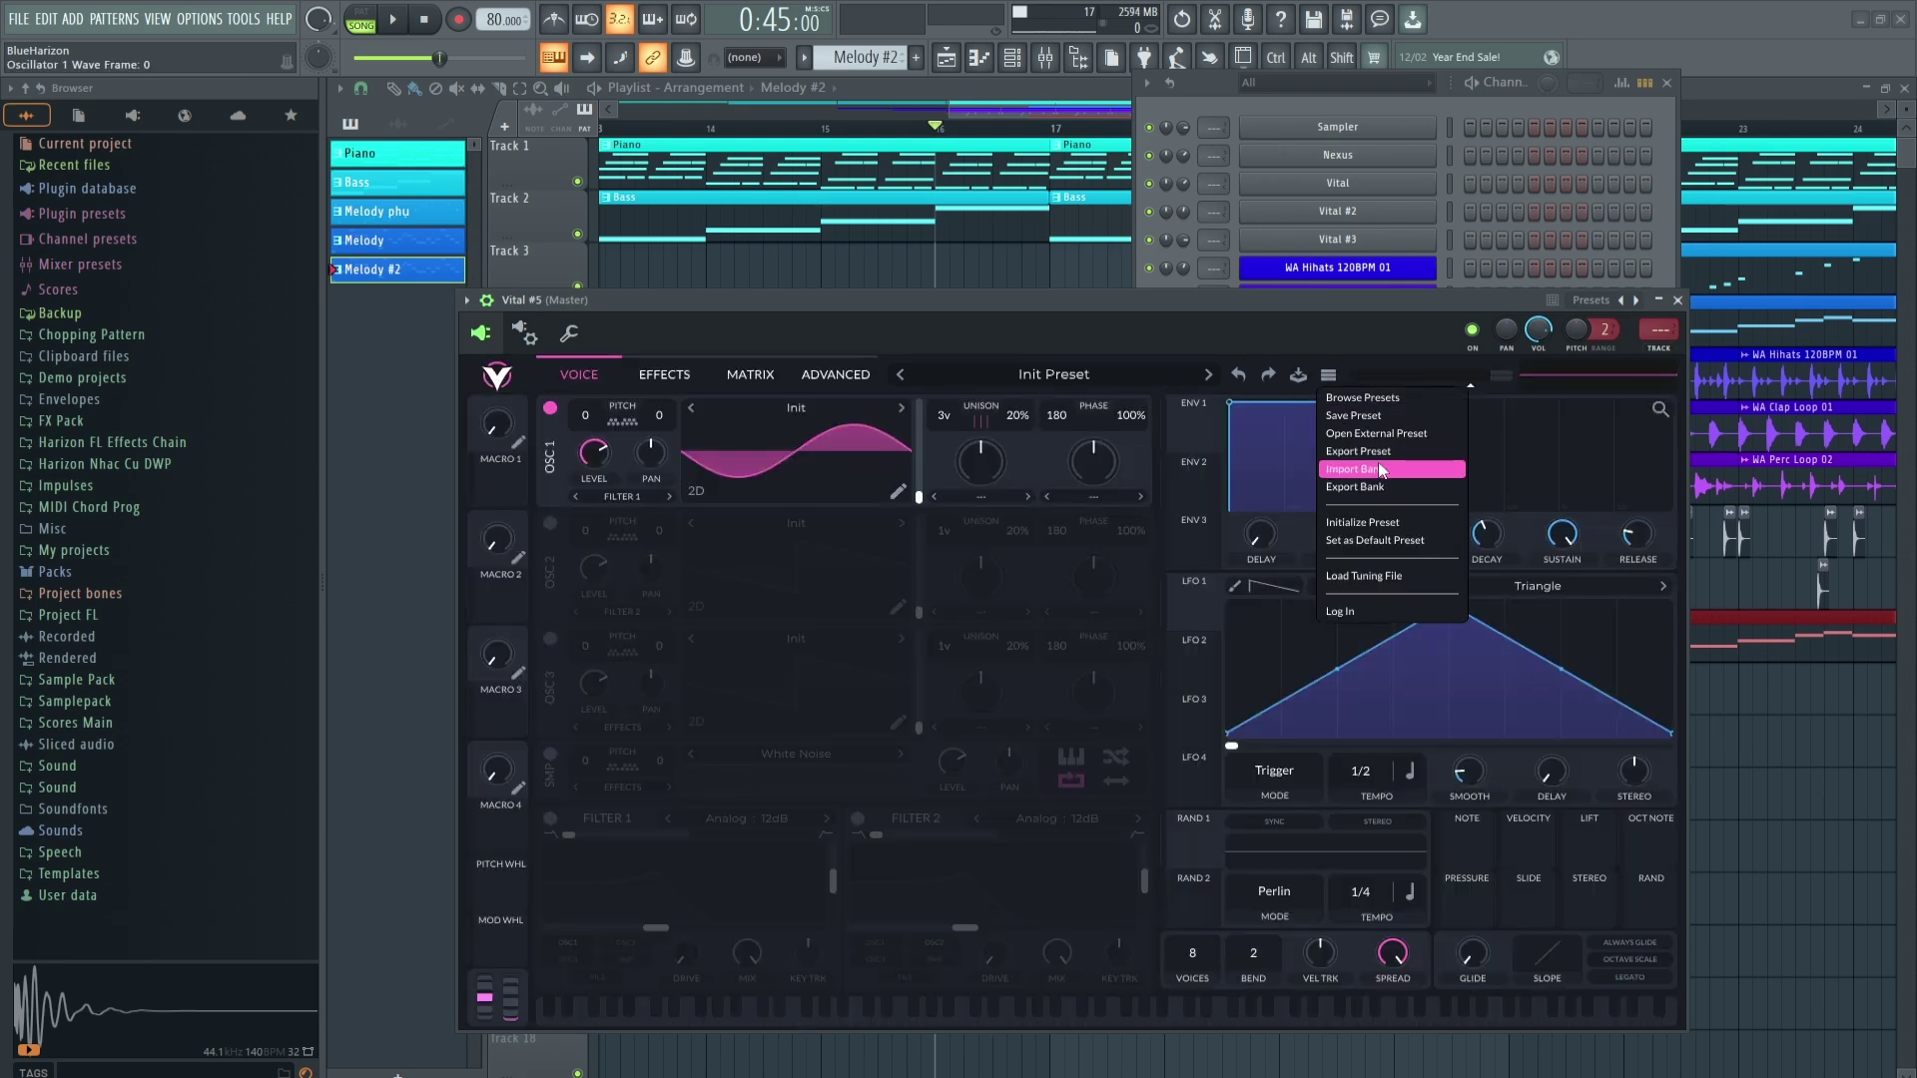
pyautogui.click(1363, 522)
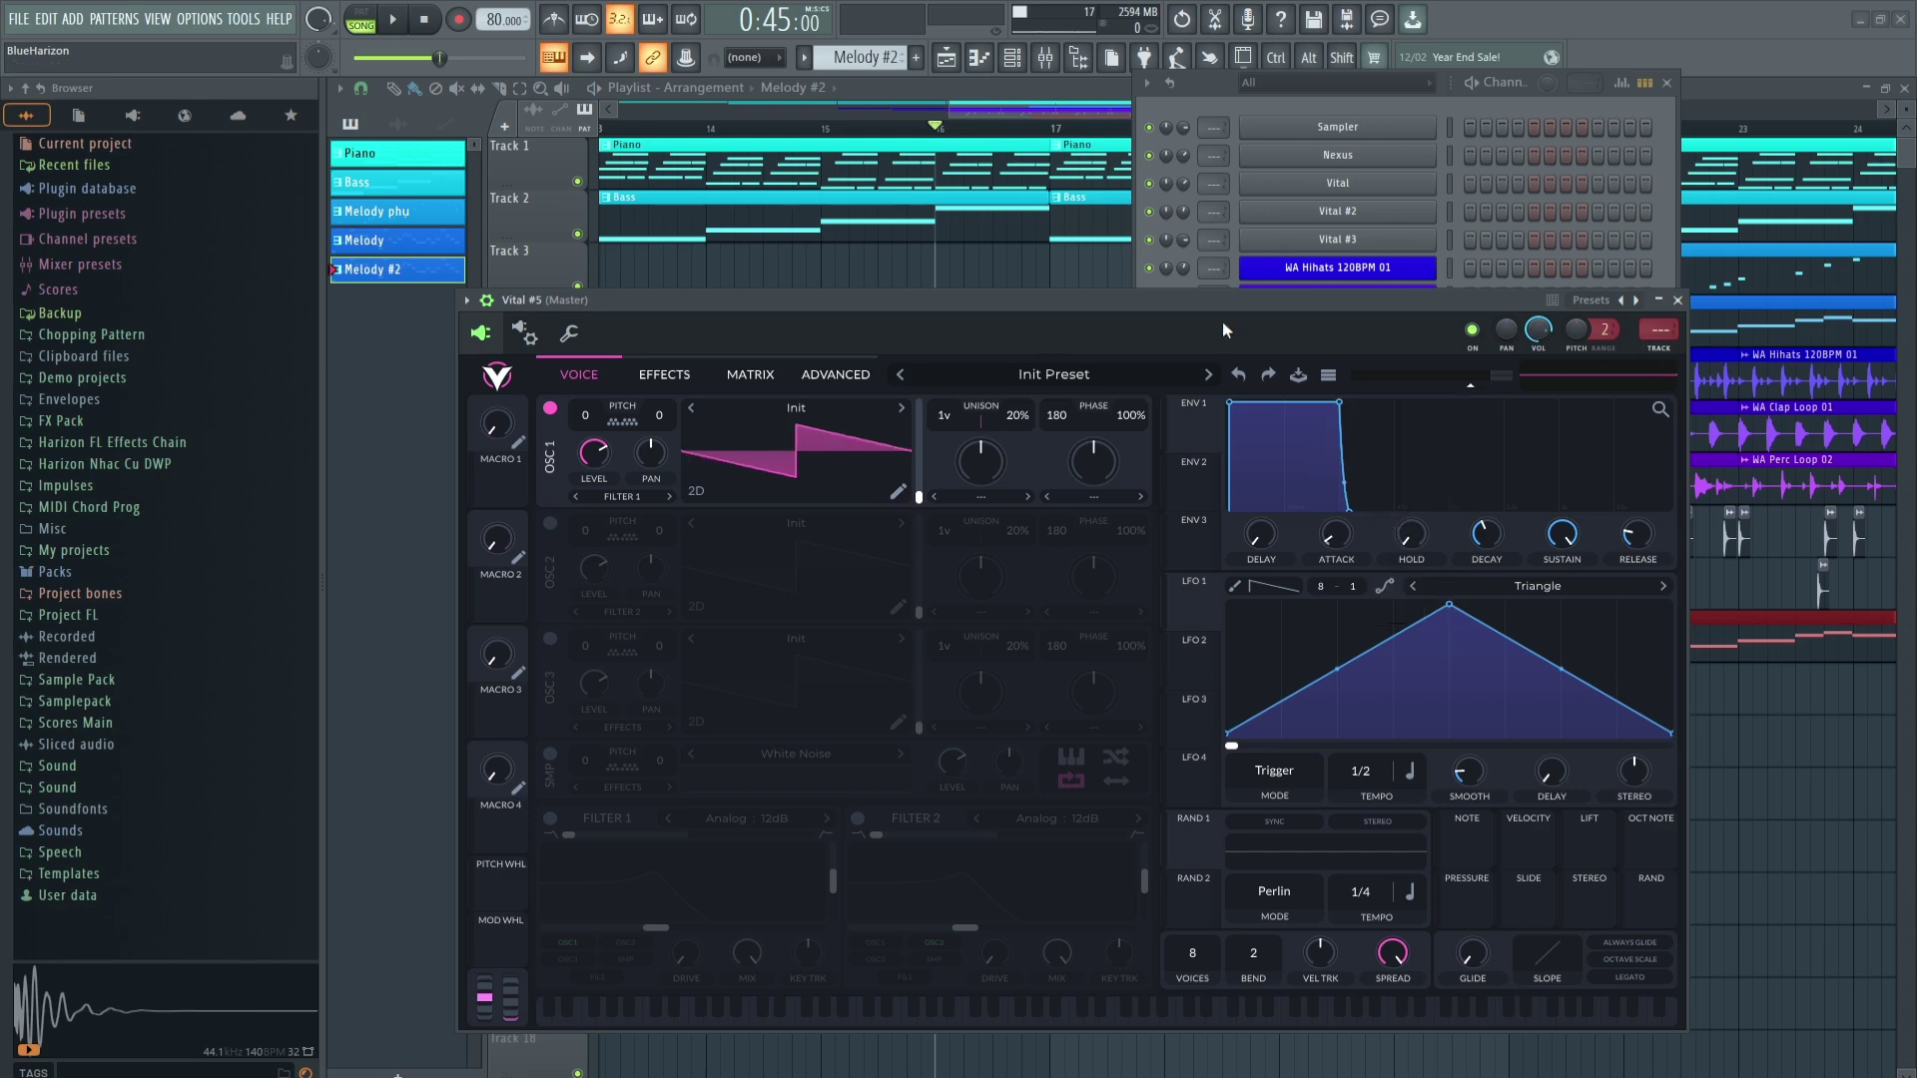
pyautogui.click(1677, 300)
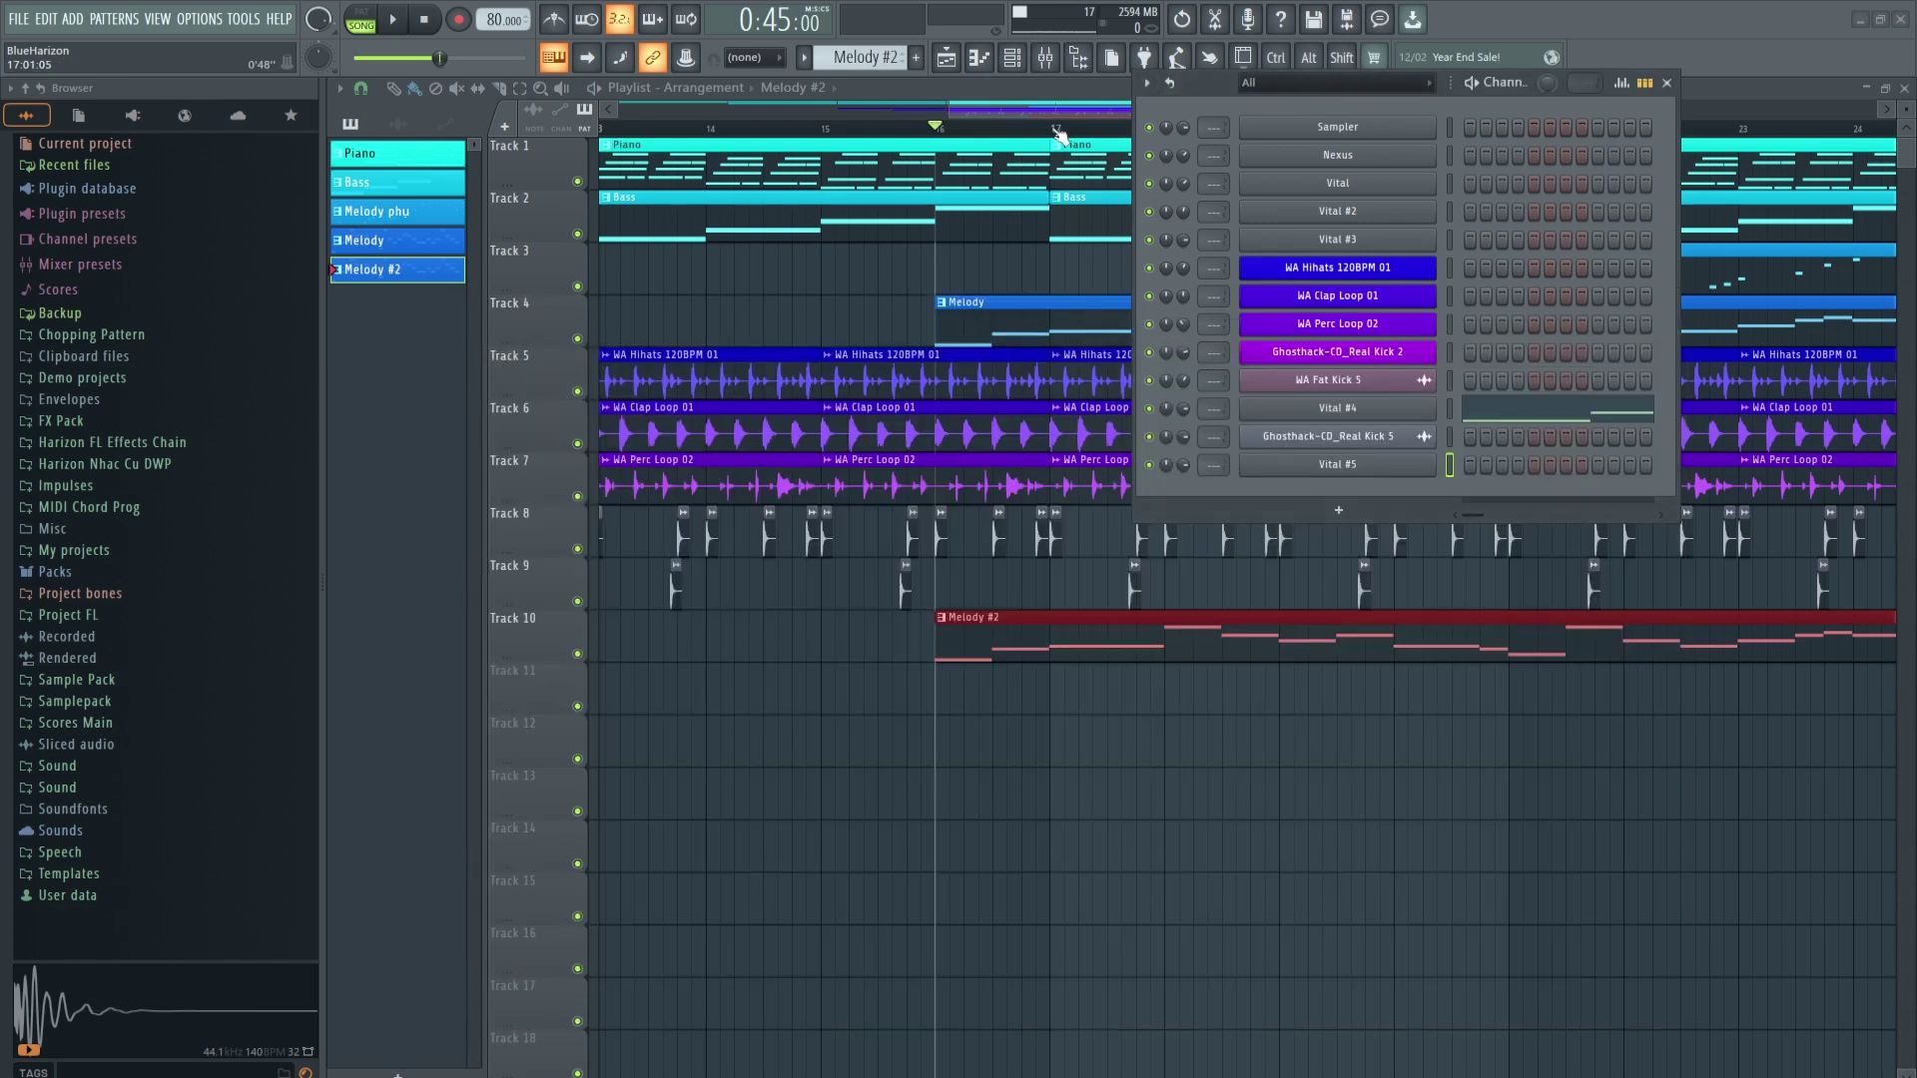
# Hide the channel rack and play the Melody on Track 4 in solo, then stop playback and unsolo the track.
pyautogui.scroll(-5, 1058, 133)
pyautogui.press('F6')
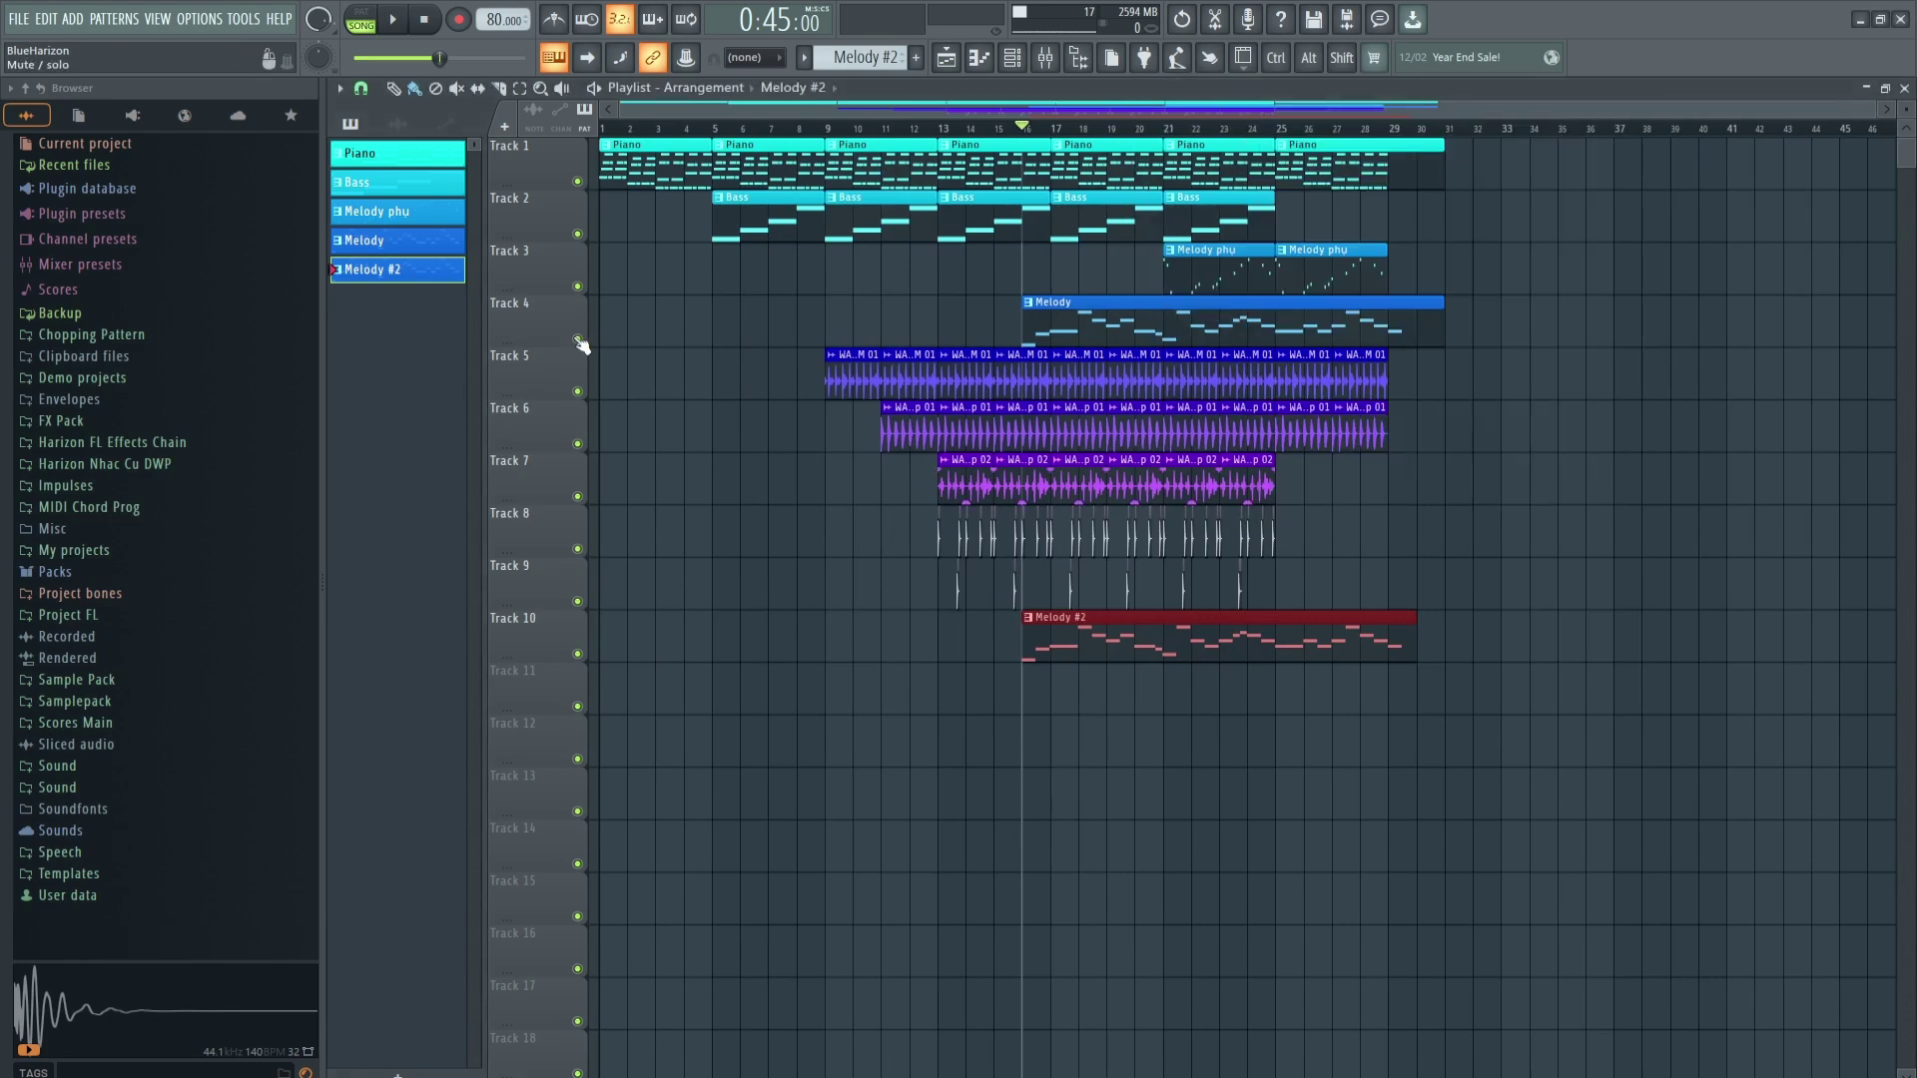
pyautogui.press('space')
pyautogui.rightClick(577, 339)
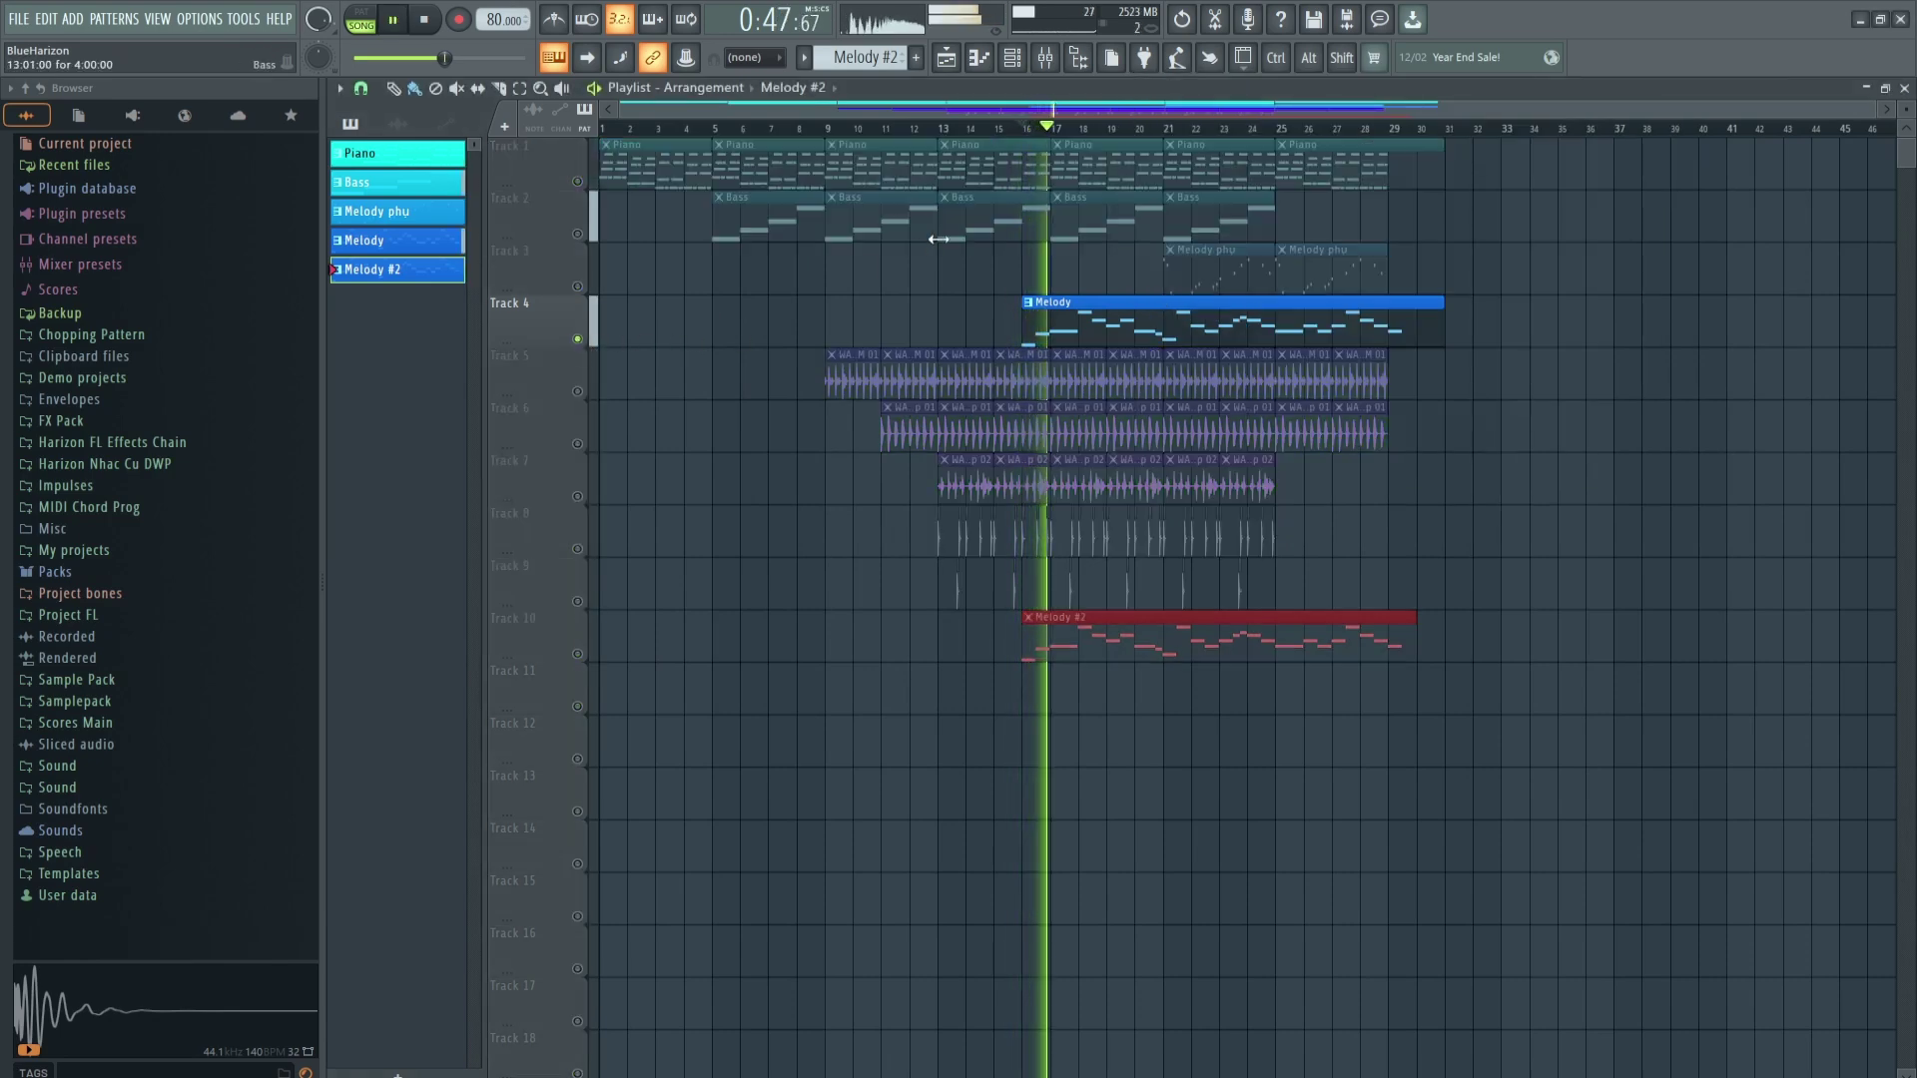
pyautogui.press('space')
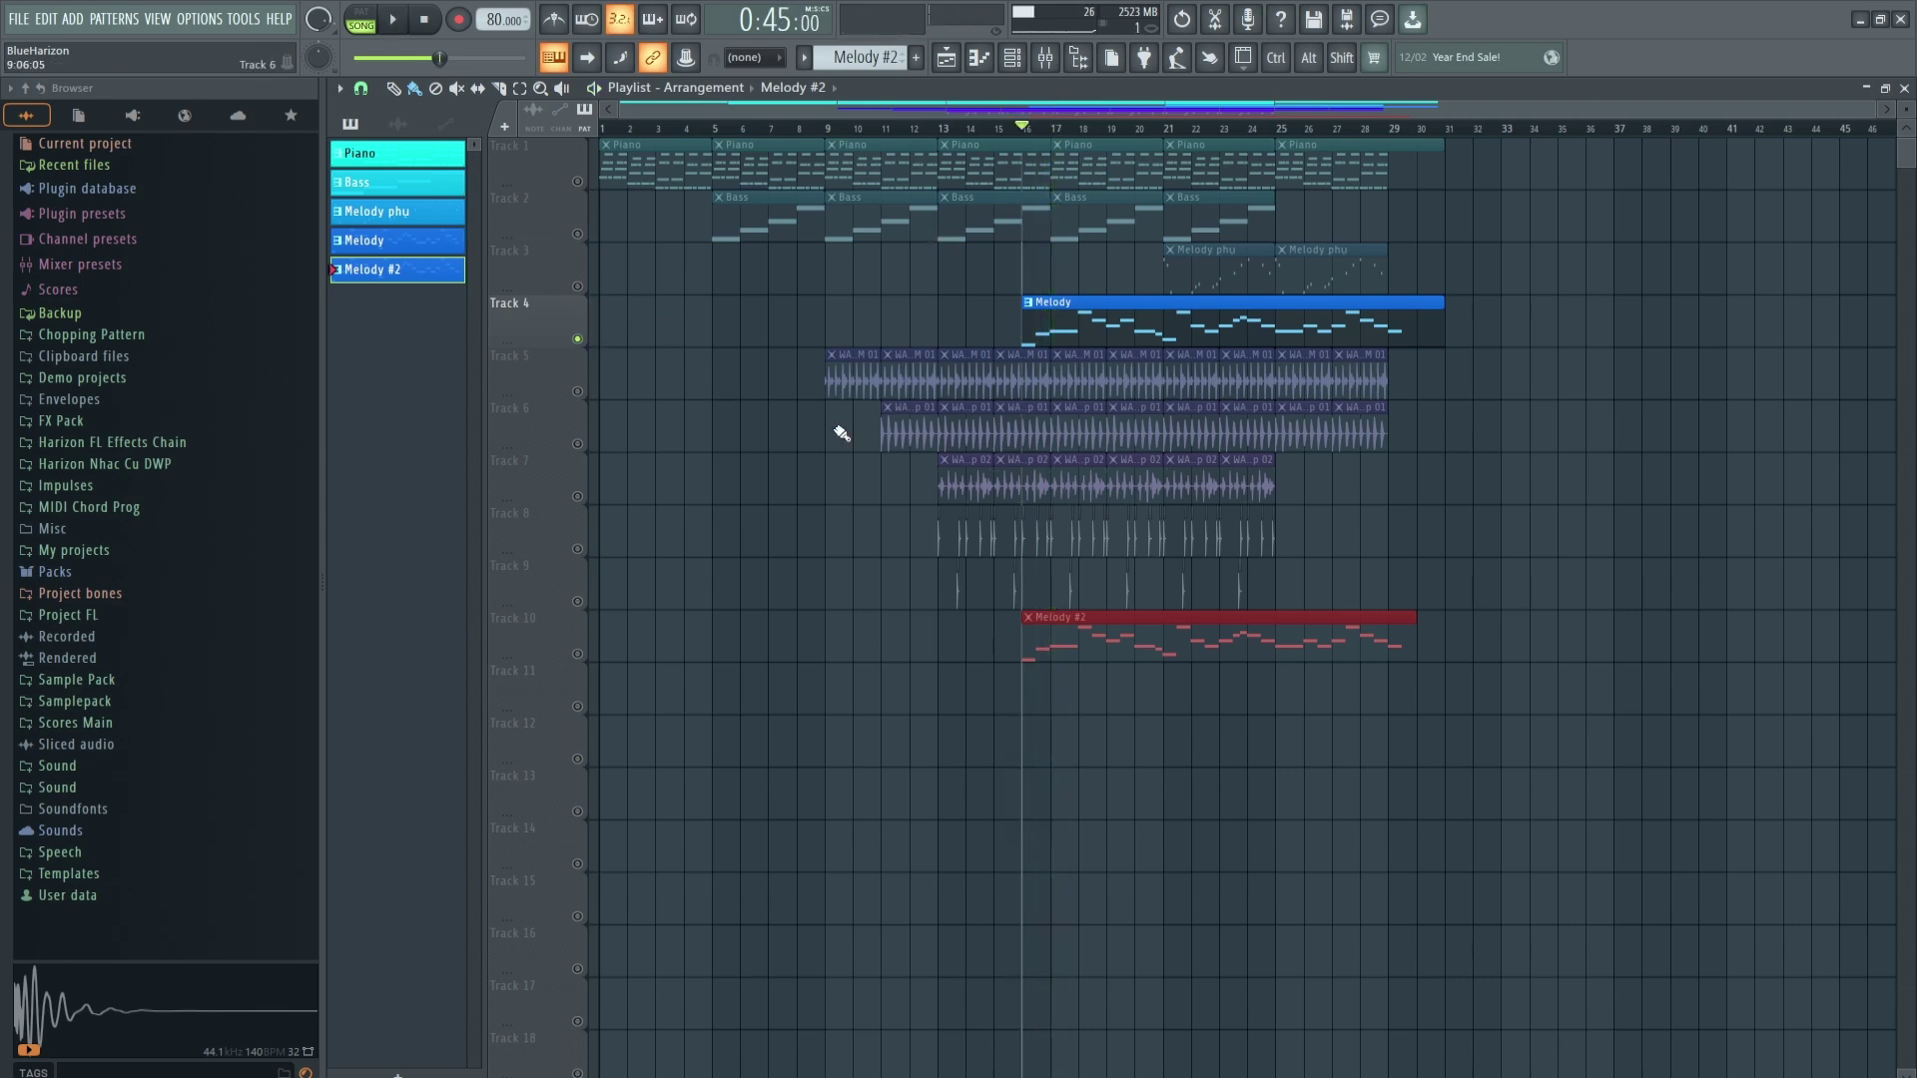
pyautogui.rightClick(578, 339)
# Open the cloned melody clip on Track 10 in the piano roll, check its Vital #4 synth, and switch the piano roll to Vital #5.
pyautogui.doubleClick(1138, 634)
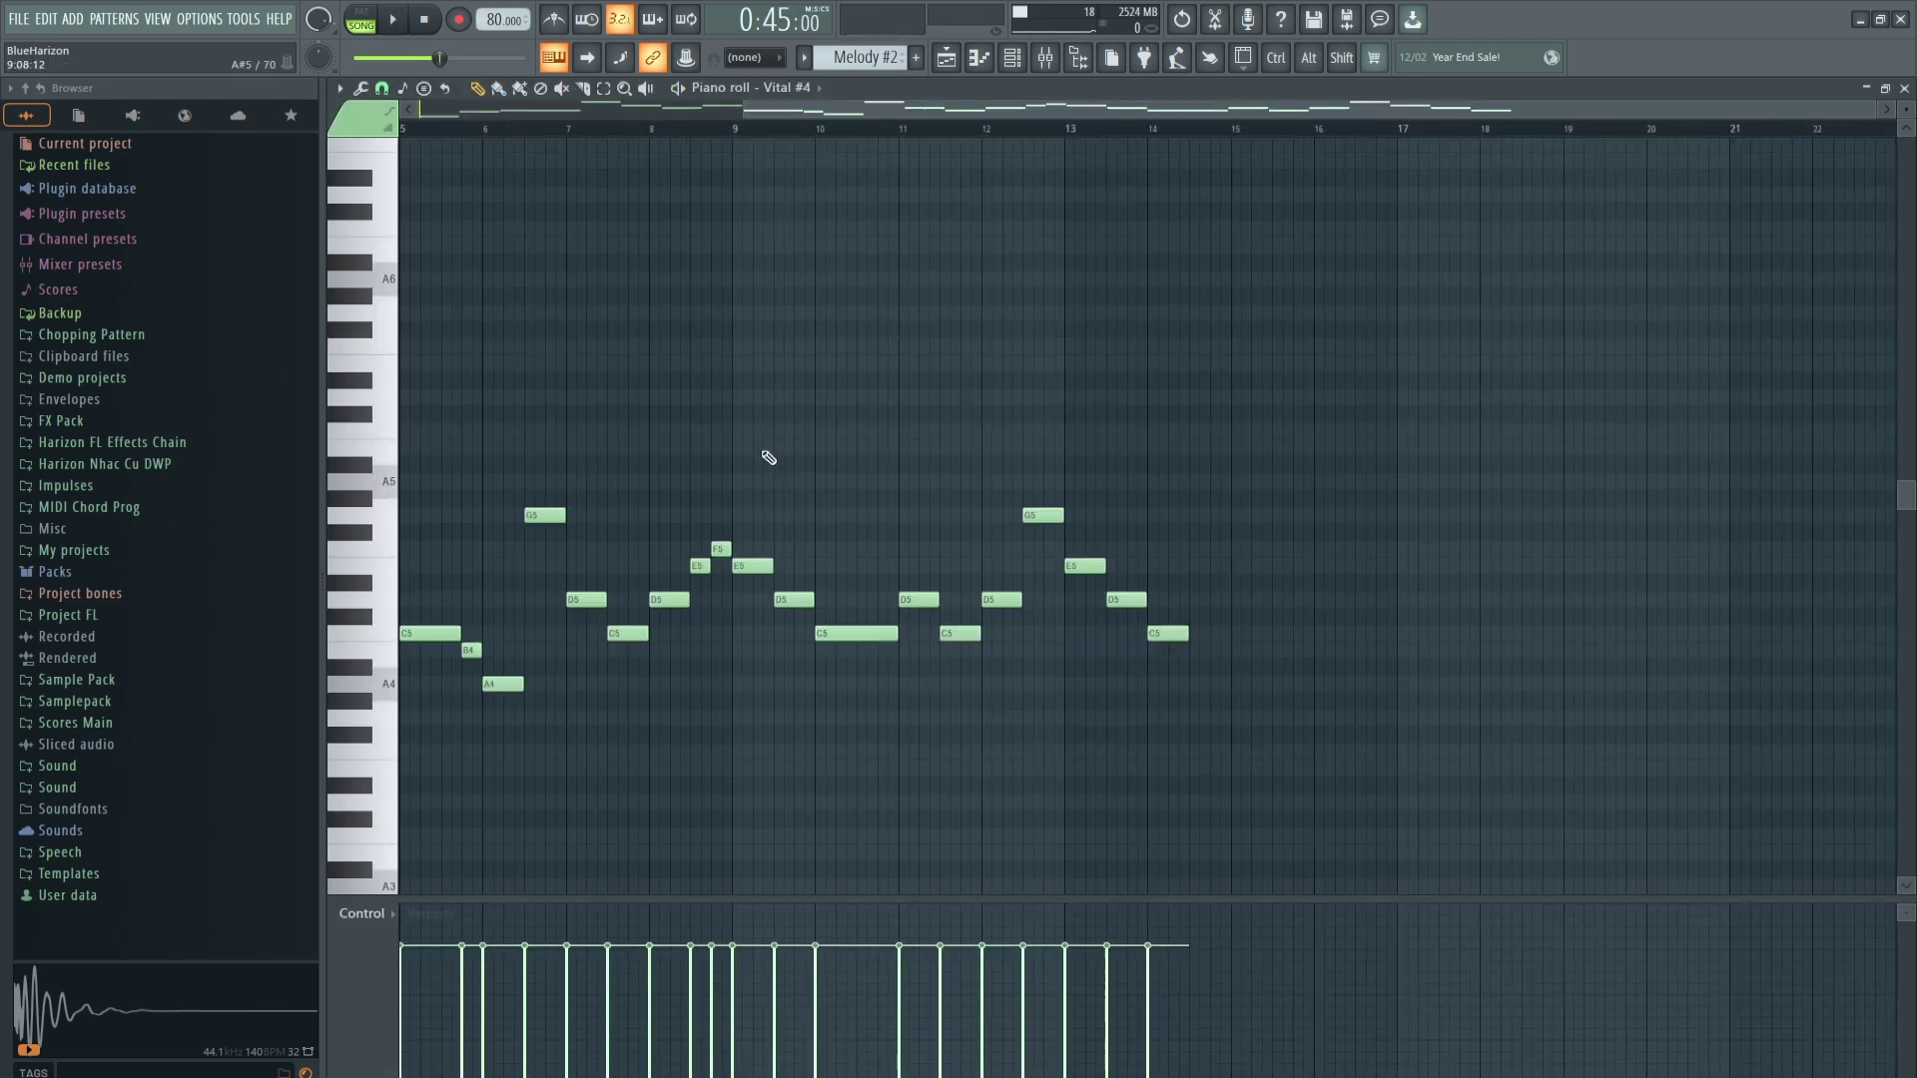
pyautogui.click(809, 113)
pyautogui.click(803, 91)
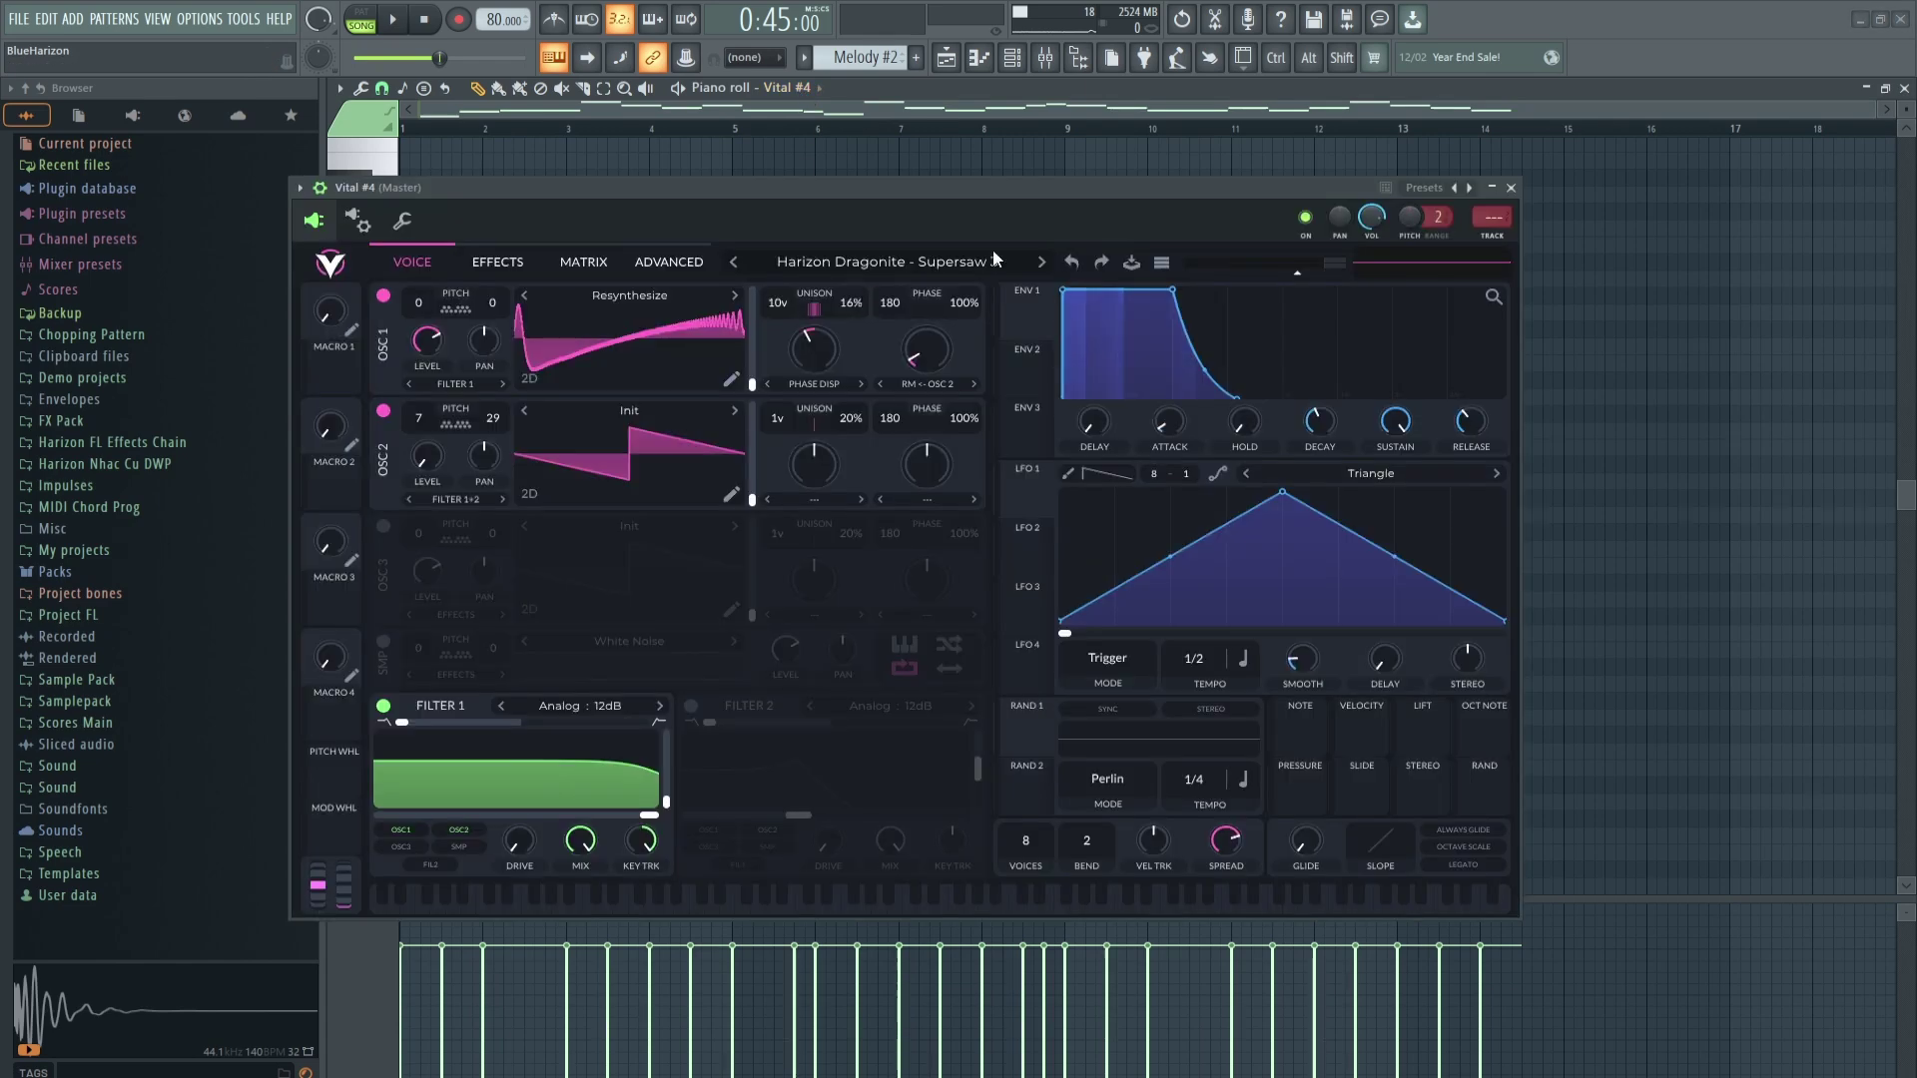
pyautogui.click(1511, 188)
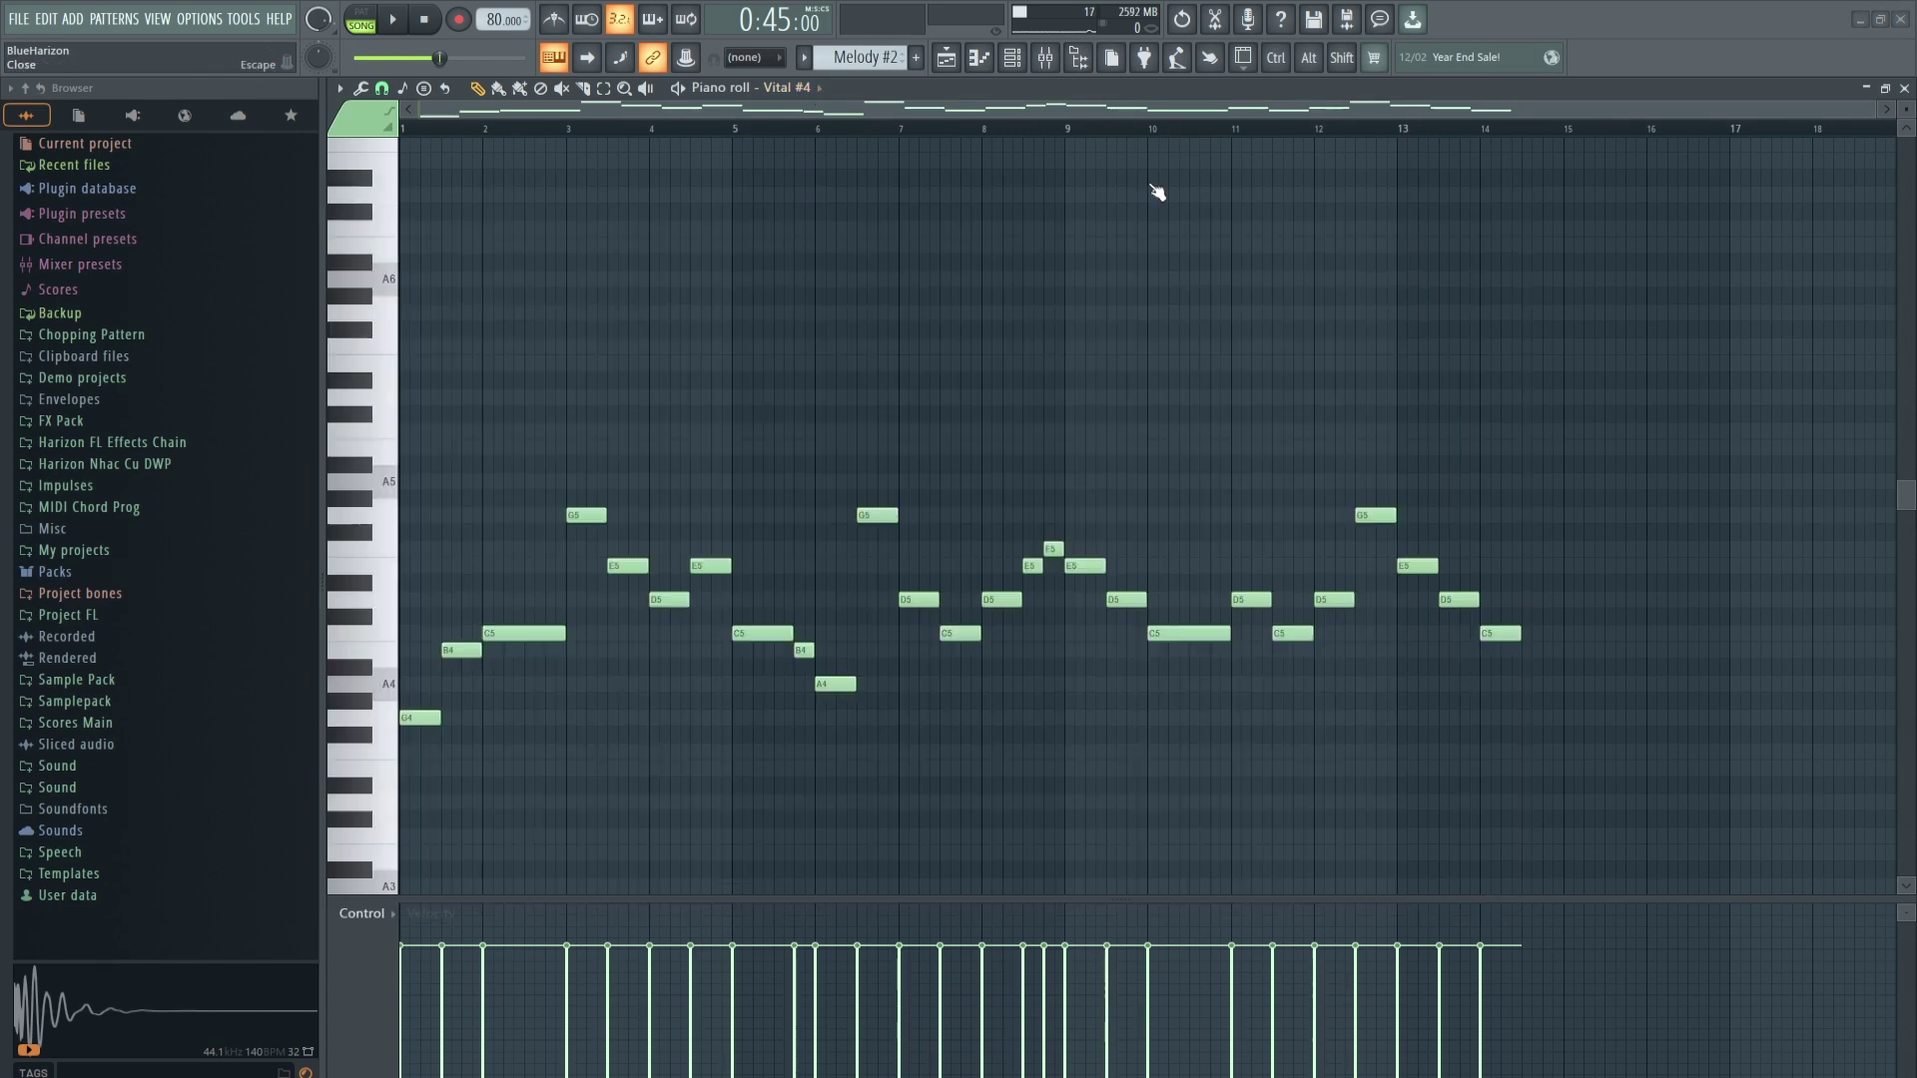
pyautogui.moveTo(819, 127); pyautogui.dragTo(805, 175)
pyautogui.click(799, 87)
pyautogui.click(853, 385)
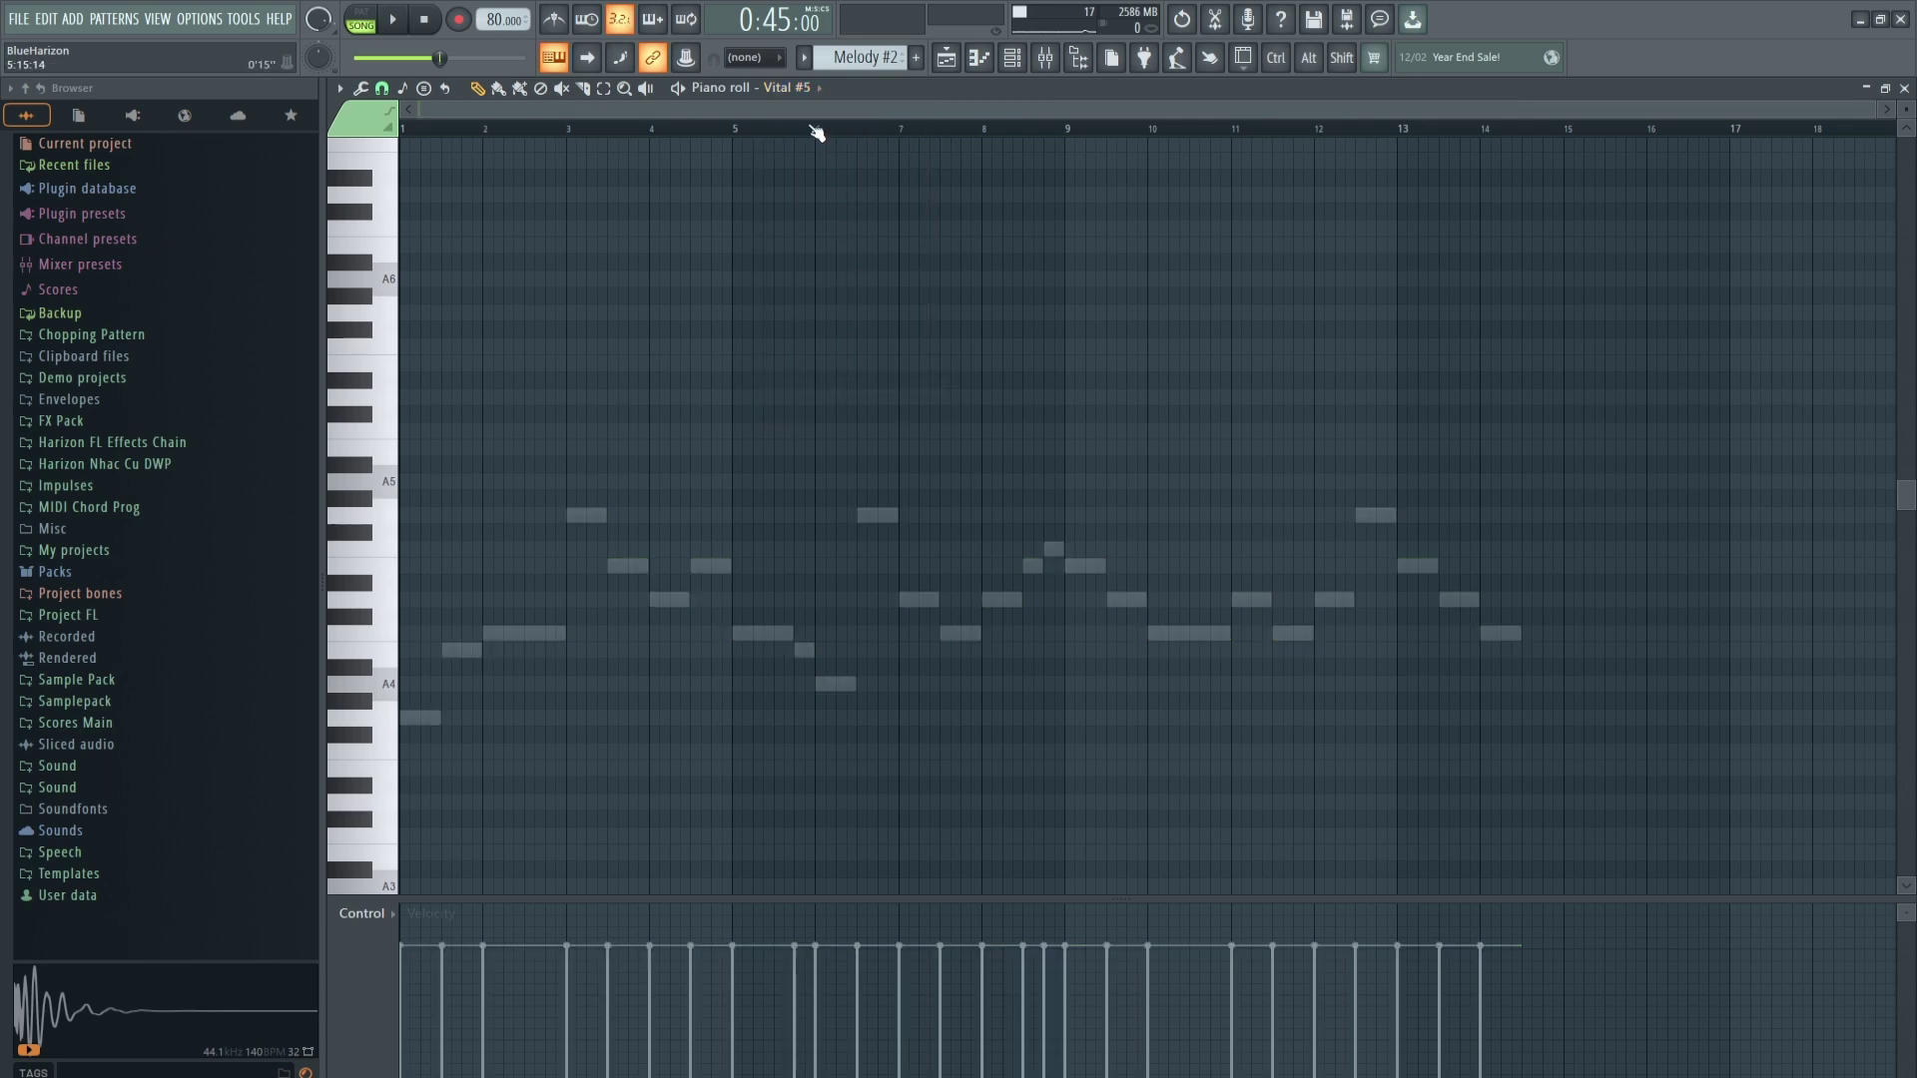
# Cut the notes of Melody #2 from Vital #4 and paste them into Vital #5 in the piano roll.
pyautogui.click(945, 57)
pyautogui.doubleClick(1119, 647)
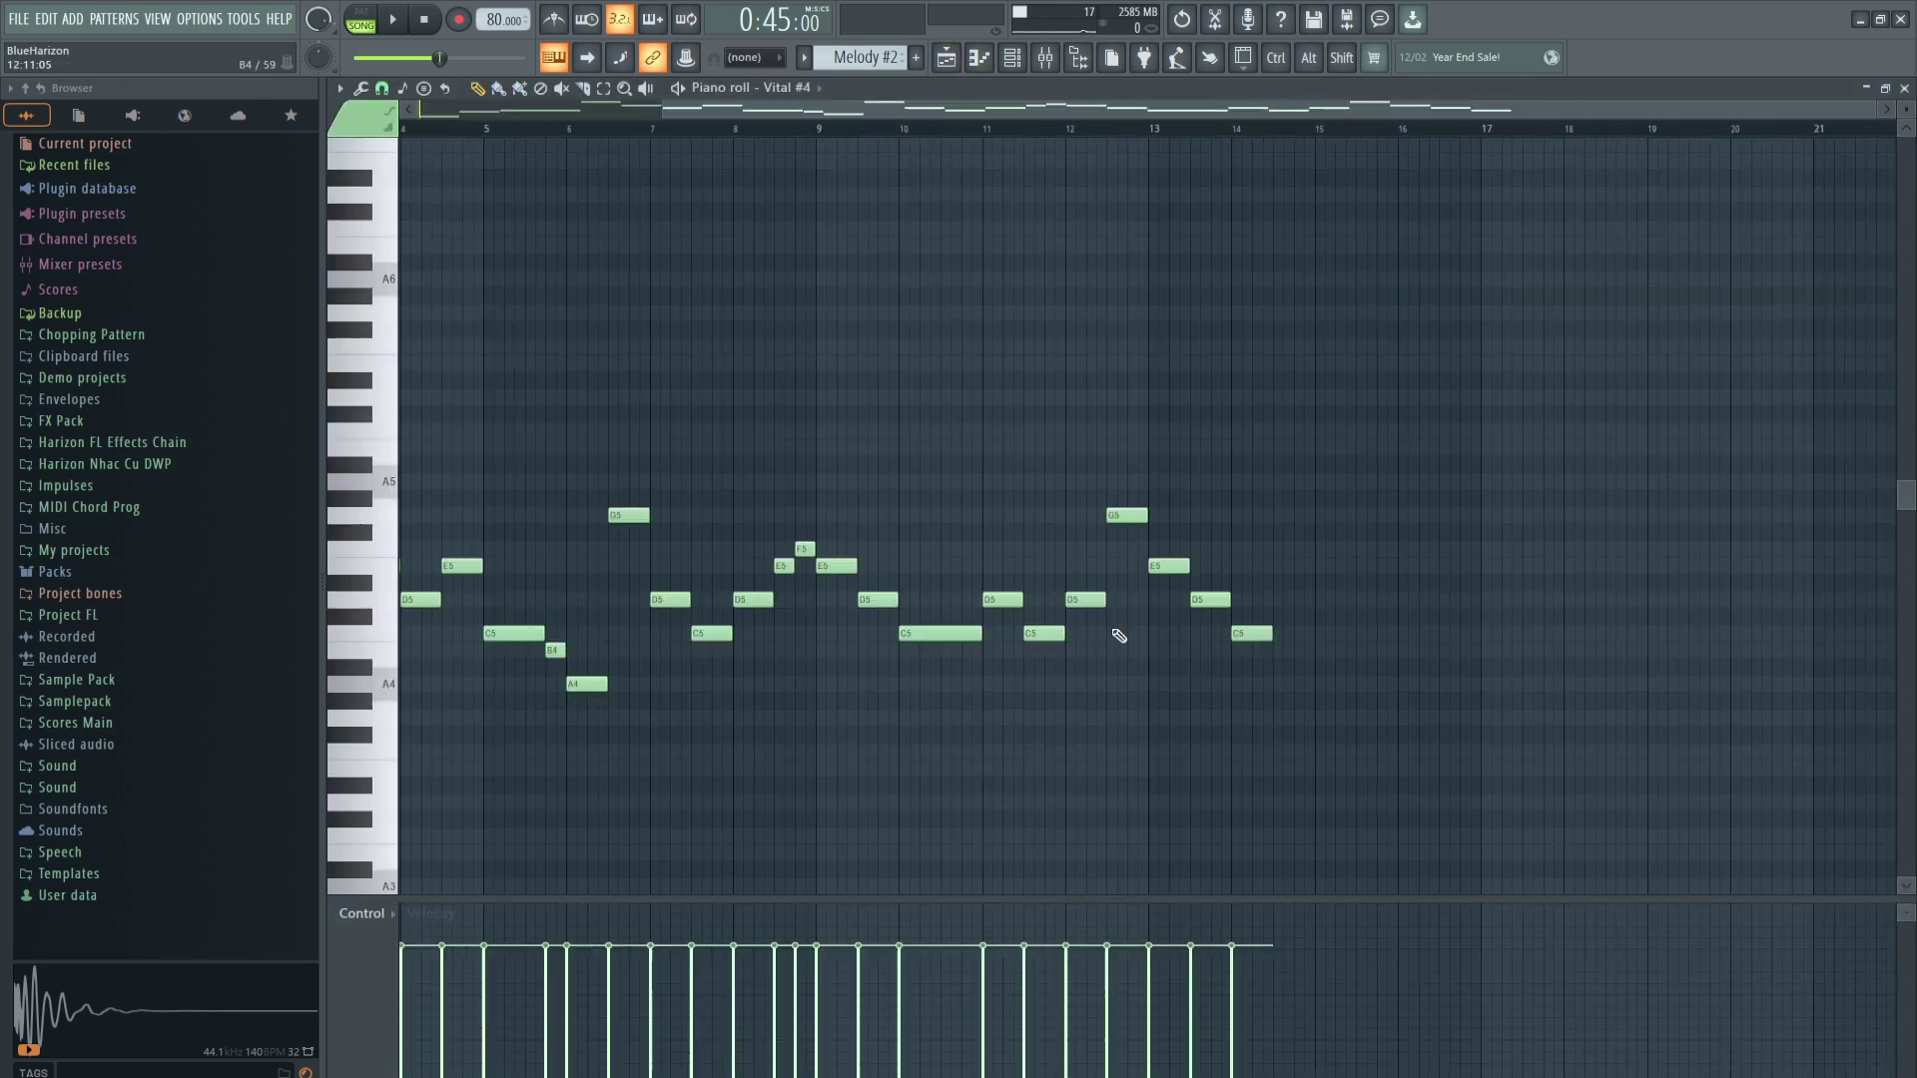
pyautogui.hotkey('ctrl', 'x')
pyautogui.moveTo(1742, 115); pyautogui.dragTo(504, 117)
pyautogui.click(799, 88)
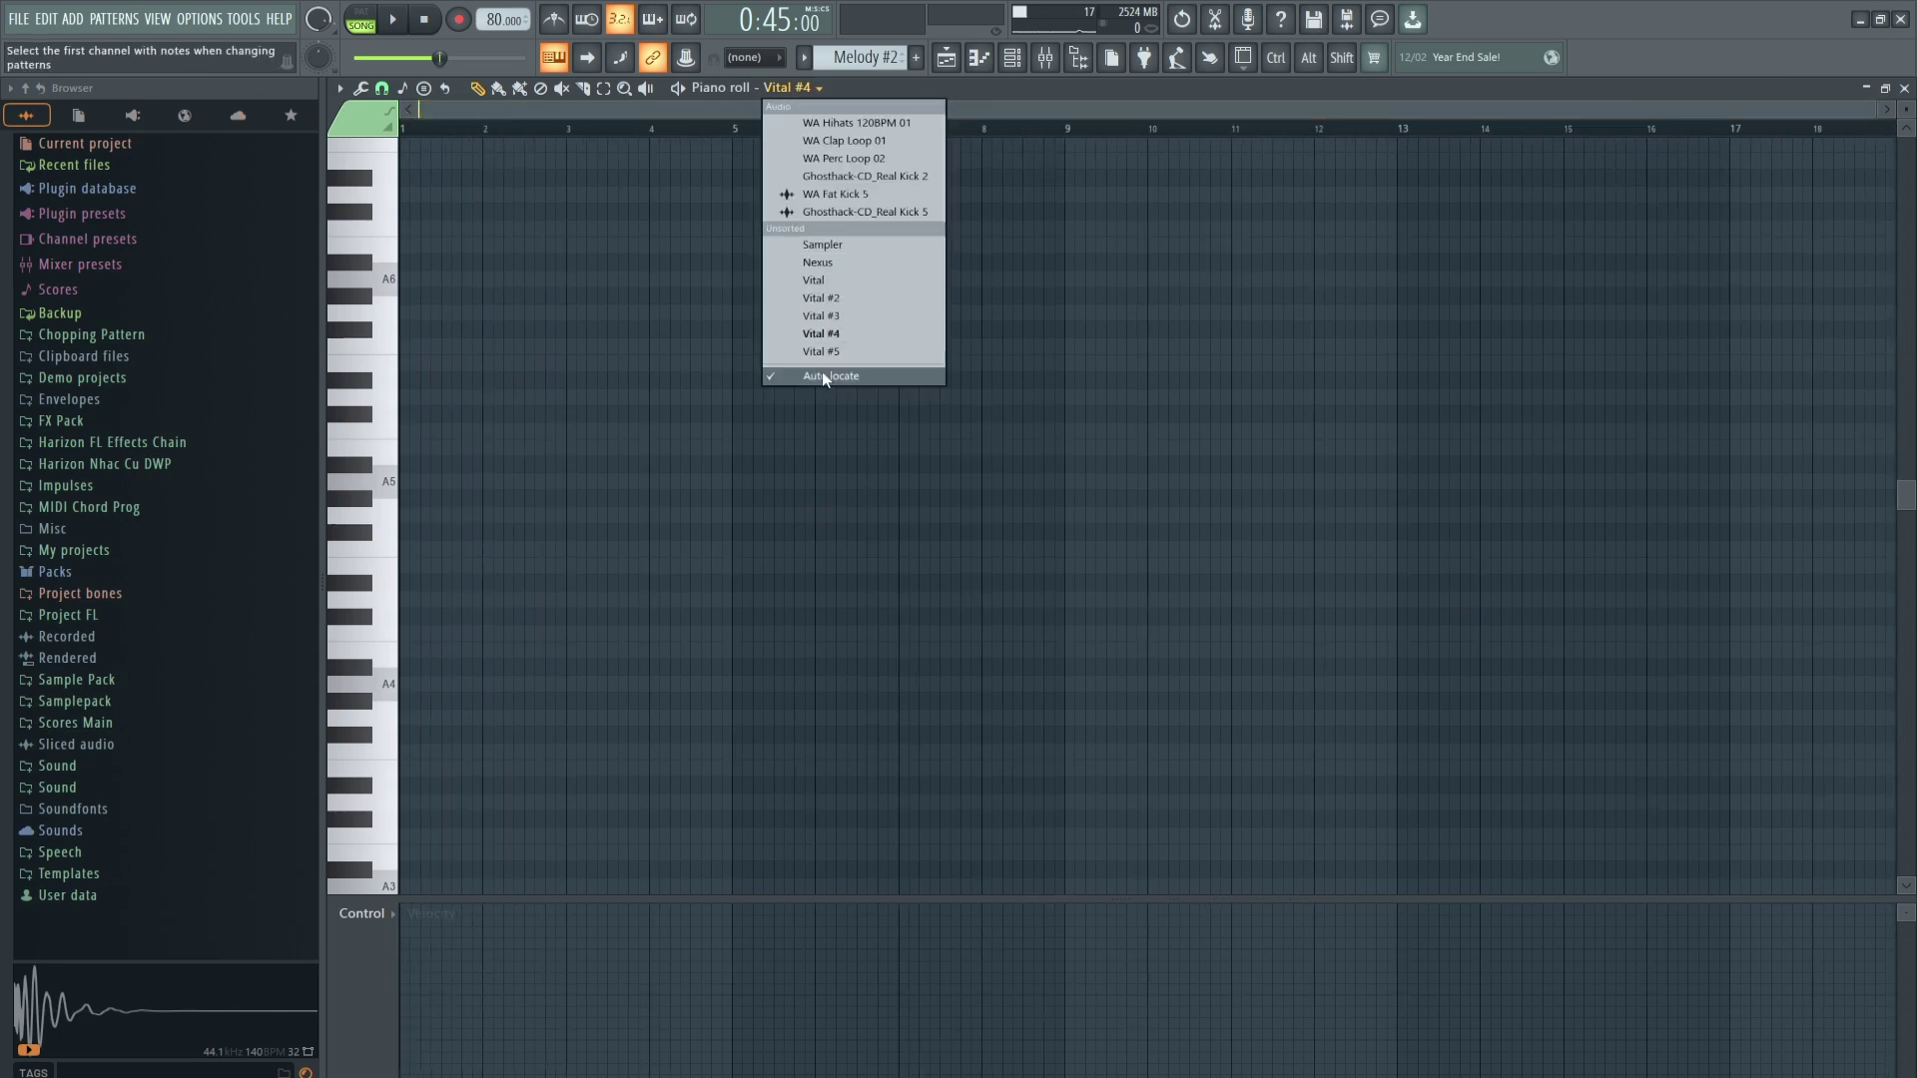
pyautogui.click(859, 351)
pyautogui.hotkey('ctrl', 'v')
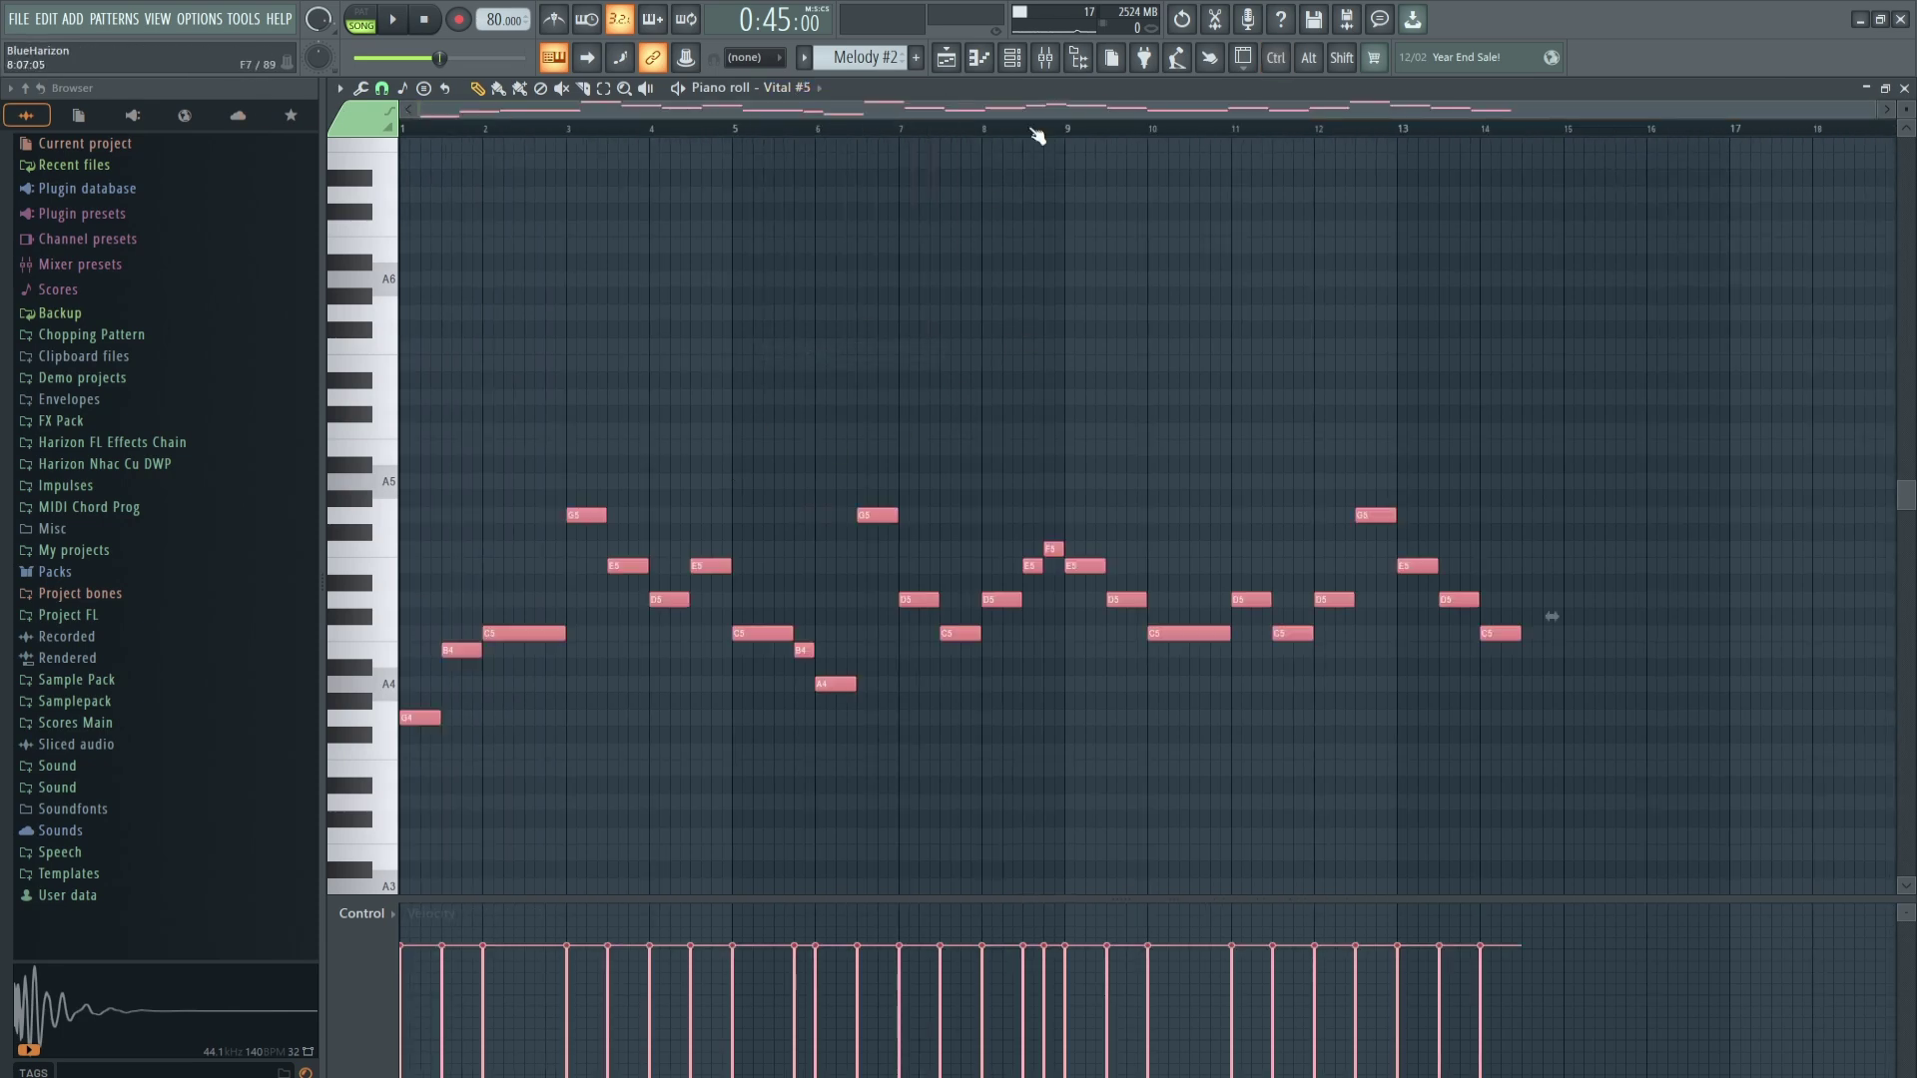
# Solo Track 10 in the playlist and play the Melody #2 clip, then stop playback.
pyautogui.click(945, 57)
pyautogui.rightClick(577, 654)
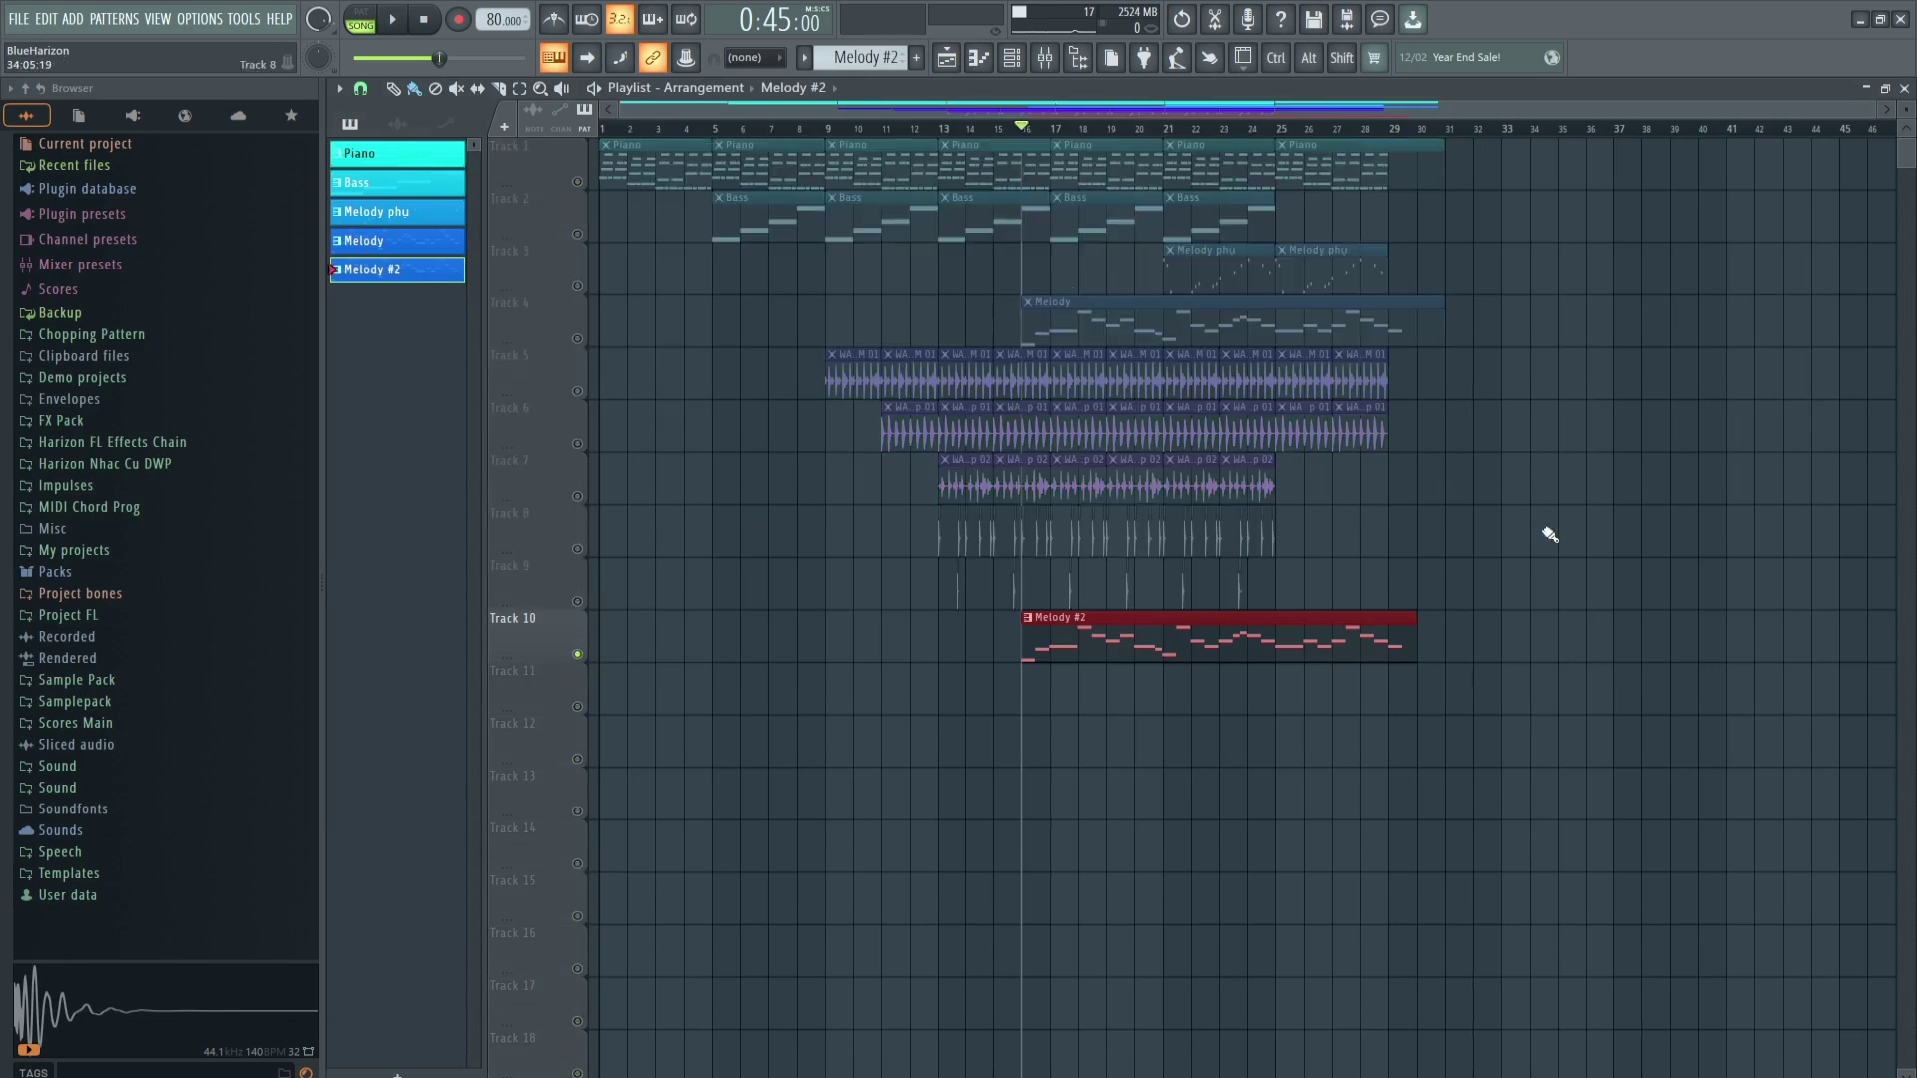
pyautogui.press('space')
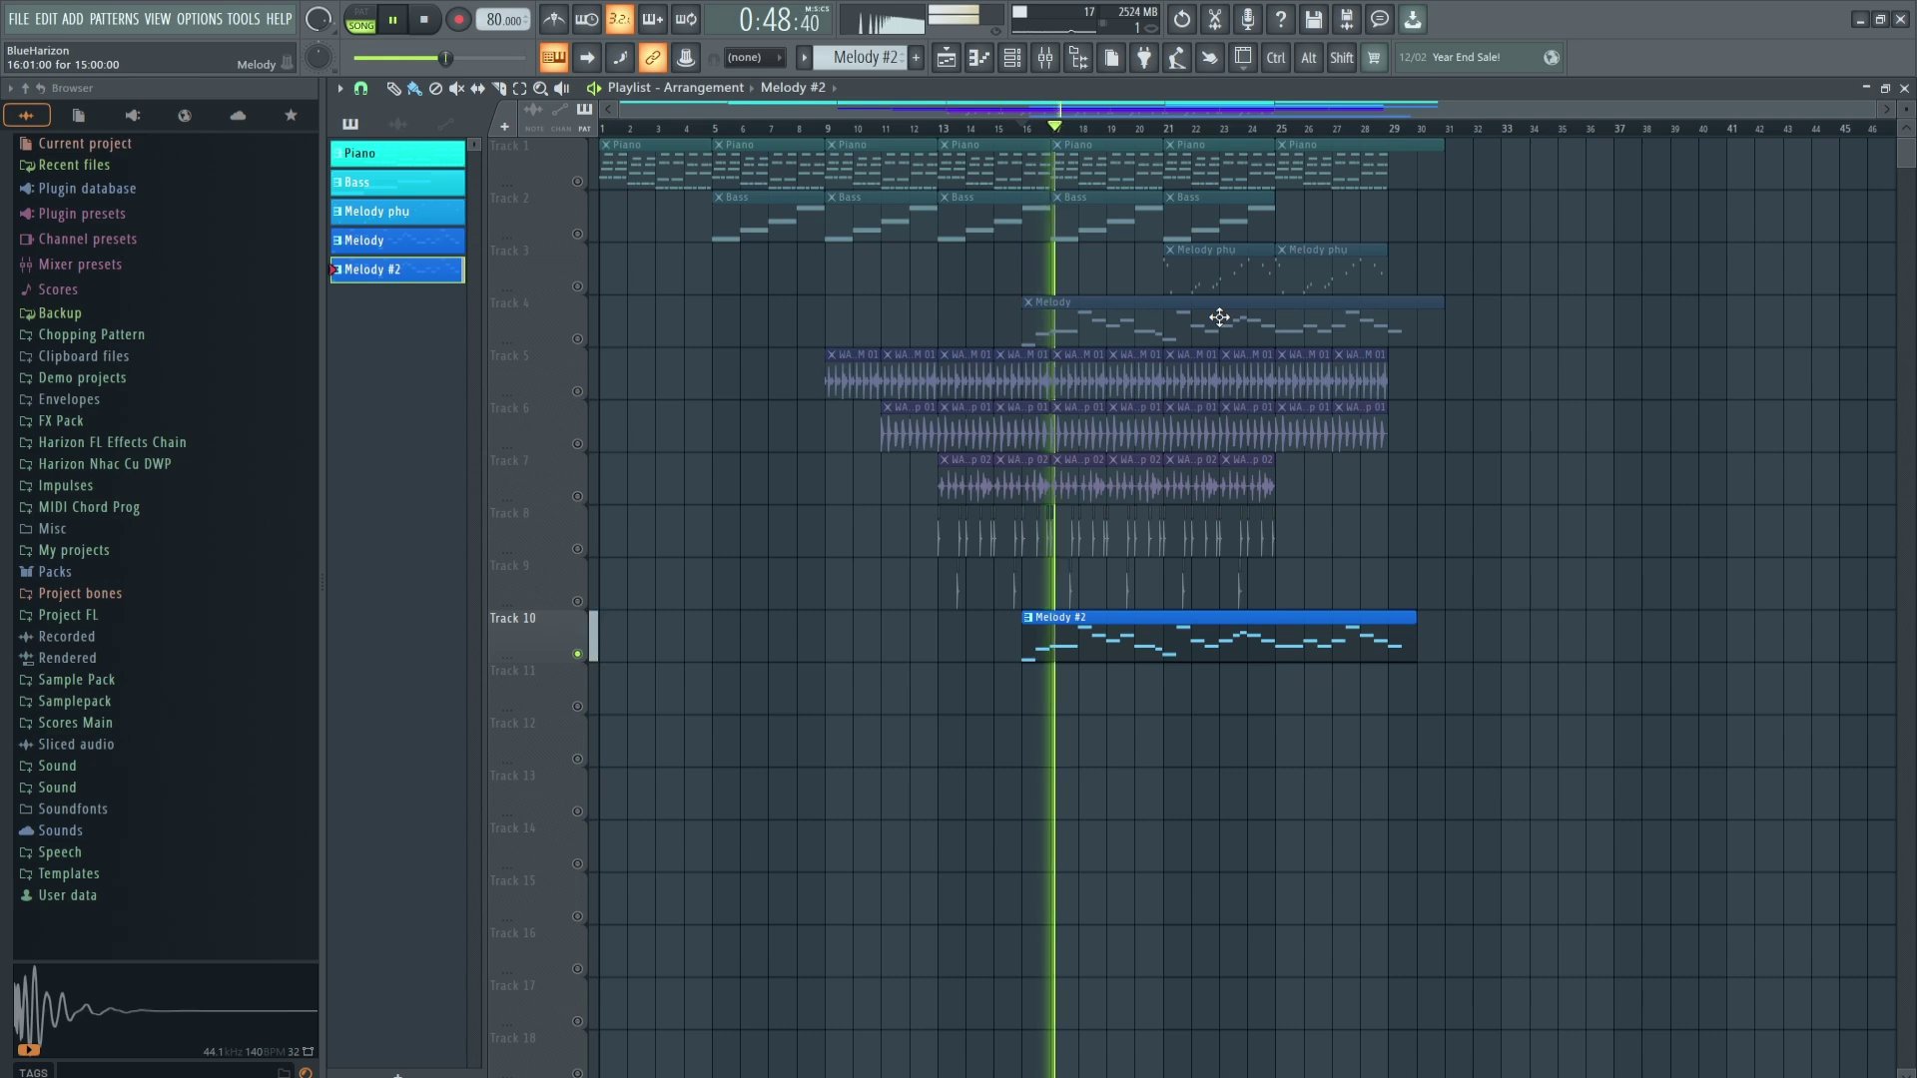
pyautogui.press('space')
# Open Vital #5 from the Melody #2 piano roll, enable Filter 1, lower its resonance, raise its cutoff and close the synth window.
pyautogui.doubleClick(1109, 626)
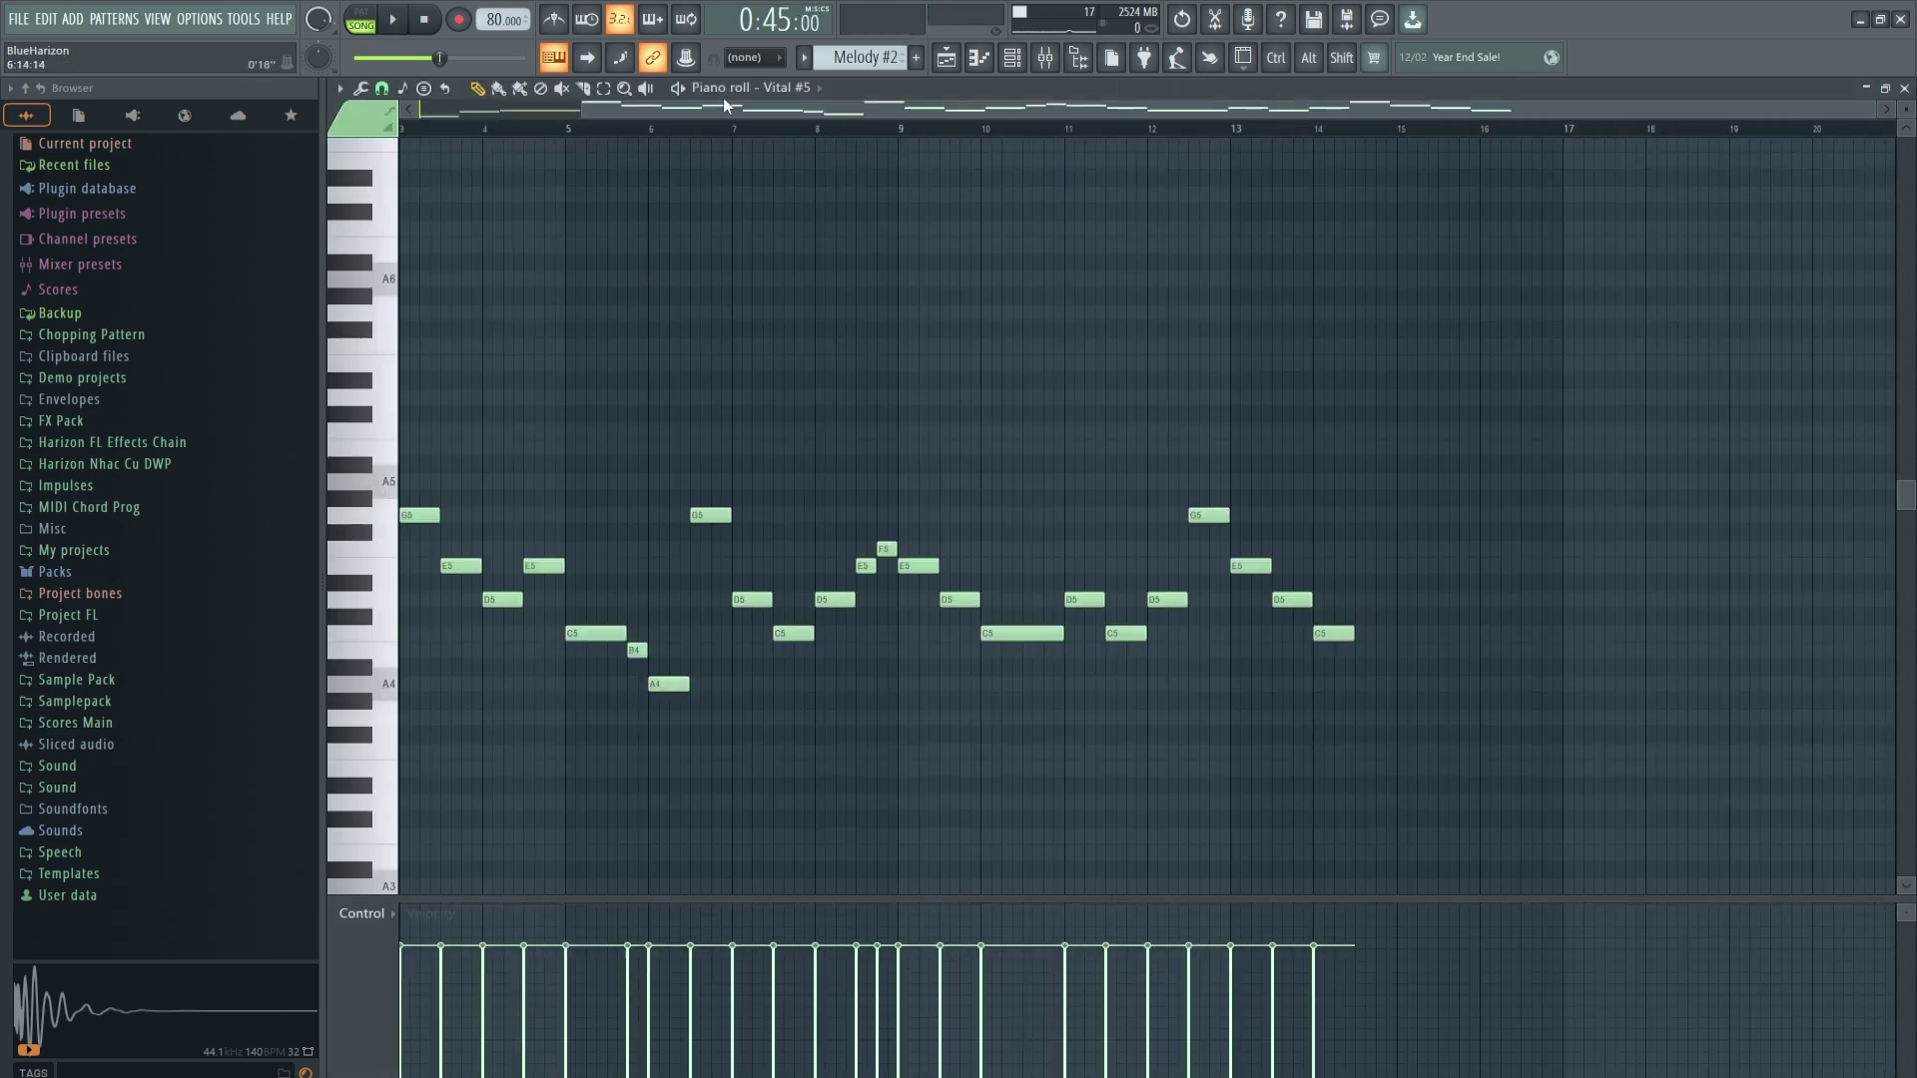
pyautogui.rightClick(805, 91)
pyautogui.moveTo(734, 129); pyautogui.dragTo(416, 131)
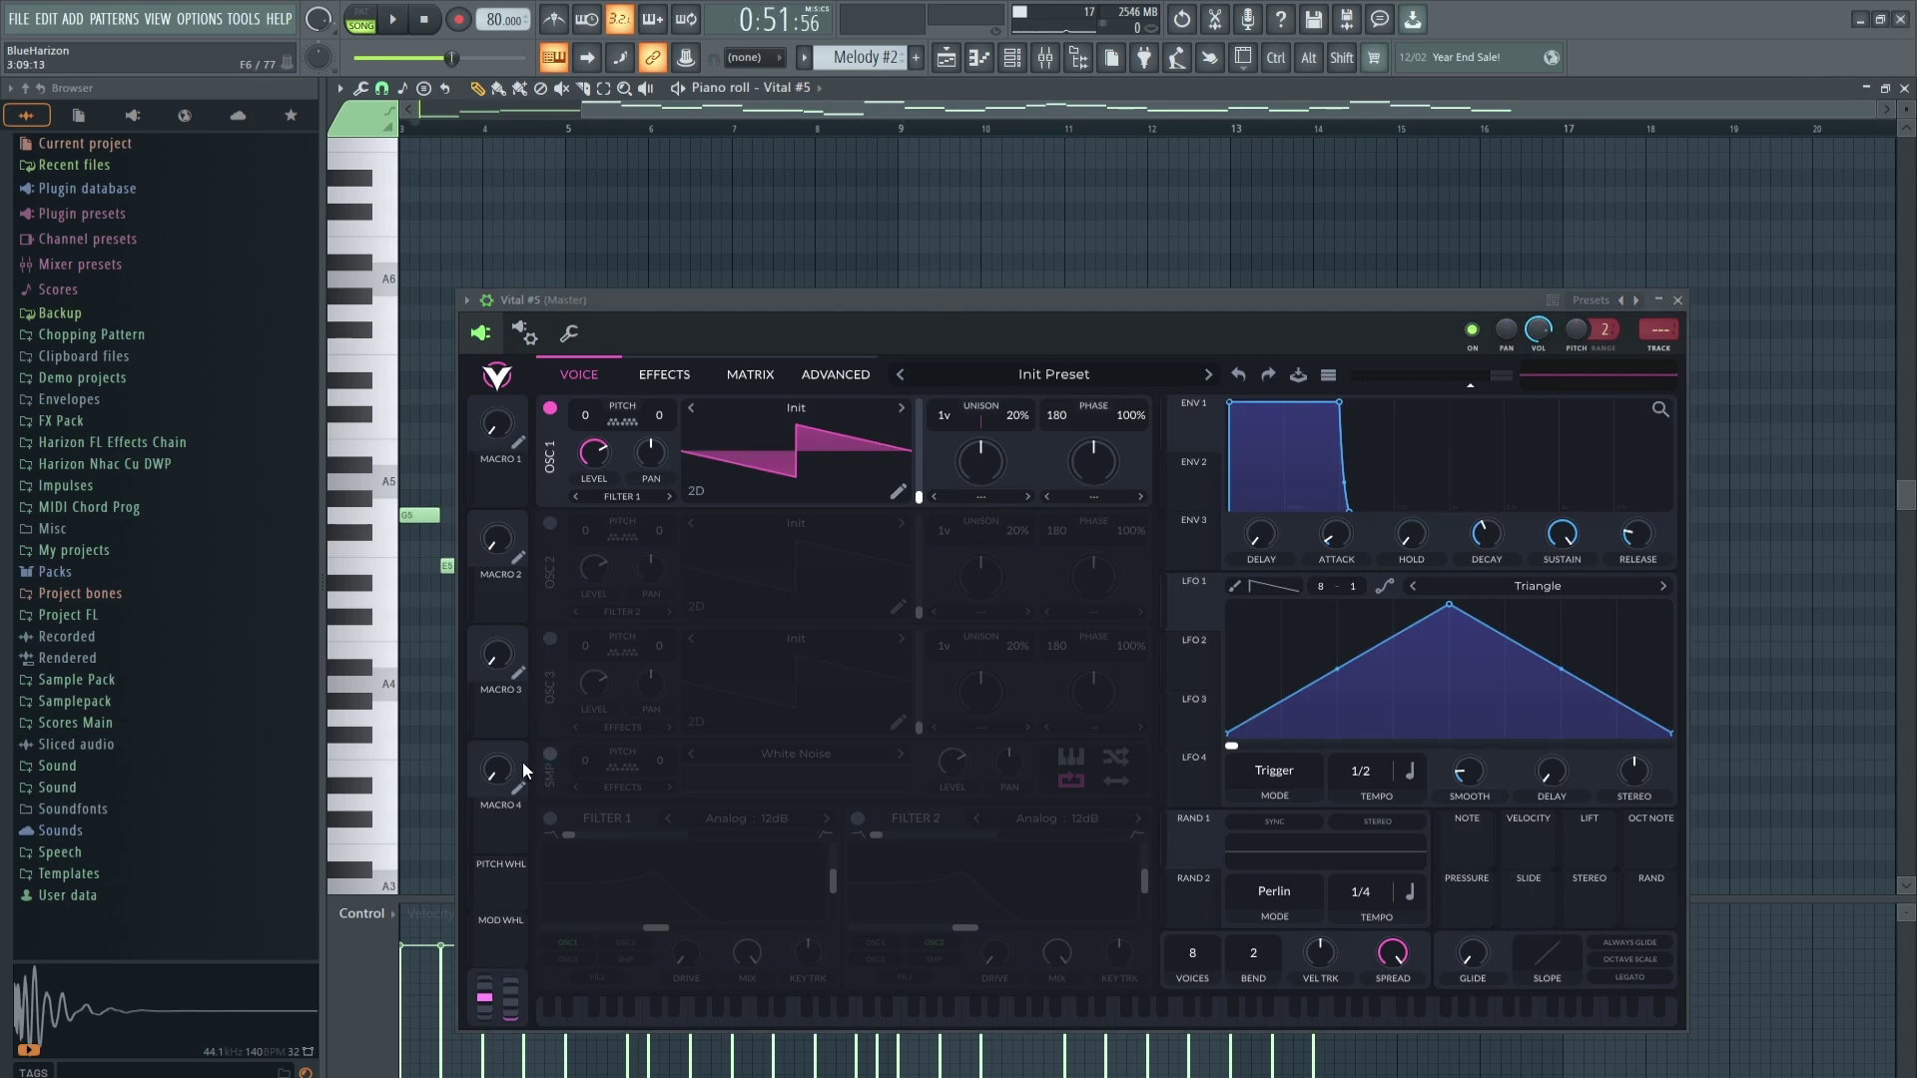
pyautogui.doubleClick(548, 819)
pyautogui.click(544, 819)
pyautogui.moveTo(833, 883); pyautogui.dragTo(823, 947)
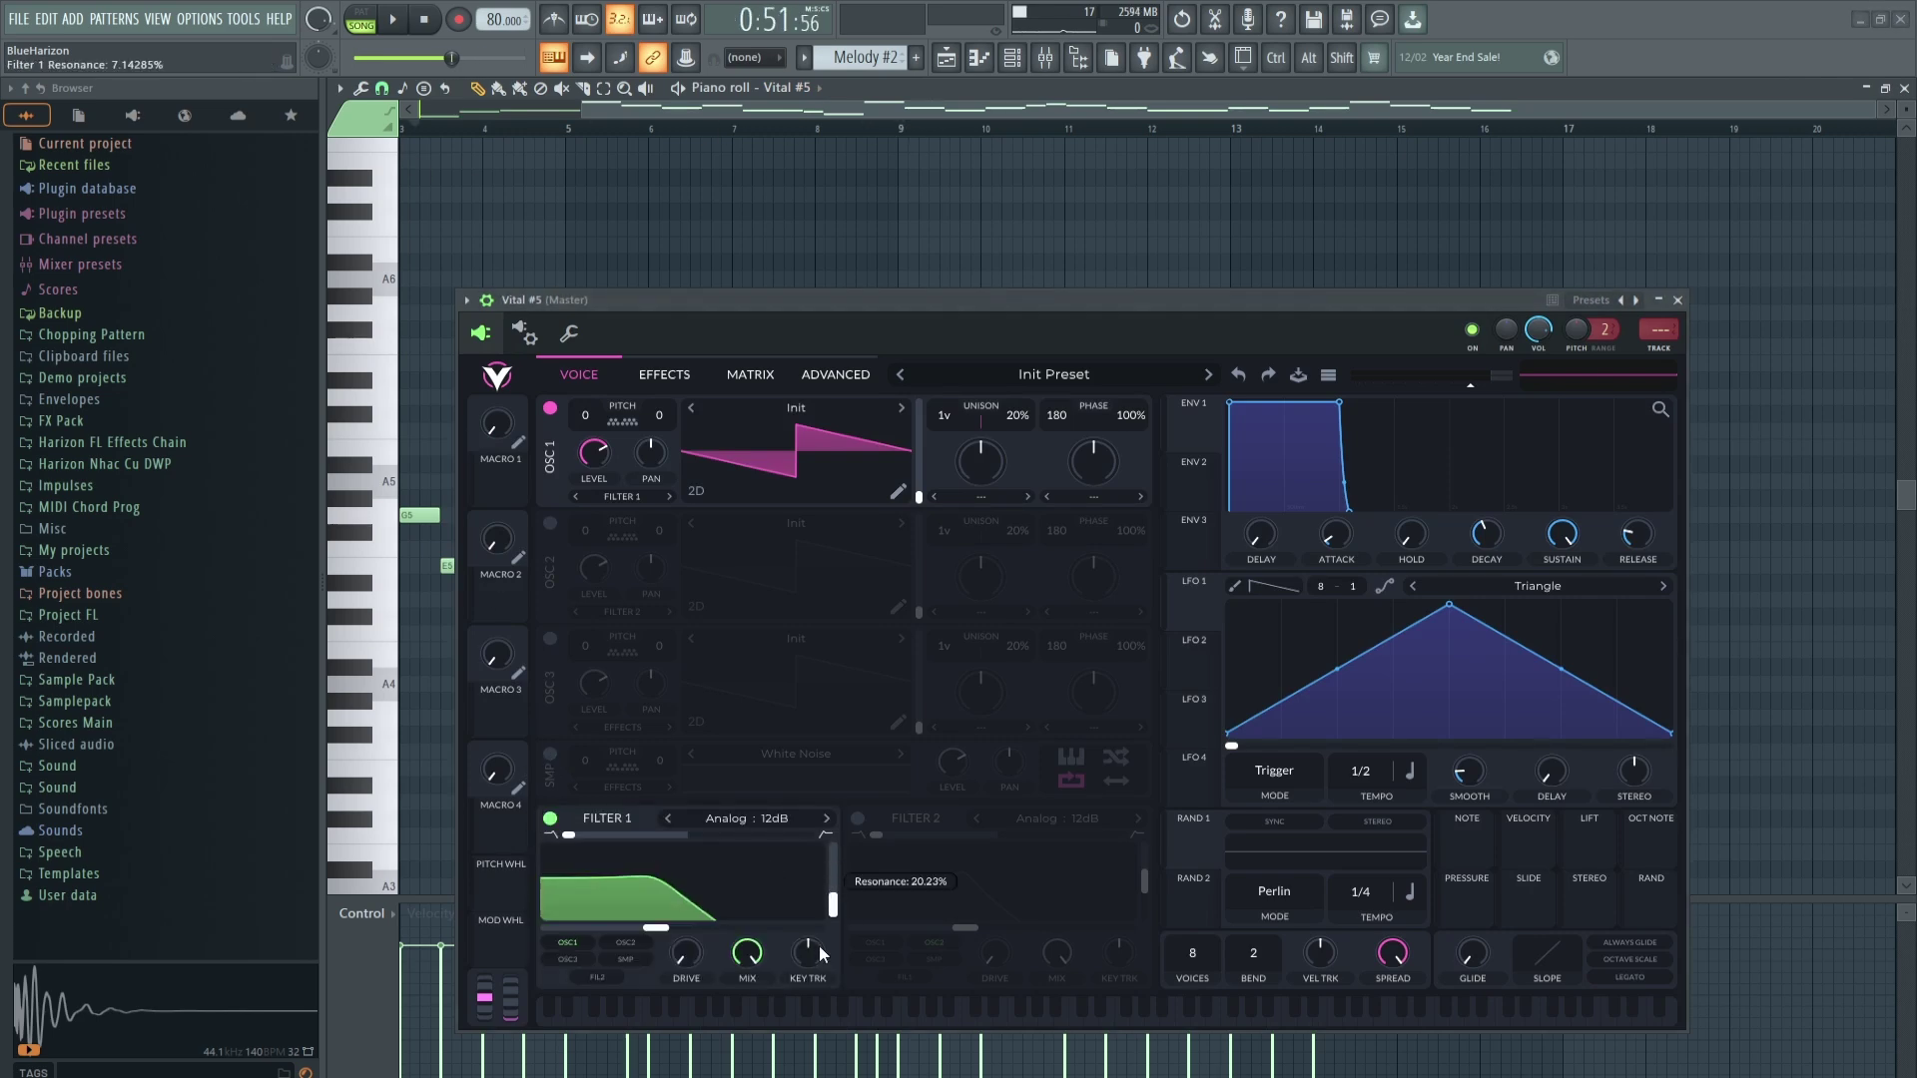
pyautogui.moveTo(678, 929); pyautogui.dragTo(840, 925)
pyautogui.click(1677, 299)
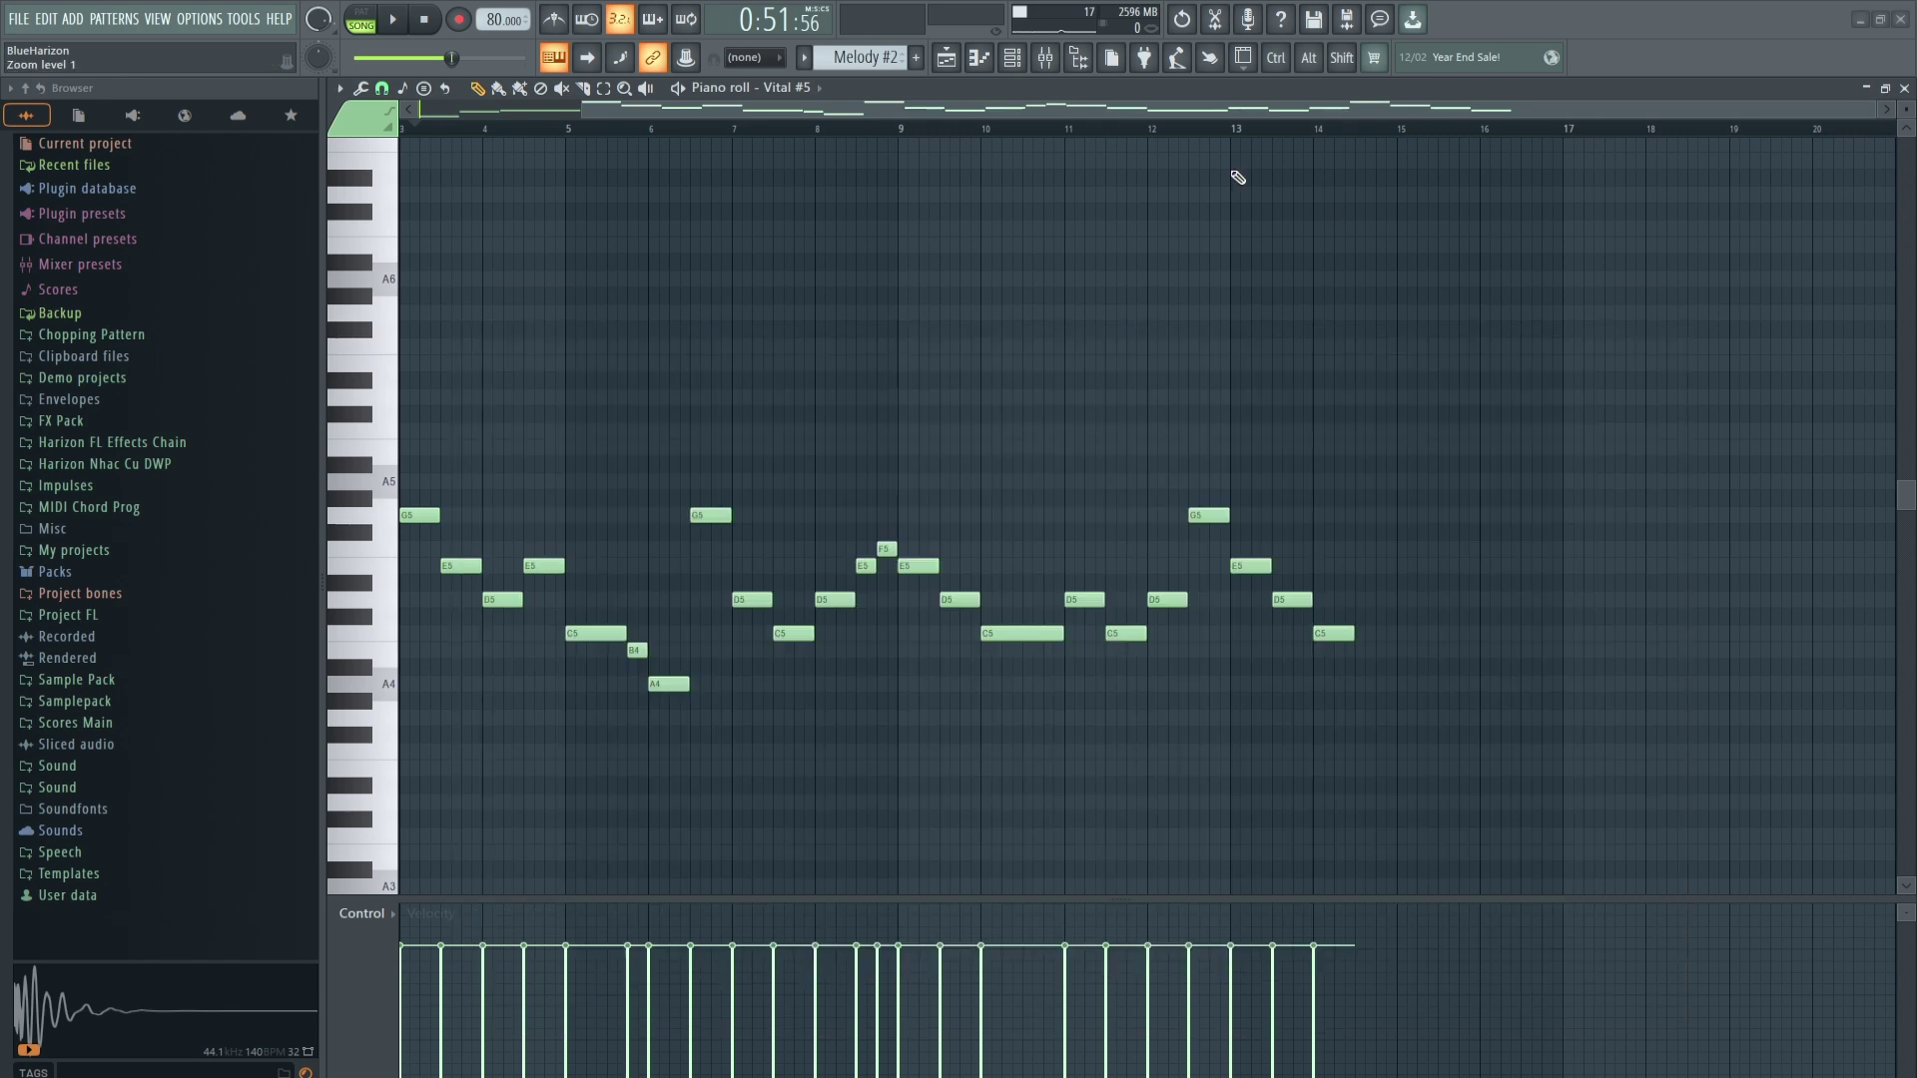
# Return to the playlist and play the soloed Melody #2 clip with the filtered sound, then stop playback.
pyautogui.click(945, 57)
pyautogui.press('space')
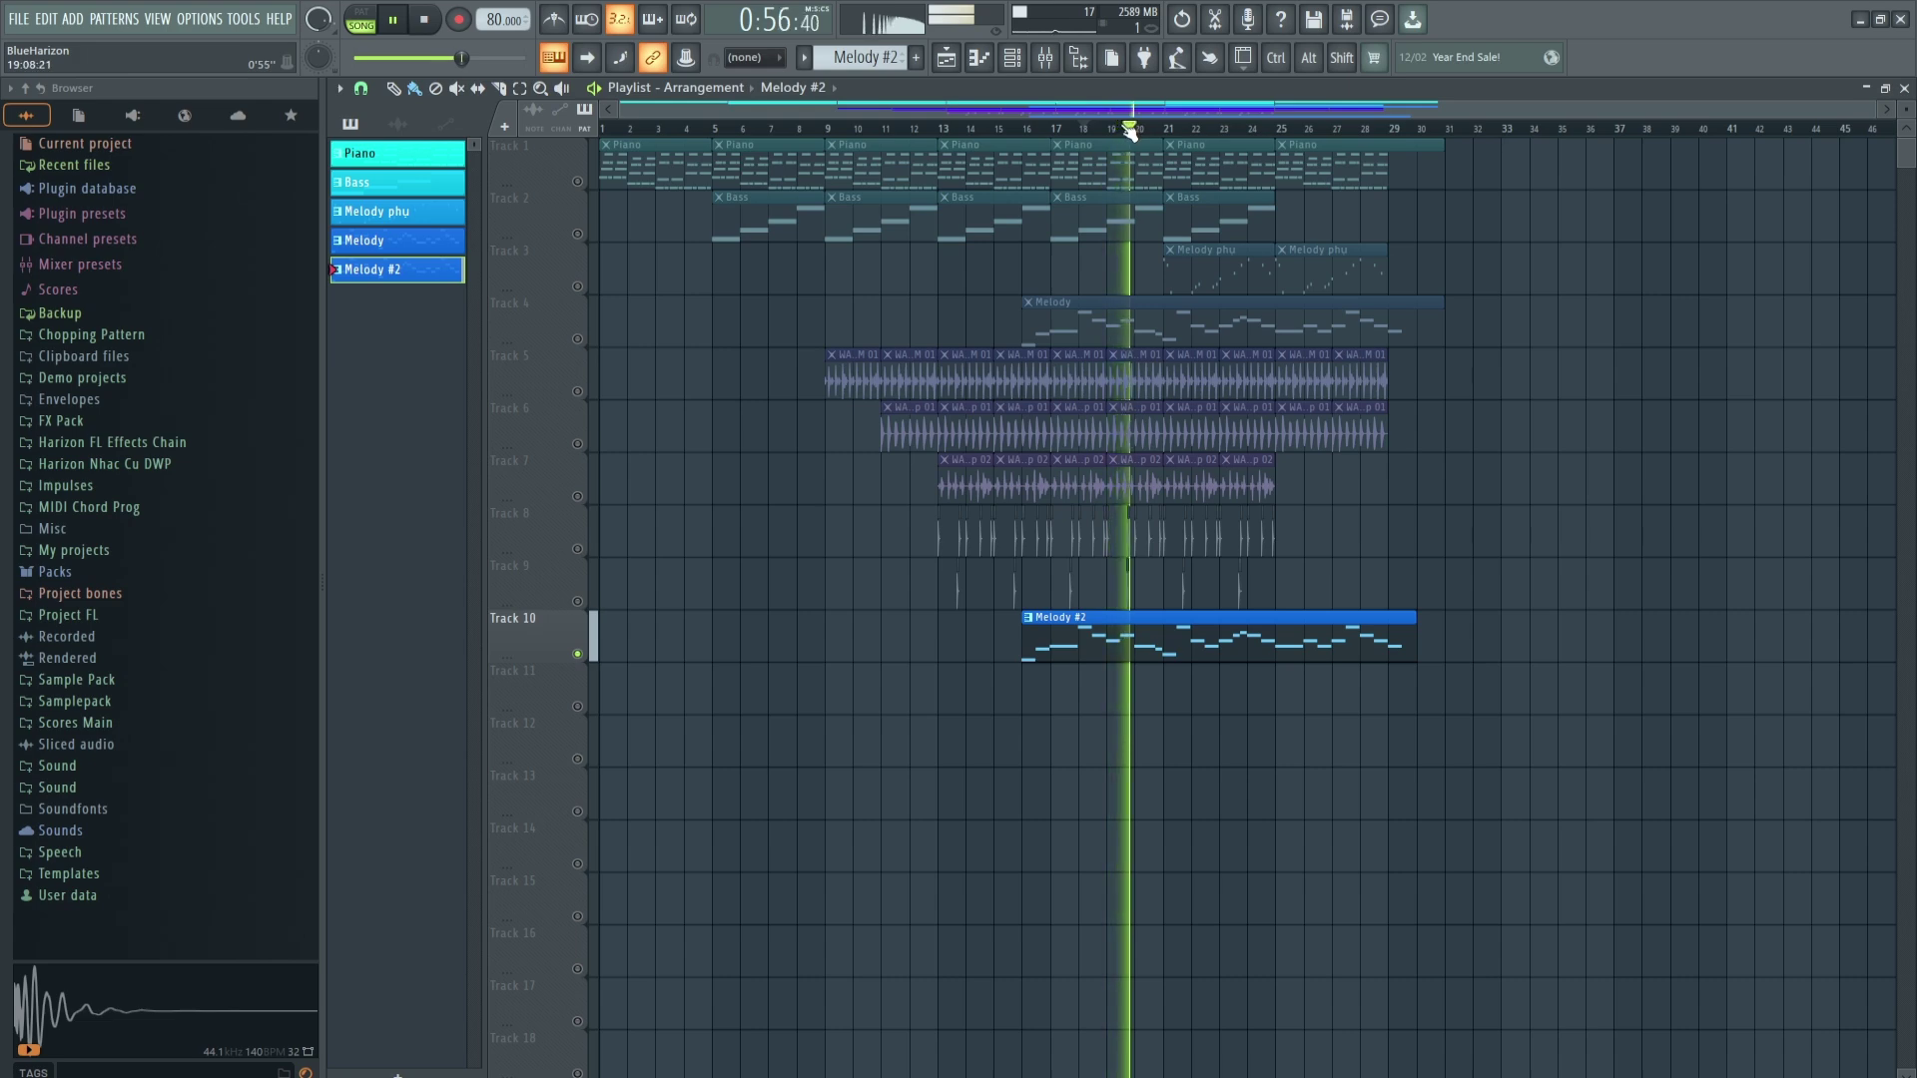
pyautogui.press('space')
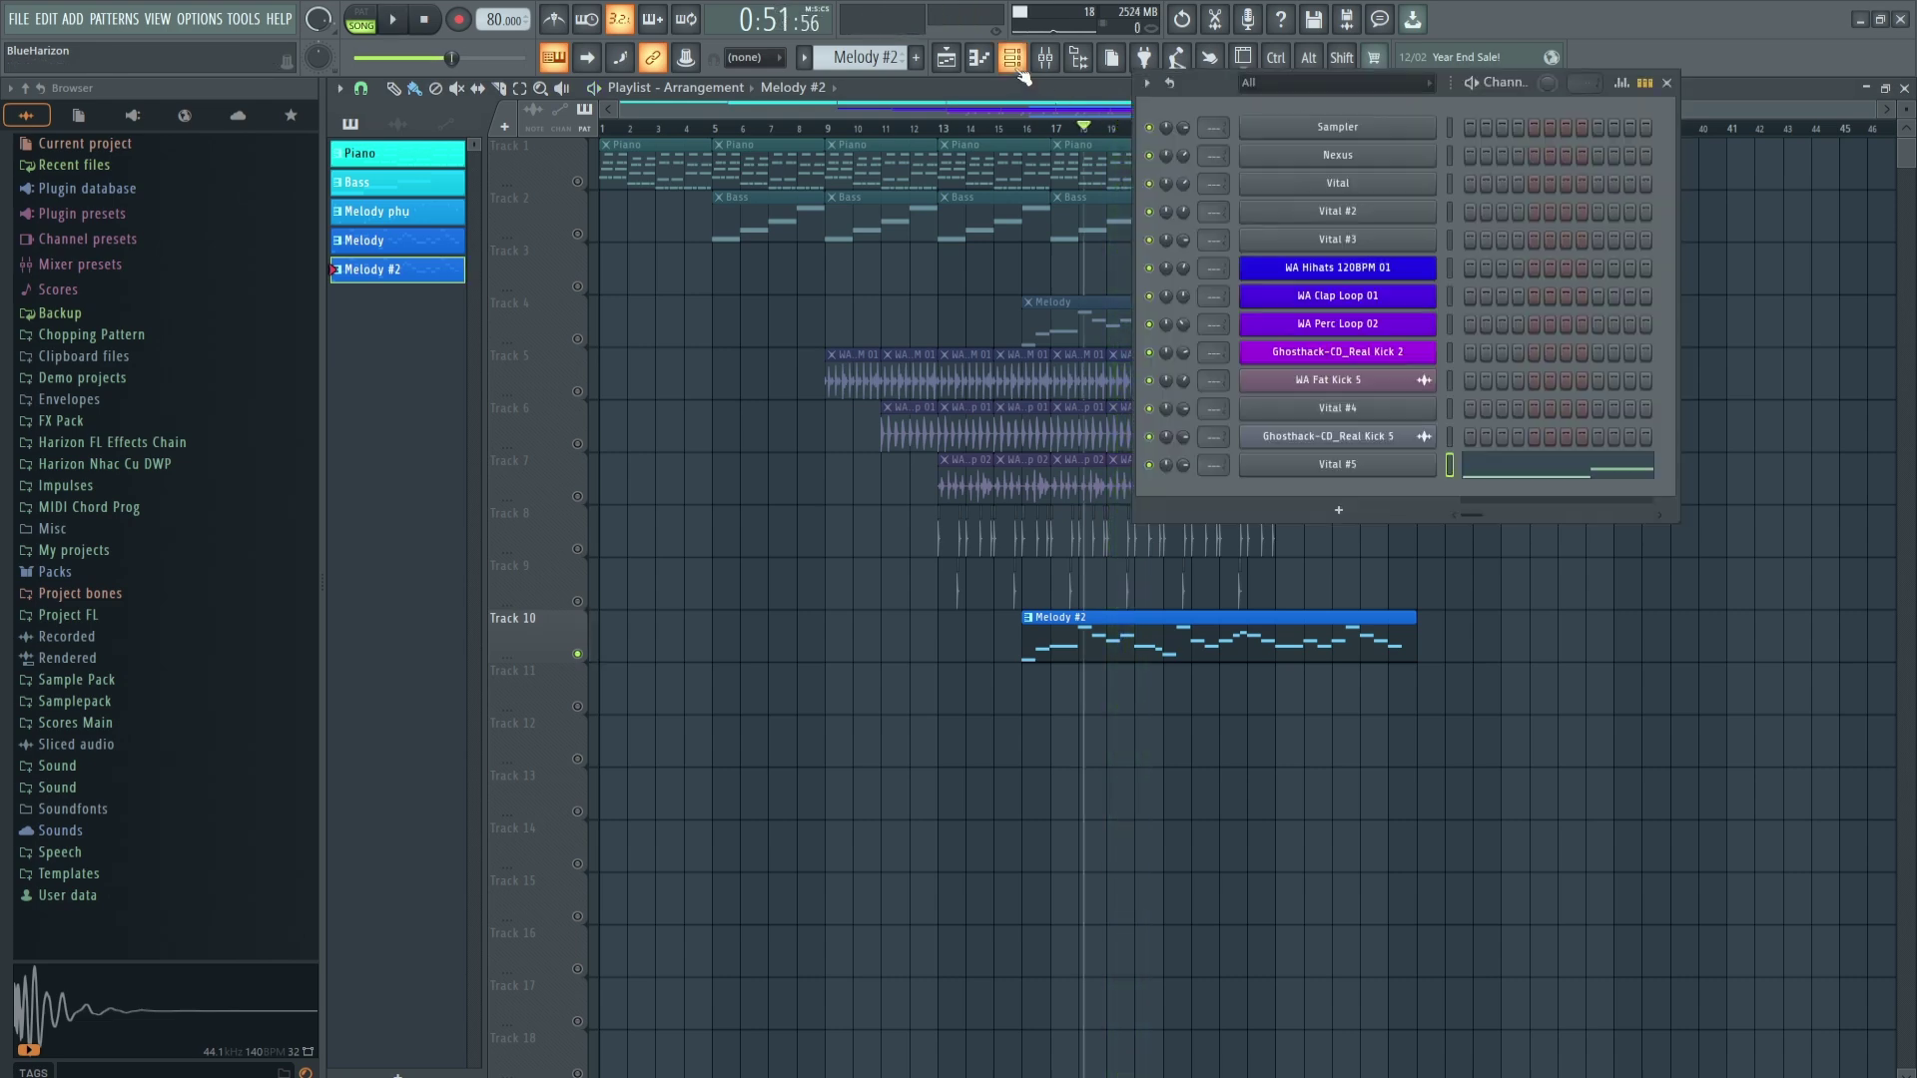
# Open Vital #5 from the channel rack, raise Envelope 1's attack to about 0.015 seconds and close the synth window.
pyautogui.press('F6')
pyautogui.click(1340, 466)
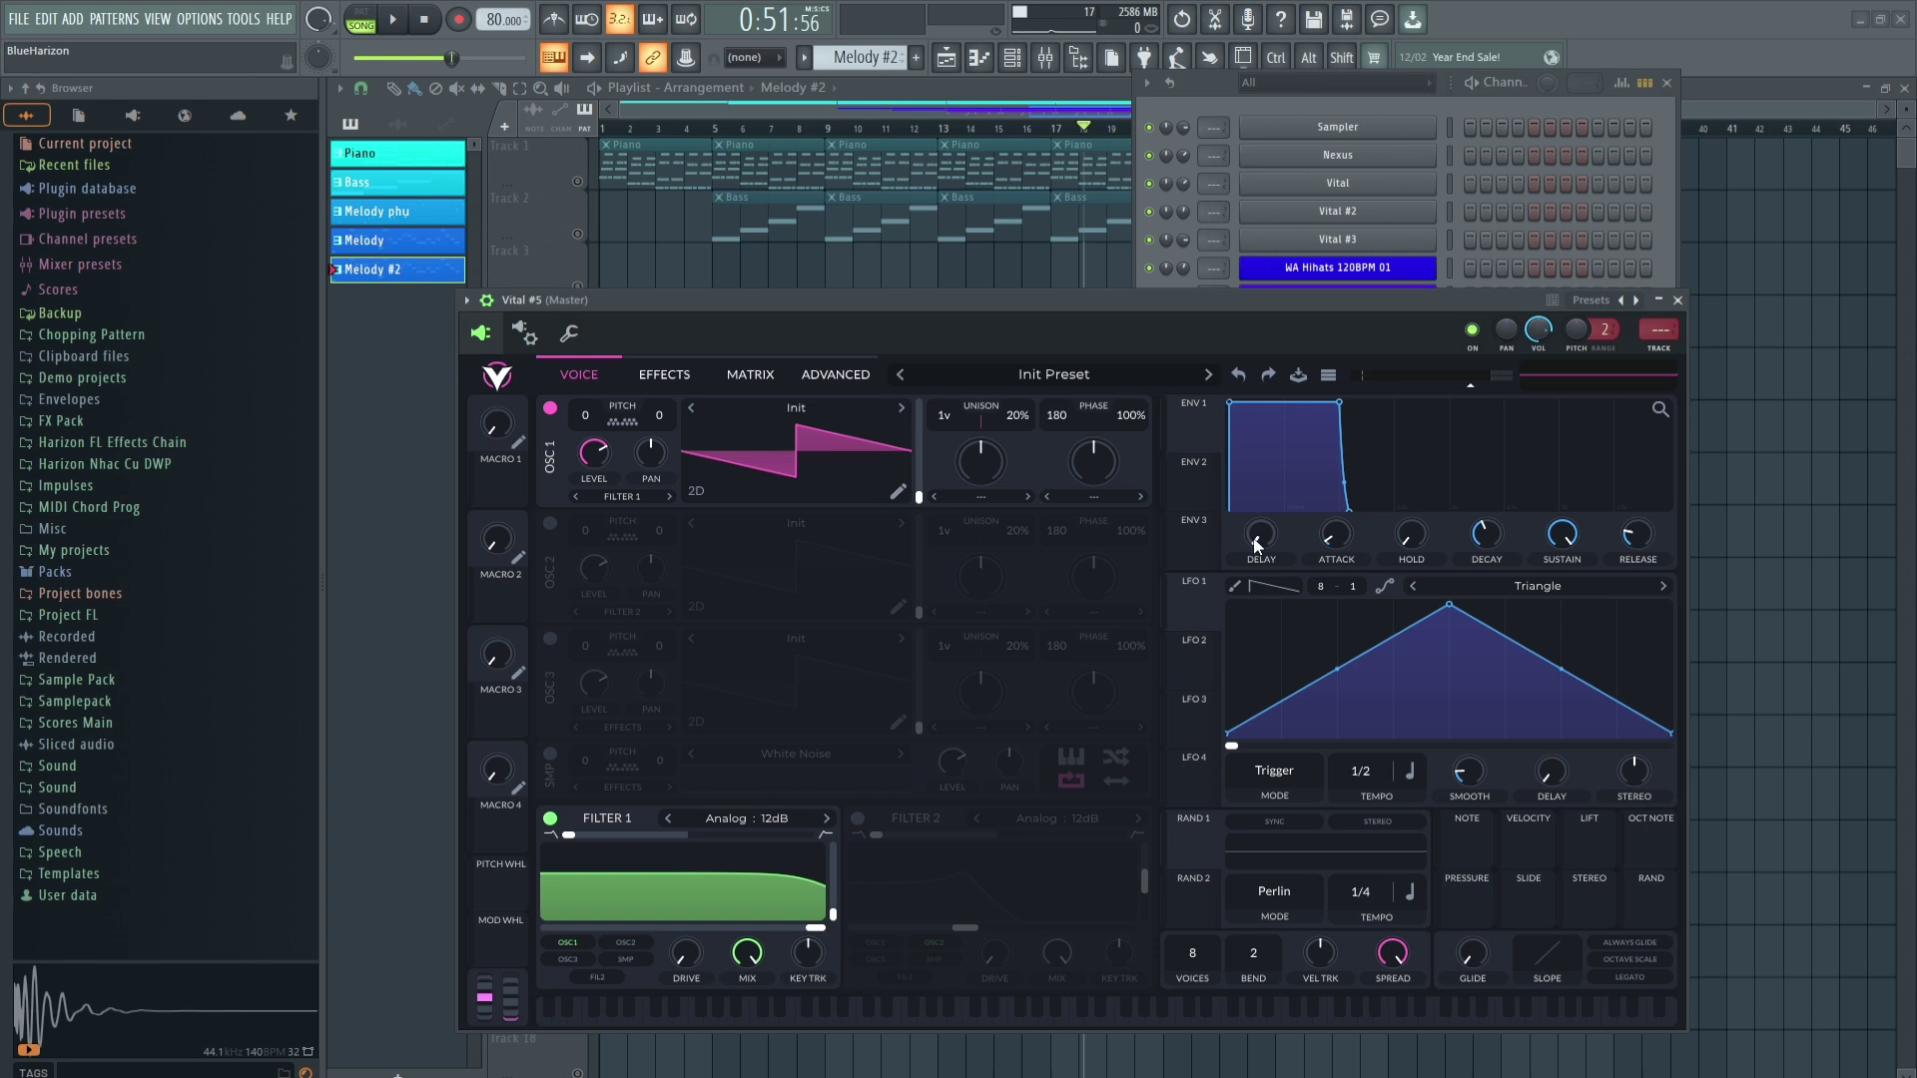
pyautogui.moveTo(1331, 535); pyautogui.dragTo(1330, 524)
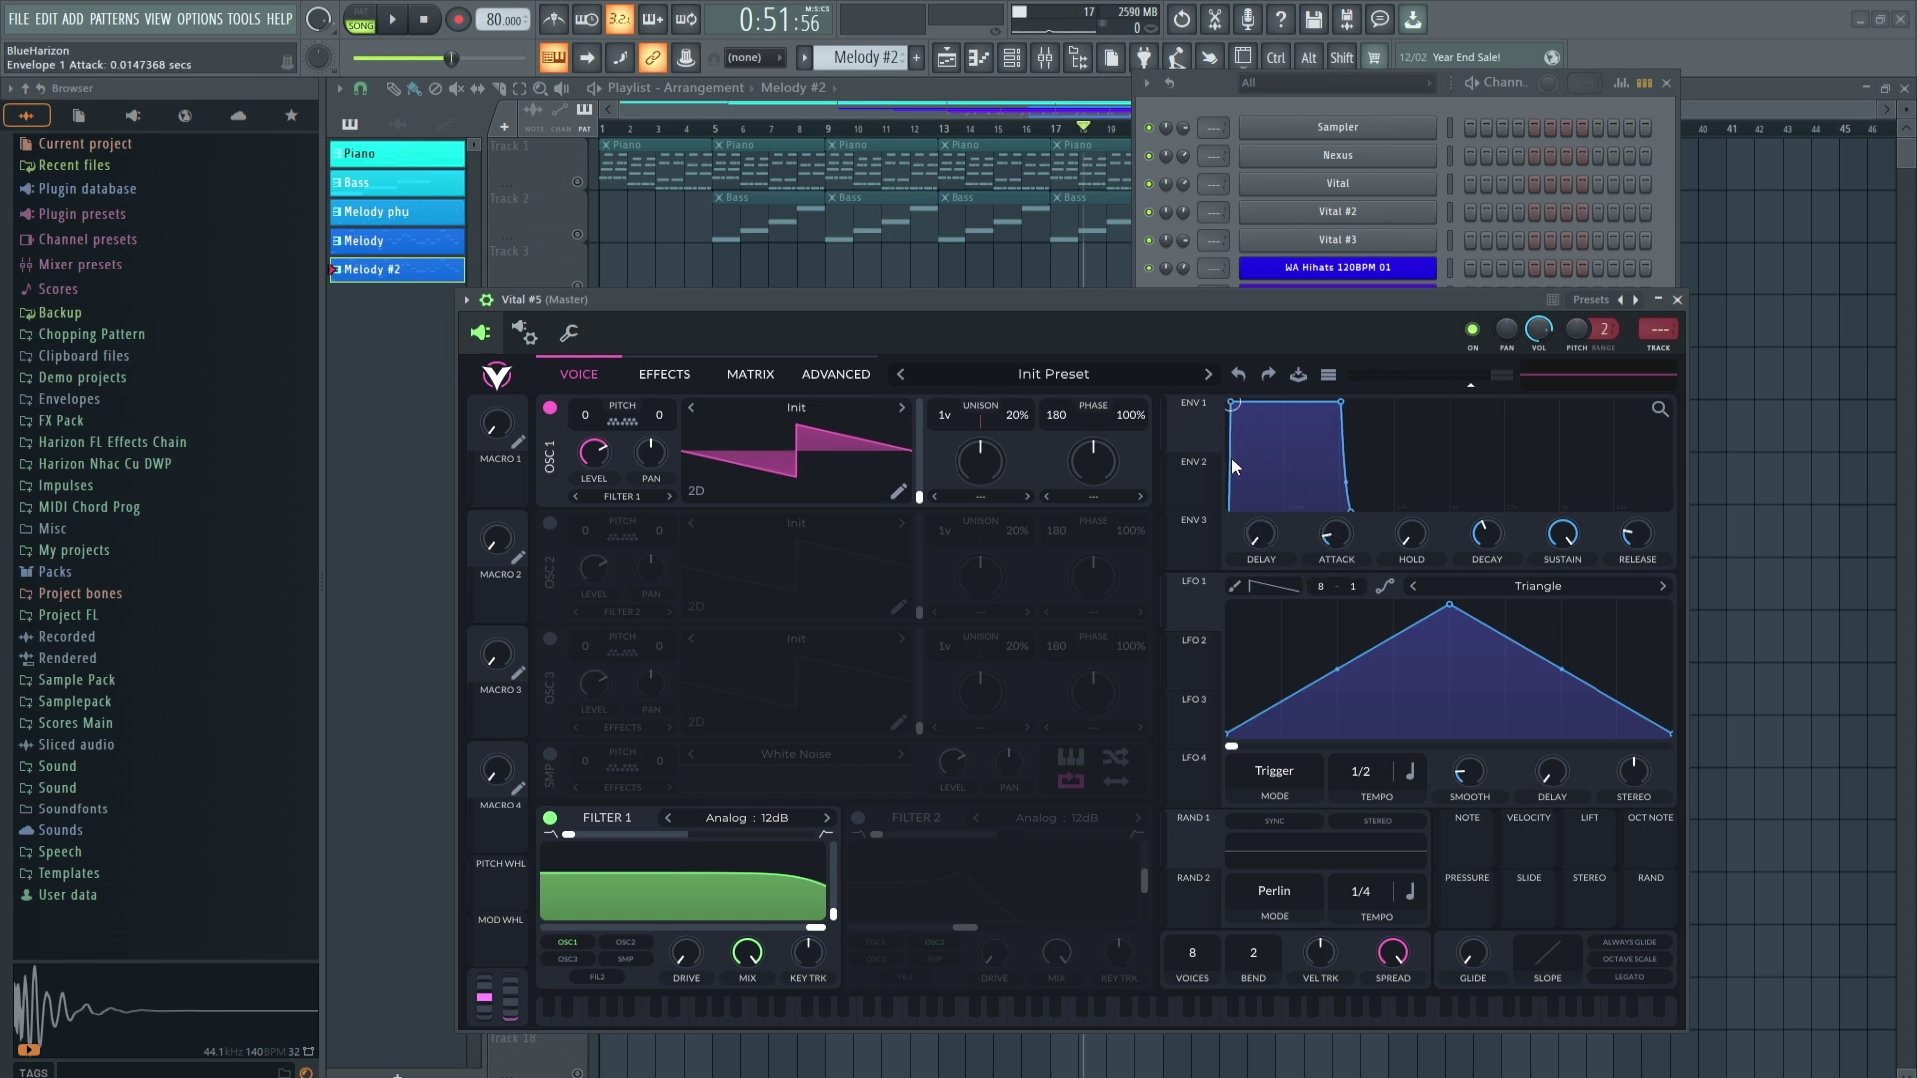
pyautogui.click(1677, 300)
# Play Melody #2 with the changed attack, hide the channel rack and stop playback.
pyautogui.press('space')
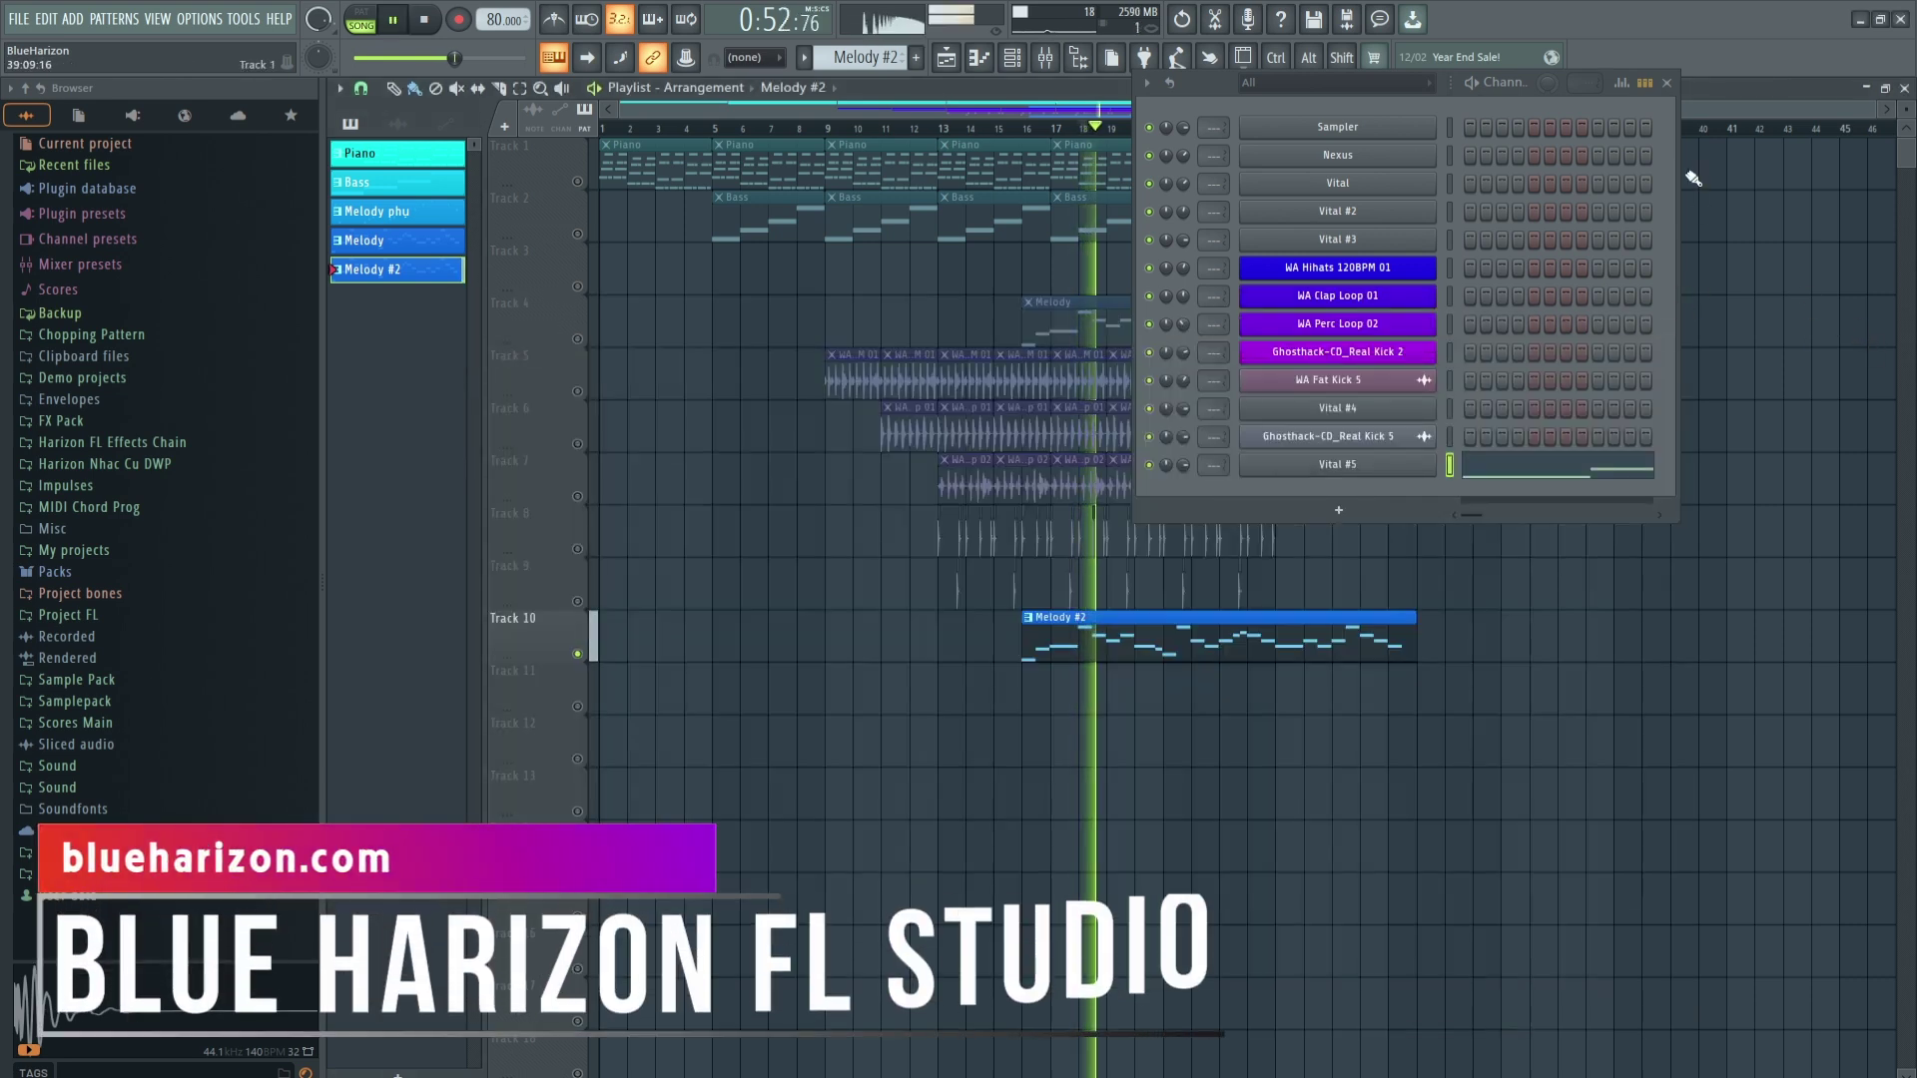
pyautogui.press('F6')
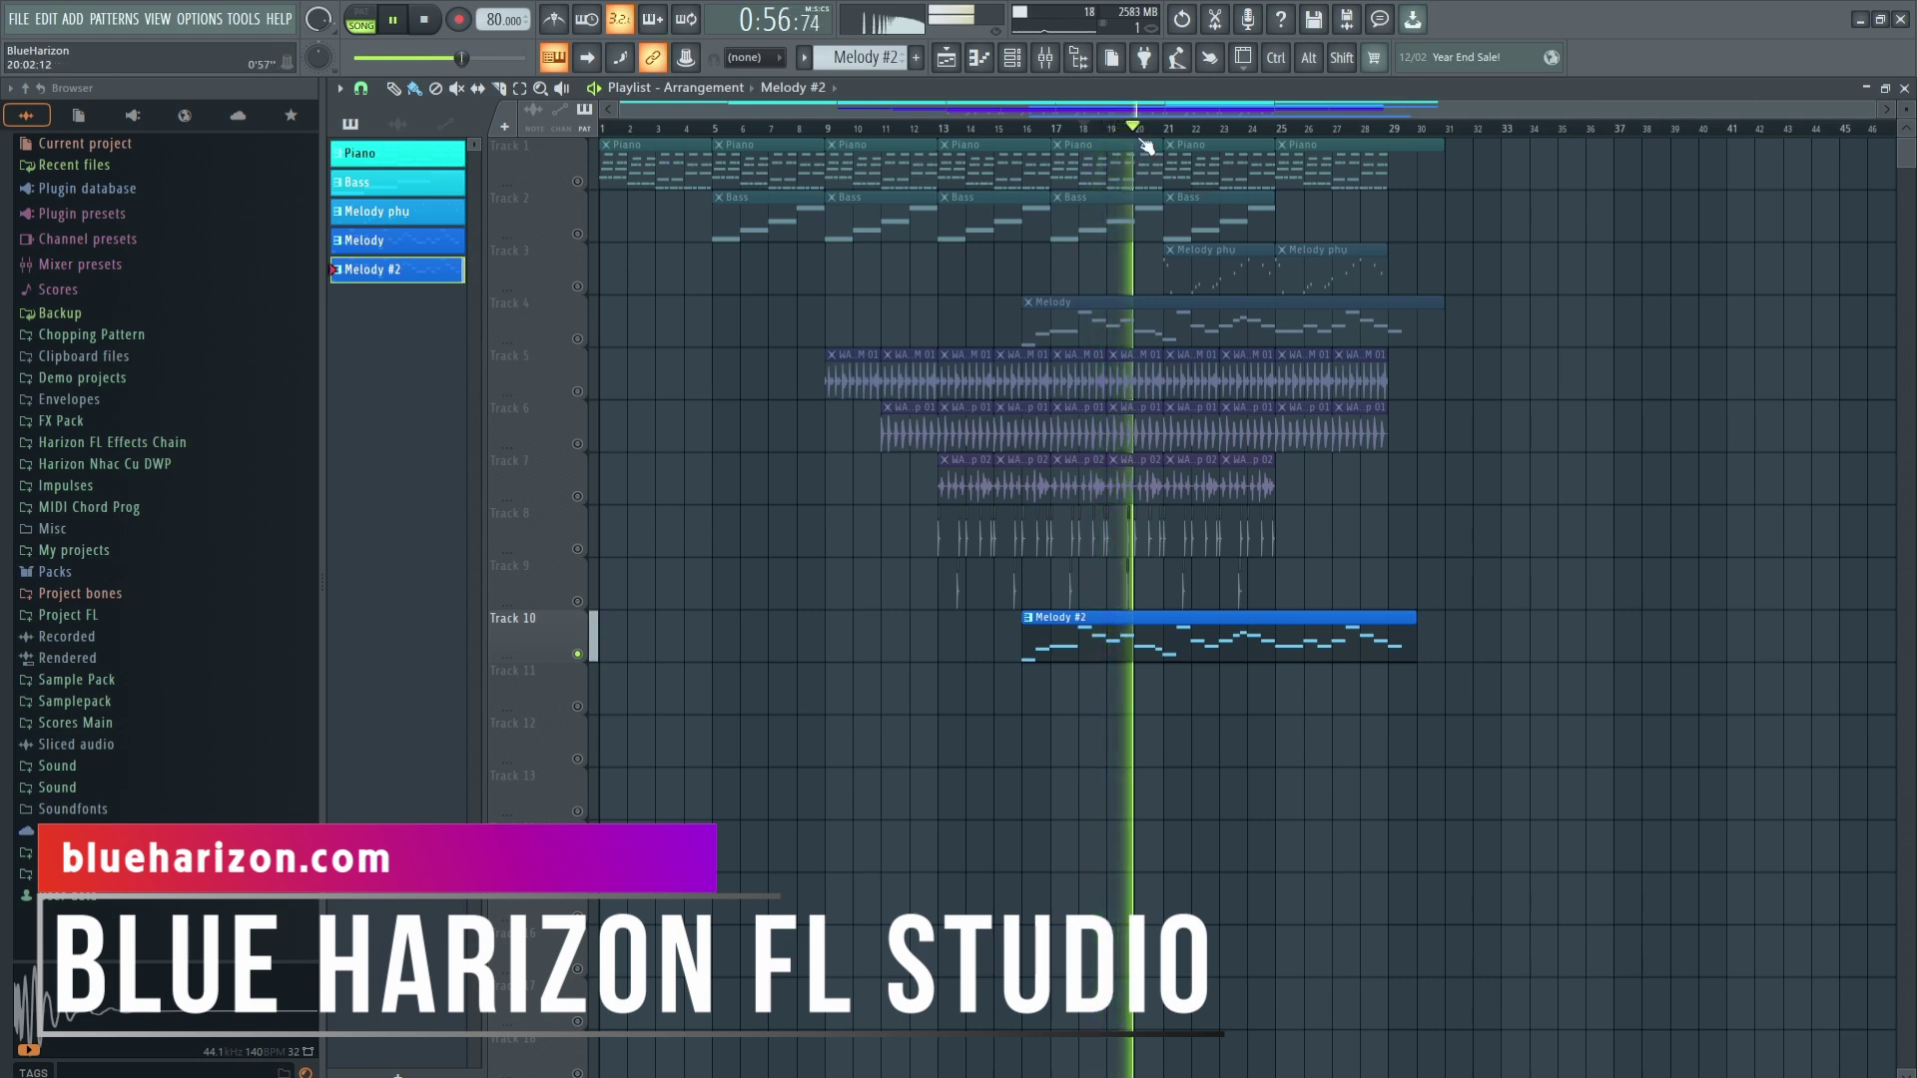
pyautogui.press('space')
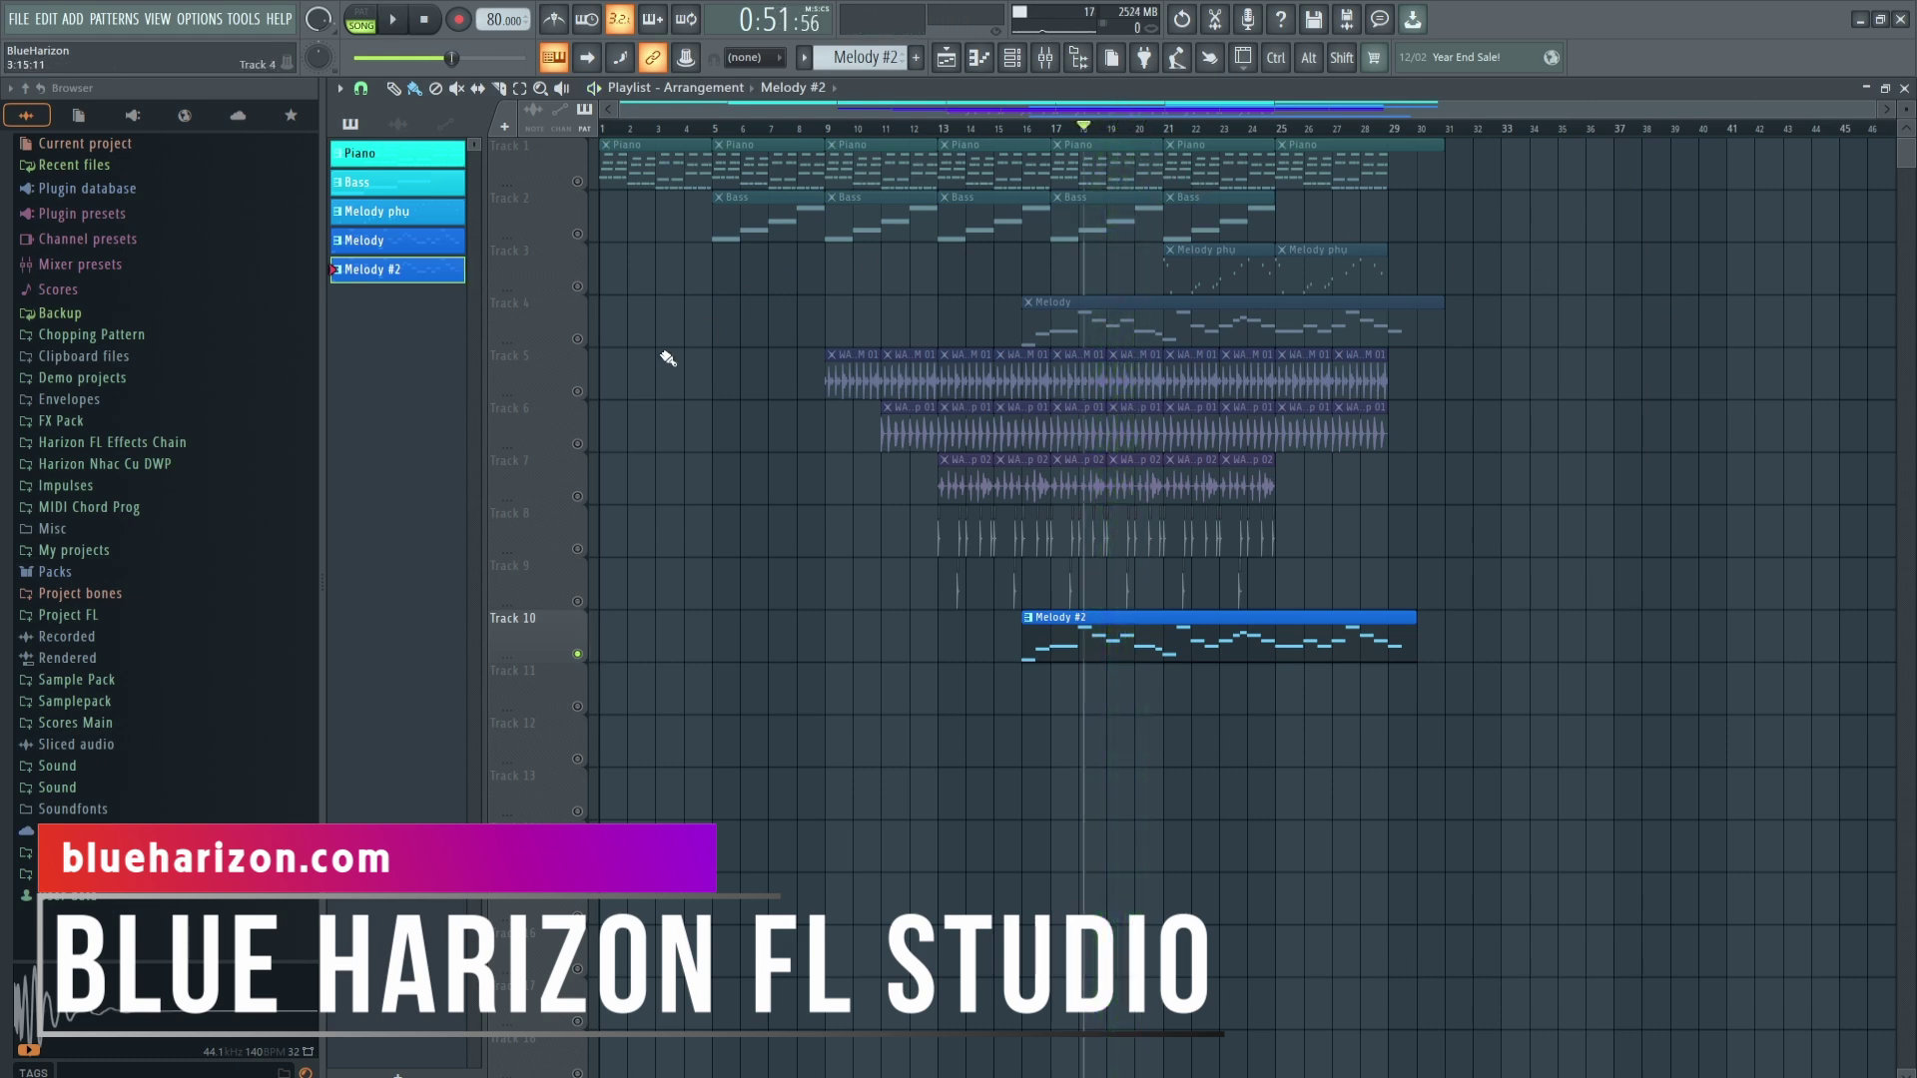
# Enable Track 4 alongside Track 10 and play both melody layers from about bar 16, then stop playback.
pyautogui.click(582, 339)
pyautogui.click(1022, 128)
pyautogui.press('space')
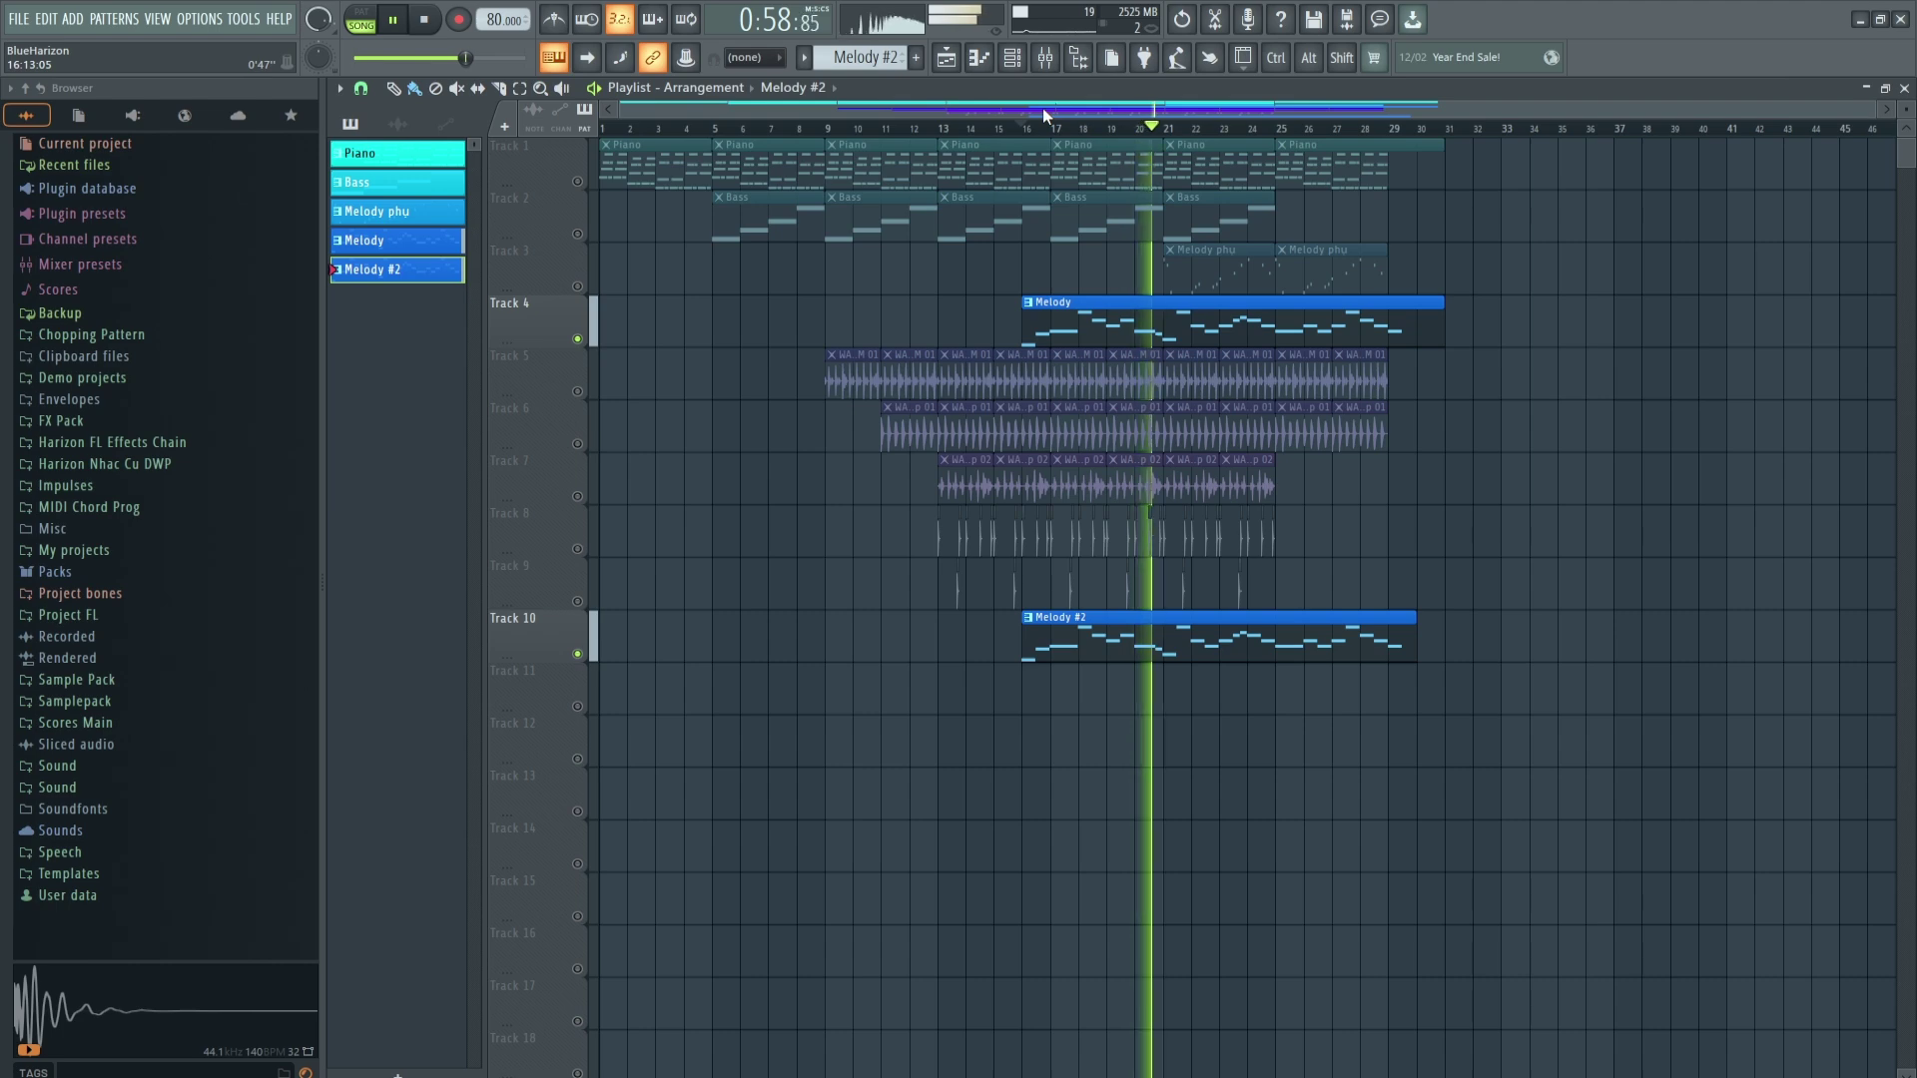
pyautogui.press('space')
# Transpose the Melody #2 notes down one octave and play both melody layers in the playlist.
pyautogui.doubleClick(1105, 623)
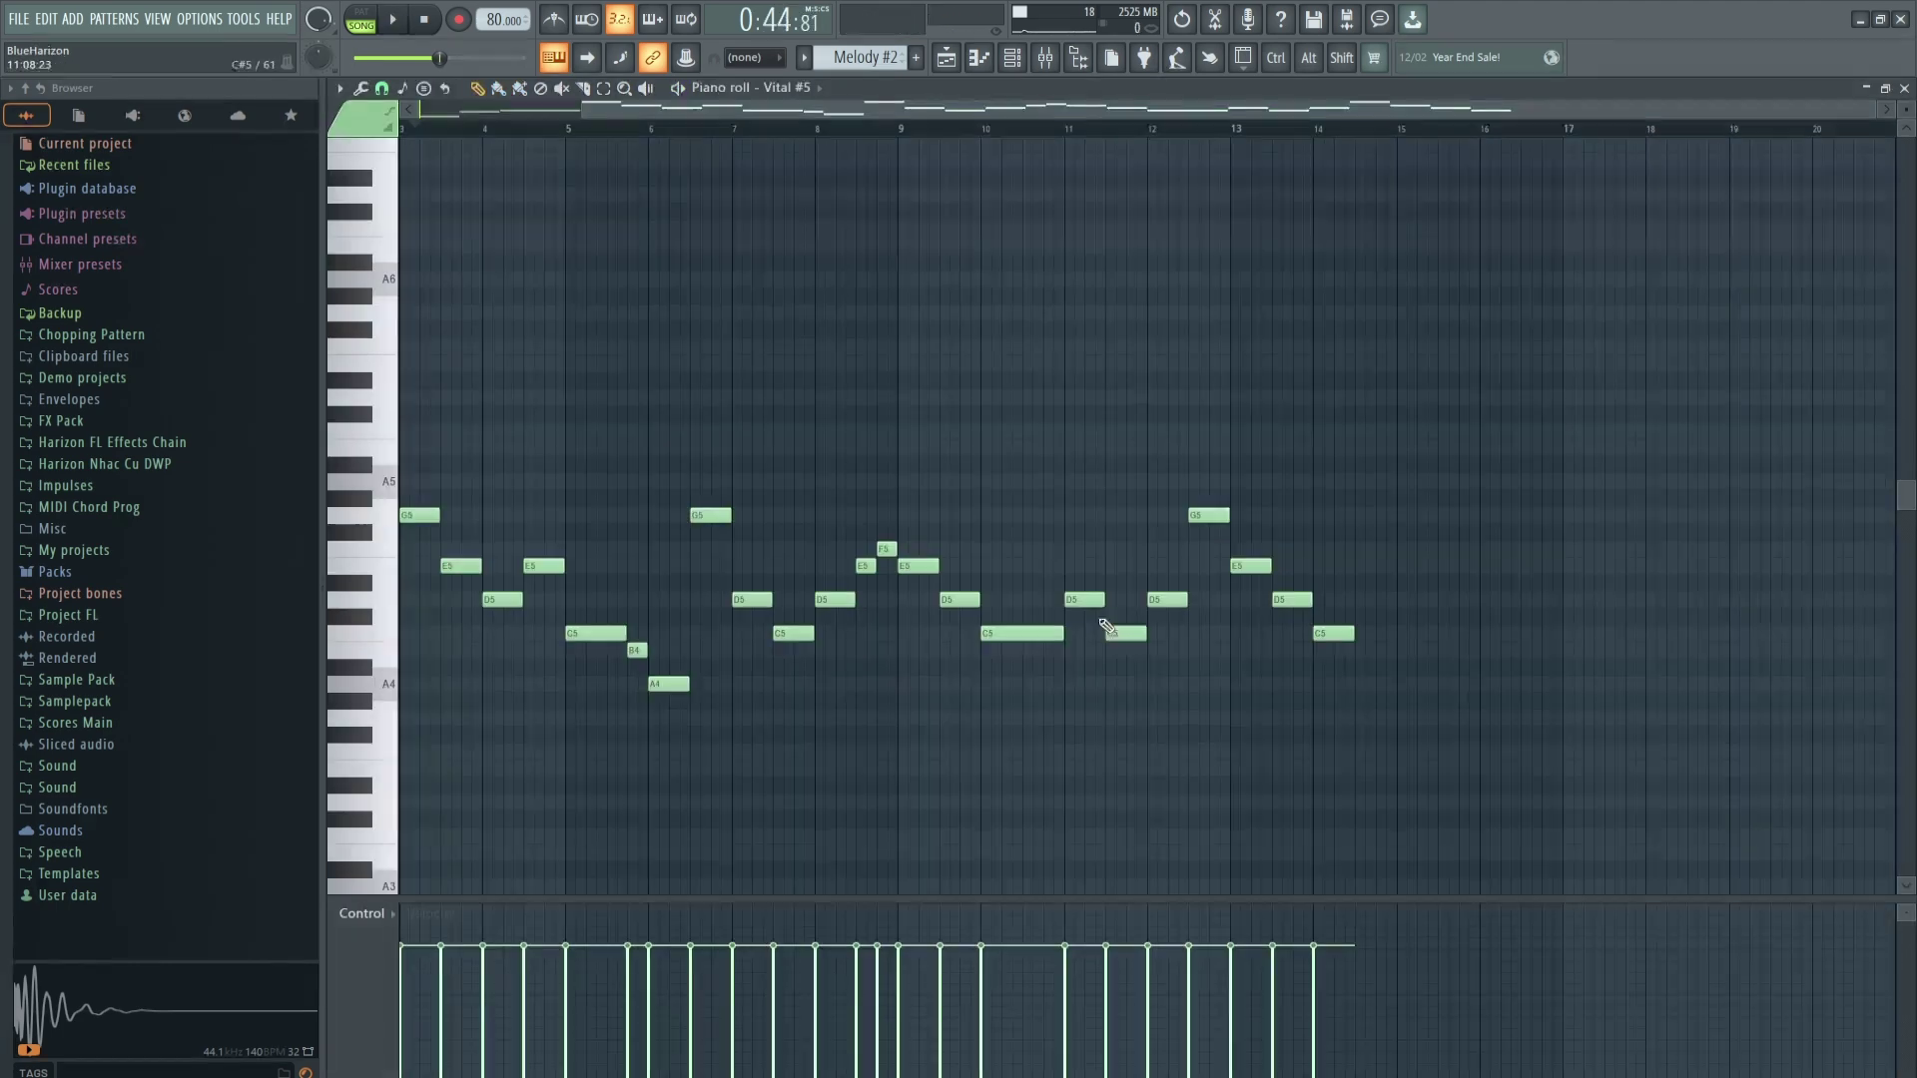
pyautogui.hotkey('ctrl', 'Down')
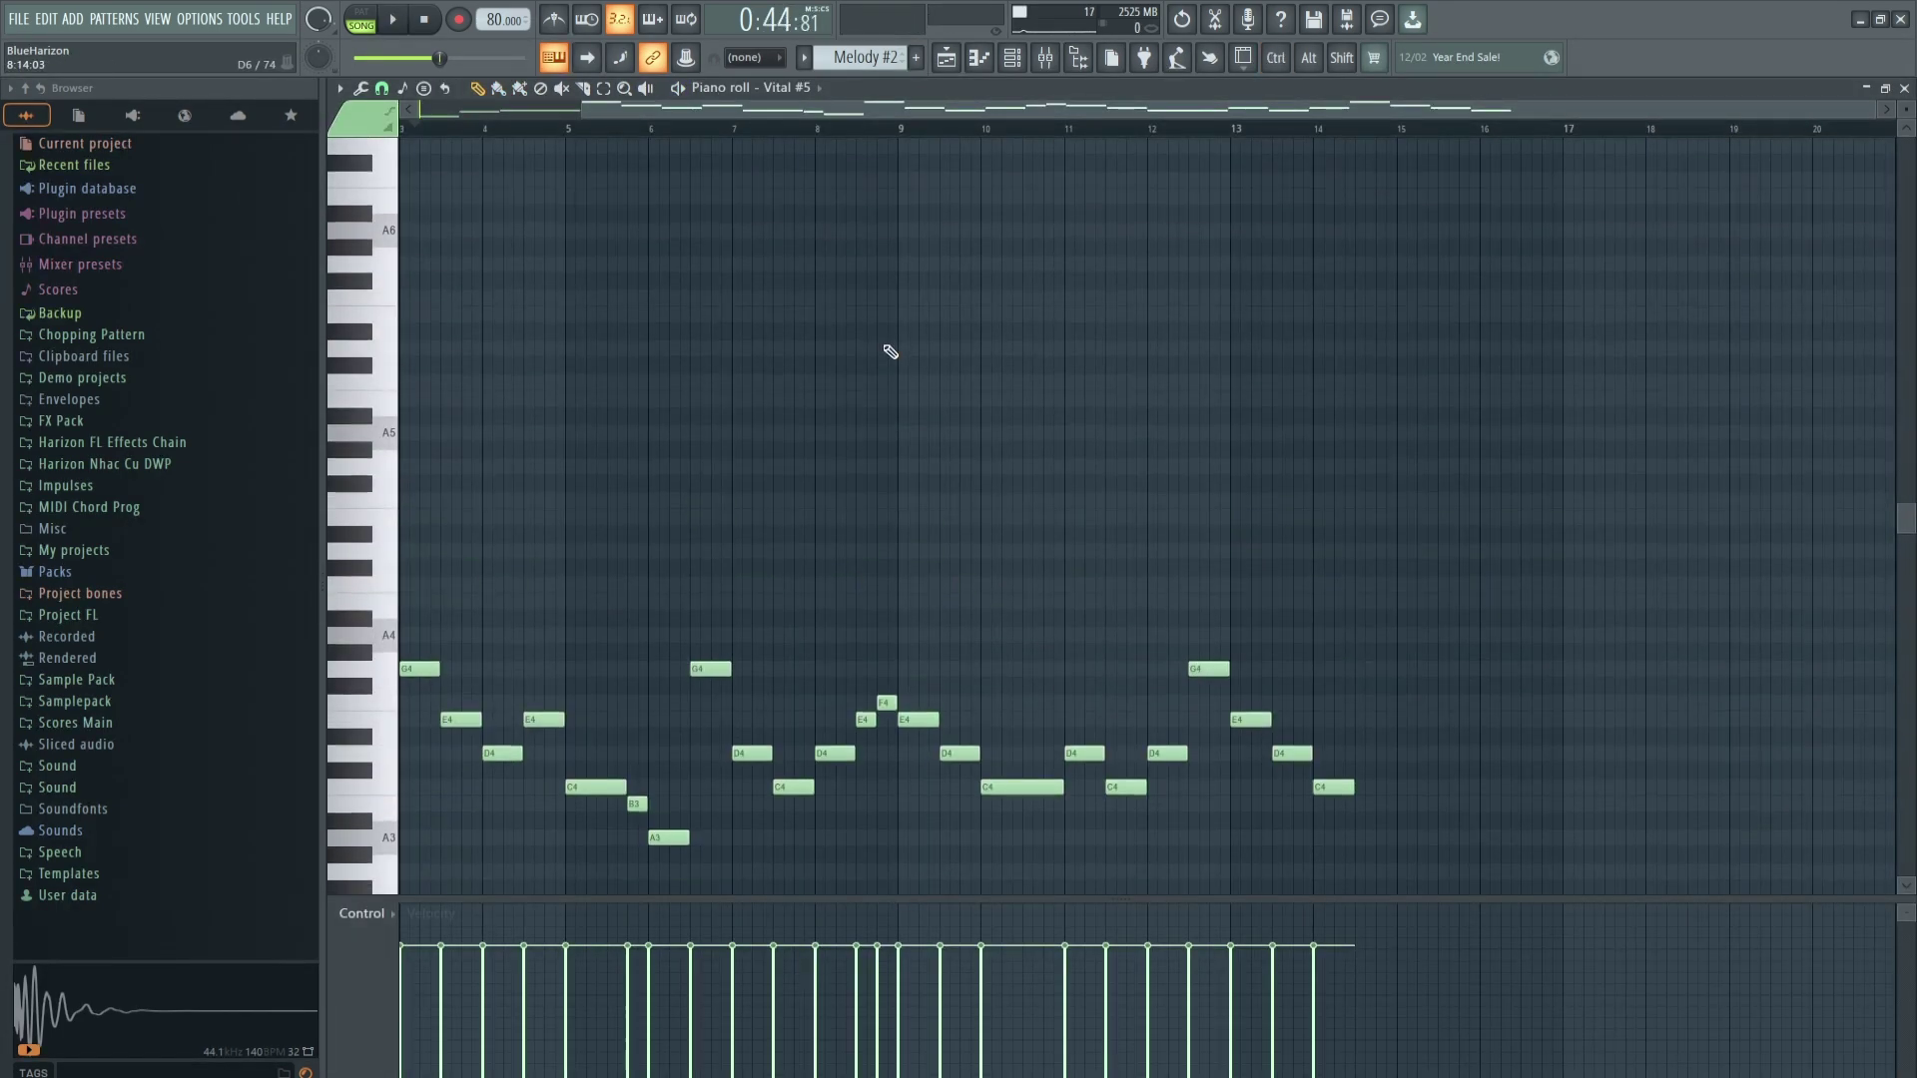
pyautogui.click(946, 57)
pyautogui.press('space')
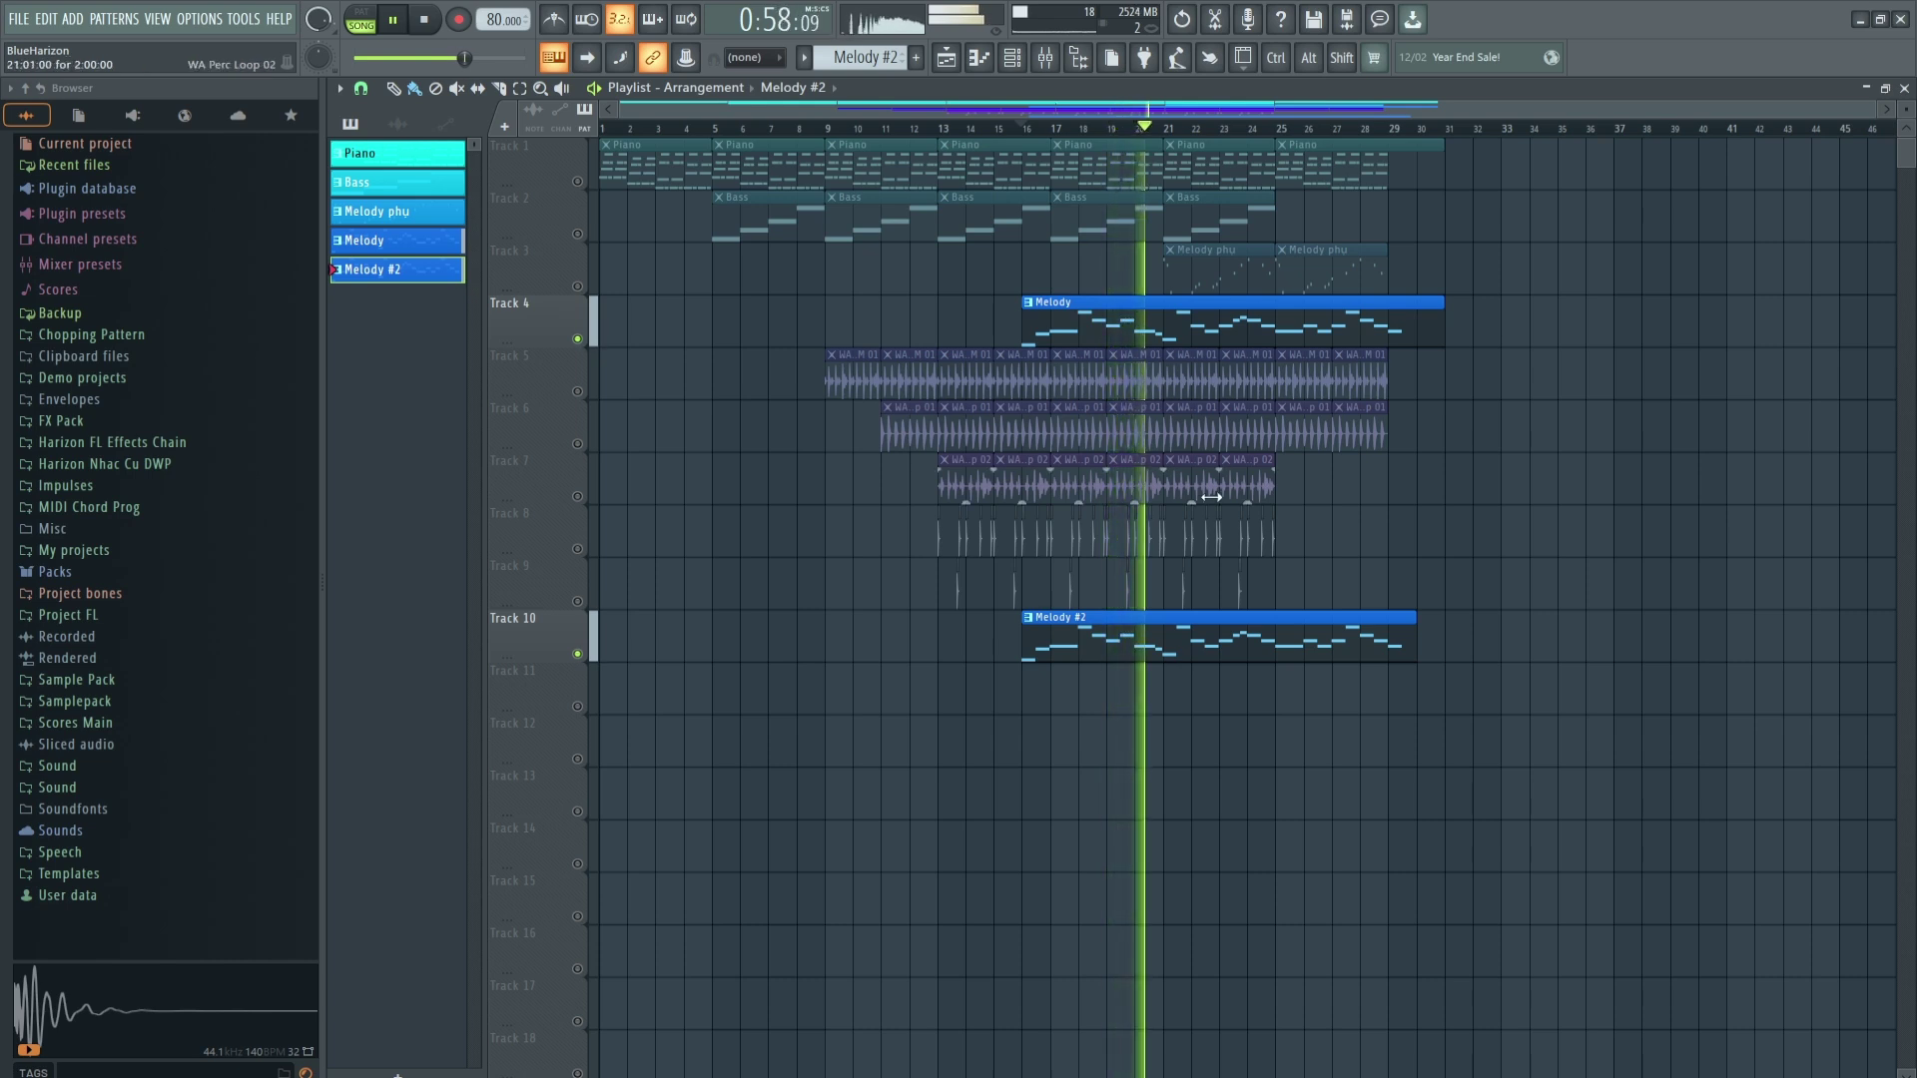
pyautogui.press('space')
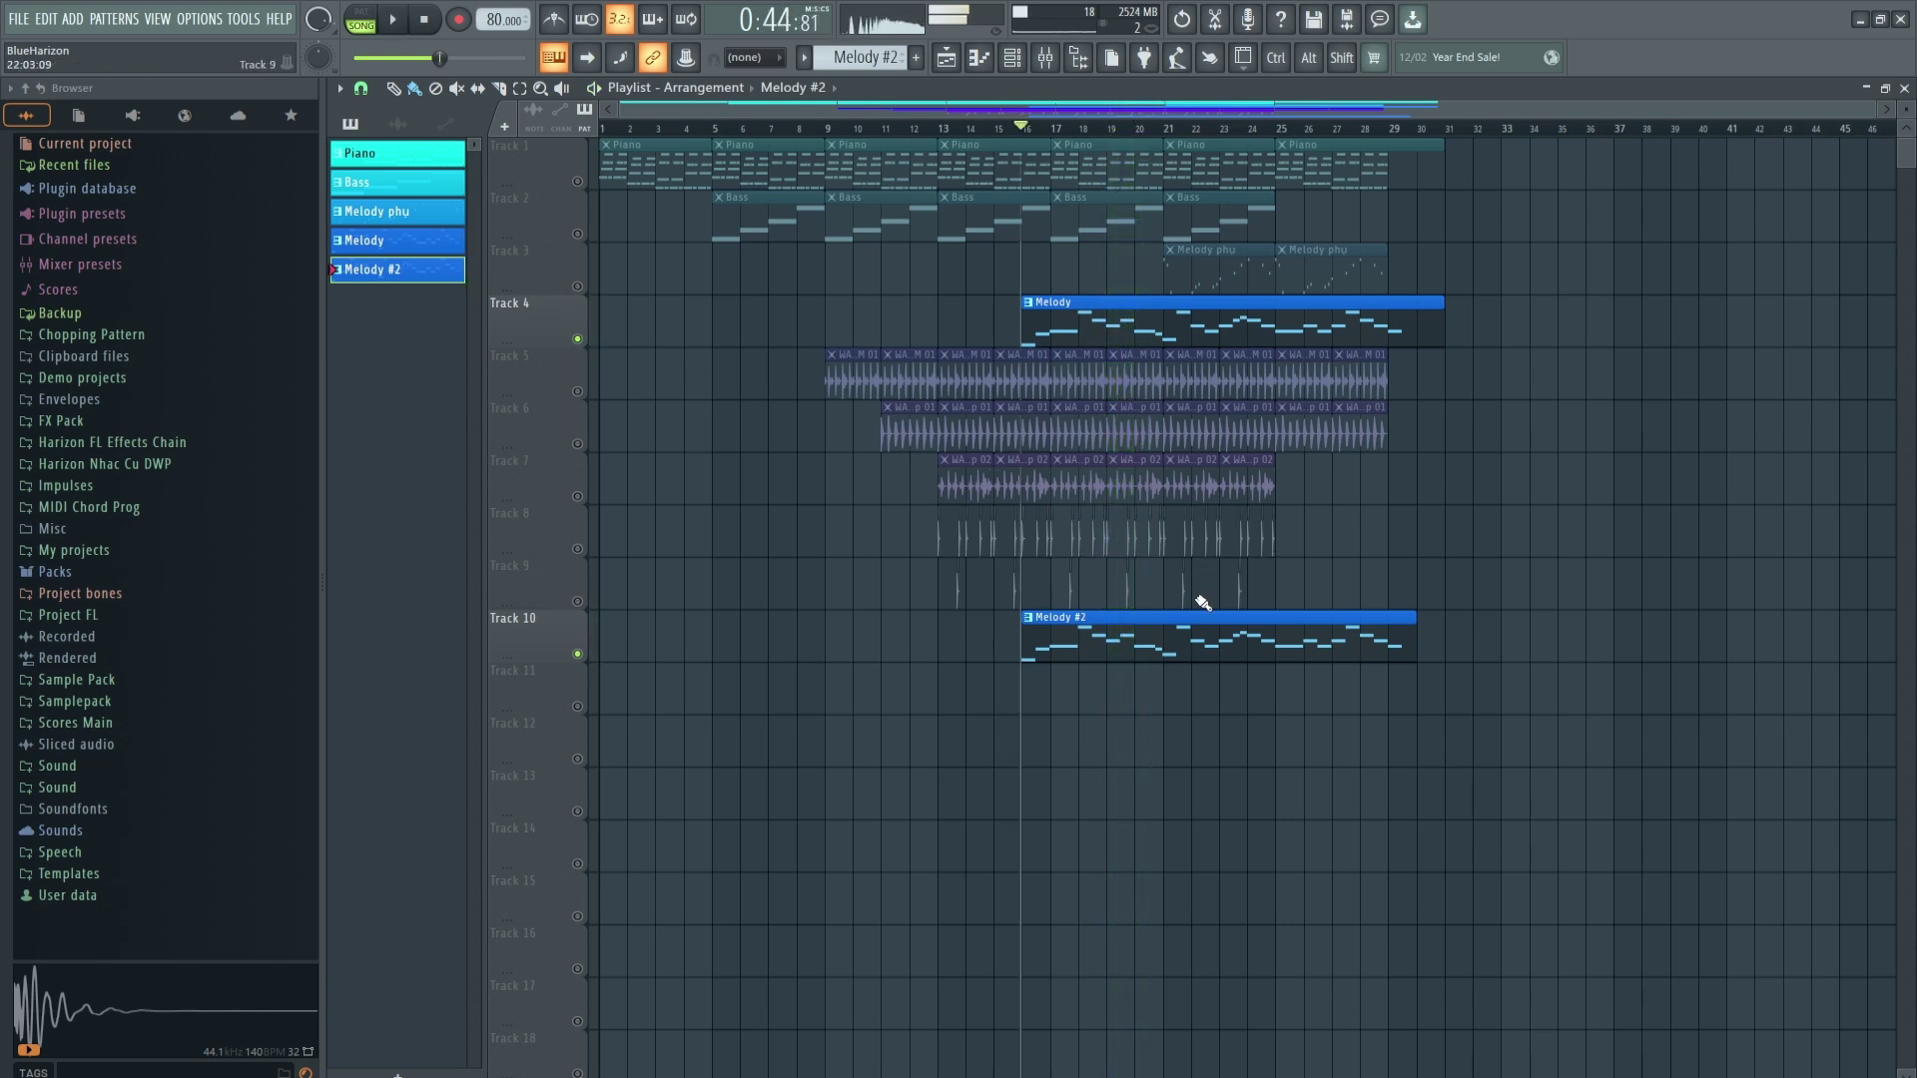
# Transpose the Melody #2 notes back up one octave in the piano roll and return to the playlist.
pyautogui.doubleClick(1189, 622)
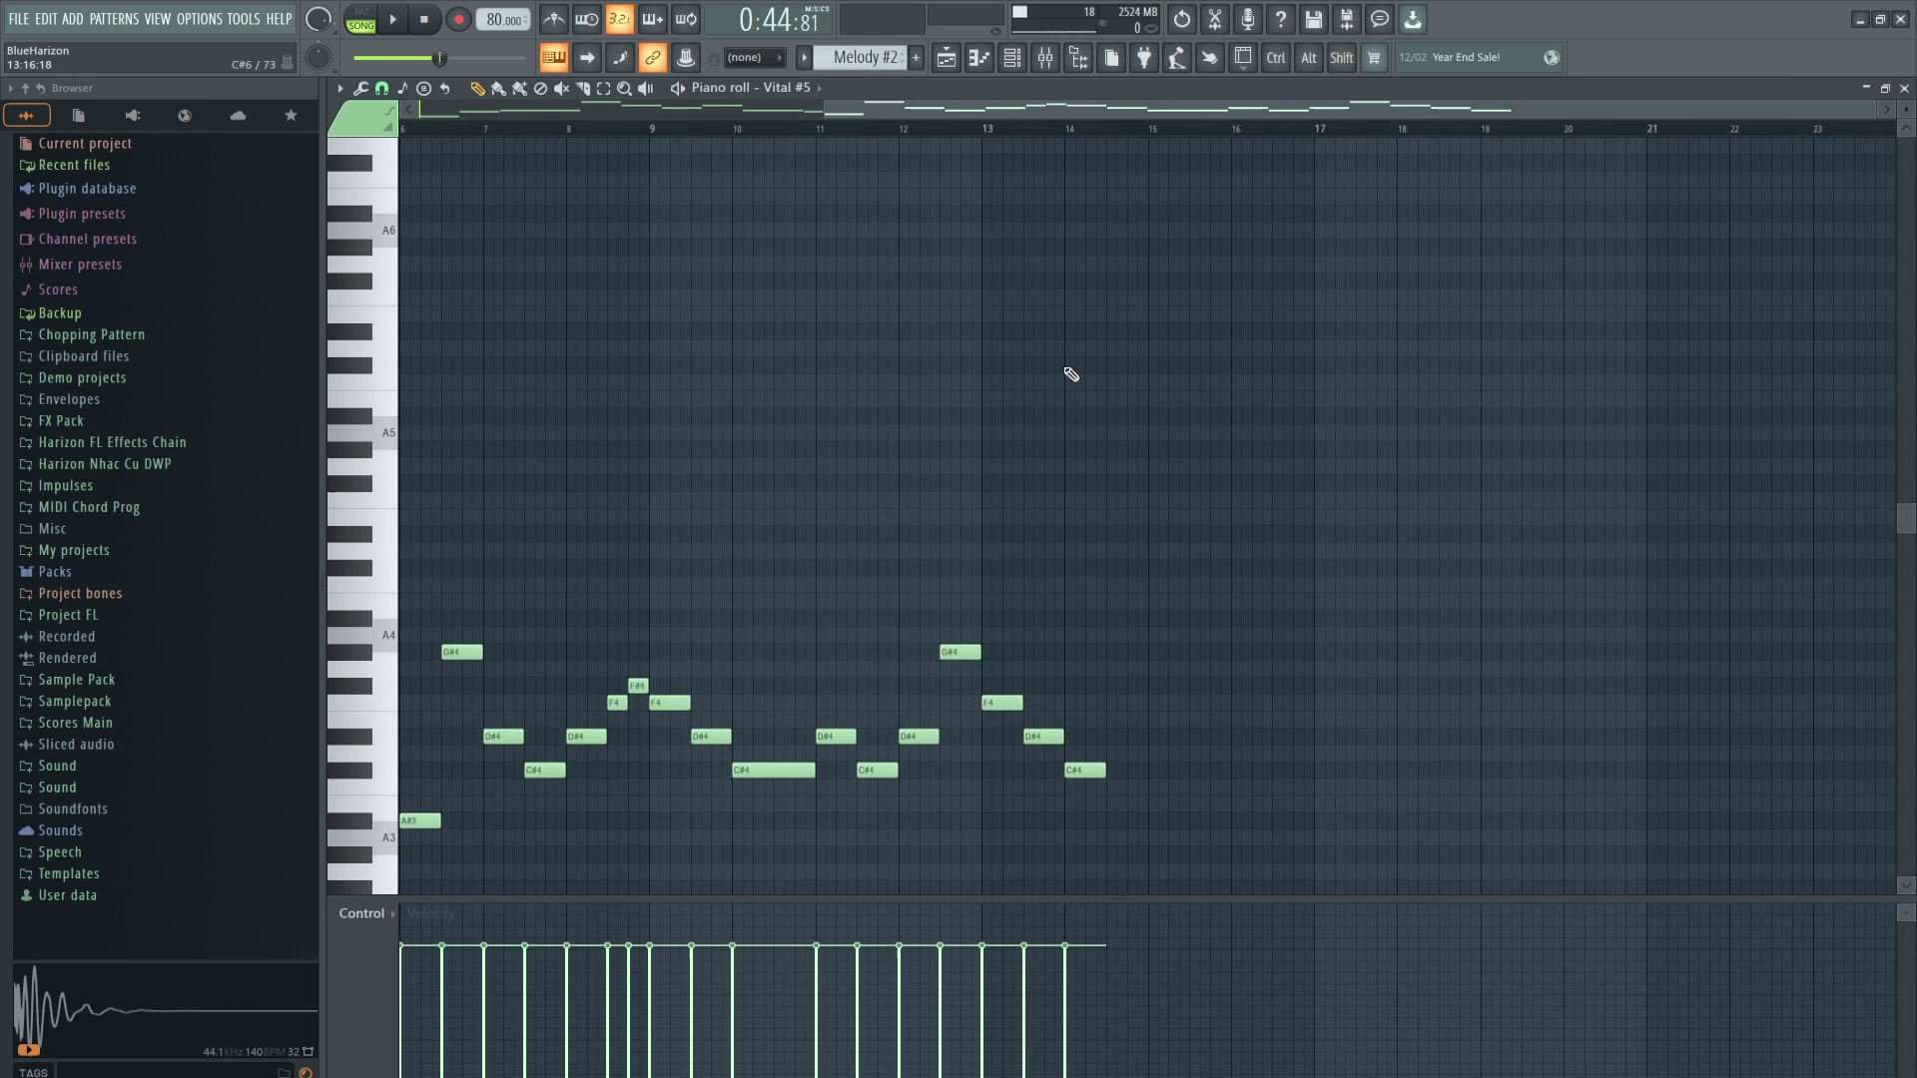
pyautogui.hotkey('ctrl', 'Up')
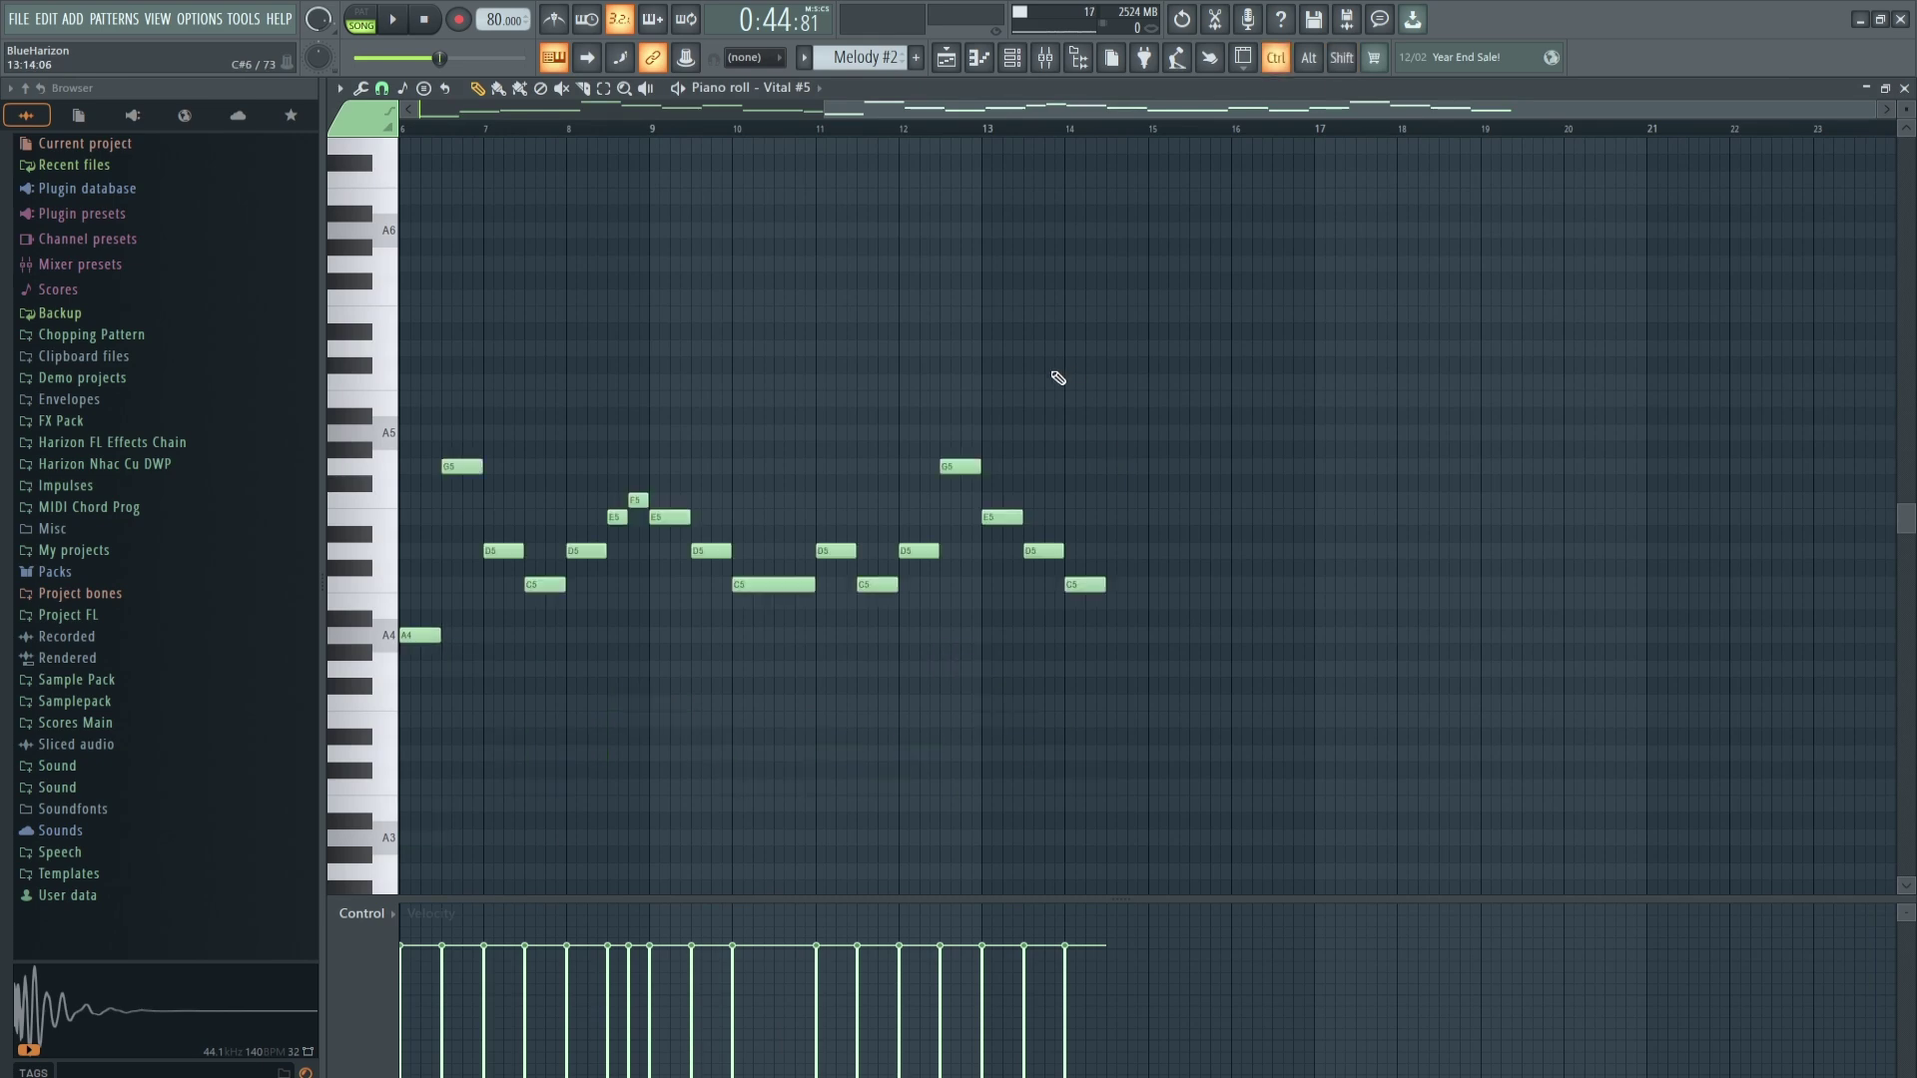
pyautogui.click(945, 58)
# Review the synth channels in the channel rack and the Melody clip's Vital #4 notes in the piano roll, then return to the playlist.
pyautogui.click(1015, 60)
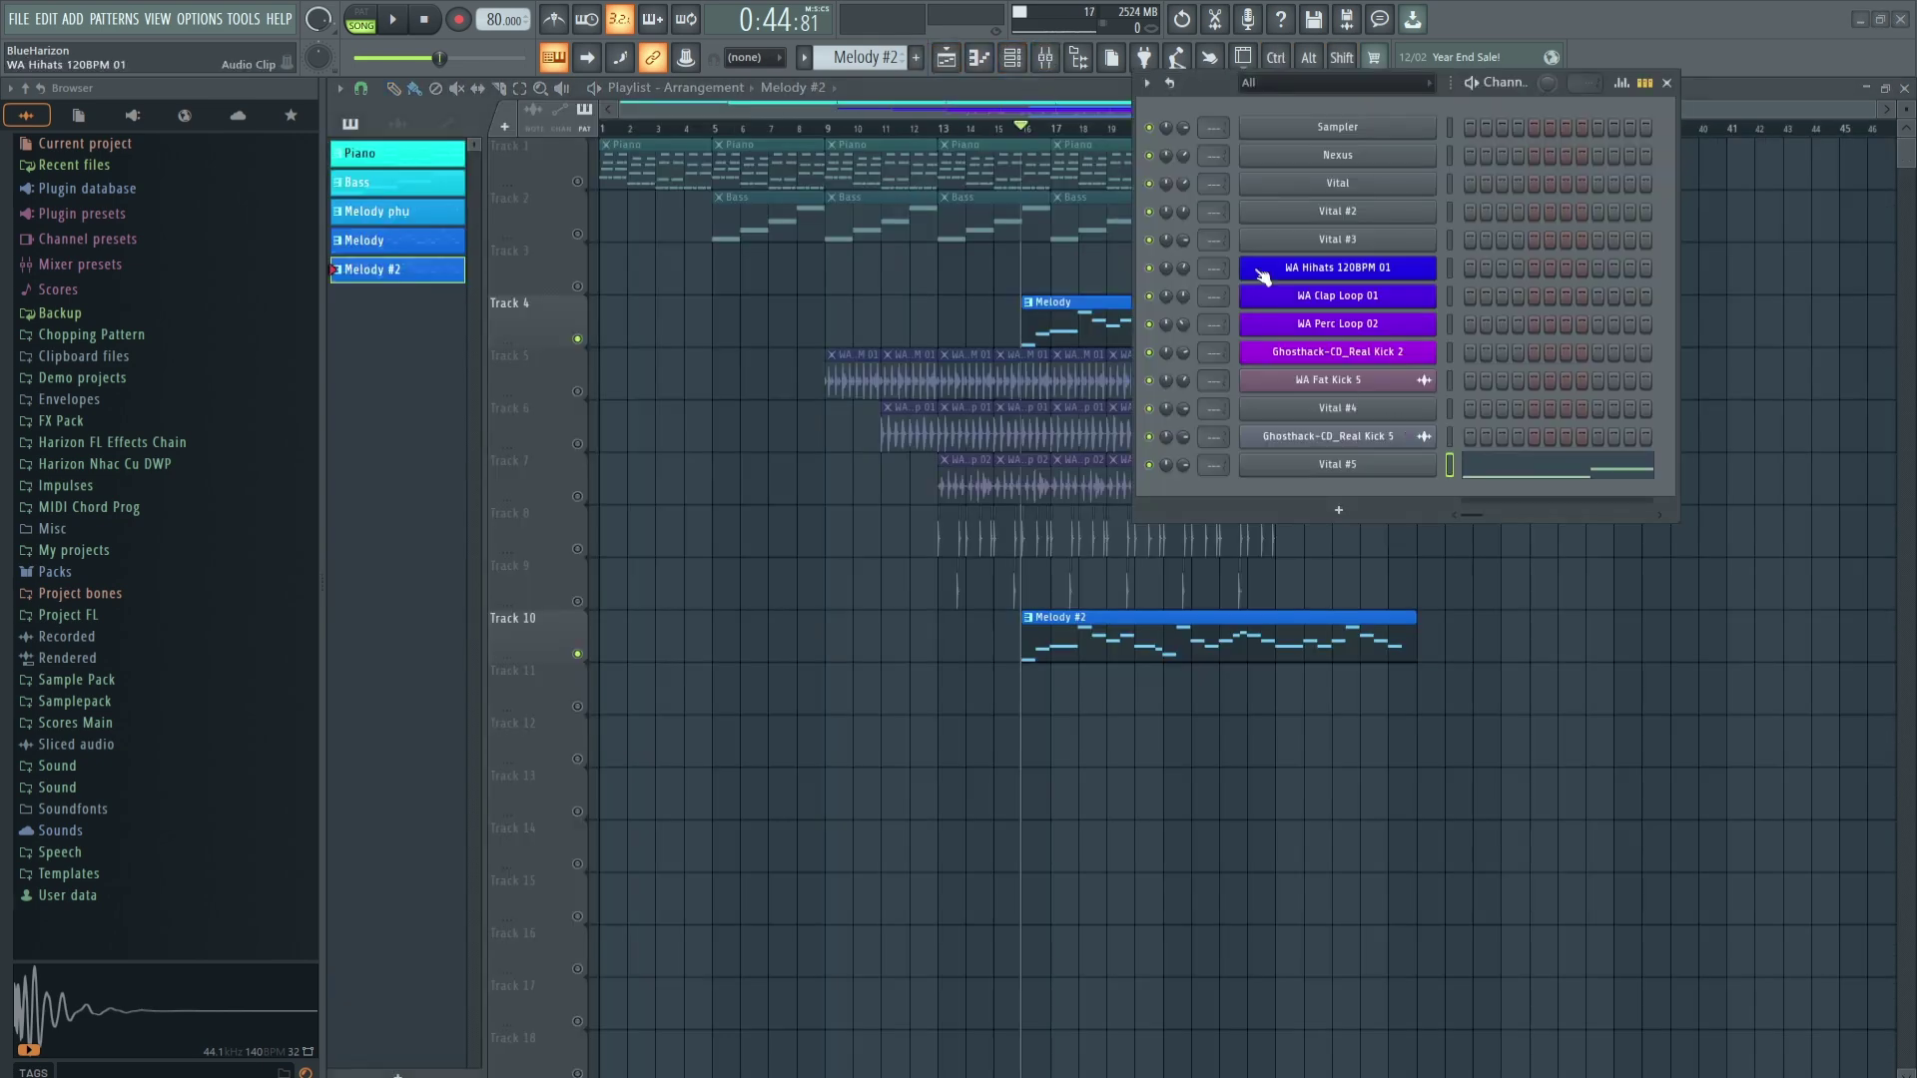
pyautogui.click(1451, 411)
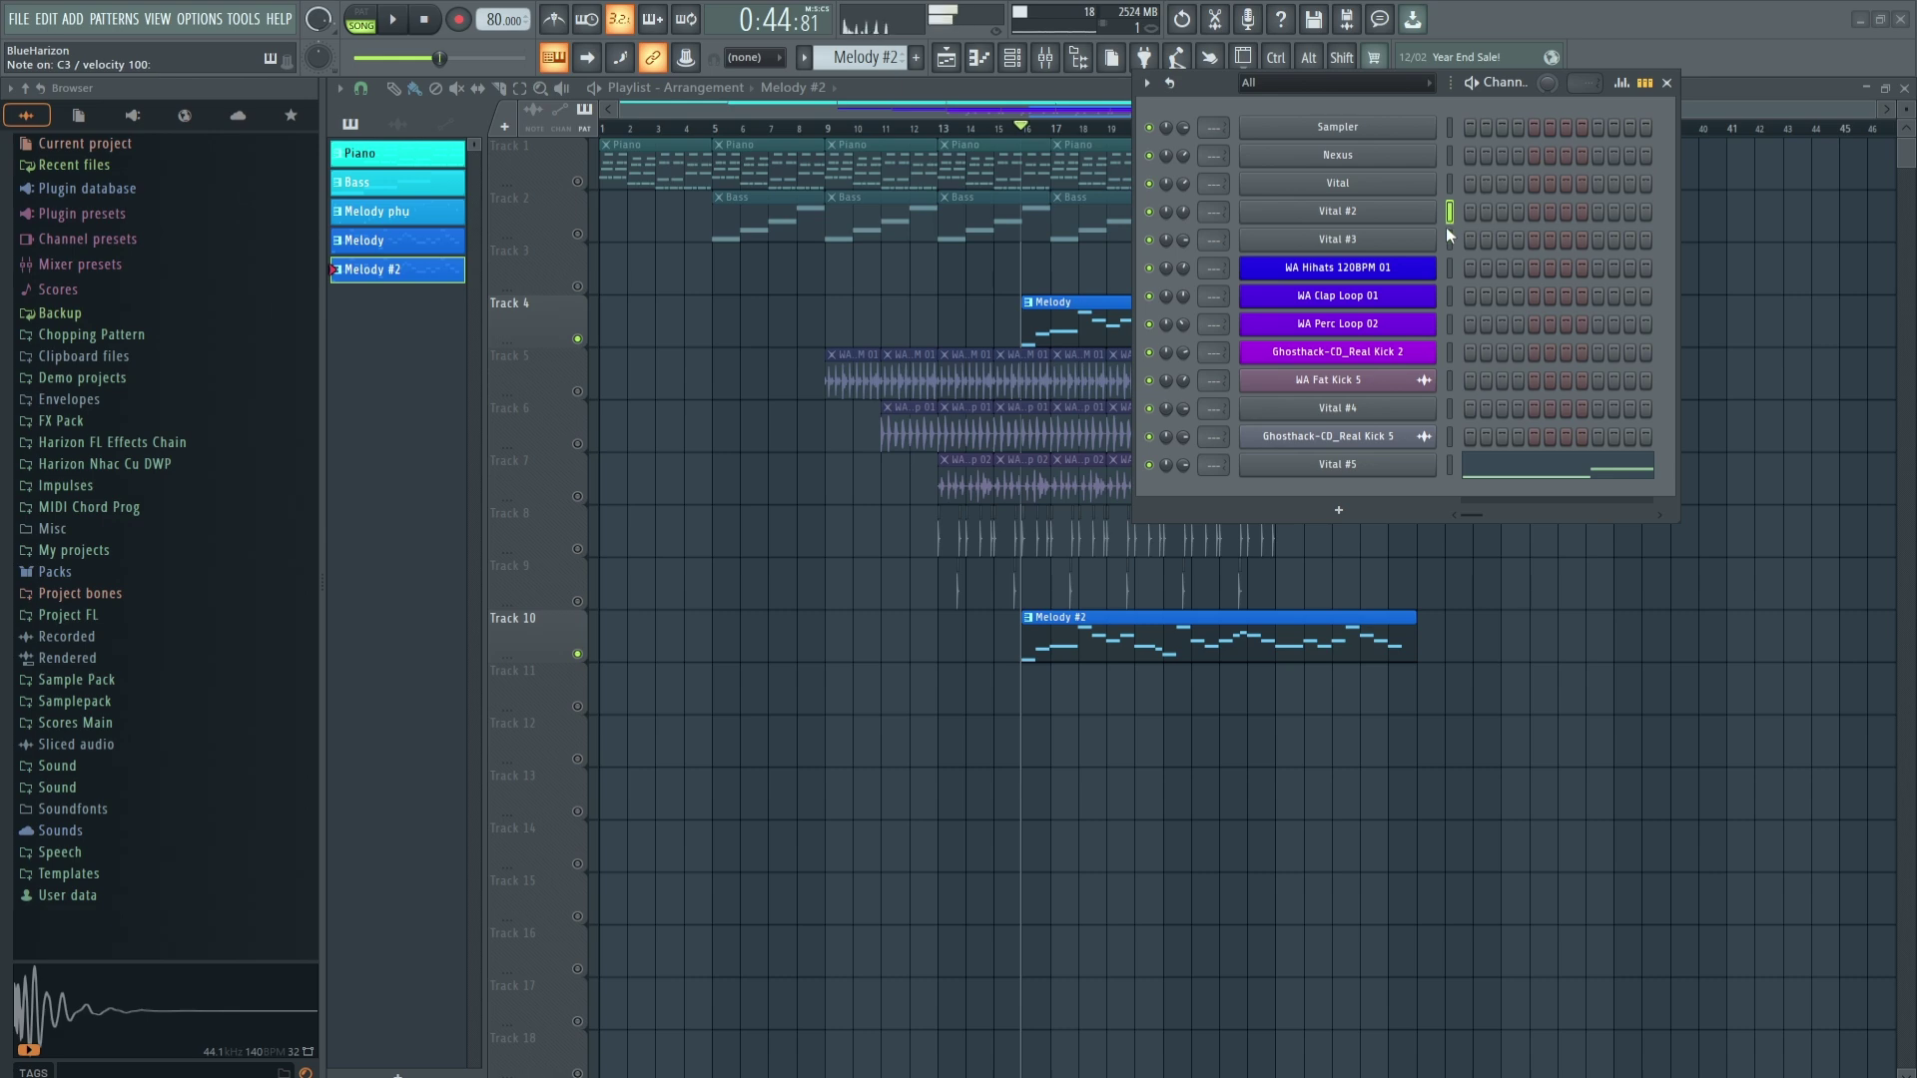
pyautogui.doubleClick(1058, 318)
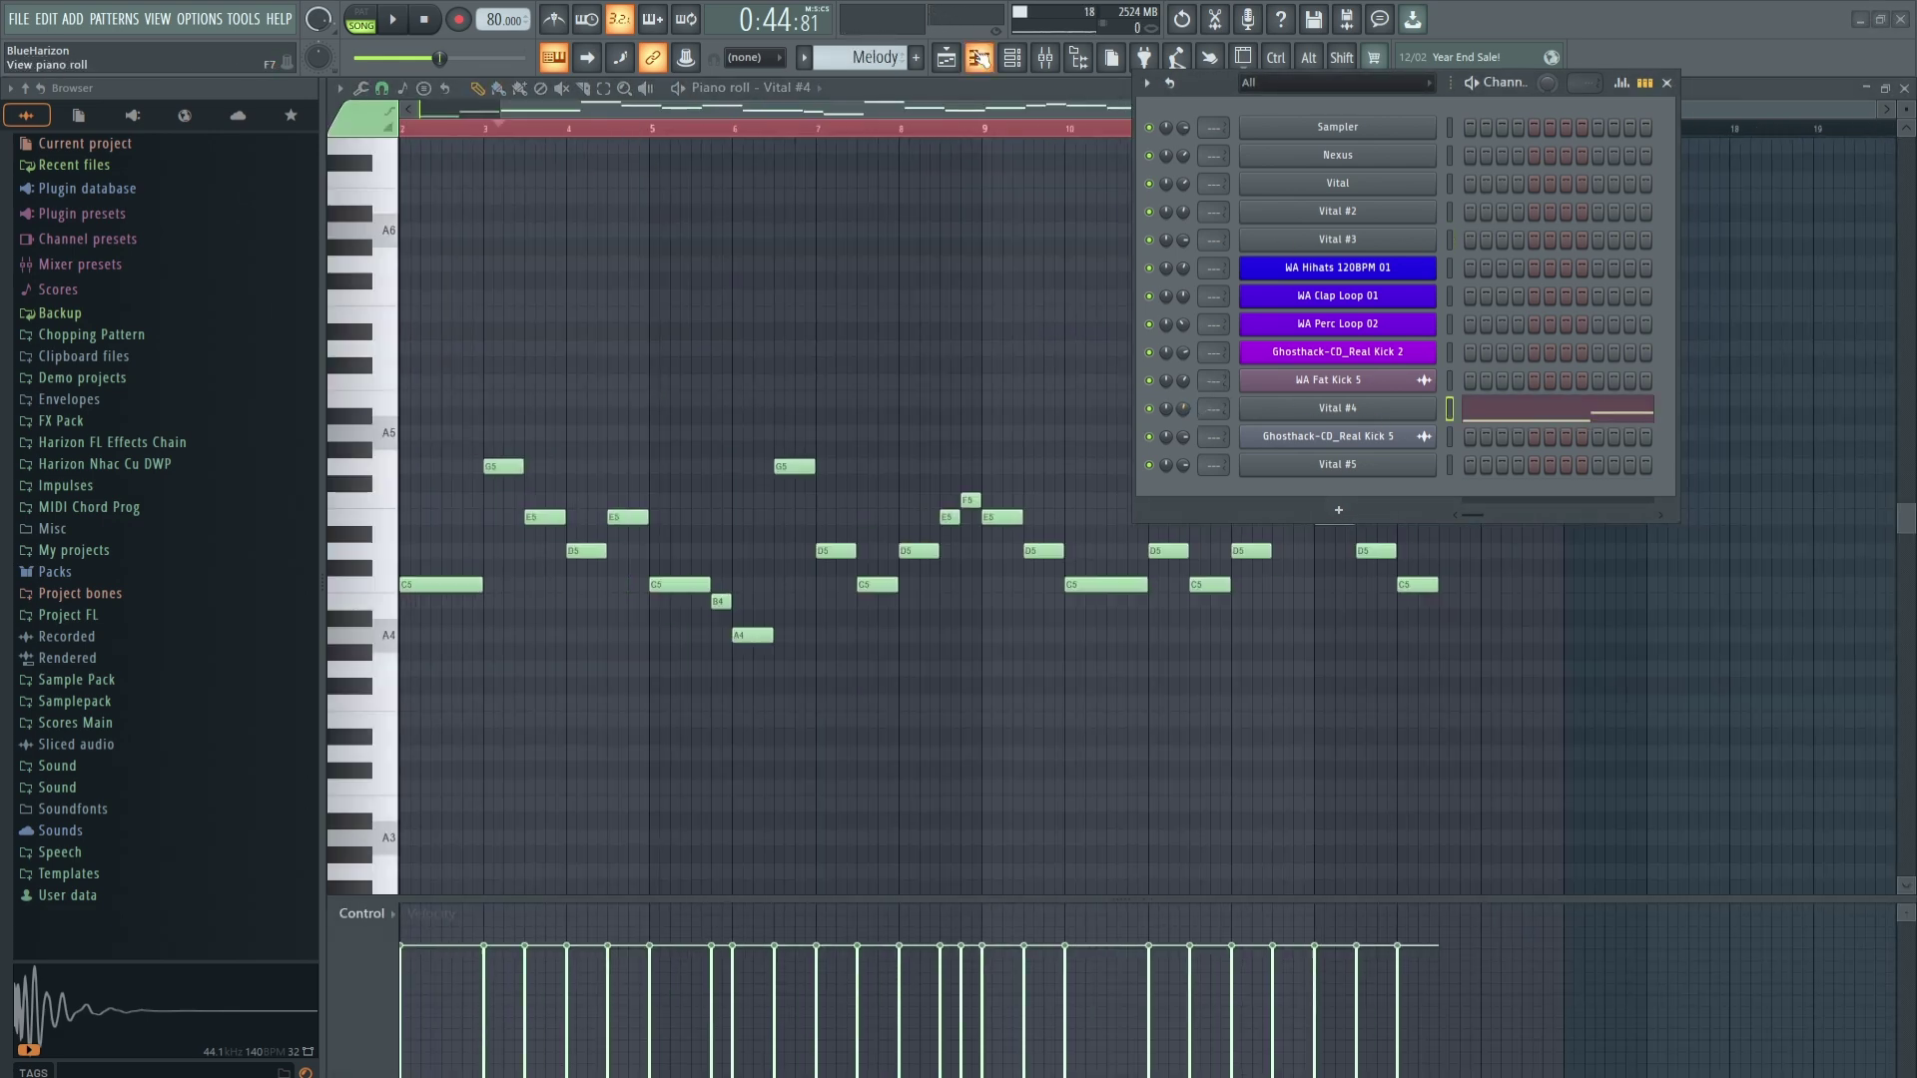
pyautogui.click(945, 57)
# Play the layered Melody and Melody #2 clips together with the channel rack hidden, then stop playback.
pyautogui.press('space')
pyautogui.press('F6')
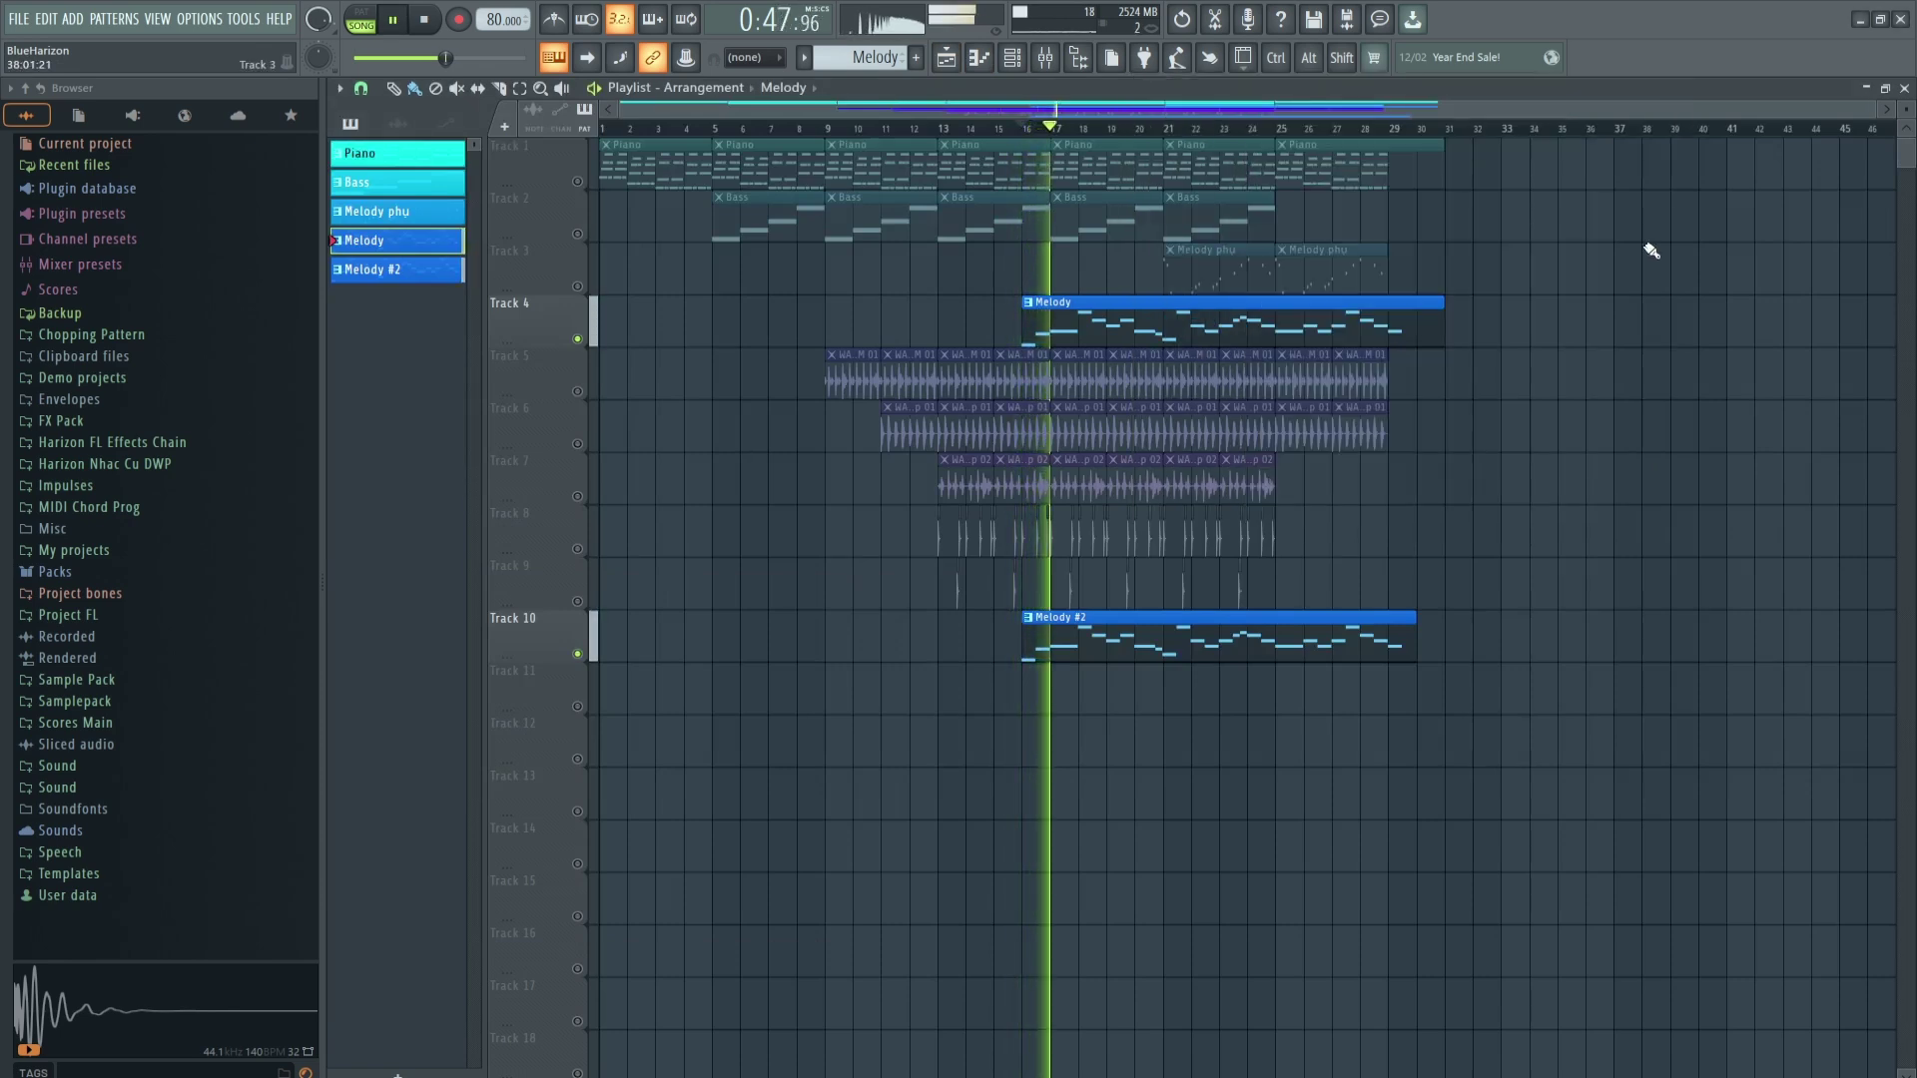
pyautogui.press('space')
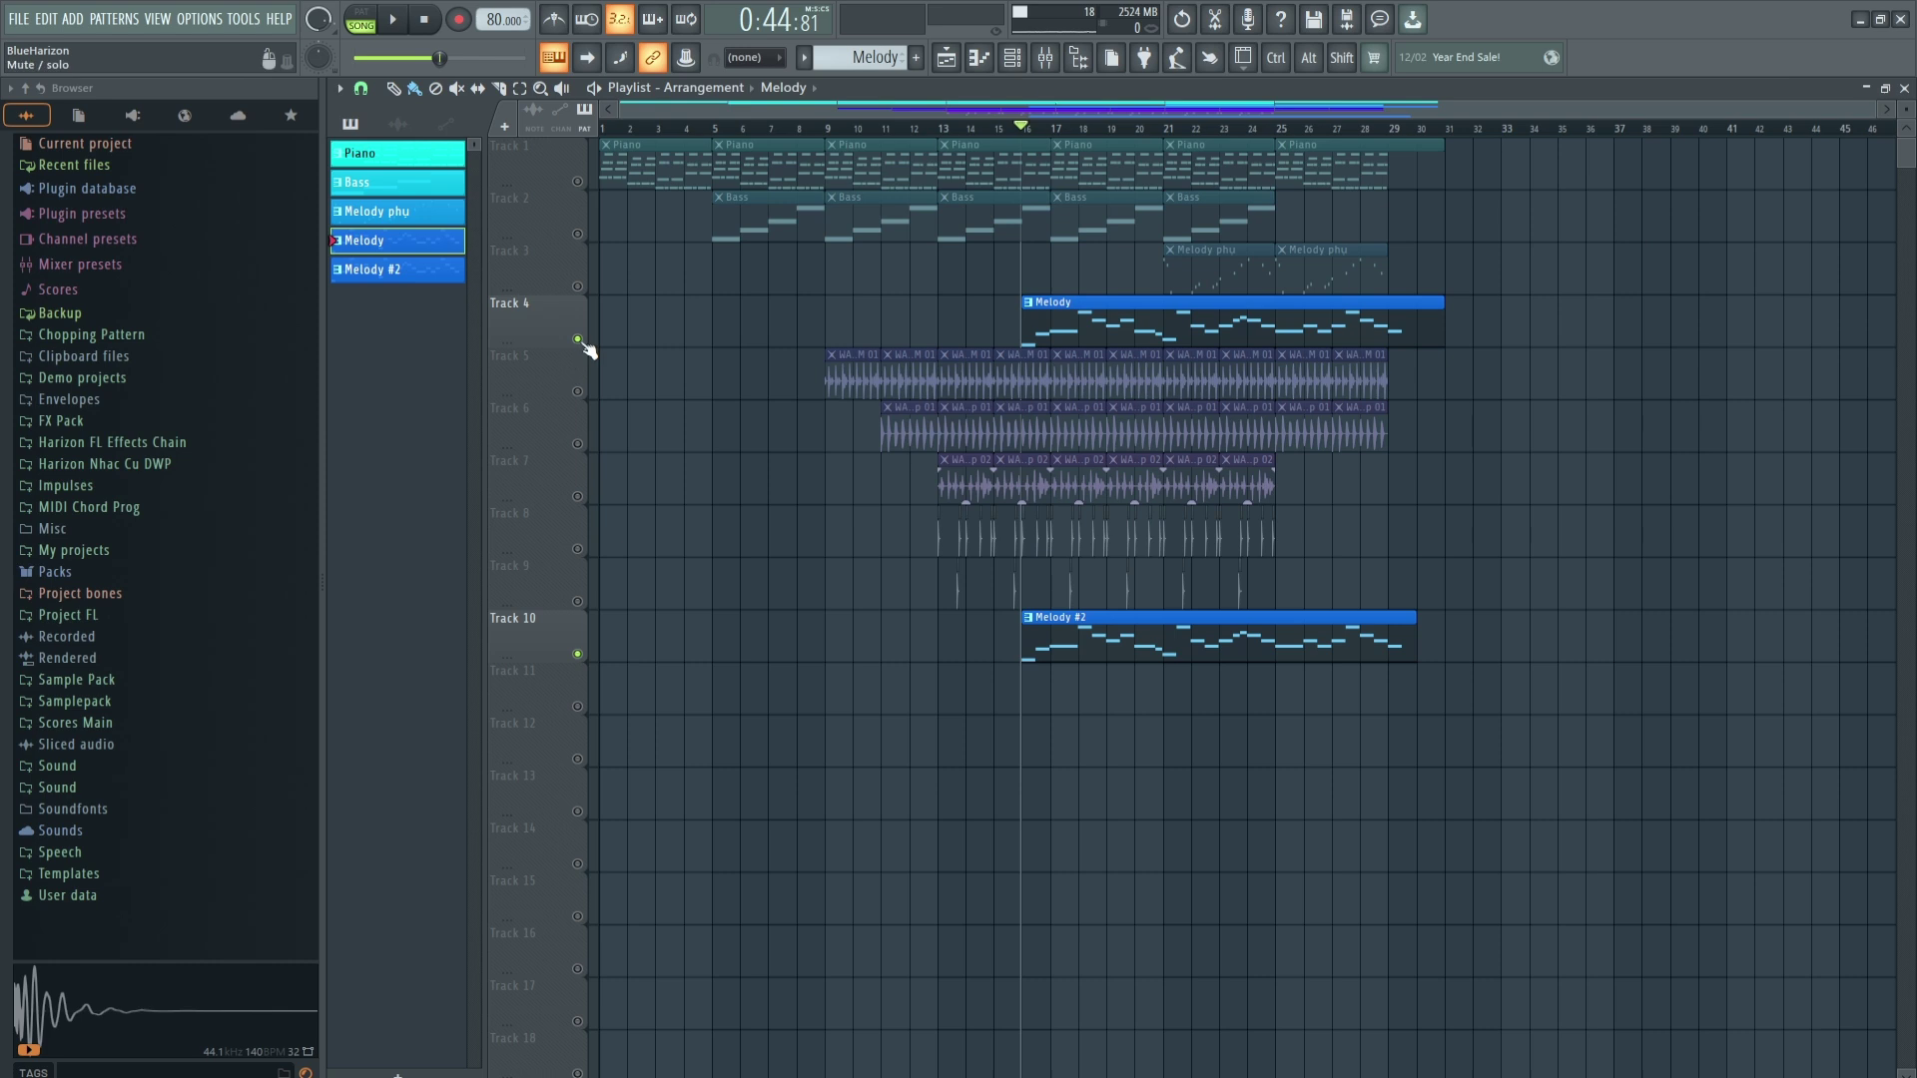
# Unsolo the melody tracks so all tracks are active and select the percussion clips on Track 7.
pyautogui.rightClick(579, 340)
pyautogui.rightClick(577, 339)
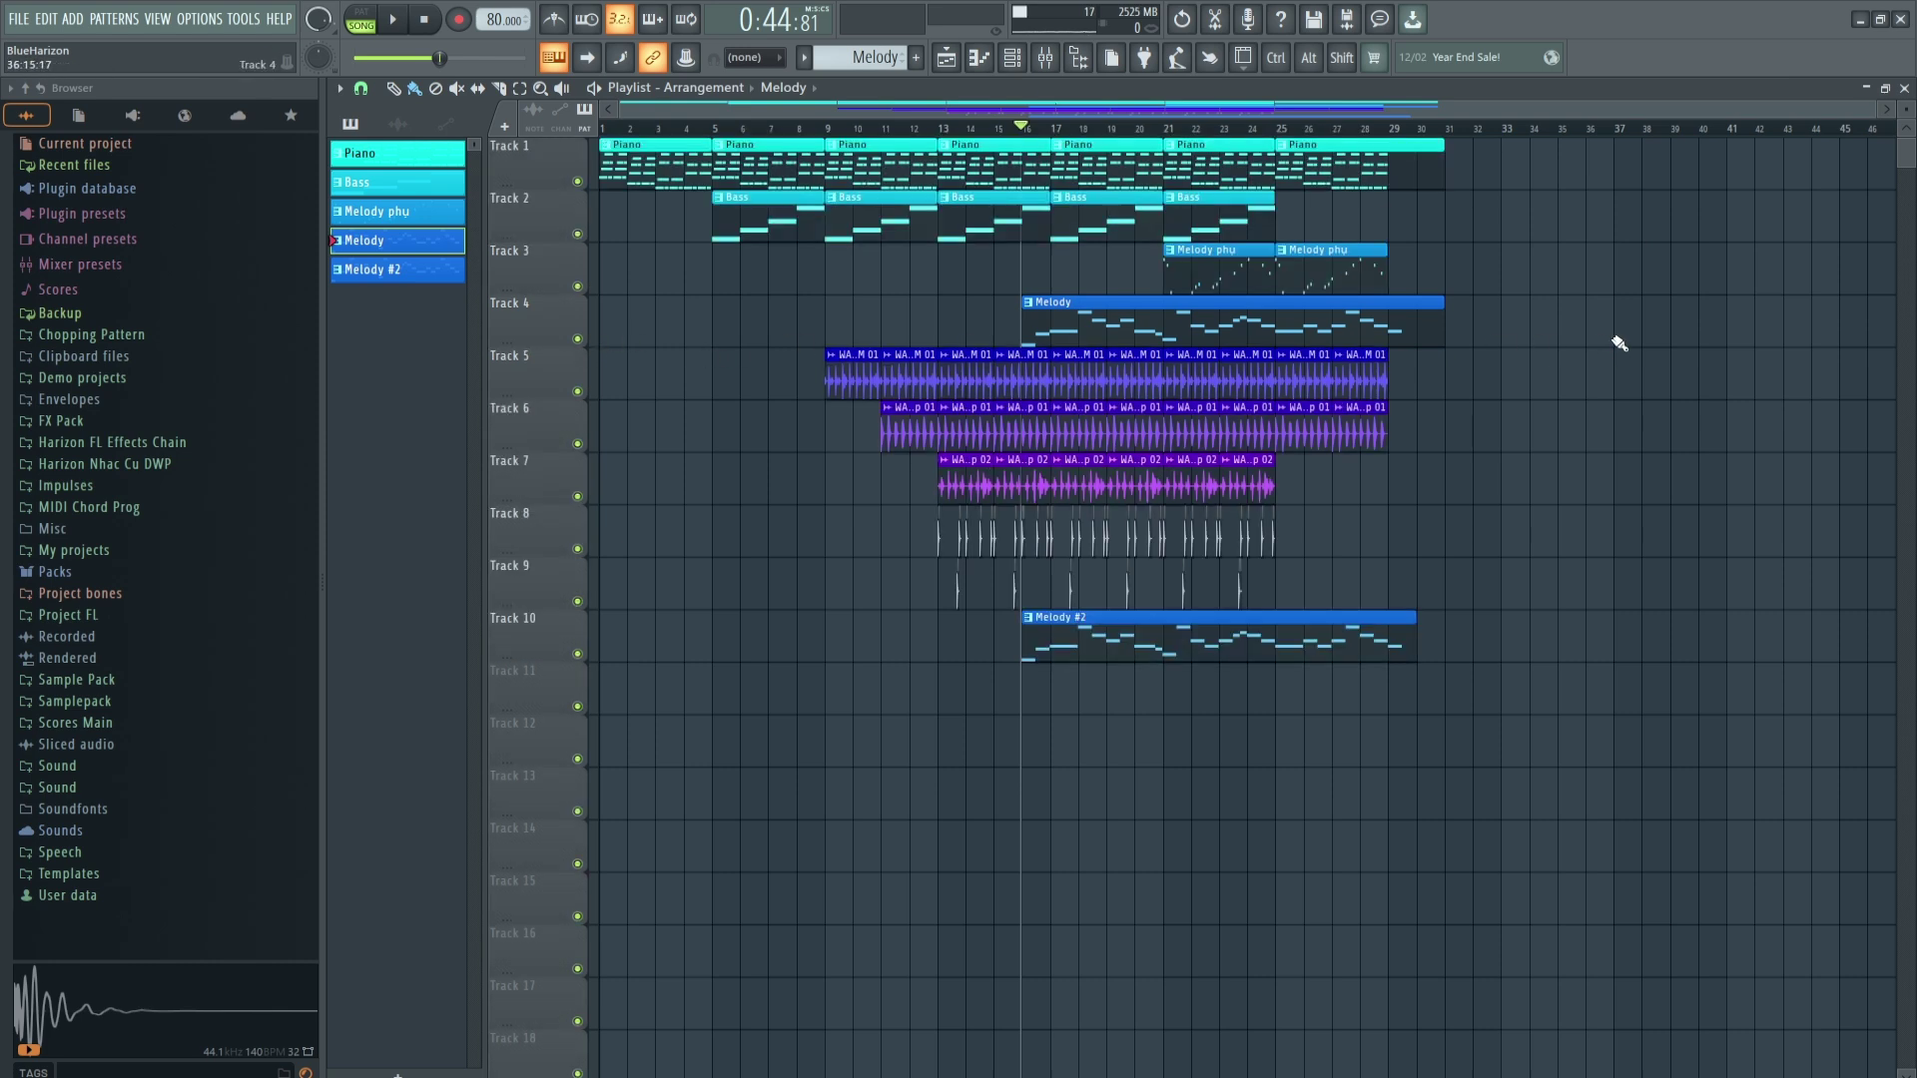
pyautogui.moveTo(1326, 476); pyautogui.dragTo(883, 484)
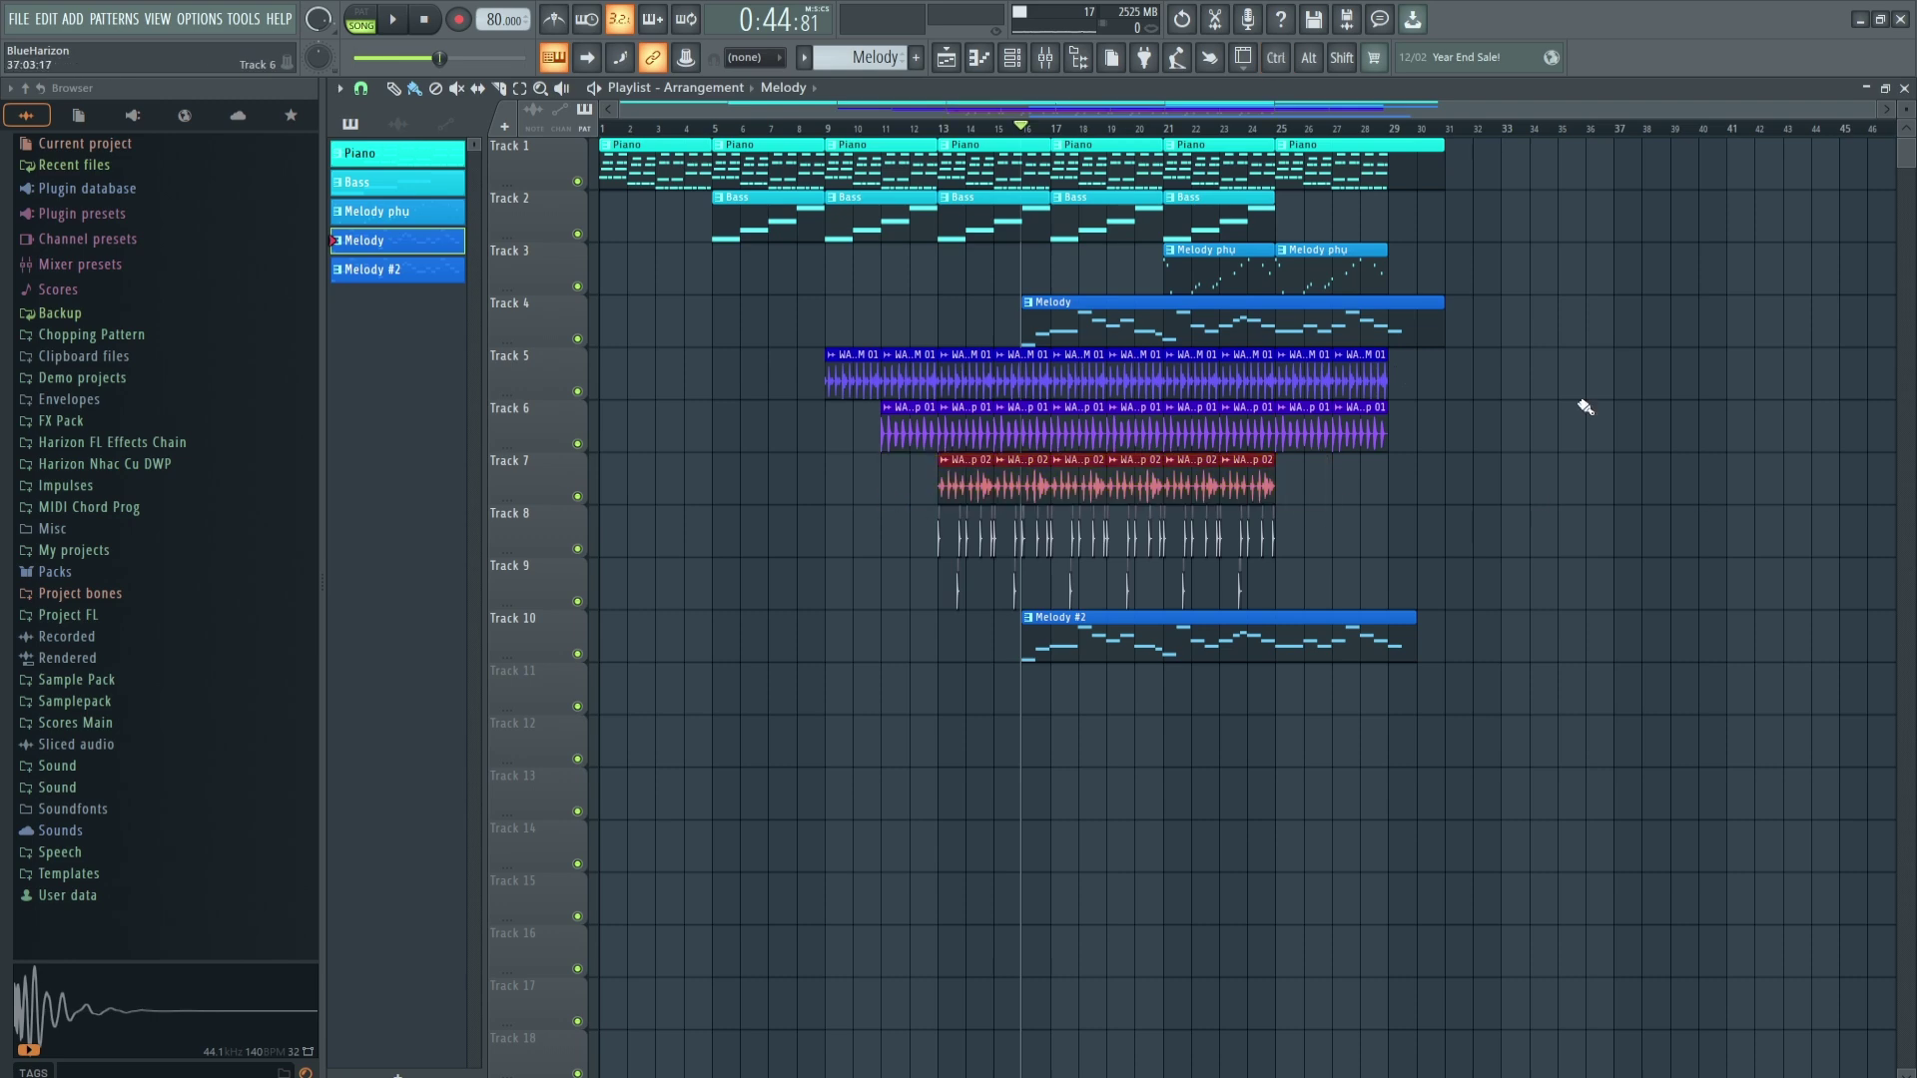
# Open Ozone Imager 2 on the mixer's Master, close the mixer and move the plugin window below the upper playlist tracks.
pyautogui.click(1014, 59)
pyautogui.click(1014, 59)
pyautogui.click(1046, 57)
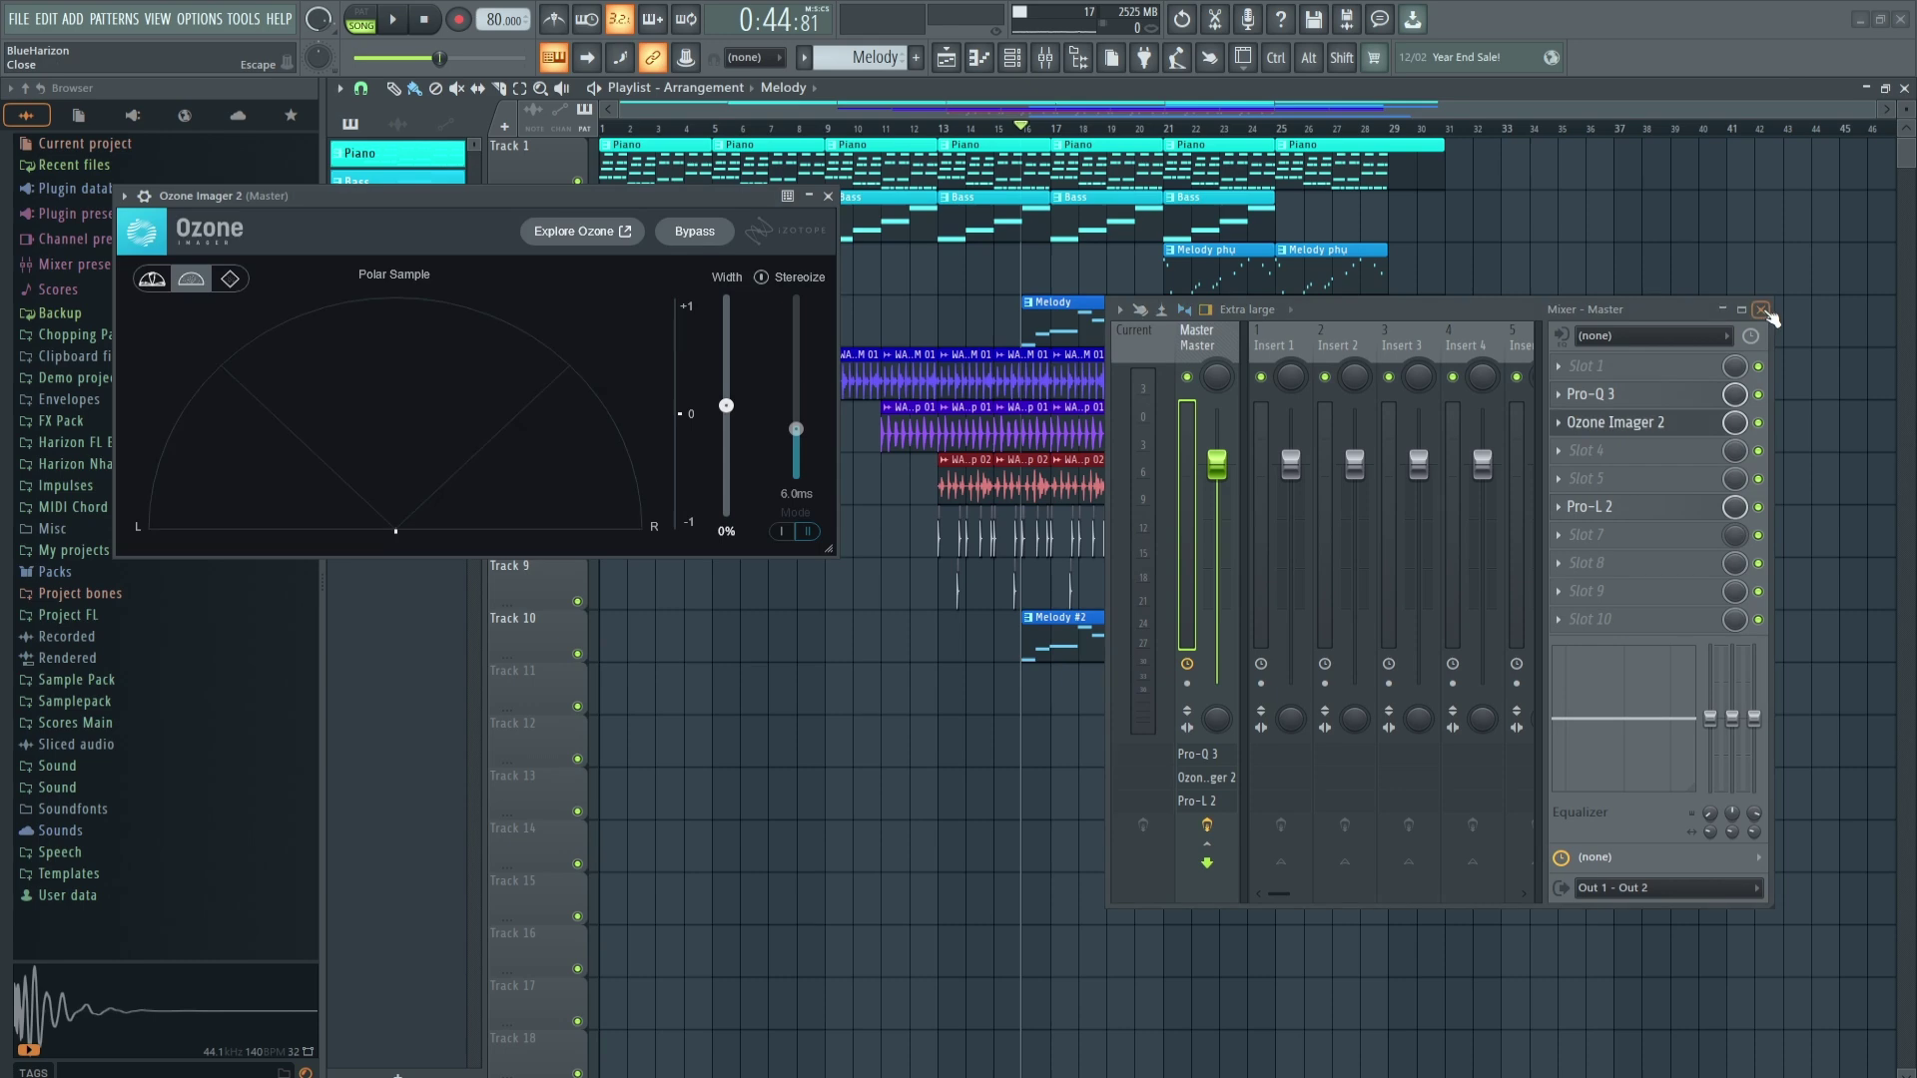
pyautogui.click(1760, 309)
pyautogui.moveTo(596, 201); pyautogui.dragTo(613, 585)
# Solo and play Track 8, compare its stereo image in Ozone Imager's Polar Level and Polar Sample views, then stop playback.
pyautogui.rightClick(578, 550)
pyautogui.press('space')
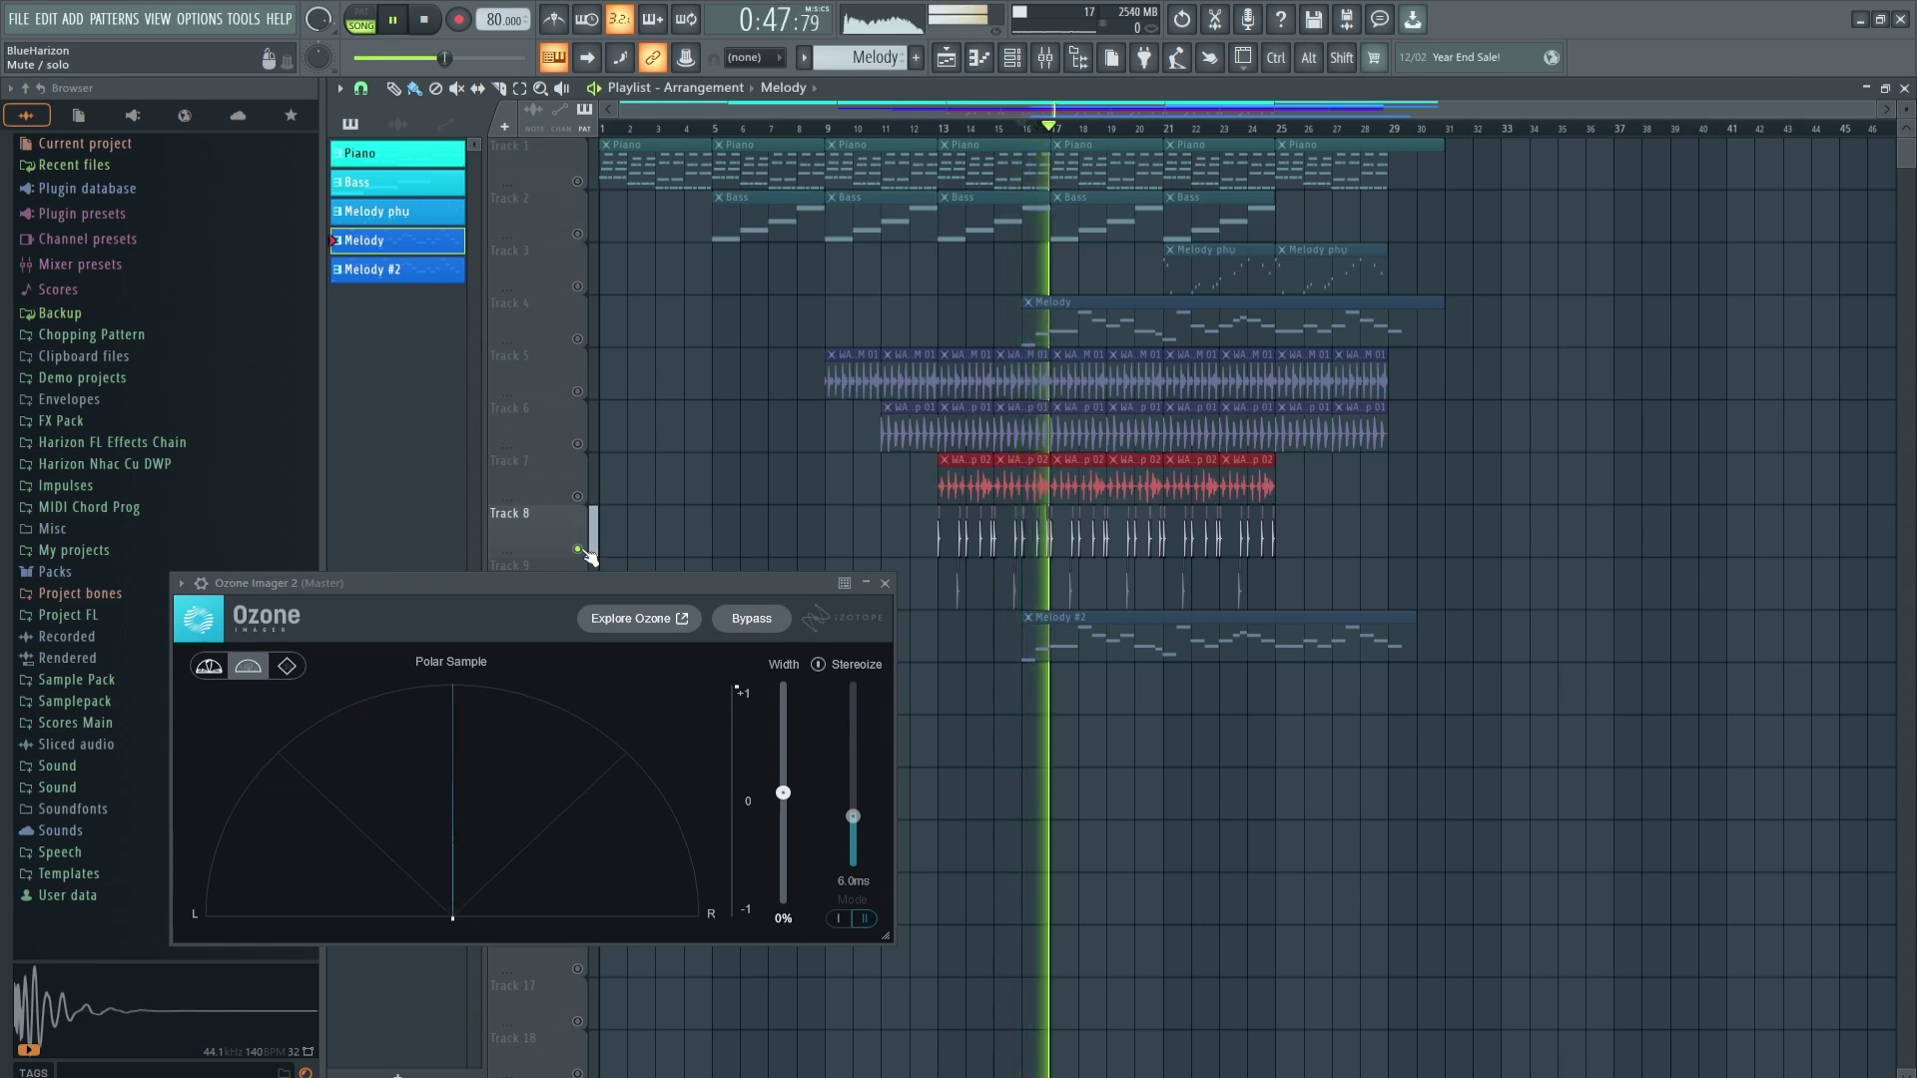
pyautogui.click(209, 666)
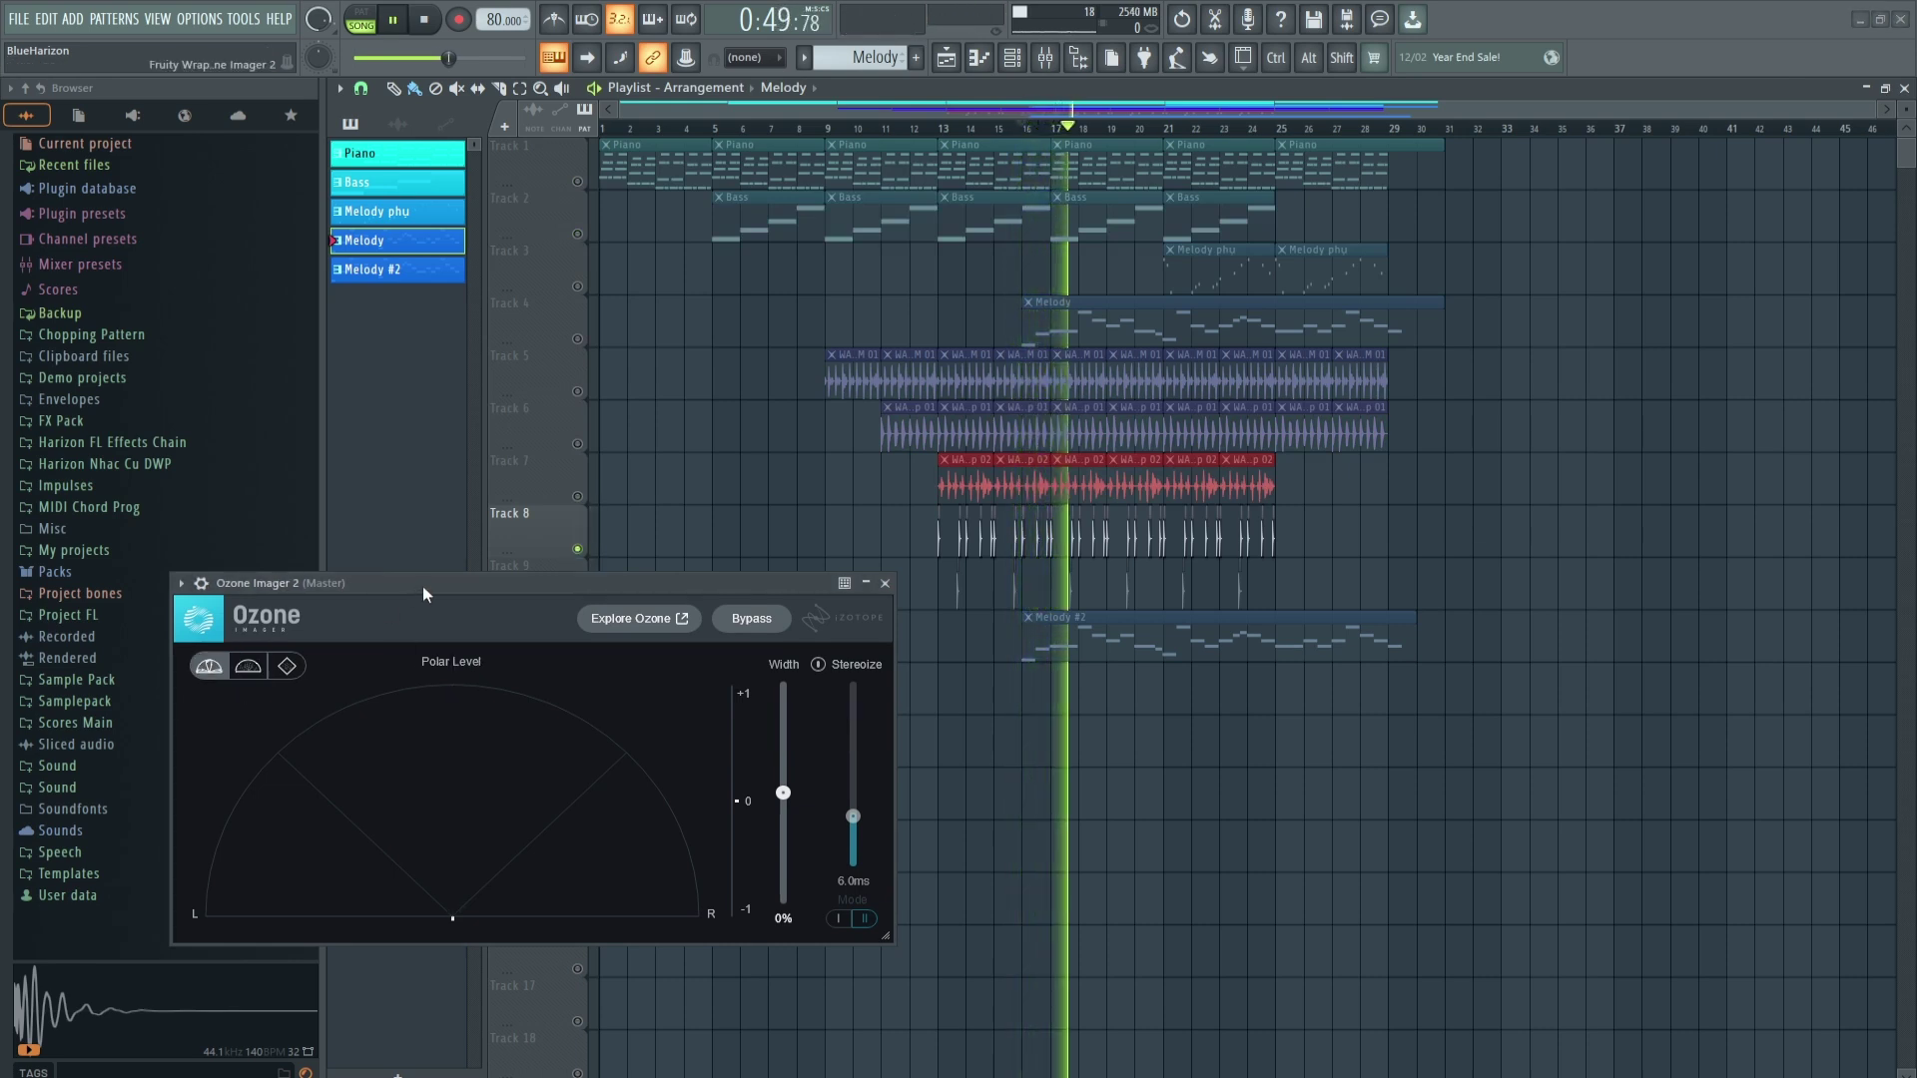
pyautogui.moveTo(426, 585); pyautogui.dragTo(393, 515)
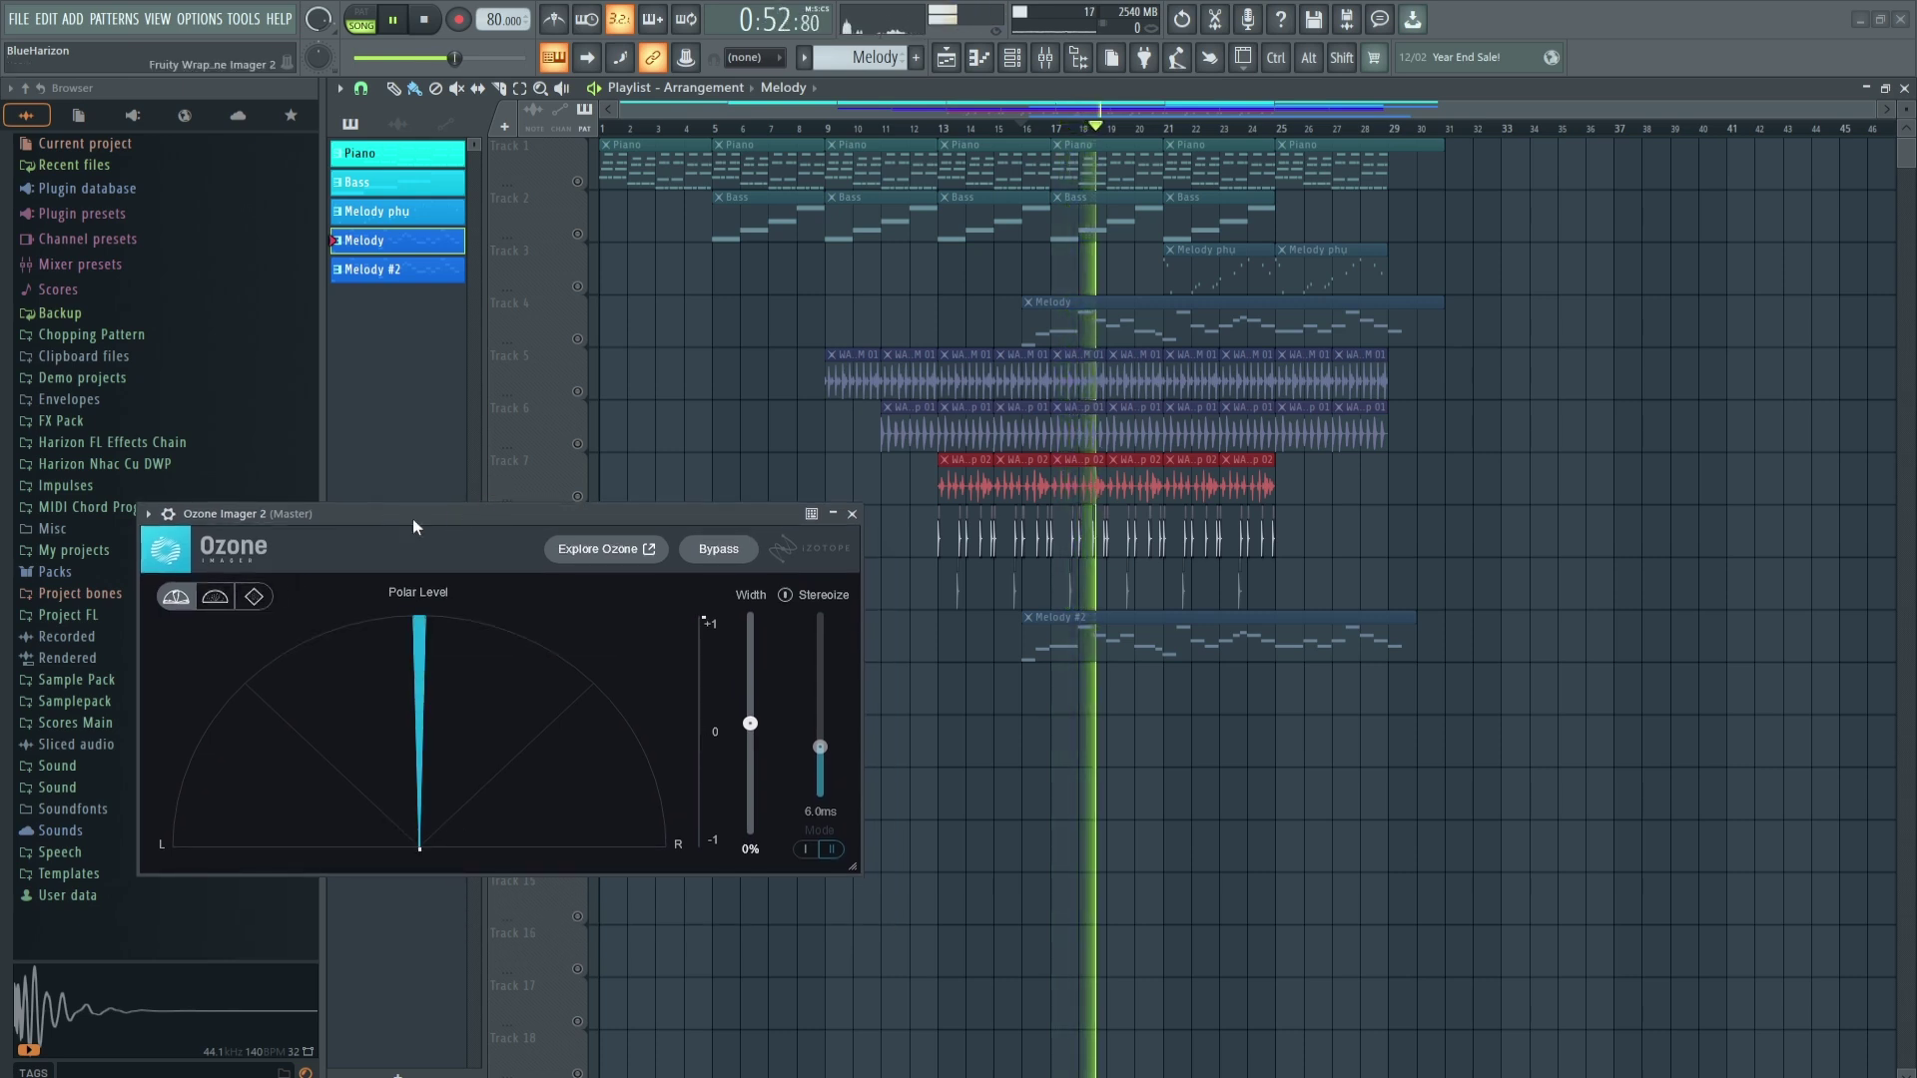
pyautogui.click(215, 596)
pyautogui.press('space')
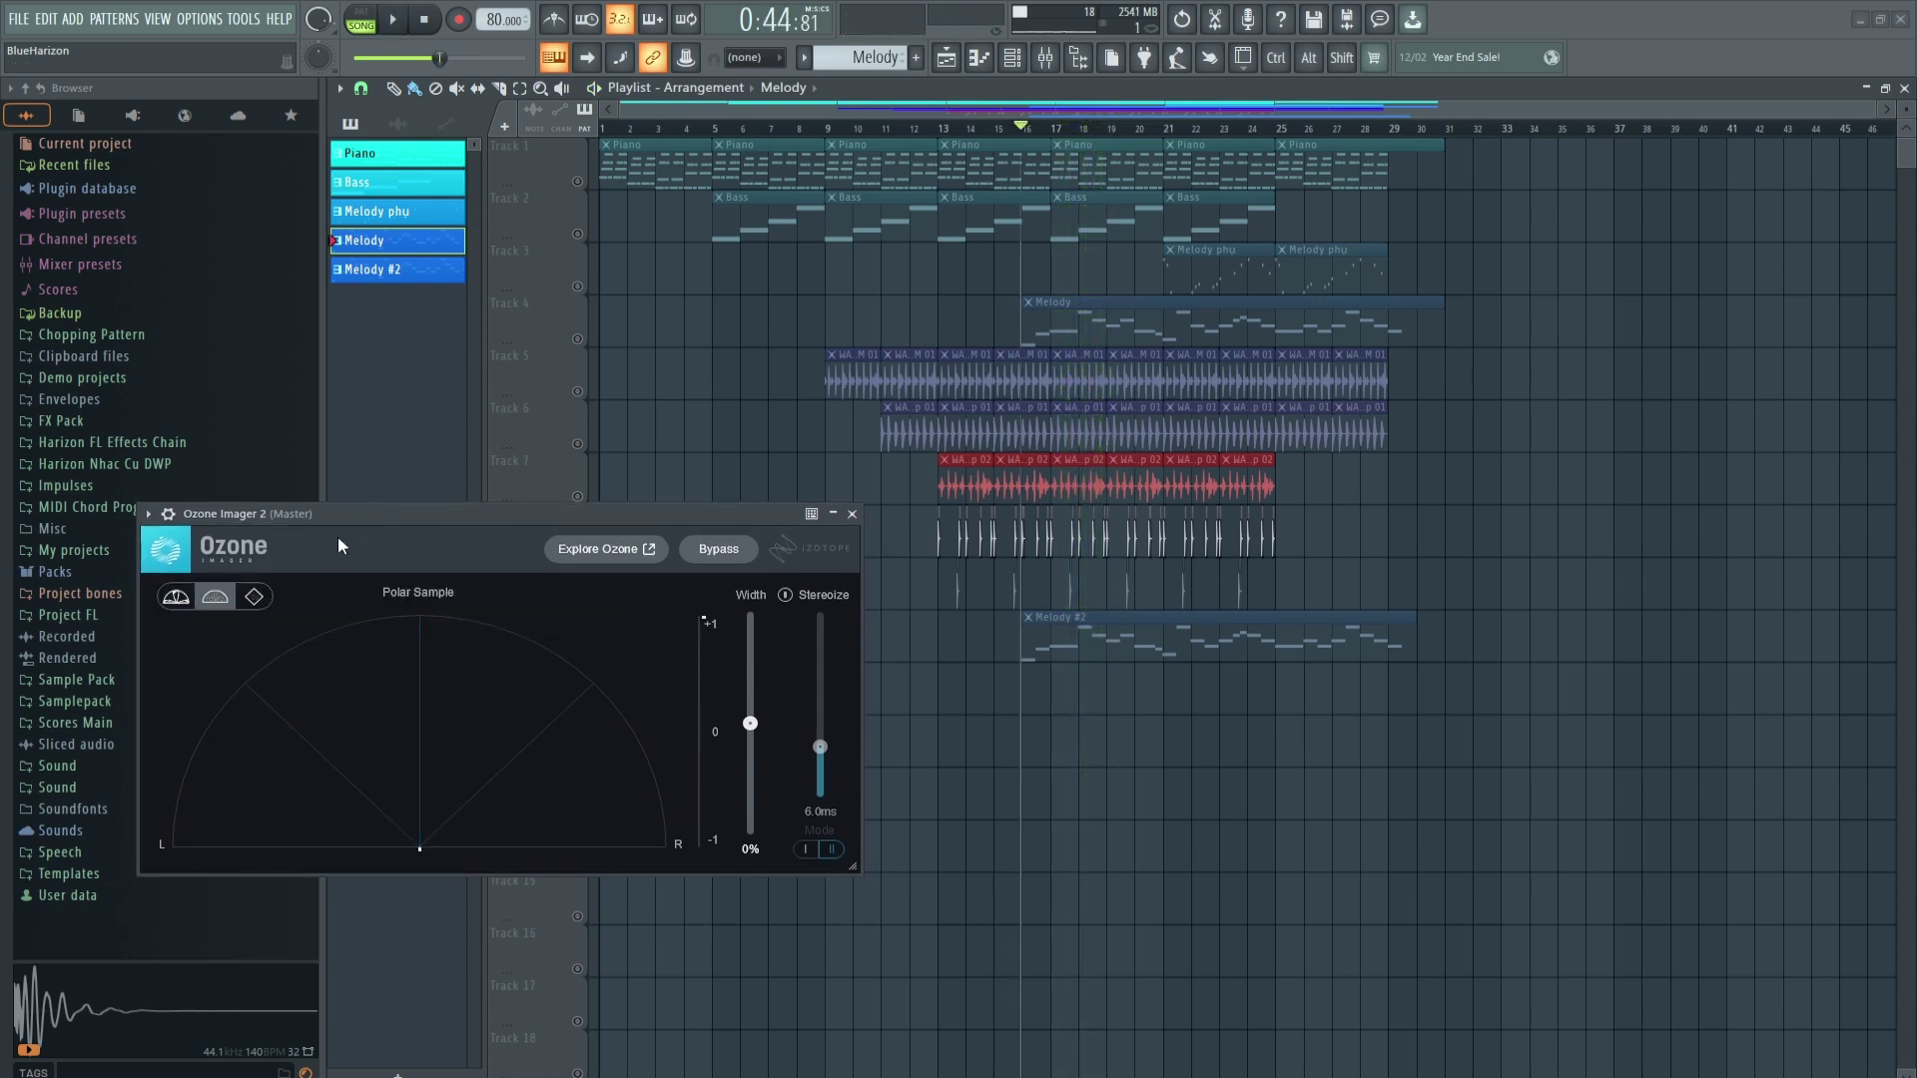
# Solo and play Track 7 to examine its stereo image in Ozone Imager's Polar Sample view, then stop playback.
pyautogui.rightClick(595, 491)
pyautogui.click(605, 502)
pyautogui.press('space')
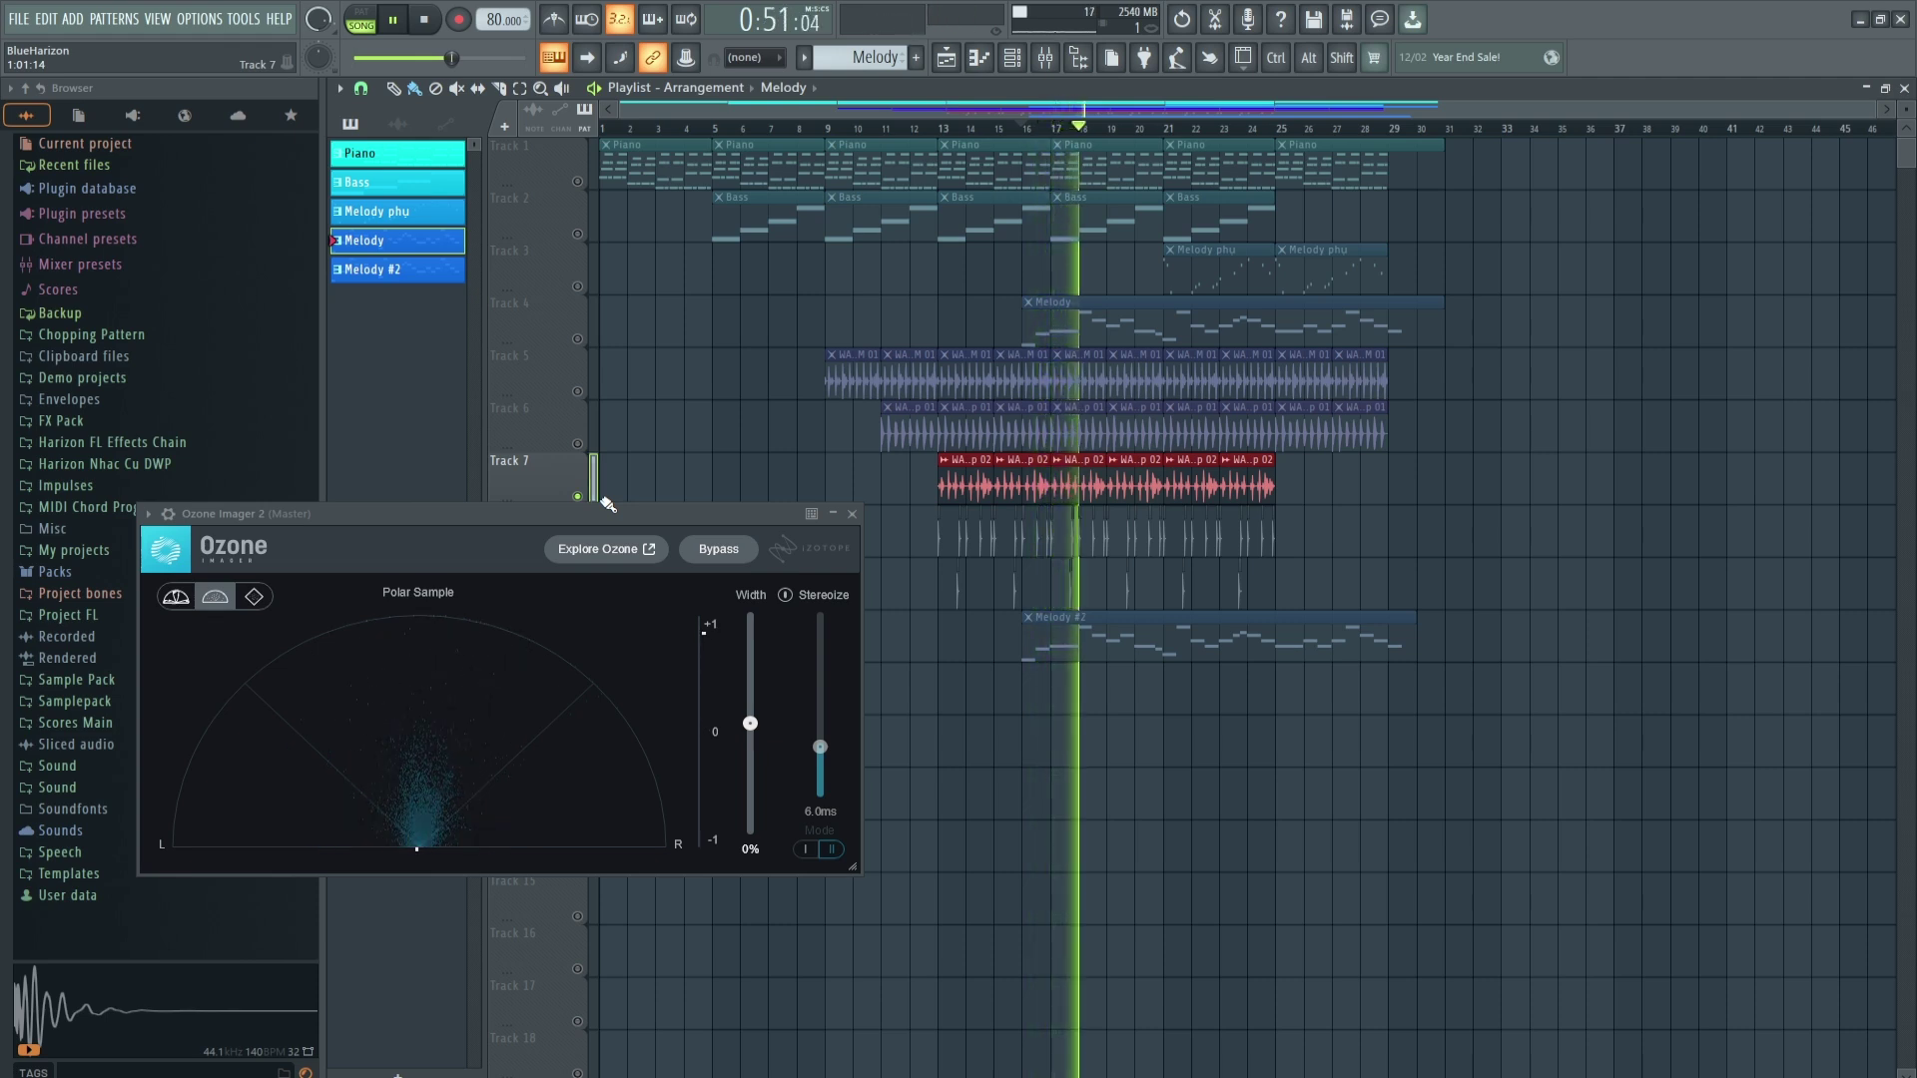
pyautogui.press('space')
# Solo and play the clap loops on Track 6 to check their stereo width in Ozone Imager, then stop playback.
pyautogui.click(588, 449)
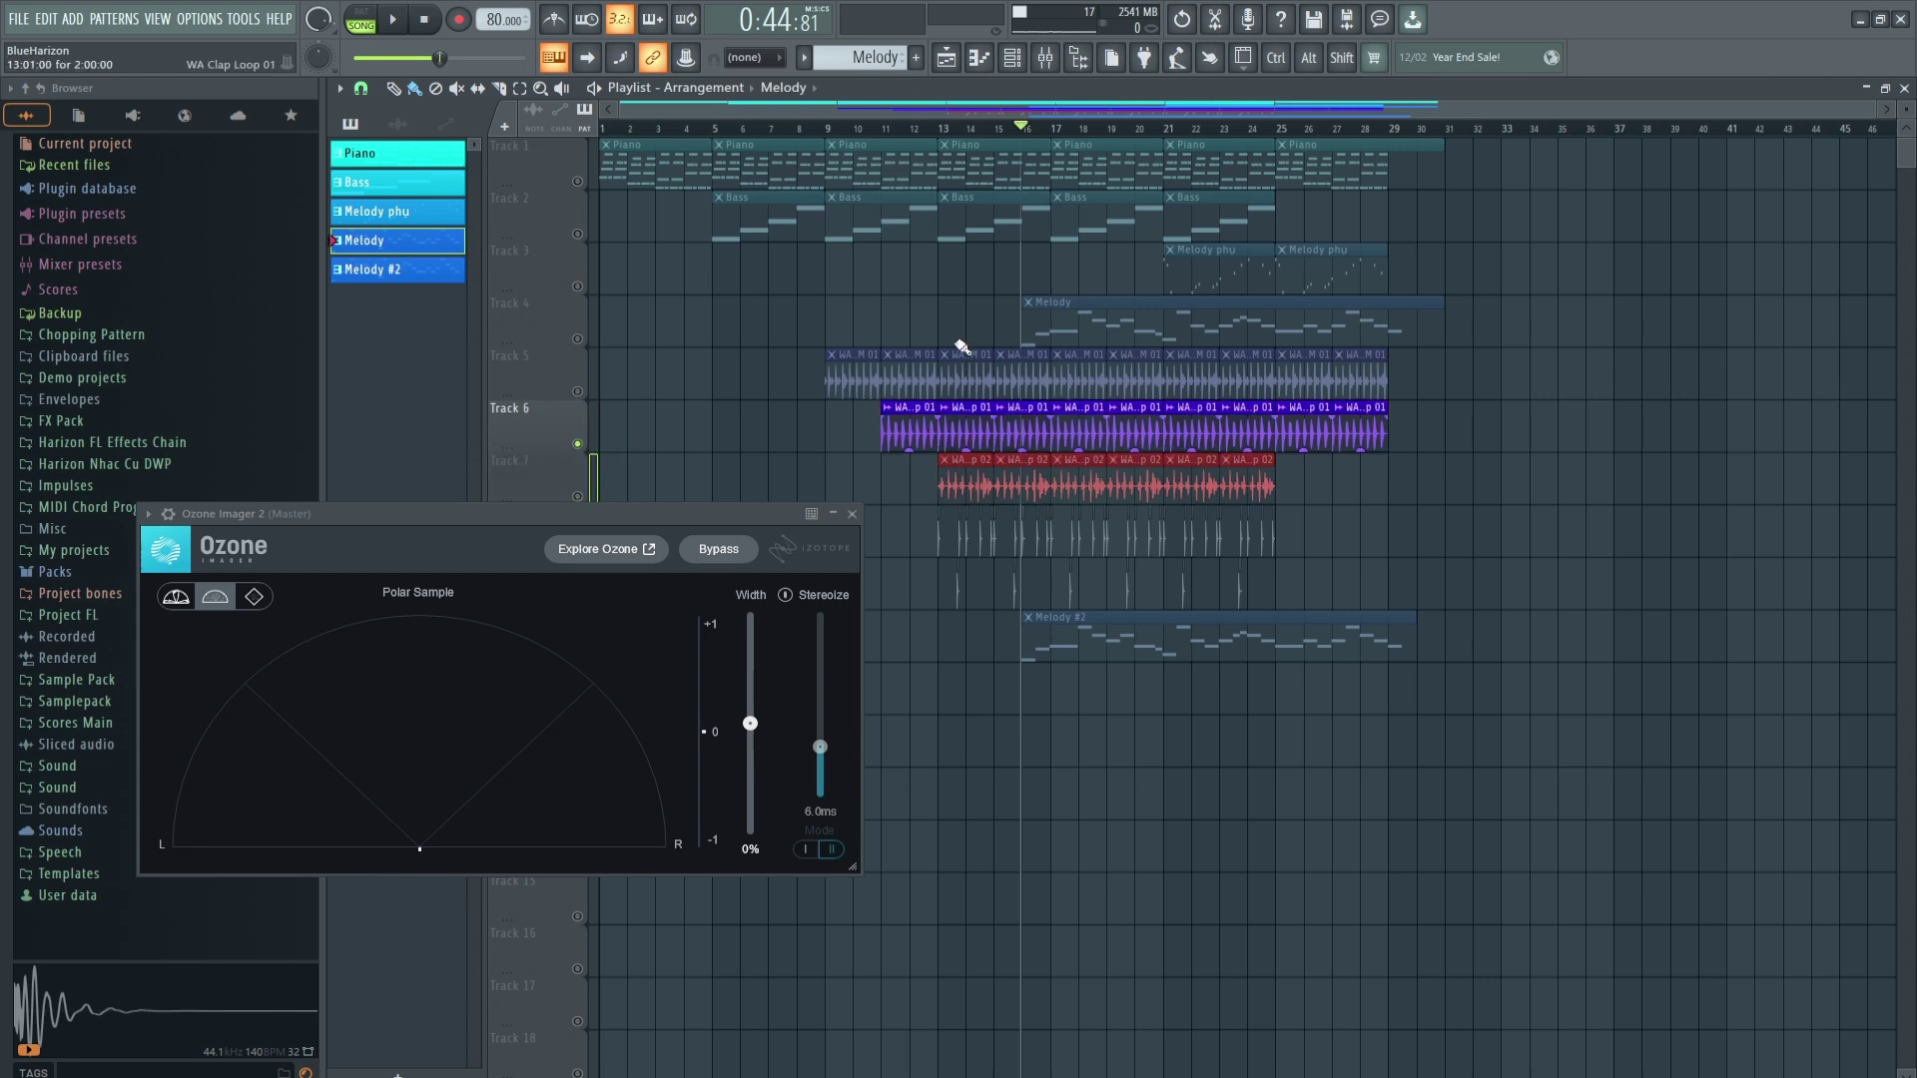
pyautogui.press('space')
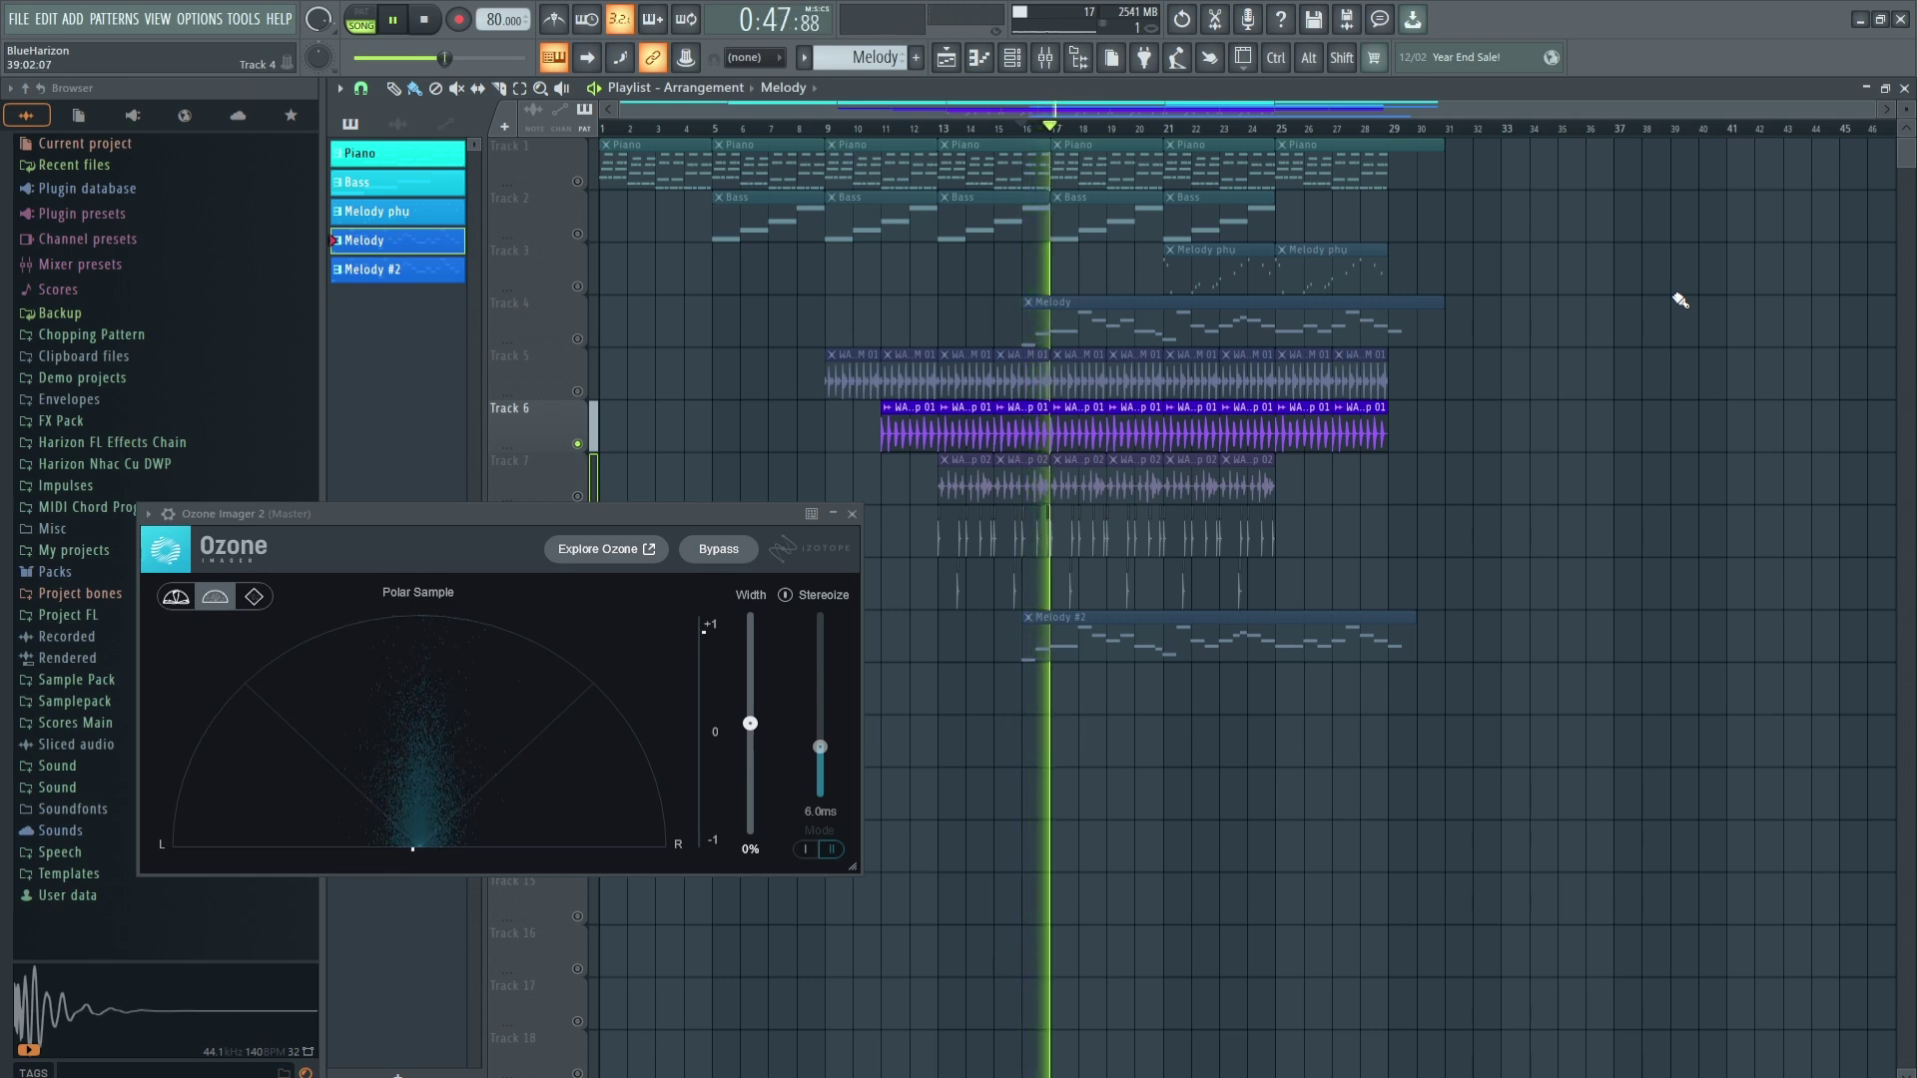
pyautogui.press('space')
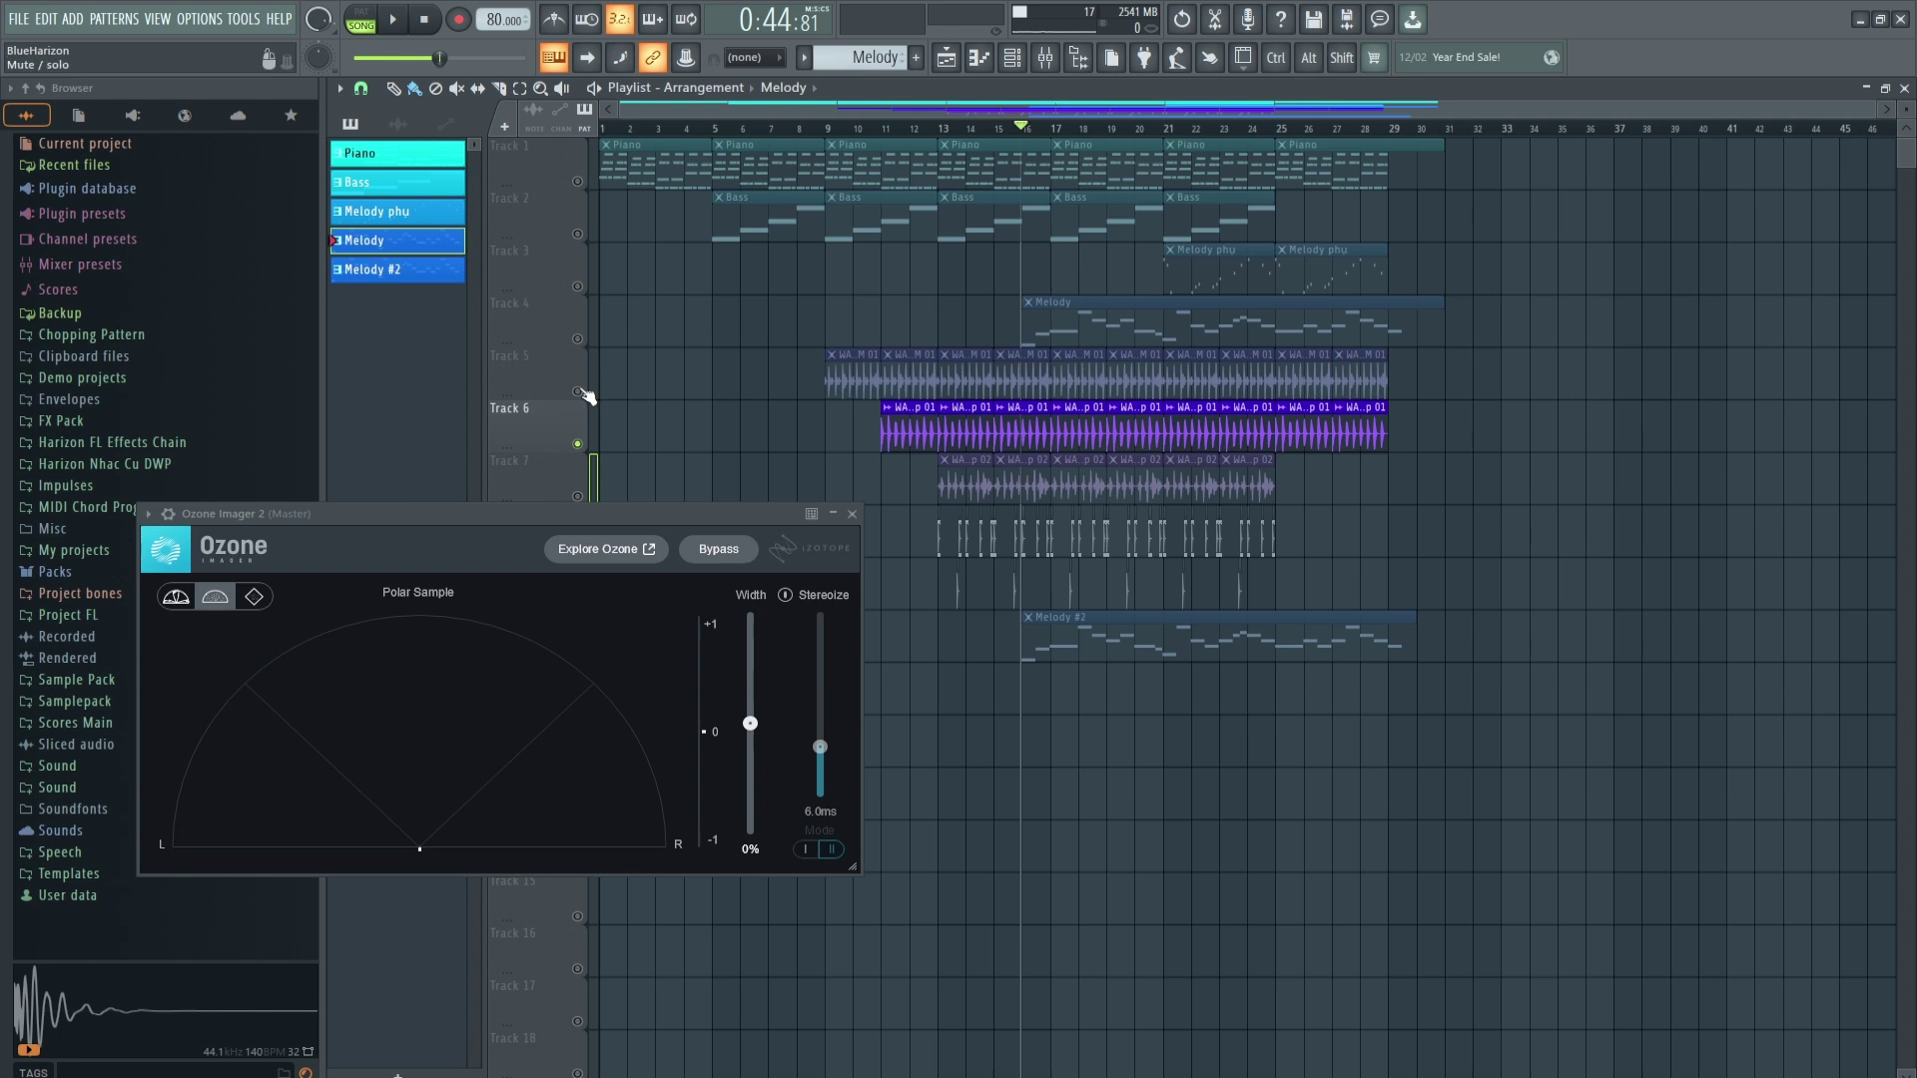
# Shift the Ozone Imager window slightly, then solo and play the hi-hat loops on Track 5 to check their stereo spread.
pyautogui.moveTo(619, 520); pyautogui.dragTo(637, 530)
pyautogui.click(590, 458)
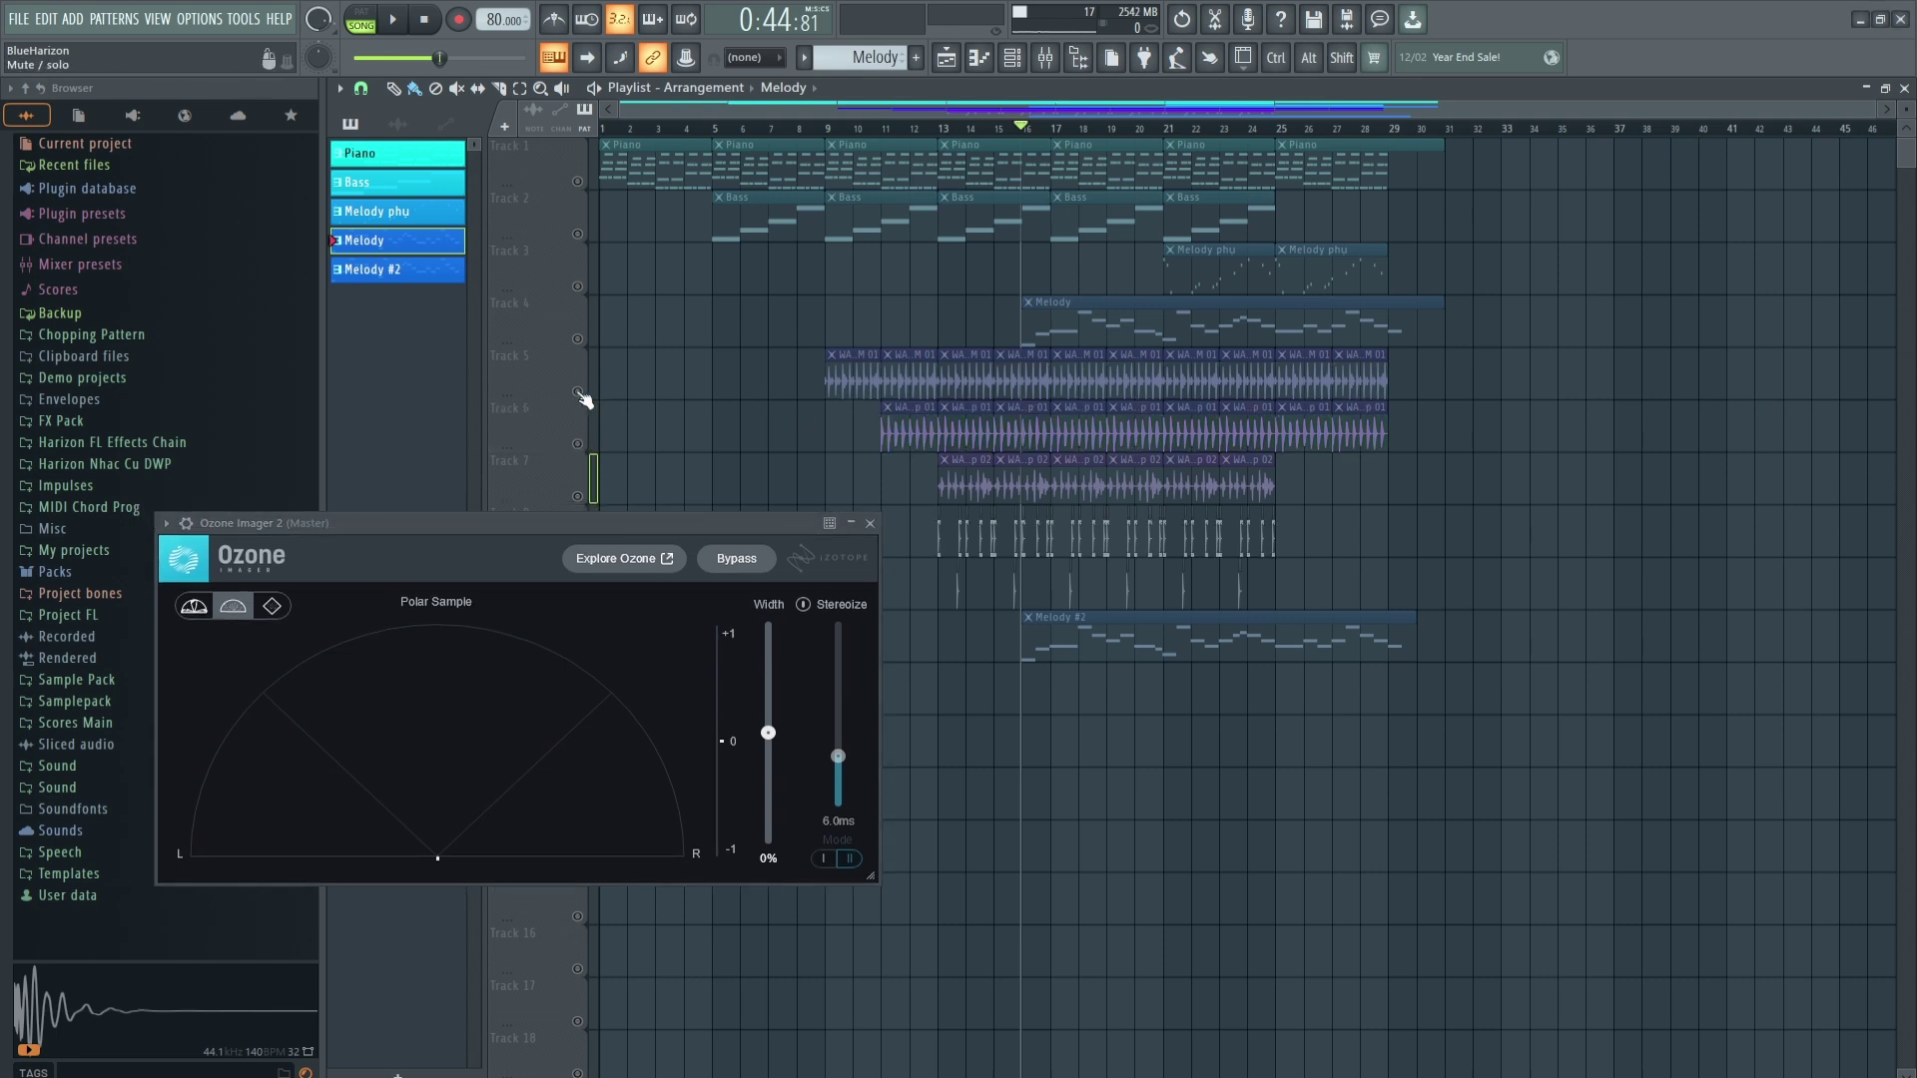
pyautogui.click(584, 396)
pyautogui.press('space')
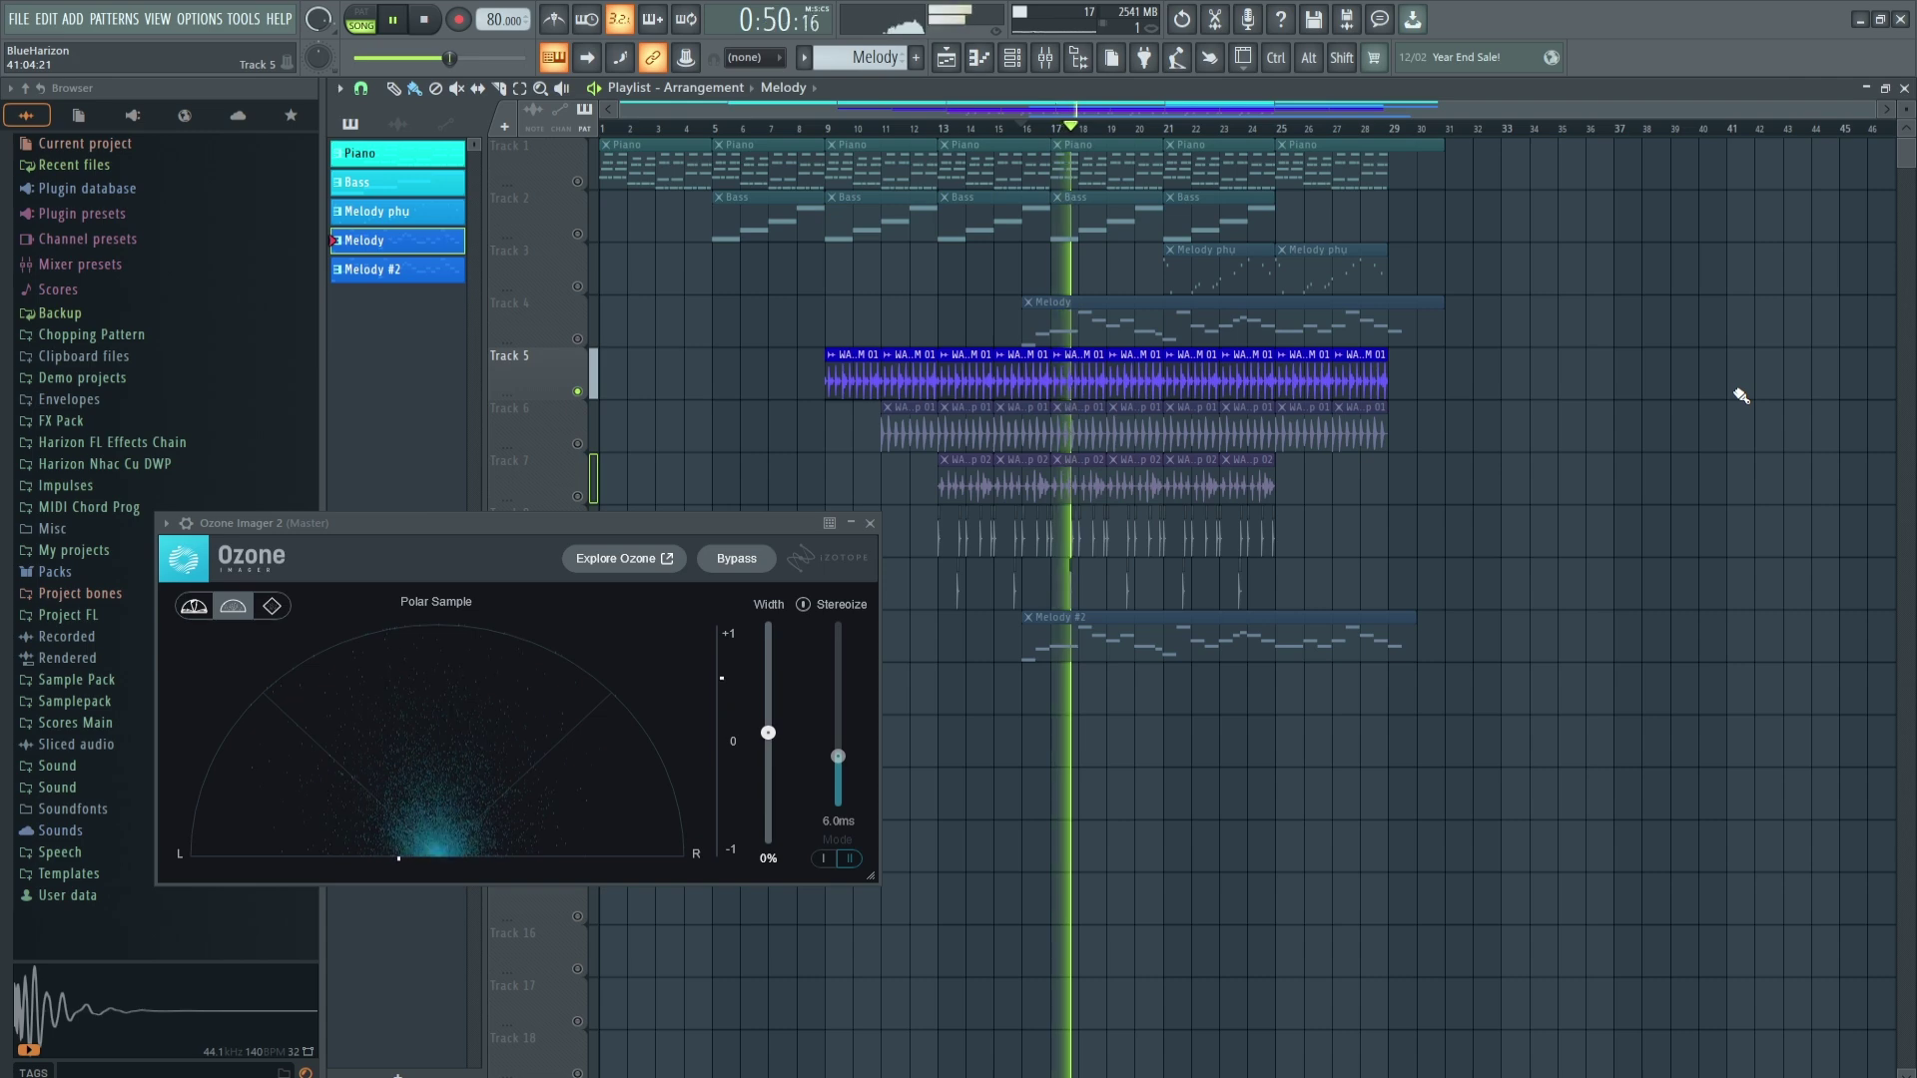
pyautogui.press('space')
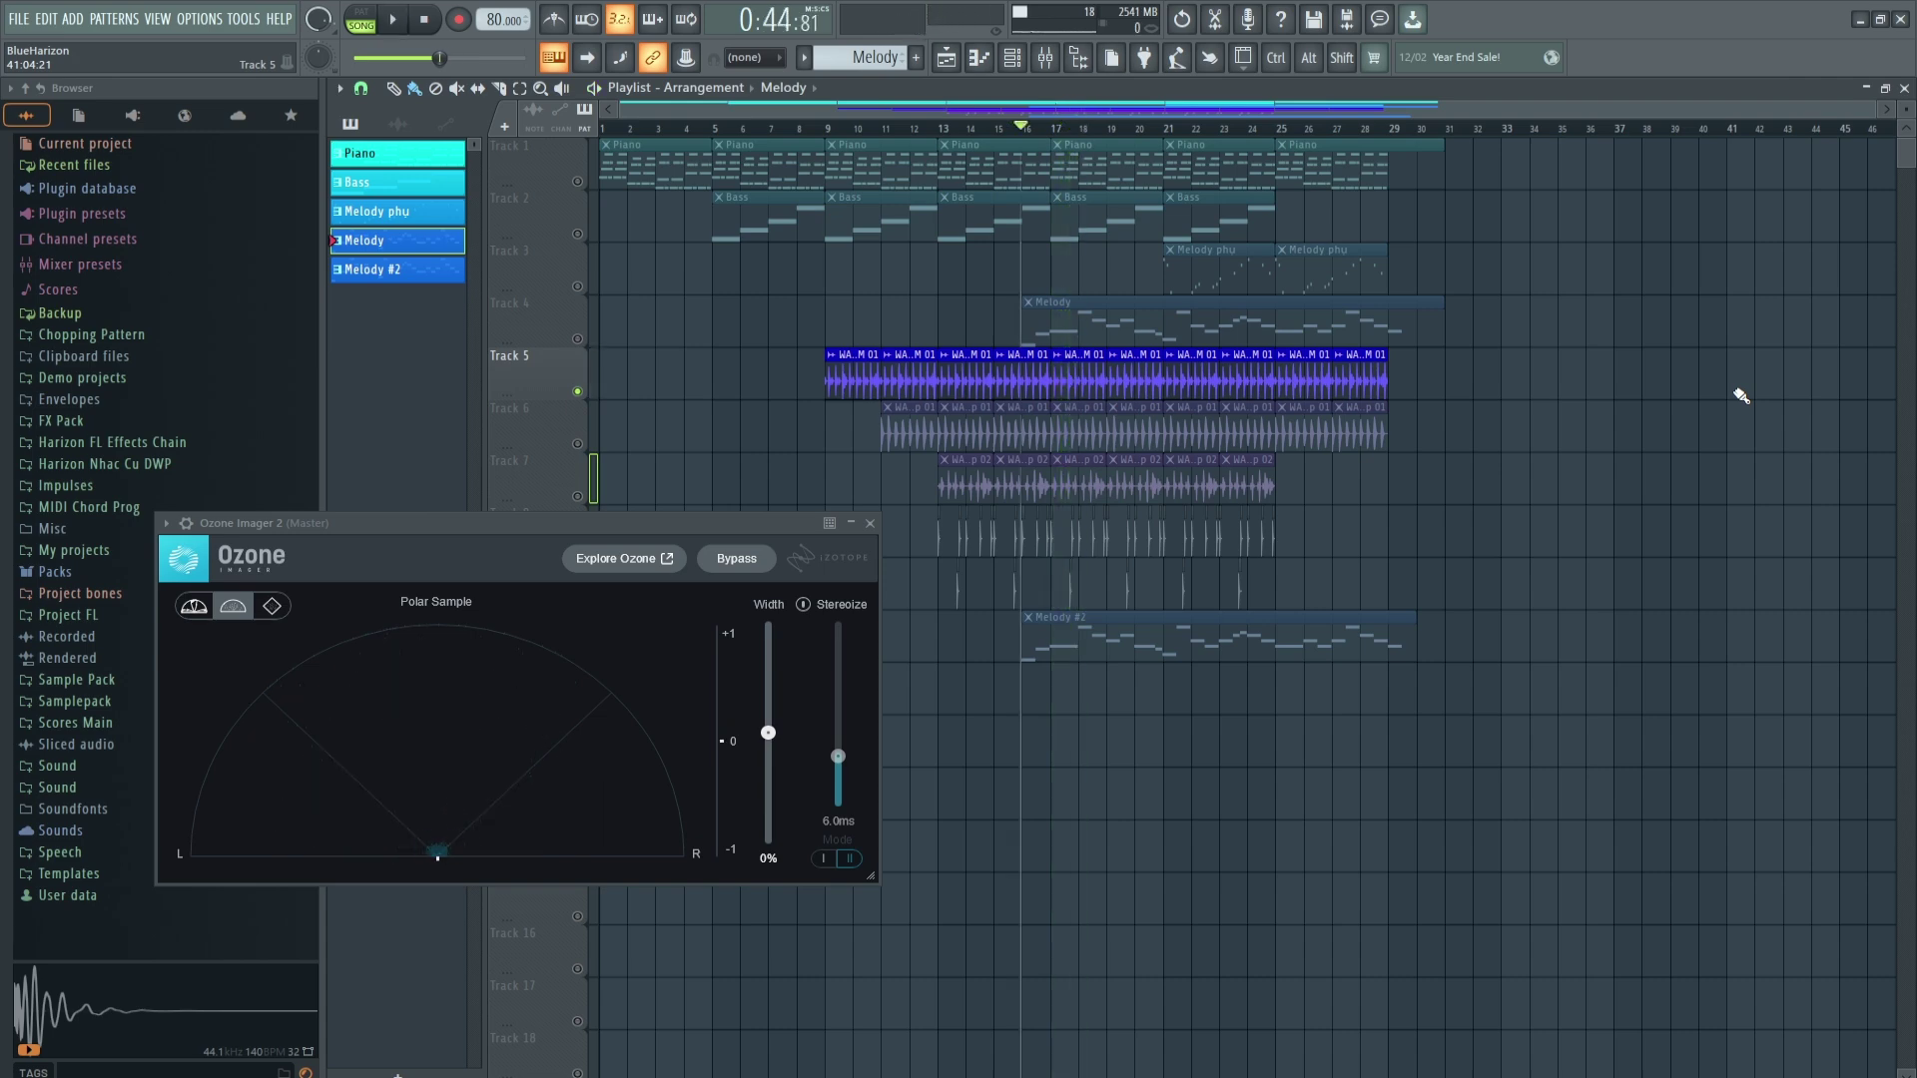
# Unsolo Track 5 so all tracks are active, play the full arrangement and switch Ozone Imager to the Lissajous view.
pyautogui.rightClick(579, 392)
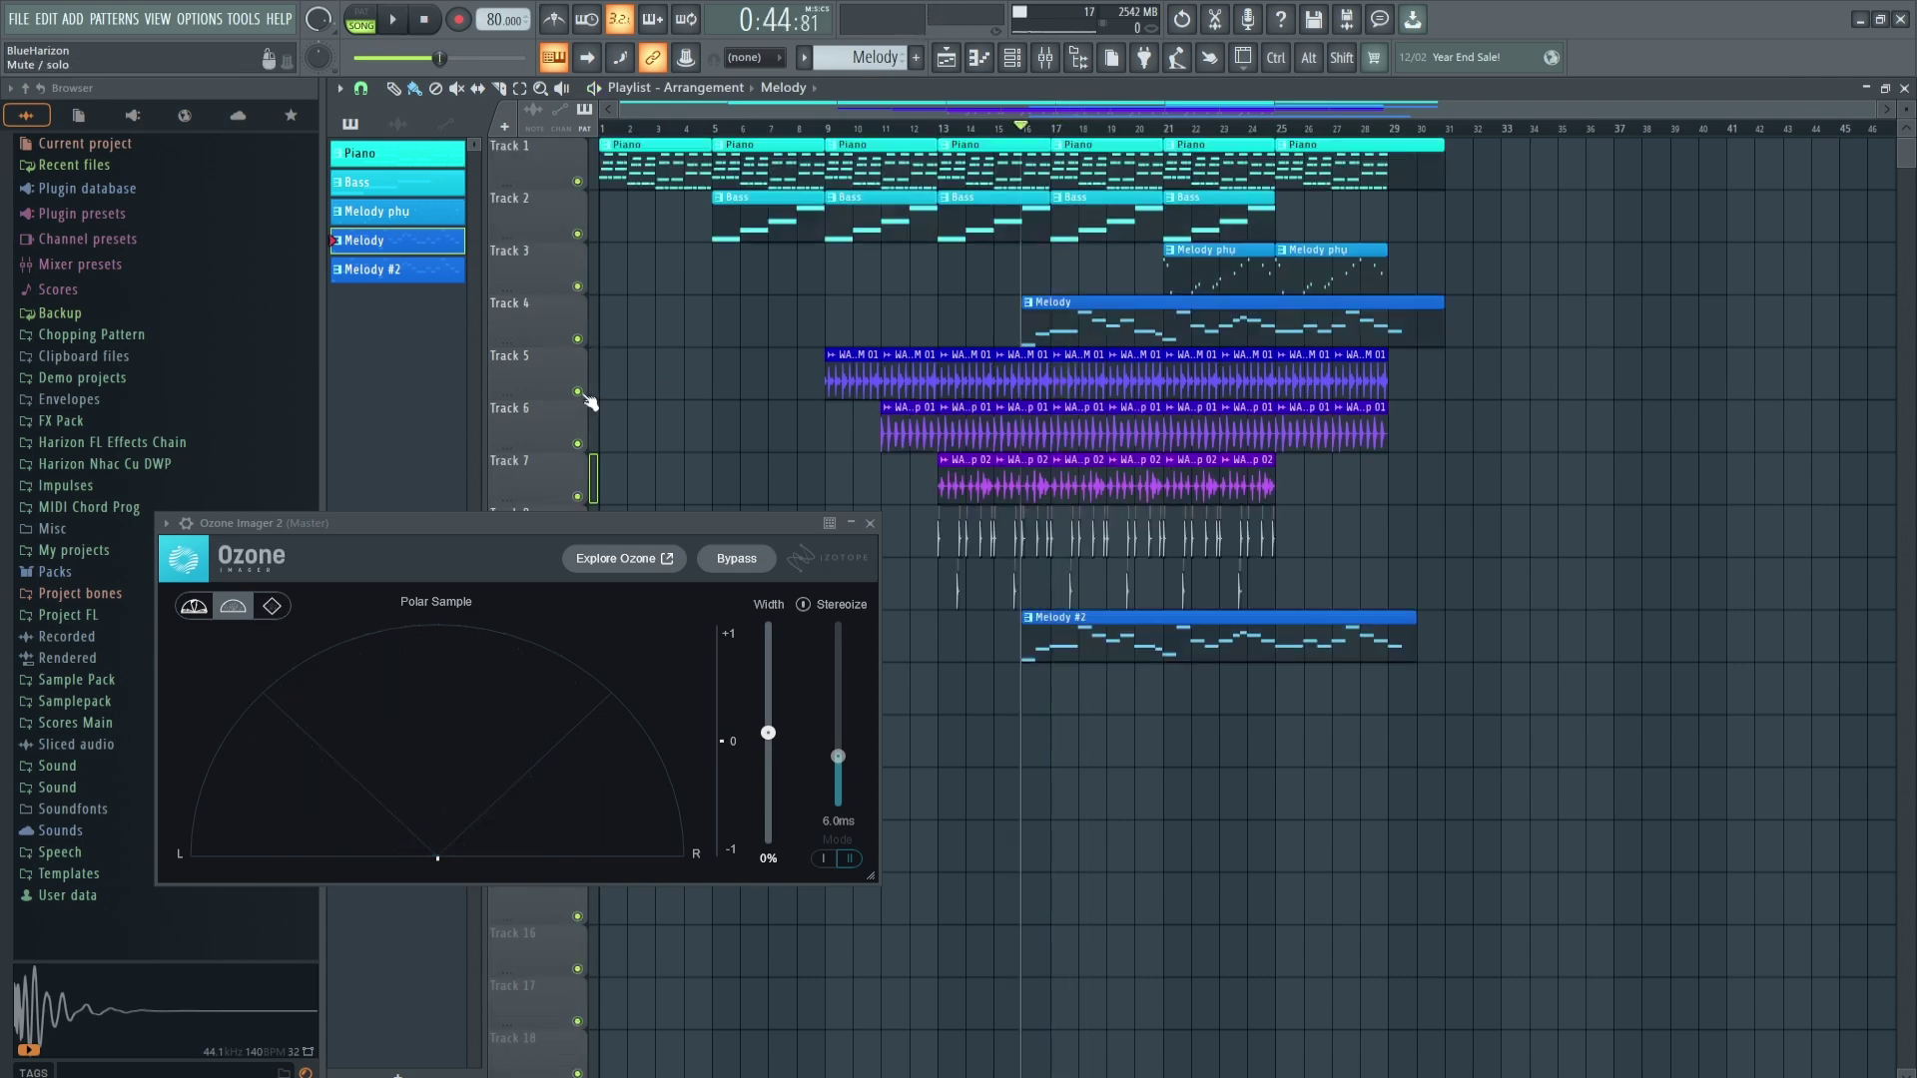
pyautogui.press('space')
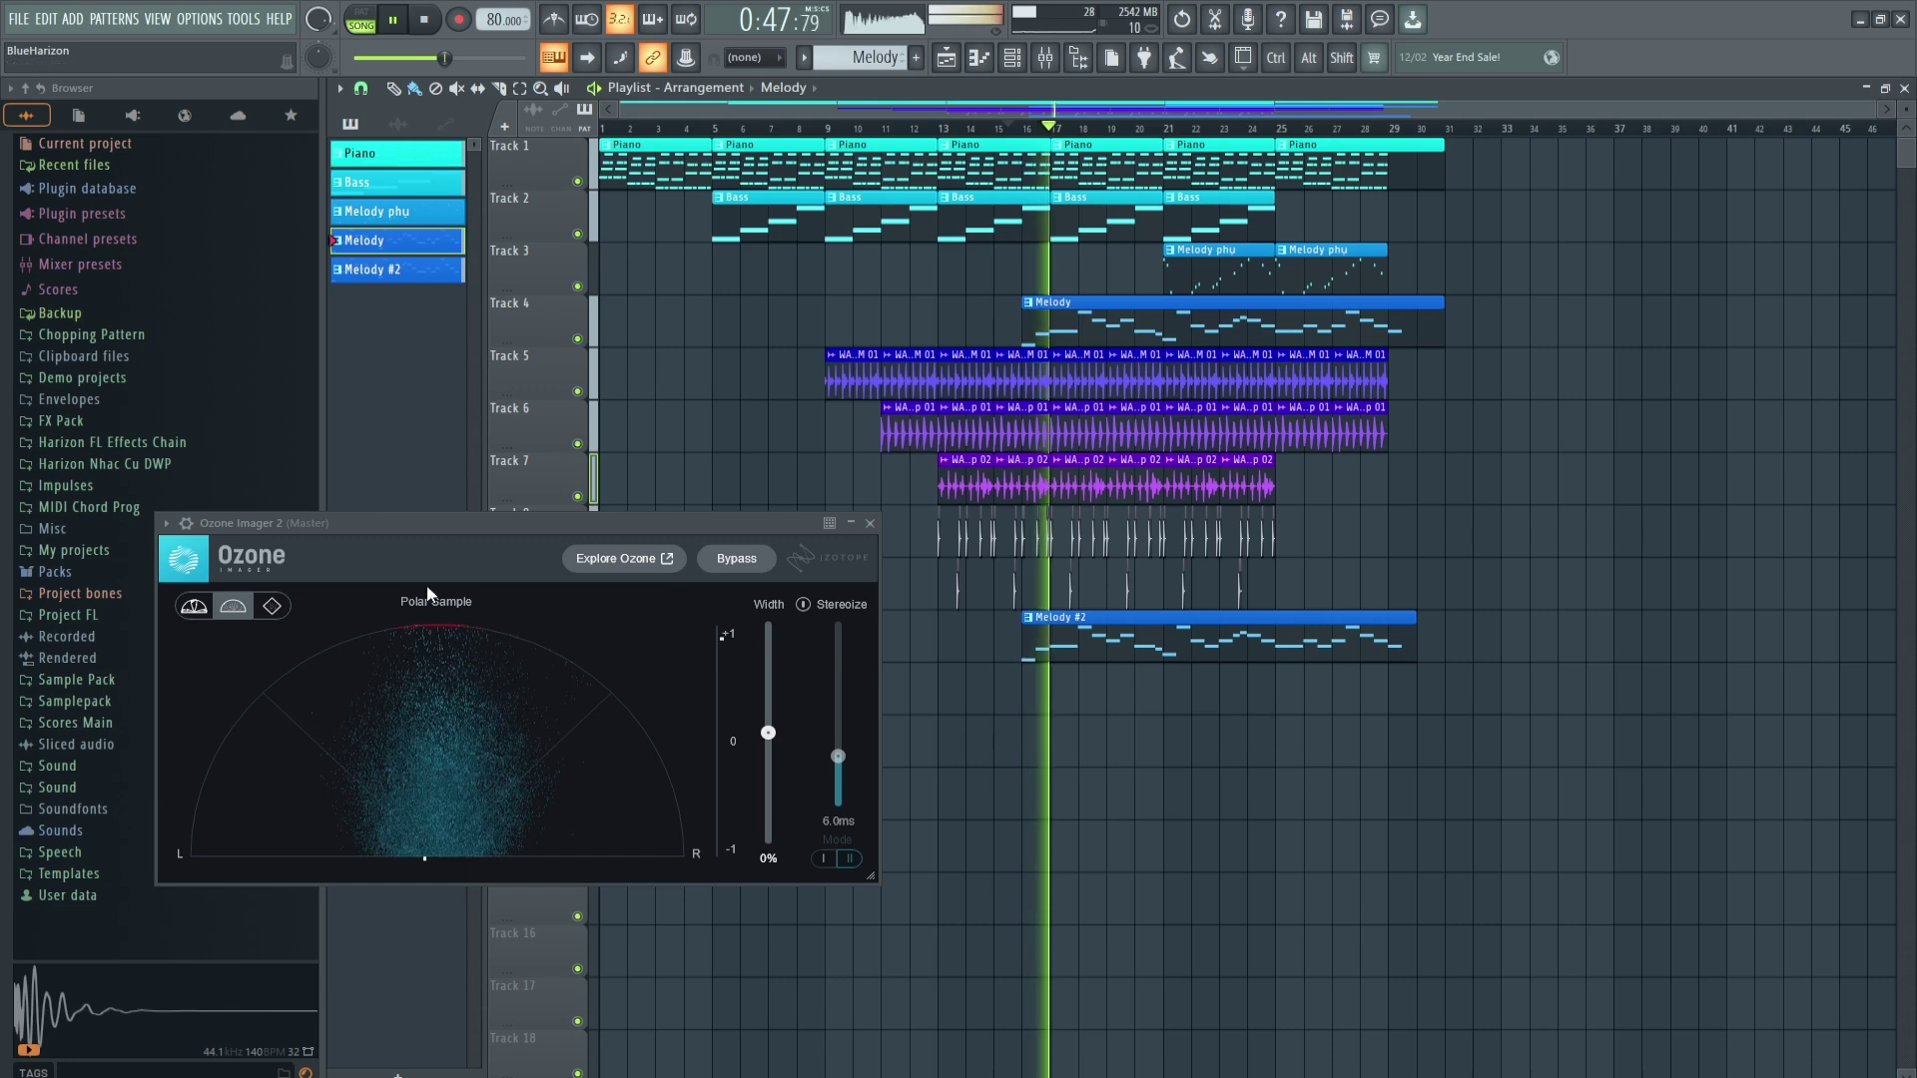
pyautogui.click(271, 606)
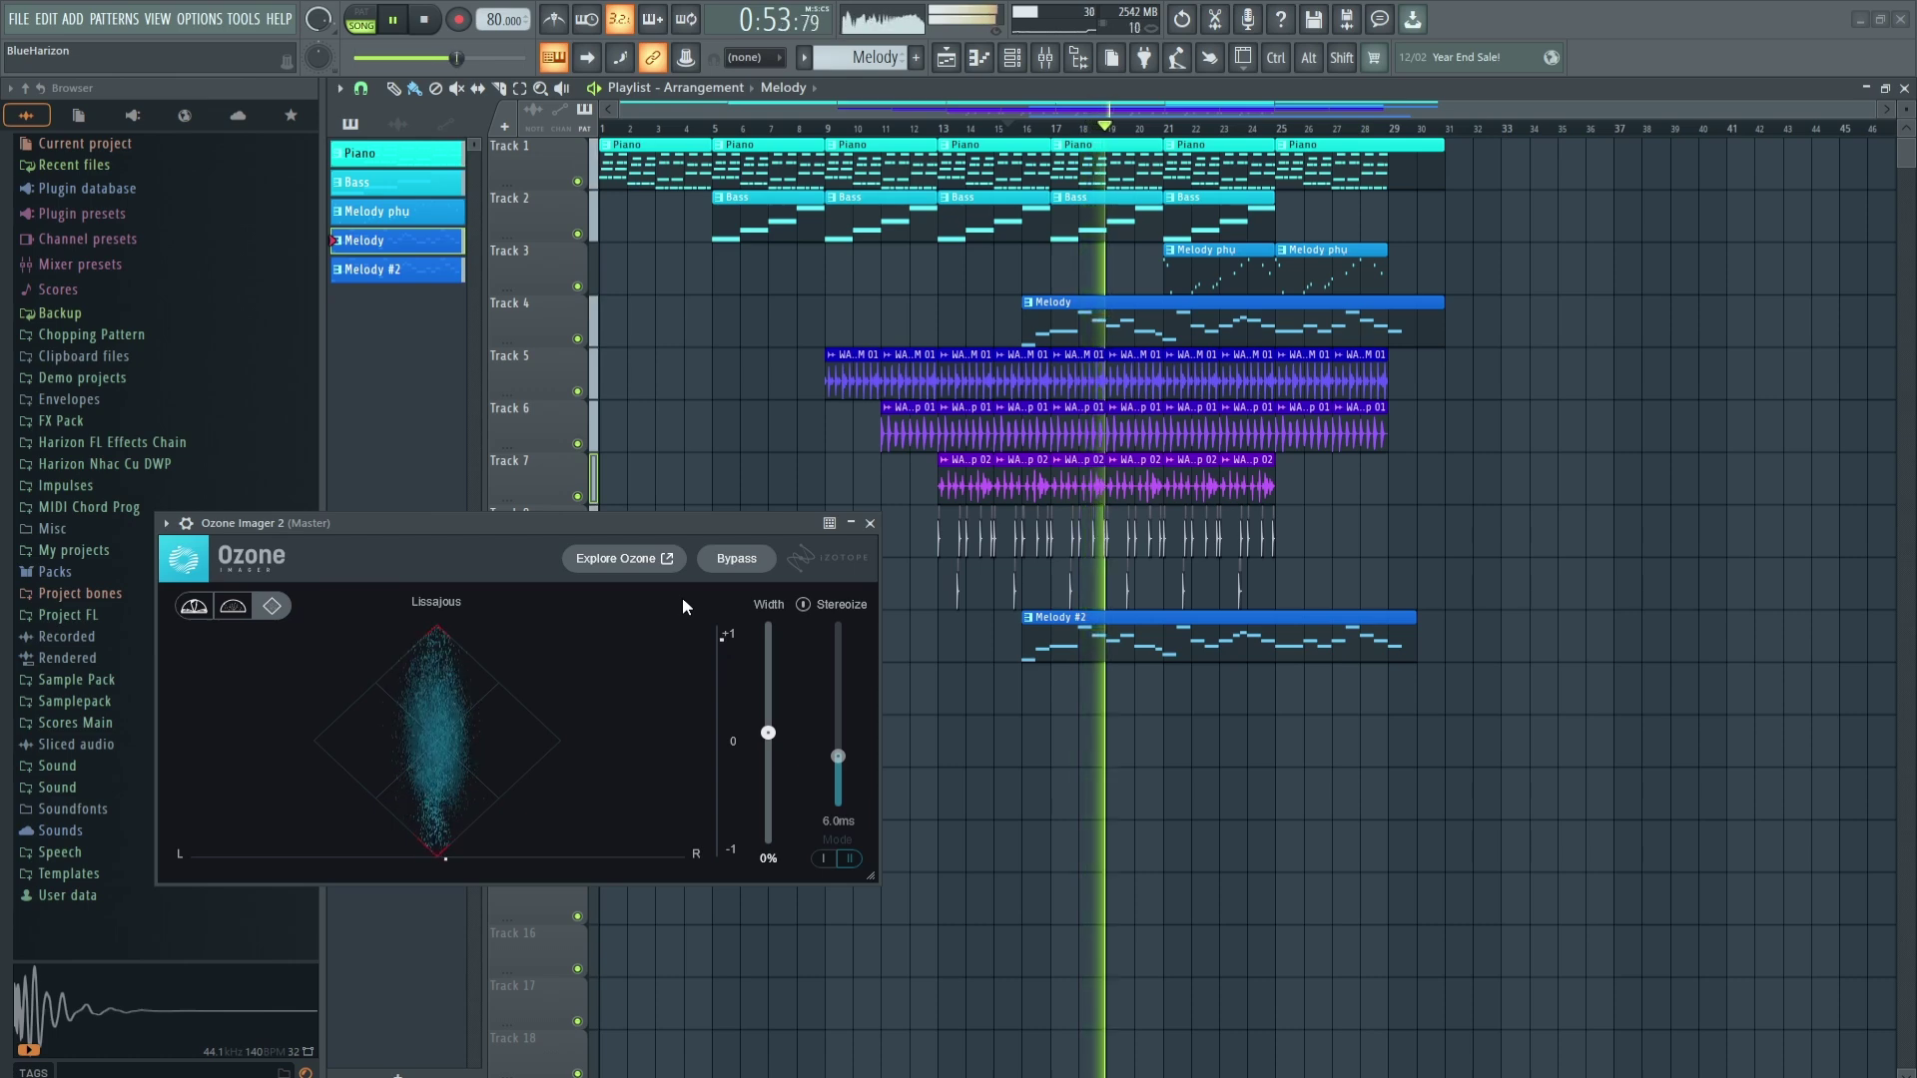
# Glance at the channel rack, compare the full mix in Ozone Imager's Polar Level and Lissajous views, then stop playback.
pyautogui.click(1025, 60)
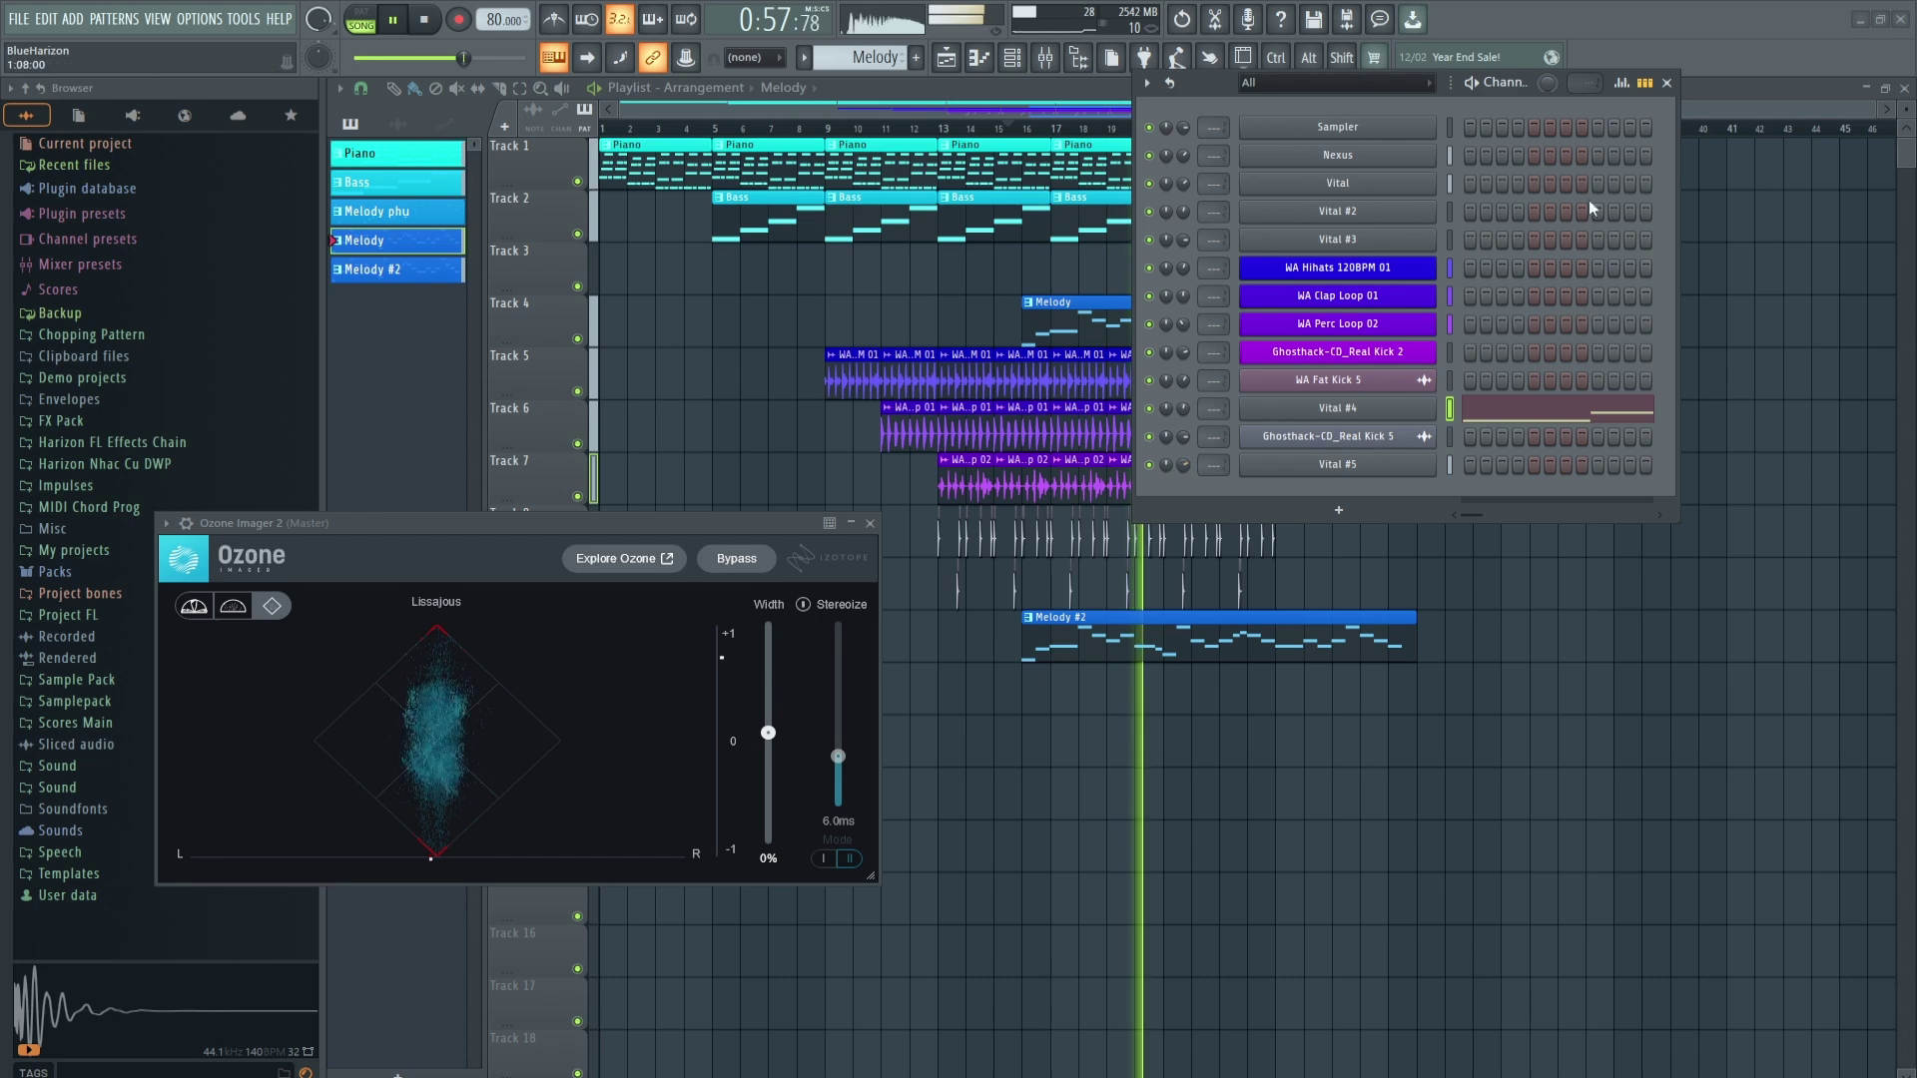
pyautogui.click(1668, 84)
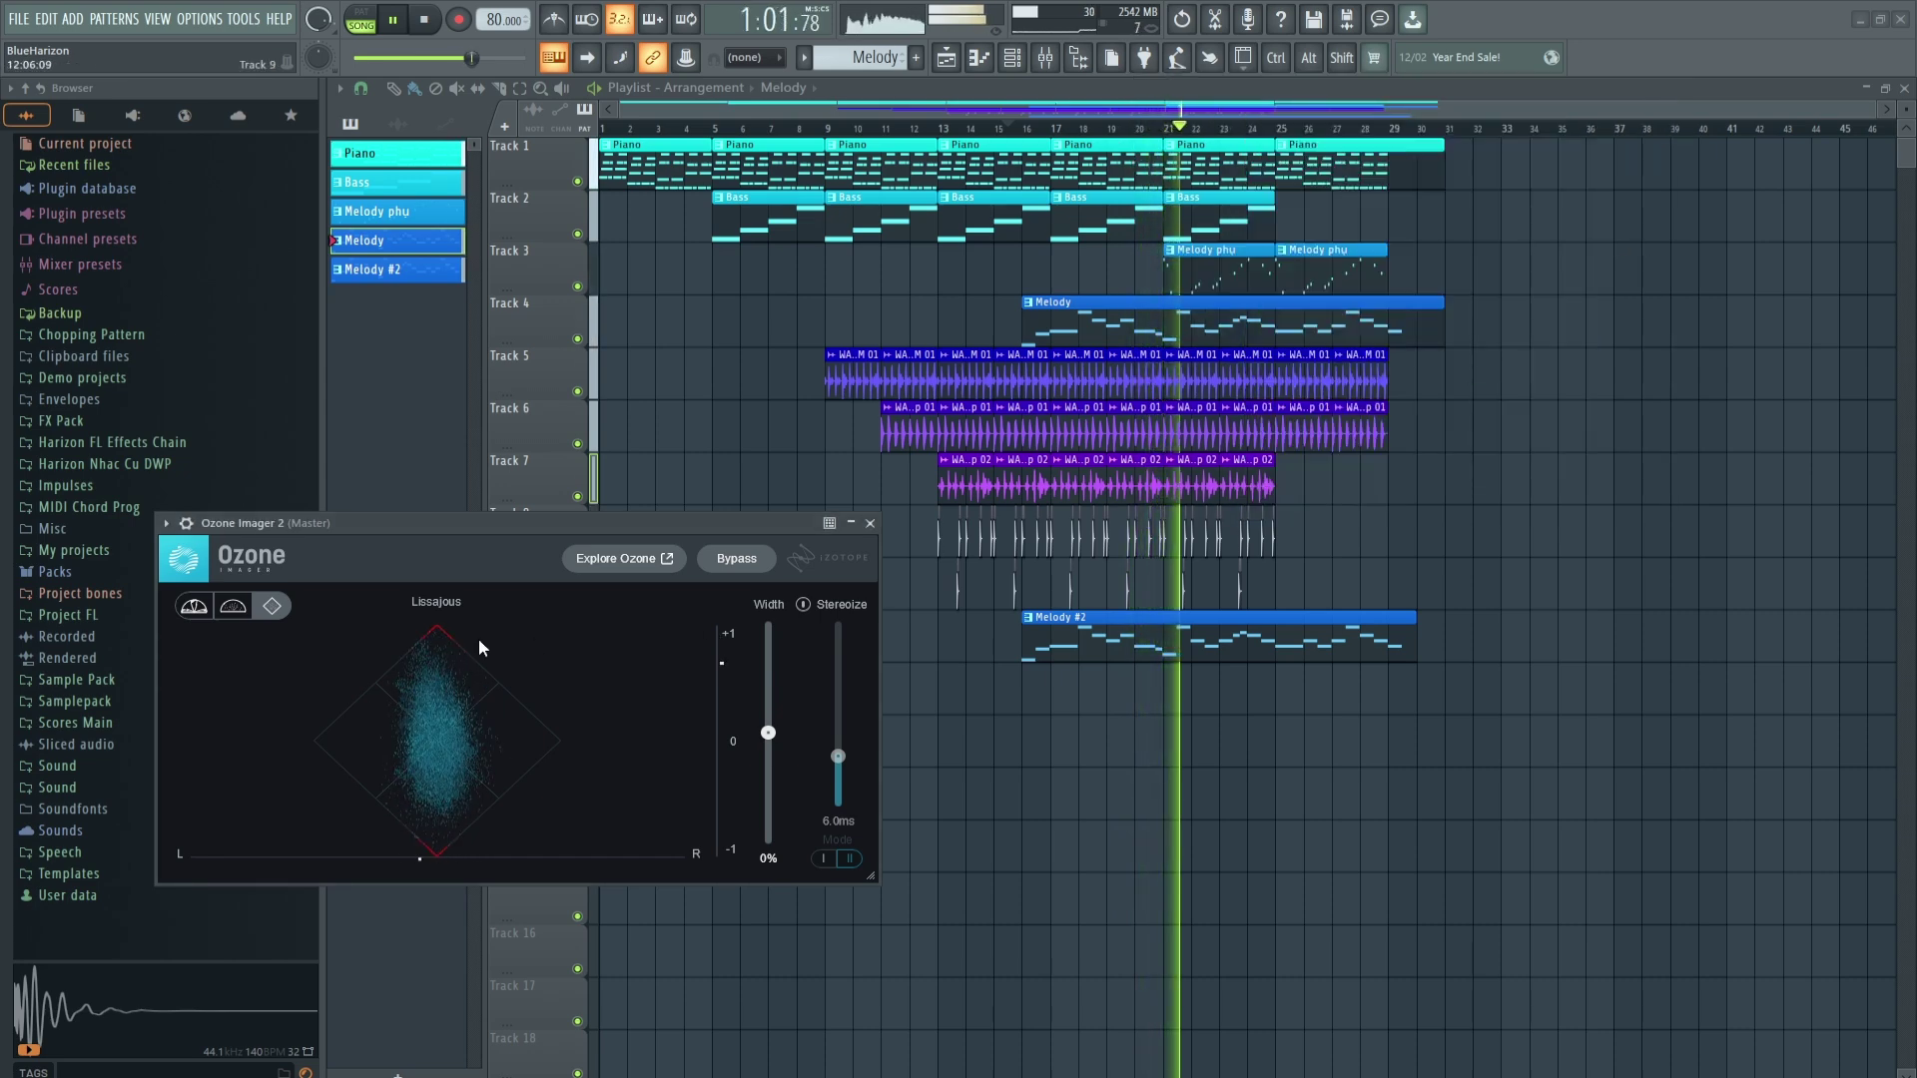
pyautogui.click(194, 606)
pyautogui.click(272, 606)
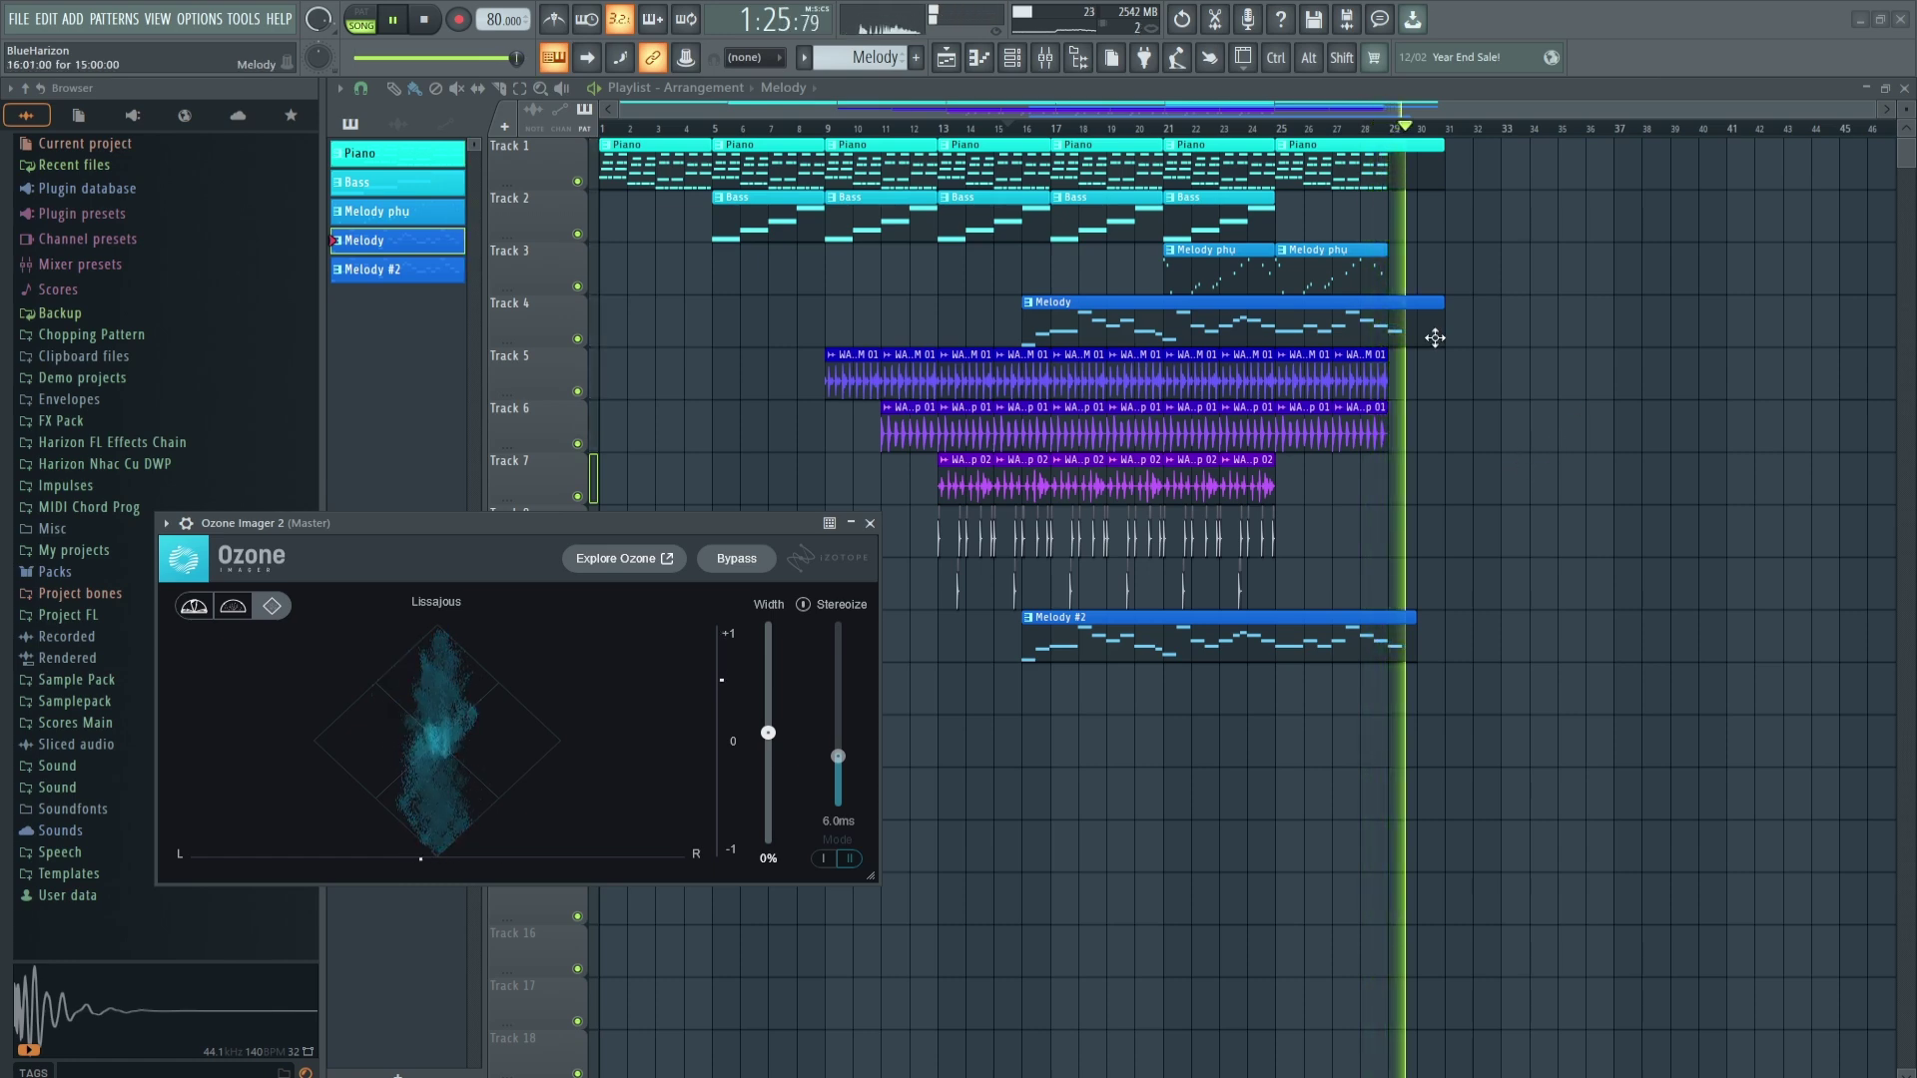
pyautogui.press('space')
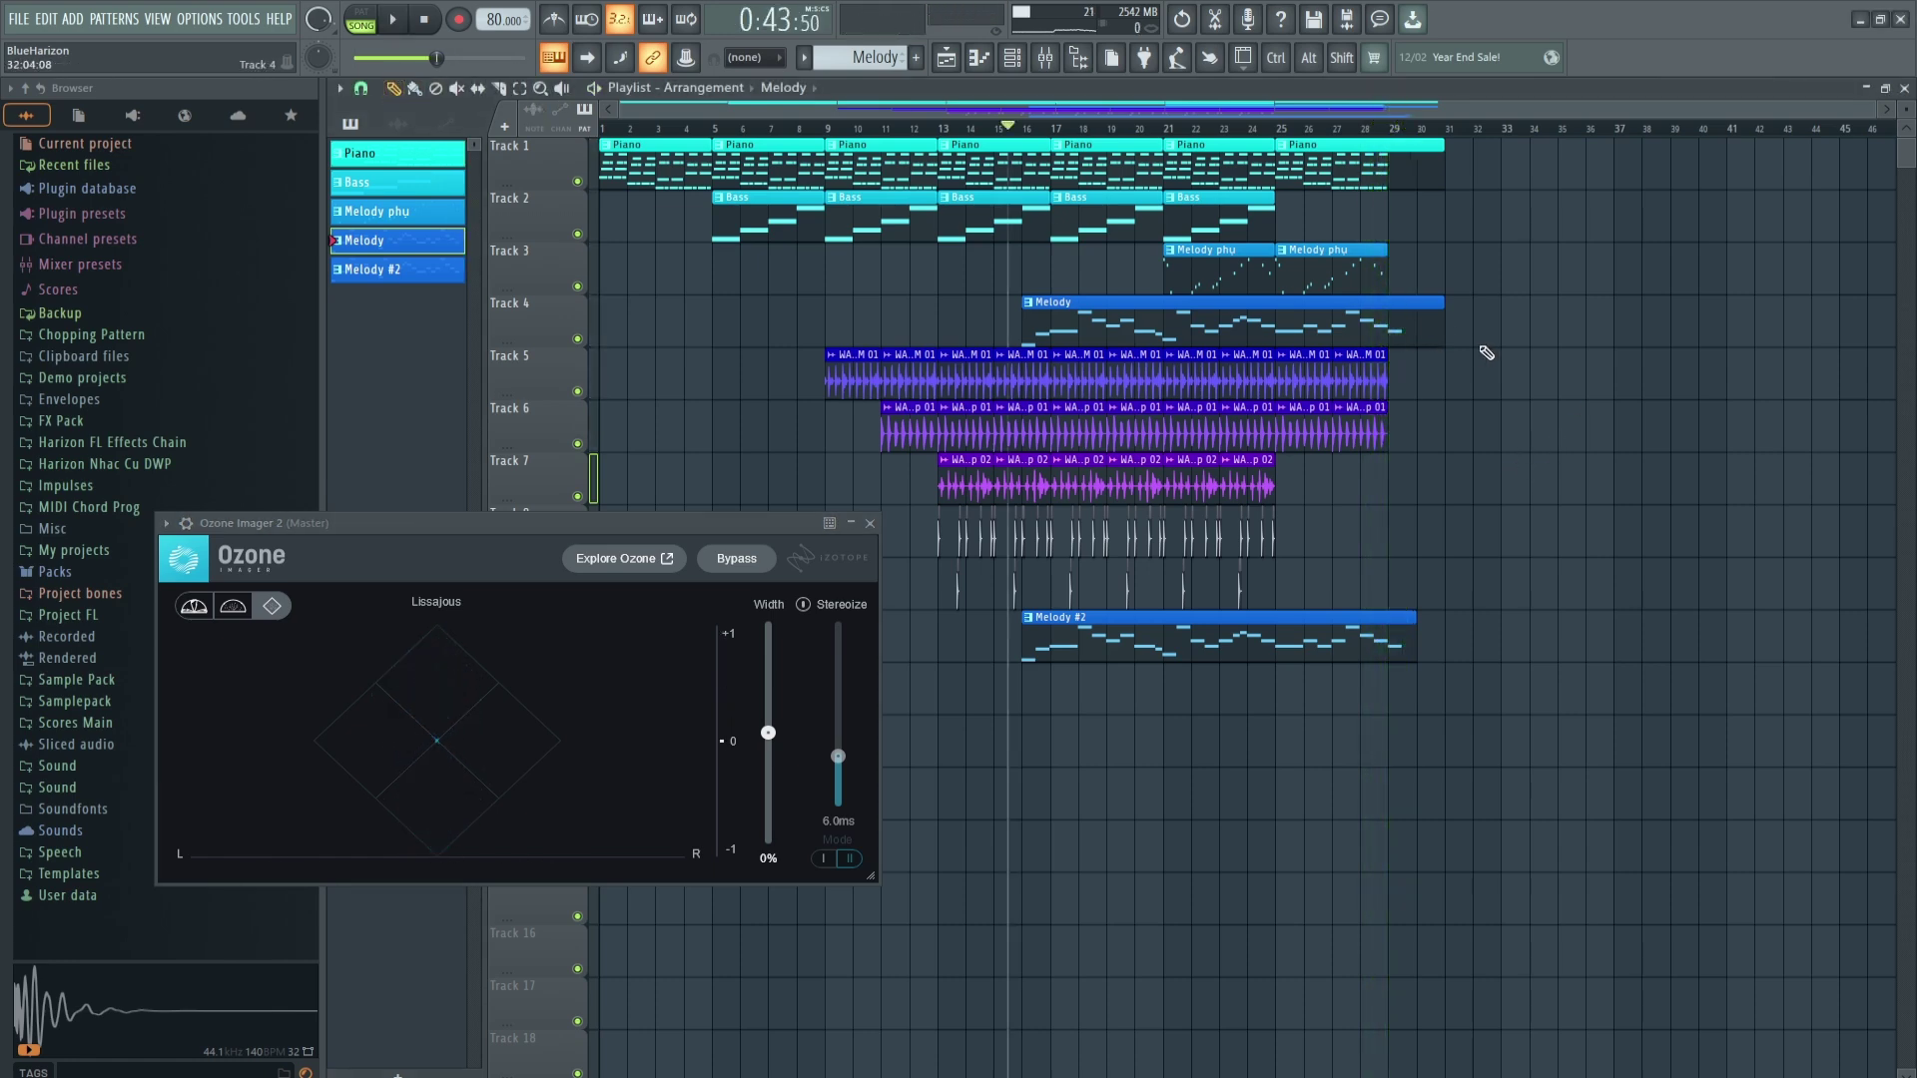